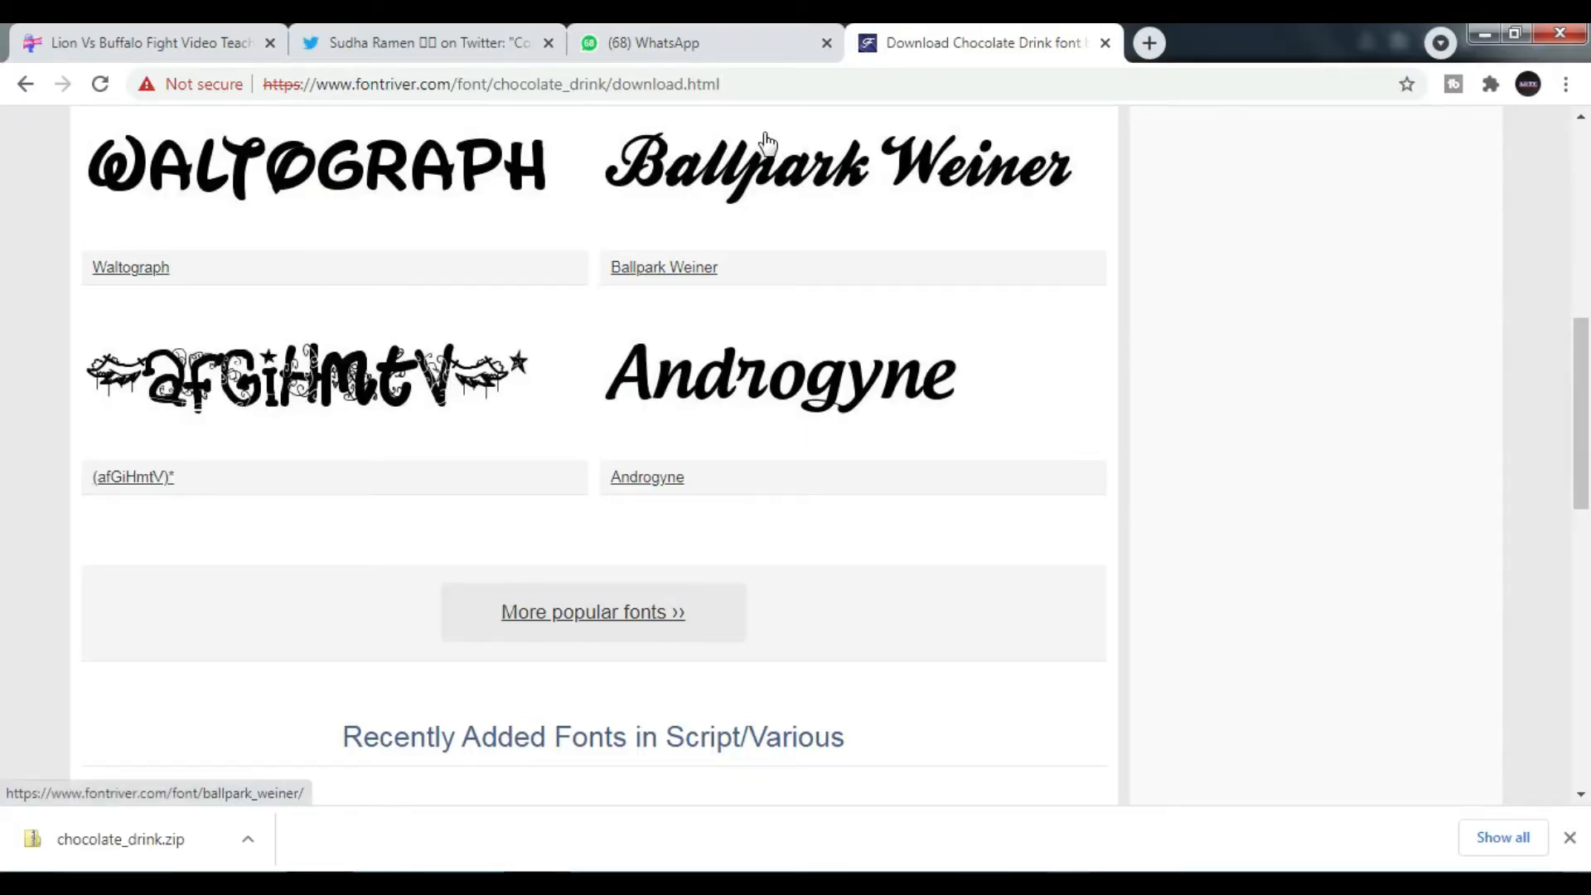
pyautogui.moveTo(1583, 364); pyautogui.dragTo(1587, 560)
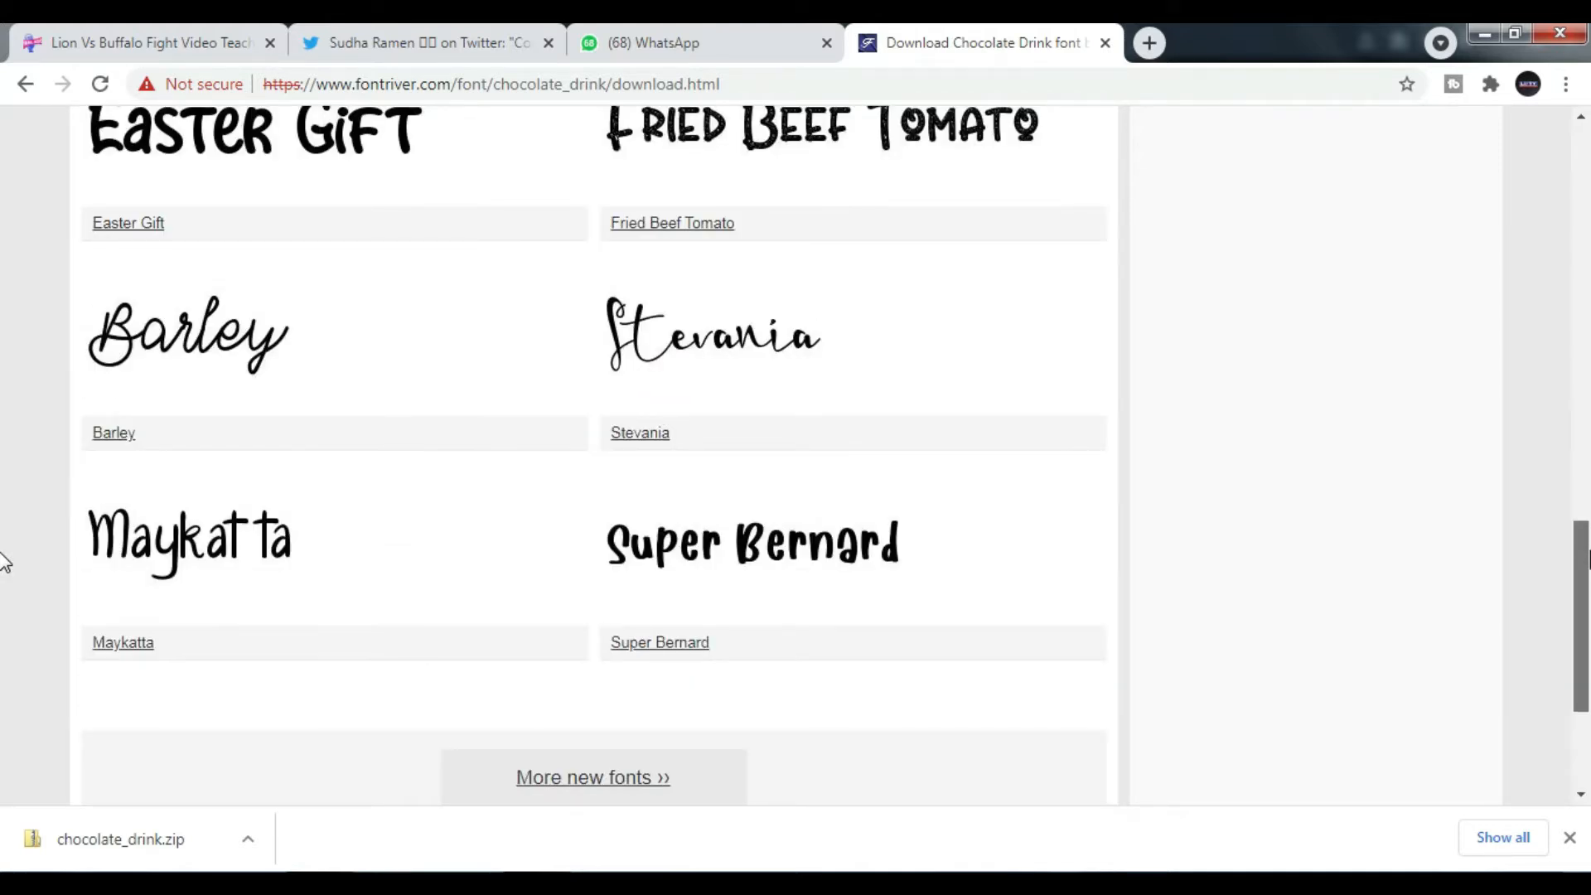
pyautogui.moveTo(1587, 561); pyautogui.dragTo(1587, 162)
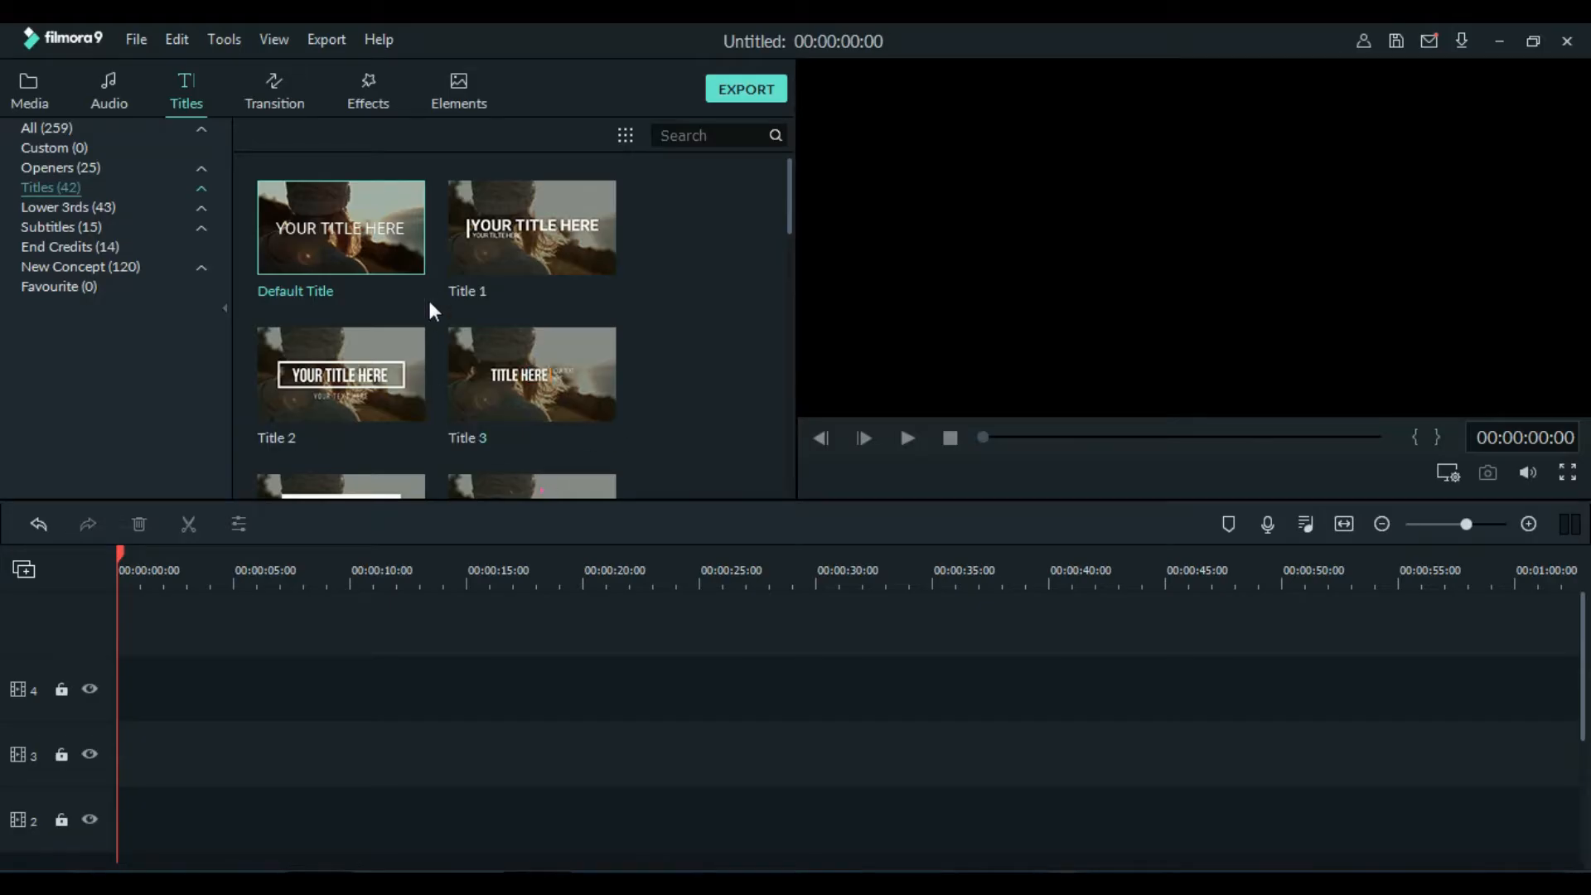
# Try the Default Title at the start of track 3 and delete it
pyautogui.moveTo(408, 249); pyautogui.dragTo(114, 762)
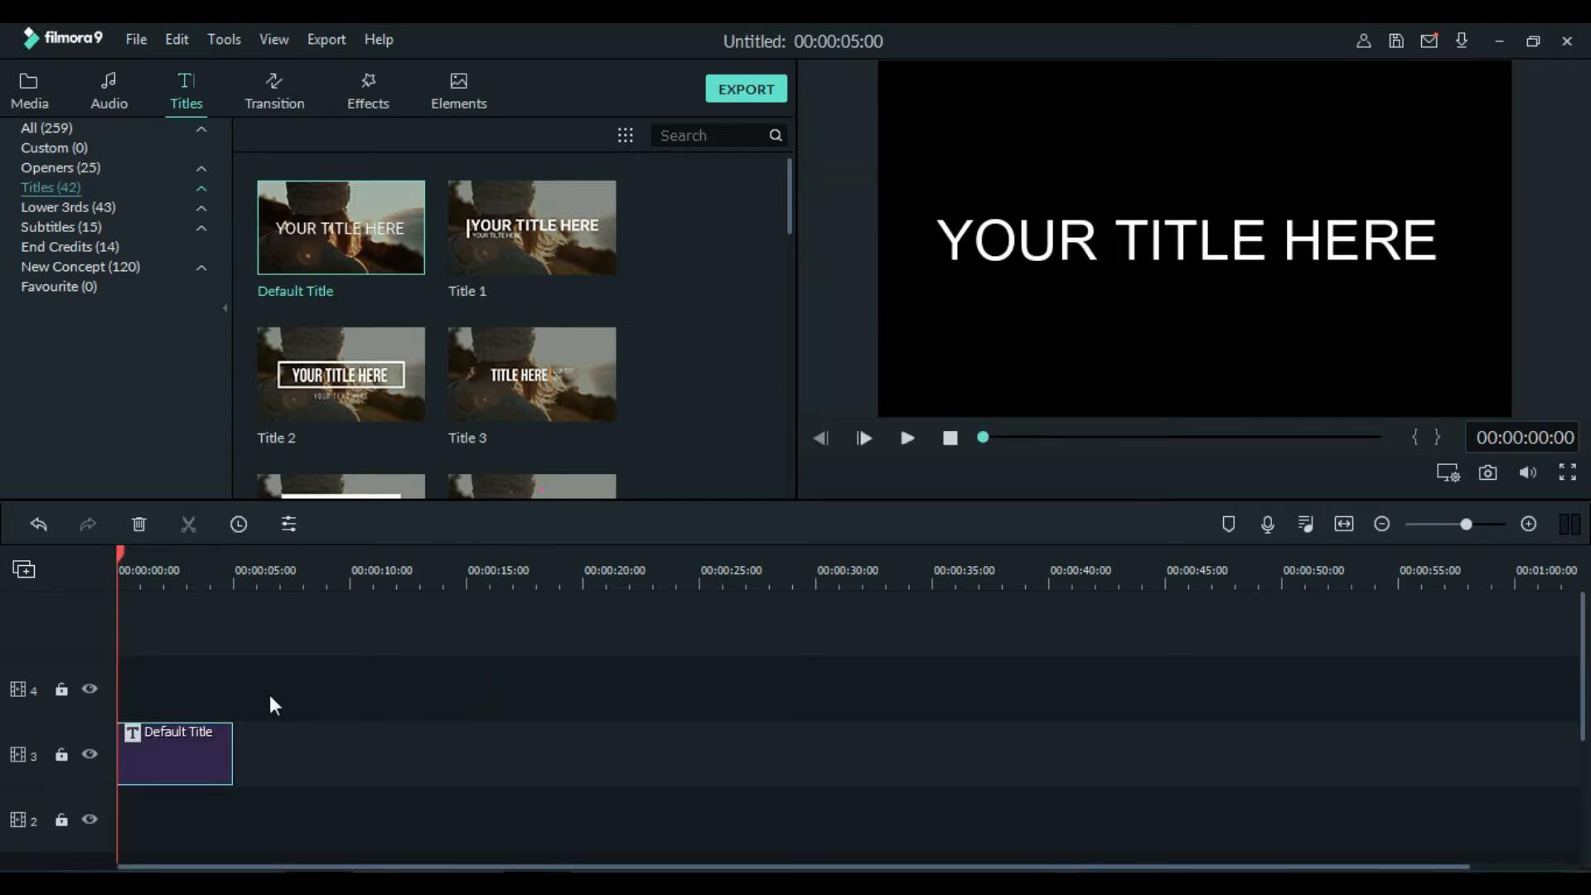
pyautogui.press('Delete')
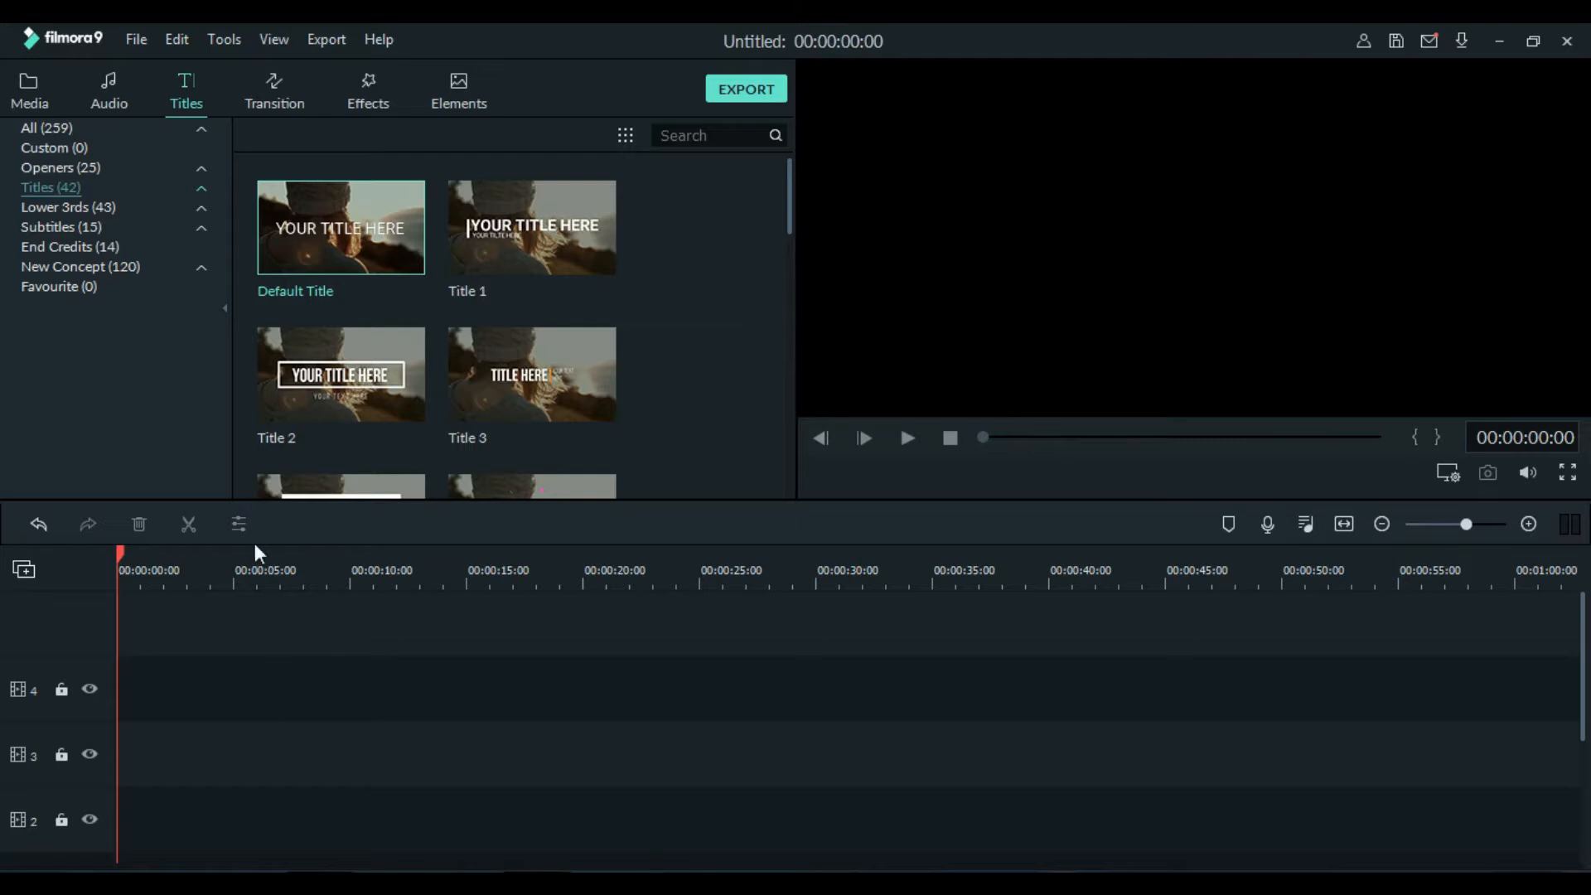
# Place Title 2 at the start of track 3 and view its duration setting without changing it
pyautogui.moveTo(381, 365); pyautogui.dragTo(79, 738)
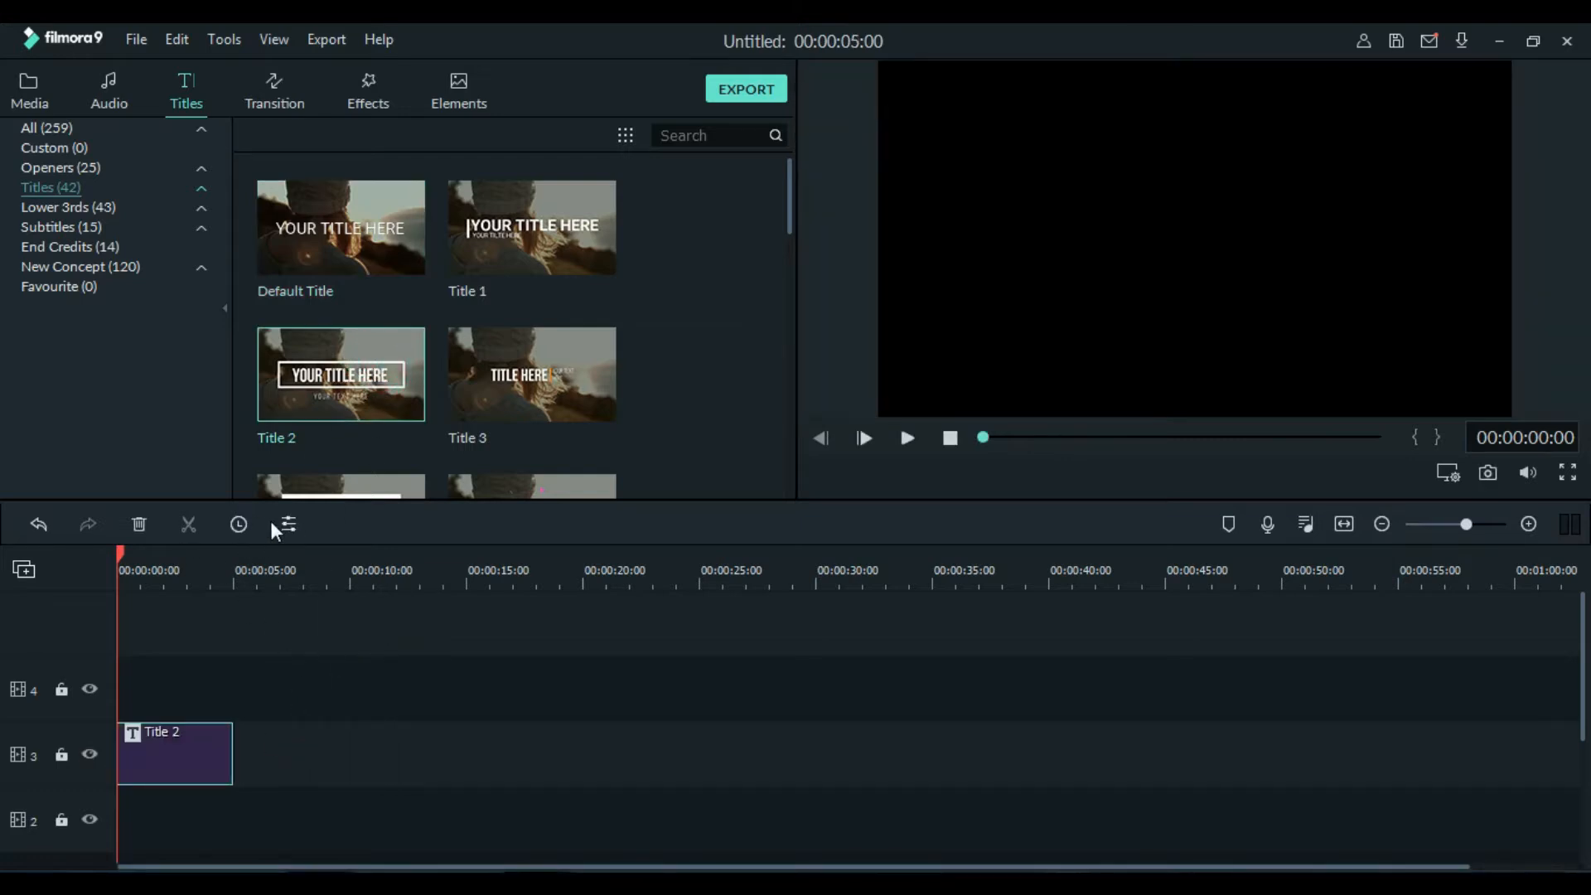
pyautogui.click(239, 523)
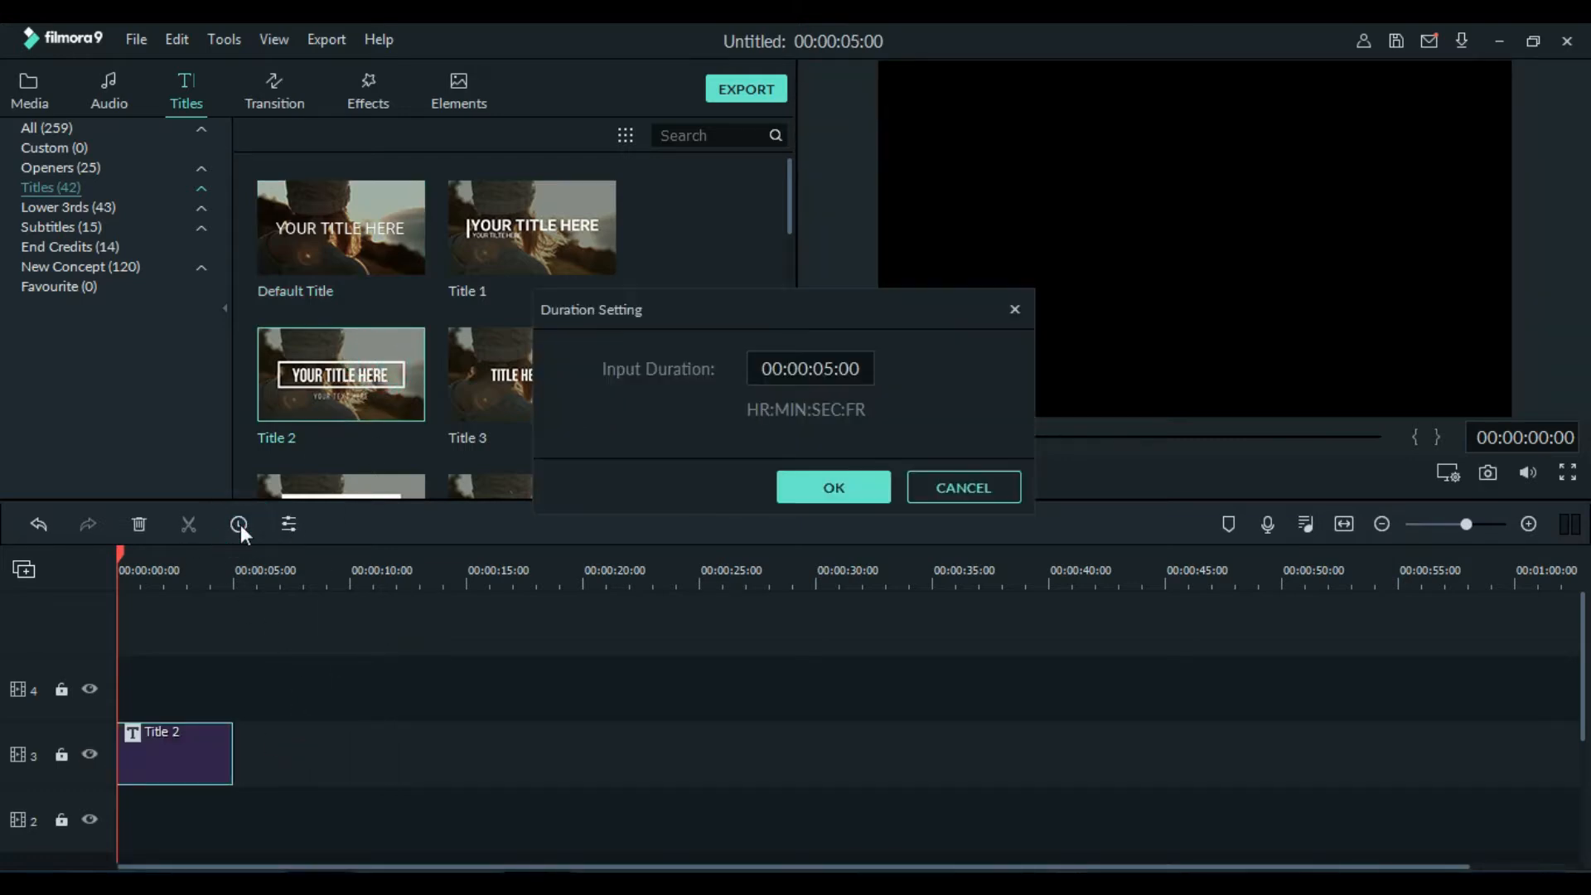
pyautogui.click(989, 494)
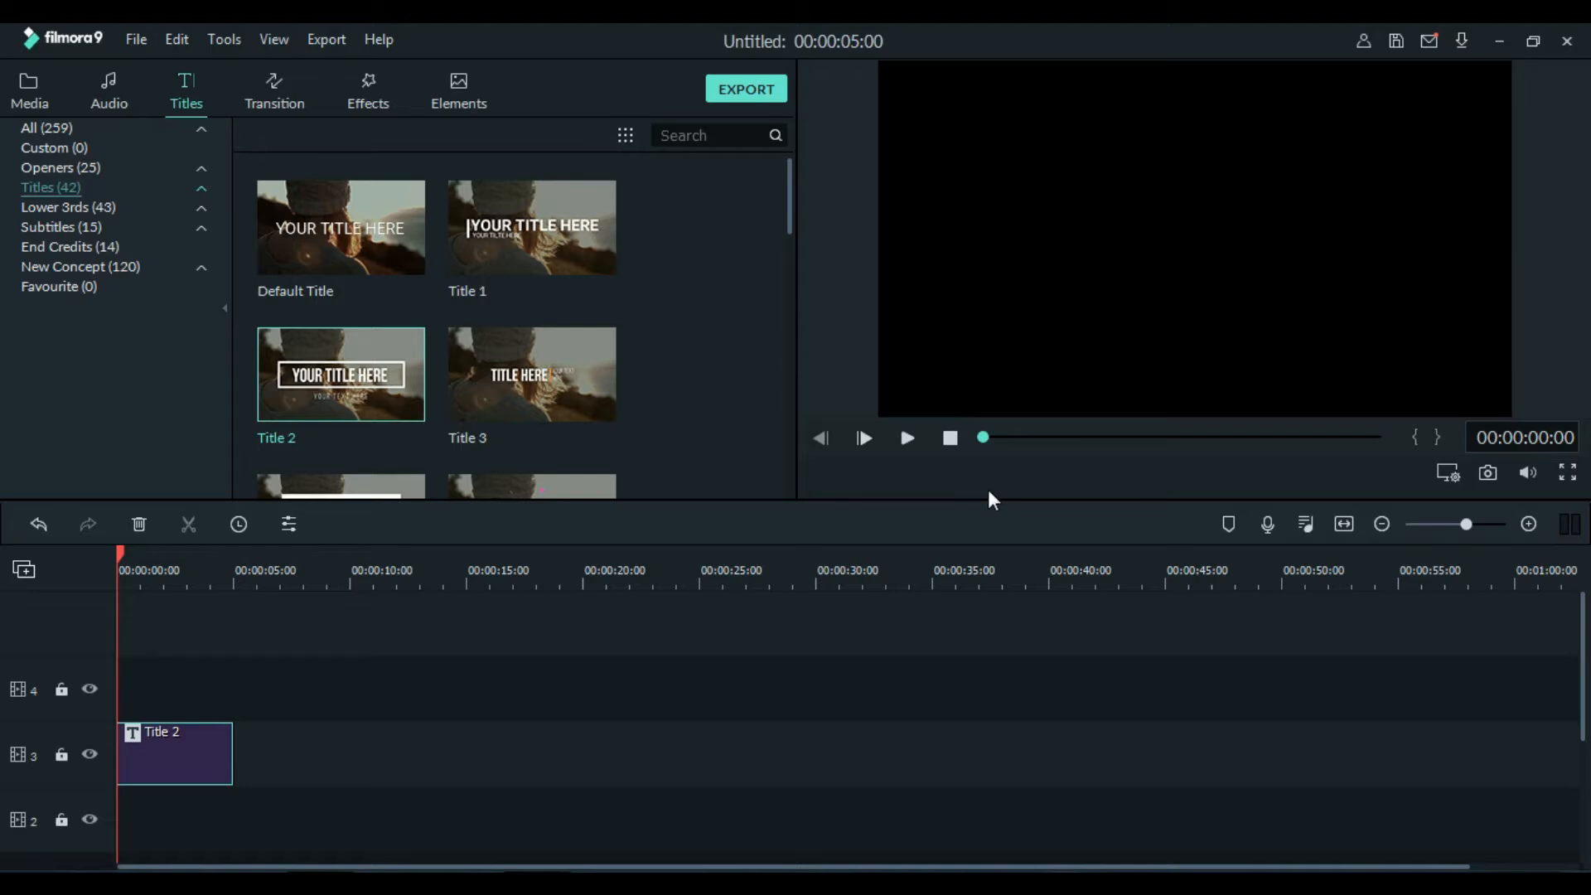
# Examine the text and animation settings of the Title 2 clip, closing them without changes
pyautogui.click(190, 754)
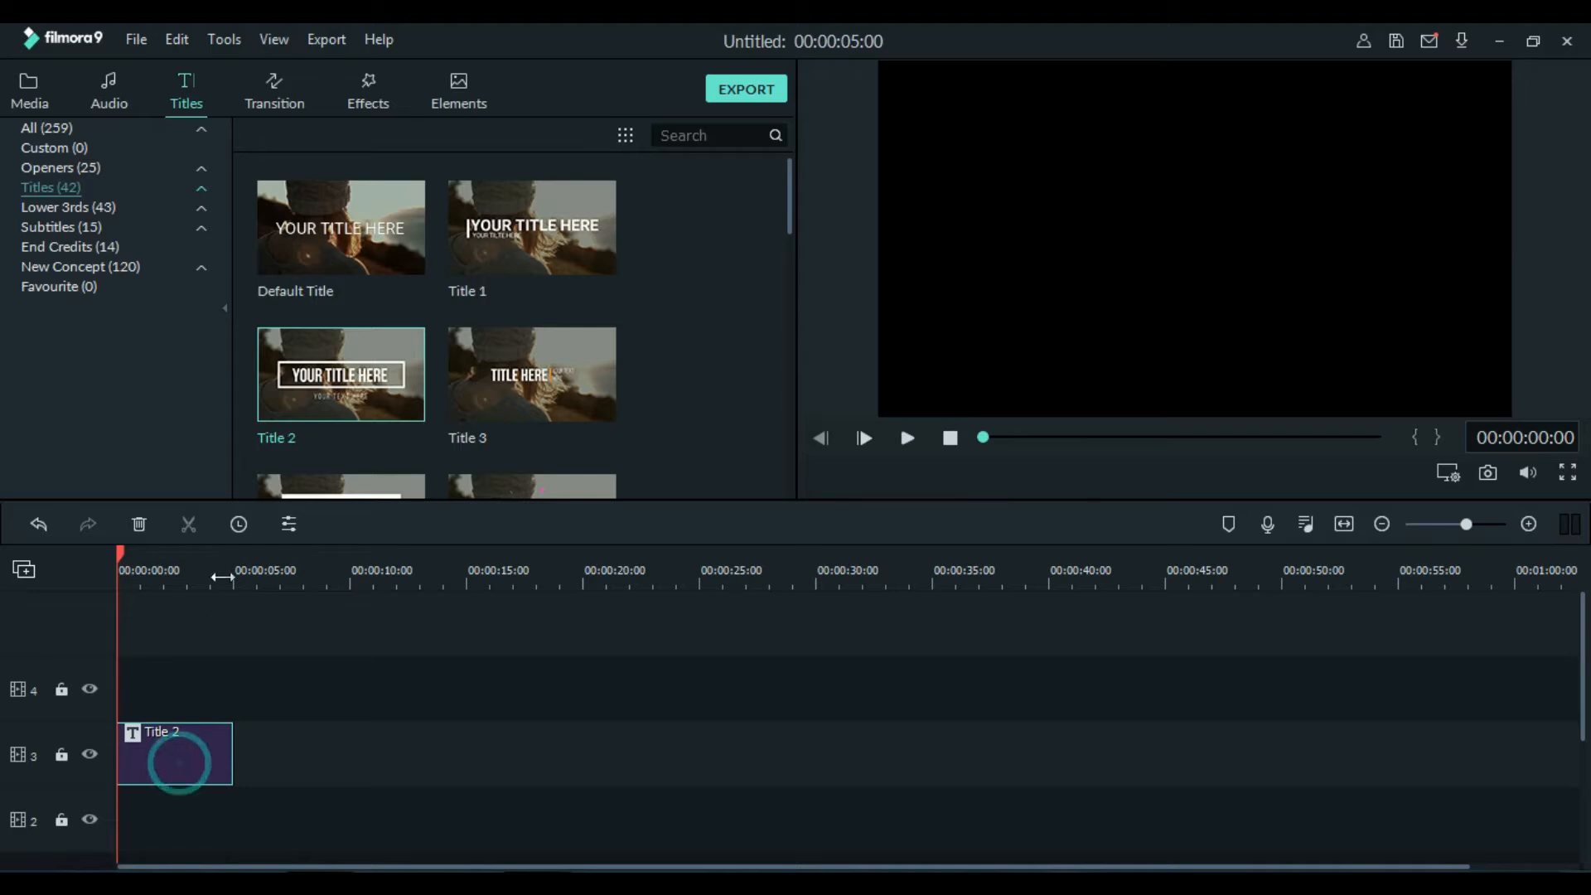
pyautogui.click(291, 529)
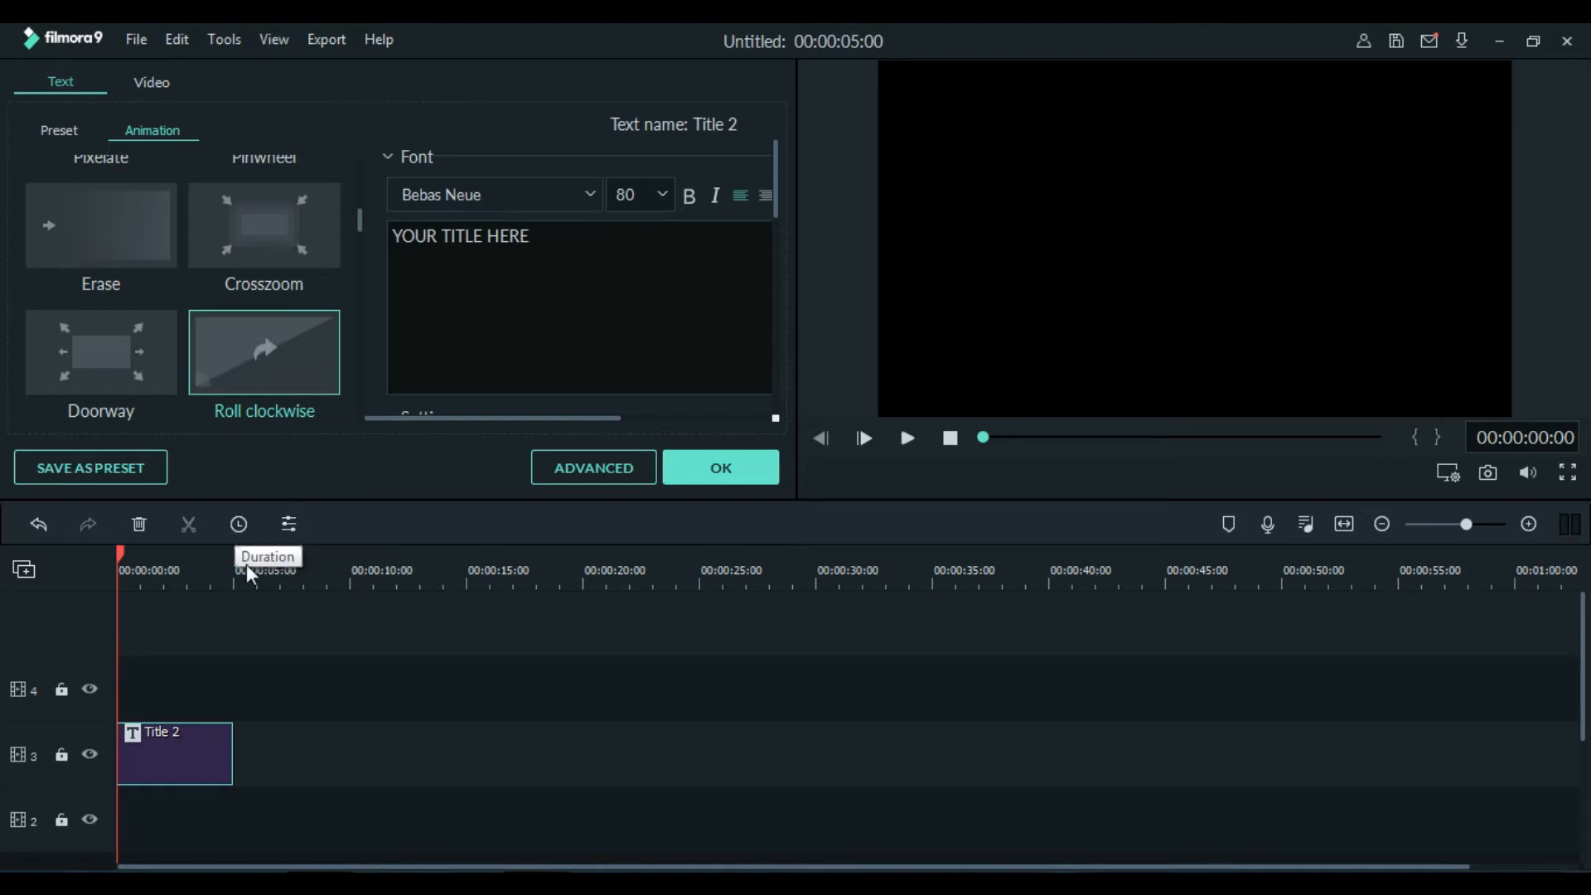
pyautogui.click(719, 460)
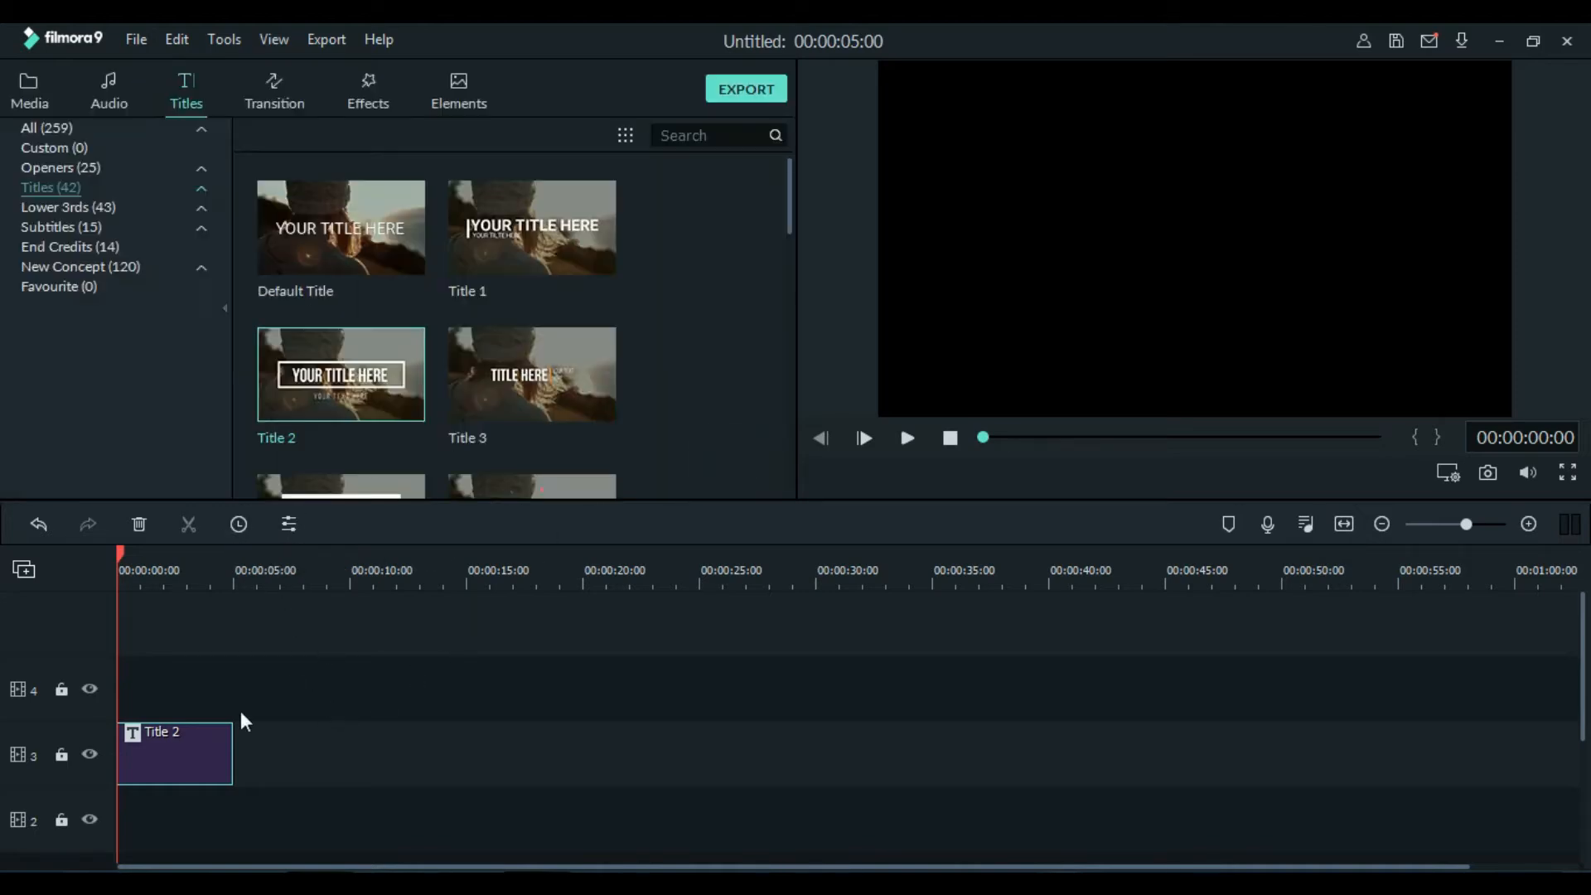
pyautogui.doubleClick(192, 752)
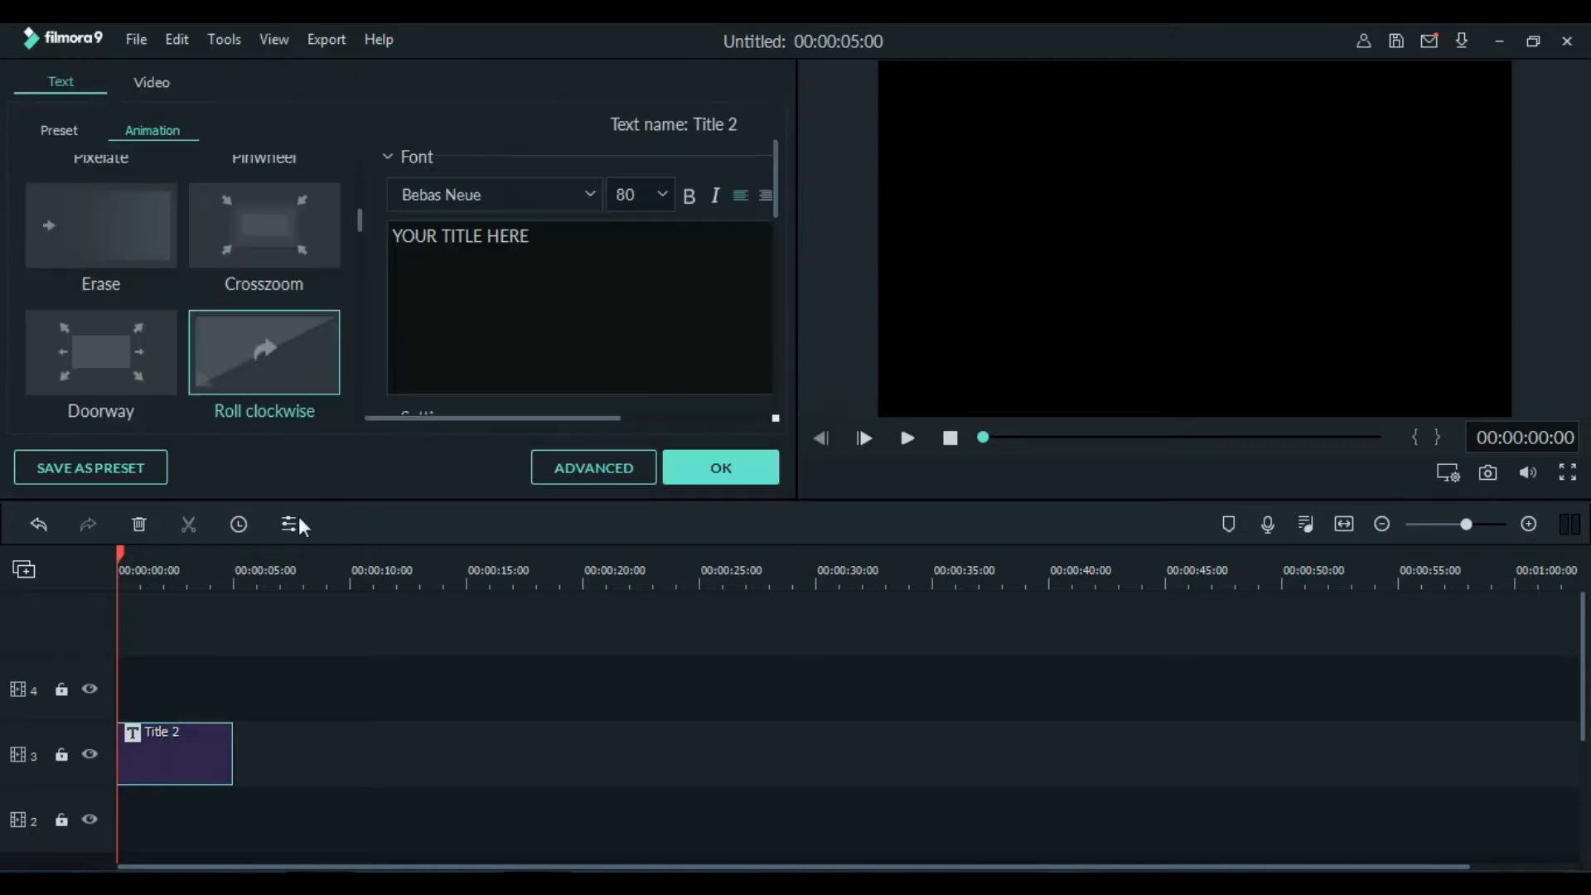
pyautogui.click(758, 466)
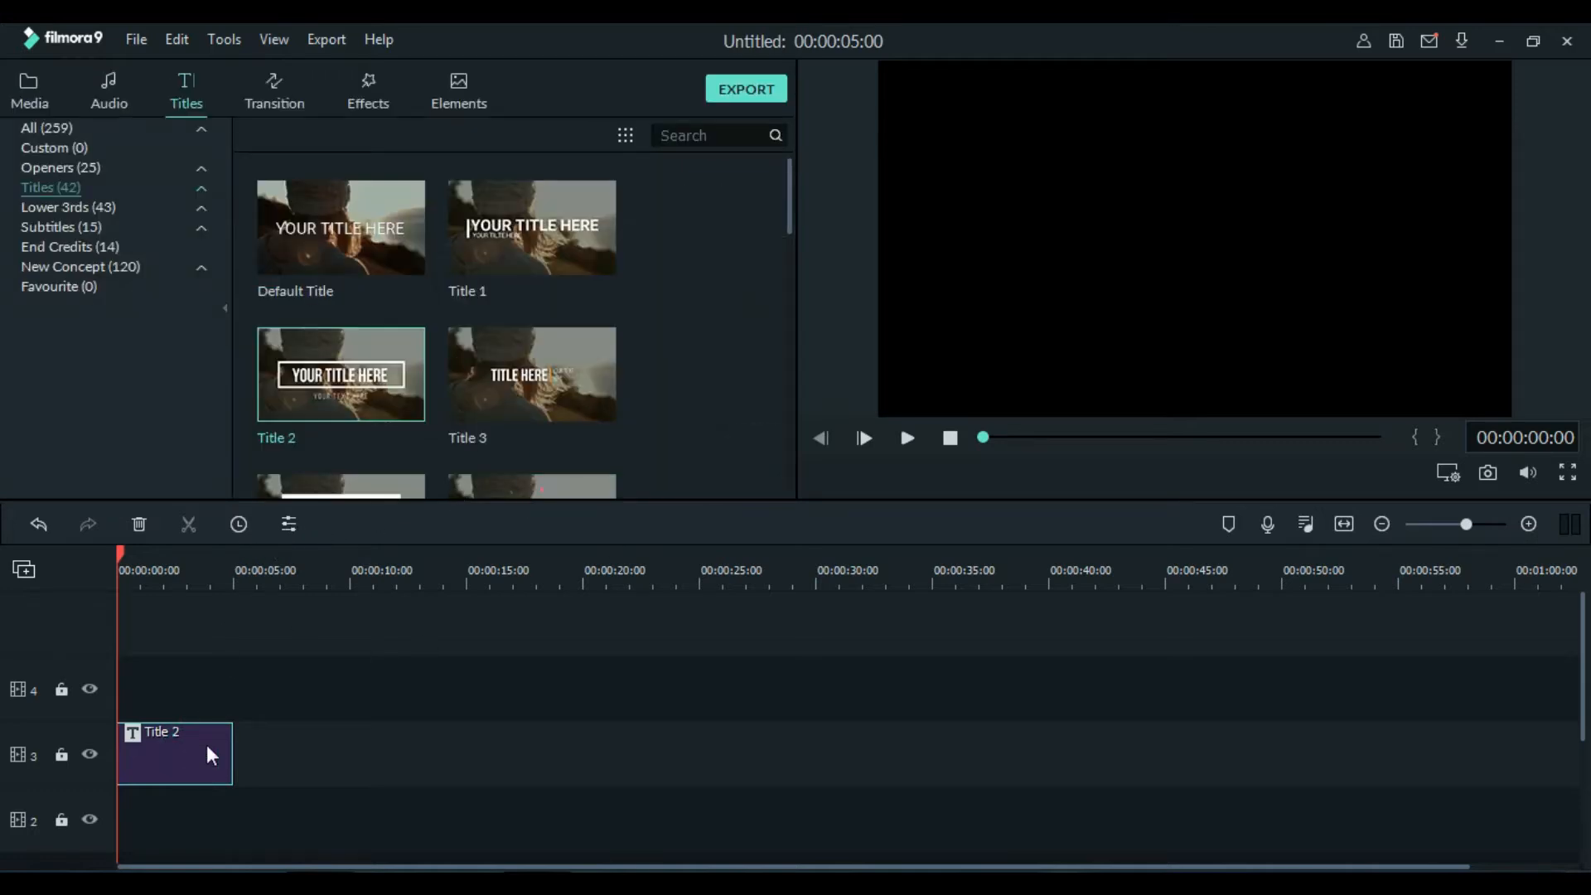
# Preview the Title 2 clip at 00:00:01:14 with its text settings open, and delete the clip
pyautogui.click(116, 550)
pyautogui.moveTo(123, 550); pyautogui.dragTo(281, 565)
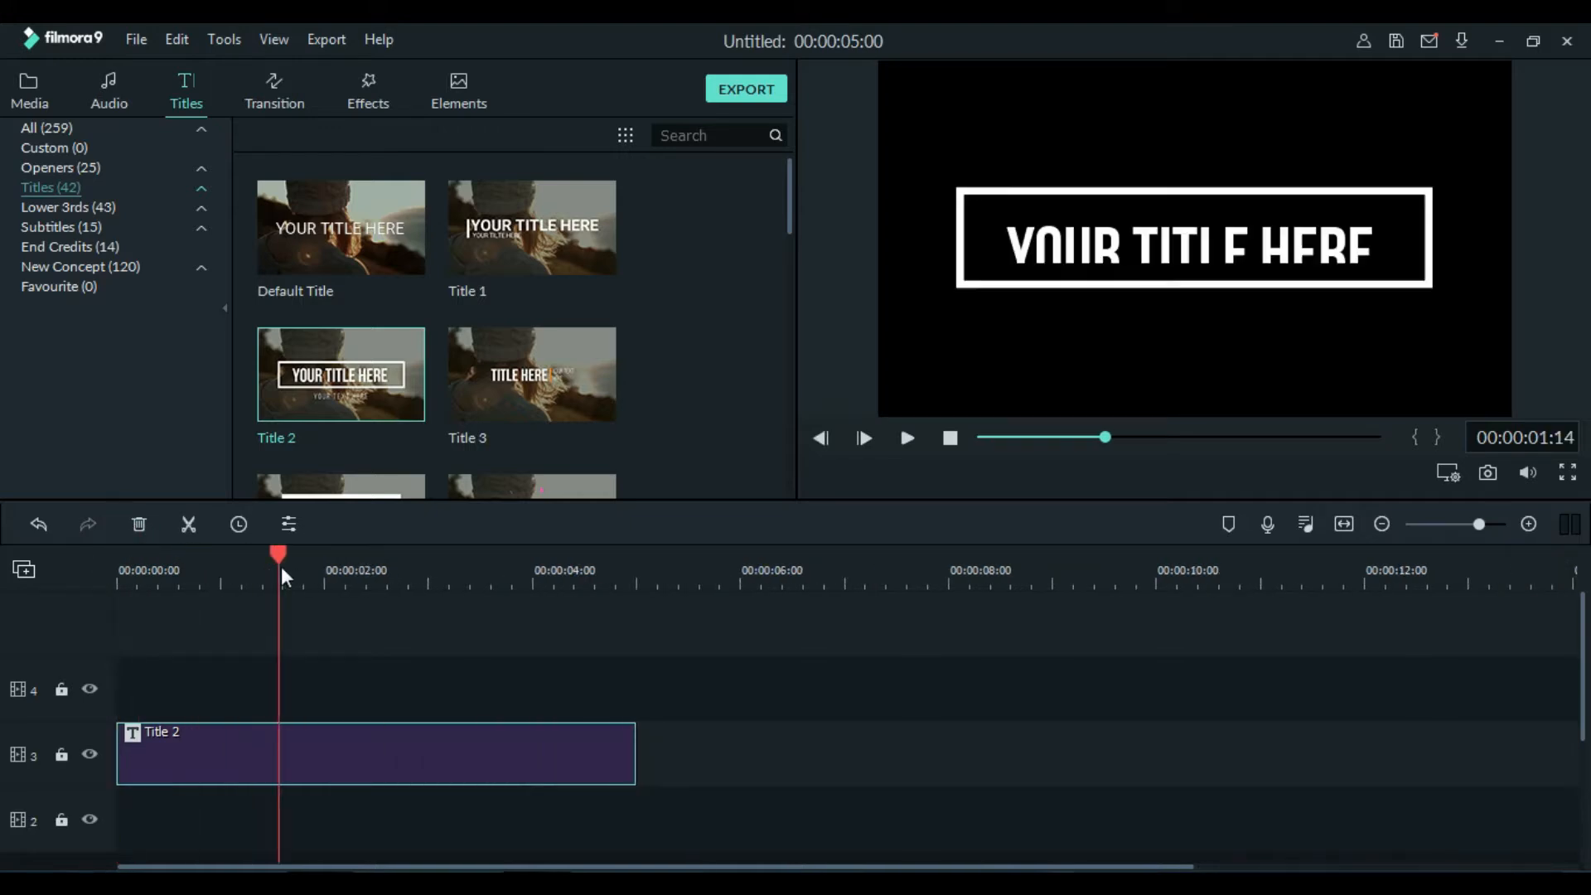
pyautogui.click(290, 523)
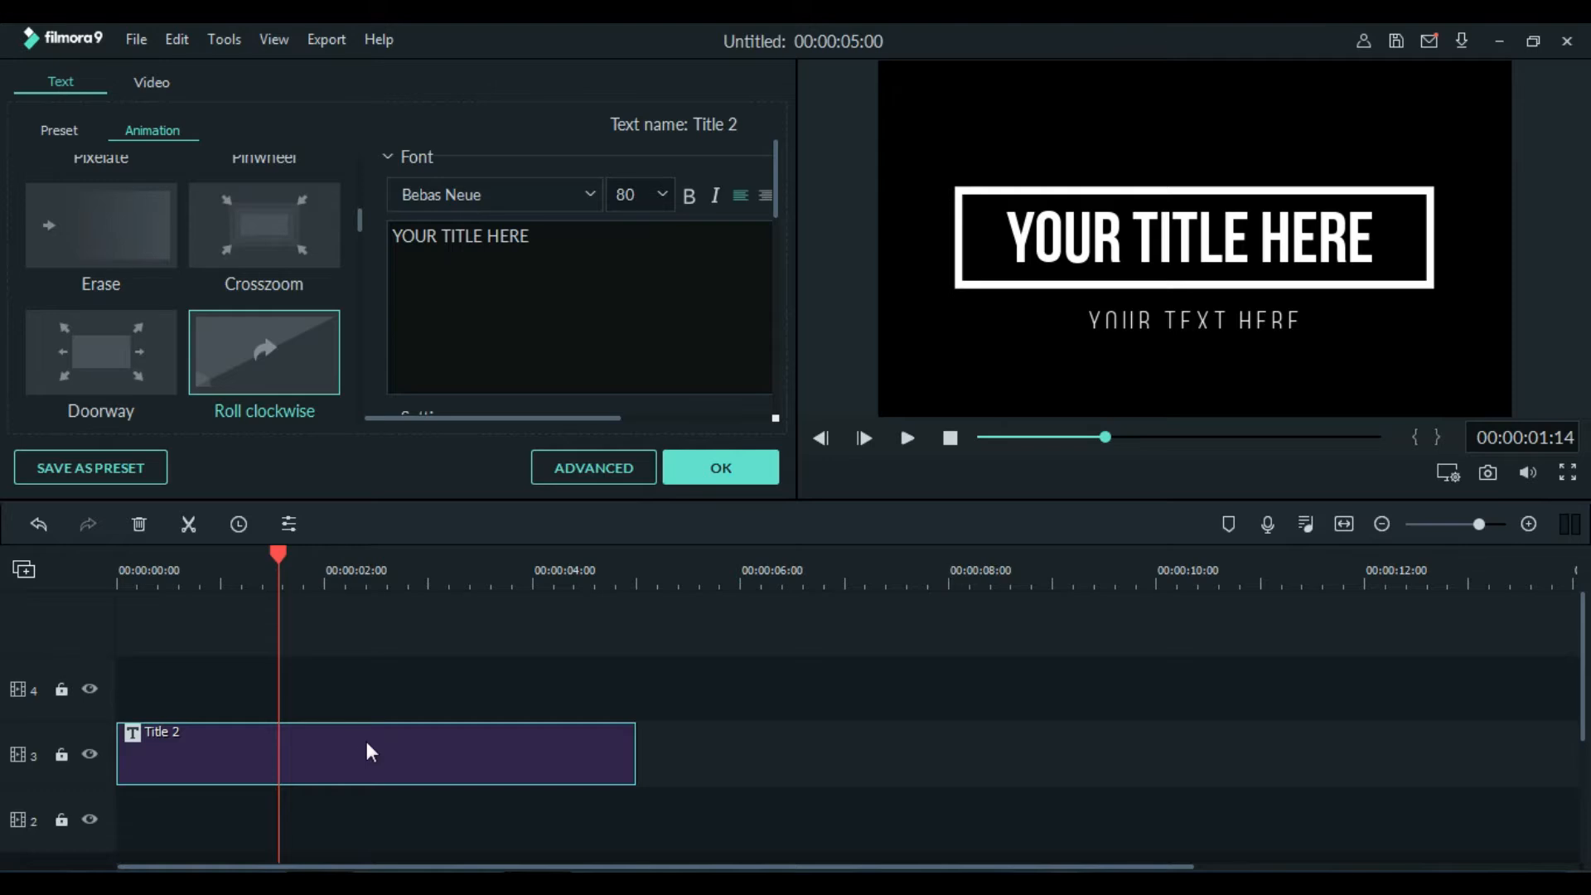
pyautogui.press('Delete')
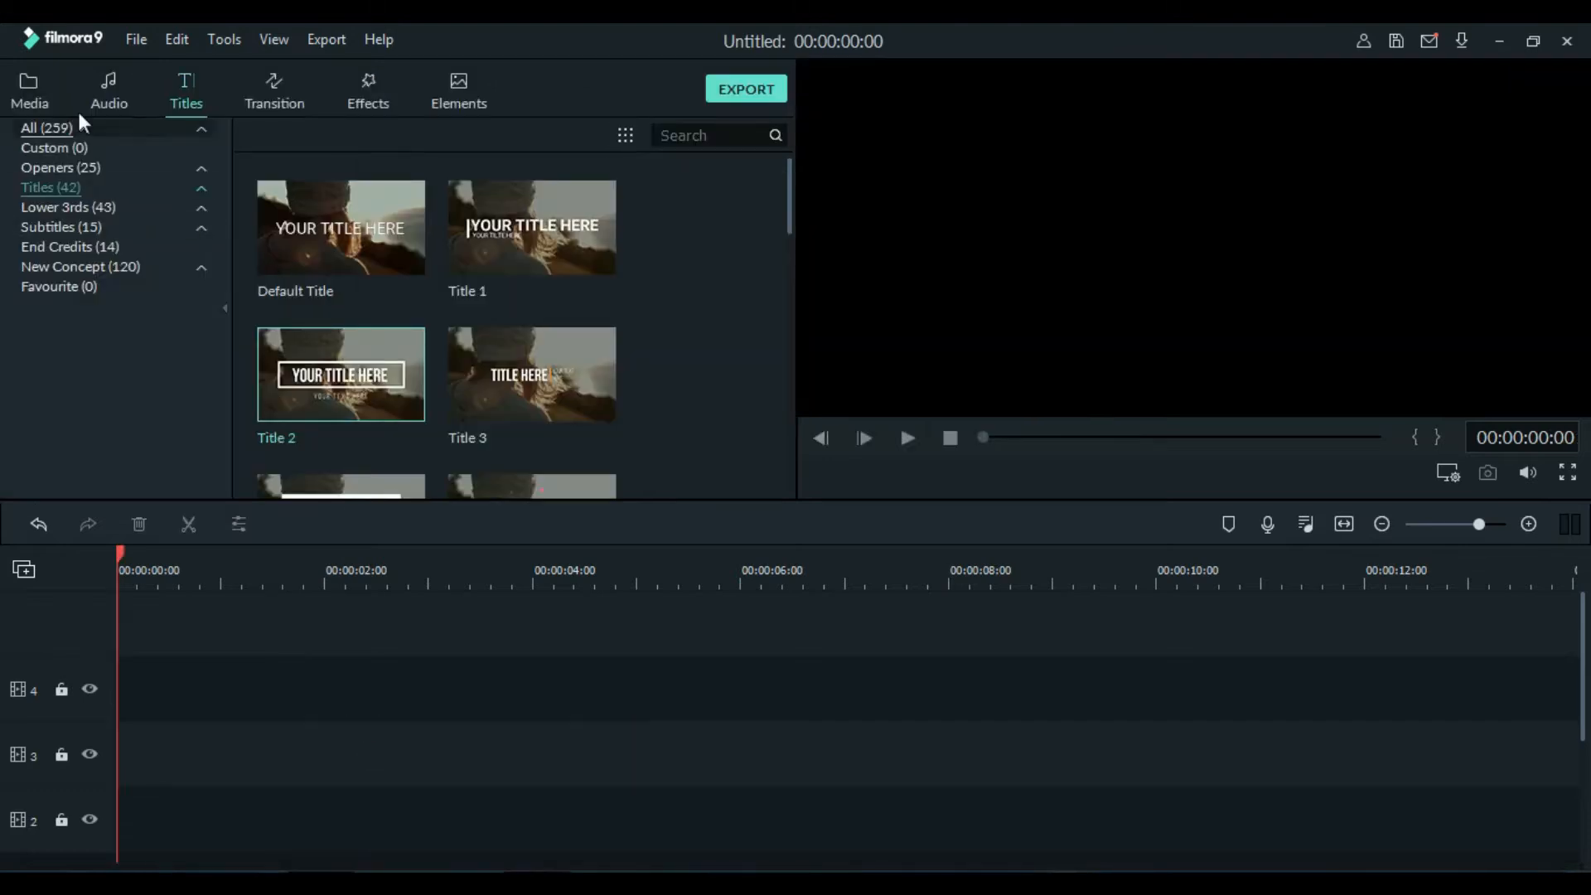
pyautogui.click(38, 86)
pyautogui.moveTo(377, 230); pyautogui.dragTo(92, 752)
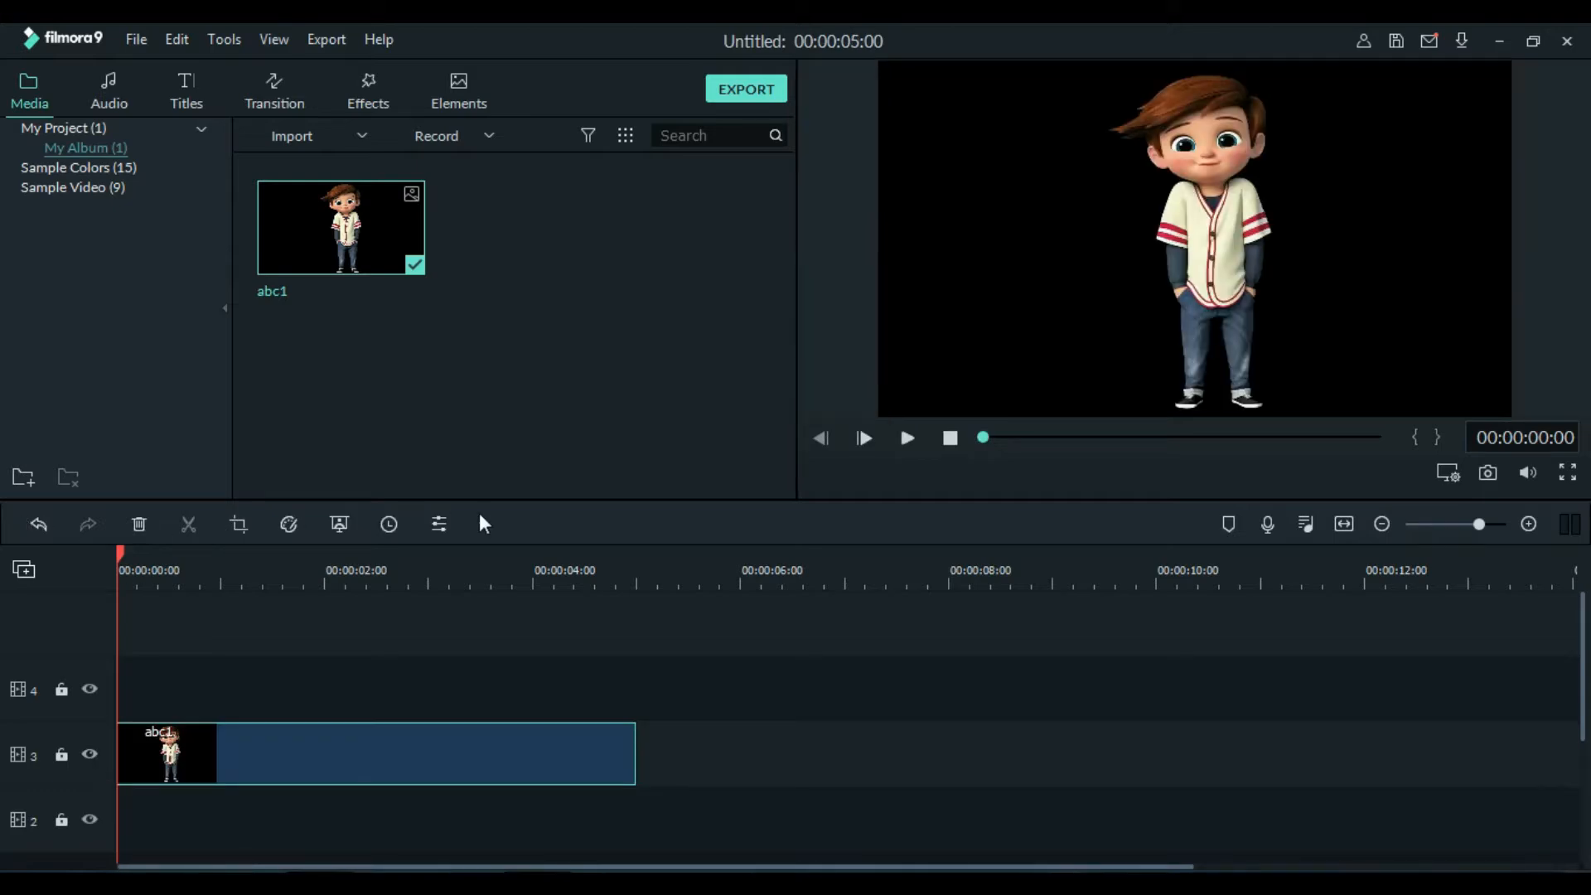
pyautogui.click(139, 525)
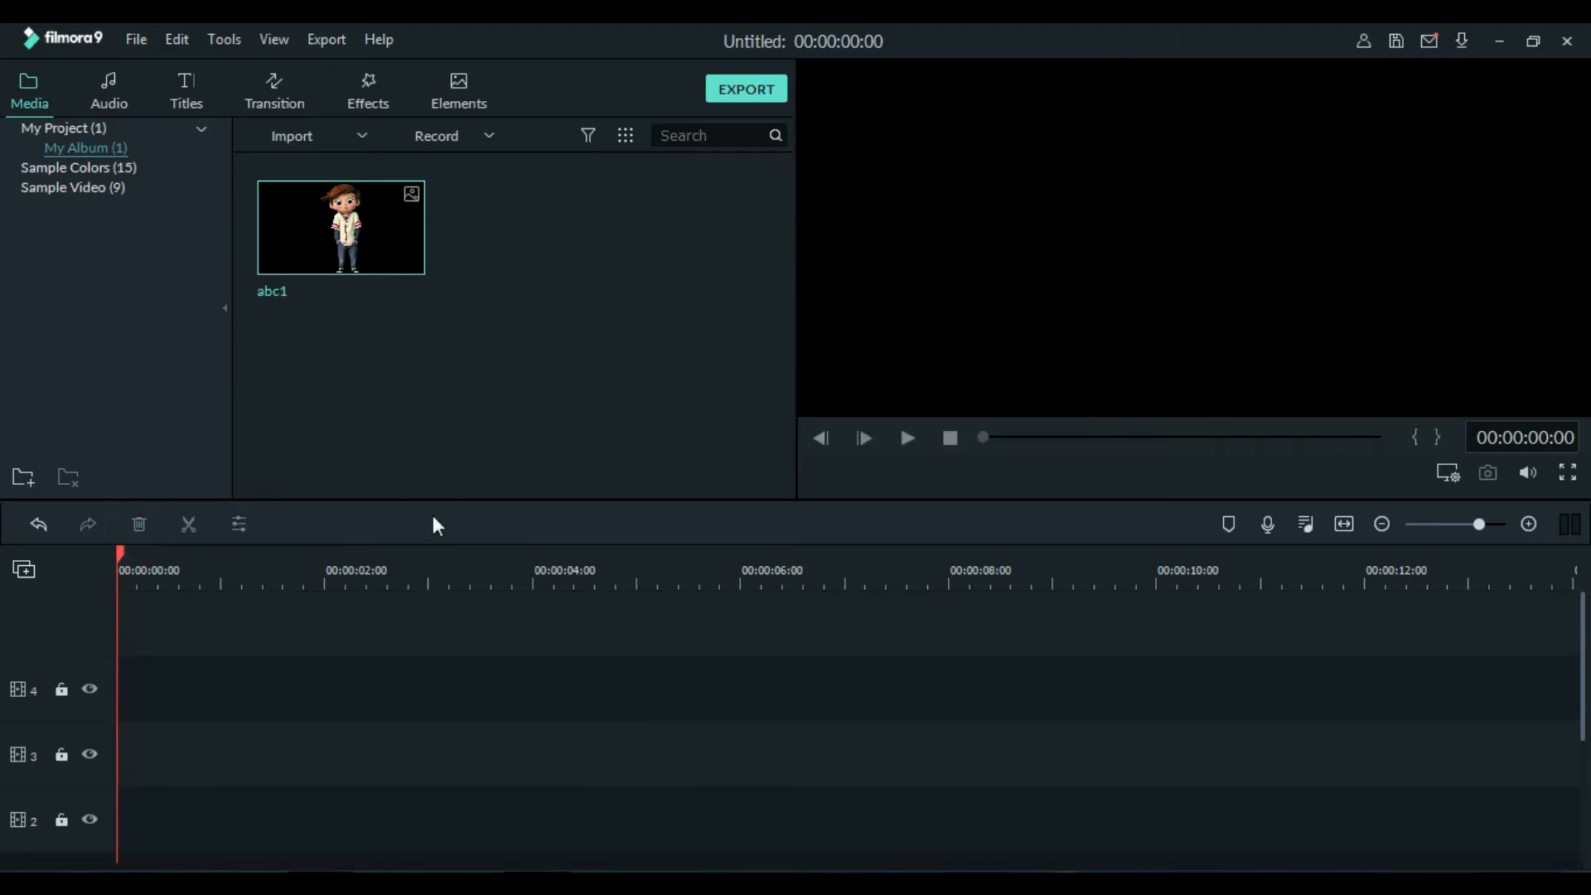
# Place the abc1 image at the start of track 4
pyautogui.moveTo(376, 246); pyautogui.dragTo(97, 704)
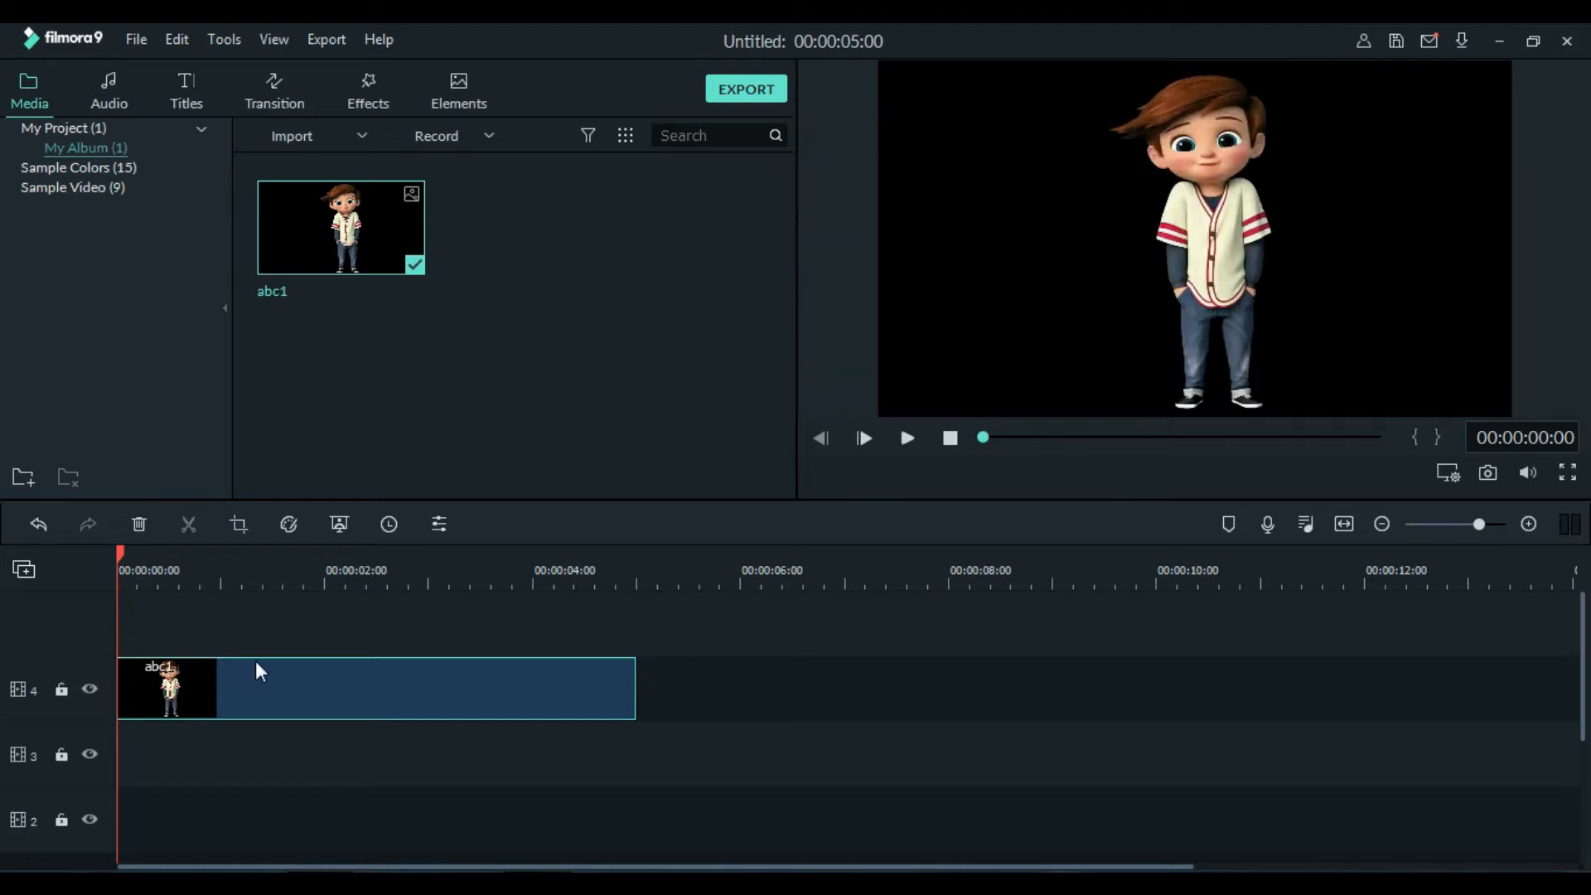
pyautogui.click(139, 530)
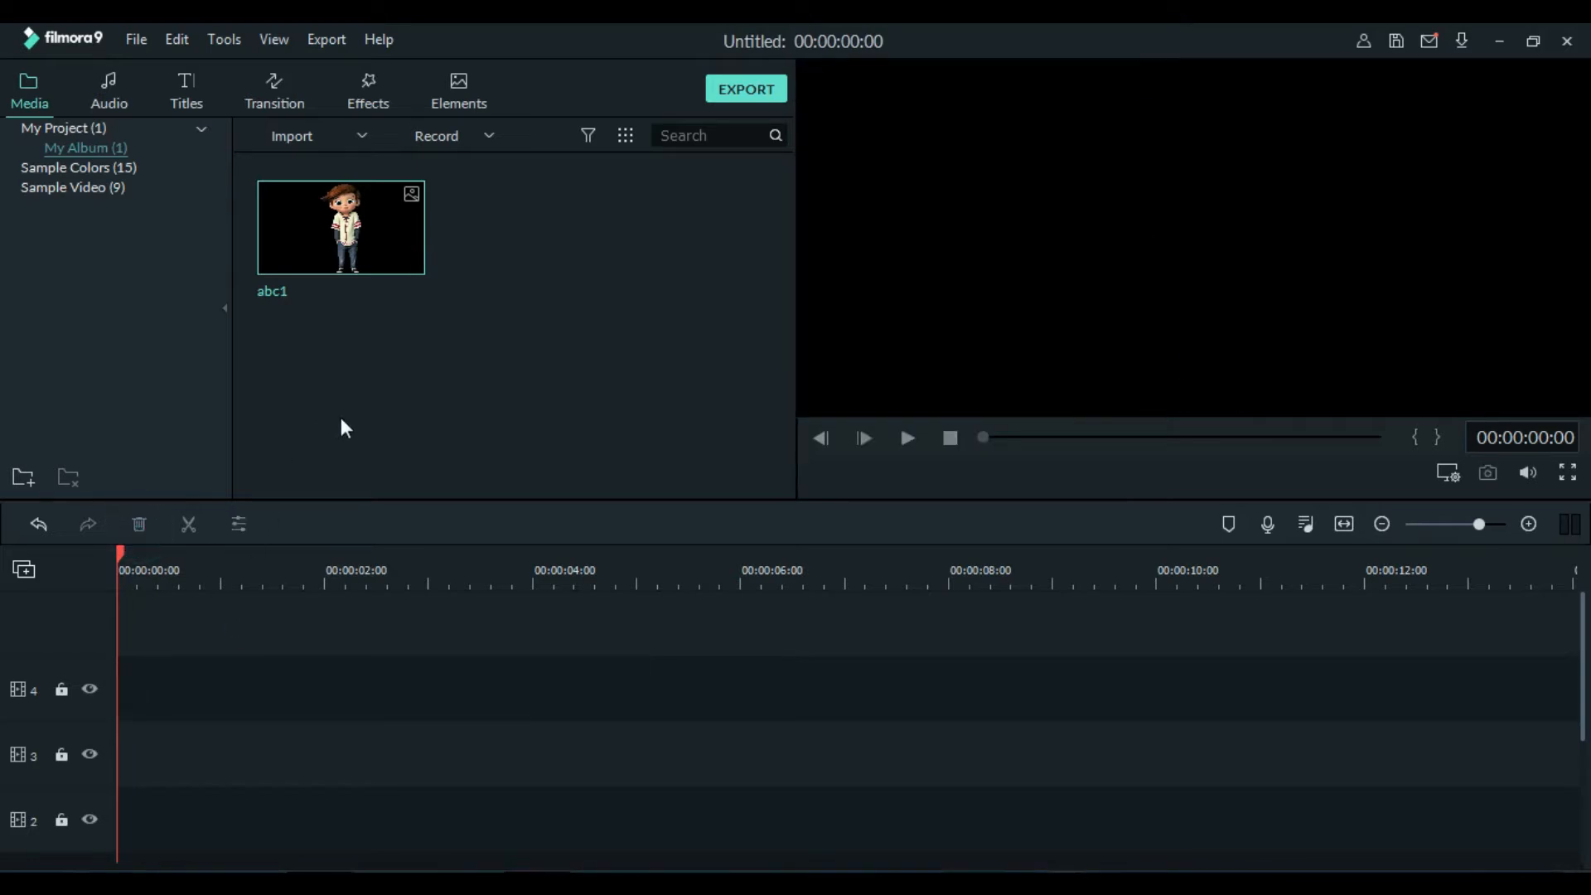
pyautogui.moveTo(382, 186); pyautogui.dragTo(88, 681)
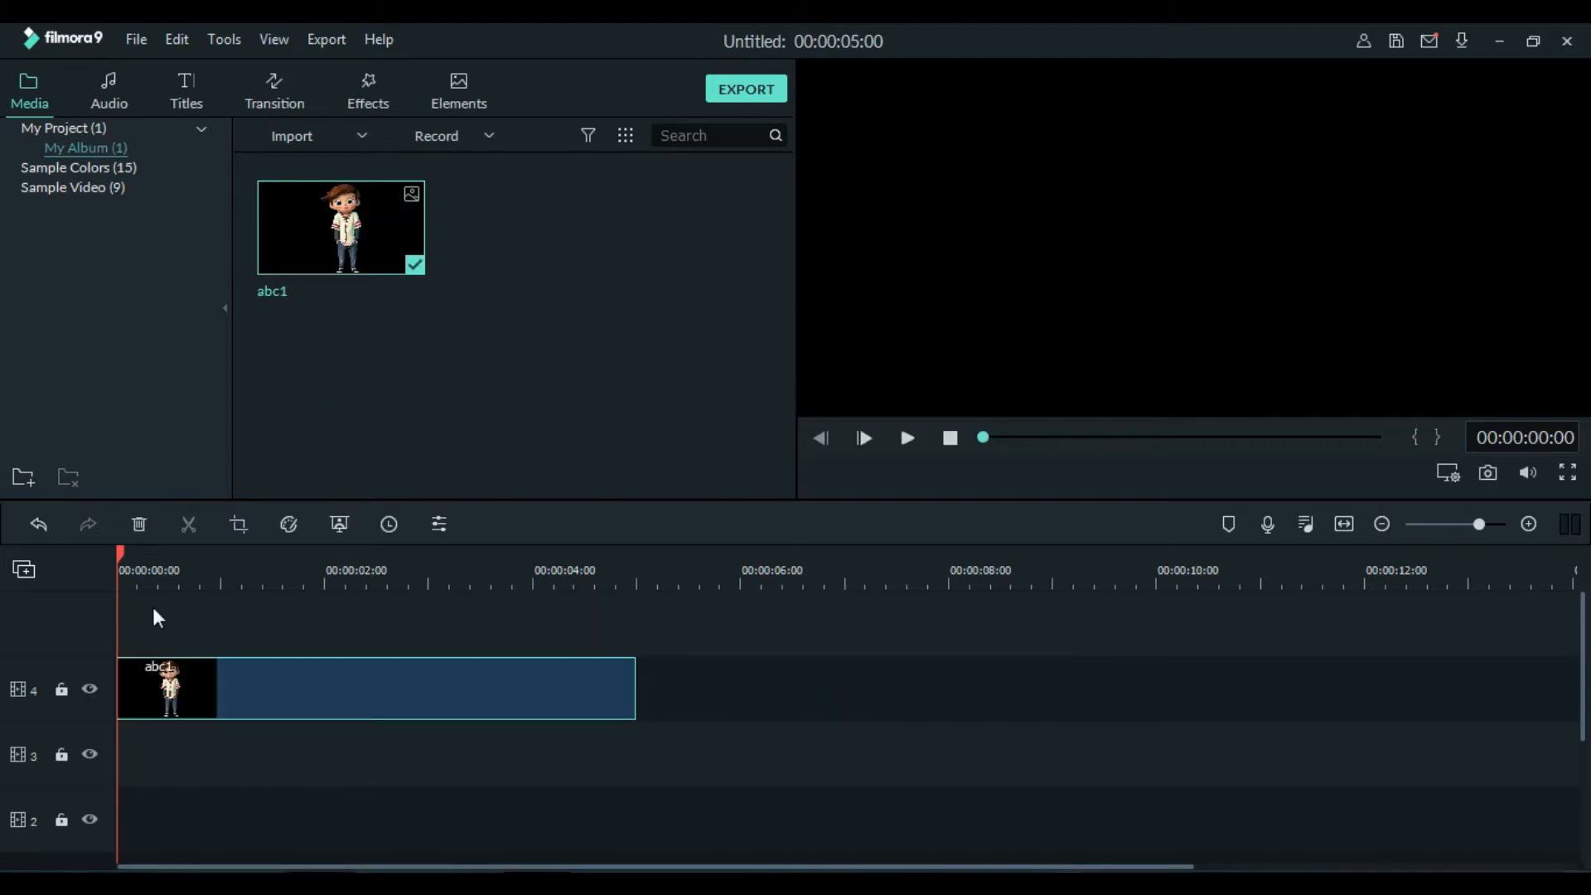
pyautogui.click(238, 525)
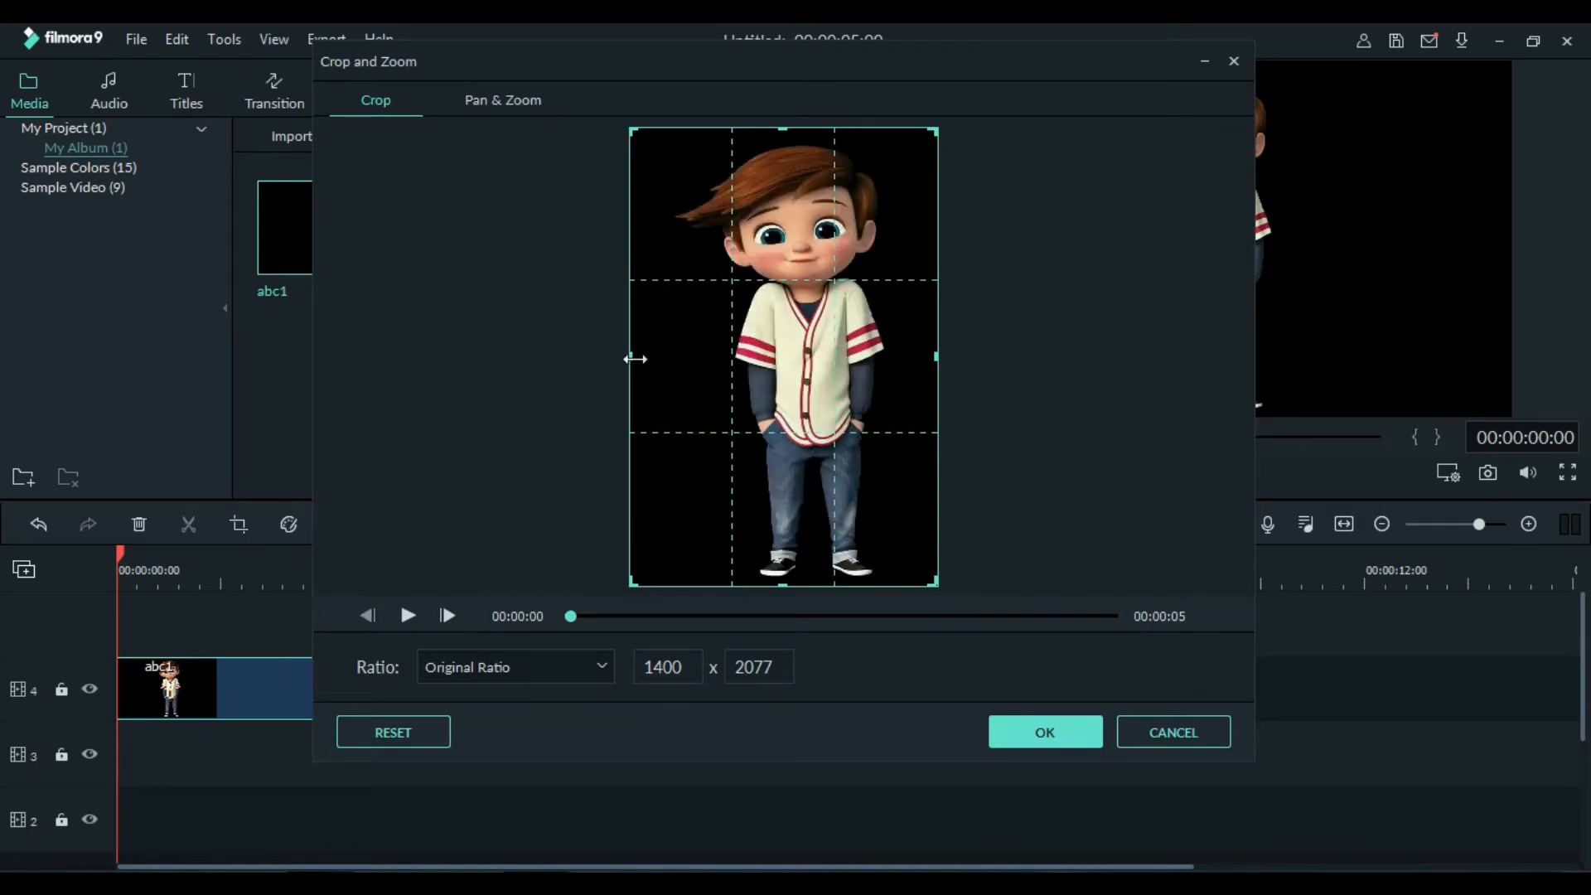
pyautogui.moveTo(631, 361); pyautogui.dragTo(753, 287)
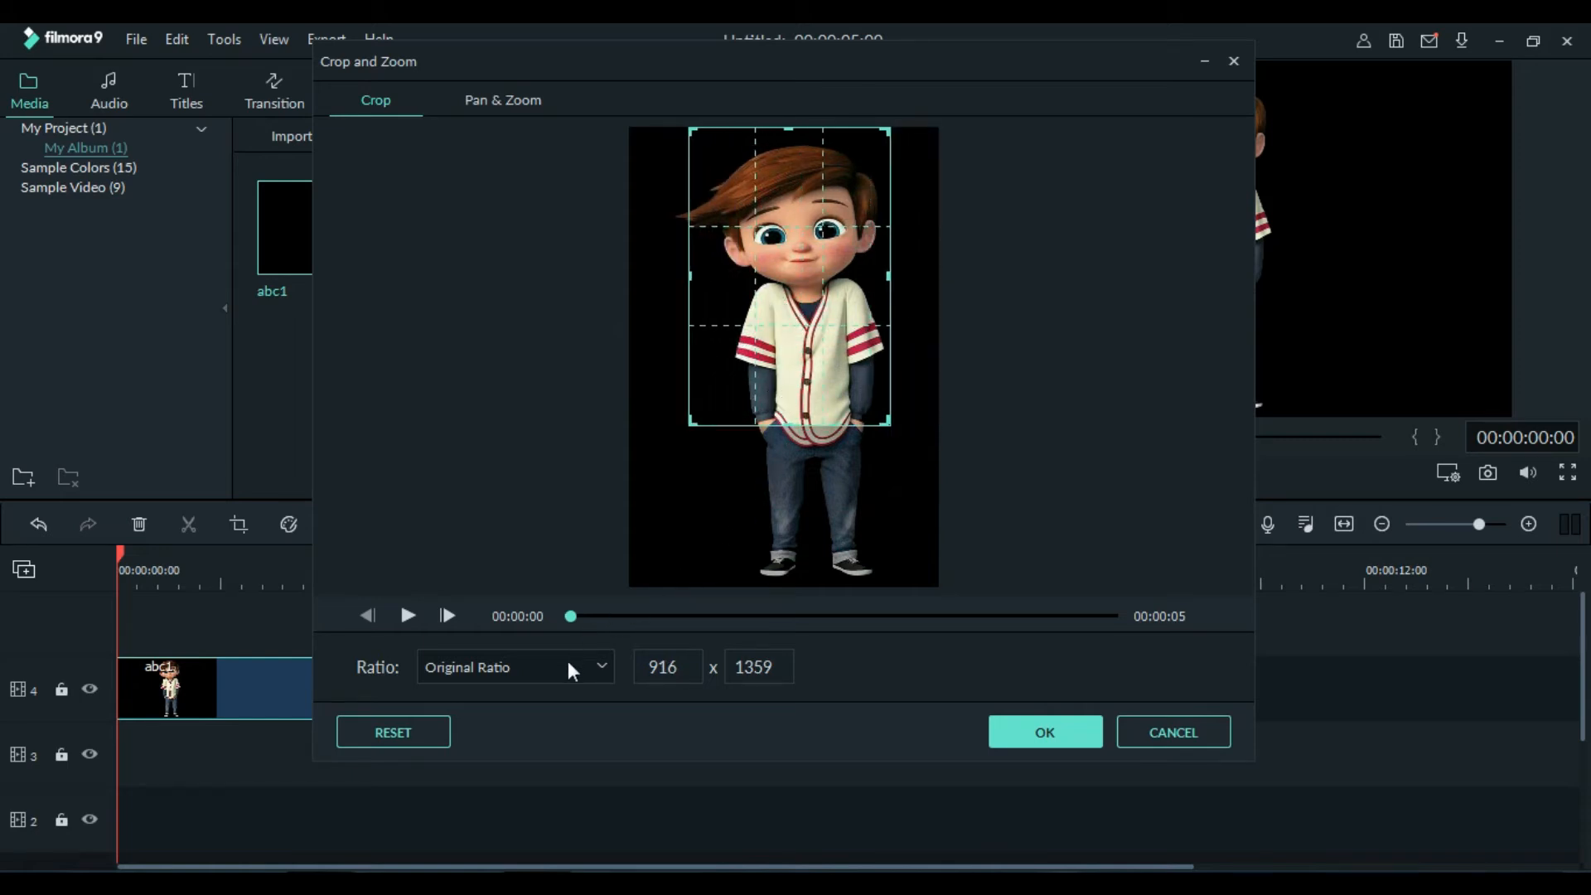
pyautogui.click(1191, 727)
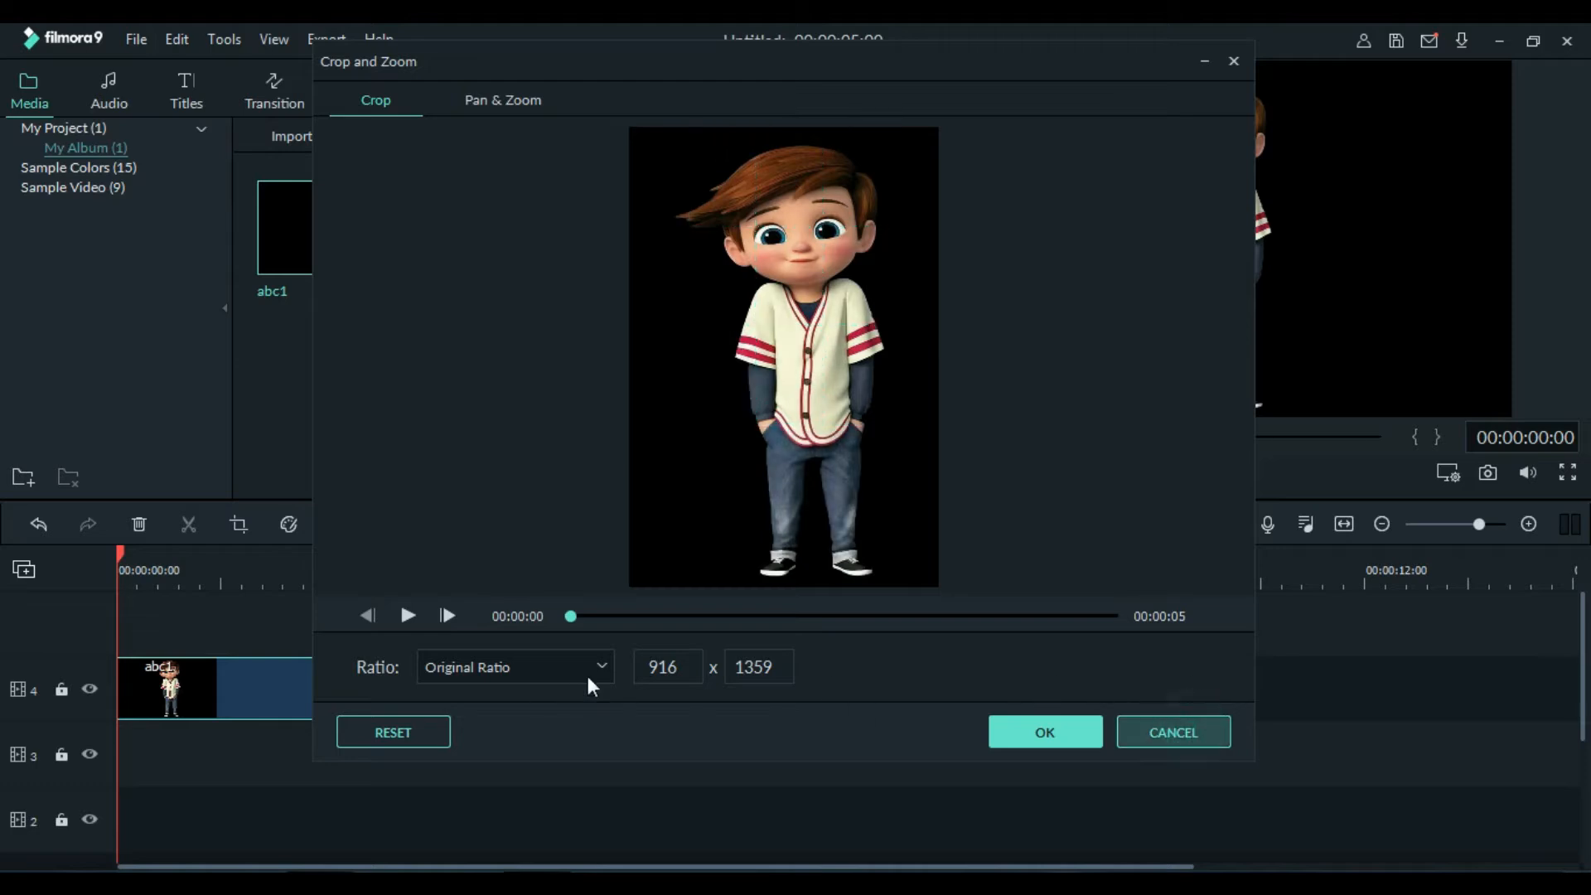
# Crop the abc1 image closely around the boy using the Custom ratio, to about 963 x 2003
pyautogui.click(238, 524)
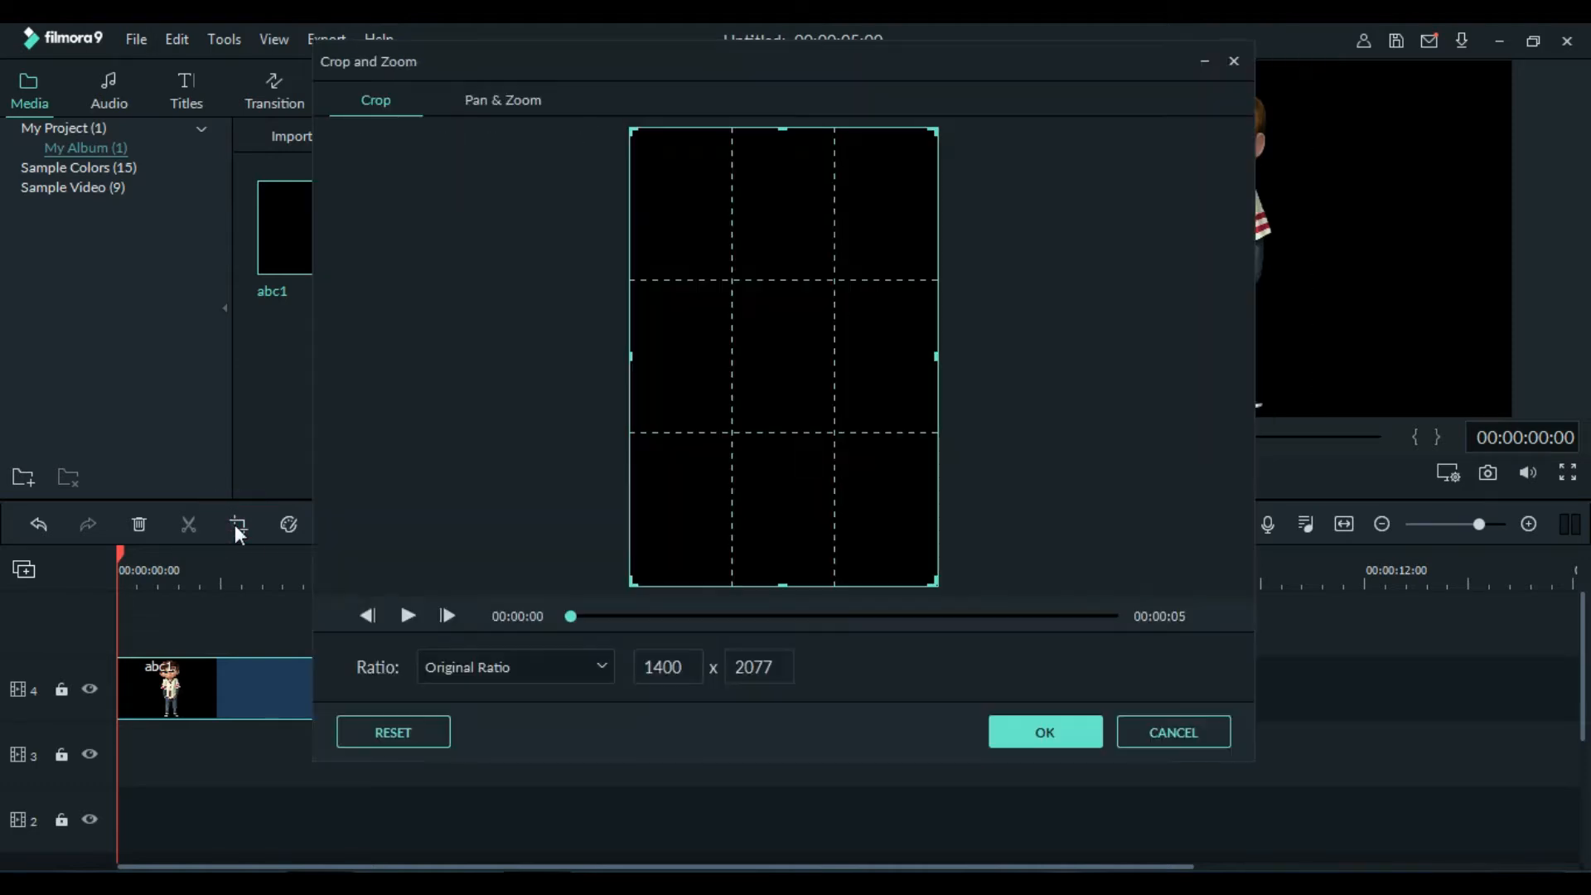
pyautogui.click(545, 661)
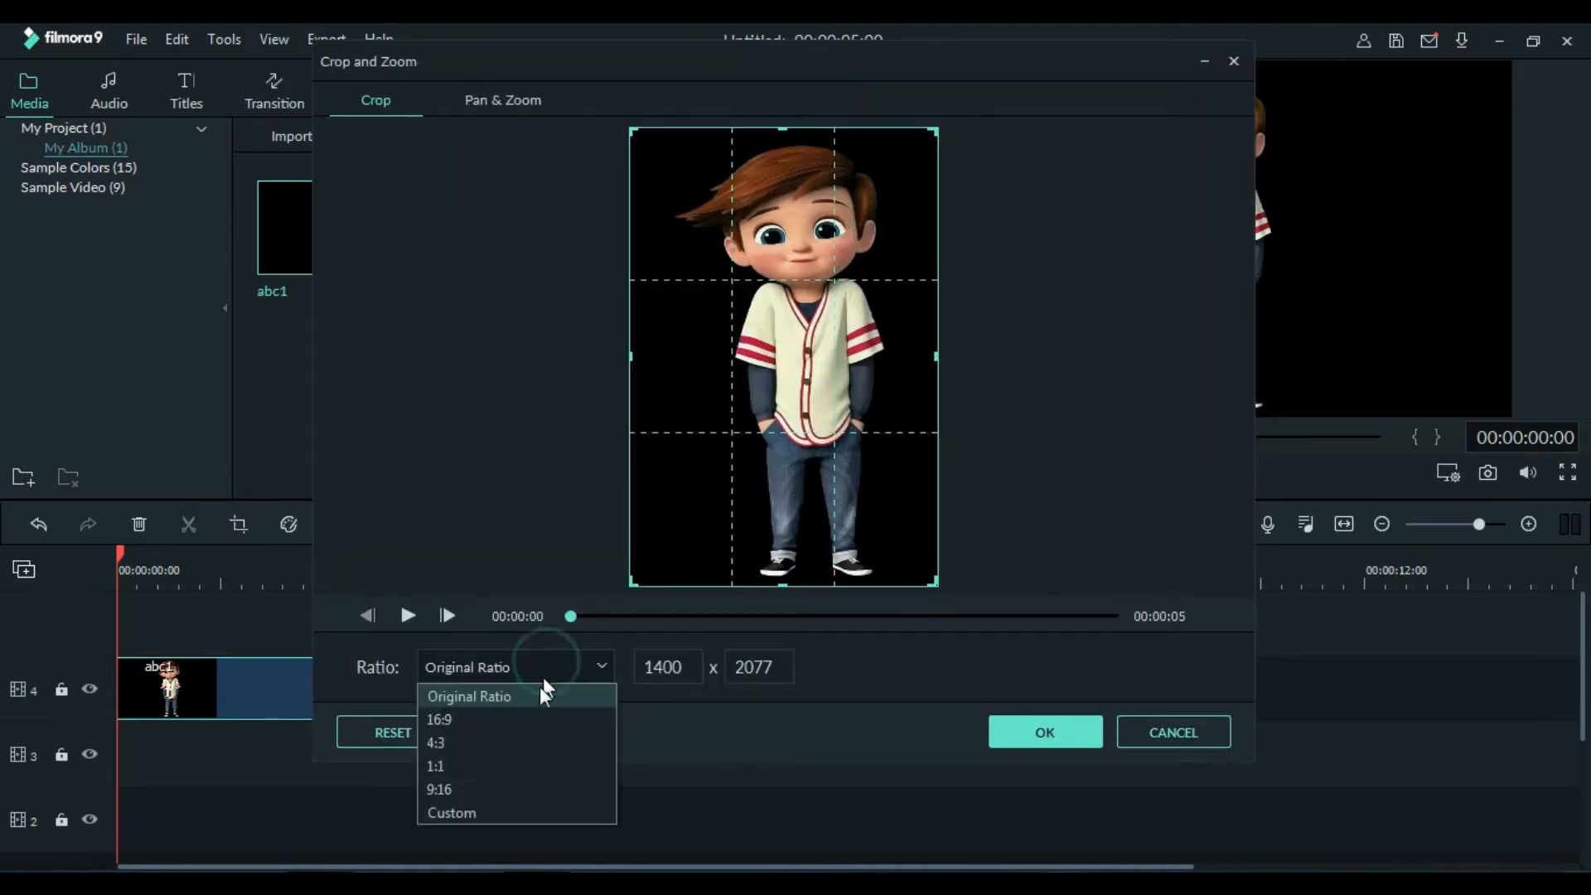
pyautogui.click(507, 812)
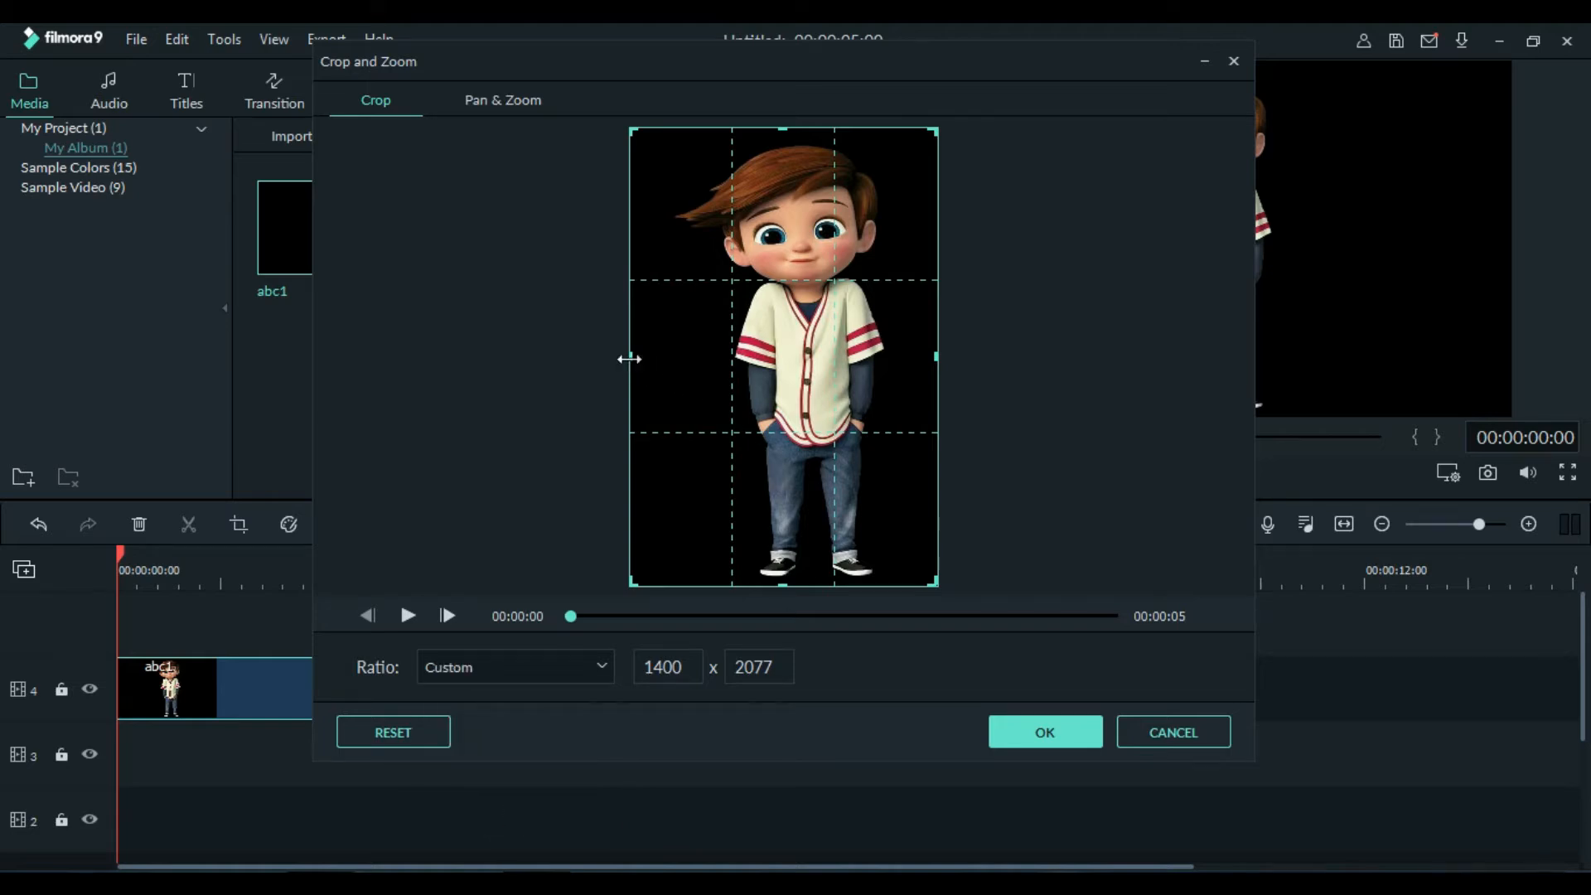
pyautogui.moveTo(629, 356); pyautogui.dragTo(677, 355)
pyautogui.moveTo(935, 355); pyautogui.dragTo(887, 366)
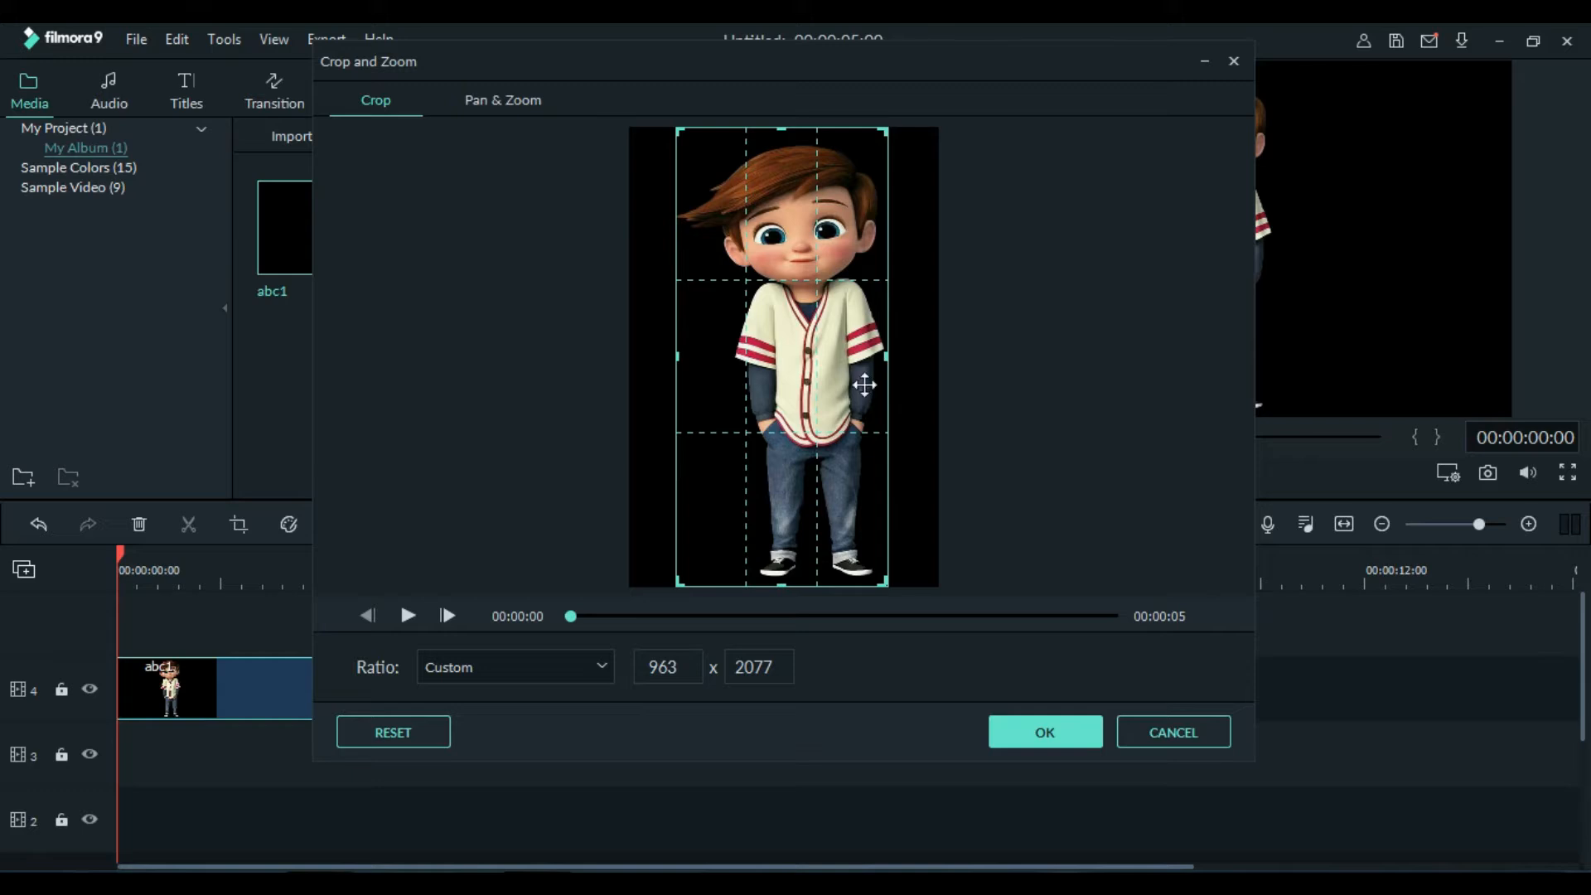
pyautogui.moveTo(780, 572); pyautogui.dragTo(780, 578)
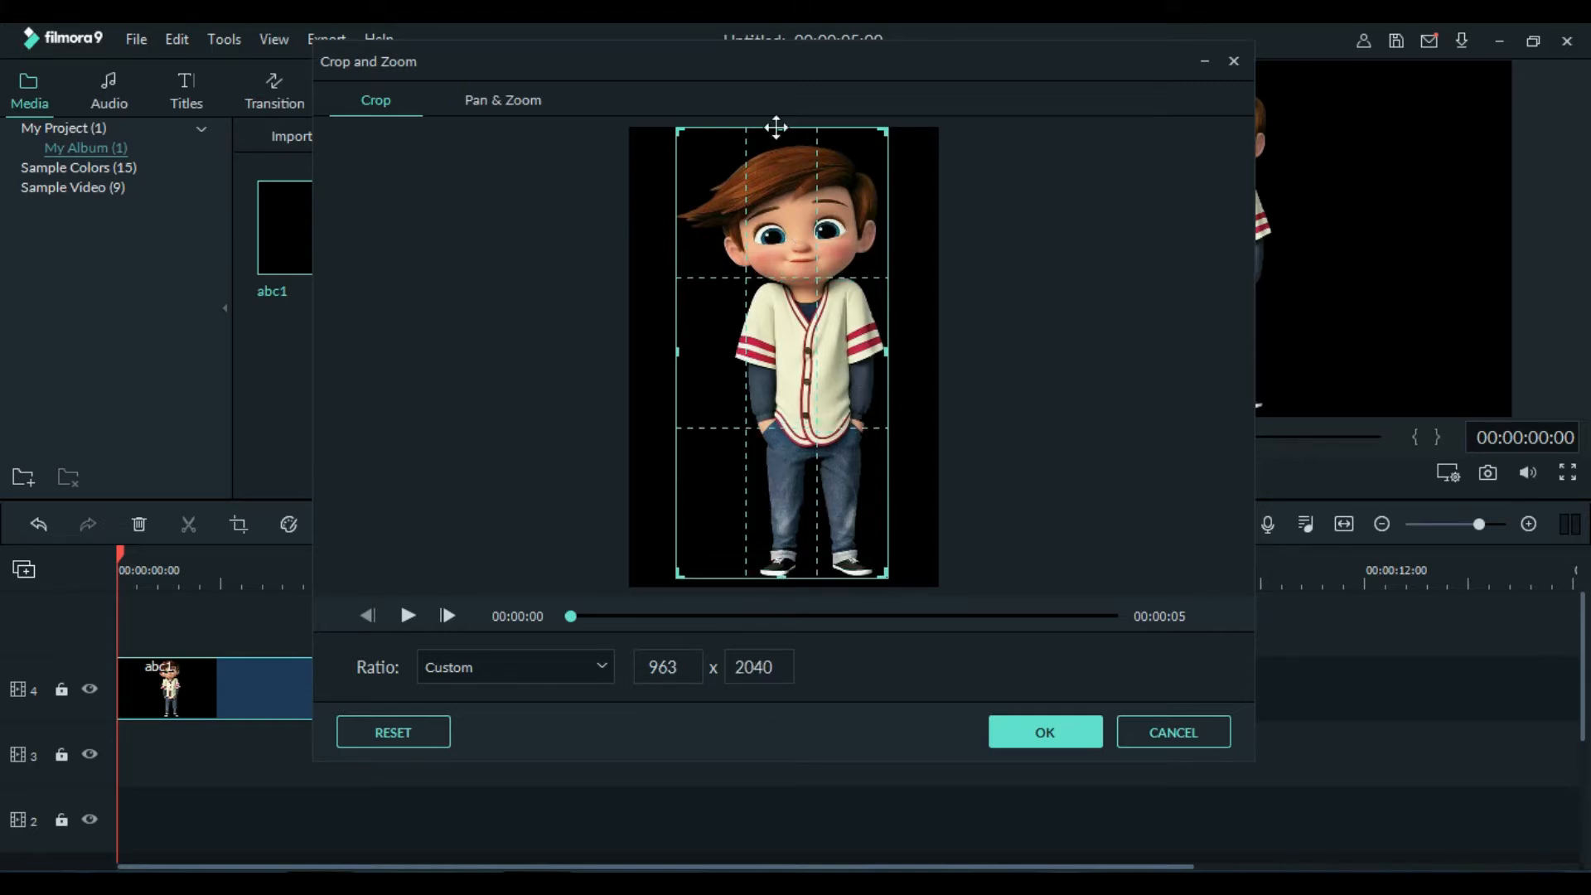
pyautogui.moveTo(784, 128); pyautogui.dragTo(784, 136)
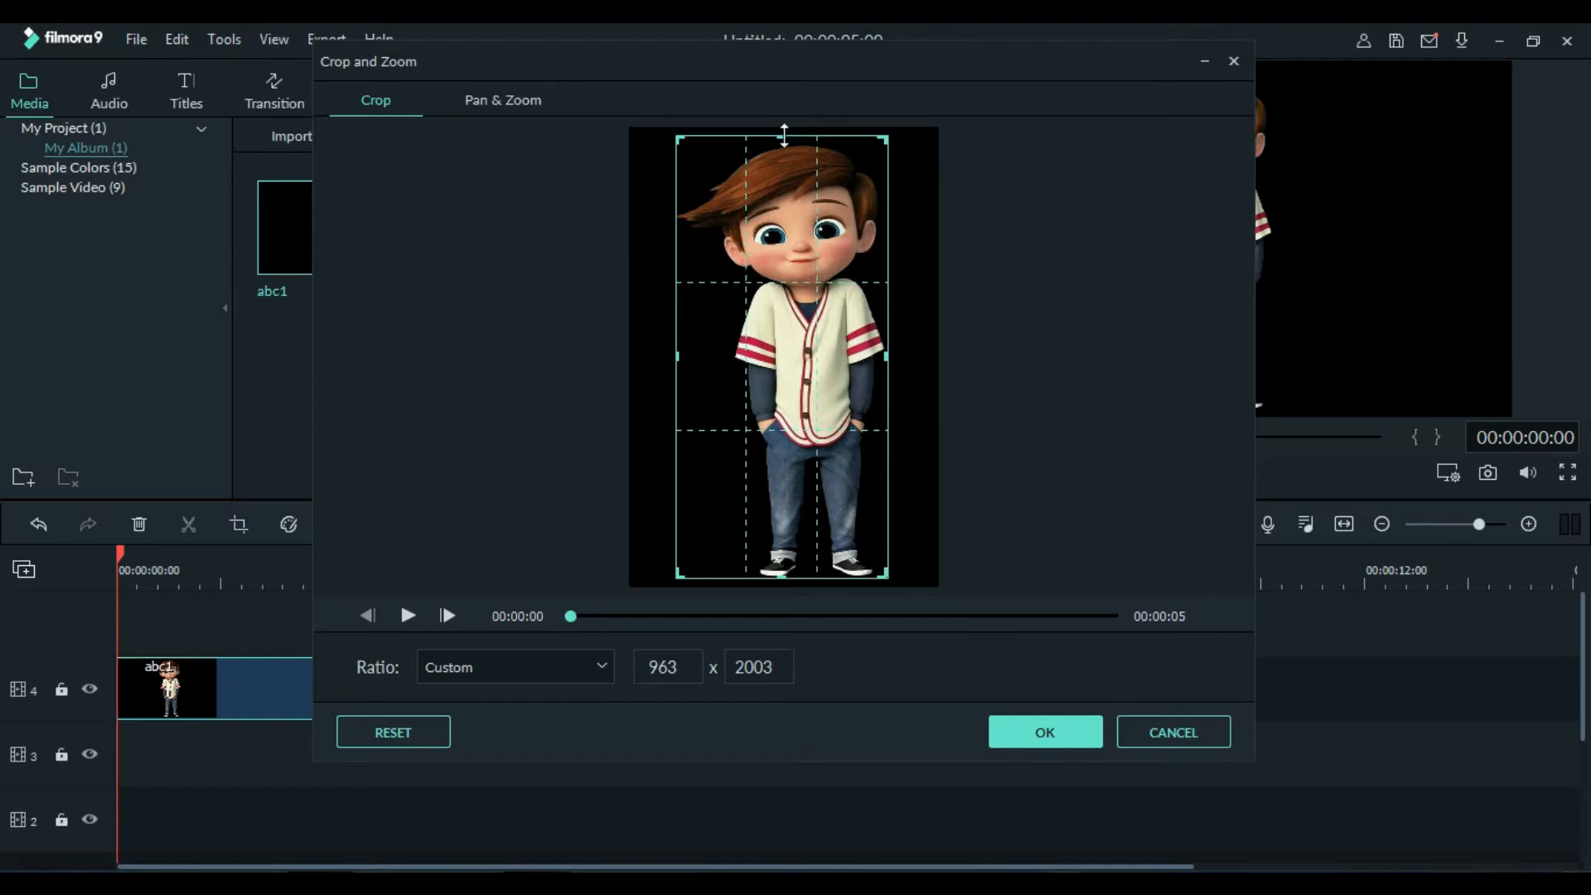
pyautogui.click(1087, 732)
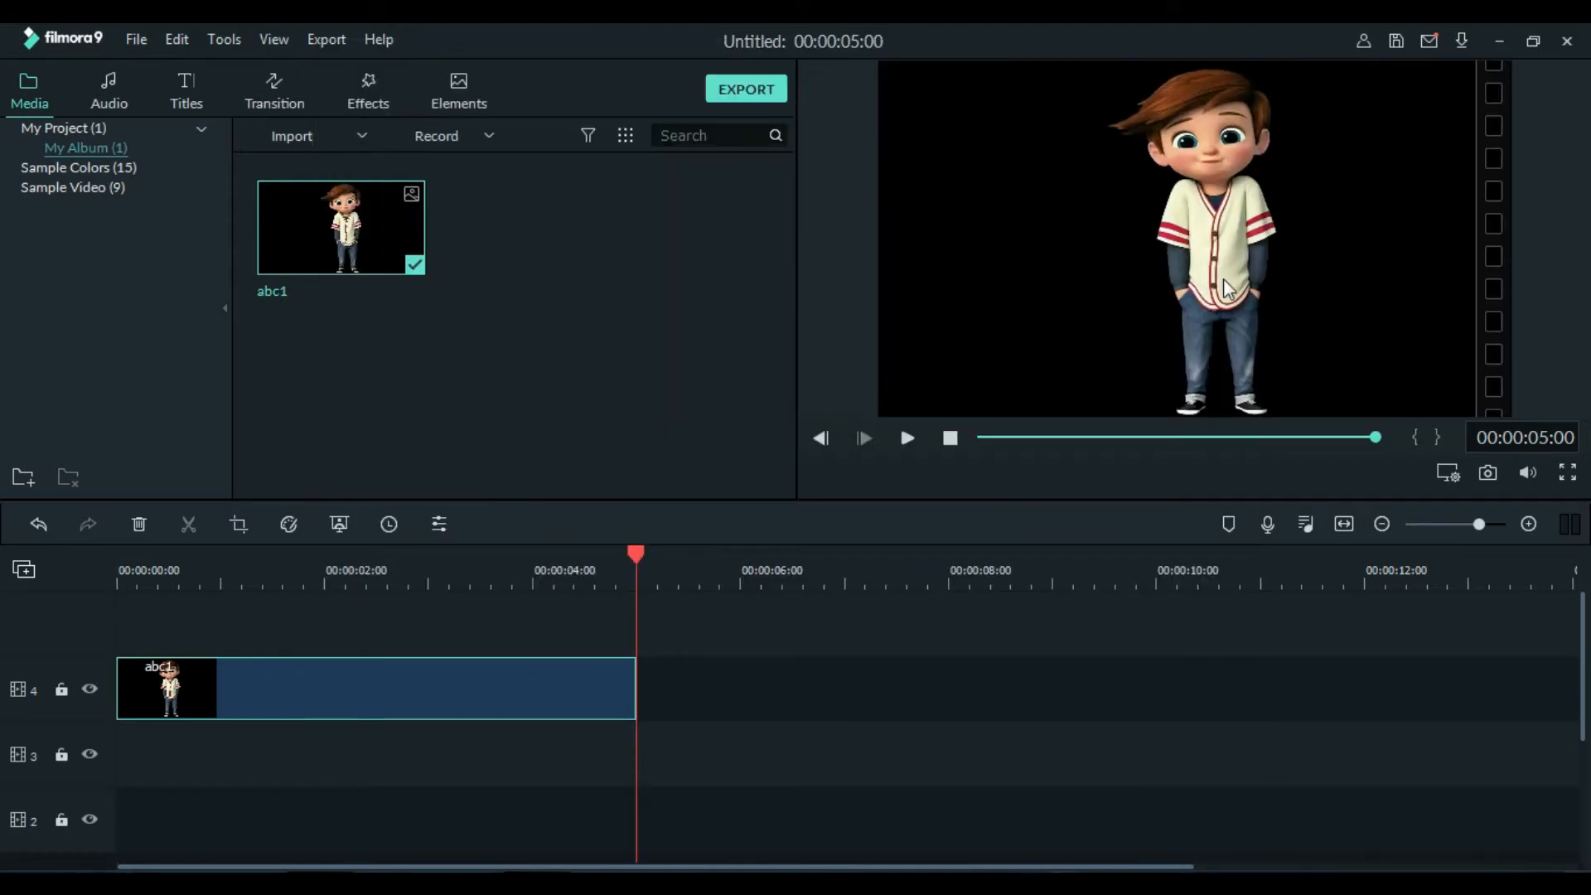
# Move the cropped boy image to the left edge of the video frame
pyautogui.click(1223, 267)
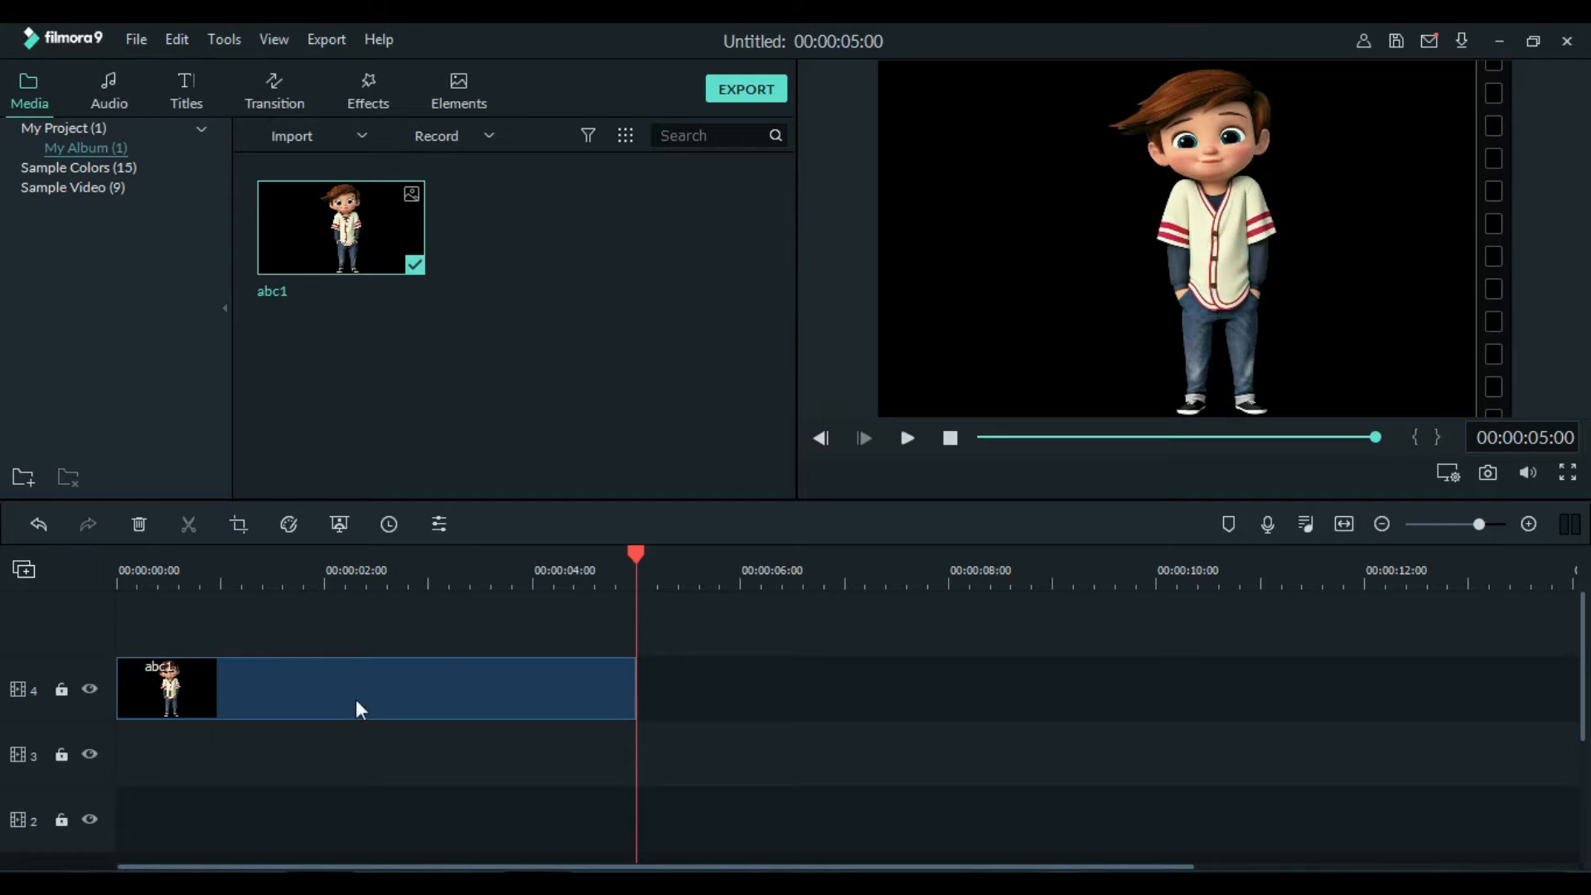
pyautogui.click(1199, 226)
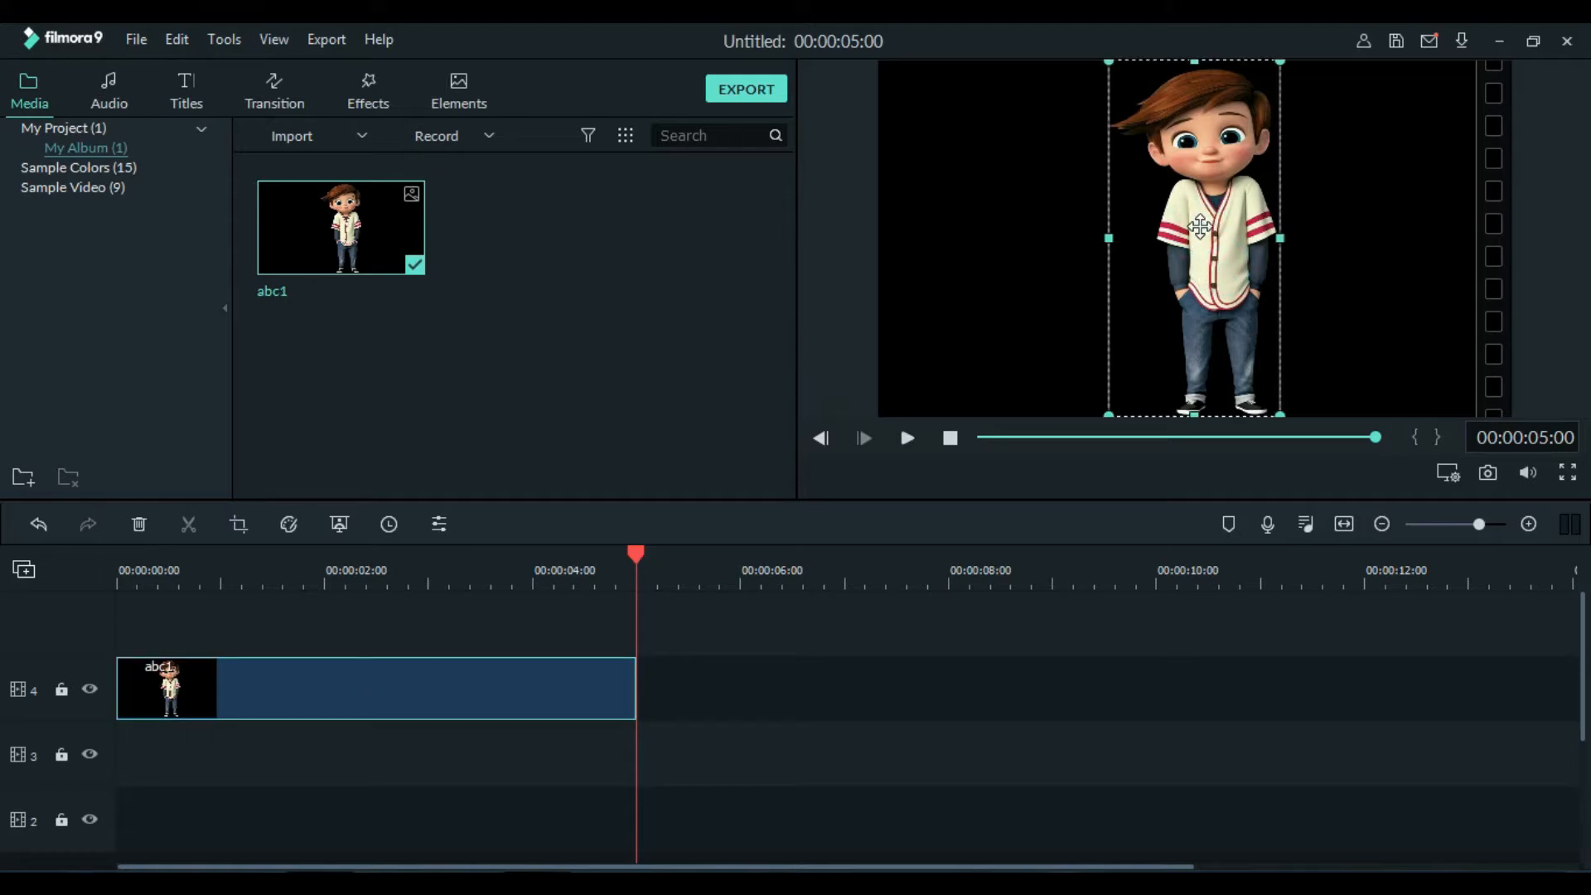
pyautogui.moveTo(1200, 225); pyautogui.dragTo(979, 237)
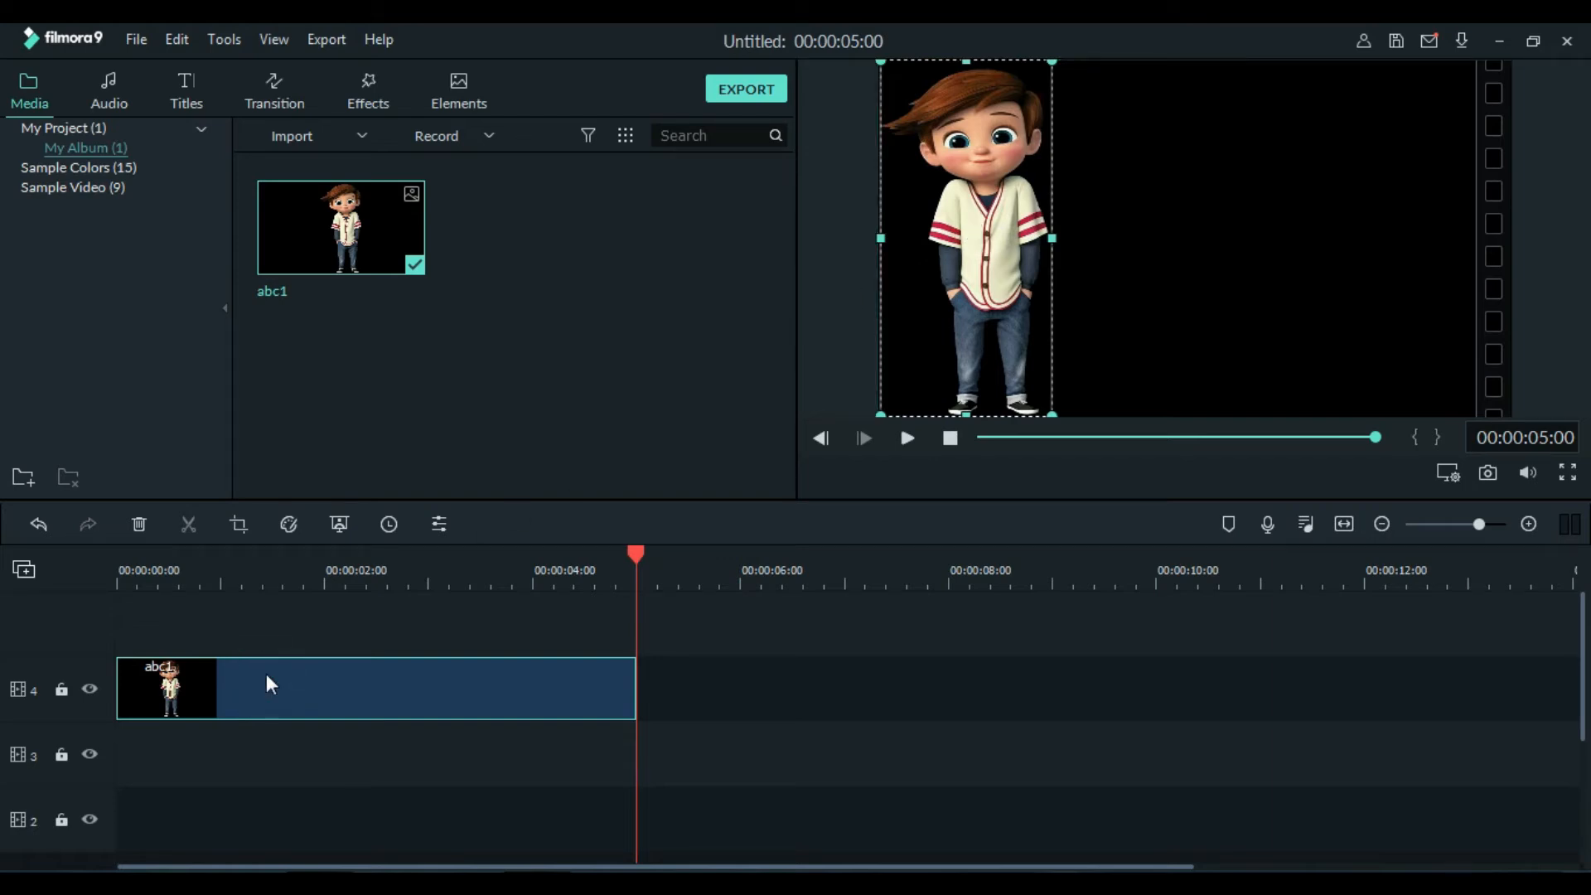
# Copy the abc1 clip on track 4, lock that track, and place the pasted copy at the start of track 3
pyautogui.moveTo(266, 675)
pyautogui.mouseDown()
pyautogui.moveTo(266, 751)
pyautogui.moveTo(266, 694)
pyautogui.mouseUp()
pyautogui.rightClick(266, 702)
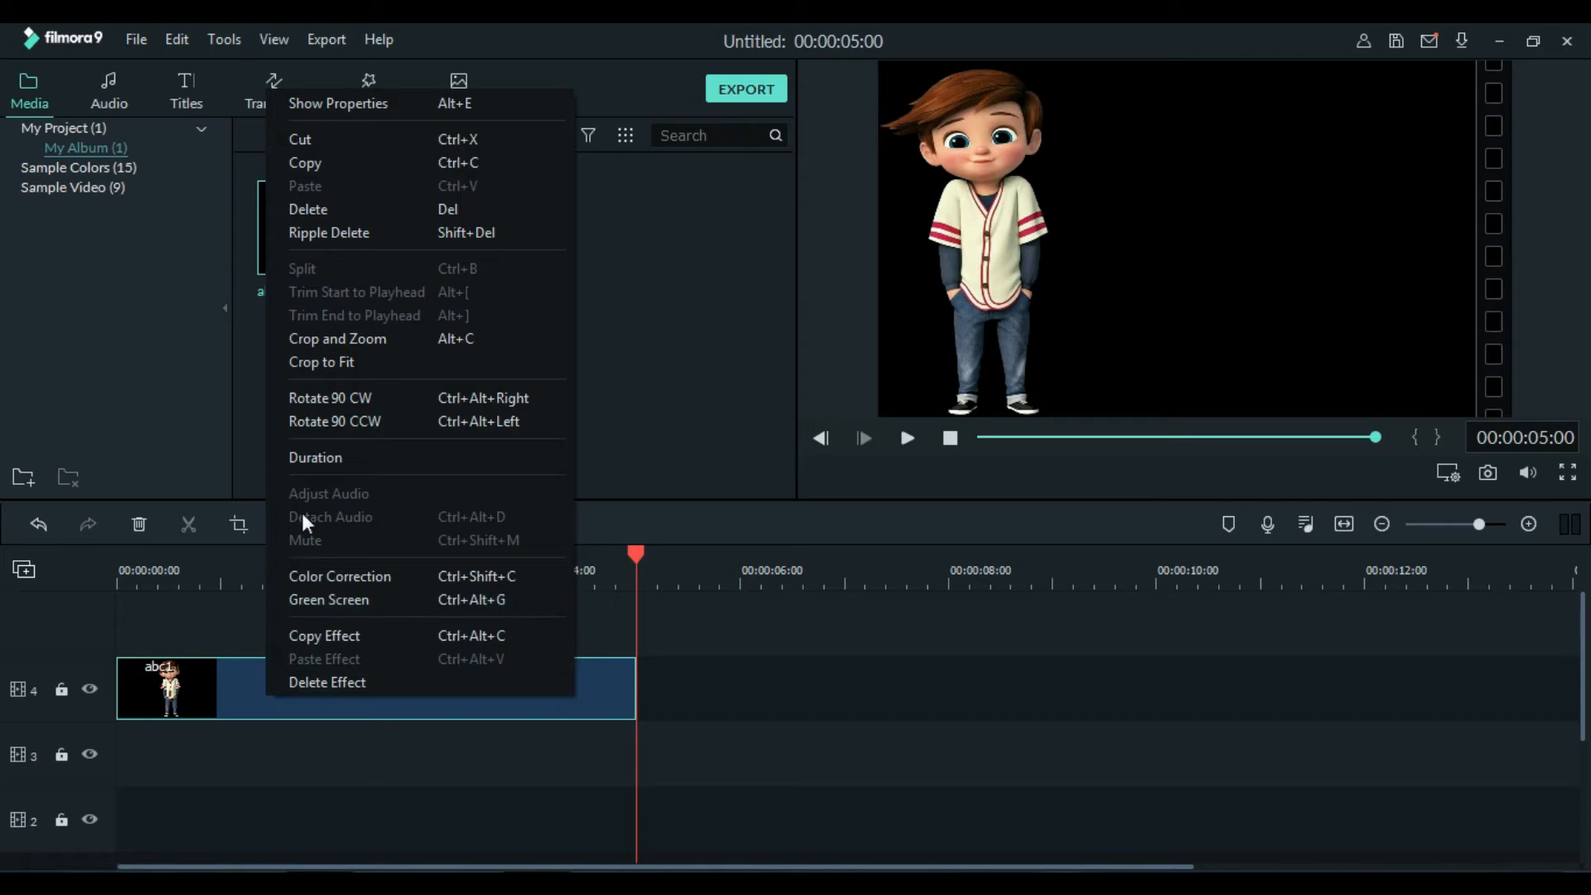
pyautogui.click(367, 165)
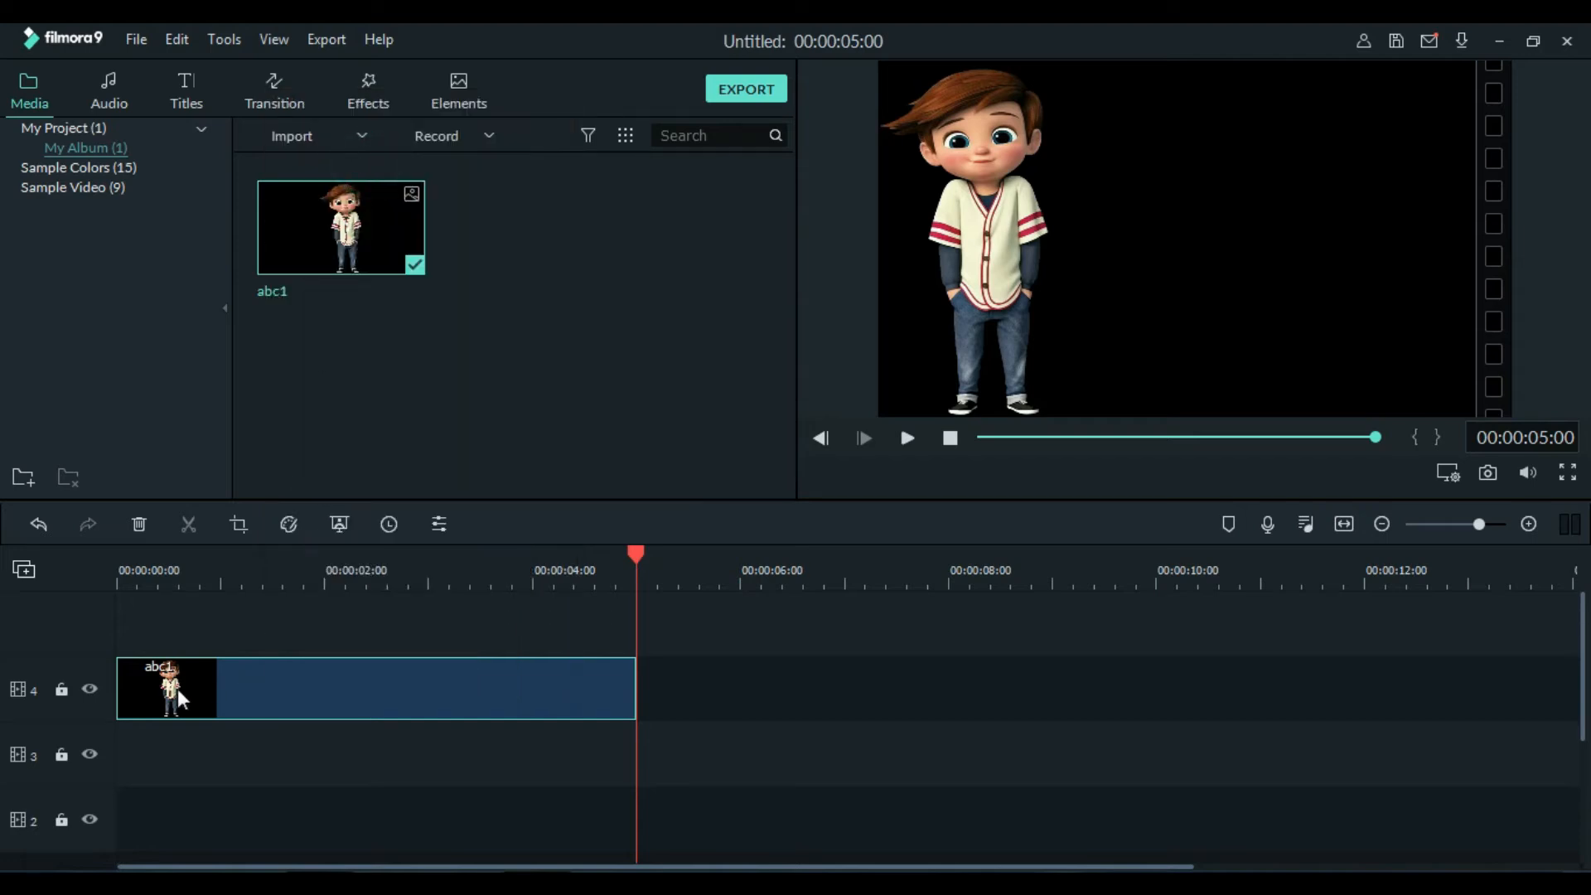
pyautogui.click(62, 683)
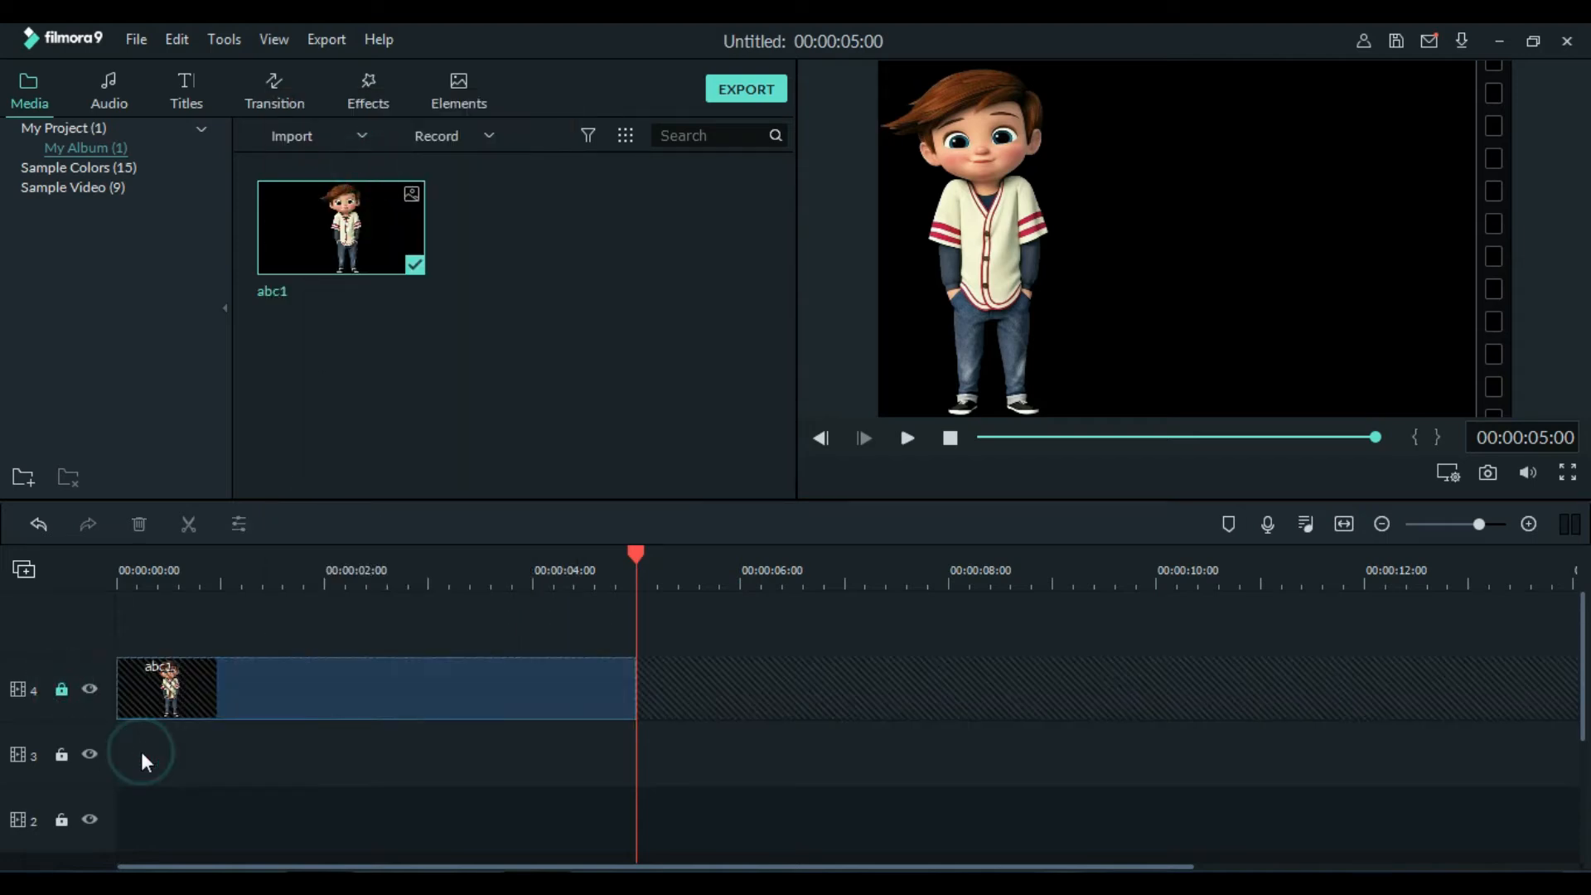
pyautogui.rightClick(141, 752)
pyautogui.click(192, 551)
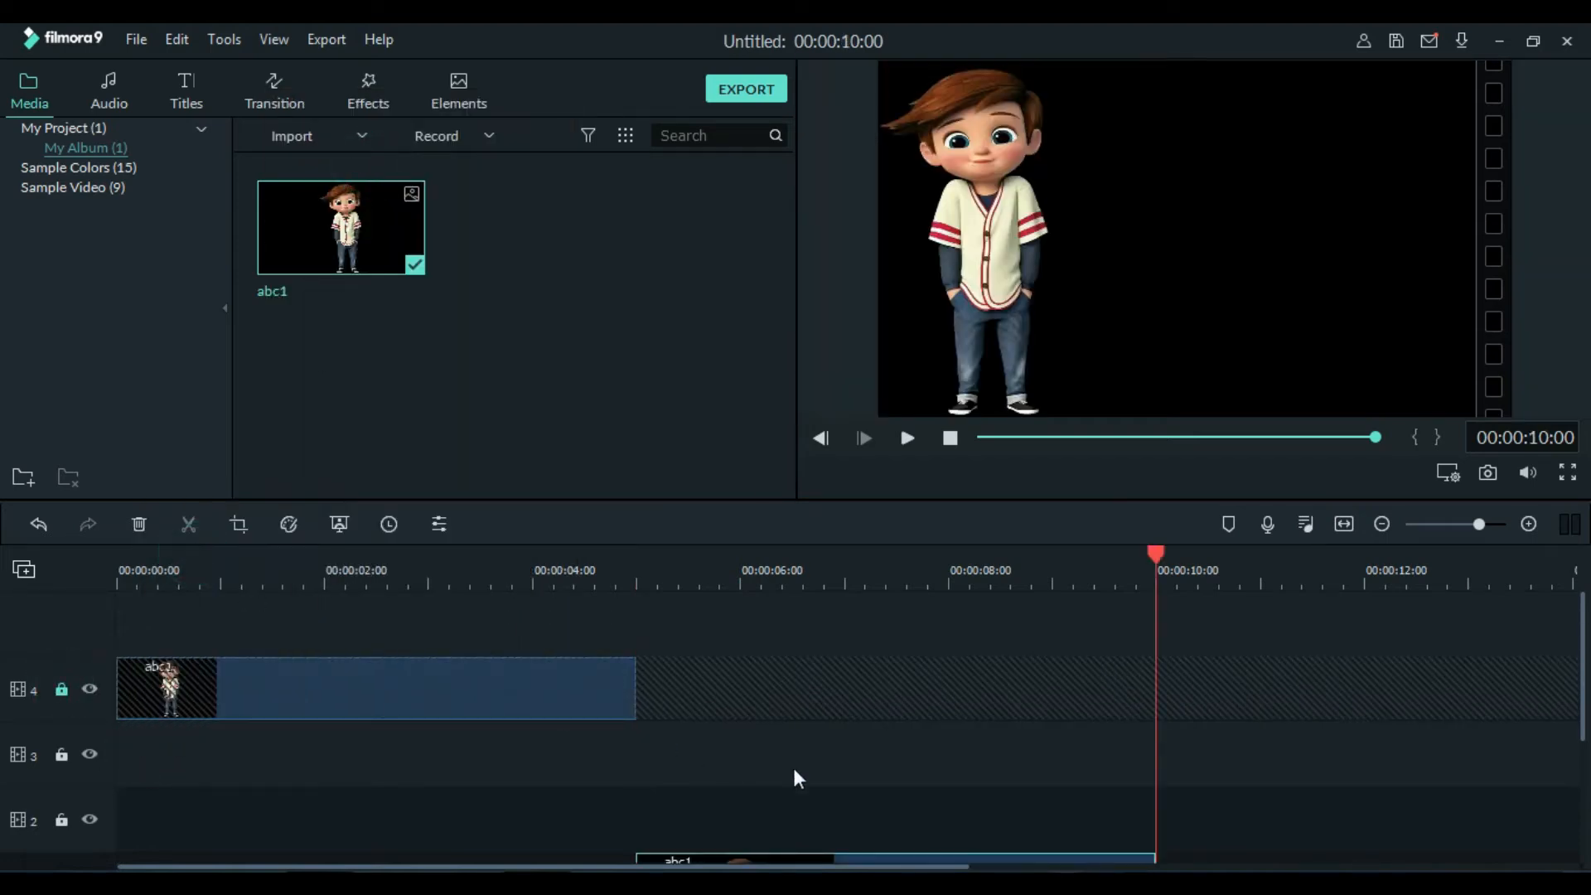
pyautogui.moveTo(837, 860); pyautogui.dragTo(303, 724)
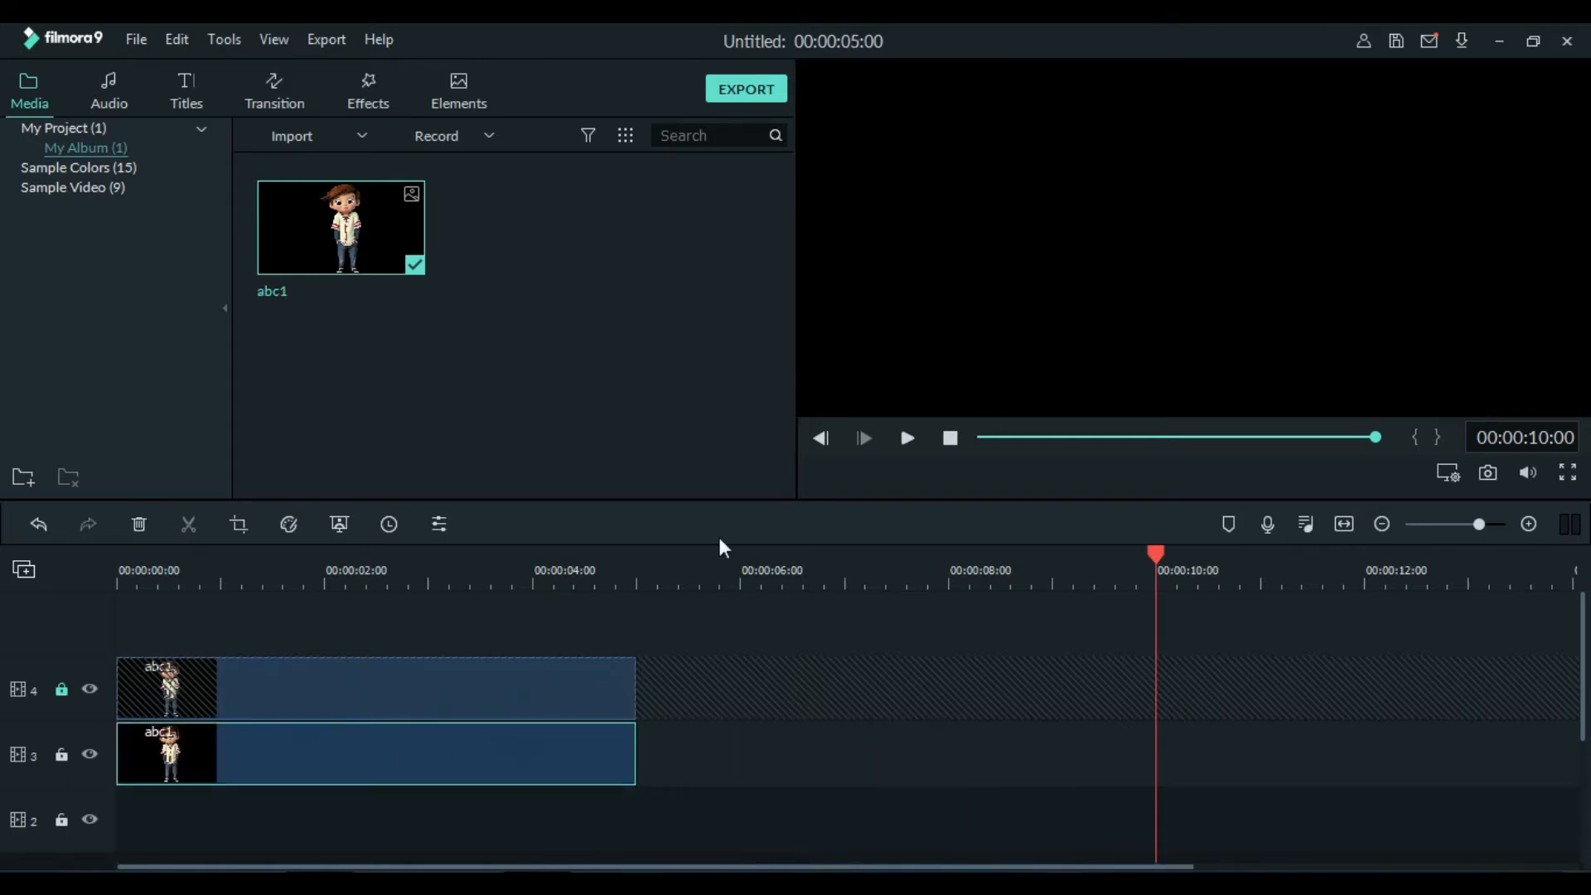
# Move the track 3 boy beside the first boy in the video frame and scale him to about four-fifths of the first boy's height
pyautogui.click(908, 434)
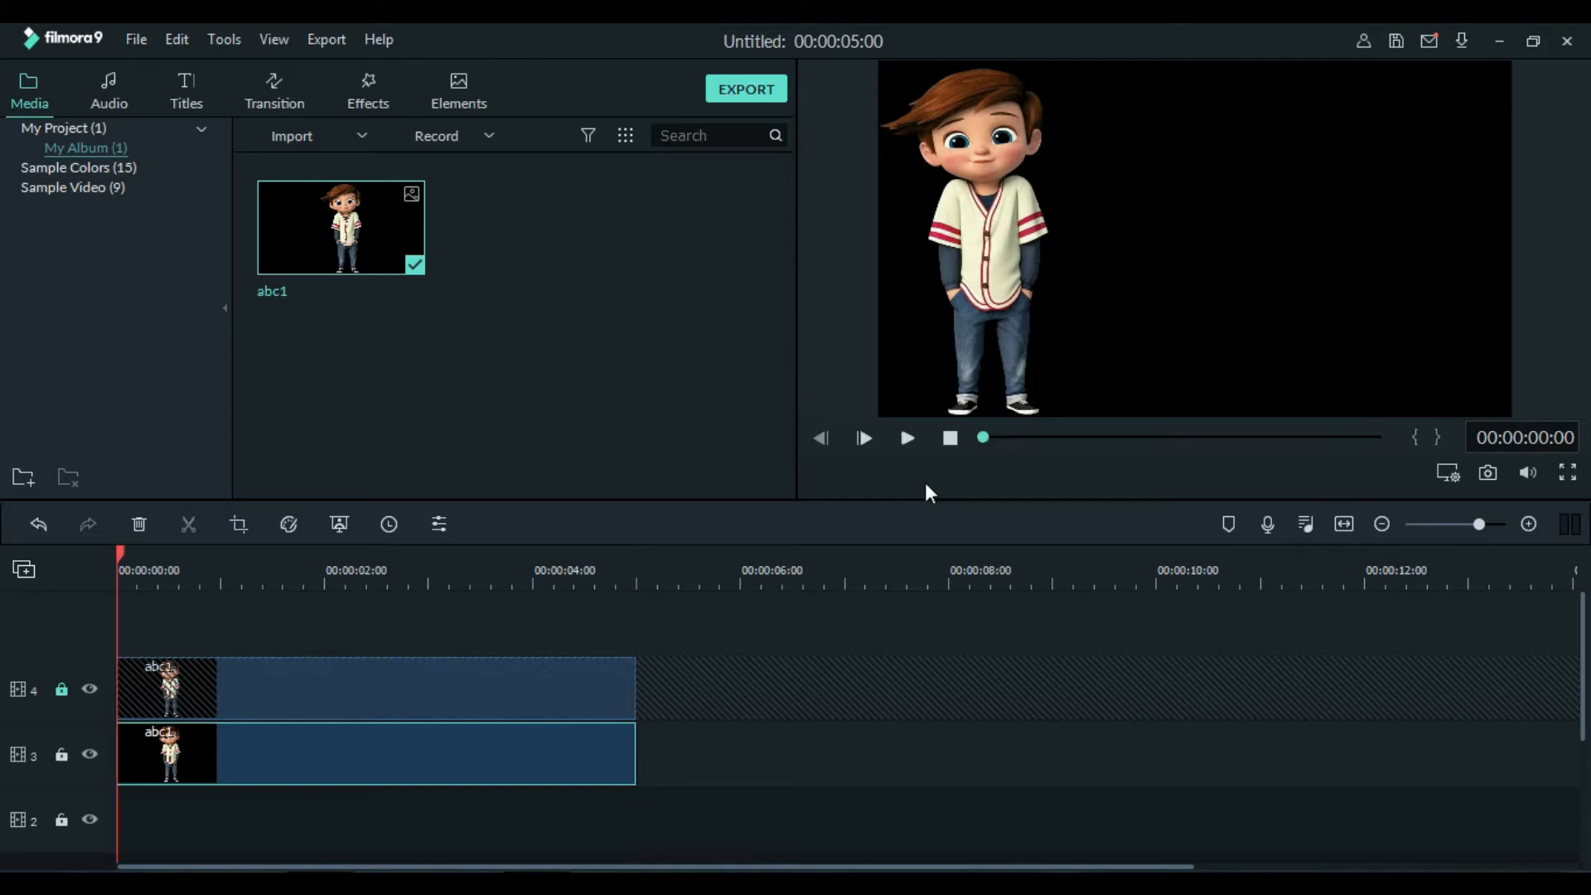
pyautogui.doubleClick(347, 750)
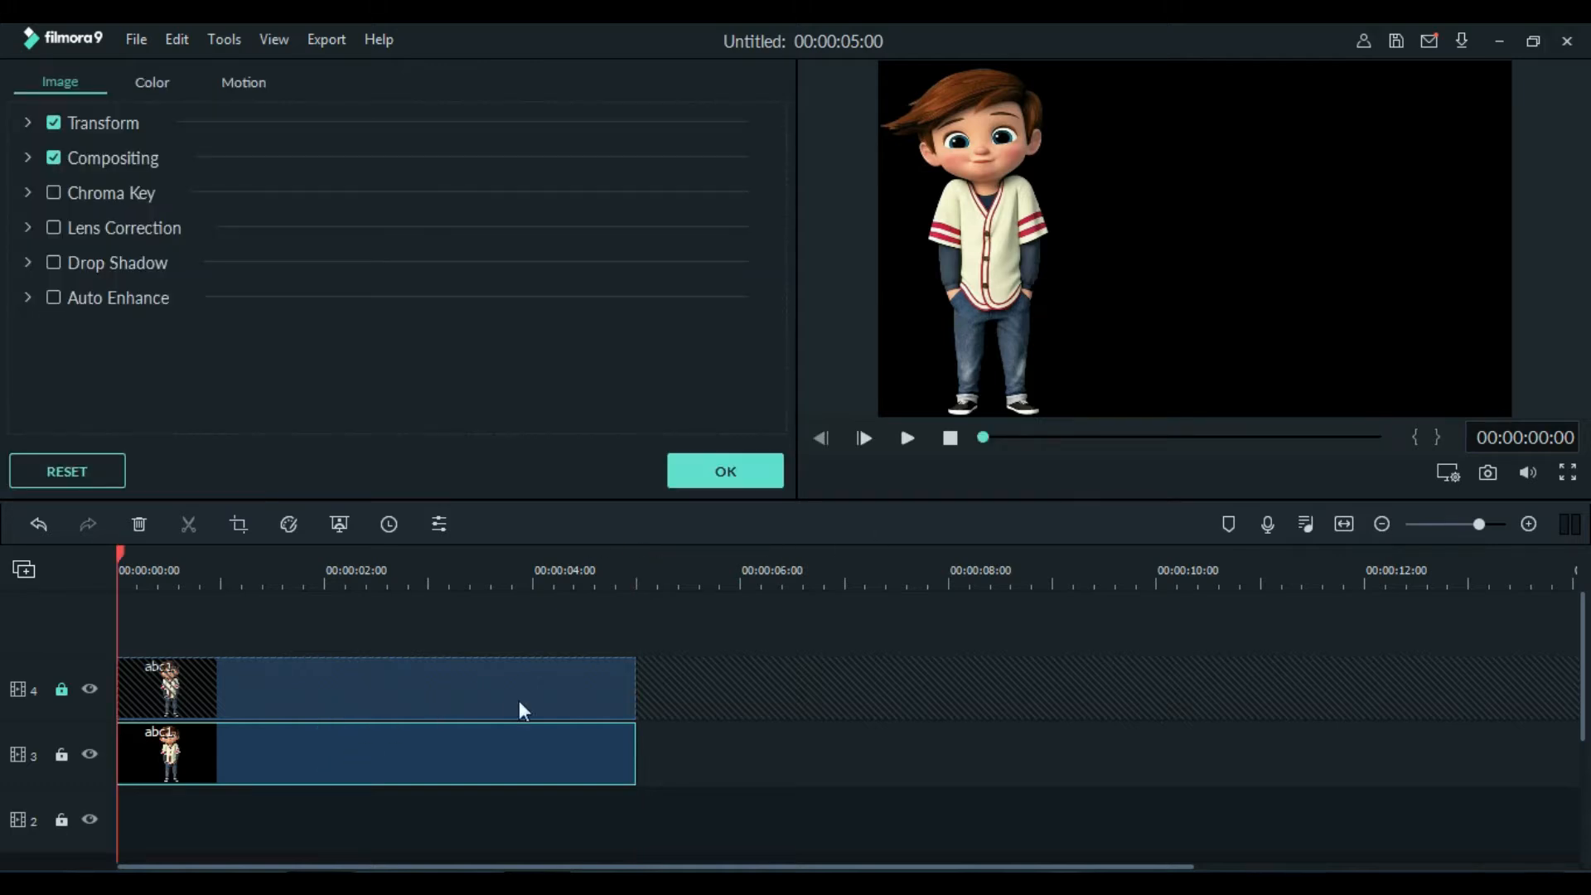
pyautogui.click(742, 472)
pyautogui.click(999, 274)
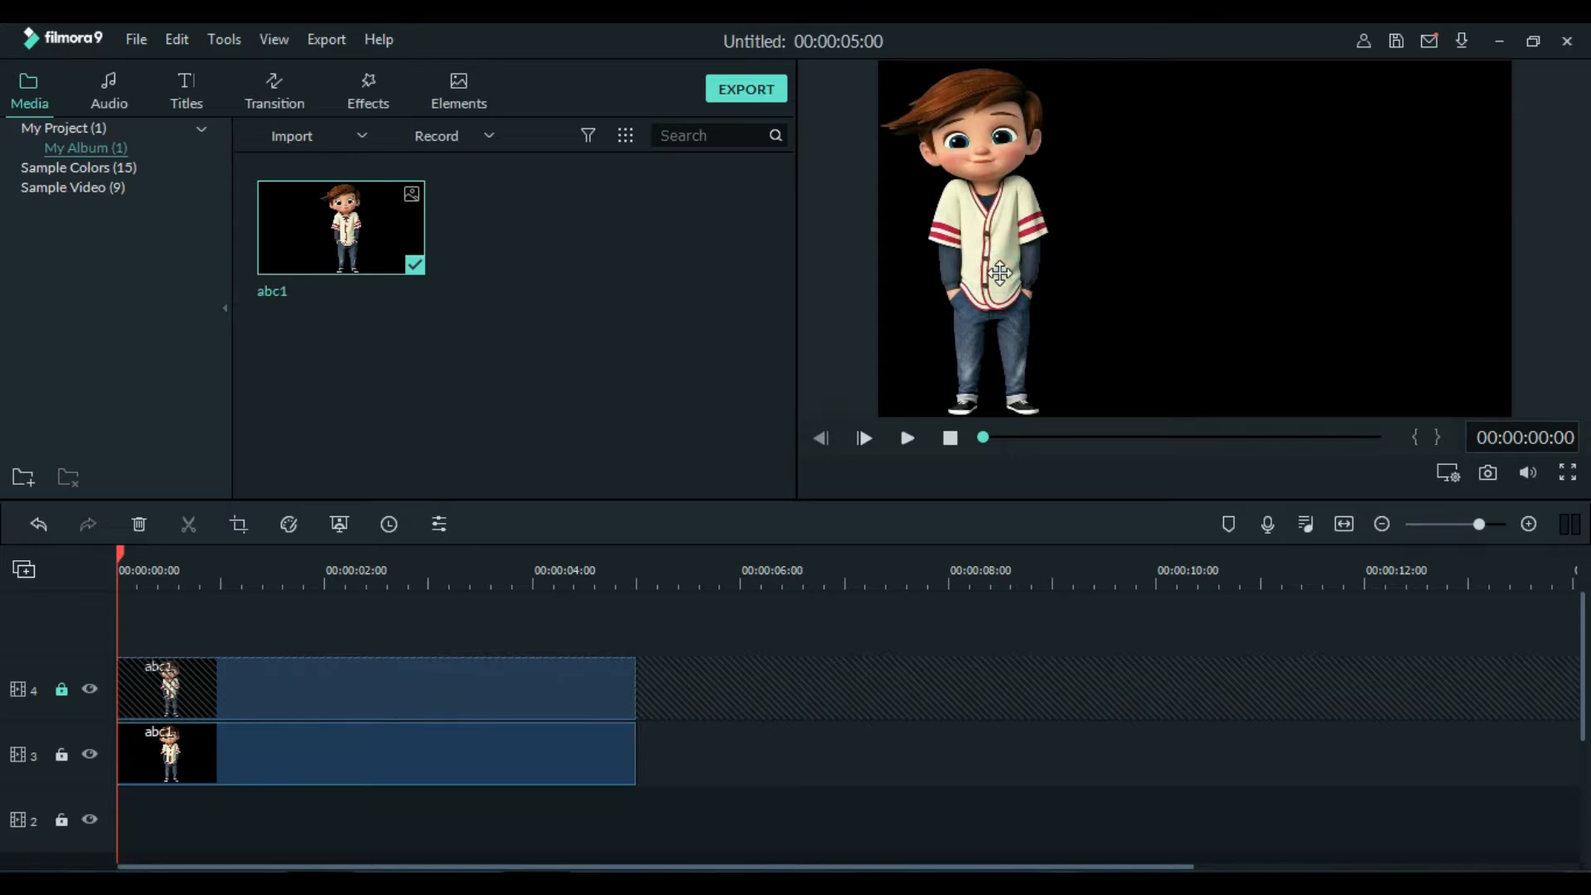
pyautogui.moveTo(999, 271); pyautogui.dragTo(1272, 287)
pyautogui.moveTo(1323, 73); pyautogui.dragTo(1267, 194)
pyautogui.moveTo(1235, 292); pyautogui.dragTo(1117, 290)
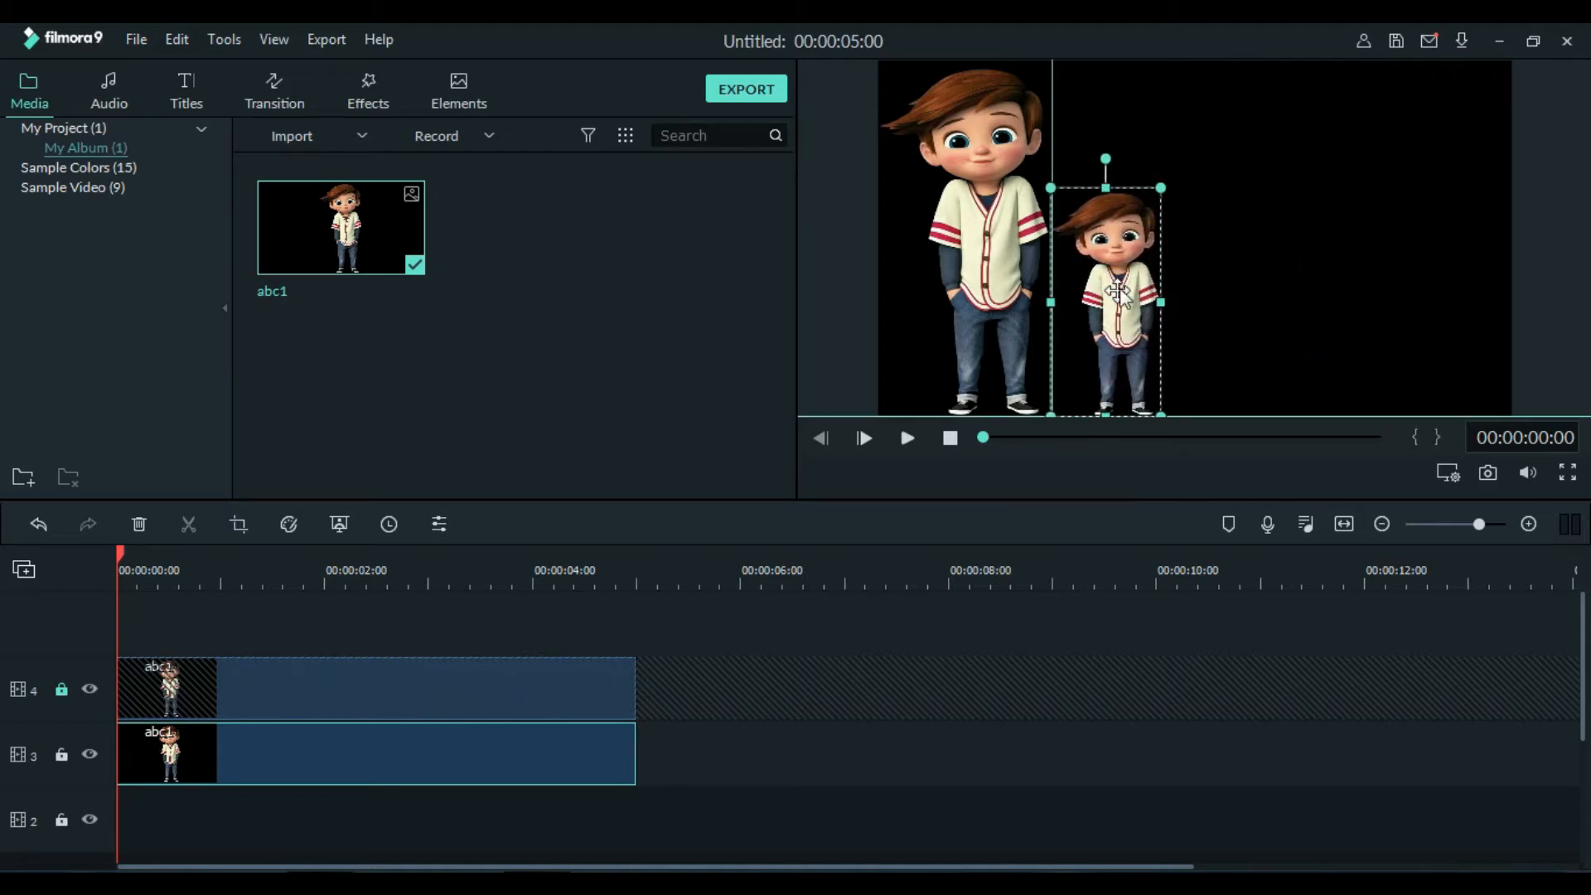
pyautogui.moveTo(1160, 188); pyautogui.dragTo(1190, 140)
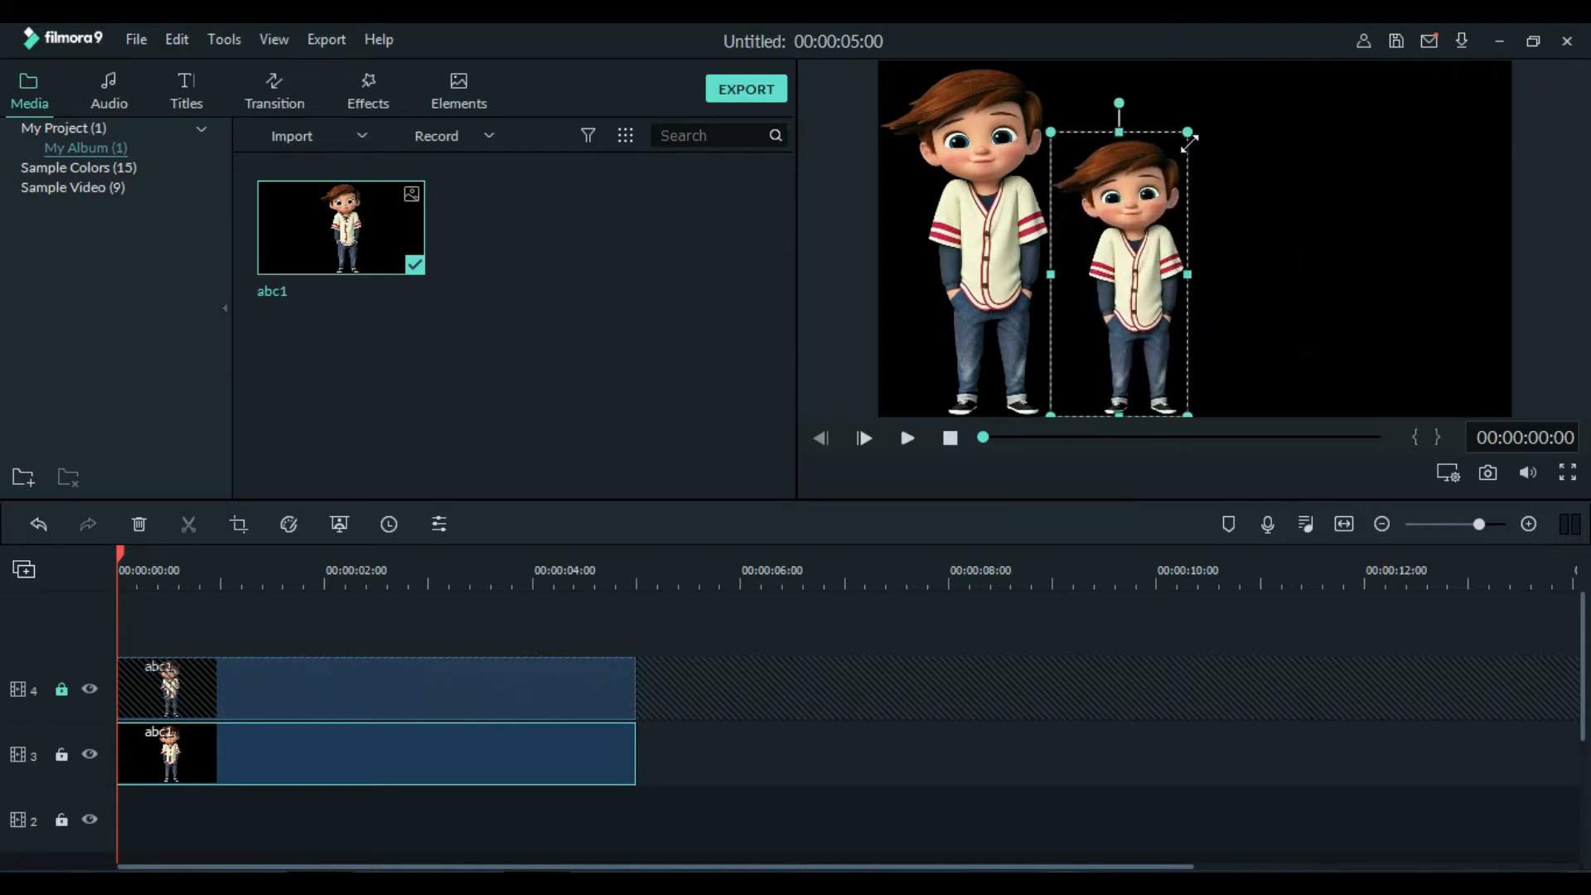
pyautogui.click(1232, 241)
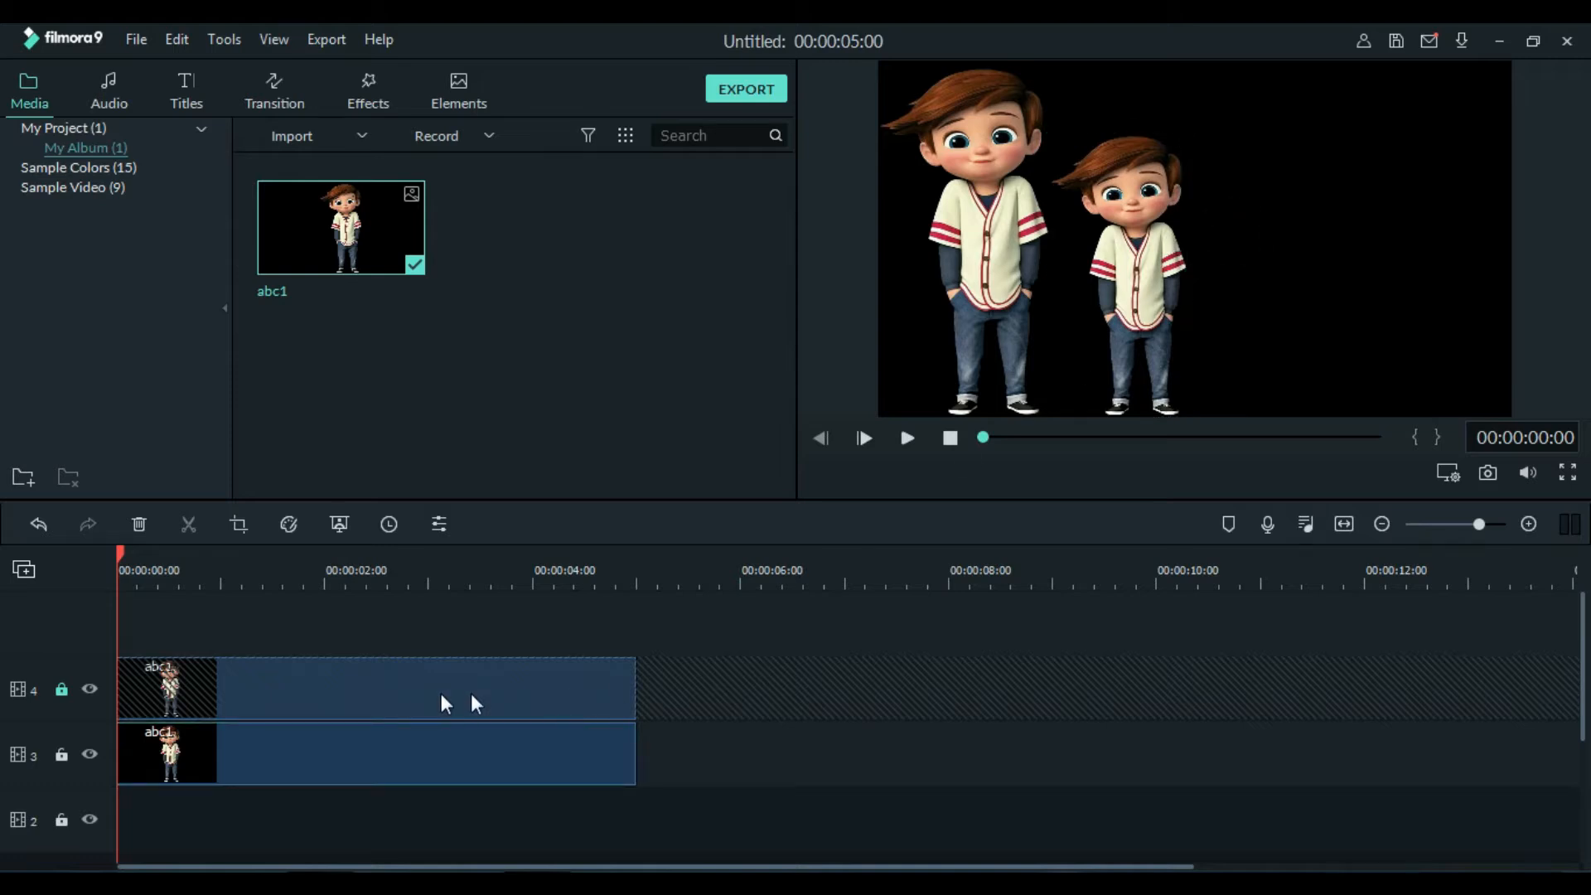
# Lock track 3 and place another pasted copy of the abc1 clip at the start of track 2
pyautogui.click(232, 777)
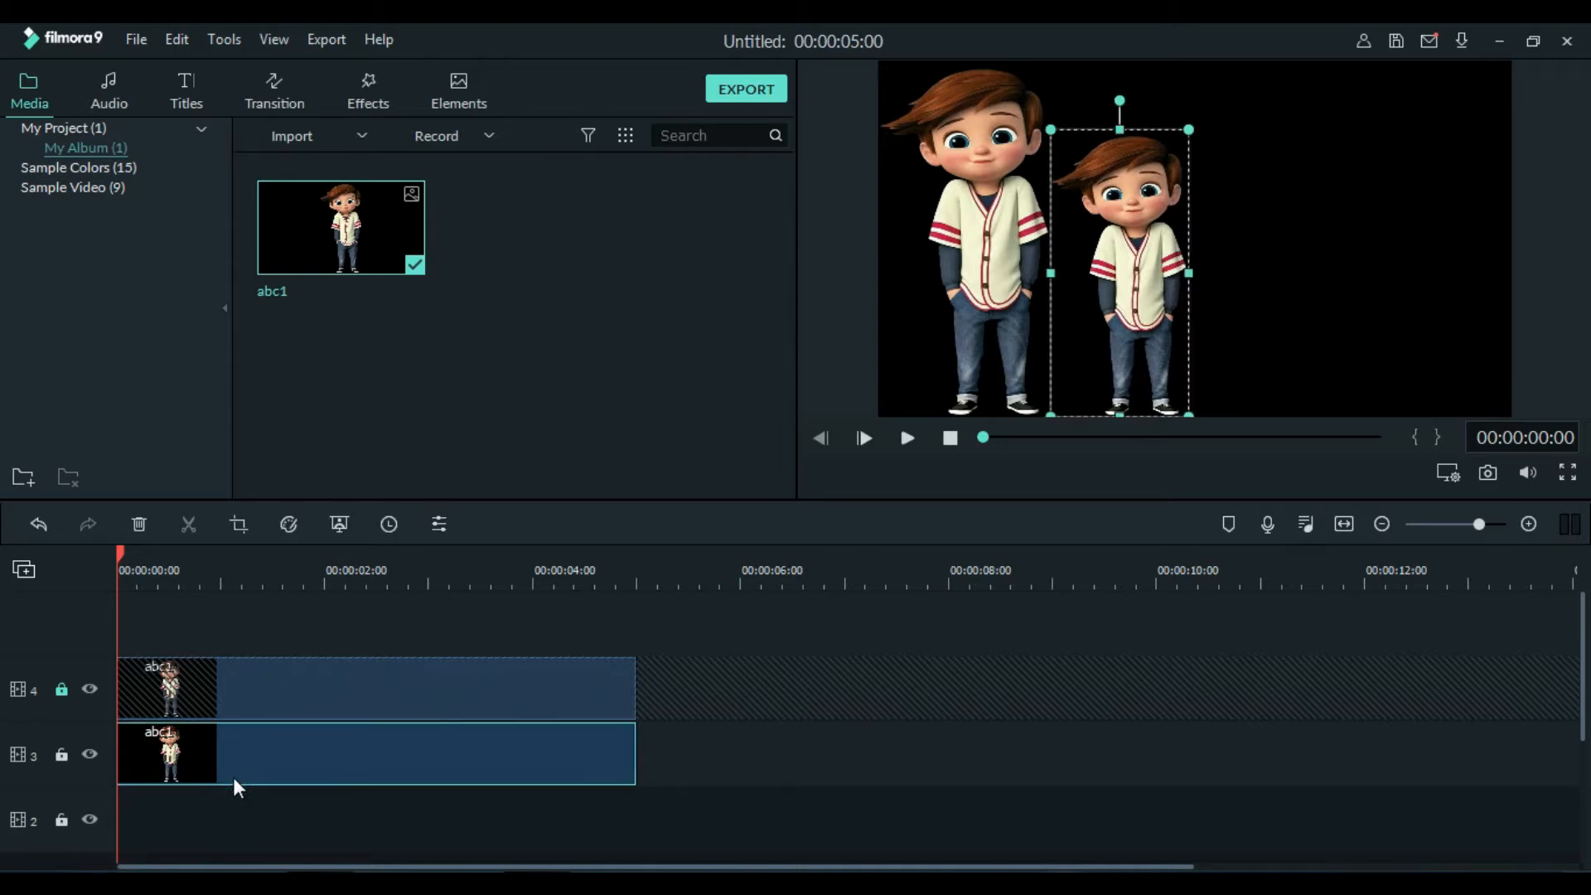
pyautogui.rightClick(232, 777)
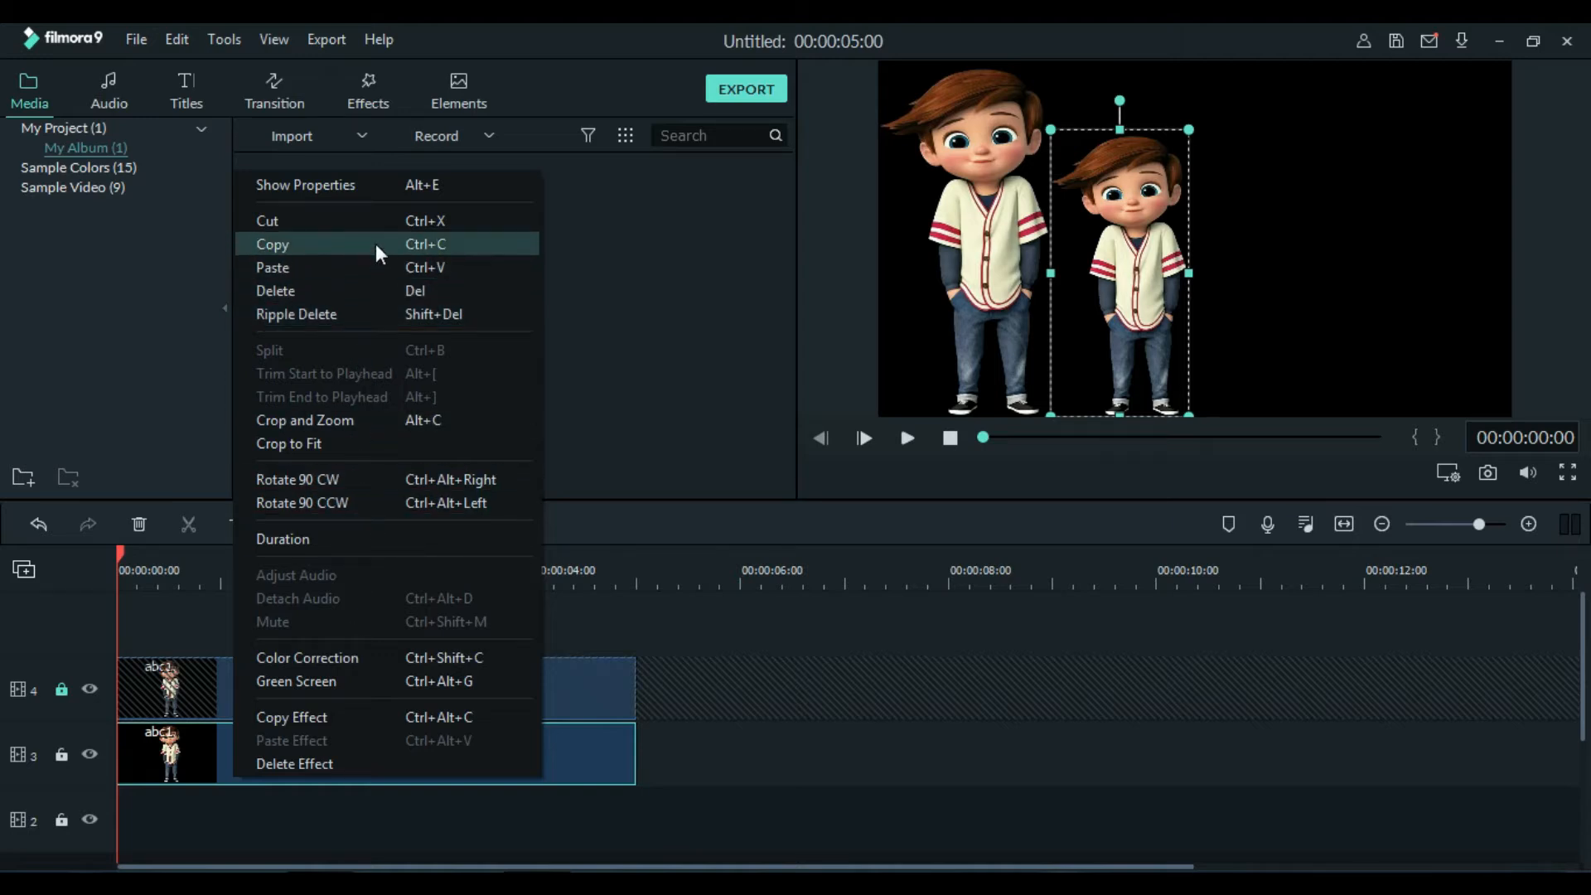
pyautogui.click(616, 251)
pyautogui.click(63, 754)
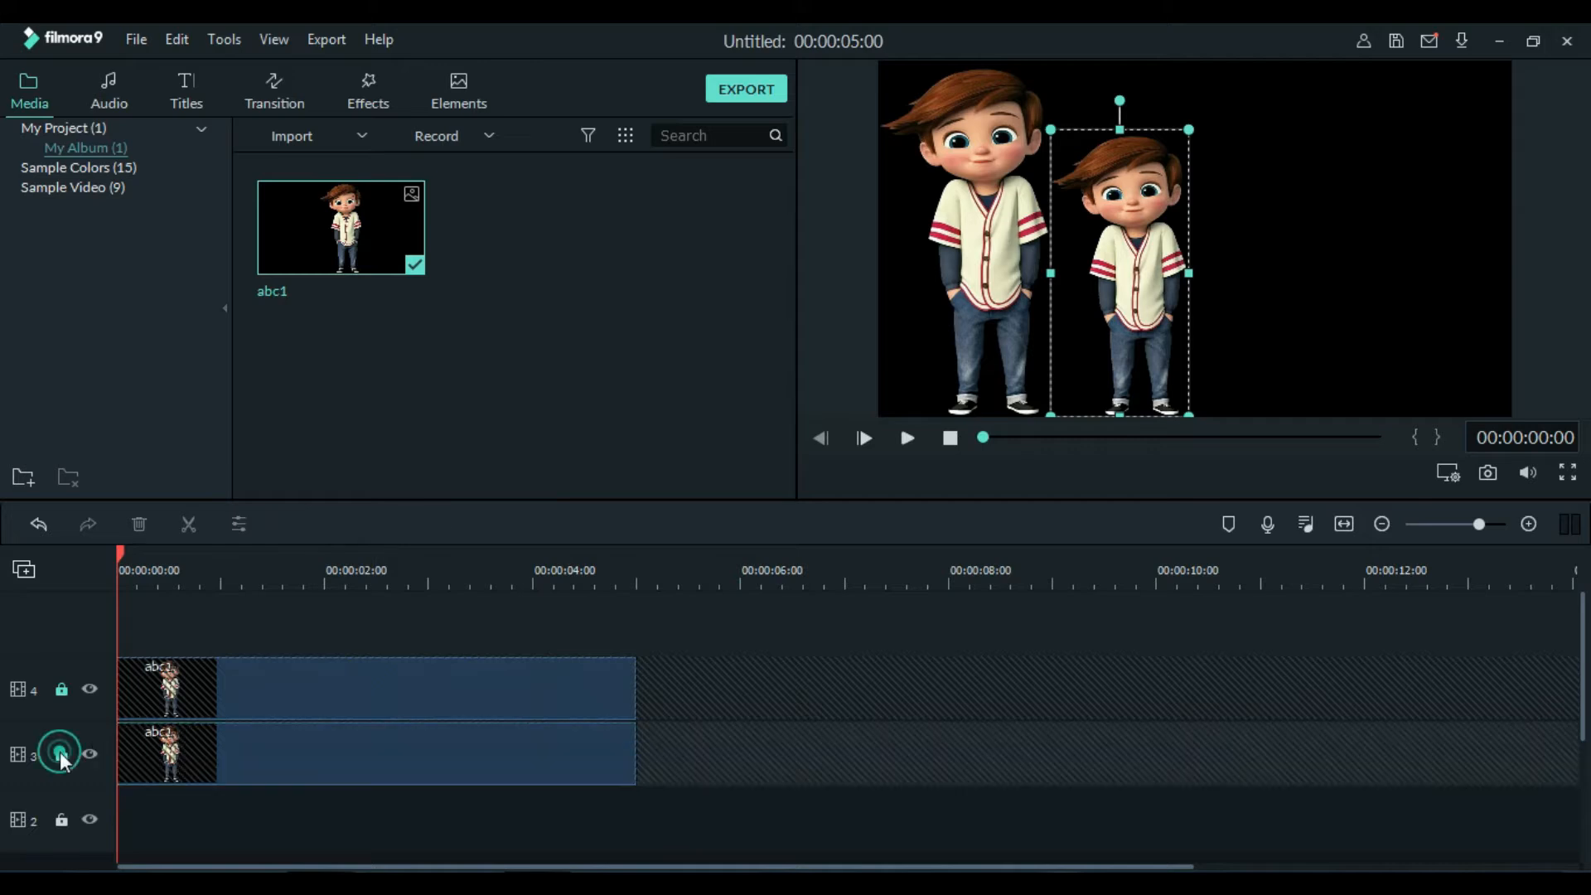
pyautogui.hotkey('ctrl', 'v')
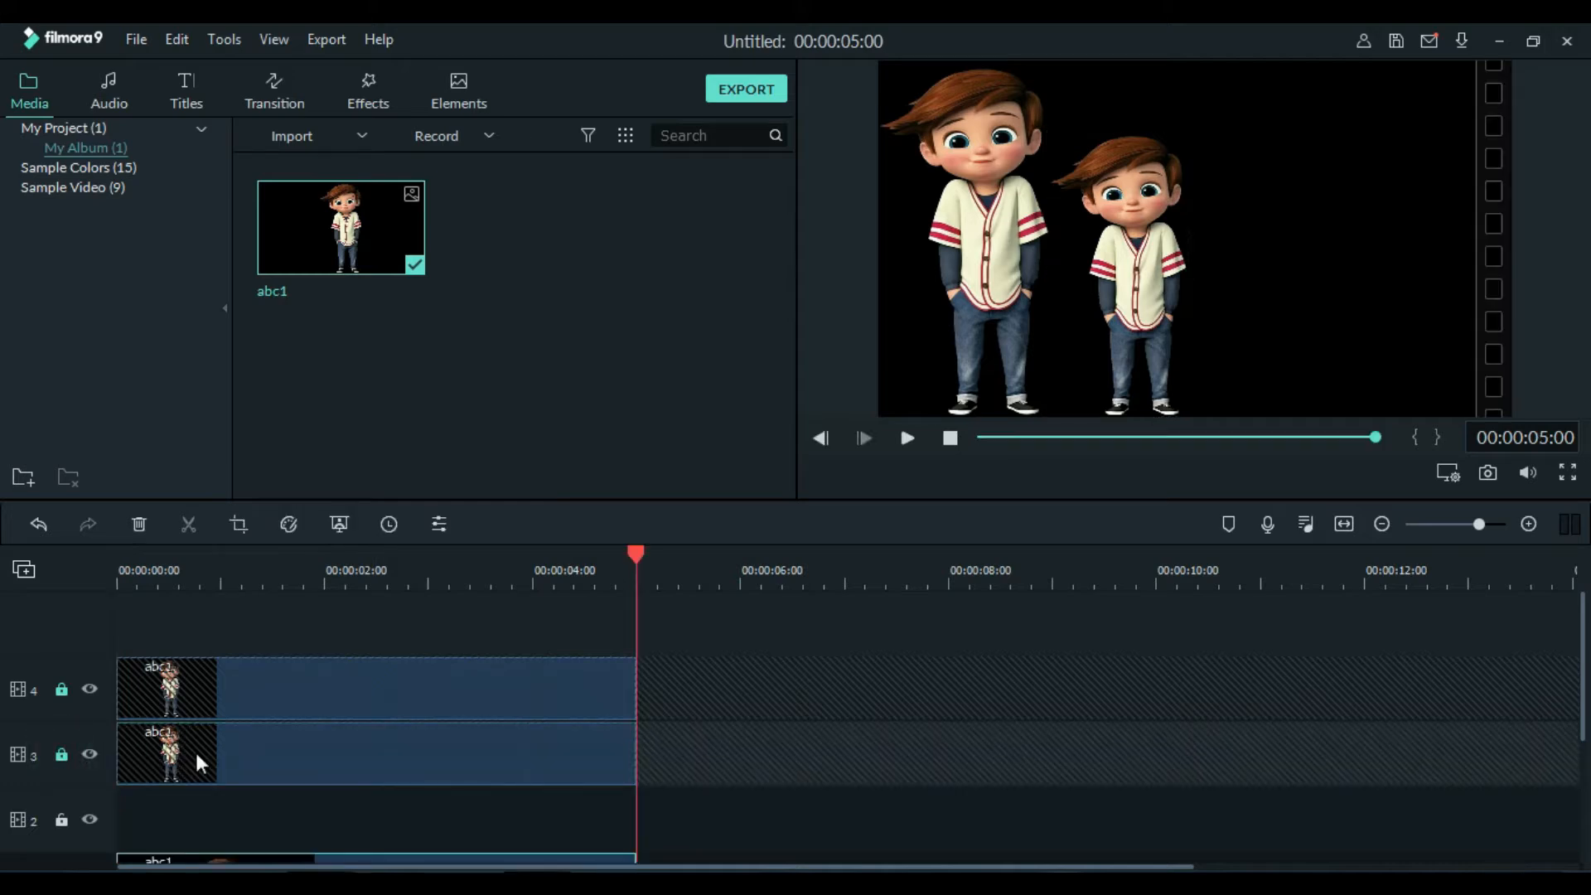
pyautogui.moveTo(240, 855); pyautogui.dragTo(243, 803)
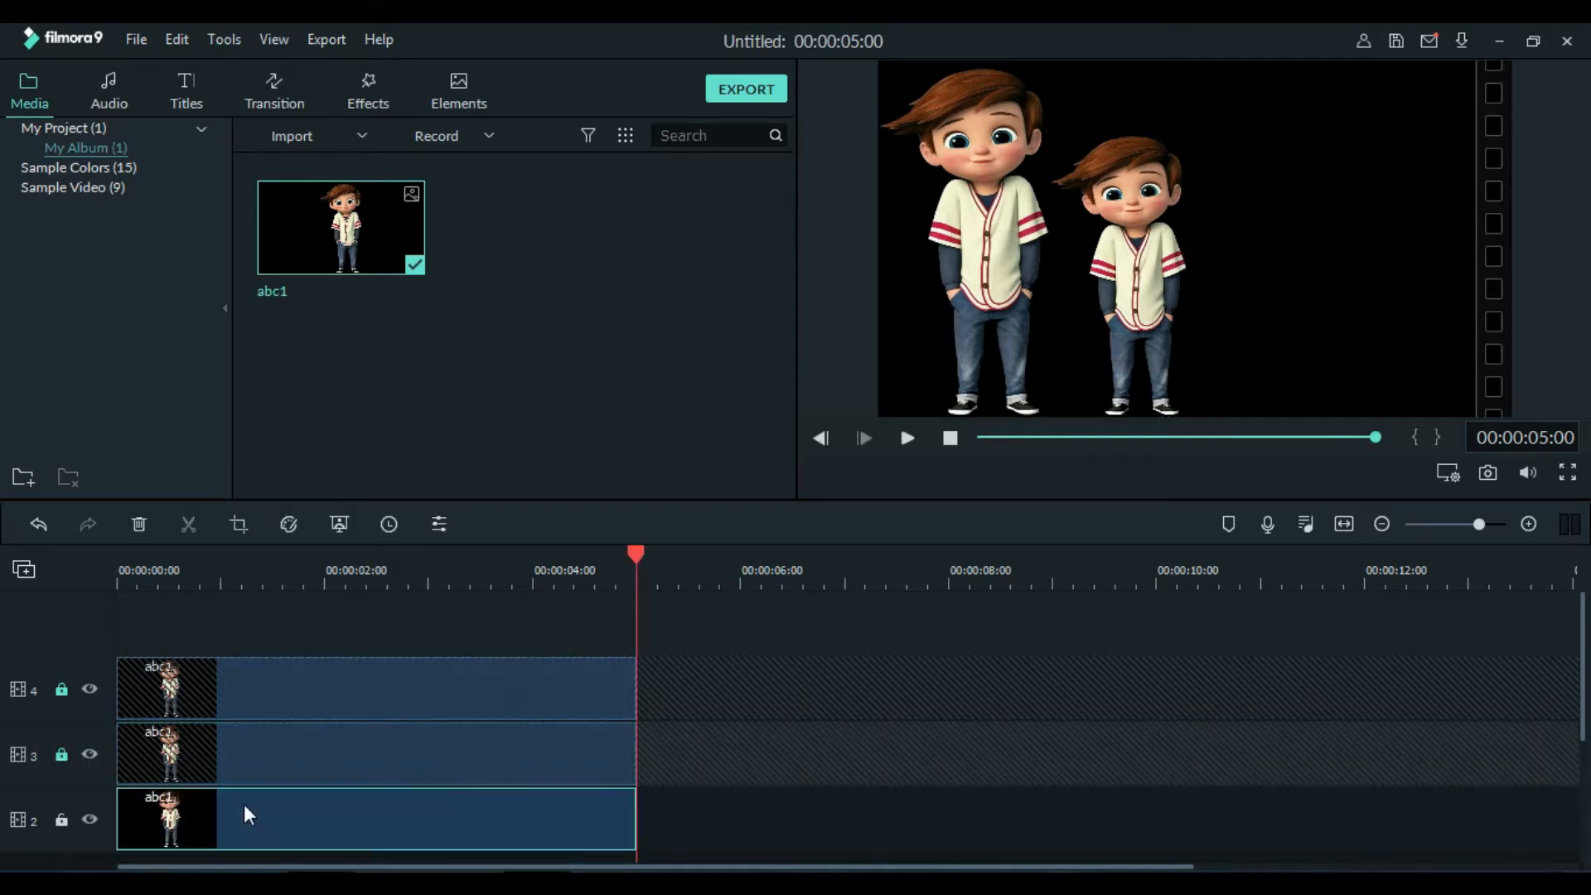
# Shrink the track 2 boy to about two-thirds height and place him right beside the second boy, feet on the same line
pyautogui.doubleClick(405, 827)
pyautogui.moveTo(999, 266); pyautogui.dragTo(1363, 263)
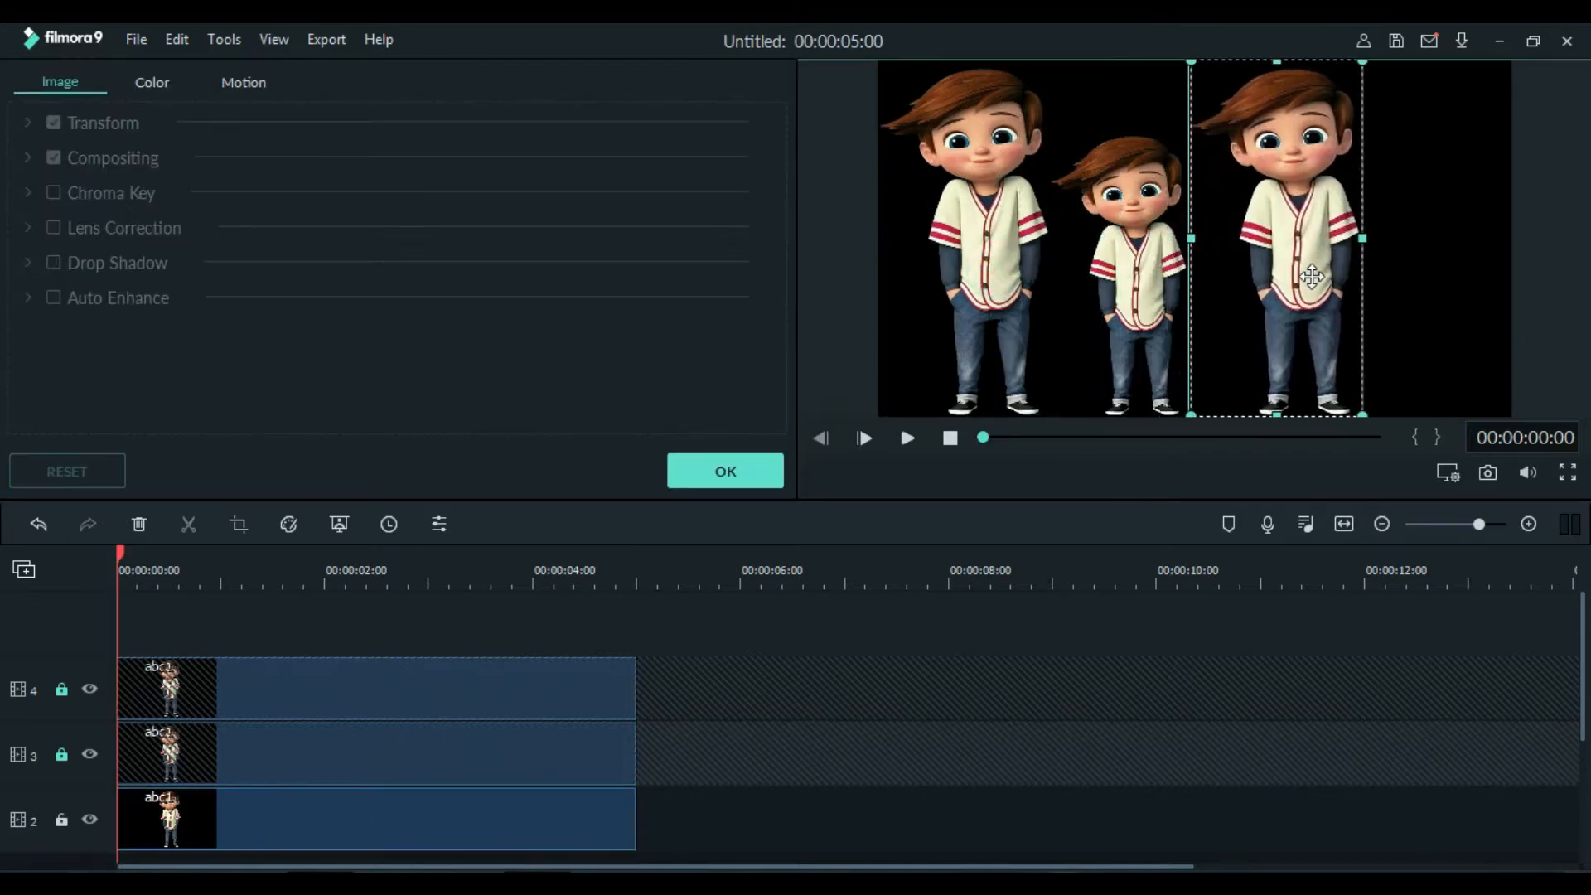
pyautogui.moveTo(1193, 59); pyautogui.dragTo(1261, 196)
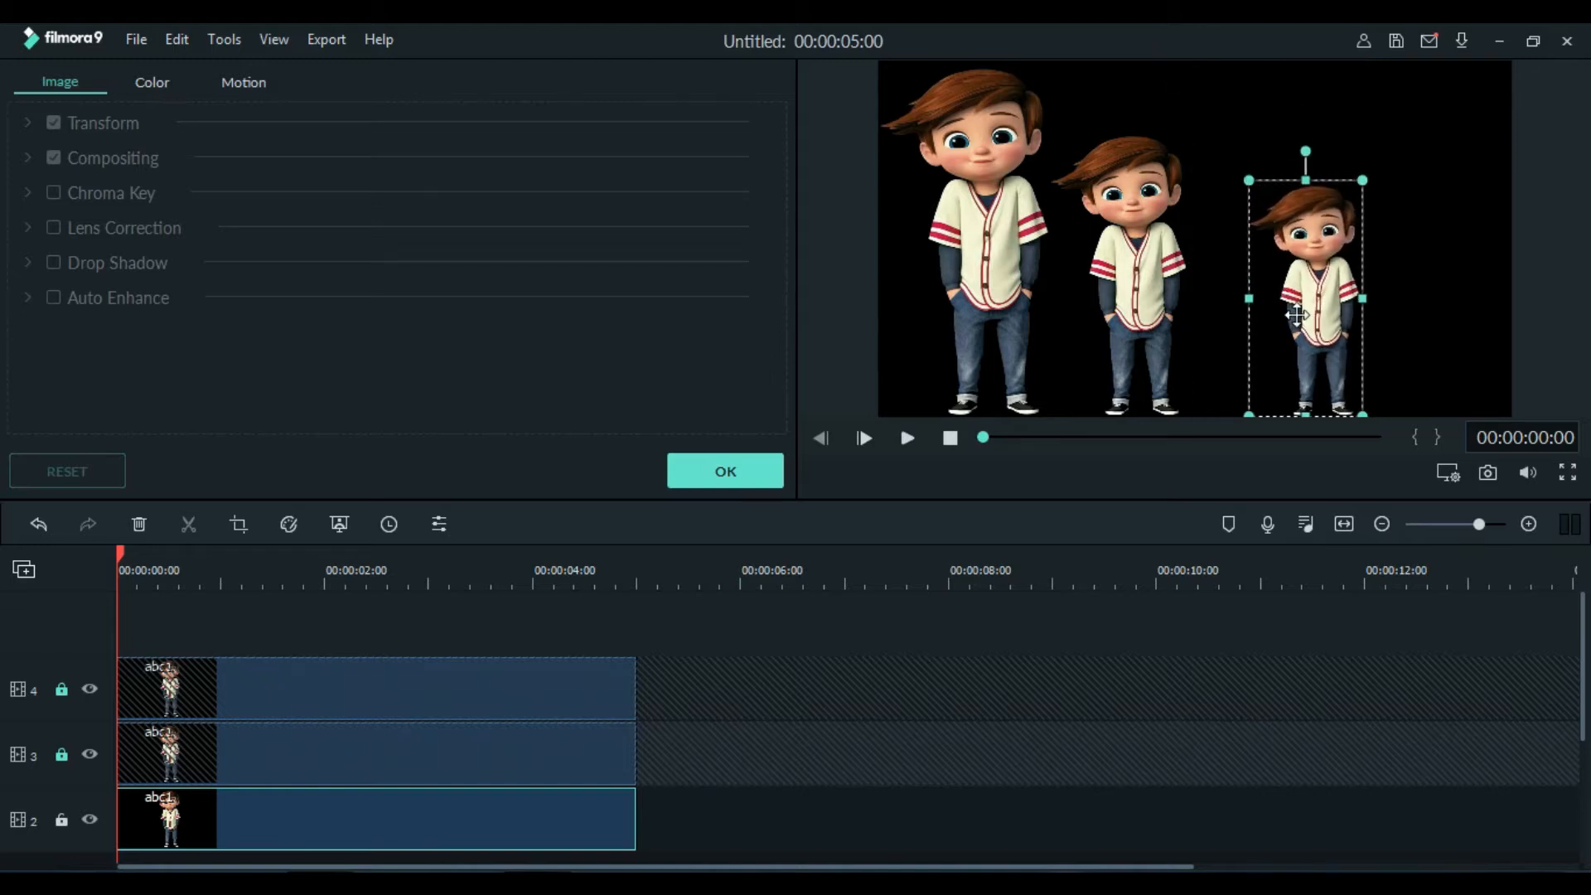
pyautogui.moveTo(1243, 316); pyautogui.dragTo(1182, 316)
pyautogui.click(1470, 294)
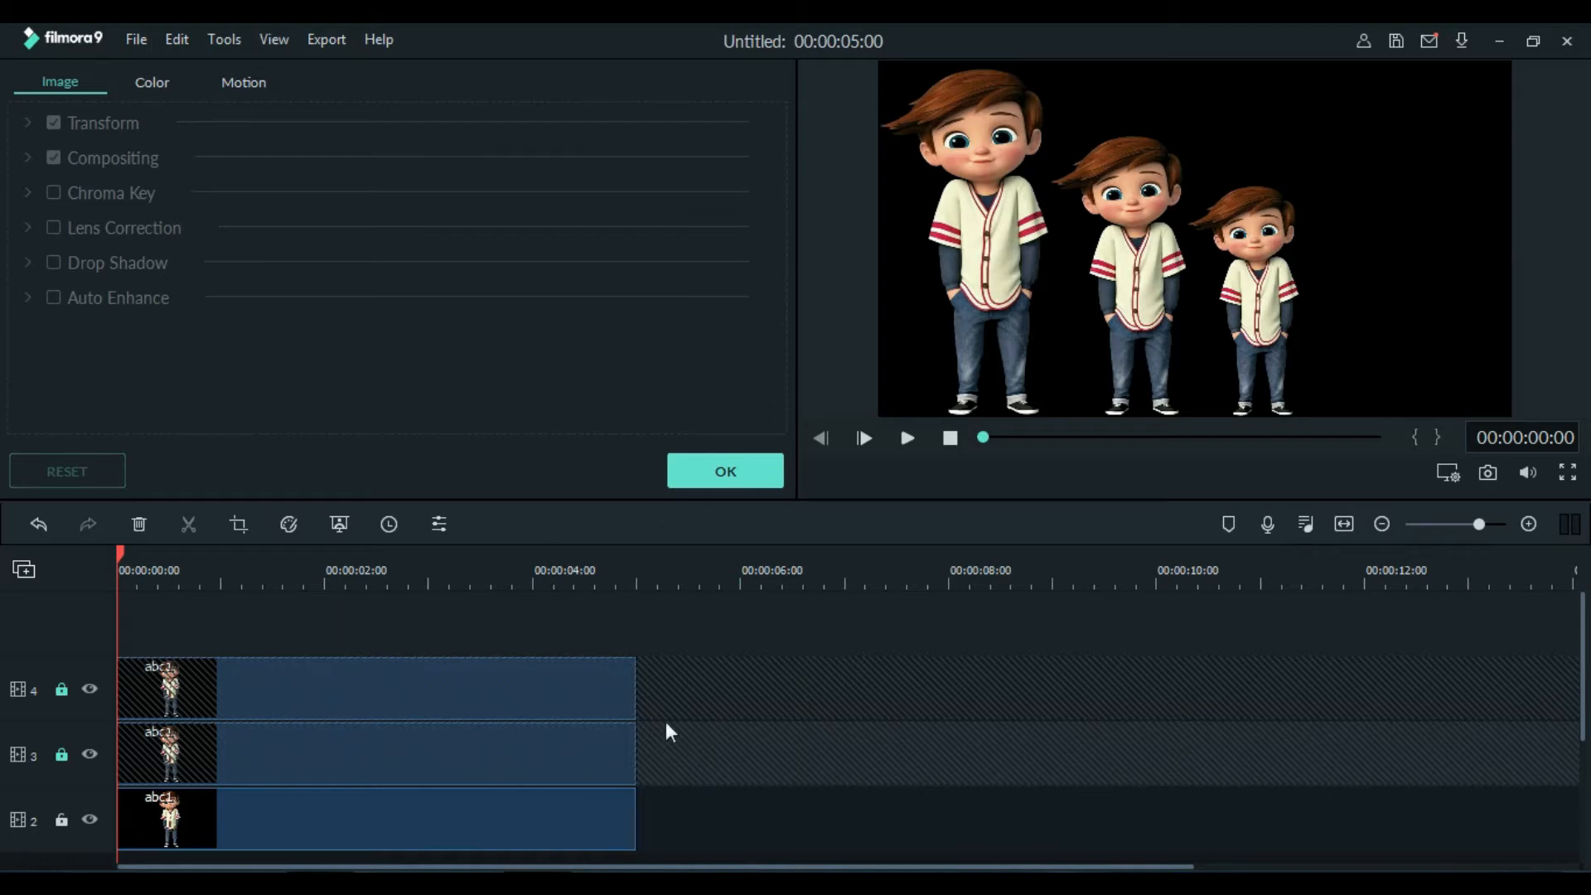
# Paste a fourth abc1 copy onto track 1 and move its full-size boy to the right of the smallest boy
pyautogui.moveTo(1583, 612); pyautogui.dragTo(1588, 669)
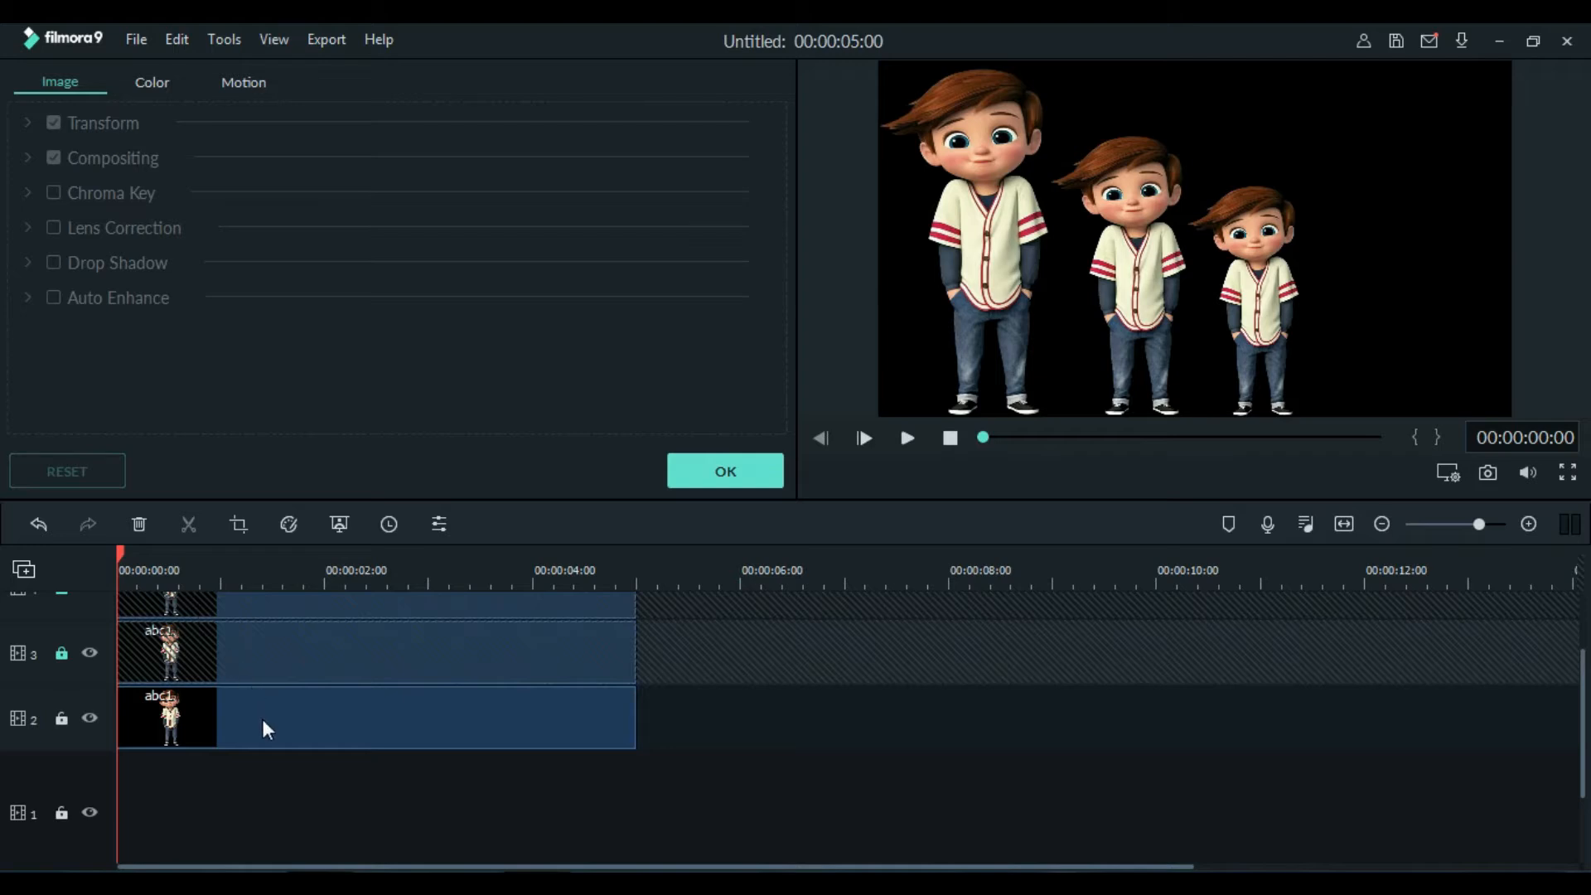
pyautogui.hotkey('ctrl', 'v')
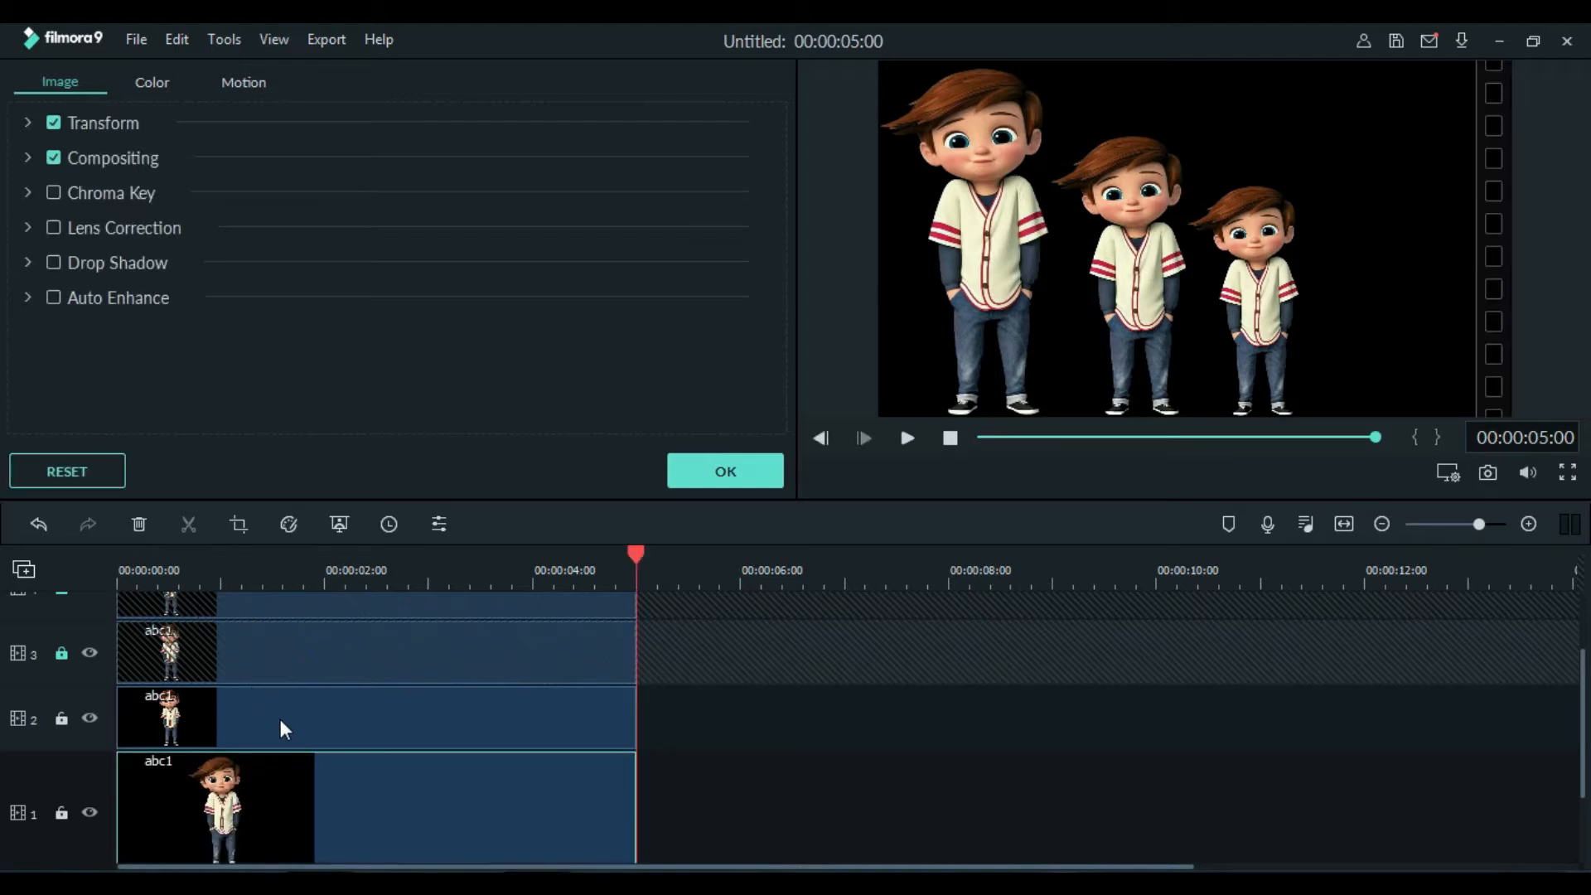
pyautogui.click(998, 213)
pyautogui.moveTo(998, 214); pyautogui.dragTo(1404, 226)
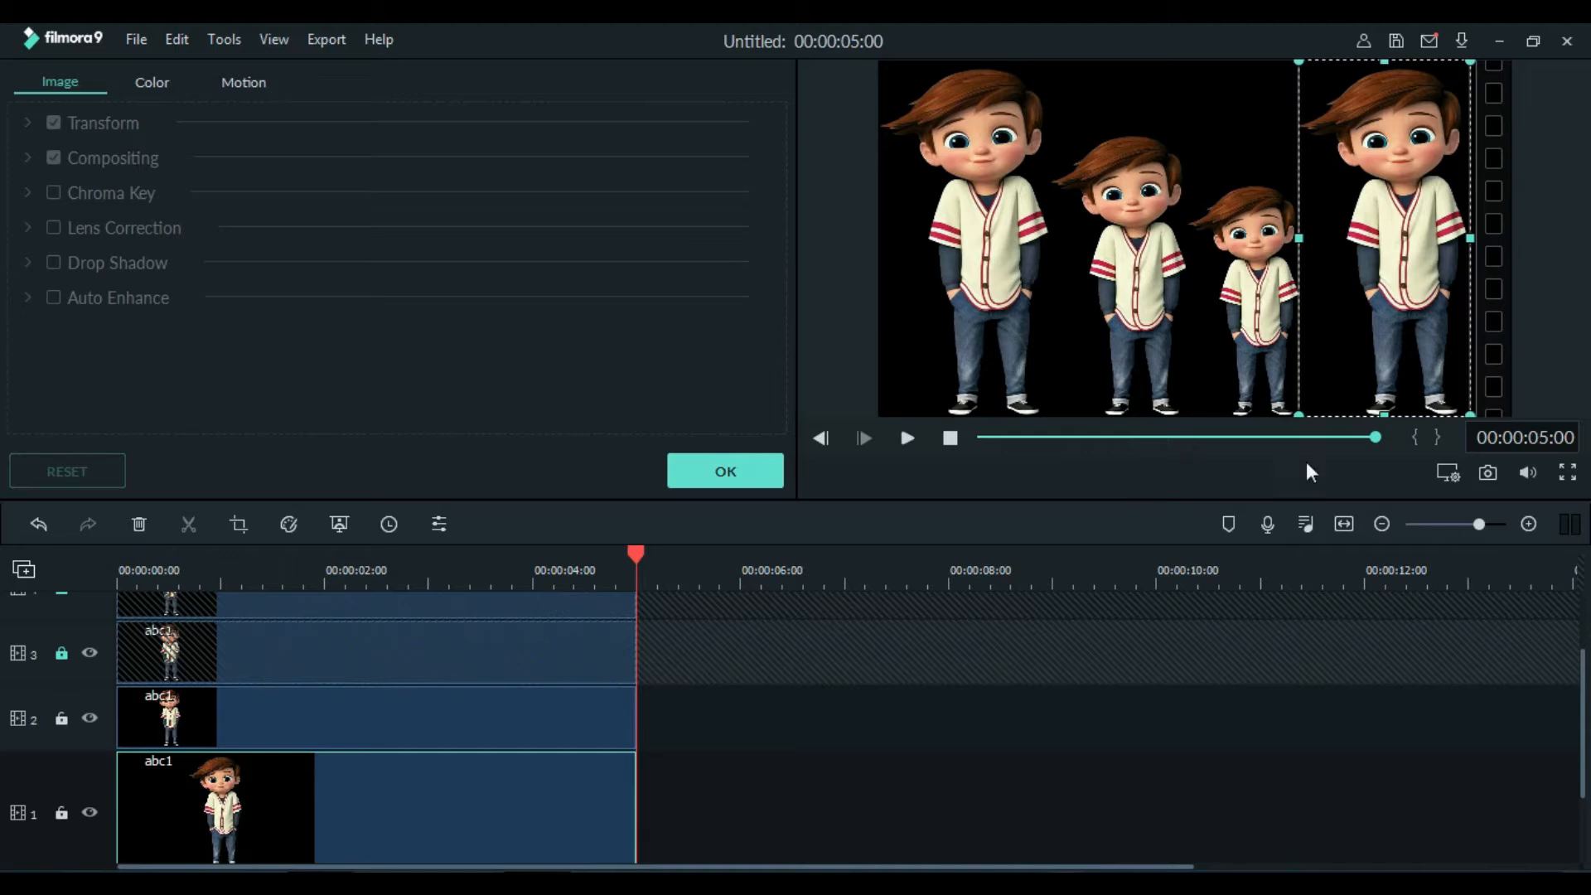
pyautogui.click(1573, 350)
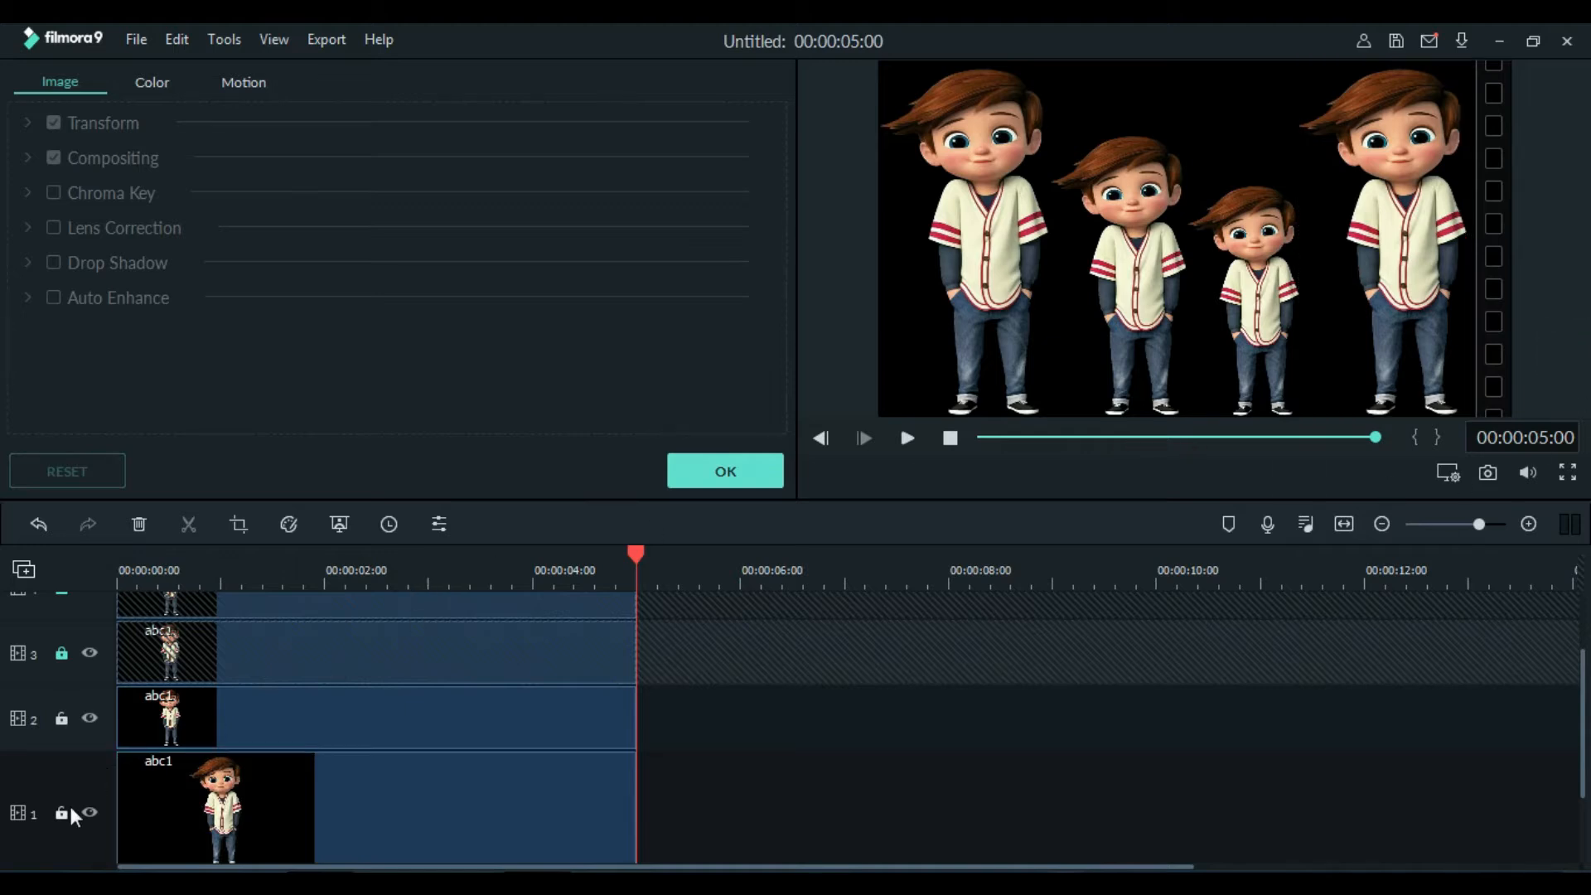
pyautogui.click(775, 481)
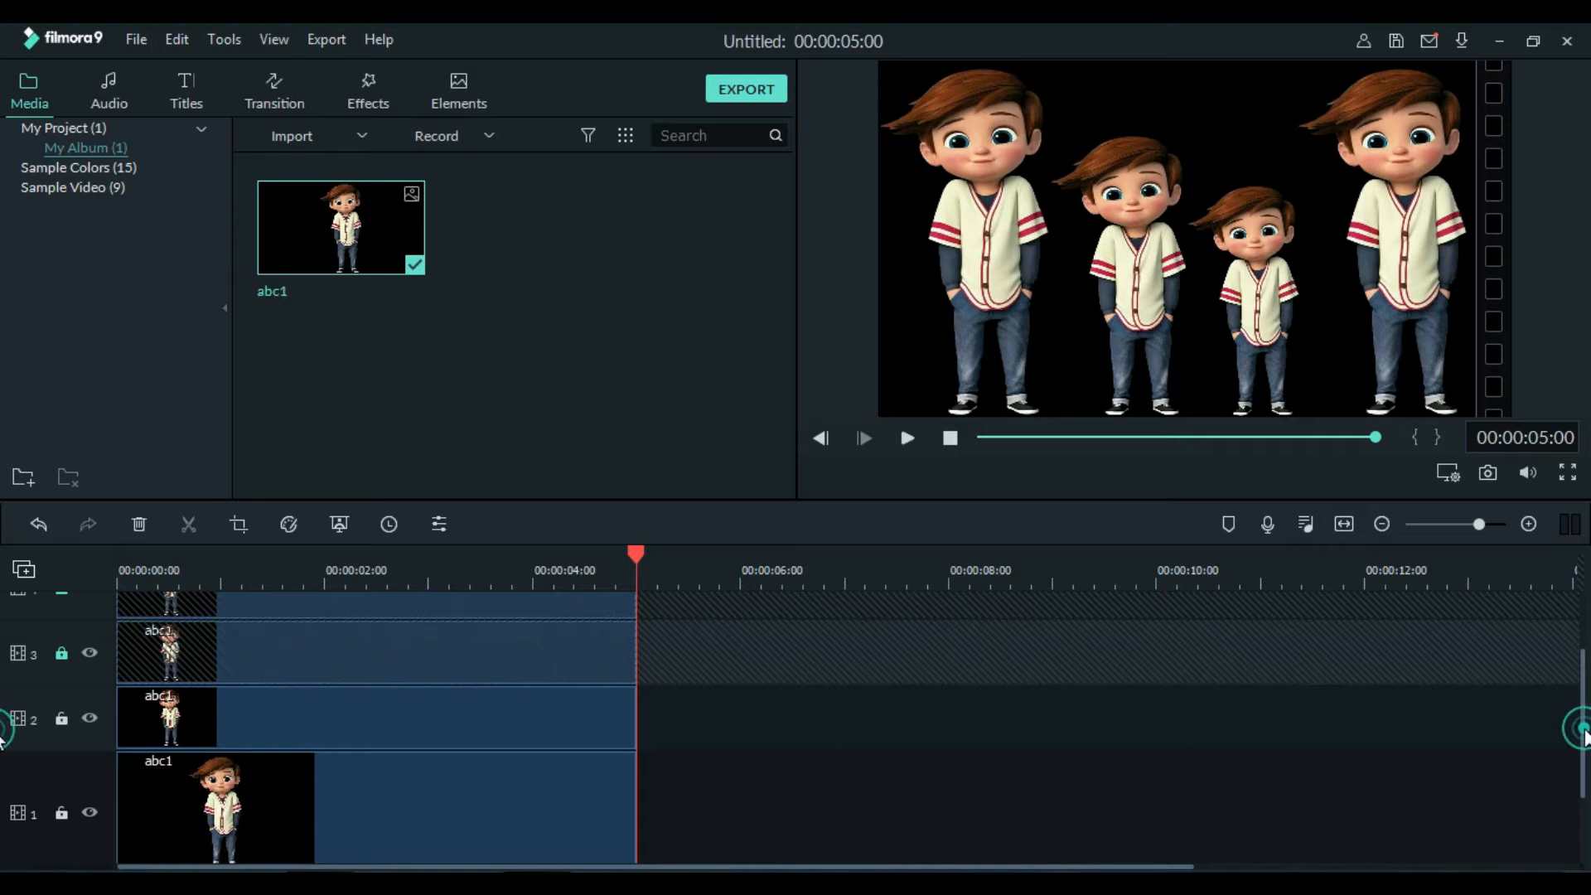
# Unlock track 4 and open the image settings of its abc1 clip
pyautogui.moveTo(1582, 729); pyautogui.dragTo(1581, 633)
pyautogui.click(61, 689)
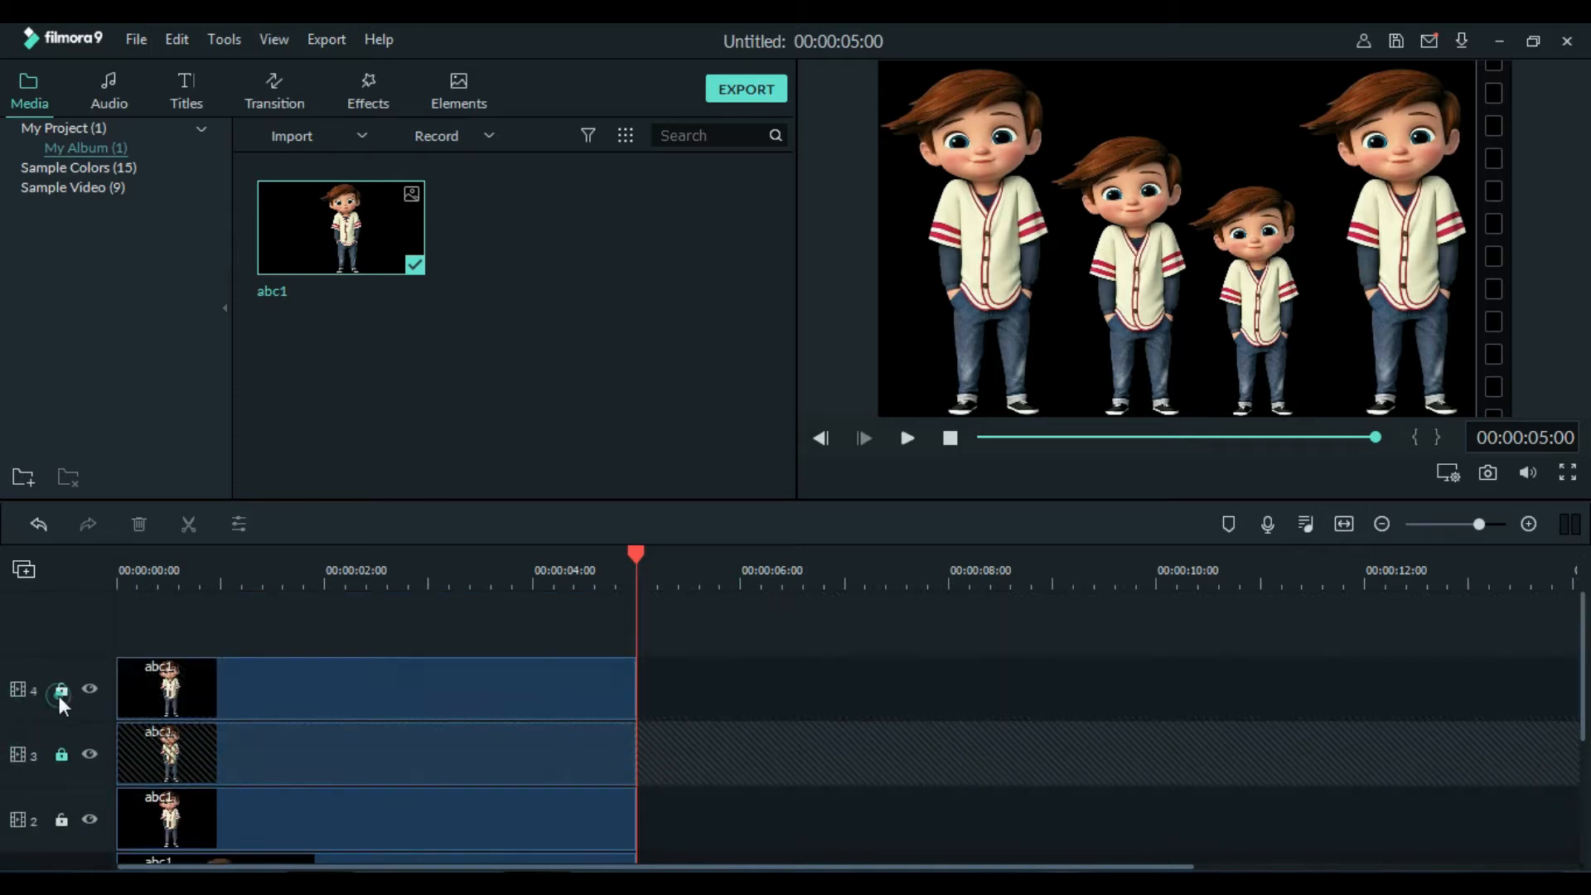
pyautogui.doubleClick(212, 693)
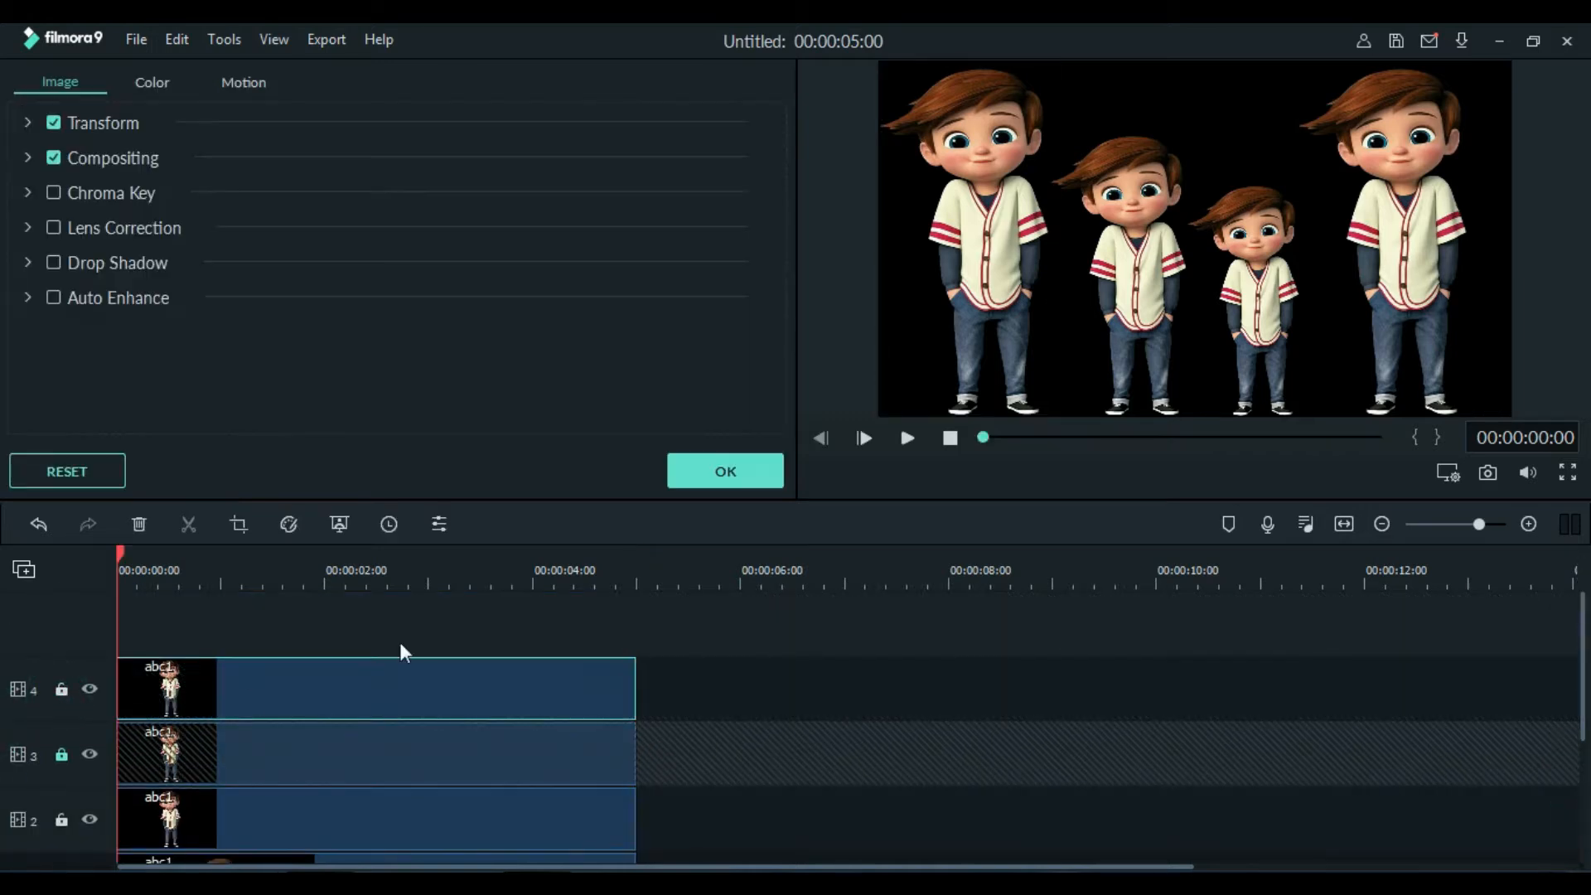
pyautogui.click(747, 466)
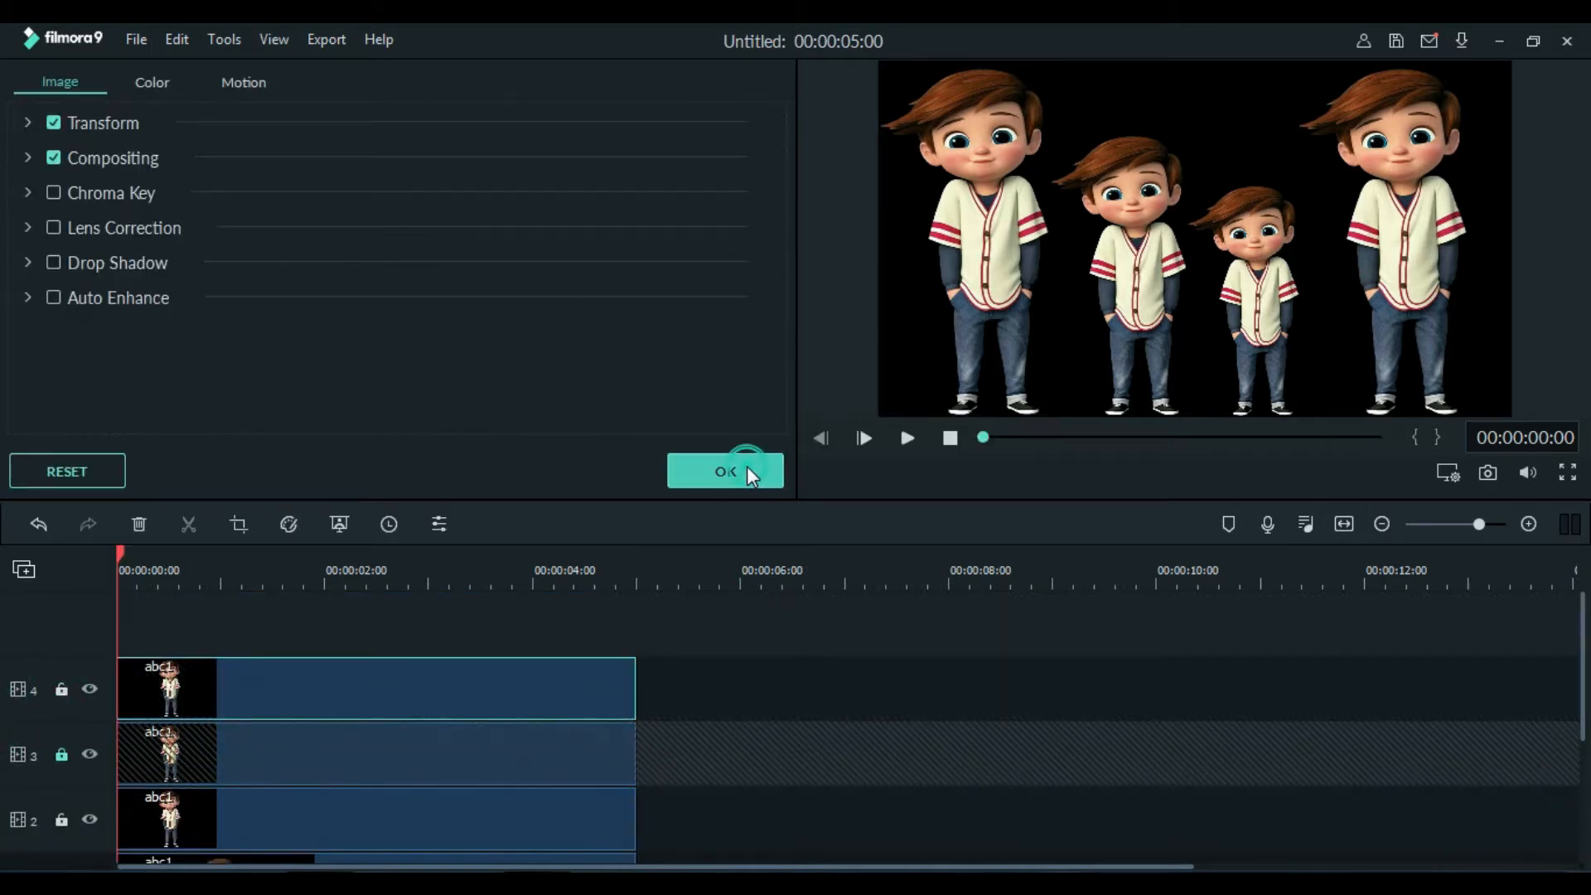
pyautogui.doubleClick(385, 673)
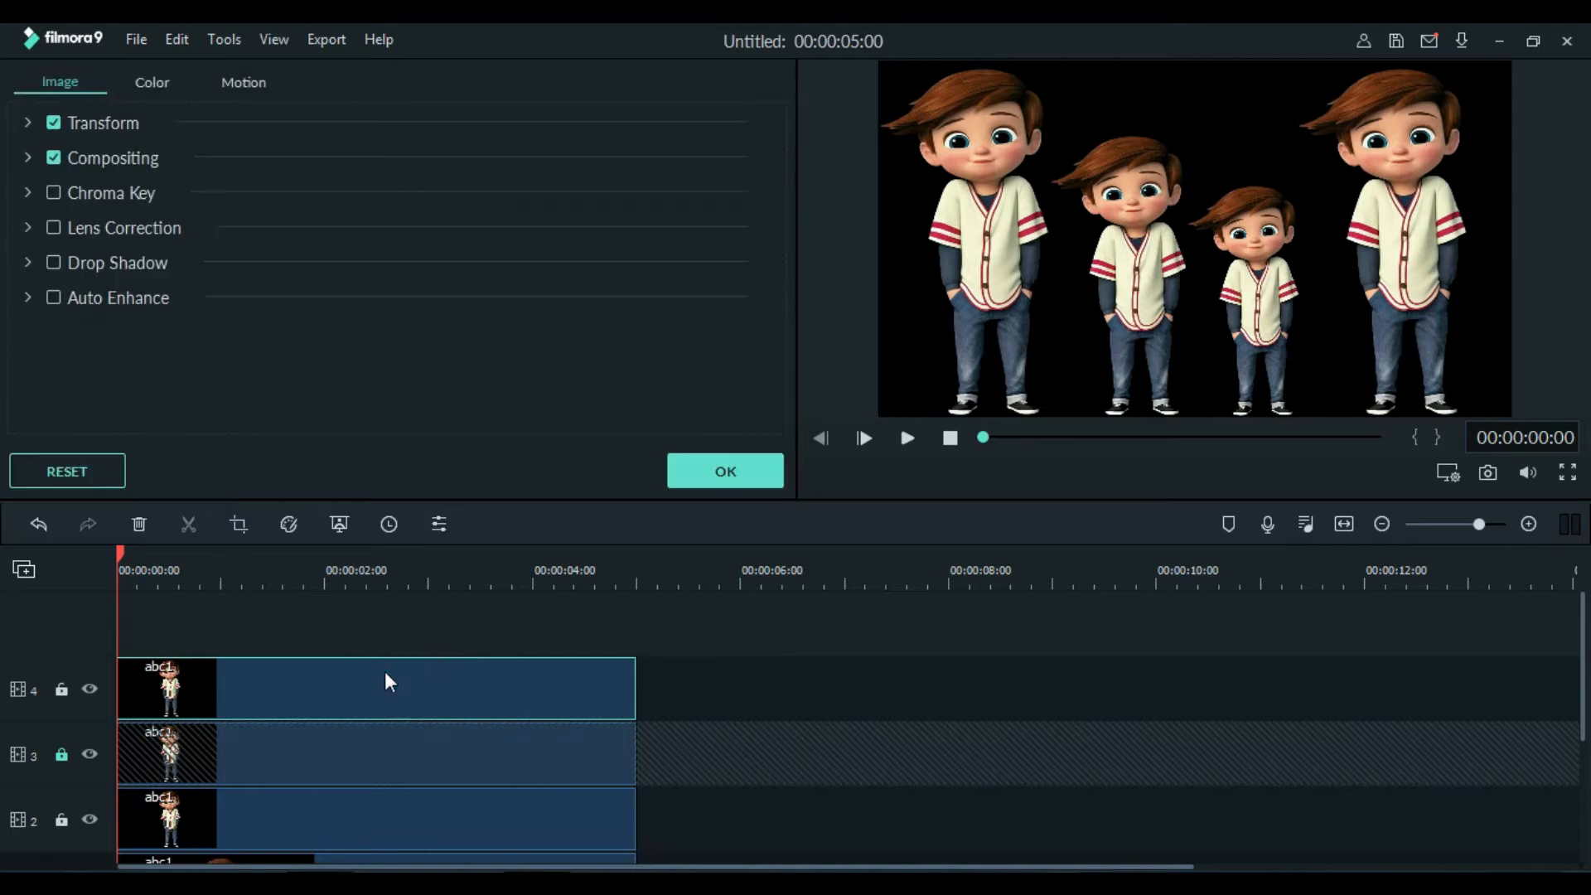
pyautogui.click(694, 470)
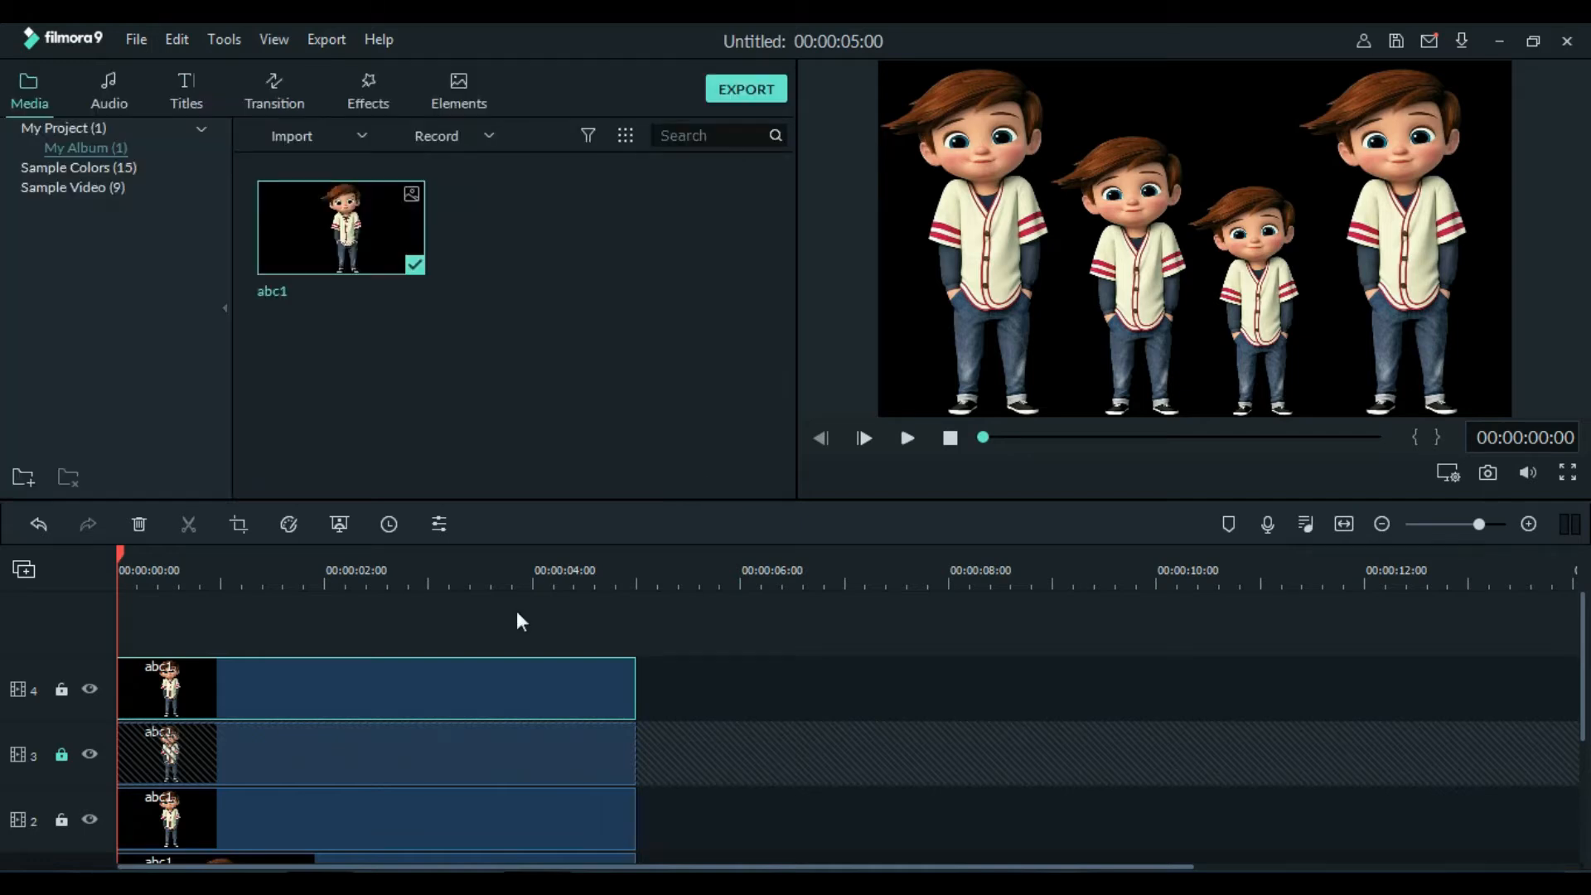
pyautogui.doubleClick(490, 686)
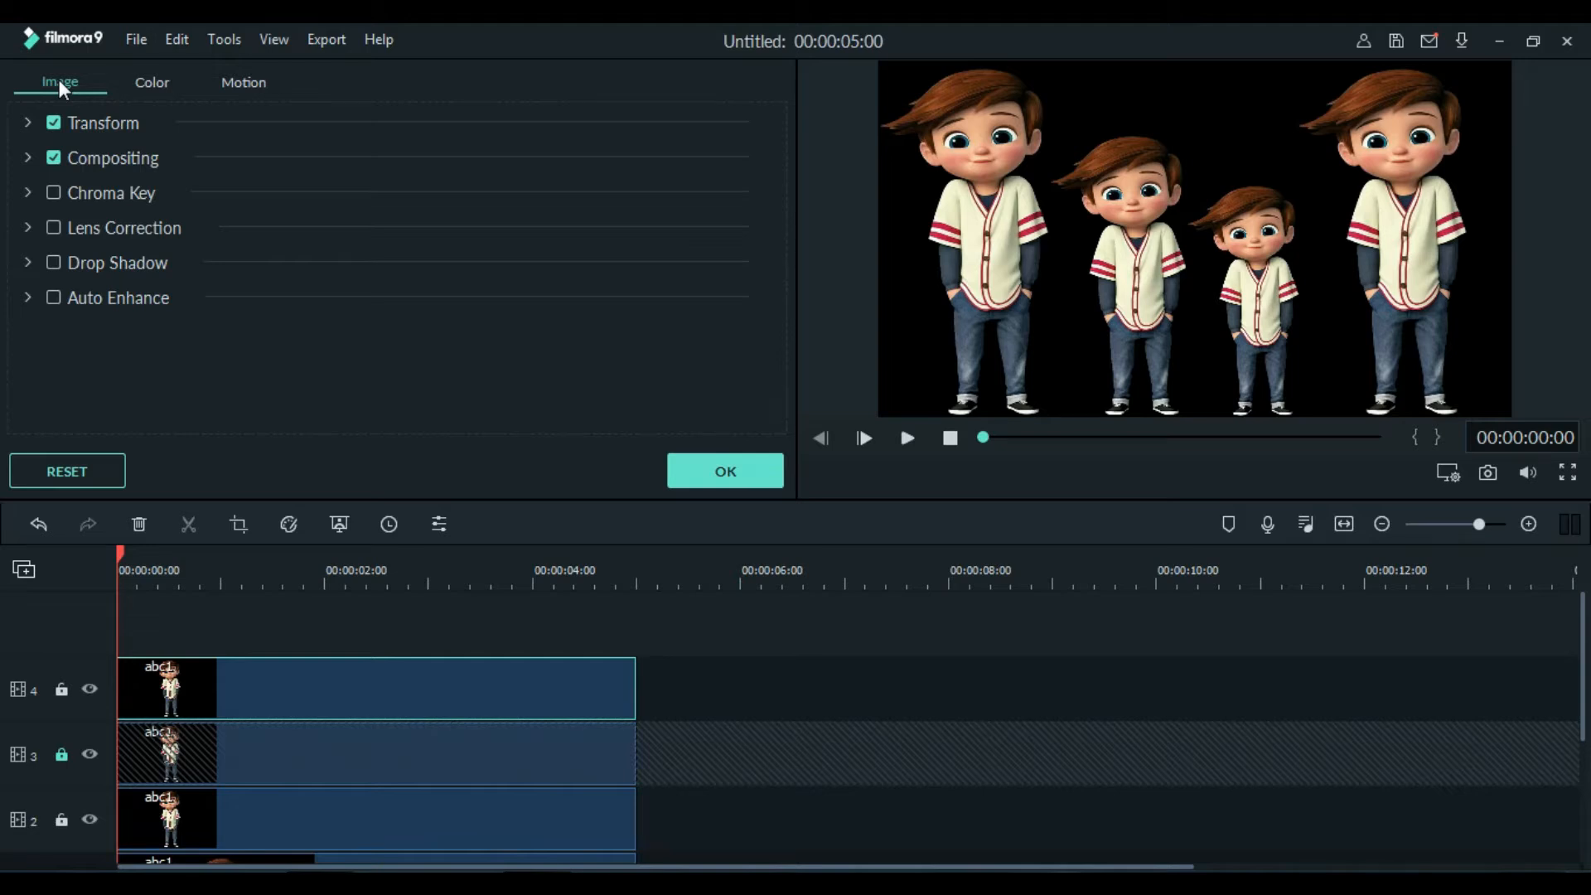
# Try the Boom! and Clockwise rotate motions on the track 4 boy, settling on the motion listed directly below Clockwise rotate
pyautogui.click(156, 83)
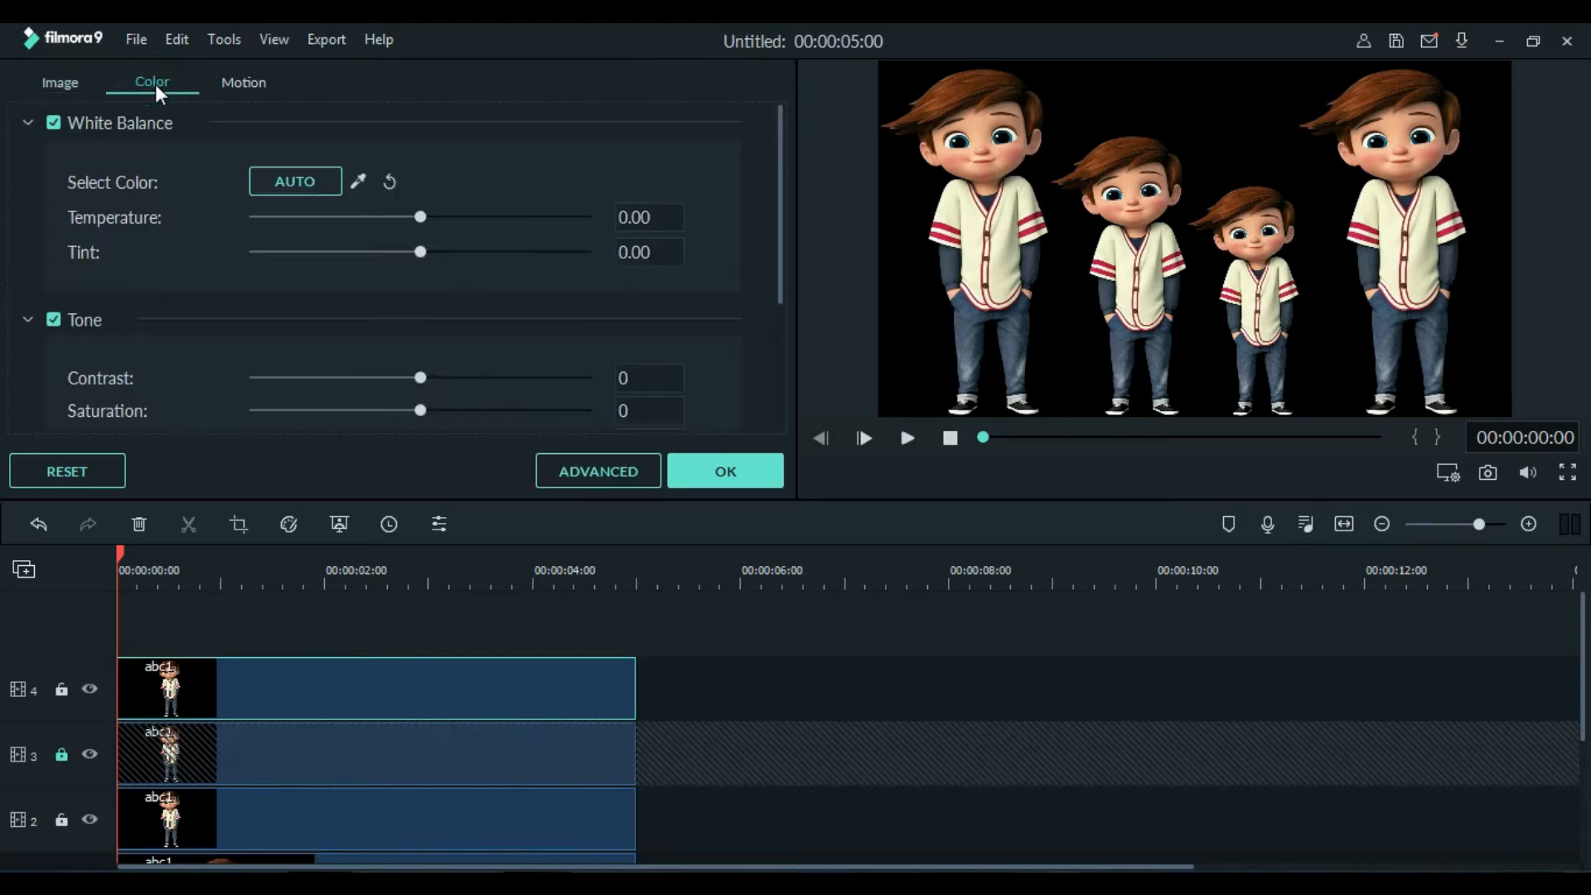
pyautogui.click(237, 86)
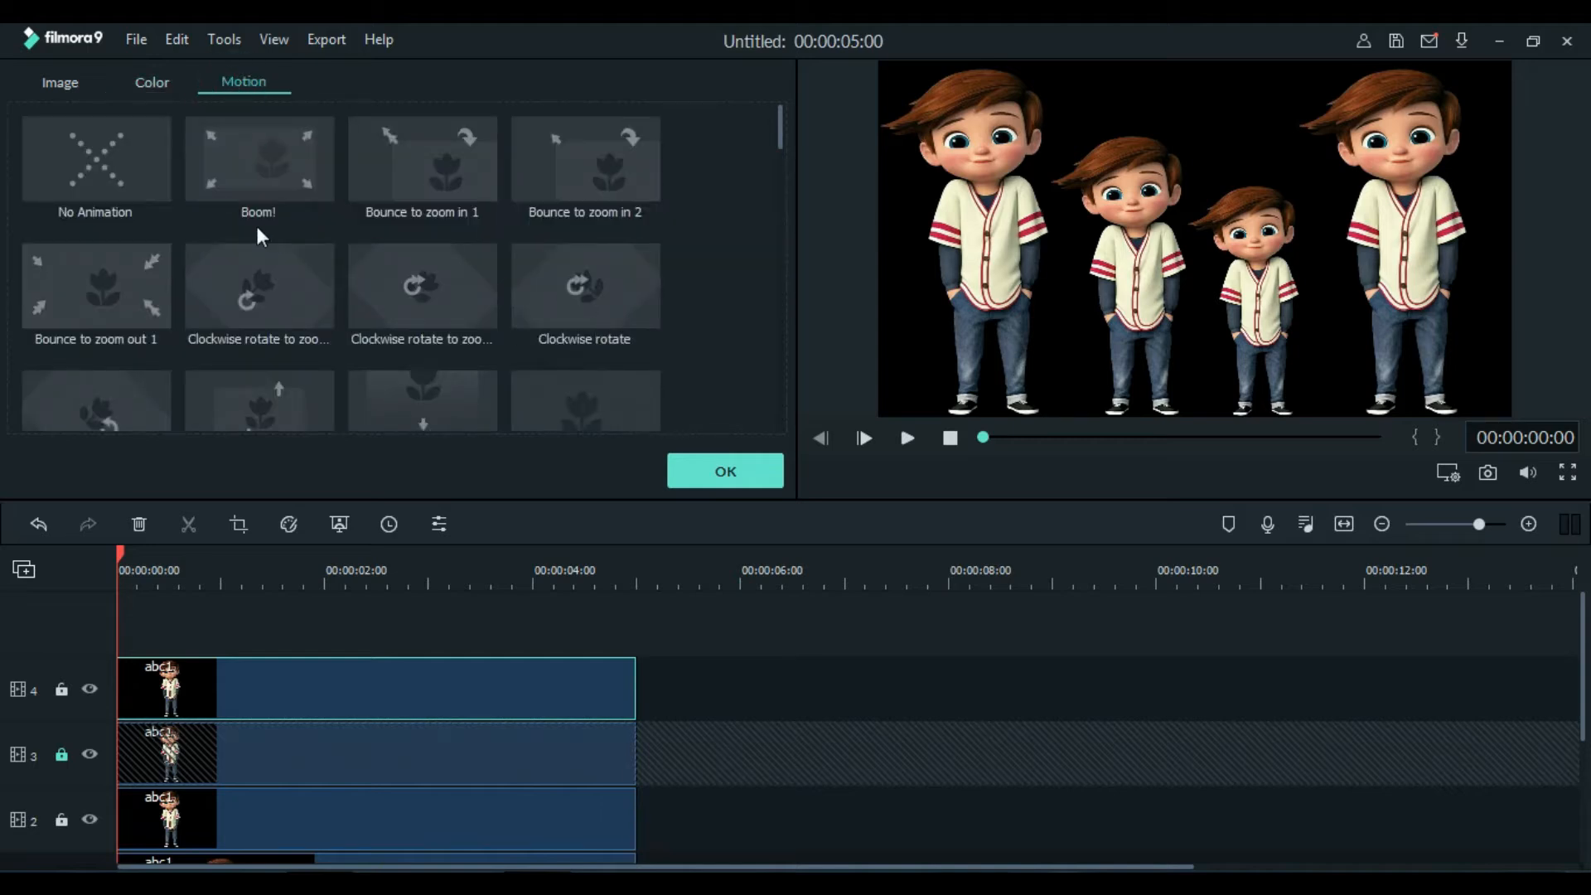
pyautogui.click(279, 167)
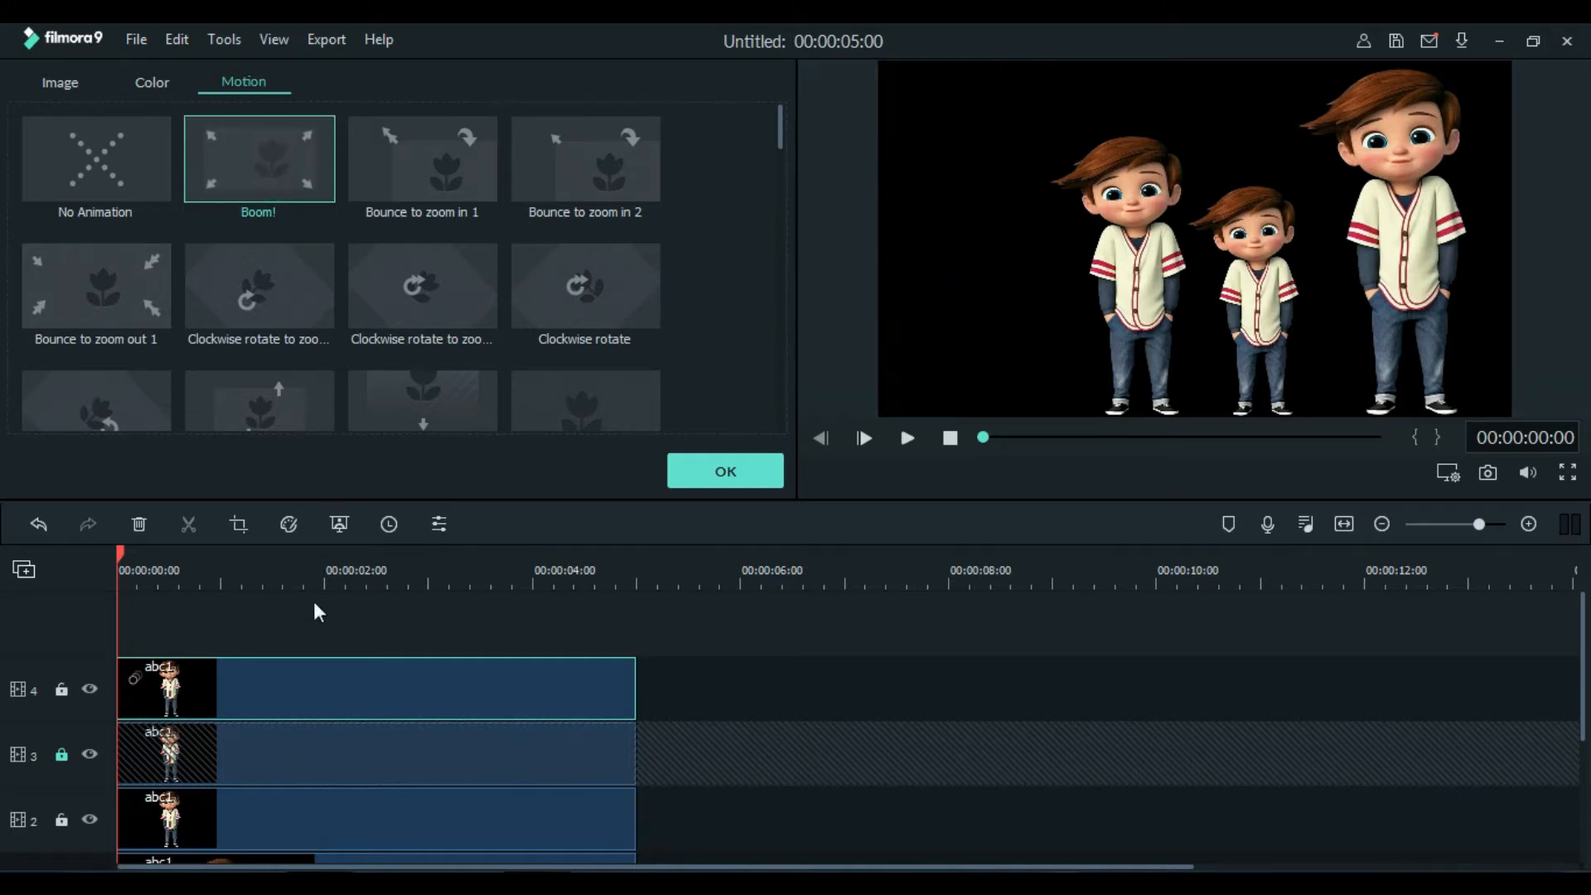
pyautogui.click(608, 287)
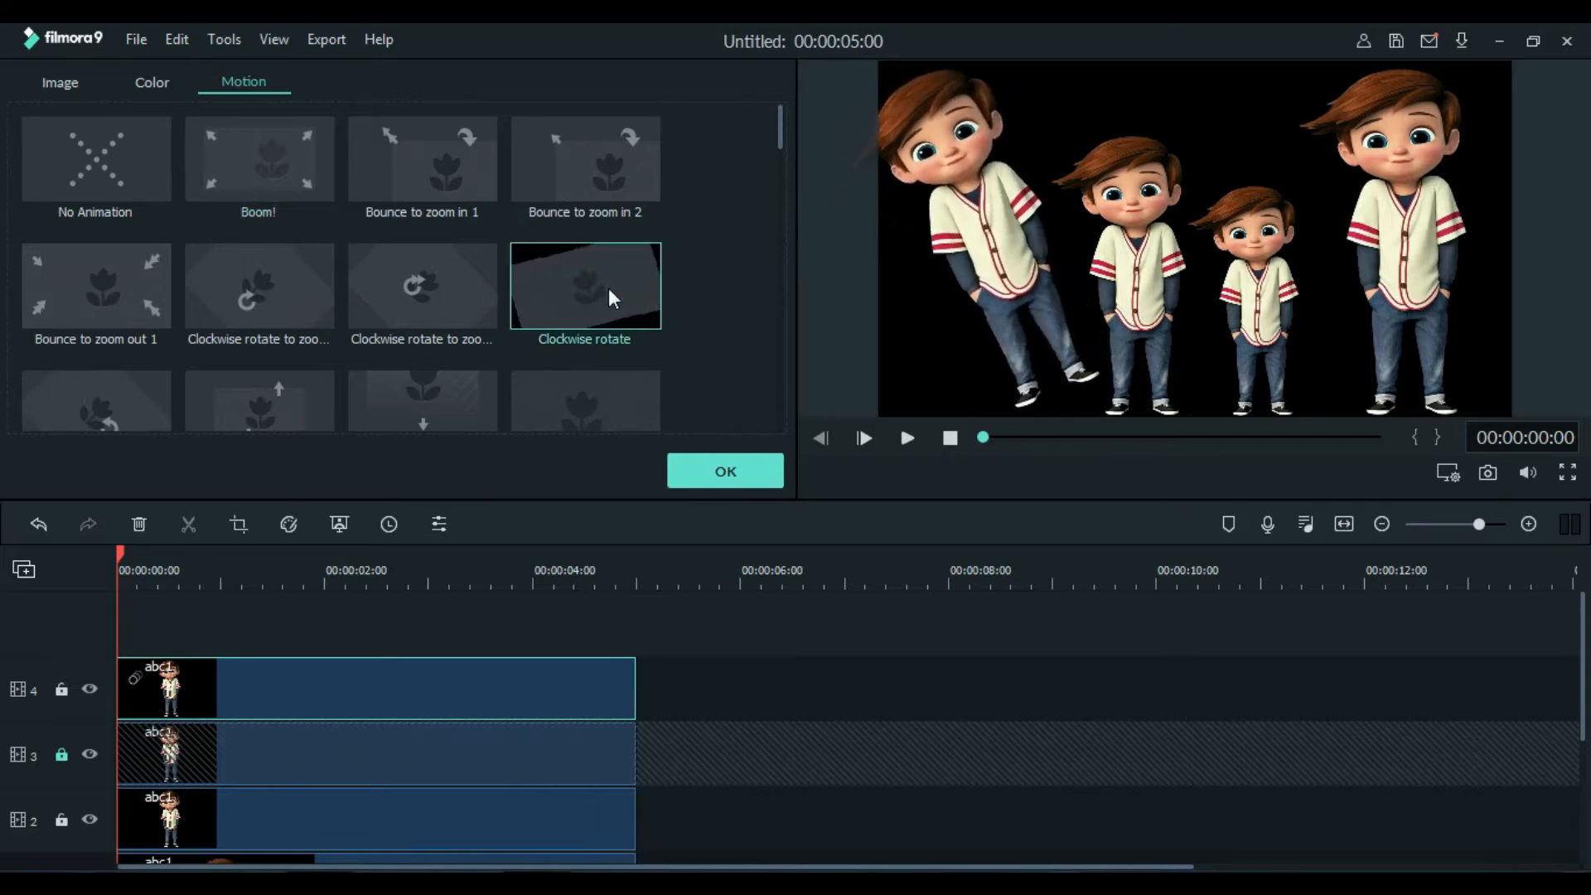
pyautogui.click(594, 394)
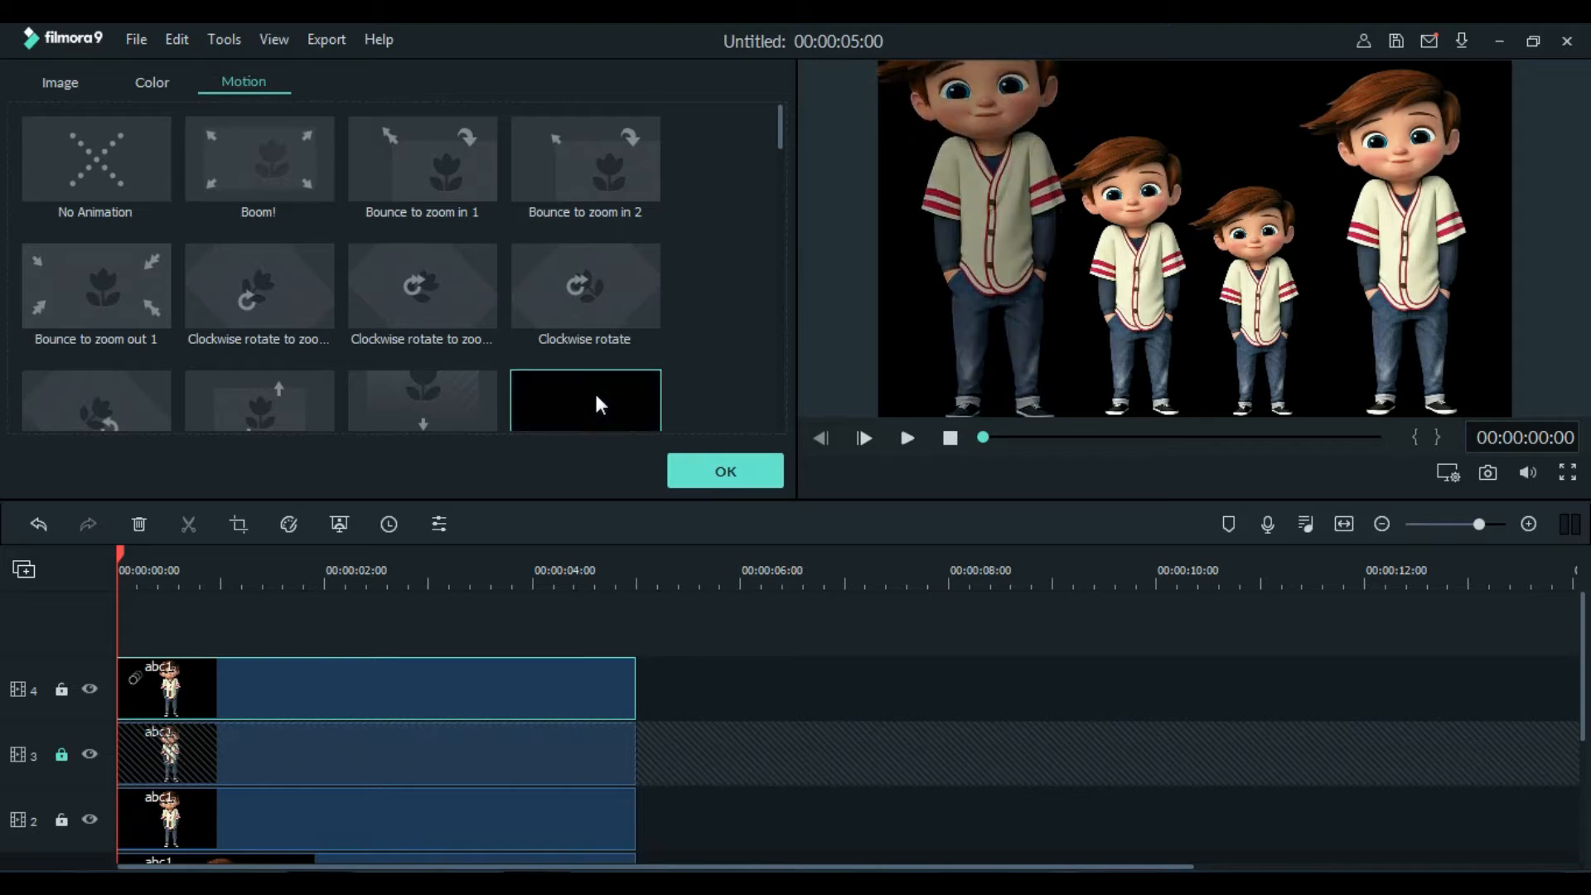
# Unlock track 3 and apply the Grow Shrink motion to its abc1 boy
pyautogui.click(62, 754)
pyautogui.click(290, 749)
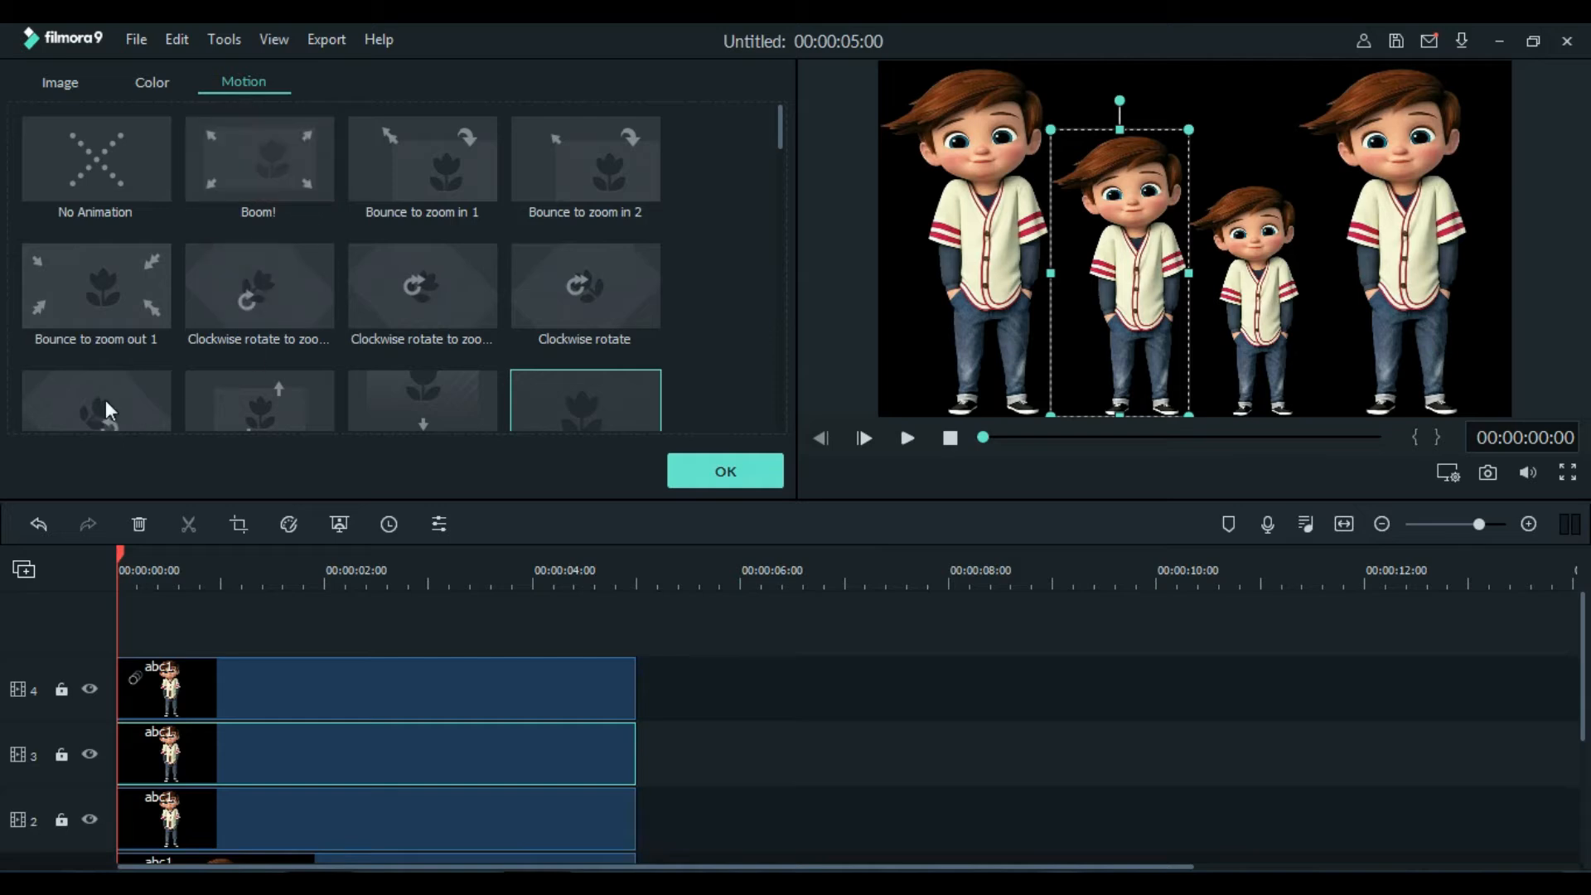
pyautogui.moveTo(782, 136); pyautogui.dragTo(780, 223)
pyautogui.click(574, 203)
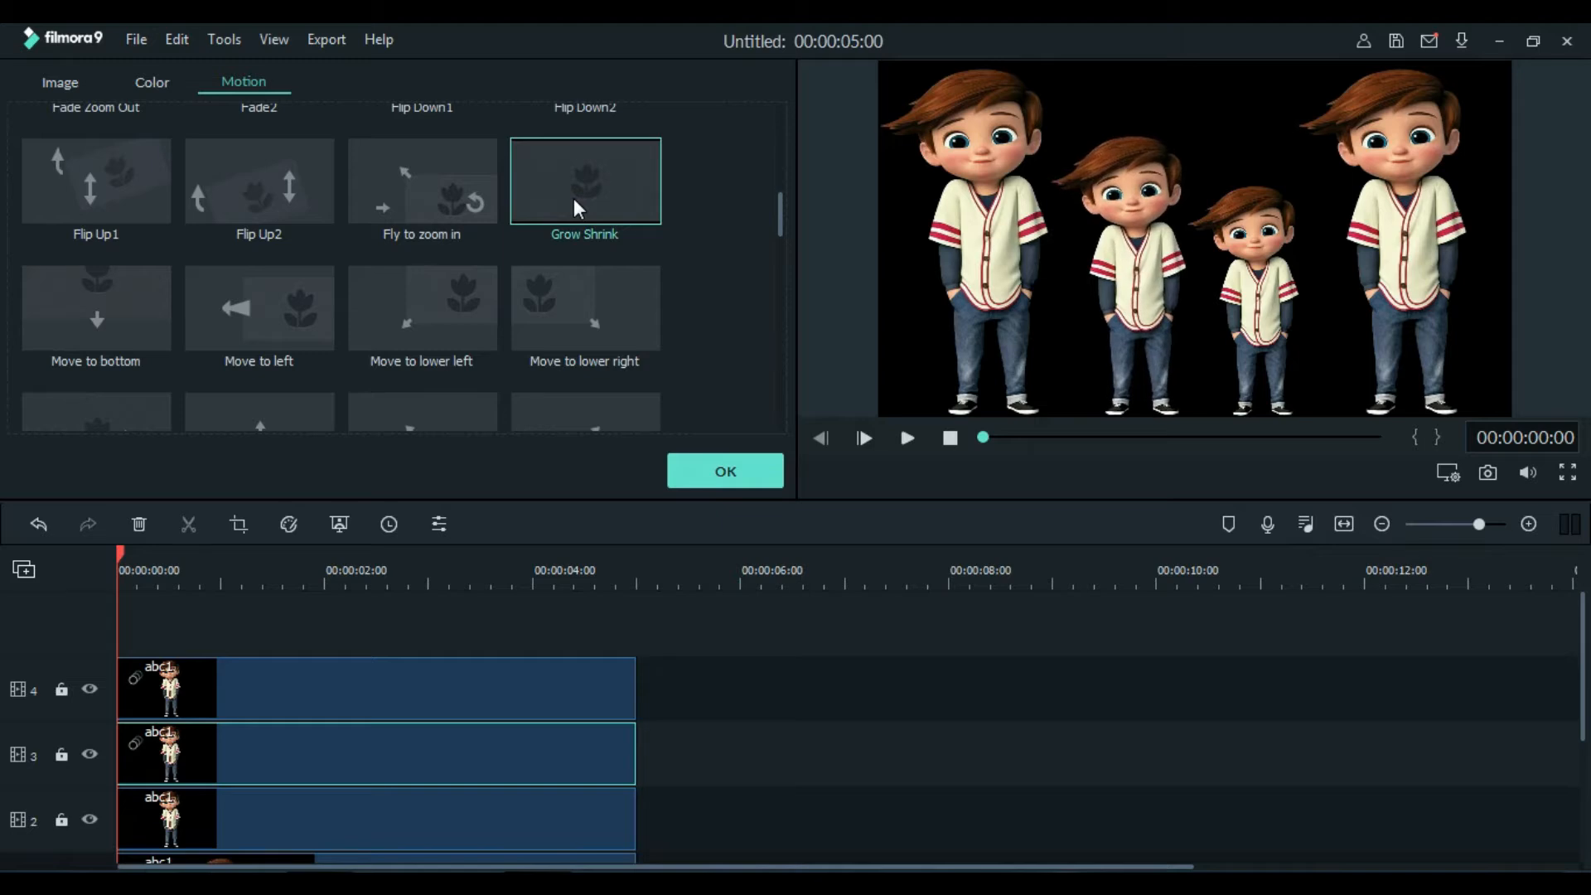
# Try Move to left and Move to lower right on the smallest boy, settling on the motion listed below Move to lower left
pyautogui.click(1268, 298)
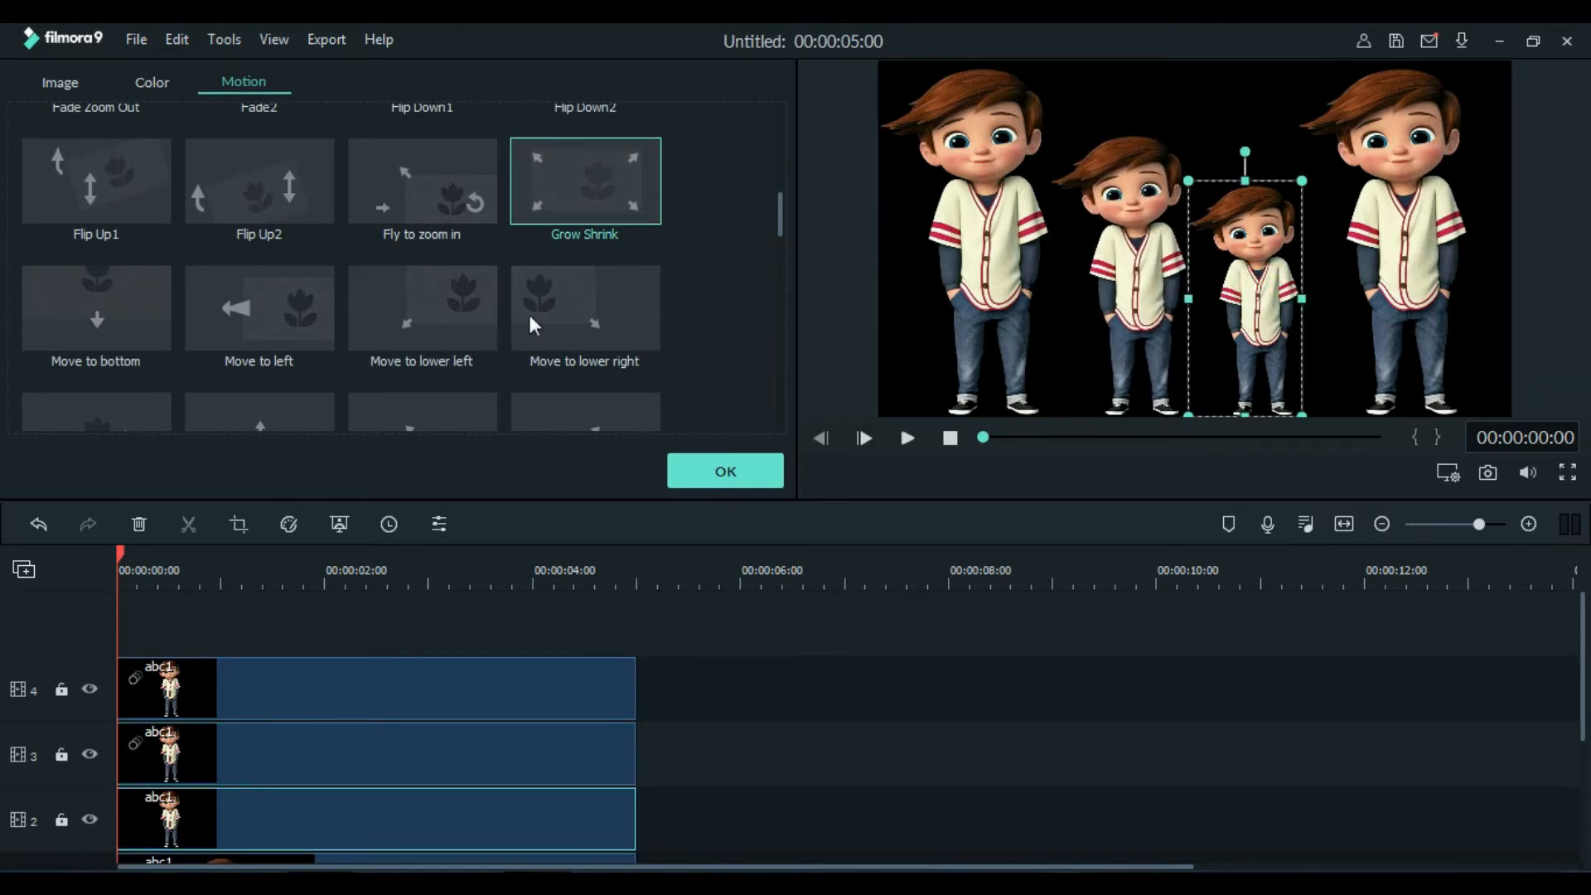
pyautogui.click(306, 299)
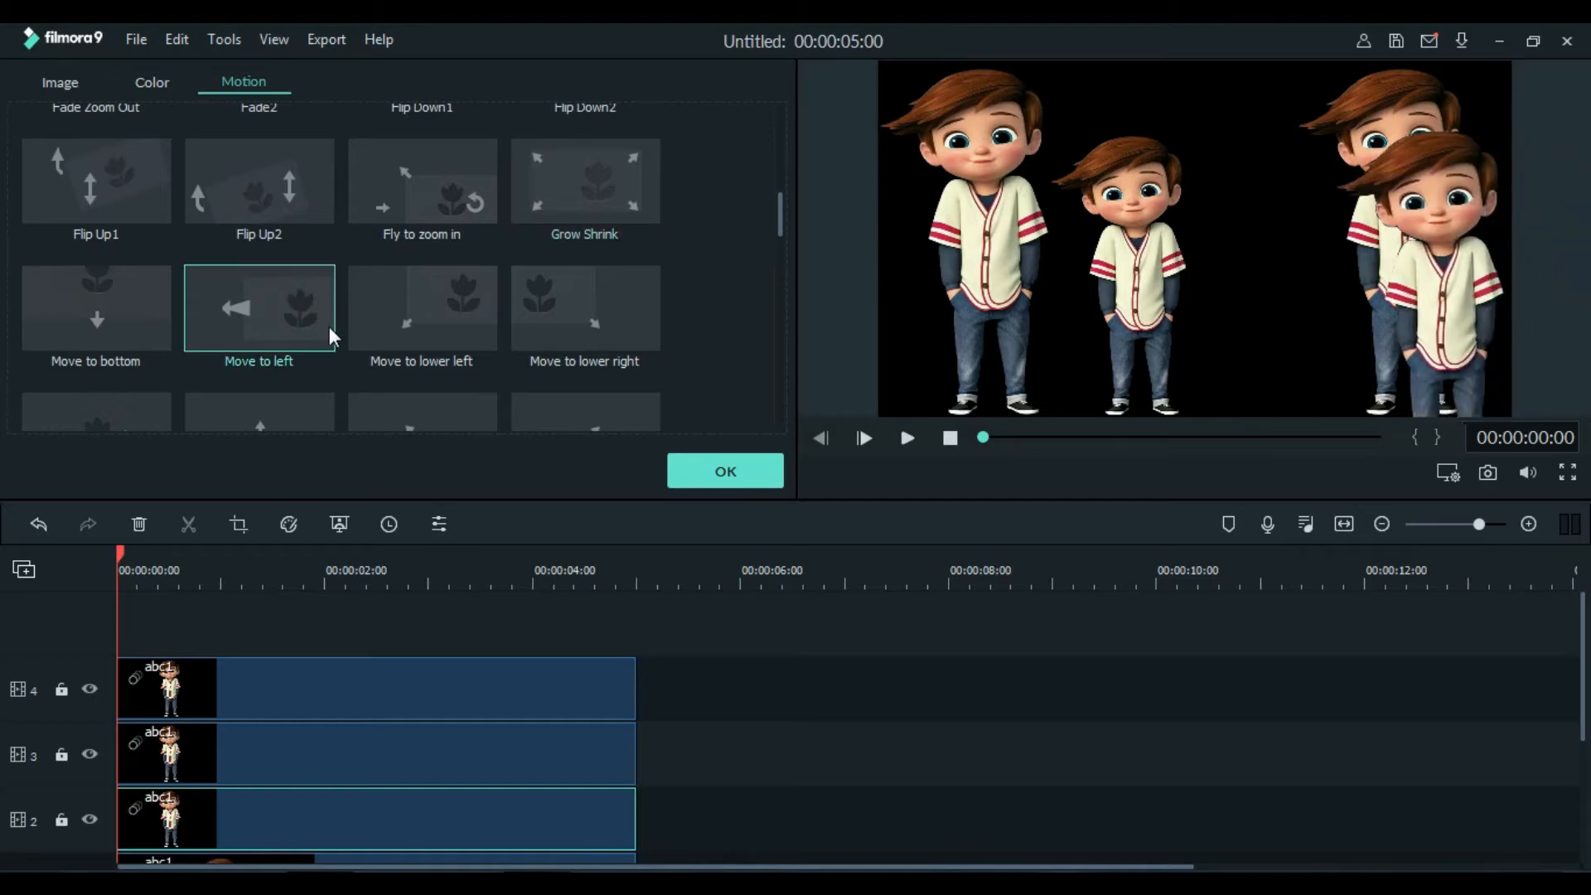
pyautogui.click(580, 317)
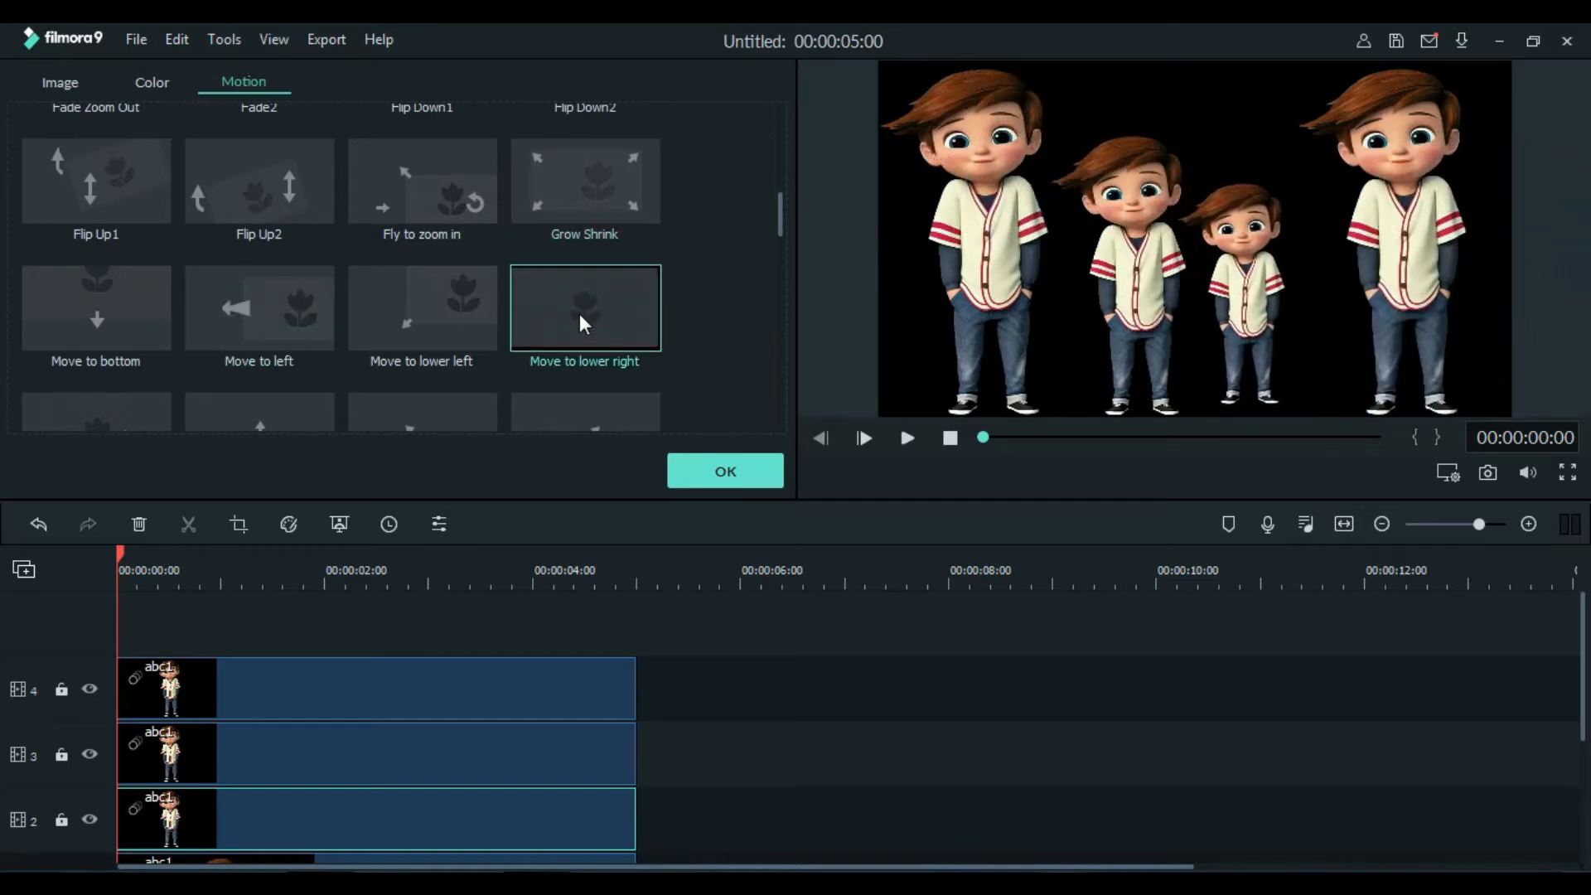
pyautogui.click(447, 404)
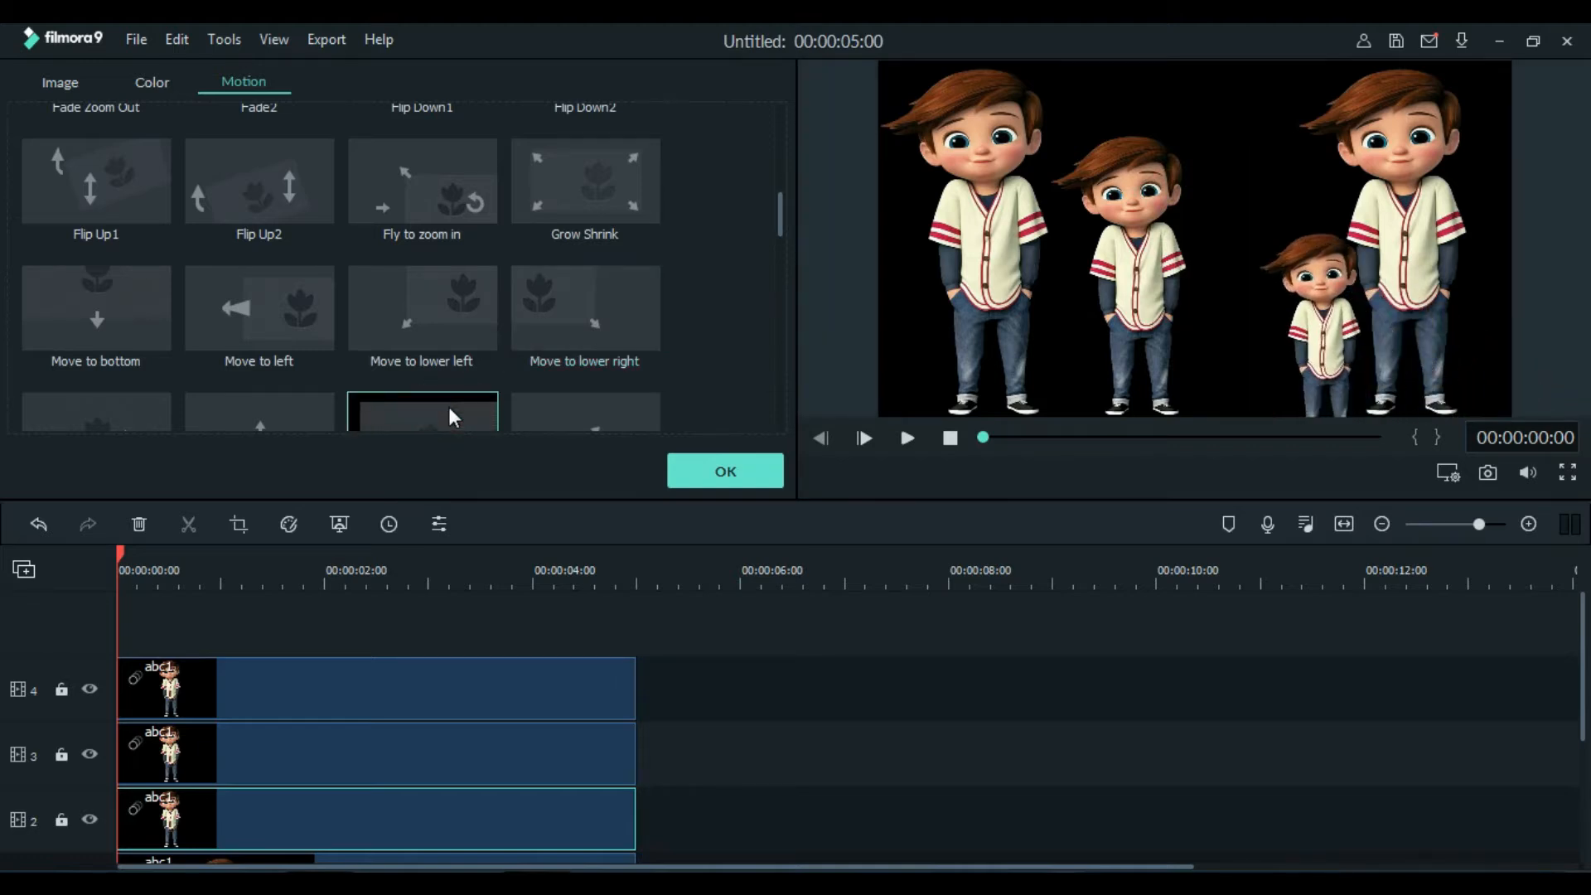
# Apply the Fly in and Fly out motion to the full-size track 1 boy and play the animations in full screen
pyautogui.click(1383, 265)
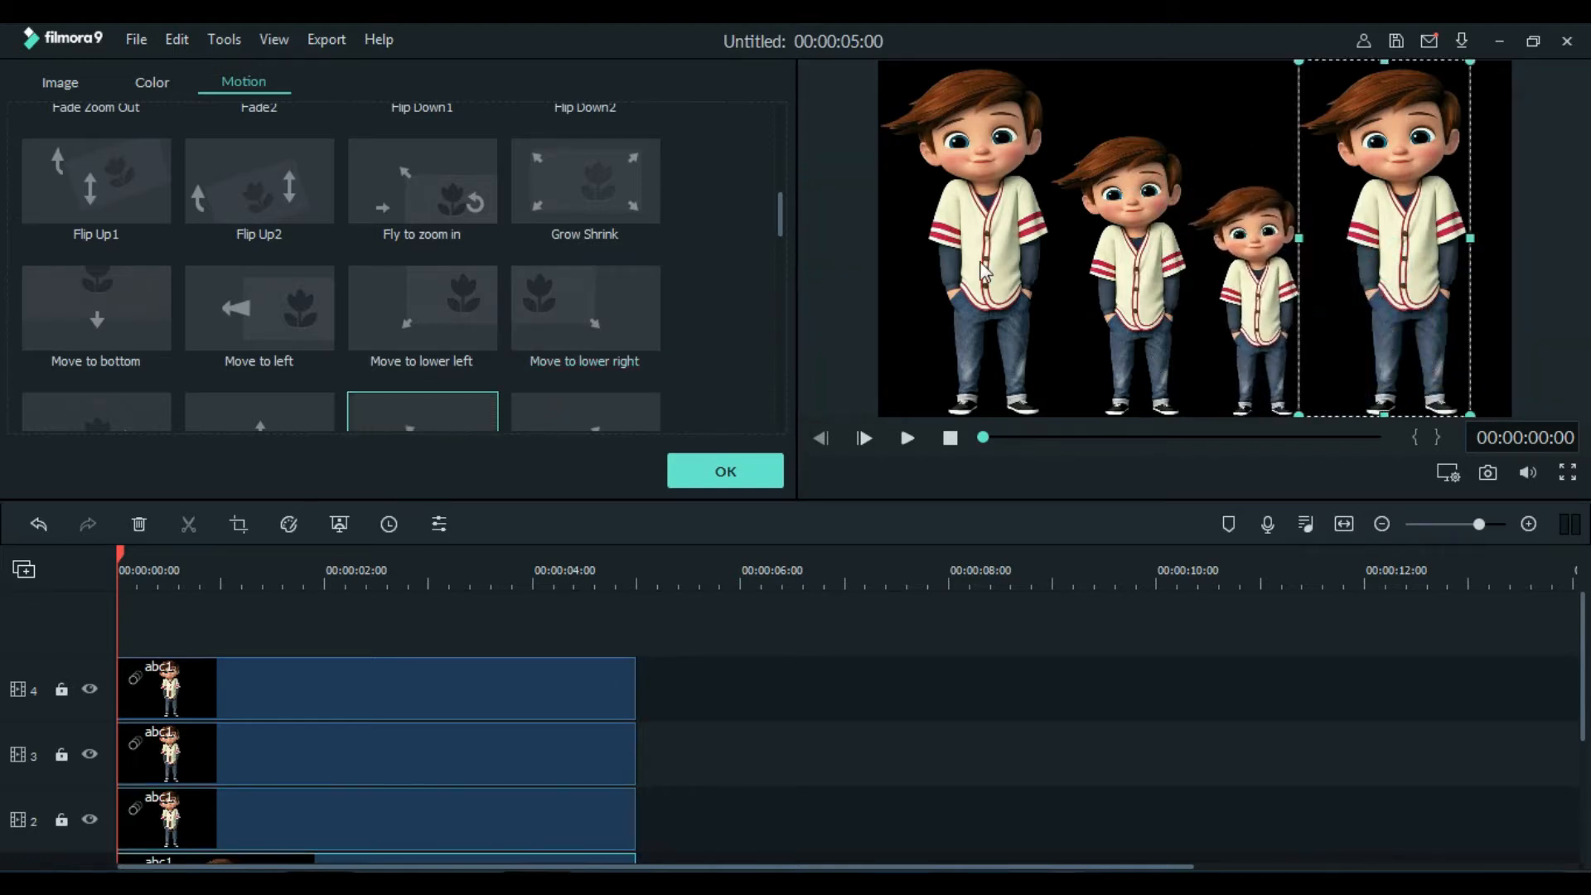
pyautogui.click(111, 408)
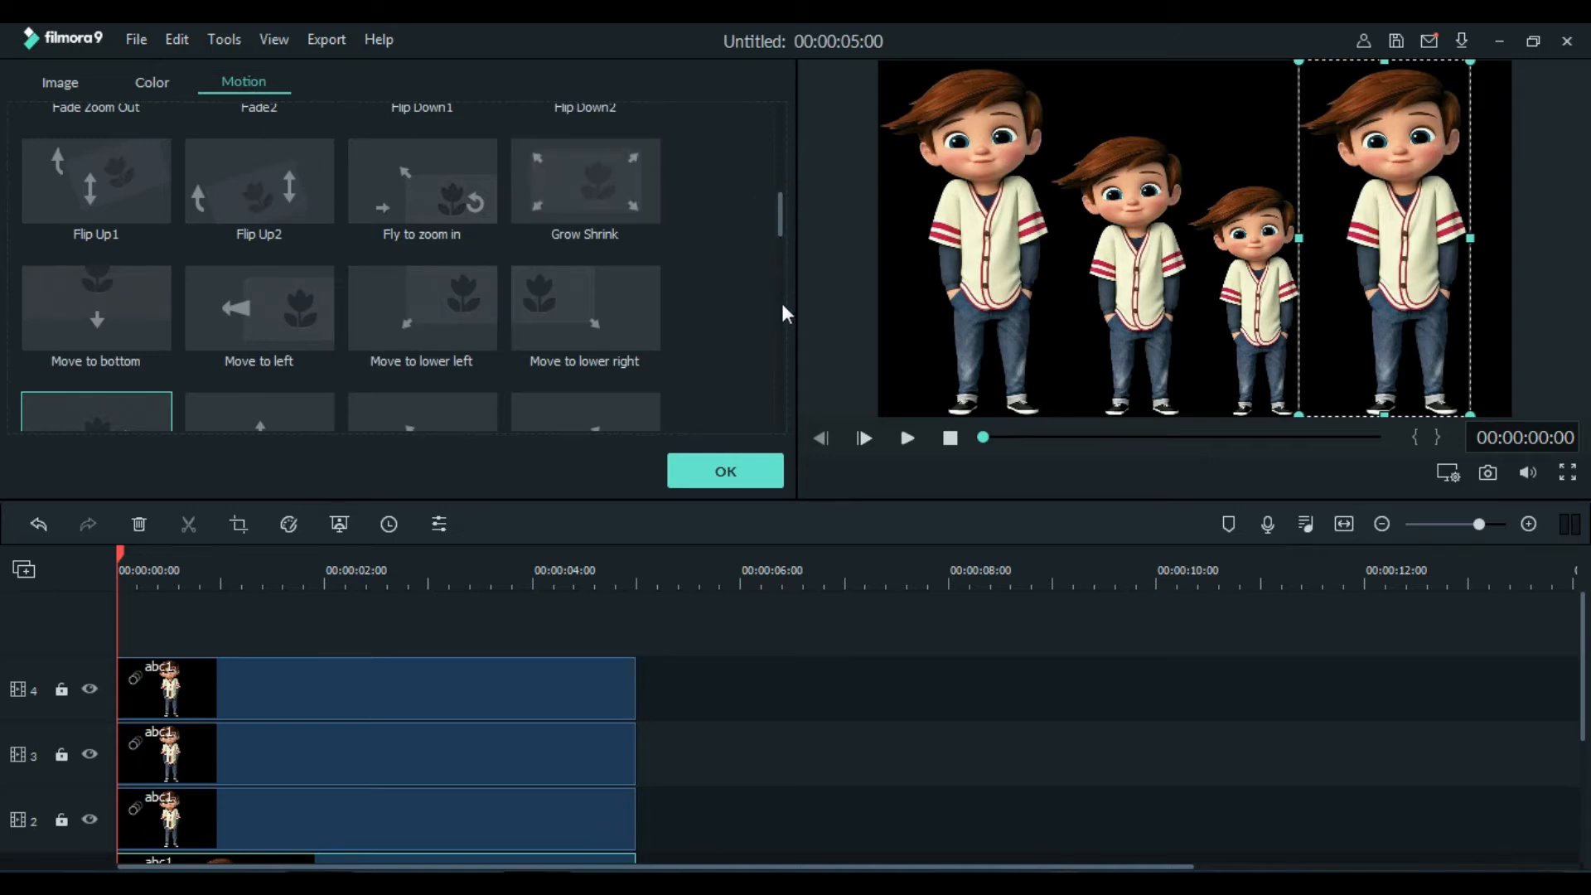
pyautogui.moveTo(781, 226); pyautogui.dragTo(777, 399)
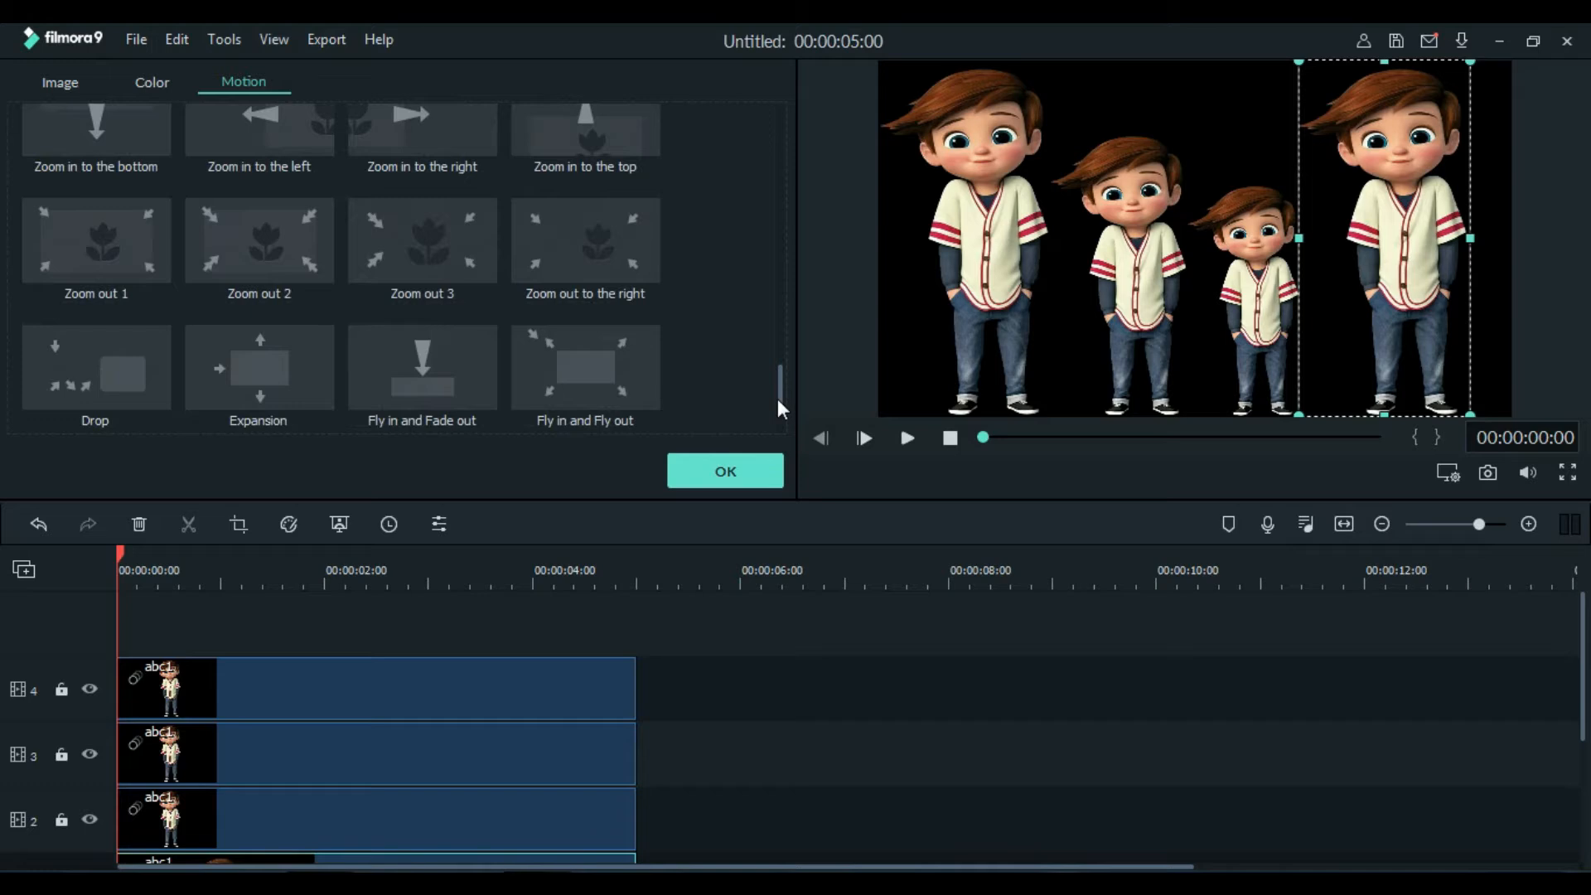
pyautogui.click(574, 346)
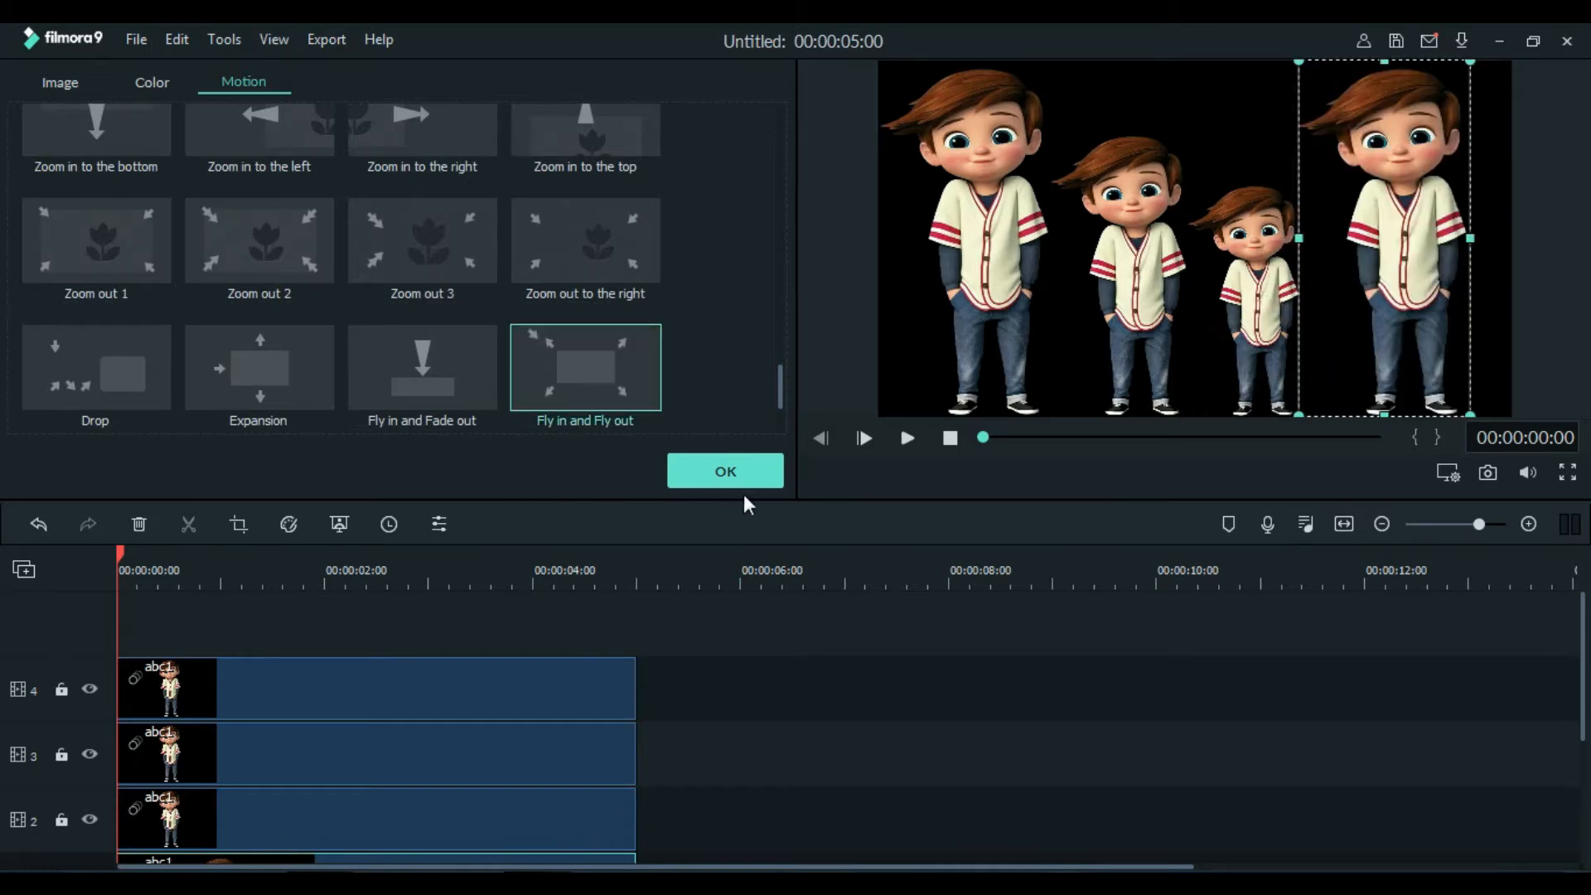
pyautogui.click(1567, 472)
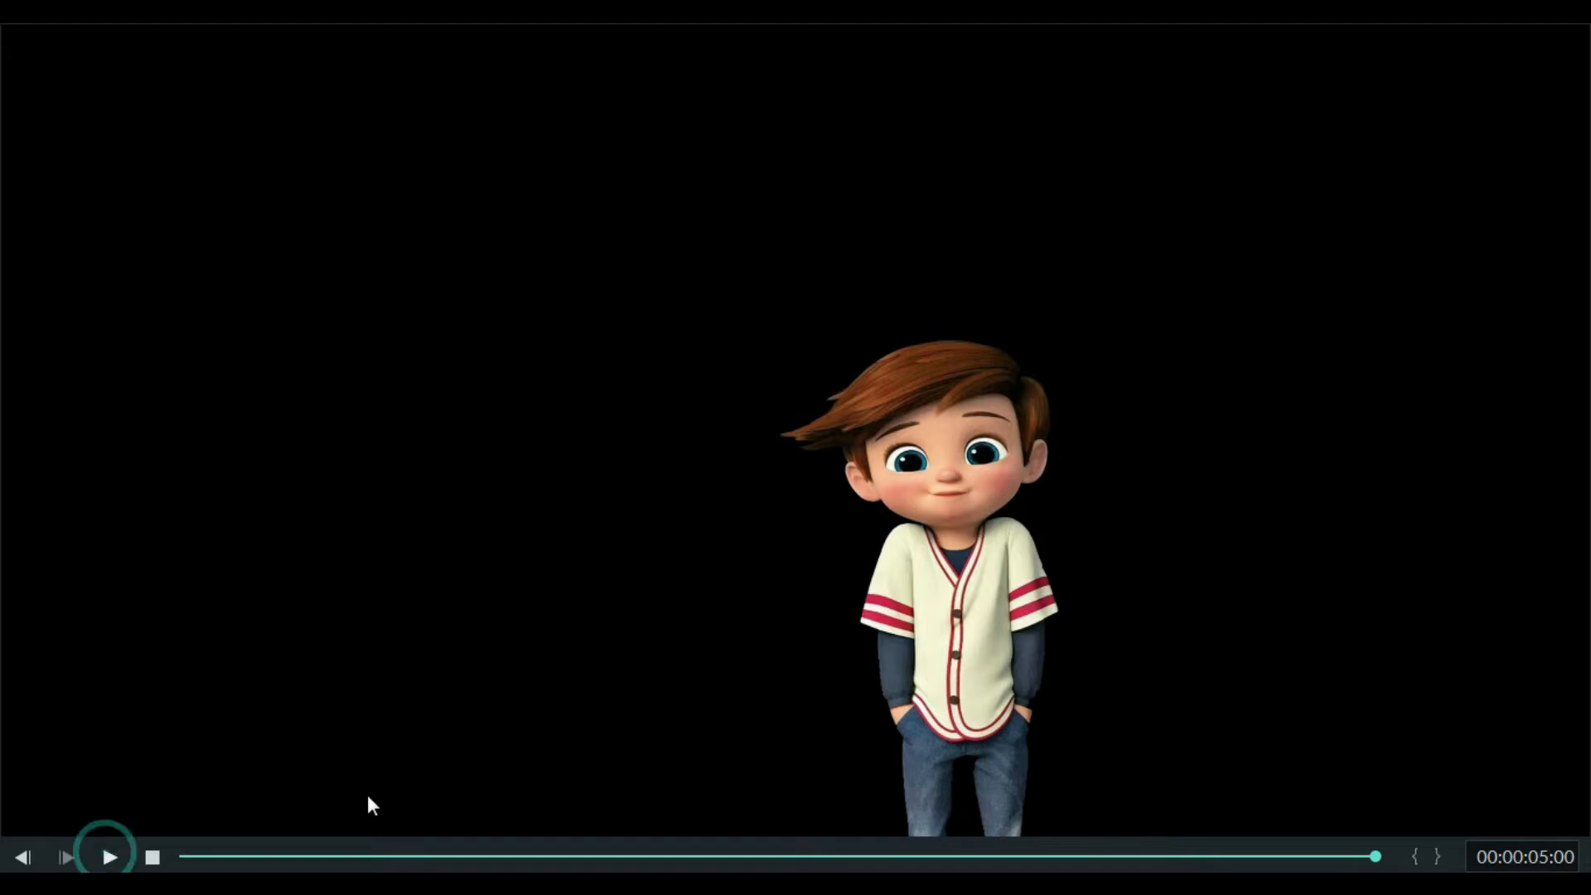
pyautogui.press('space')
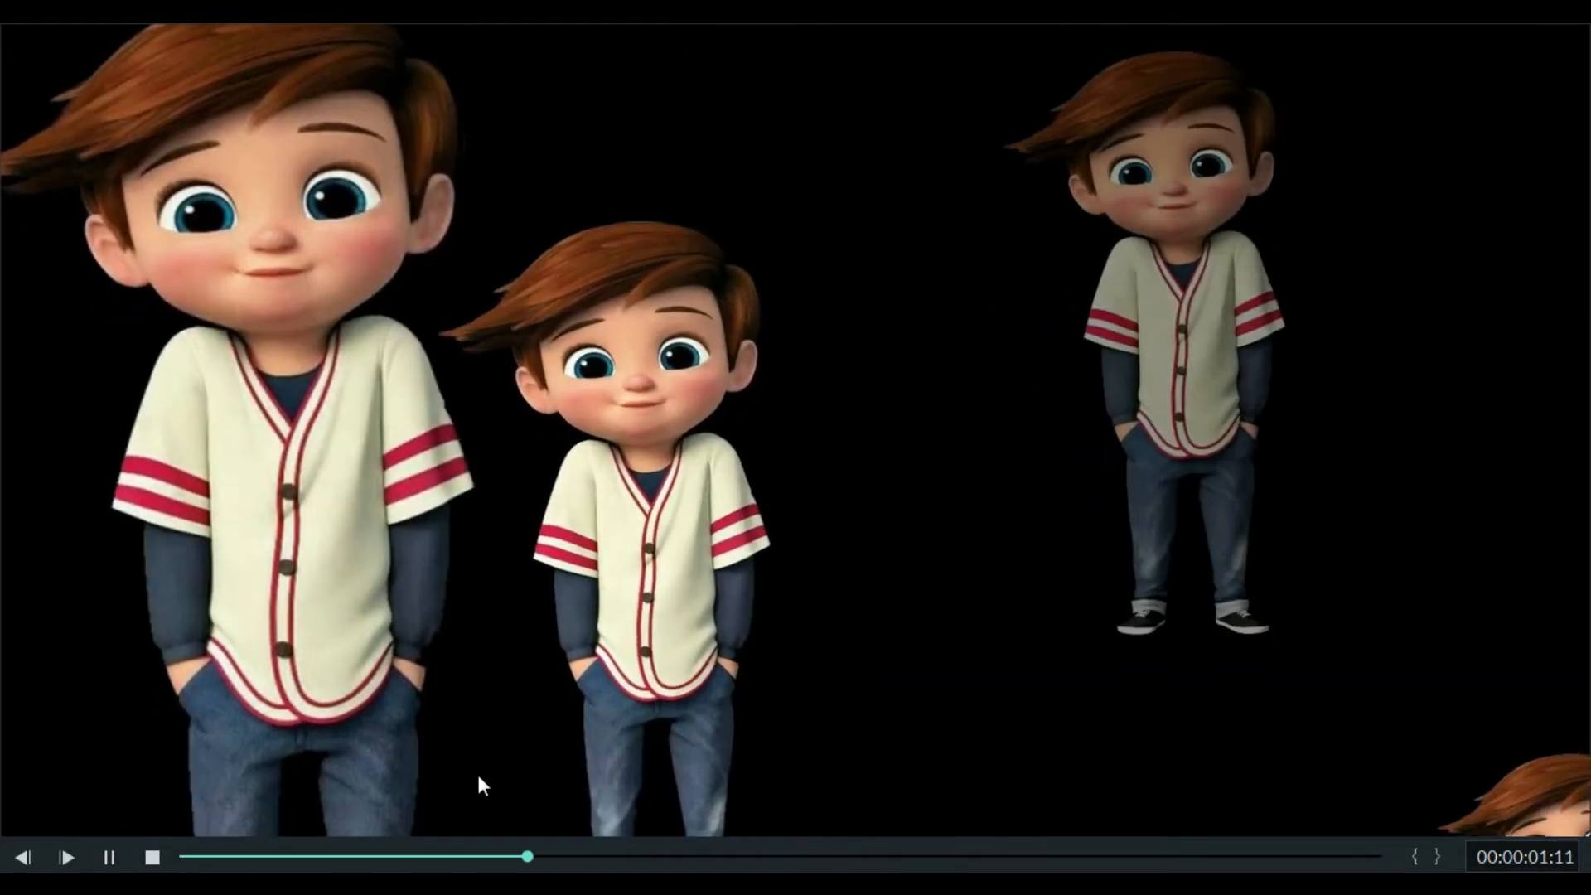
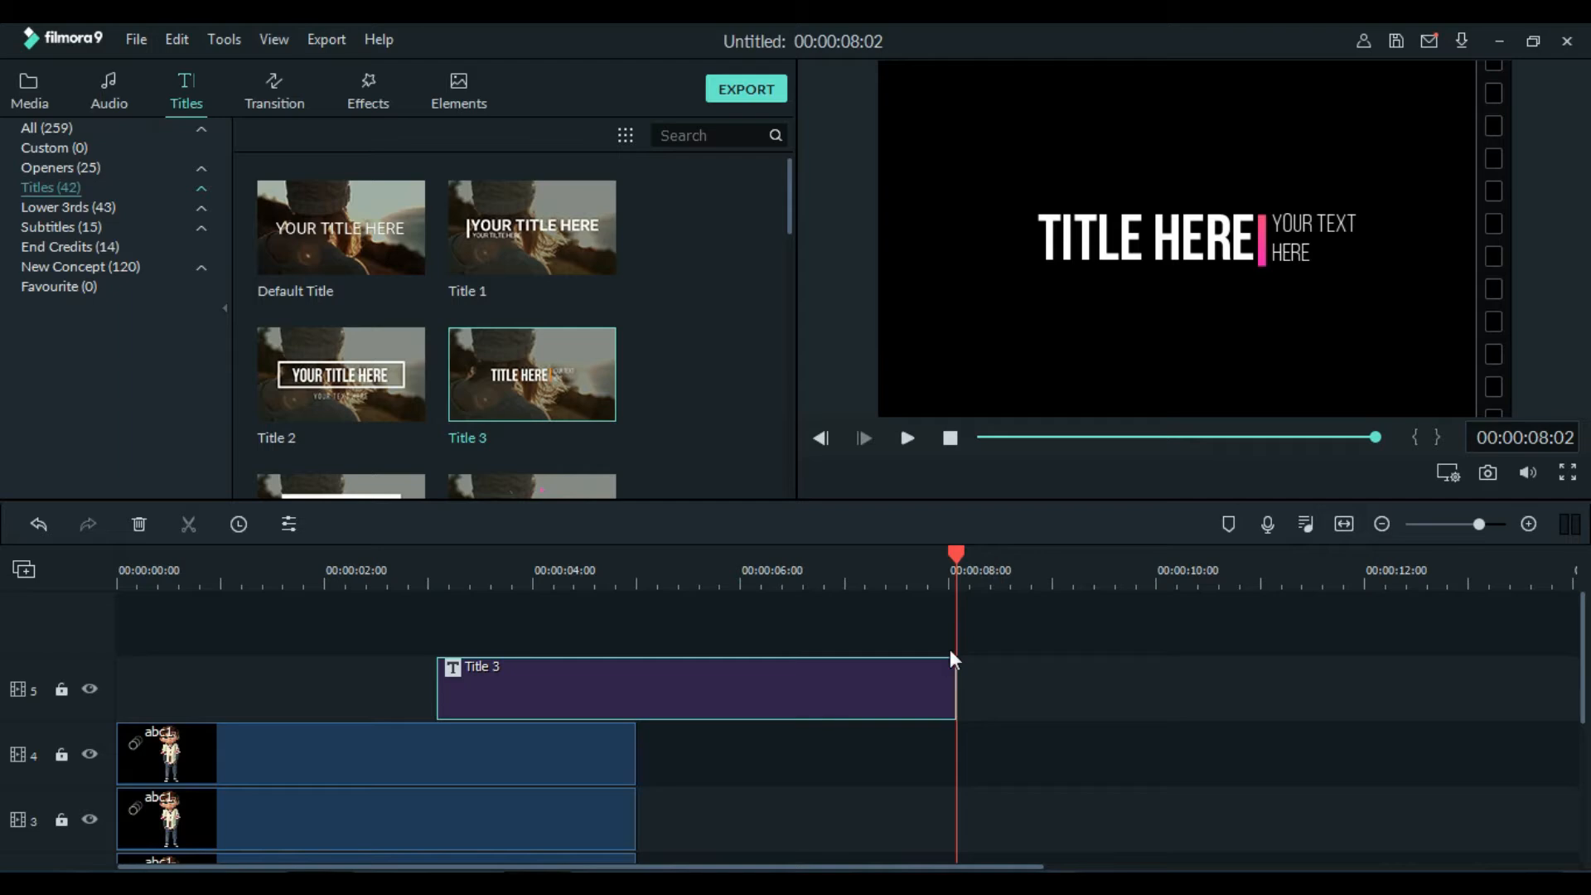
# Trim the Title 3 clip to end with the abc1 clips and replace its TITLE HERE text with BADOO CHOTOO
pyautogui.moveTo(953, 676); pyautogui.dragTo(636, 696)
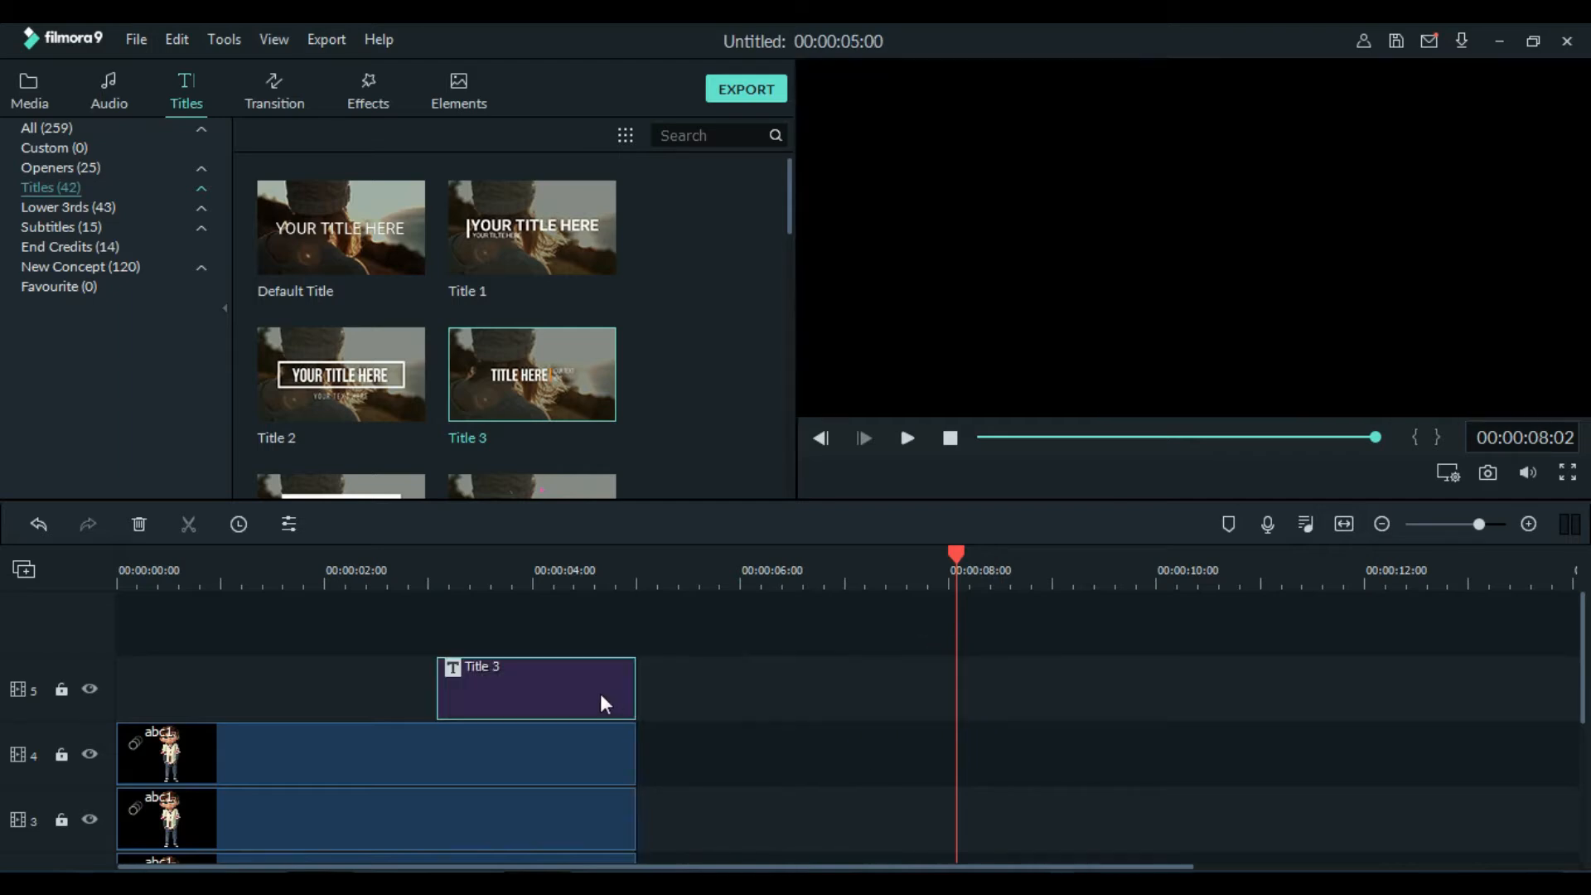
pyautogui.doubleClick(590, 694)
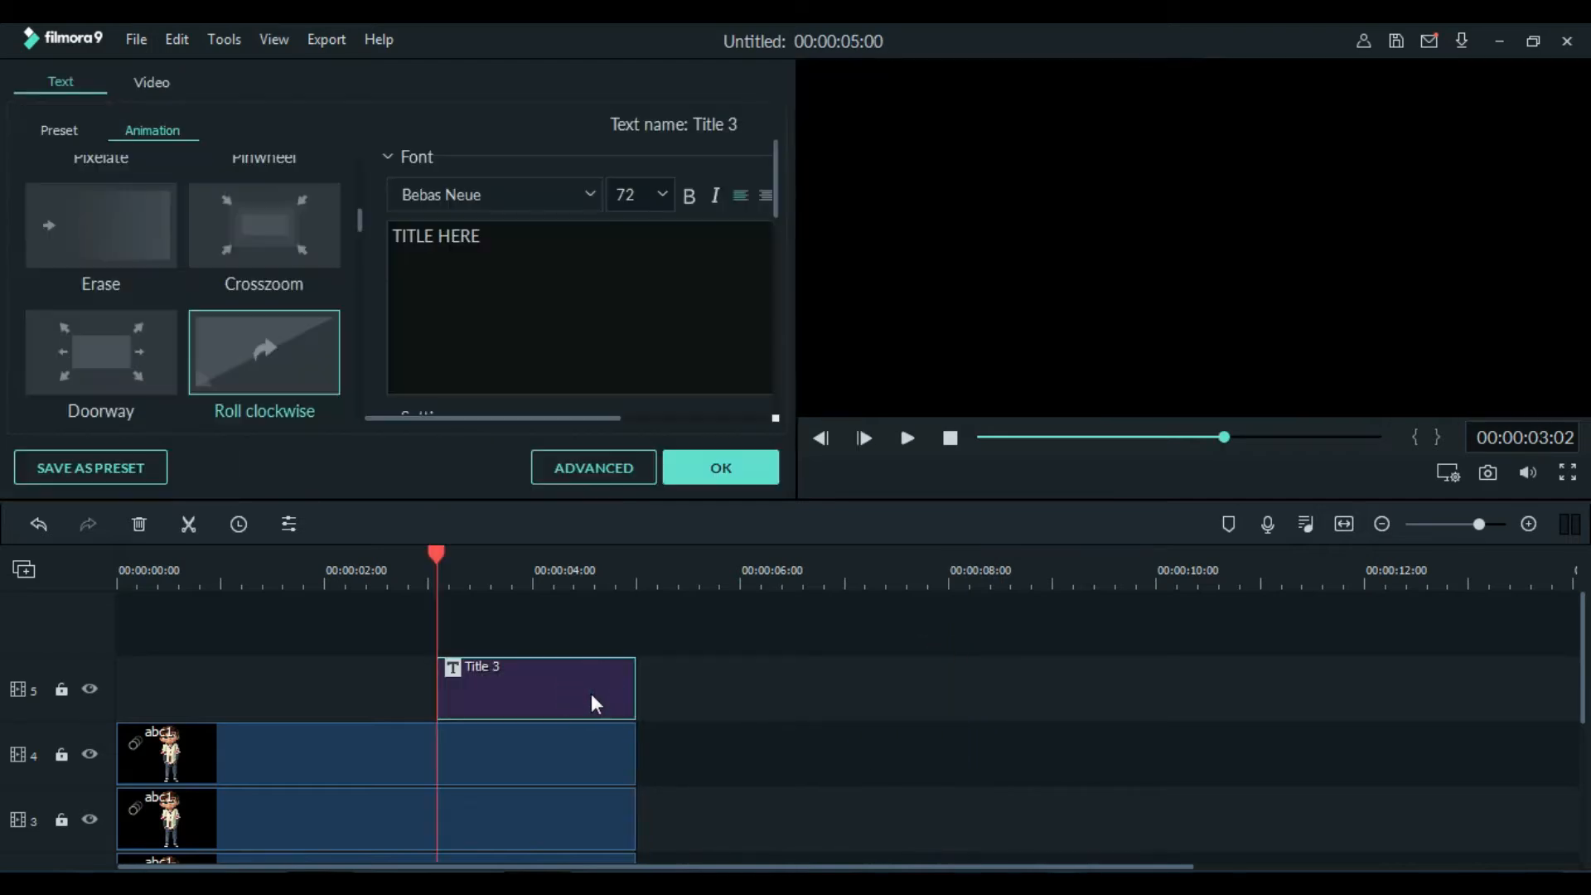
pyautogui.tripleClick(563, 235)
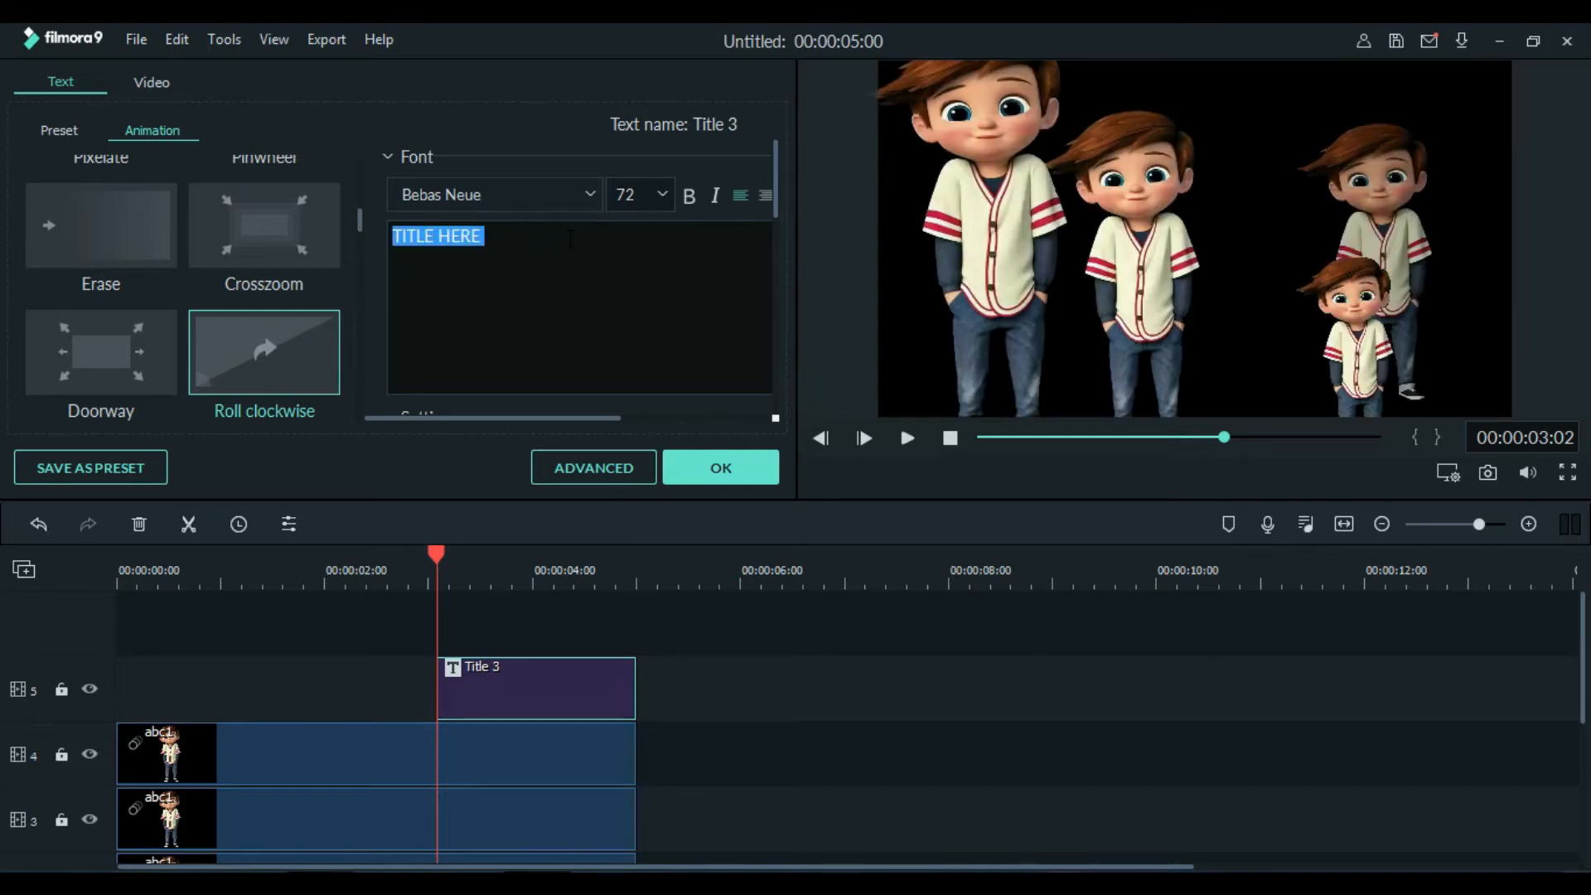
pyautogui.write('BADOO CHOTOO')
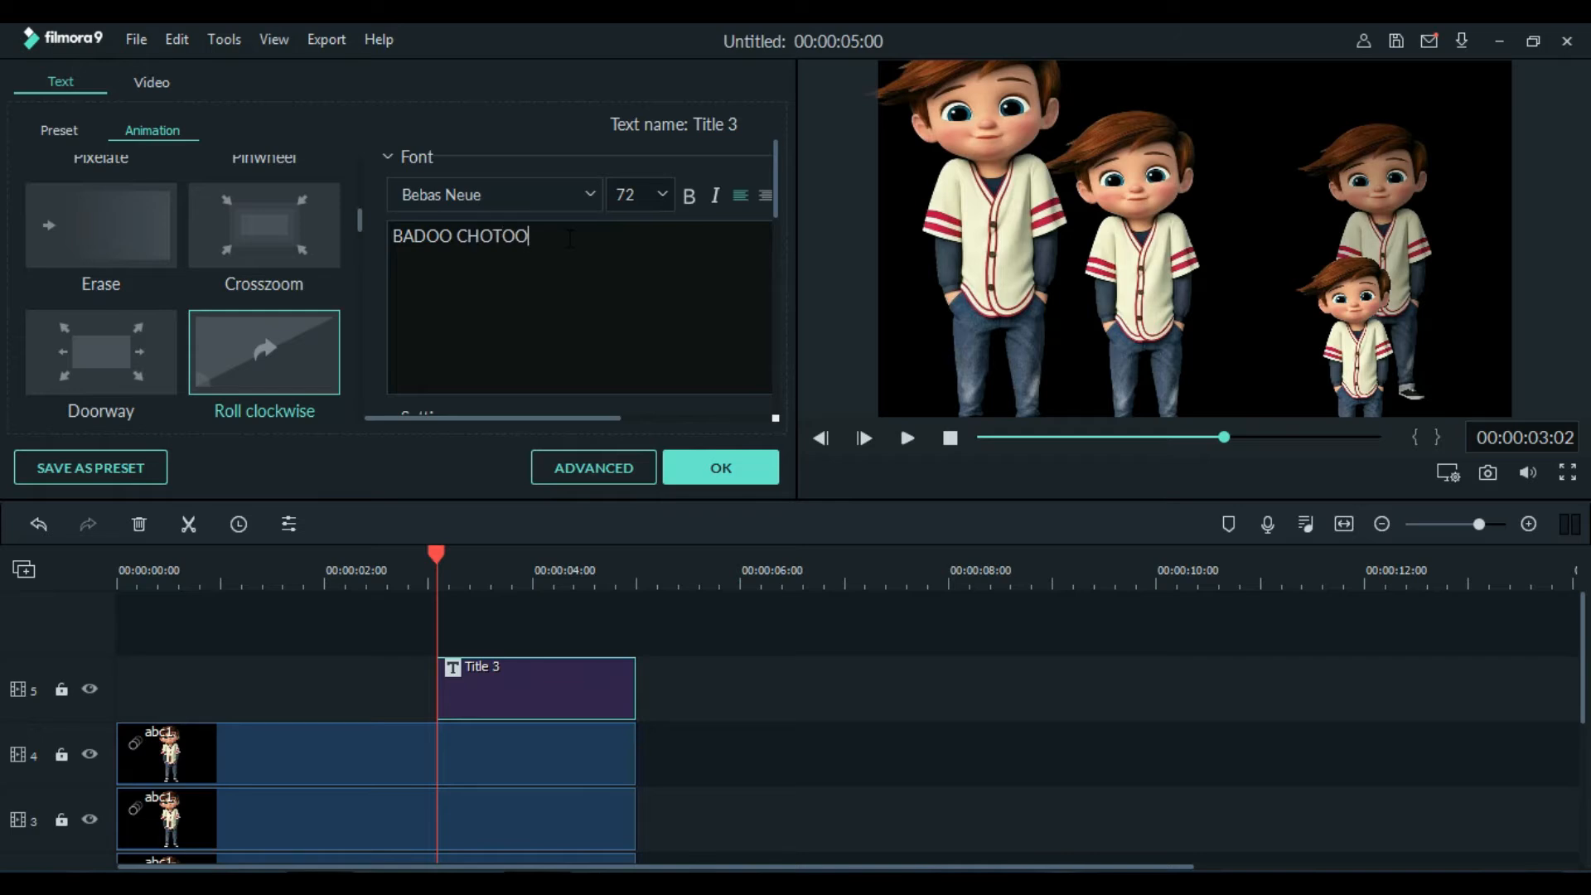
pyautogui.click(708, 470)
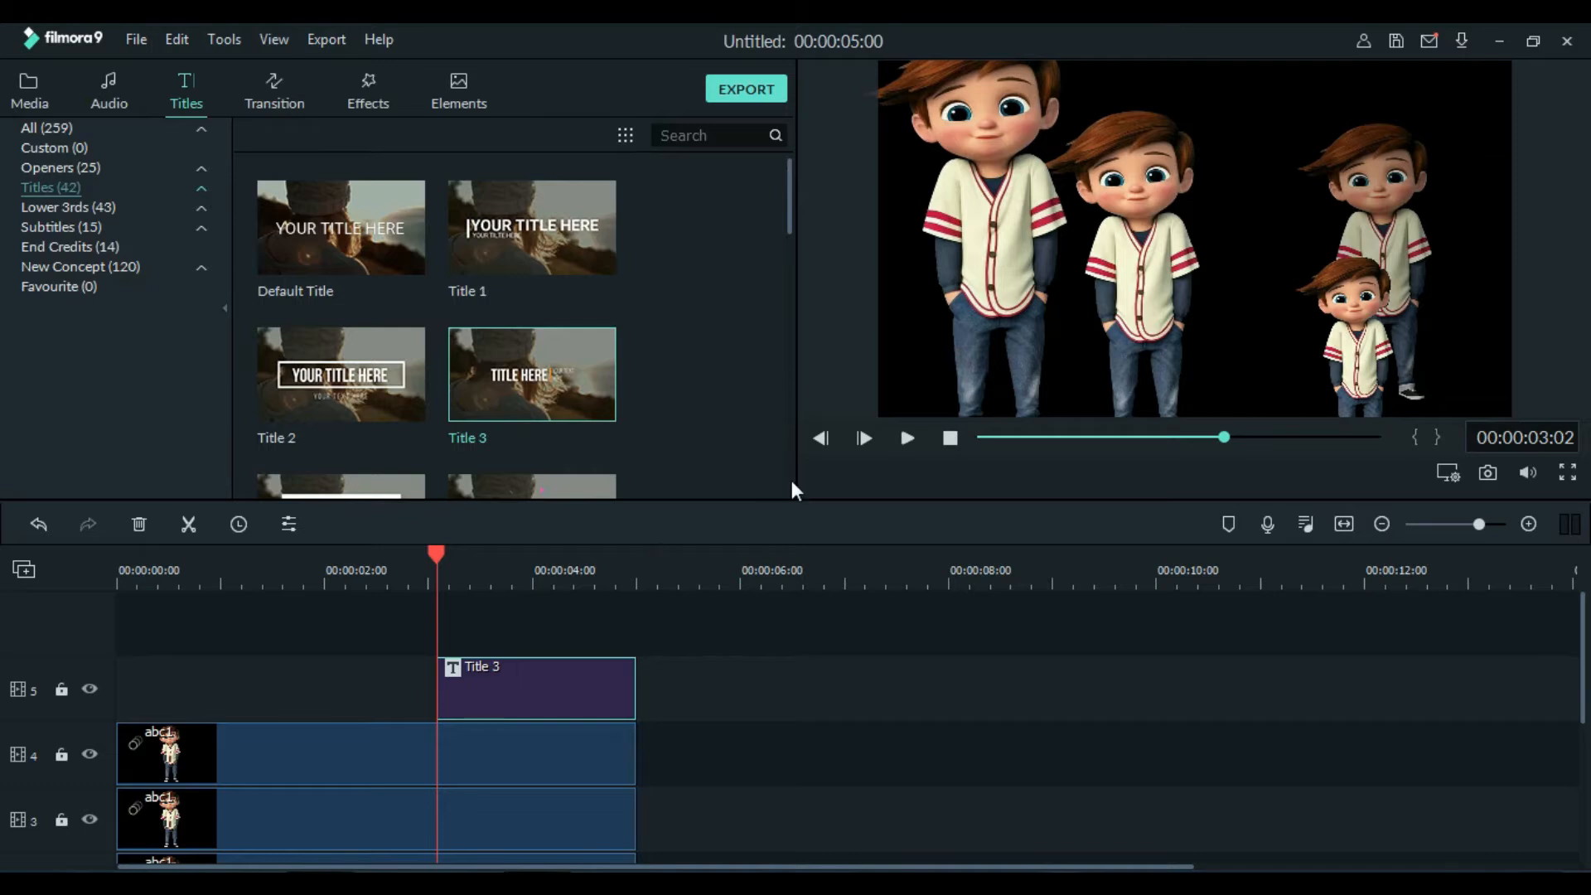
# Show the frame at 00:00:03:17 and move the BADOO CHOTOO text to the top of the picture, above the two smaller boys
pyautogui.moveTo(441, 550); pyautogui.dragTo(499, 555)
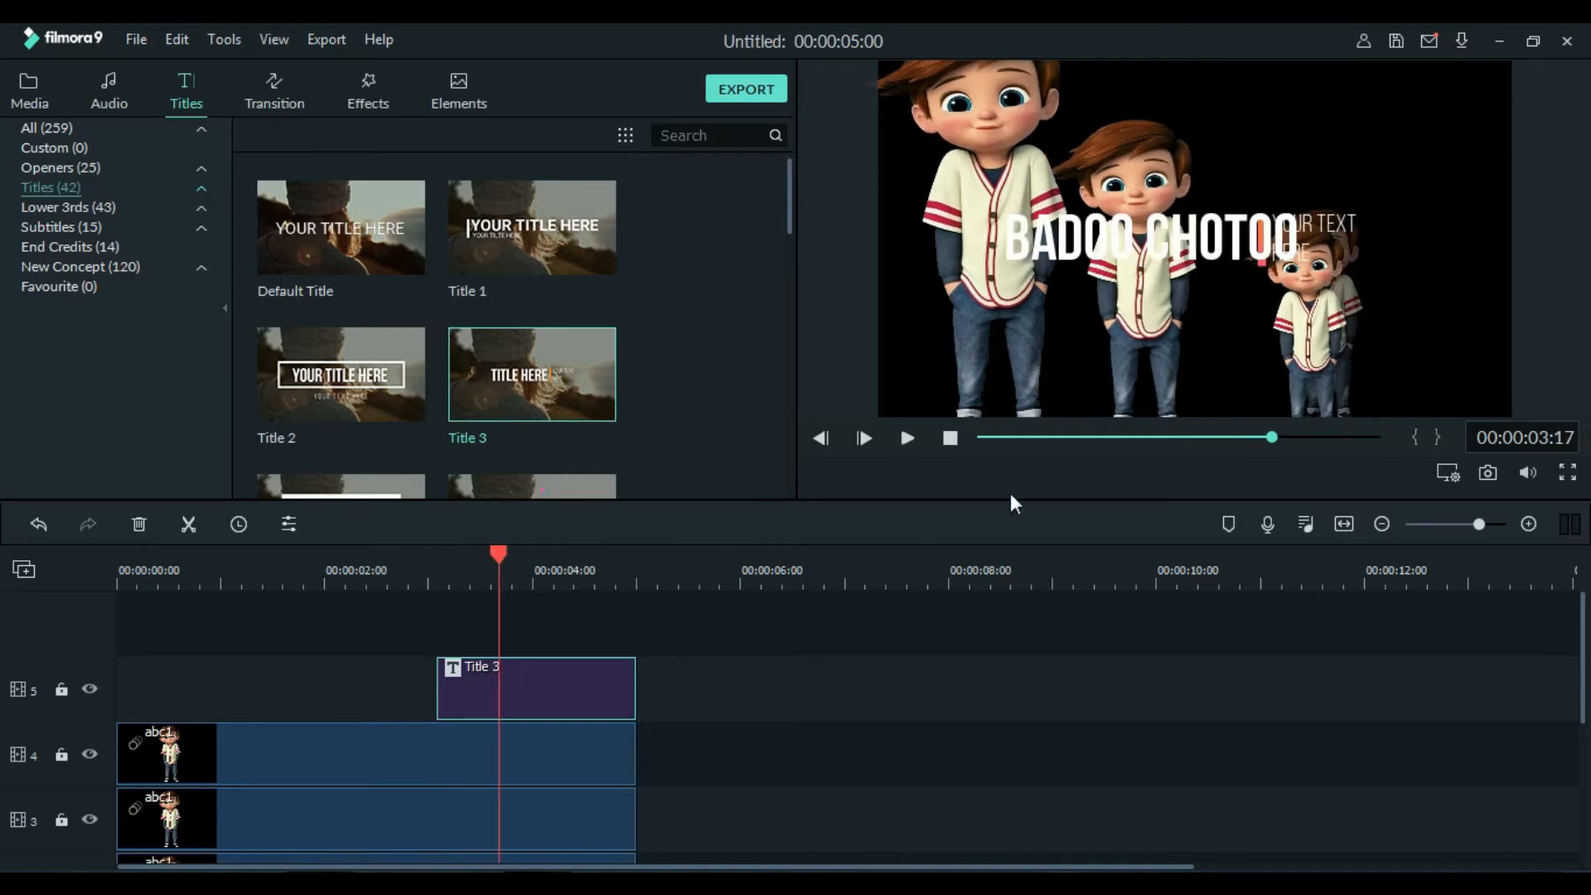
pyautogui.click(1194, 252)
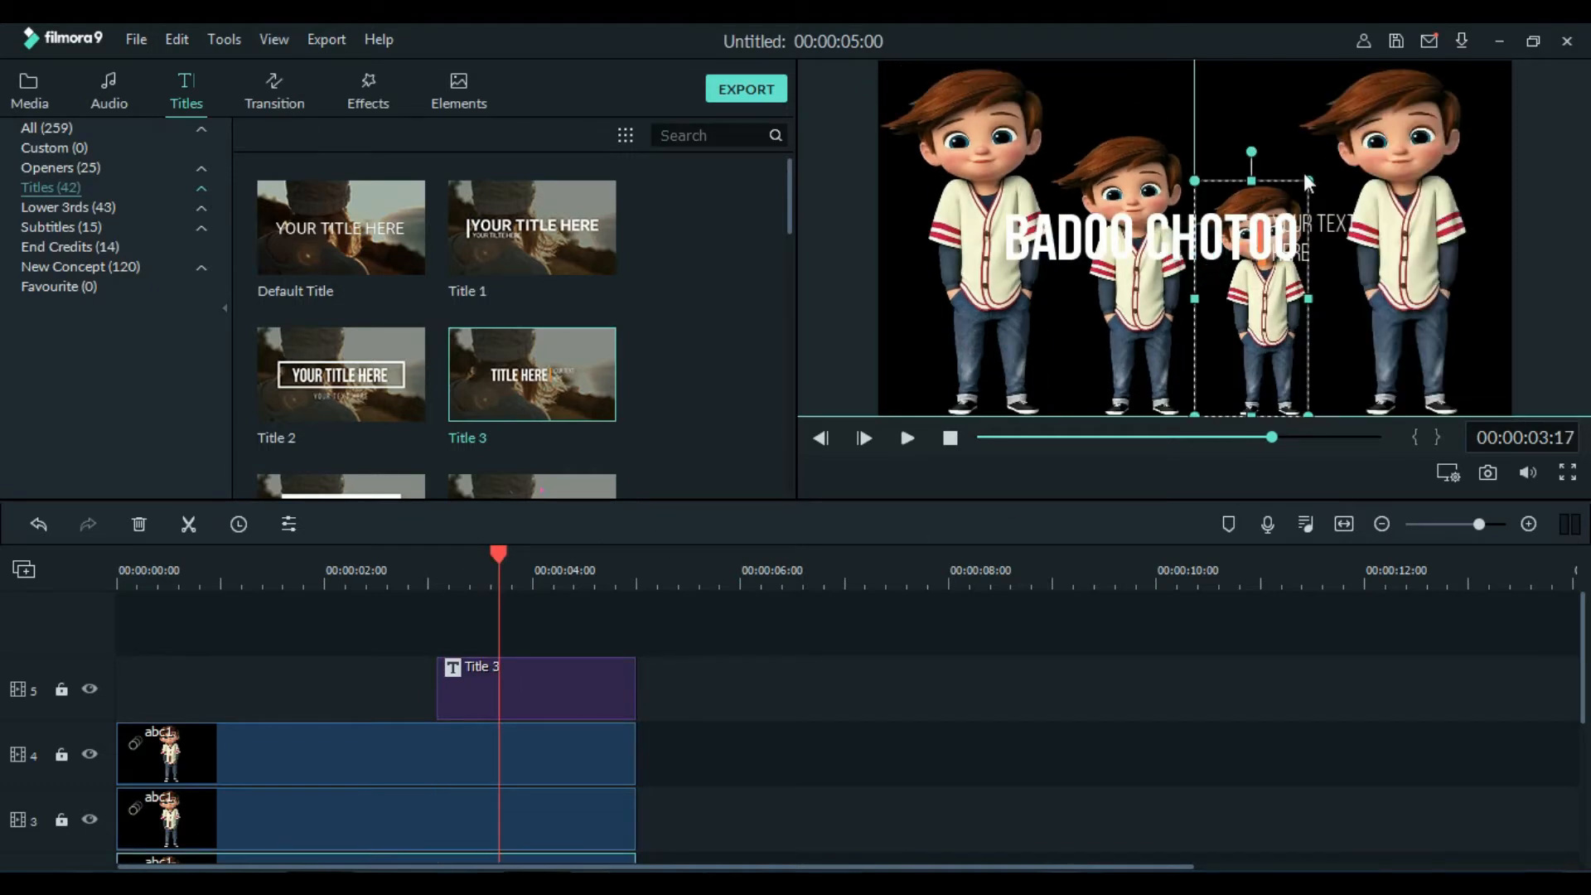
pyautogui.hotkey('ctrl', 'z')
pyautogui.click(1085, 241)
pyautogui.moveTo(1109, 212); pyautogui.dragTo(1120, 139)
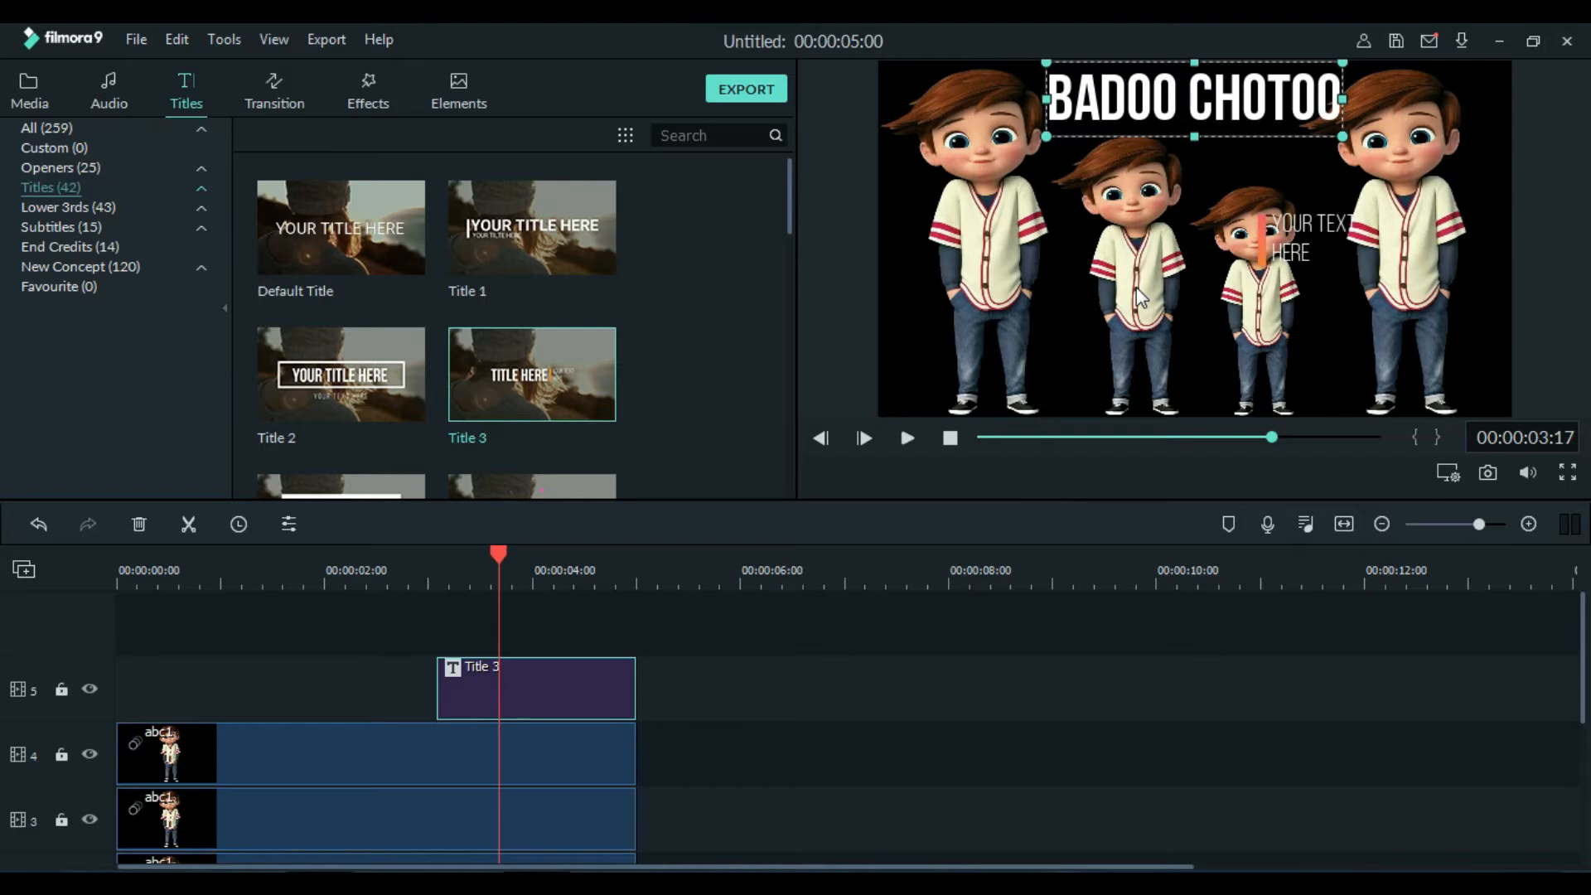
# Play the whole composition from the start in full screen to check the title, and leave the full-screen view
pyautogui.press('Home')
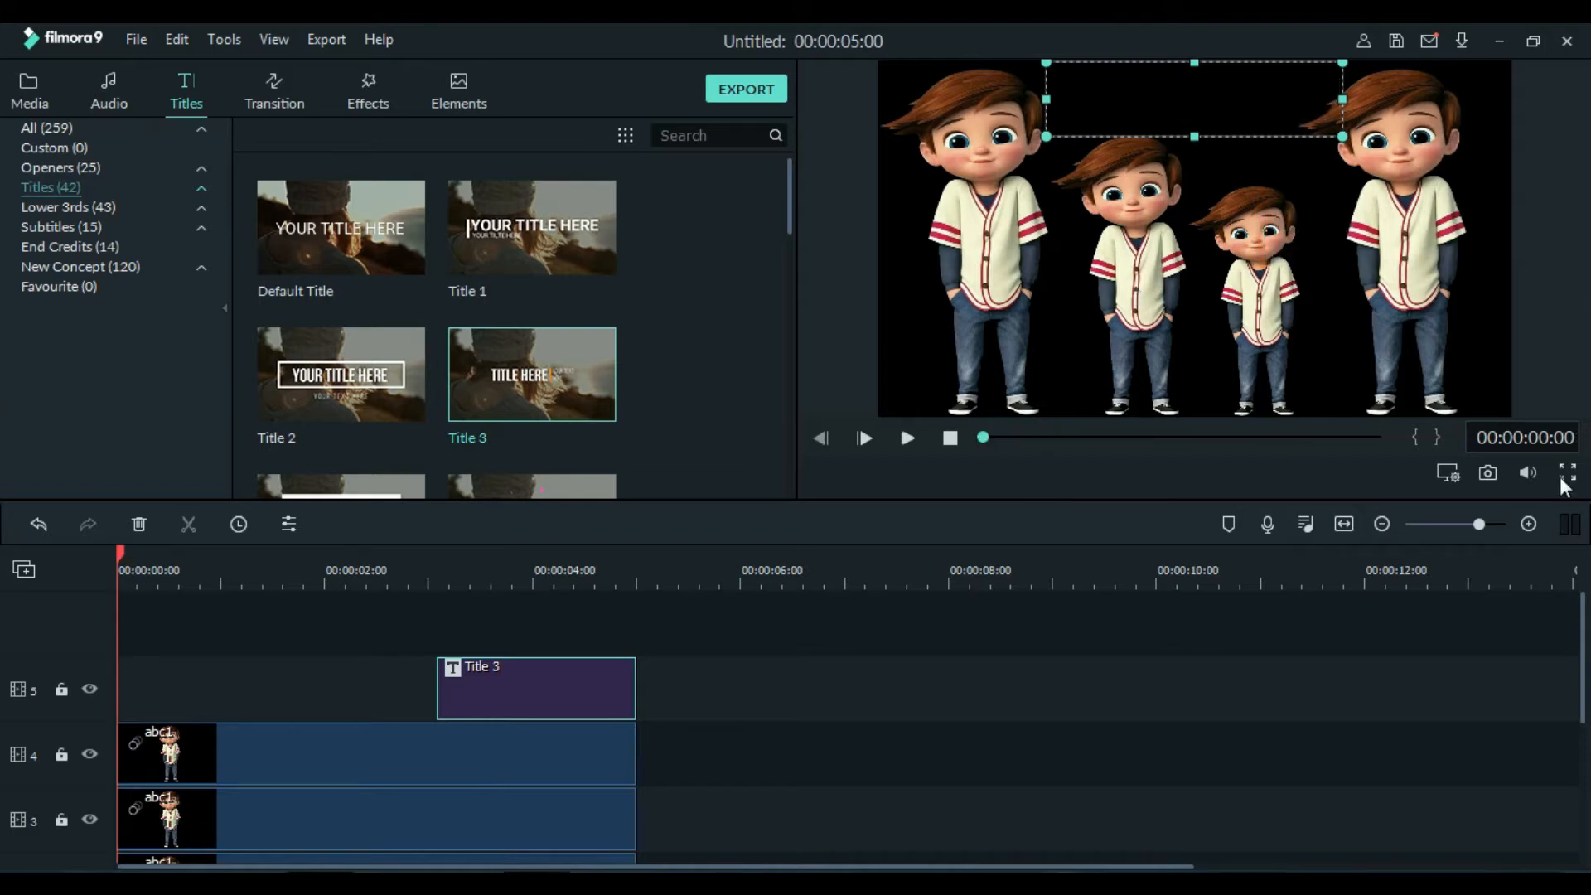
pyautogui.hotkey('alt', 'Return')
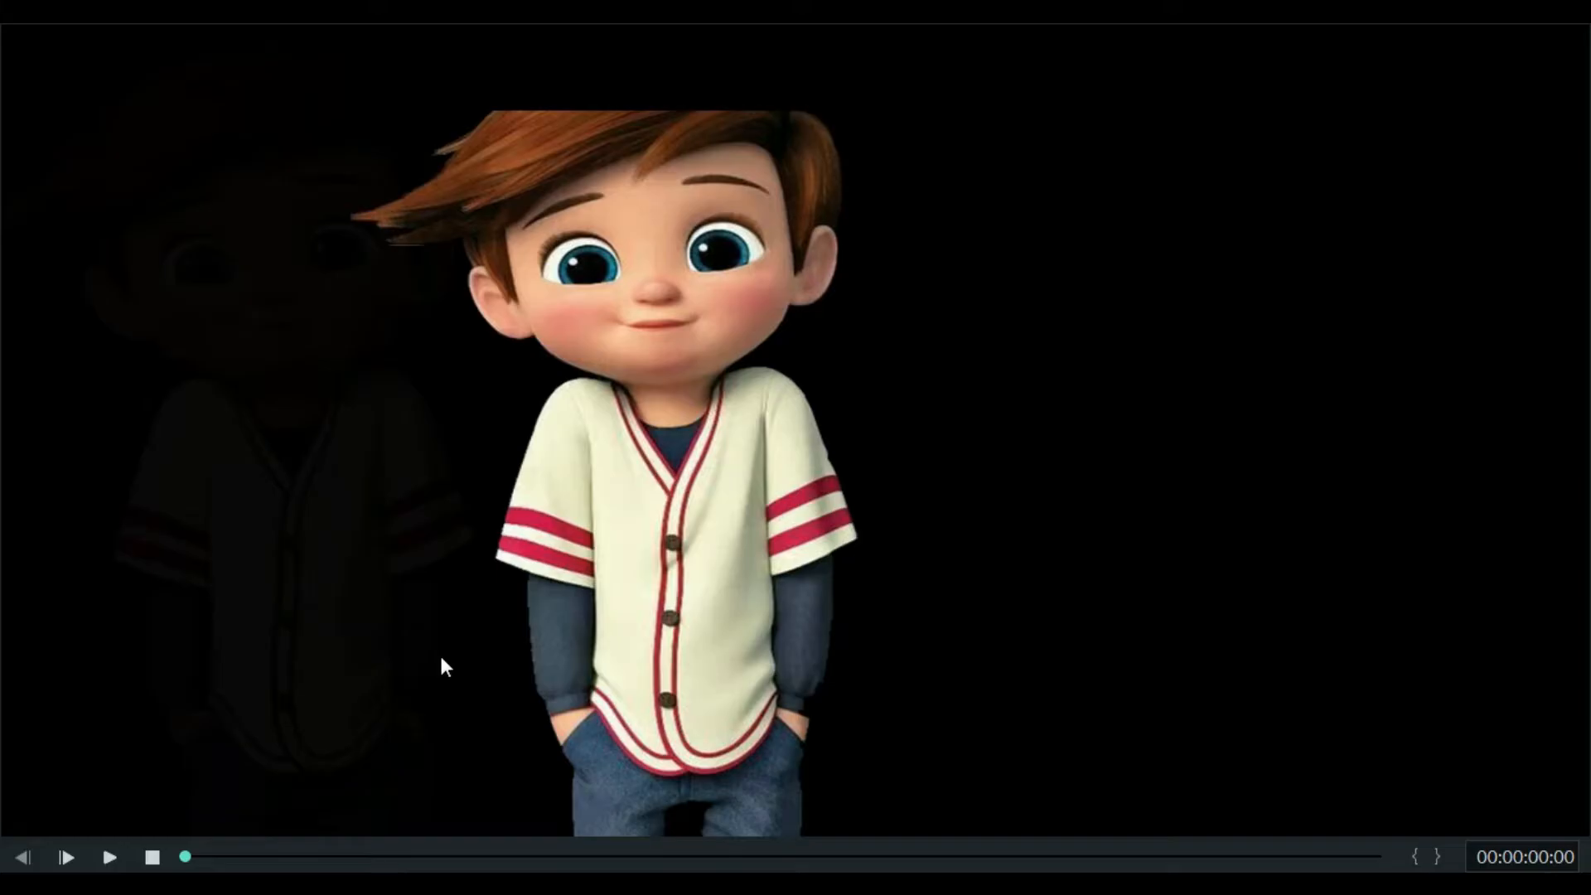
pyautogui.click(110, 857)
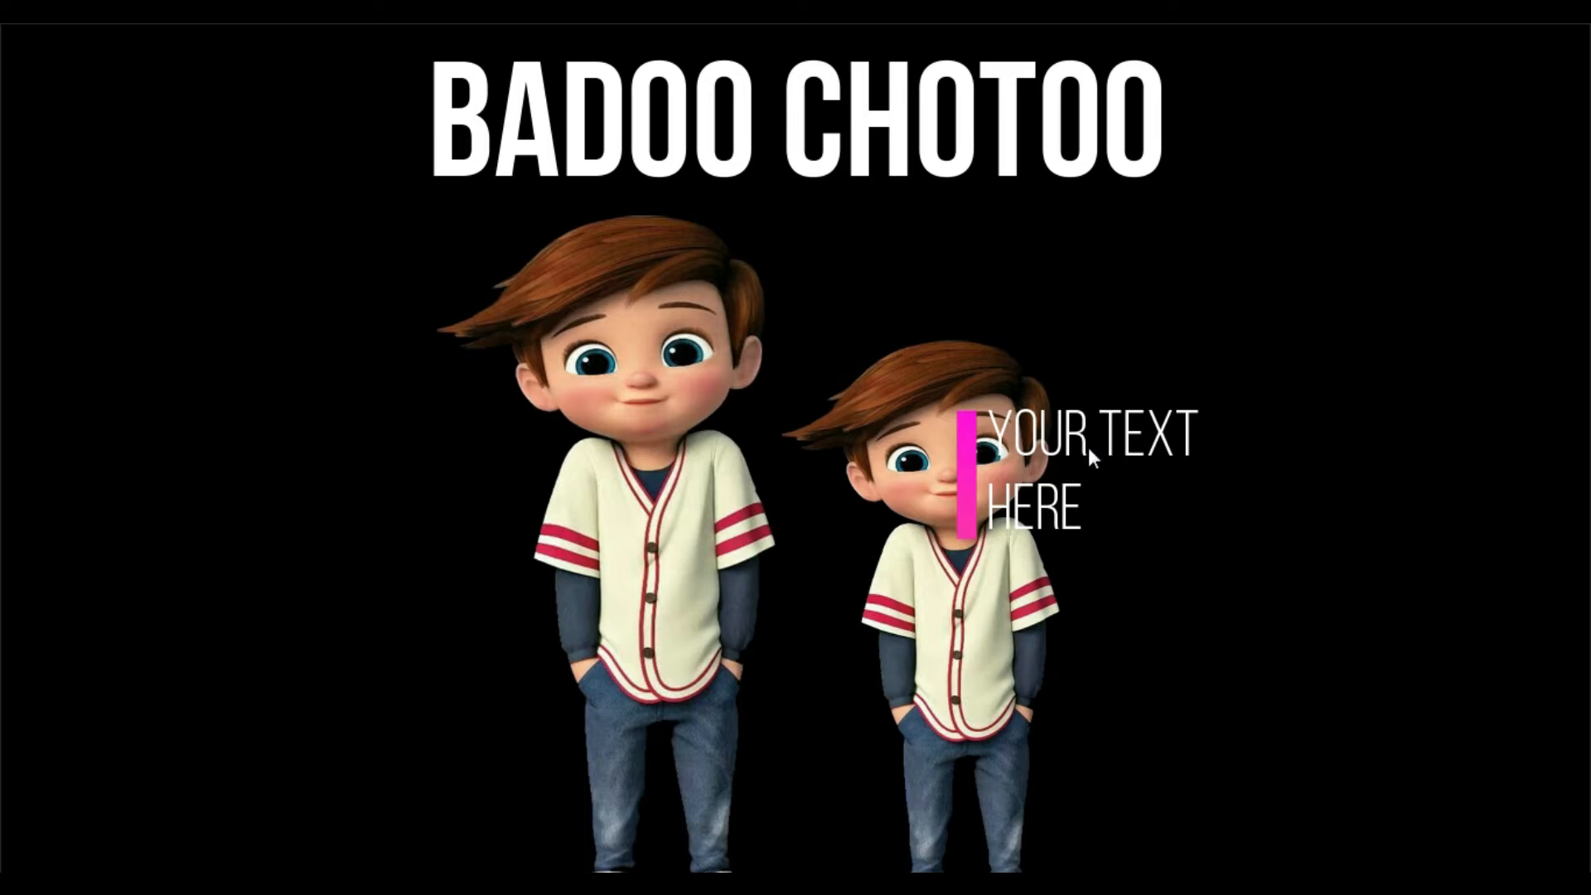
pyautogui.press('Escape')
# Move the YOUR TEXT HERE text and its vertical bar to the lower right corner of the picture, beside the last boy's legs
pyautogui.click(1295, 236)
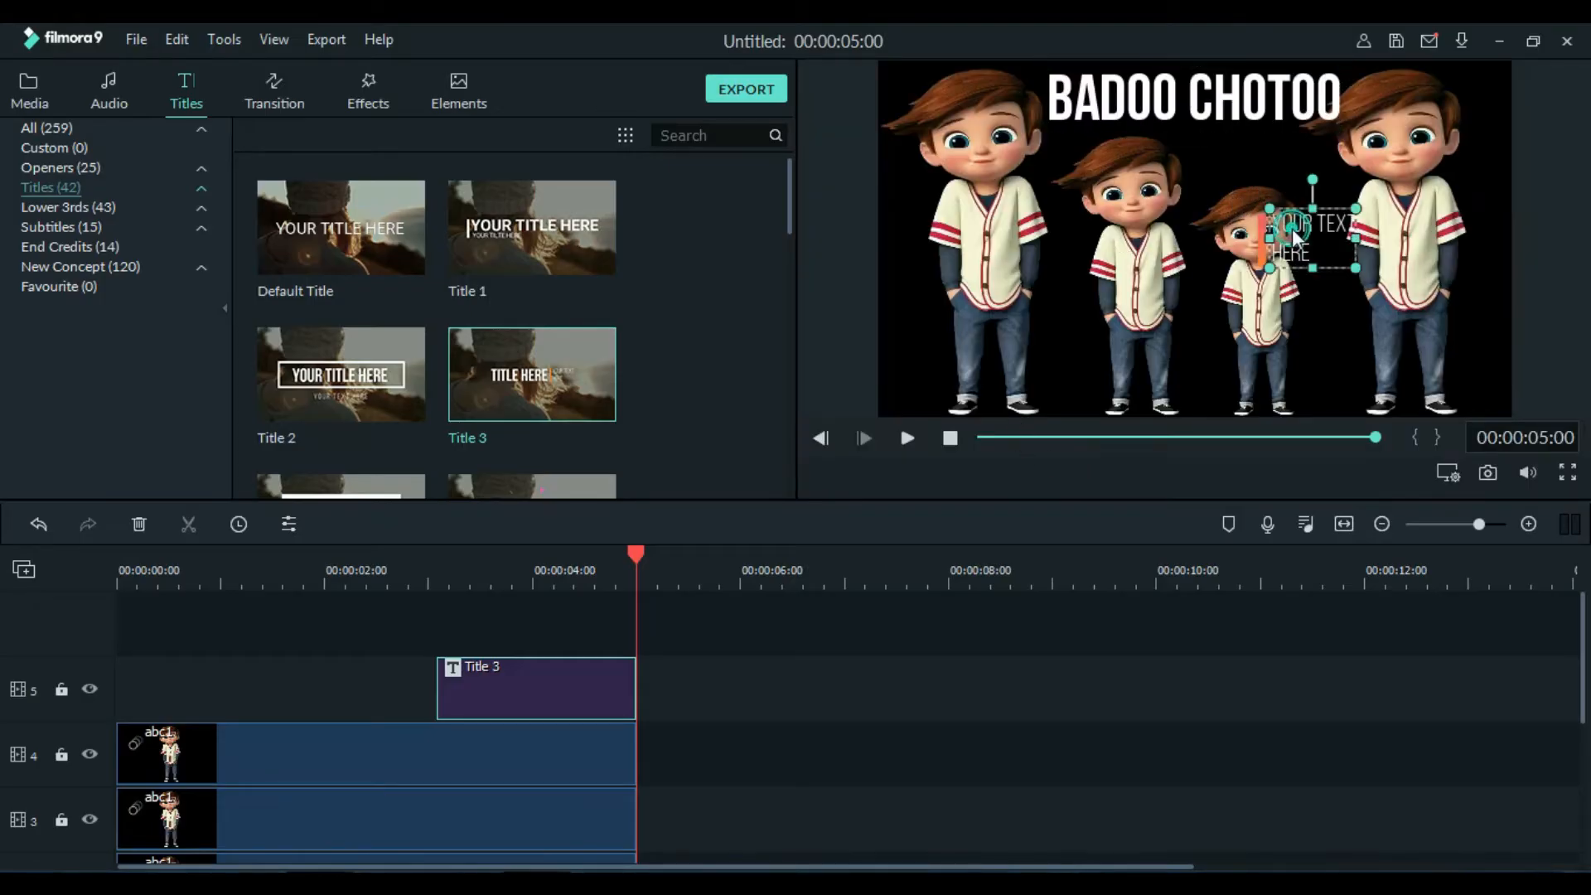
pyautogui.click(1314, 213)
pyautogui.click(1337, 222)
pyautogui.moveTo(1336, 224); pyautogui.dragTo(1481, 340)
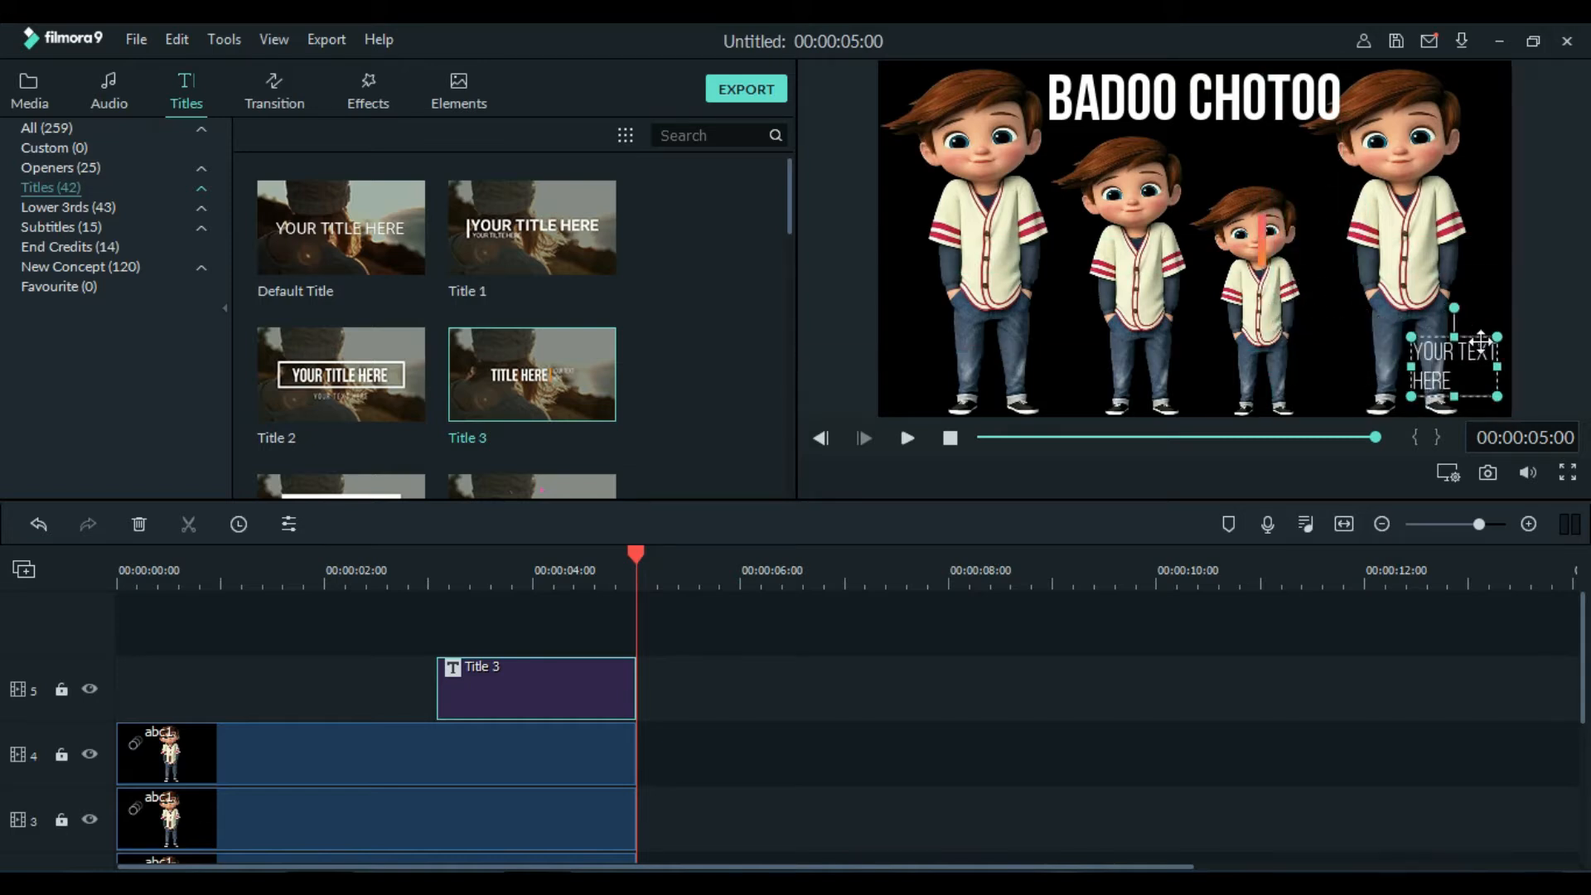
pyautogui.click(1263, 250)
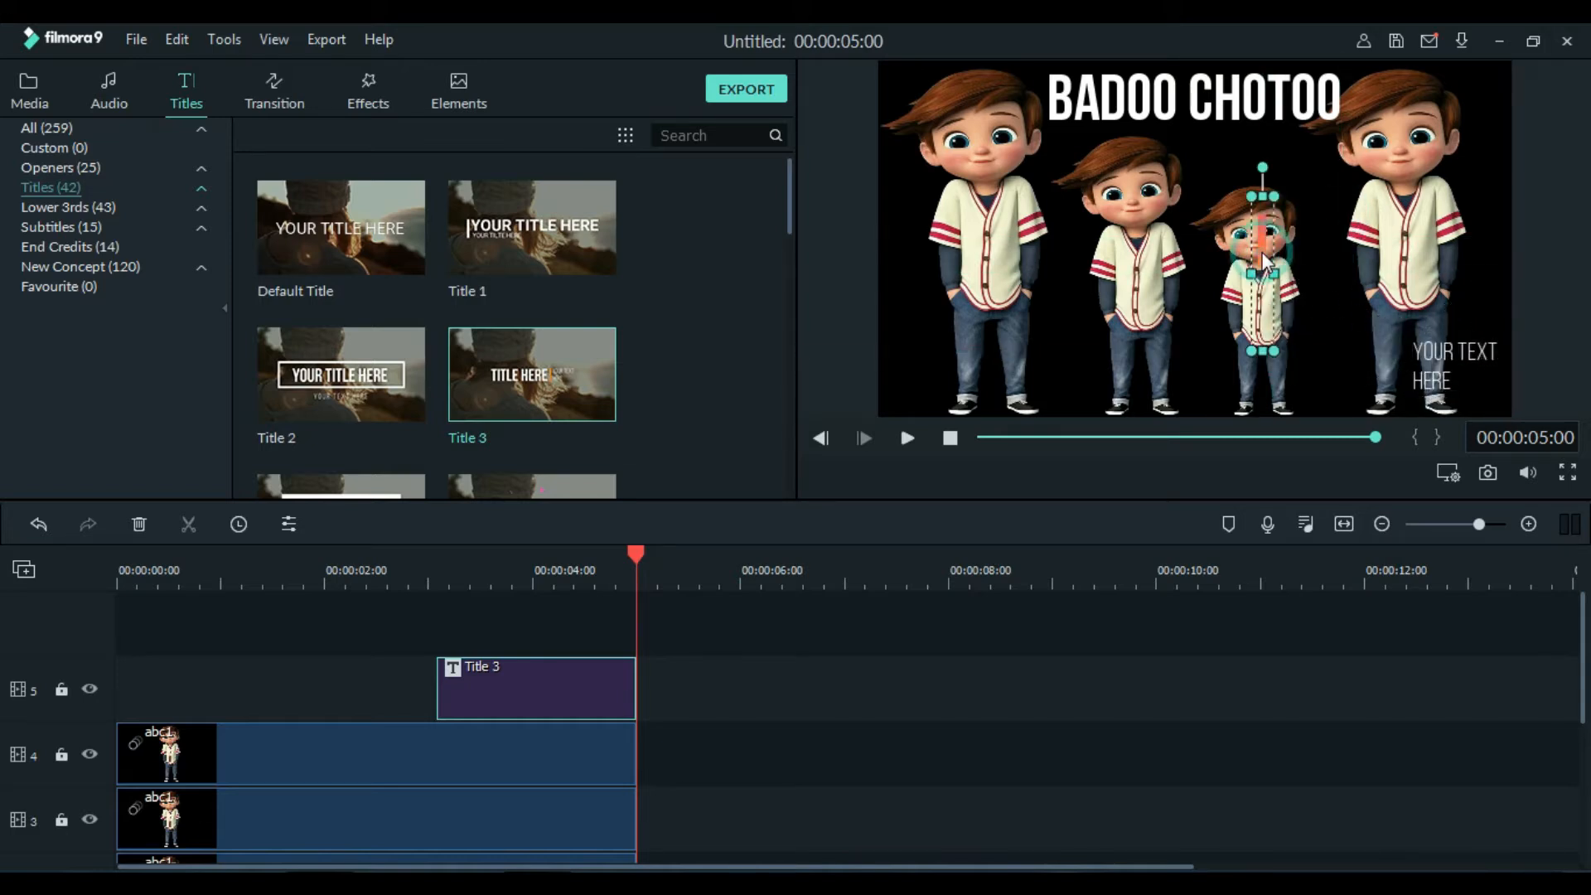
pyautogui.moveTo(1276, 256); pyautogui.dragTo(1418, 370)
# Delete the YOUR TEXT HERE text and the orange vertical bar from Title 3 in the advanced text editor and apply the changes
pyautogui.click(1453, 353)
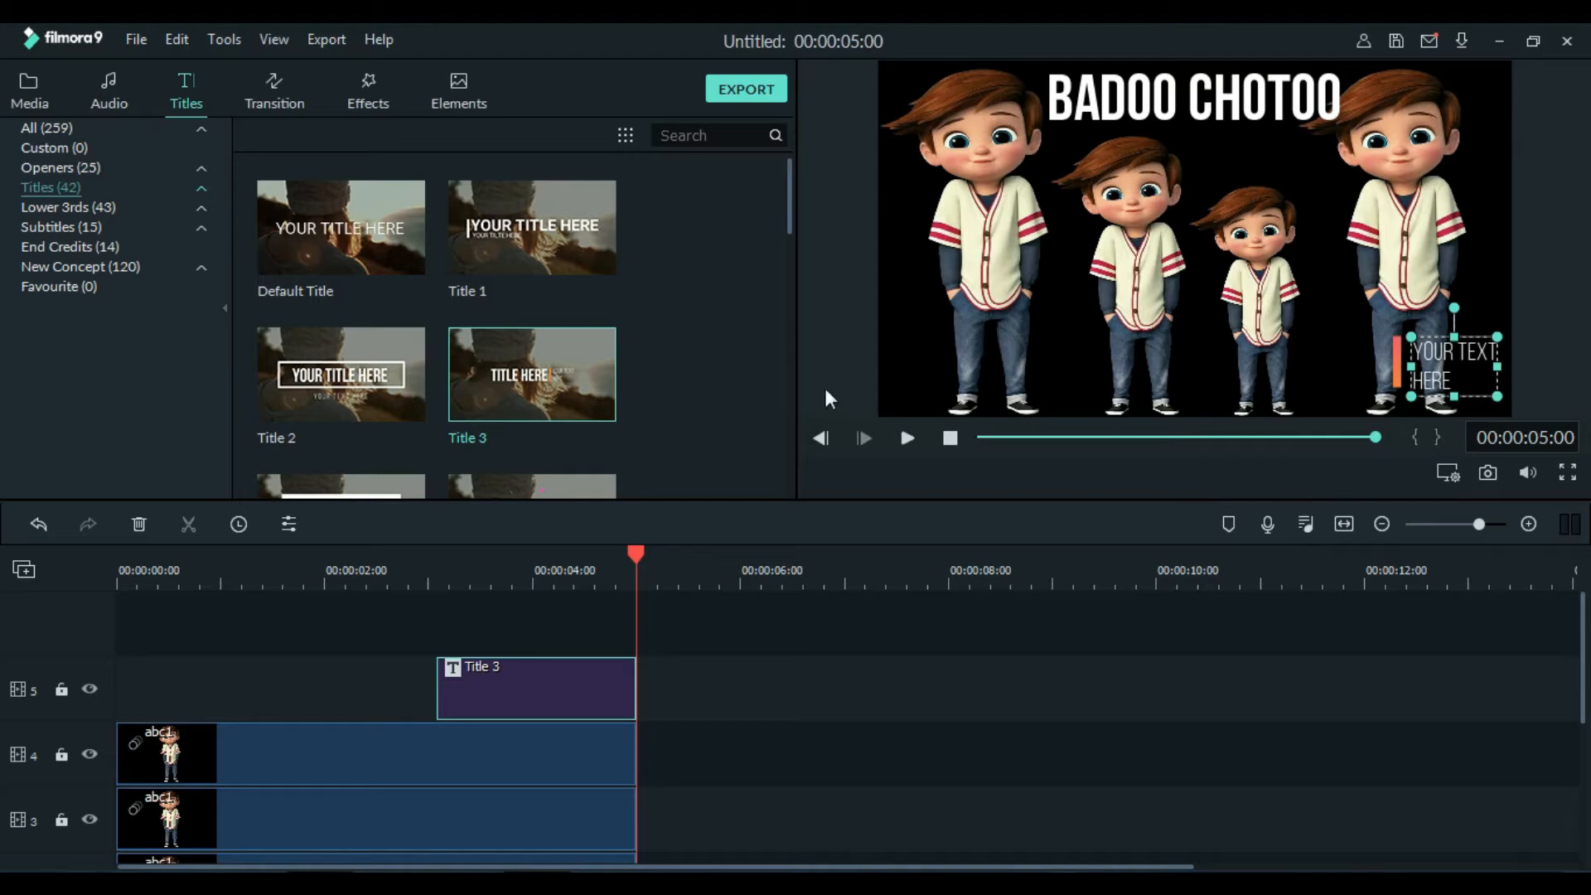
pyautogui.click(287, 528)
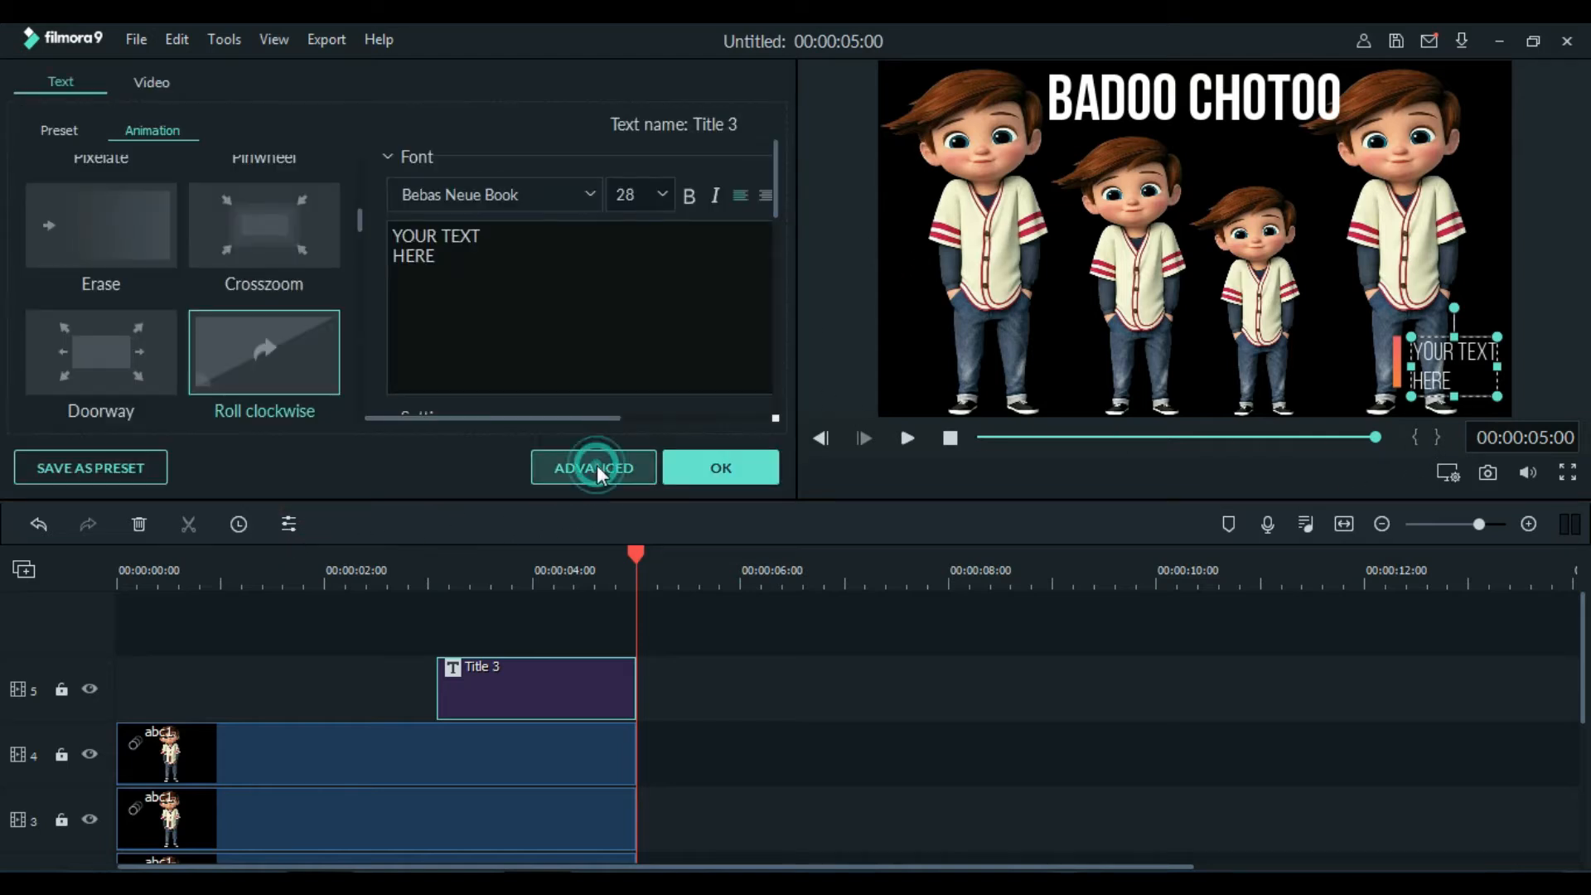
pyautogui.click(596, 467)
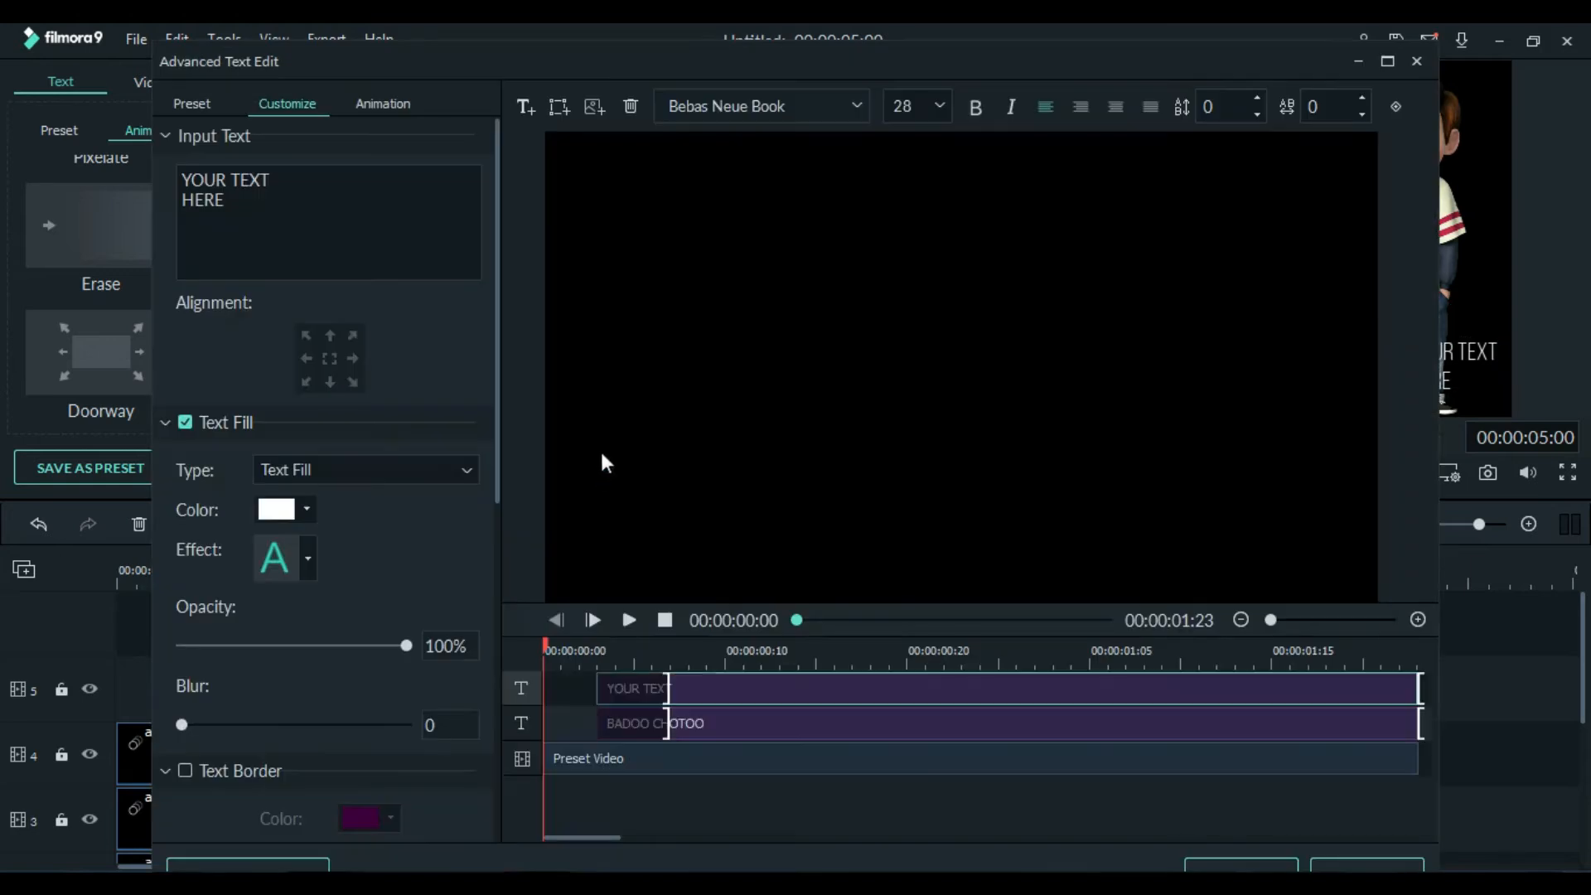
pyautogui.click(633, 106)
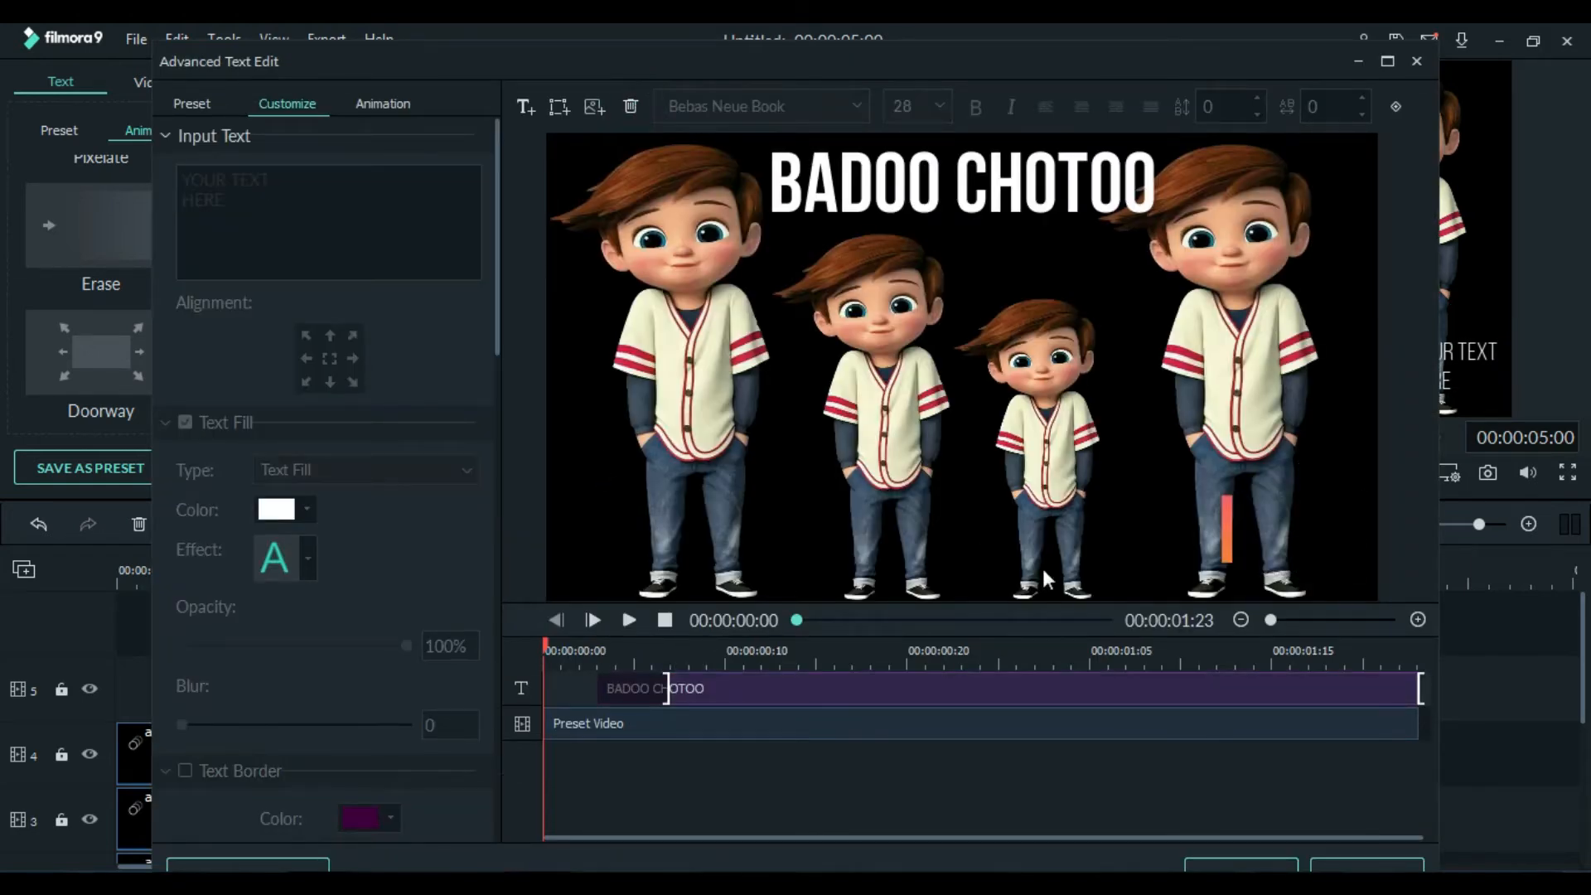
pyautogui.click(1225, 528)
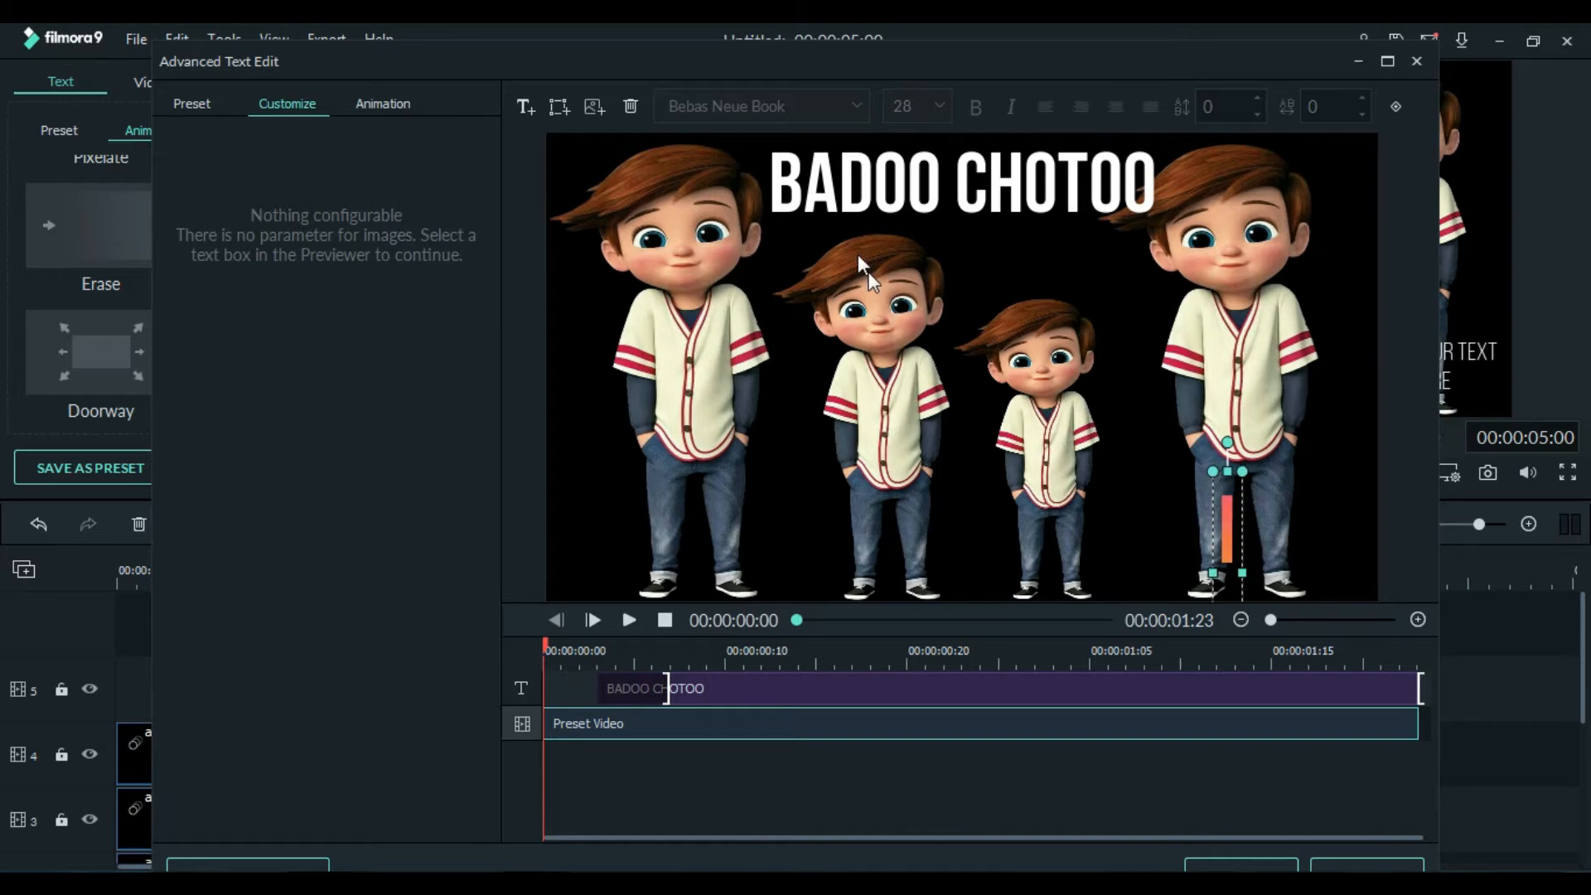
pyautogui.click(626, 105)
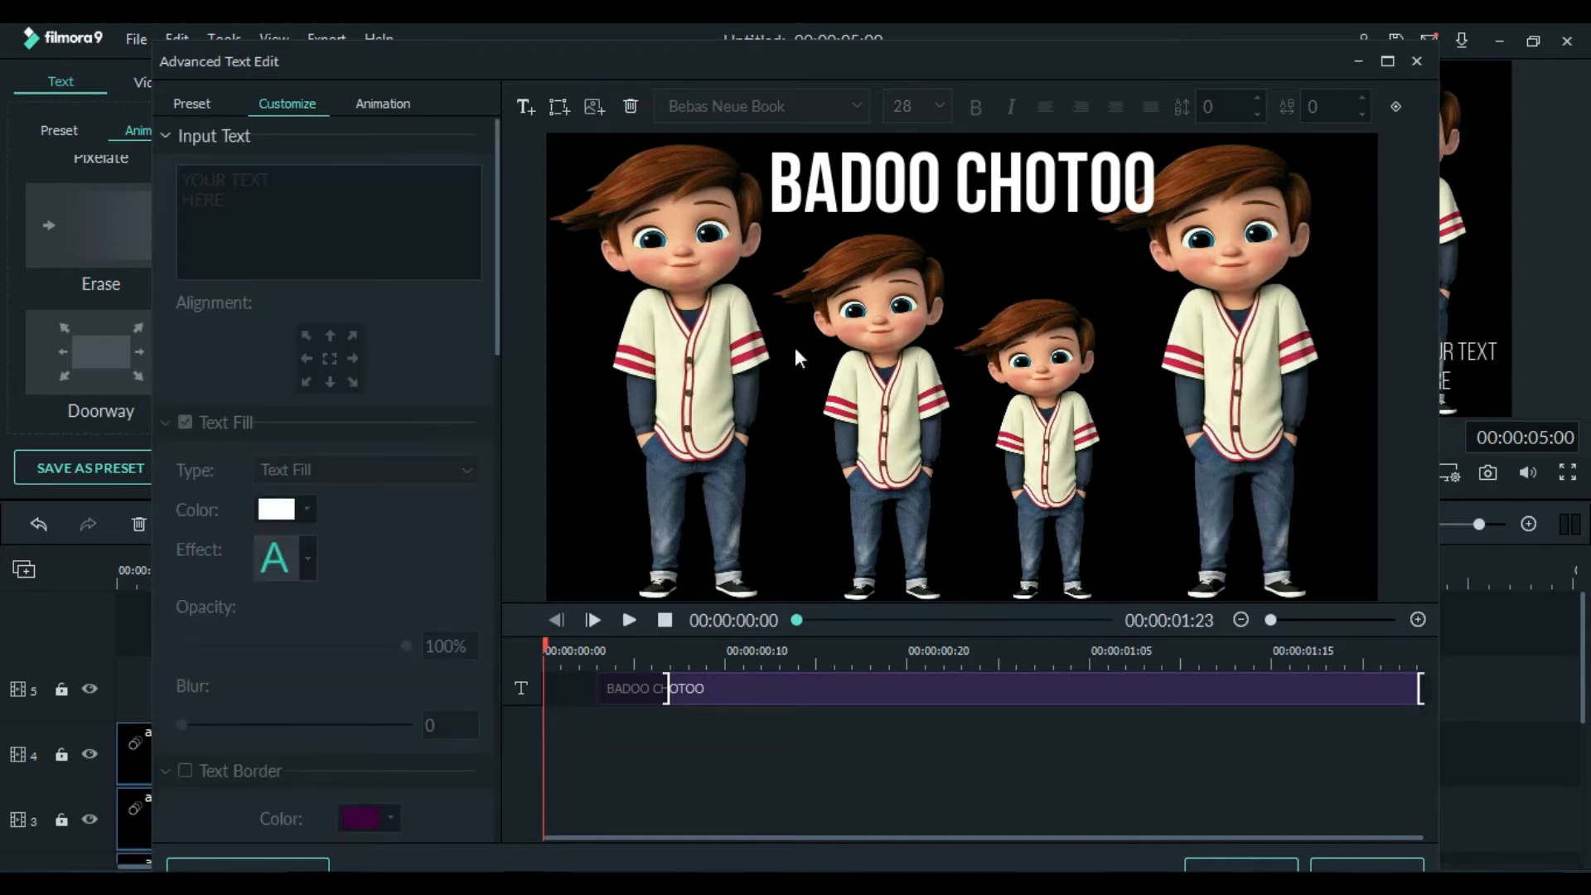
pyautogui.click(1278, 863)
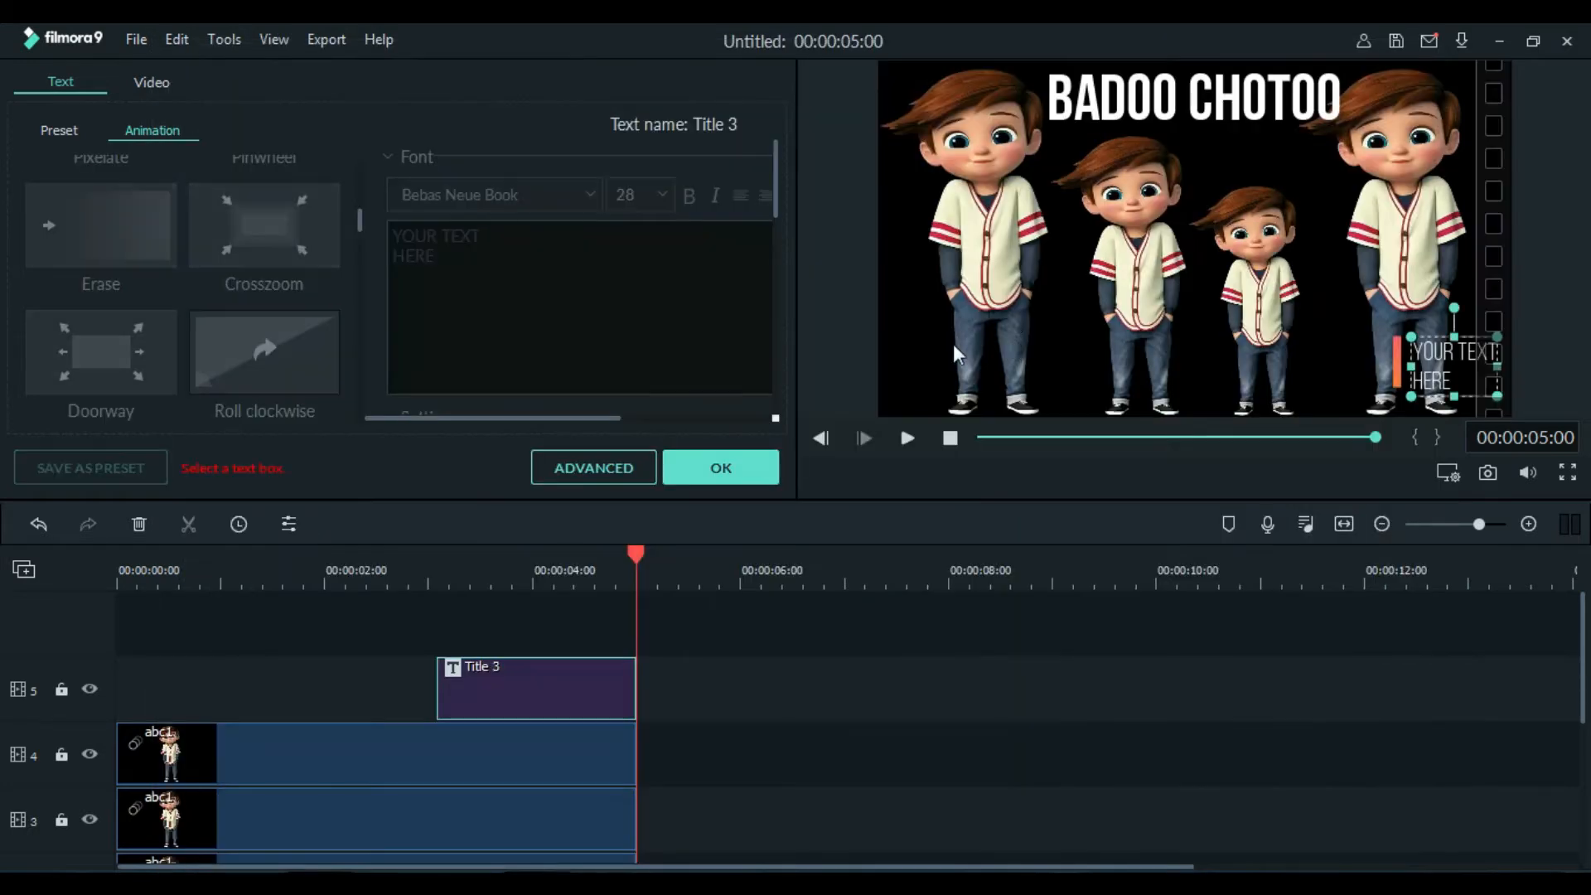
pyautogui.click(717, 465)
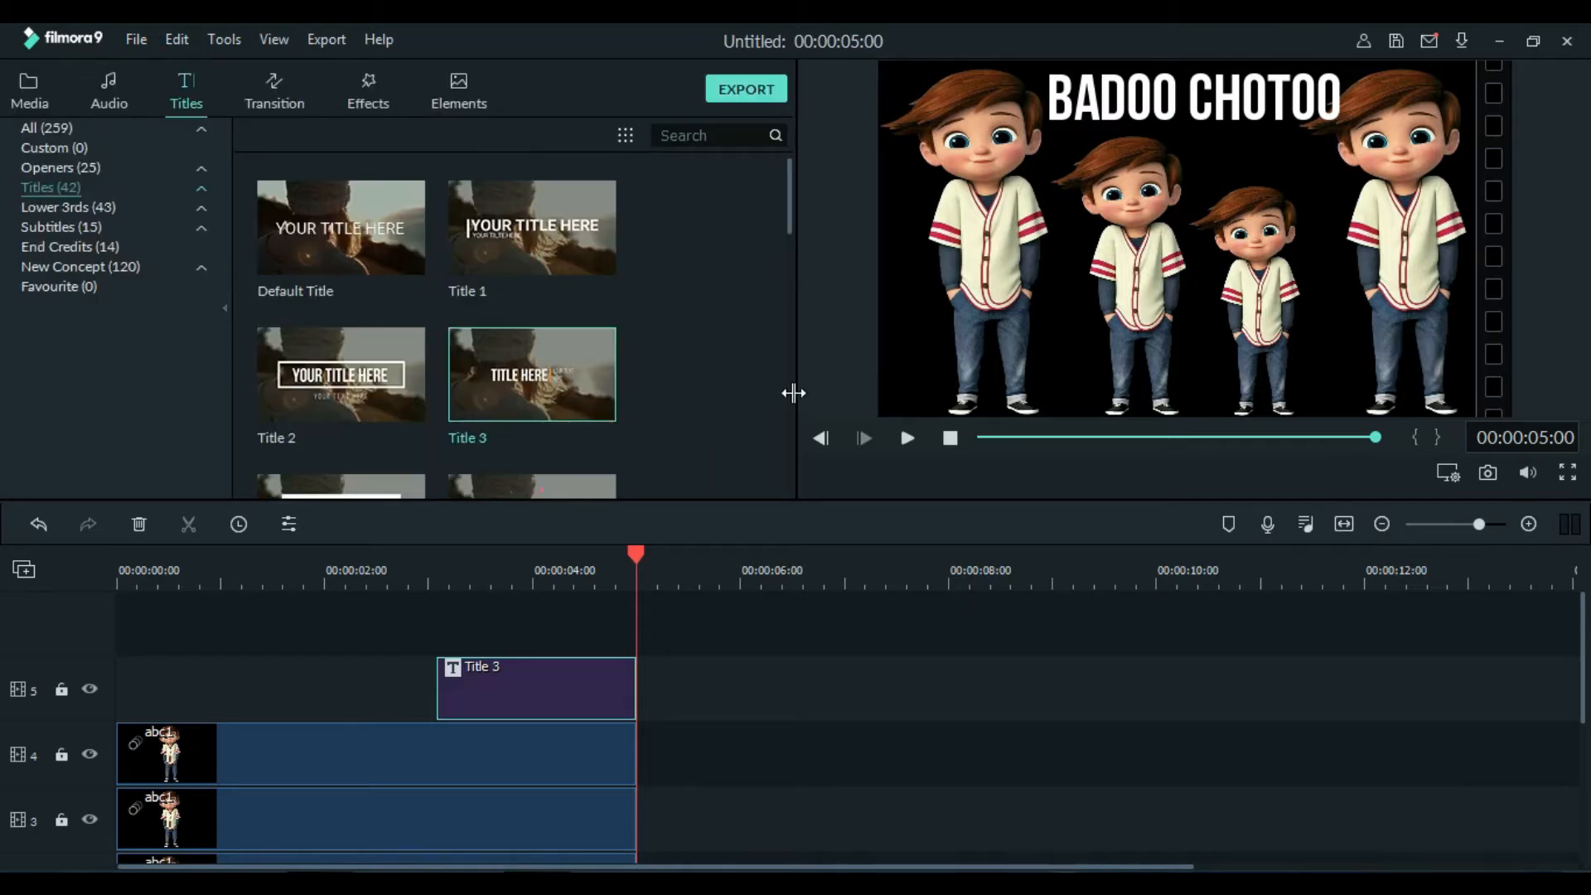
# Add the Bokeh 7 effect at the start of track 6, above the Title 3 clip
pyautogui.click(750, 87)
pyautogui.press('Escape')
pyautogui.click(356, 106)
pyautogui.moveTo(577, 257); pyautogui.dragTo(81, 654)
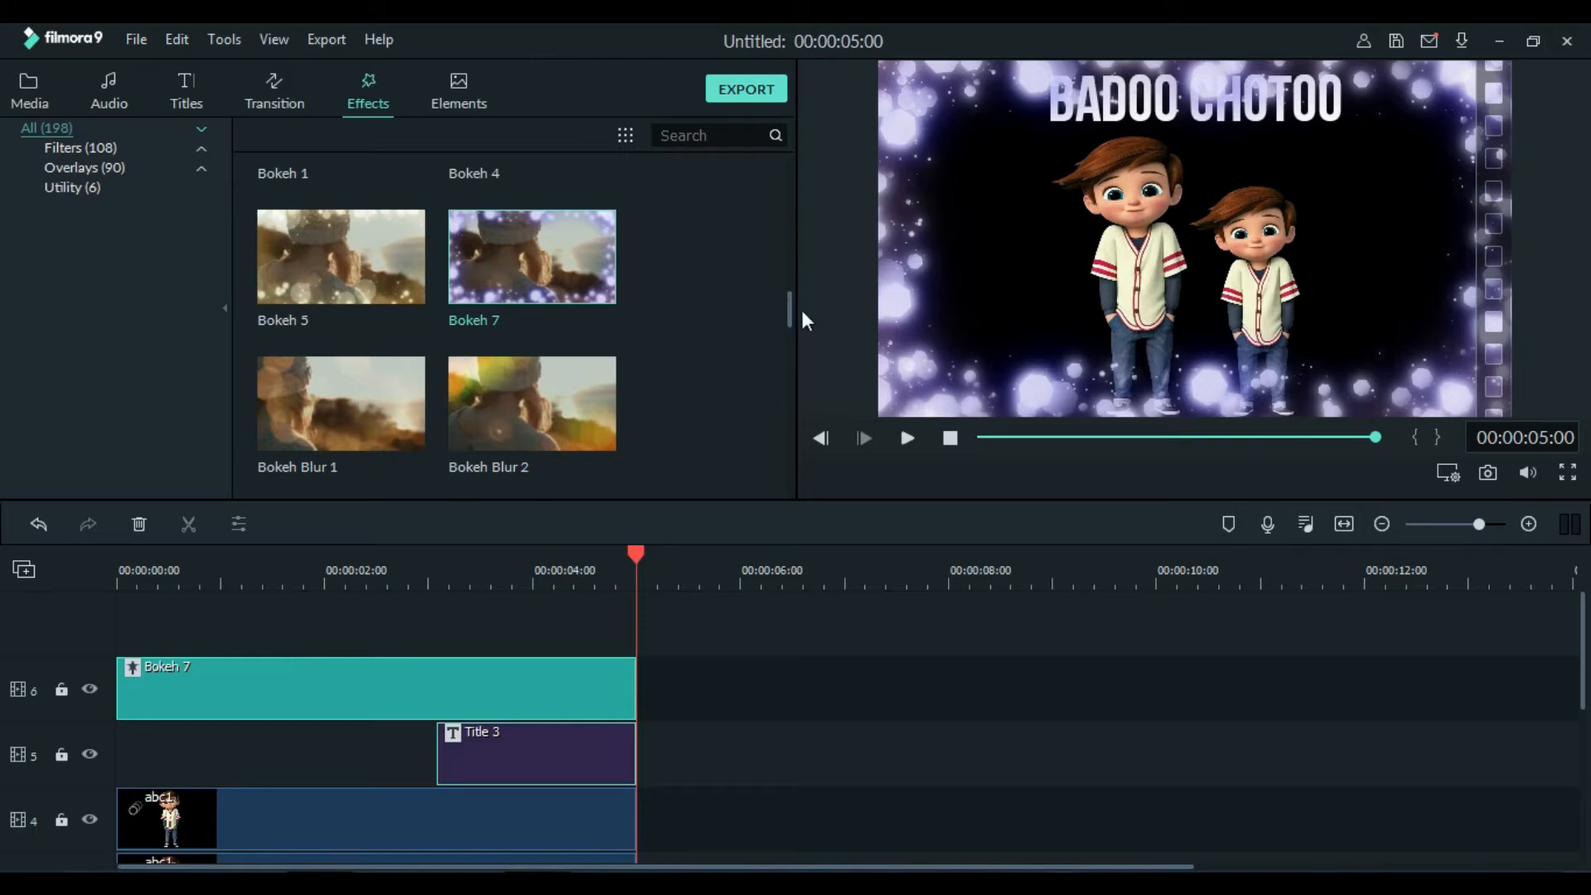
# Download the Warm Glow effect from the end of the effects library and preview it
pyautogui.moveTo(791, 315); pyautogui.dragTo(773, 512)
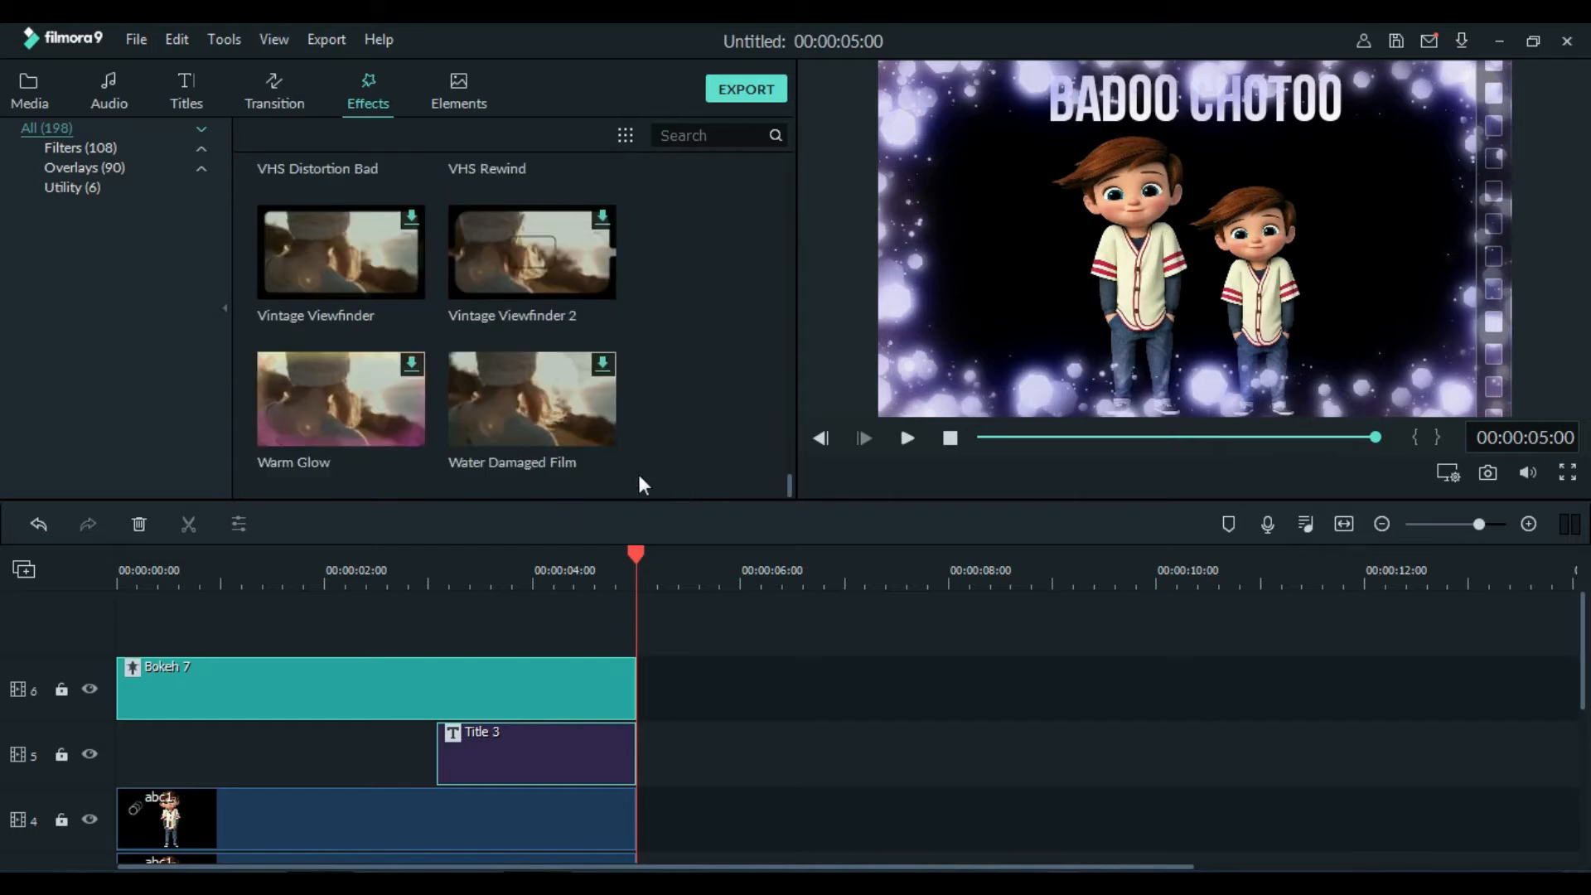
pyautogui.click(414, 414)
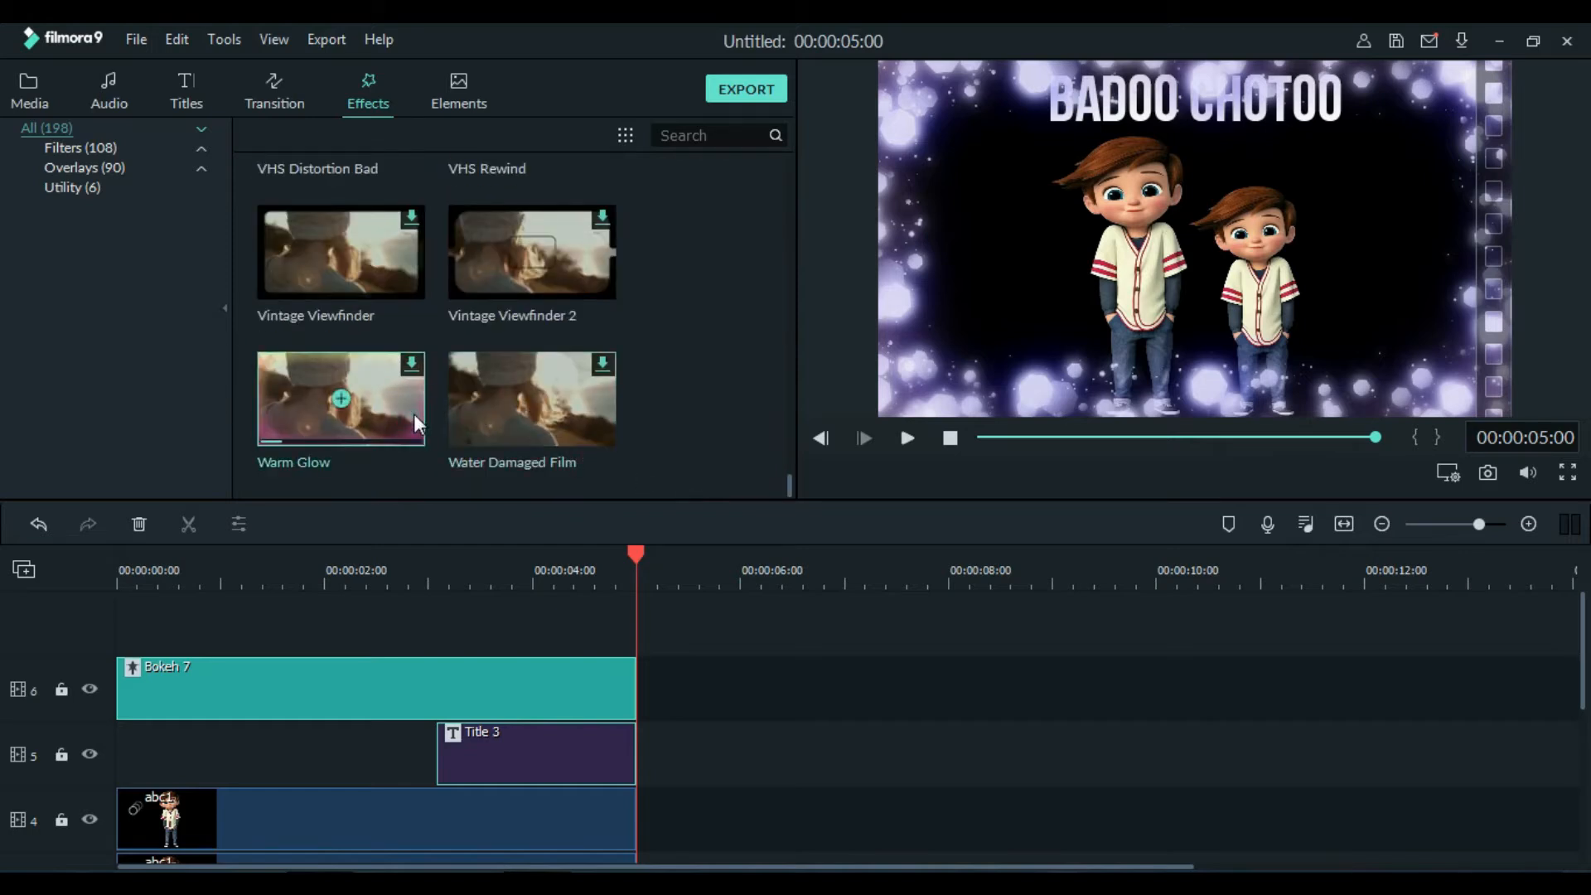
pyautogui.click(415, 415)
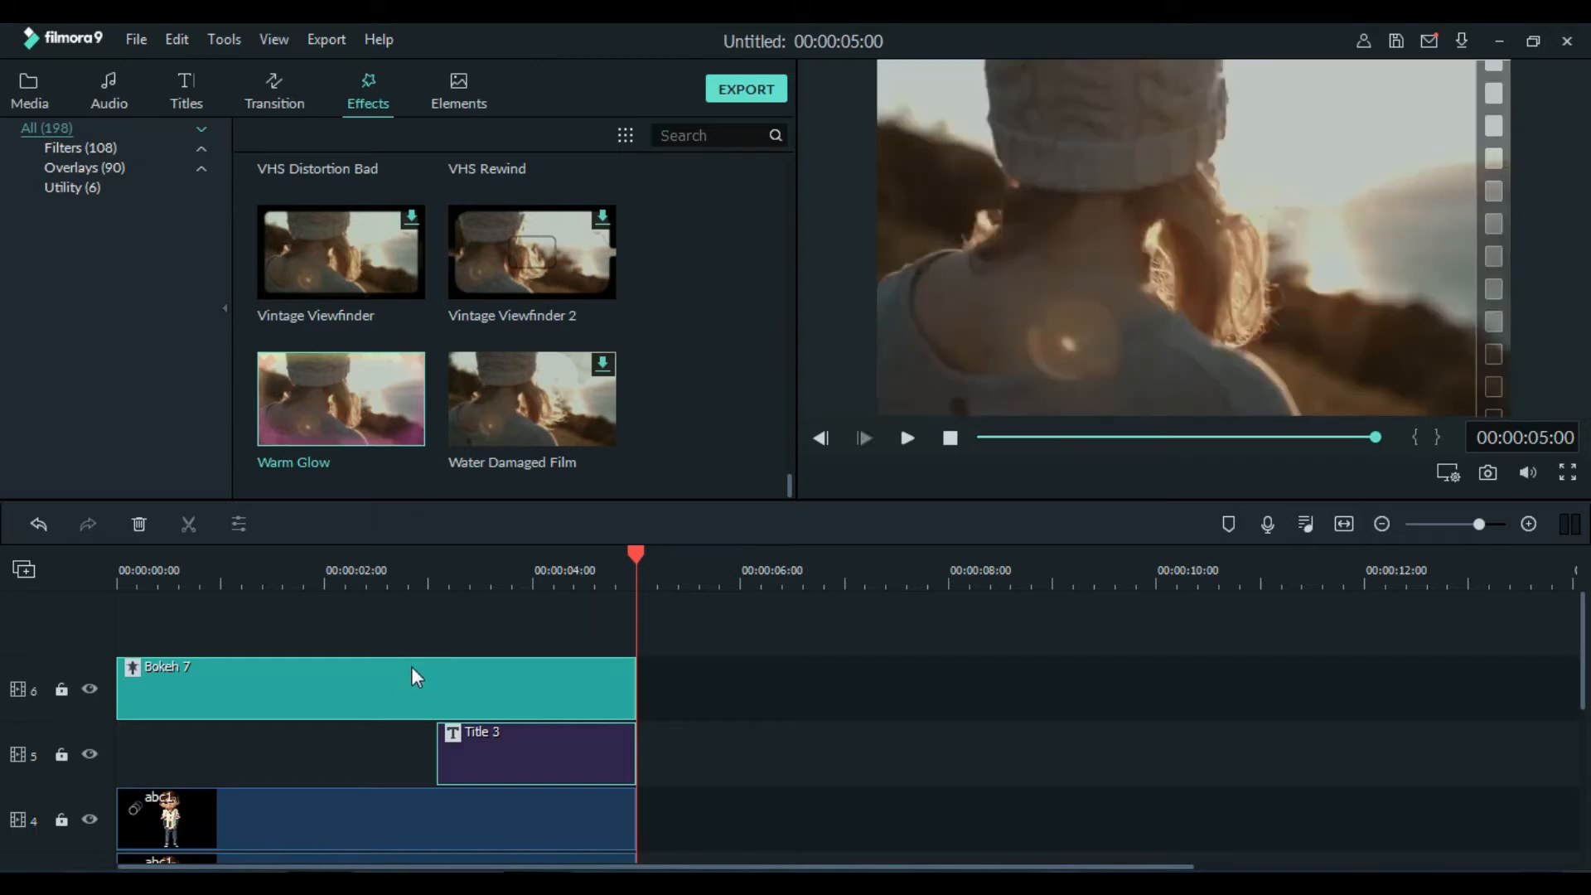
# Try to delete the Bokeh 7 clip from track 6 and undo each deletion
pyautogui.press('Delete')
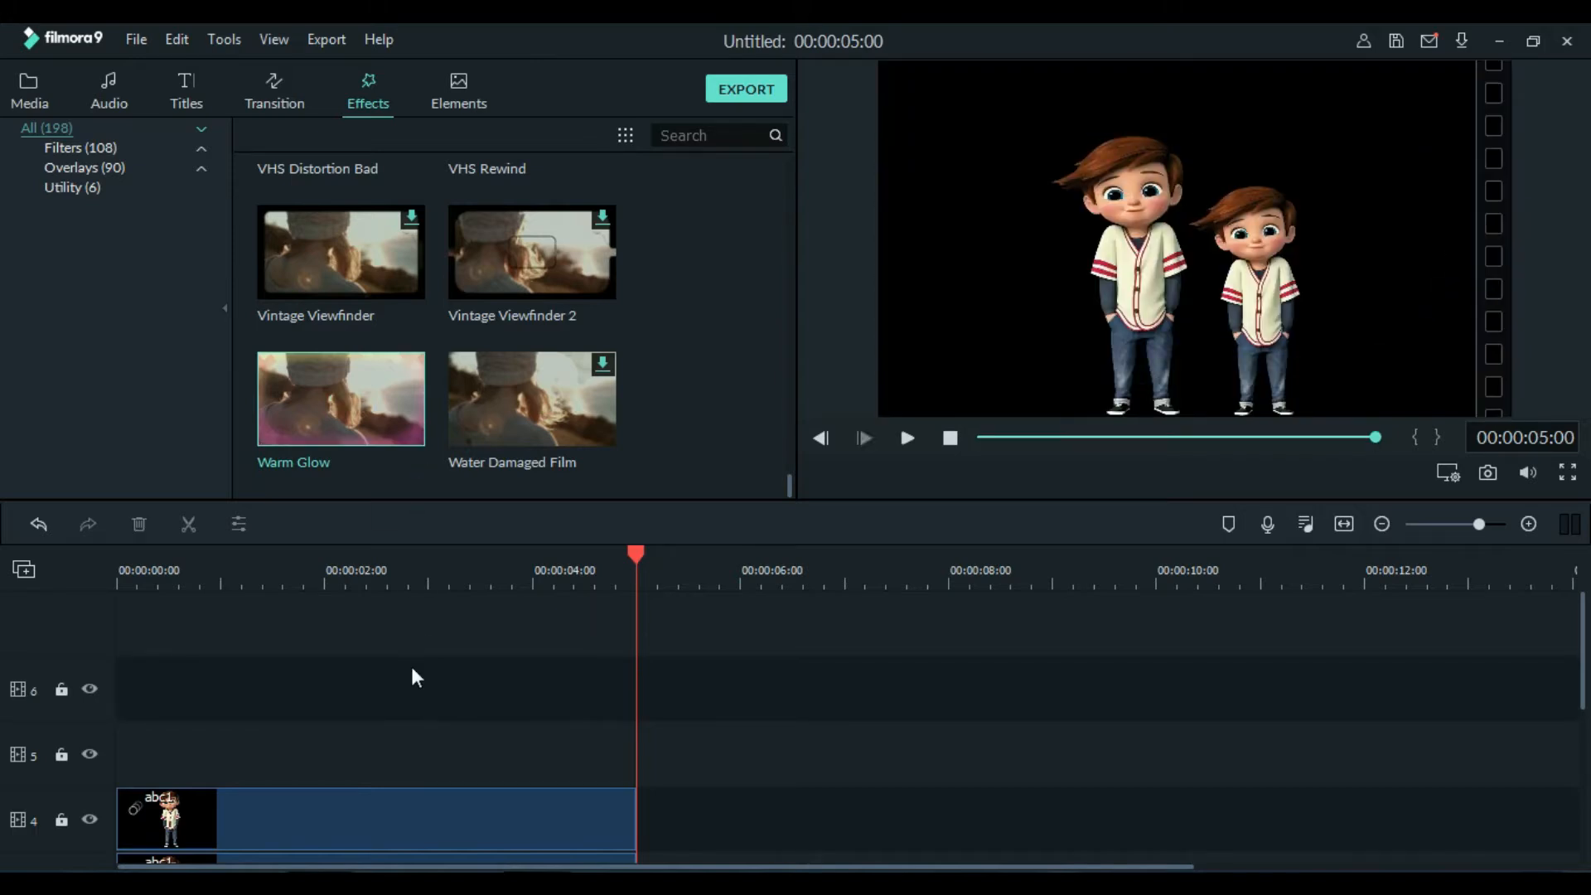
pyautogui.hotkey('ctrl', 'z')
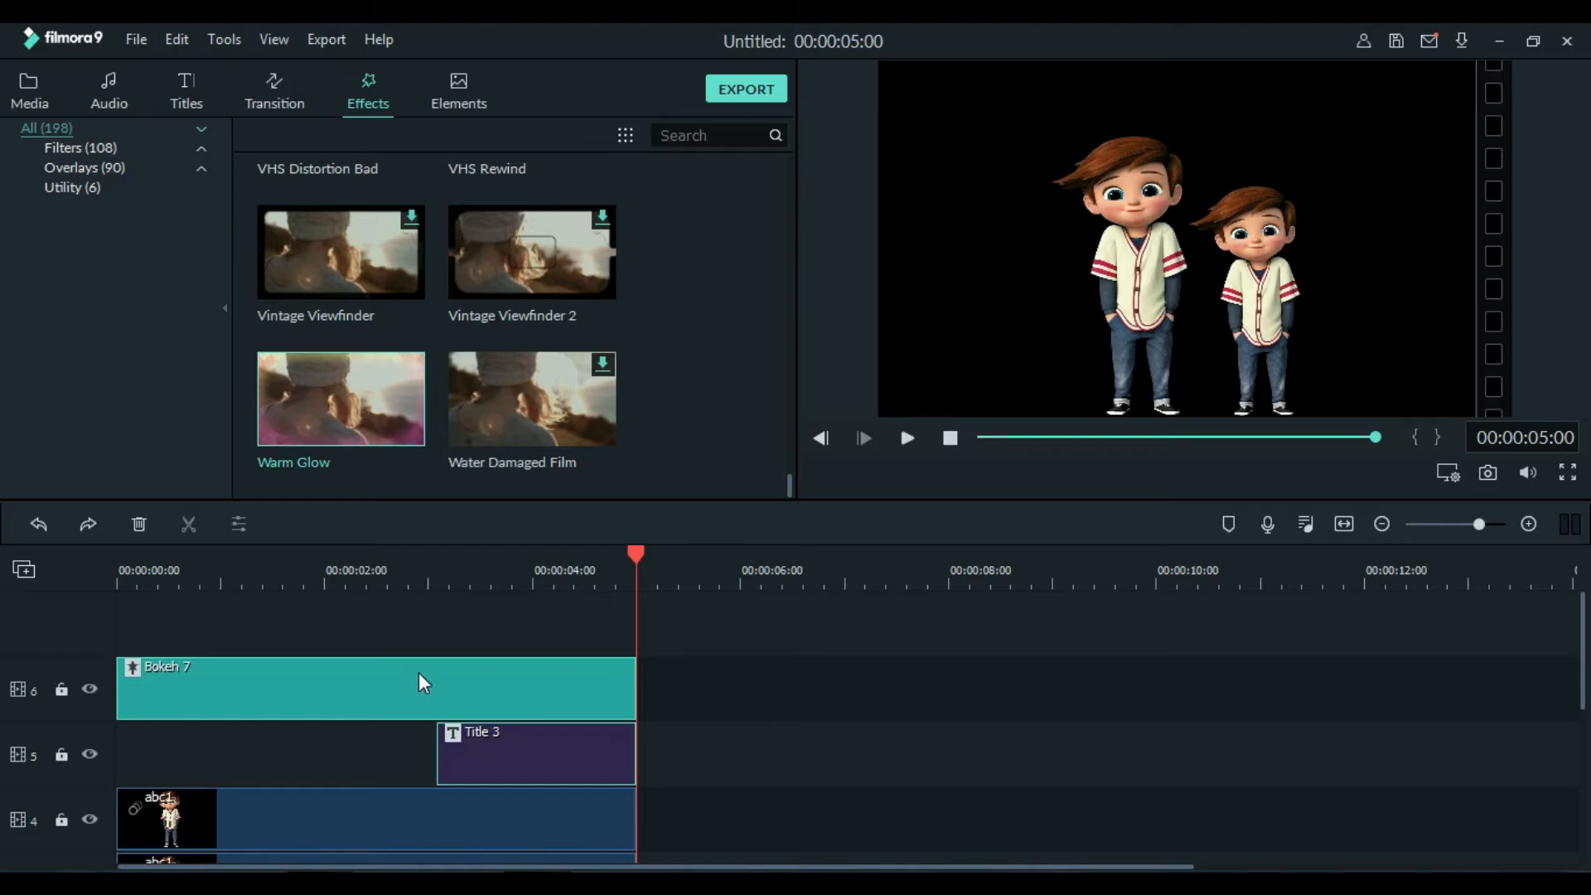
pyautogui.click(749, 684)
pyautogui.press('Delete')
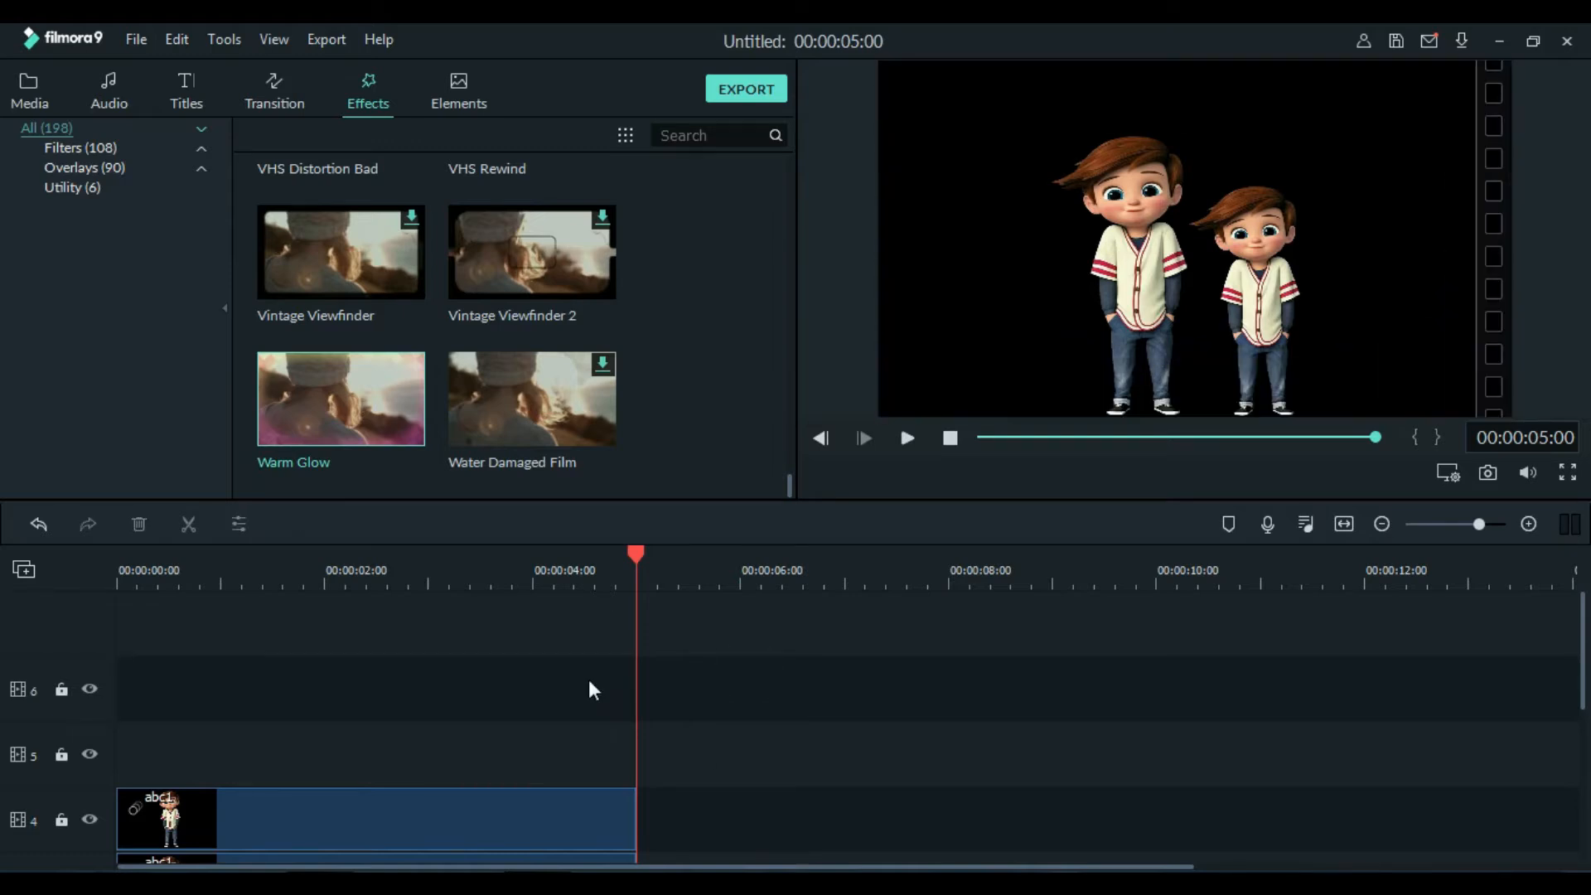
pyautogui.hotkey('ctrl', 'z')
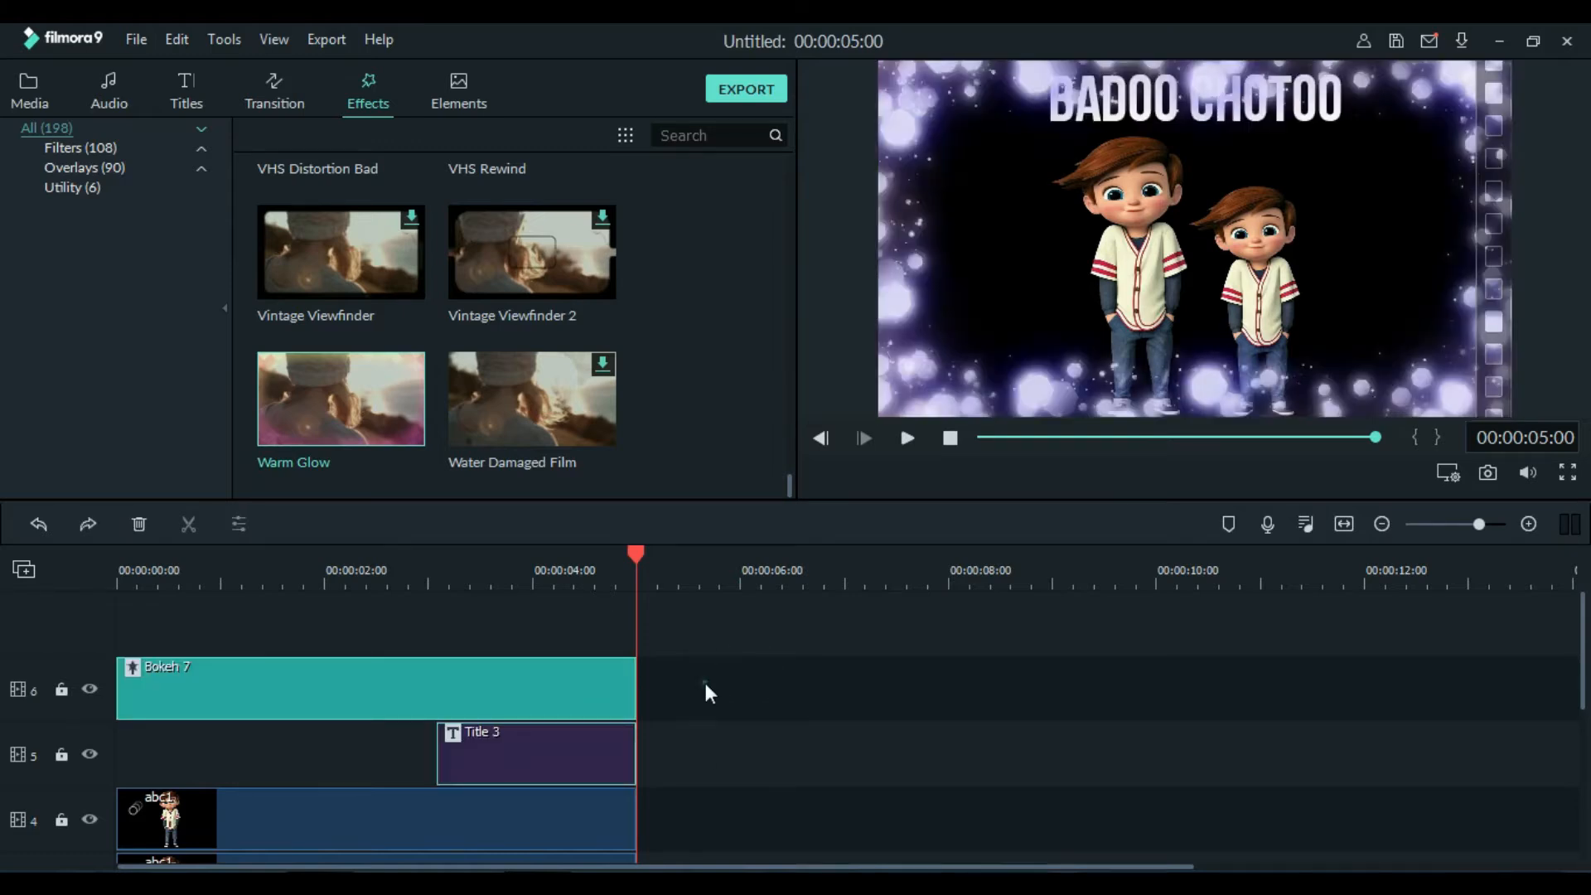
# Shift the Bokeh 7 clip to end at 00:00:09:09 and move the Title 3 clip to start shortly after one second
pyautogui.moveTo(547, 698); pyautogui.dragTo(1041, 665)
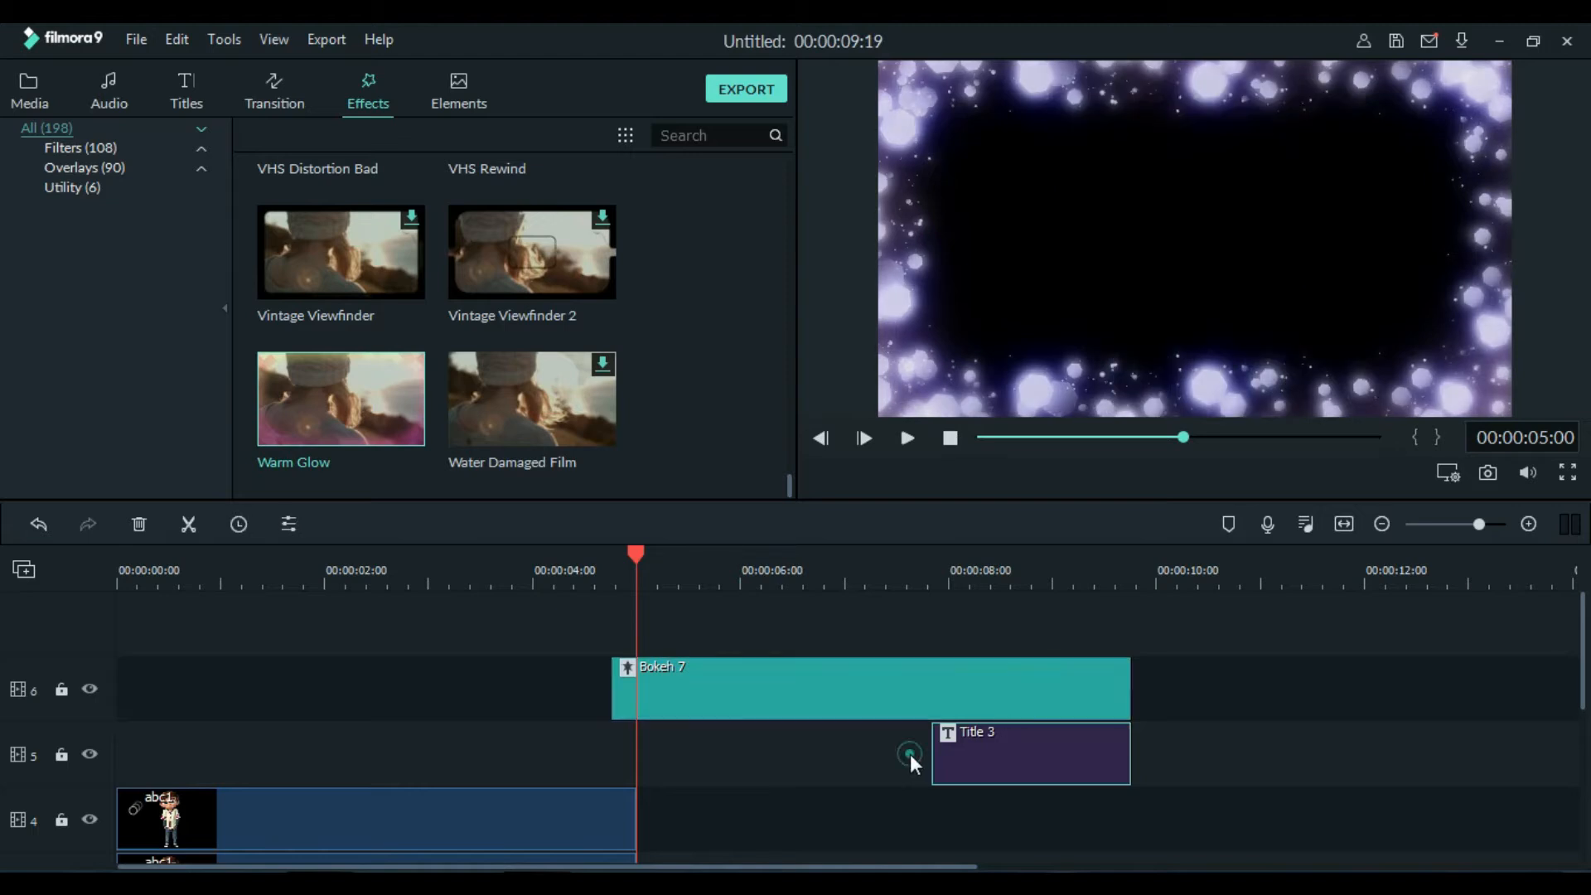
pyautogui.moveTo(976, 748); pyautogui.dragTo(480, 764)
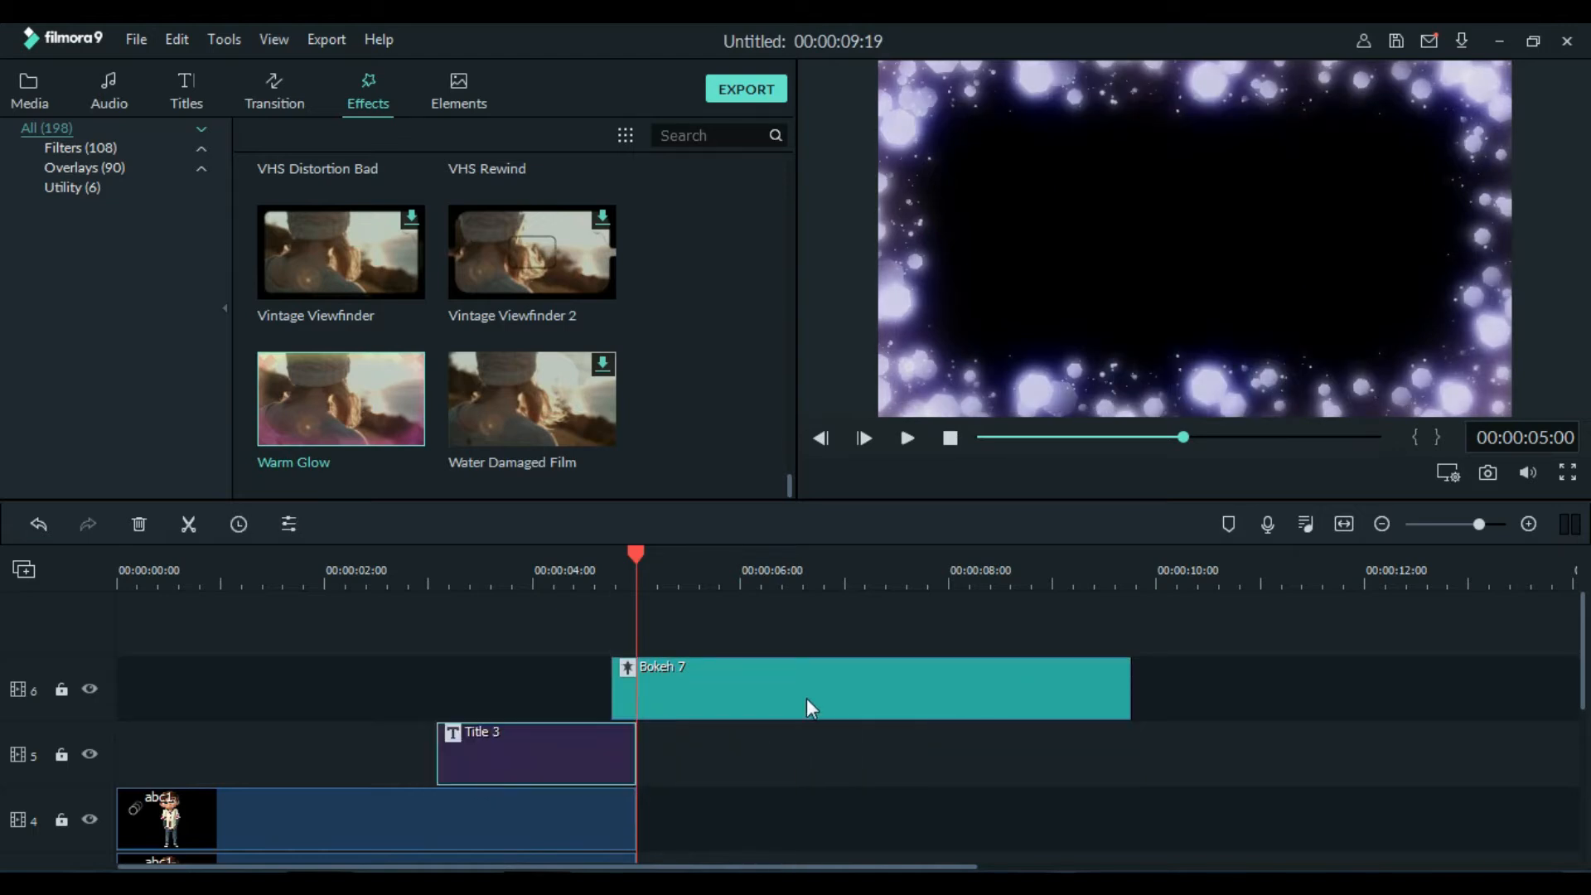
pyautogui.moveTo(823, 696); pyautogui.dragTo(801, 745)
pyautogui.click(545, 756)
pyautogui.click(666, 744)
pyautogui.click(617, 736)
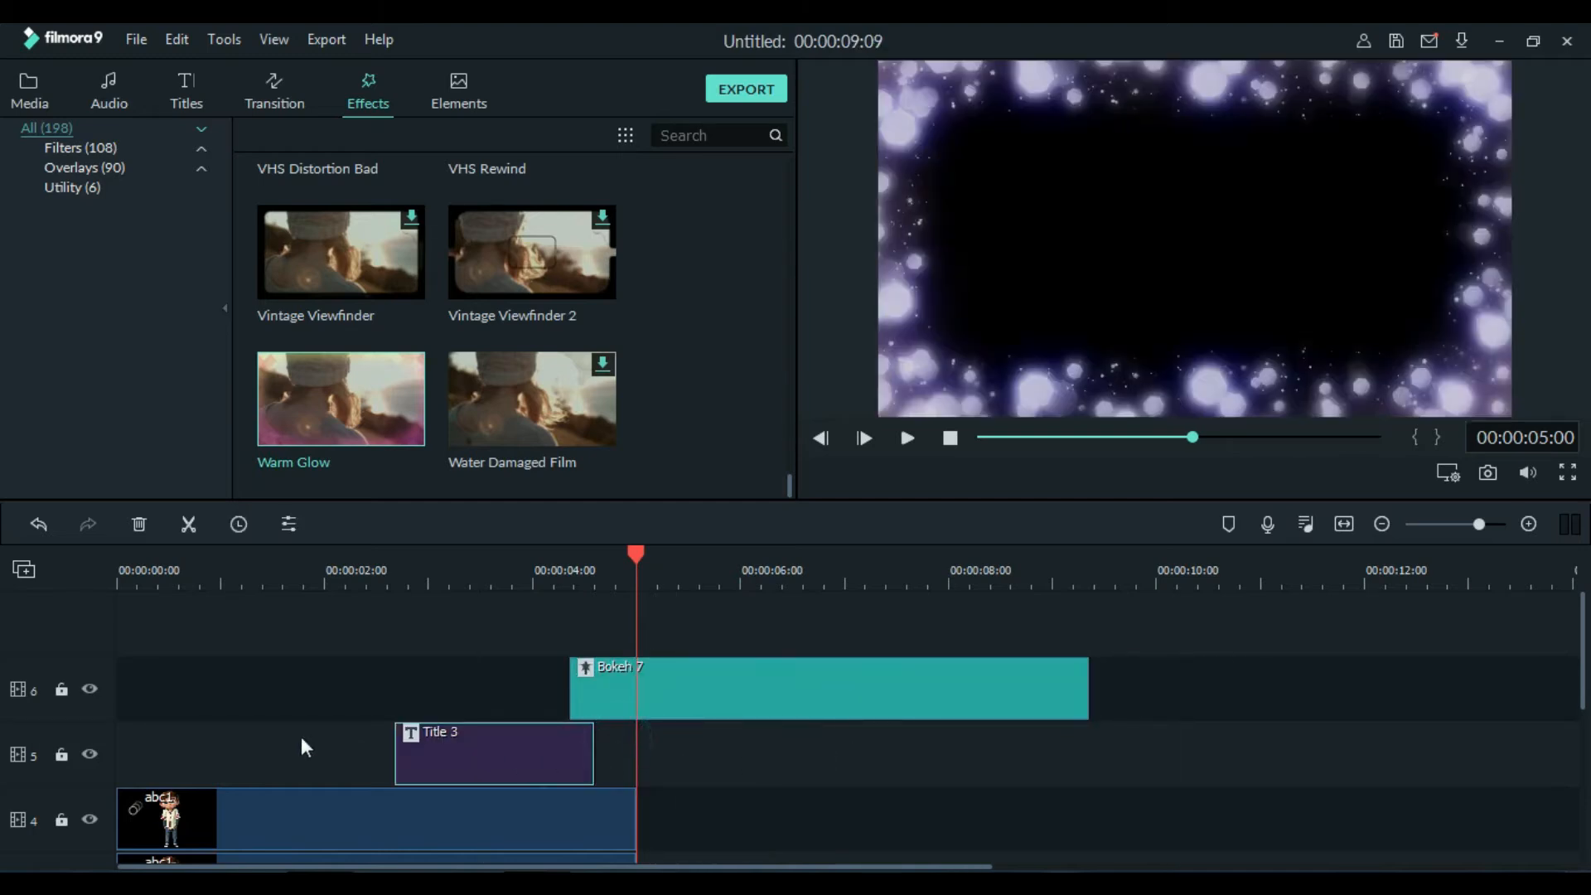
pyautogui.click(90, 747)
pyautogui.moveTo(423, 753); pyautogui.dragTo(273, 753)
# Try to delete the shifted Bokeh 7 clip without the title clip, and undo each deletion
pyautogui.moveTo(568, 698); pyautogui.dragTo(639, 692)
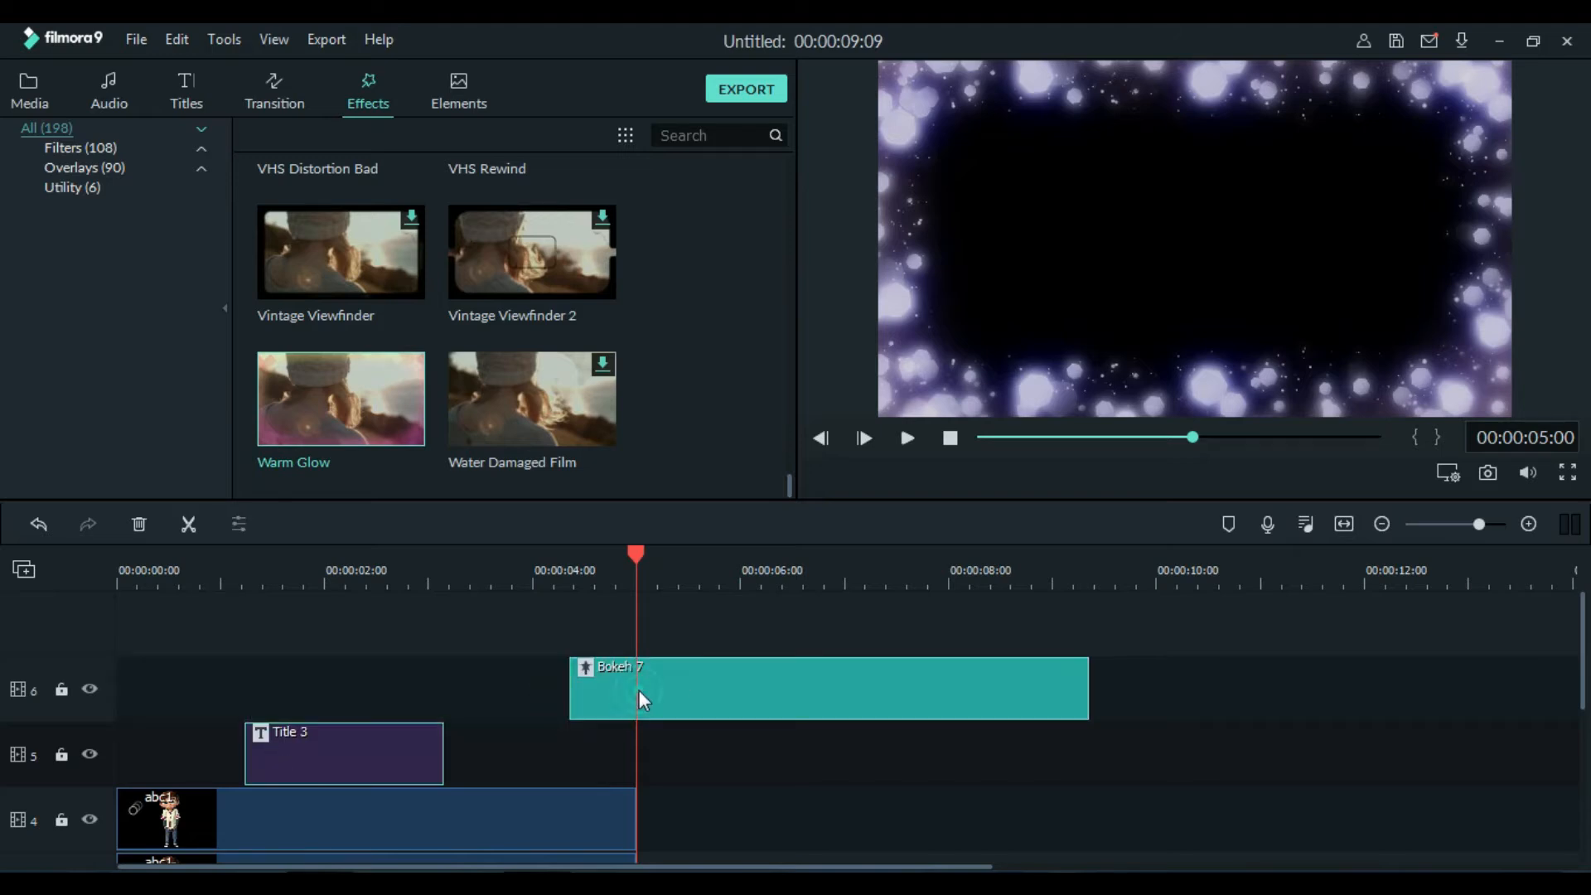
pyautogui.press('Delete')
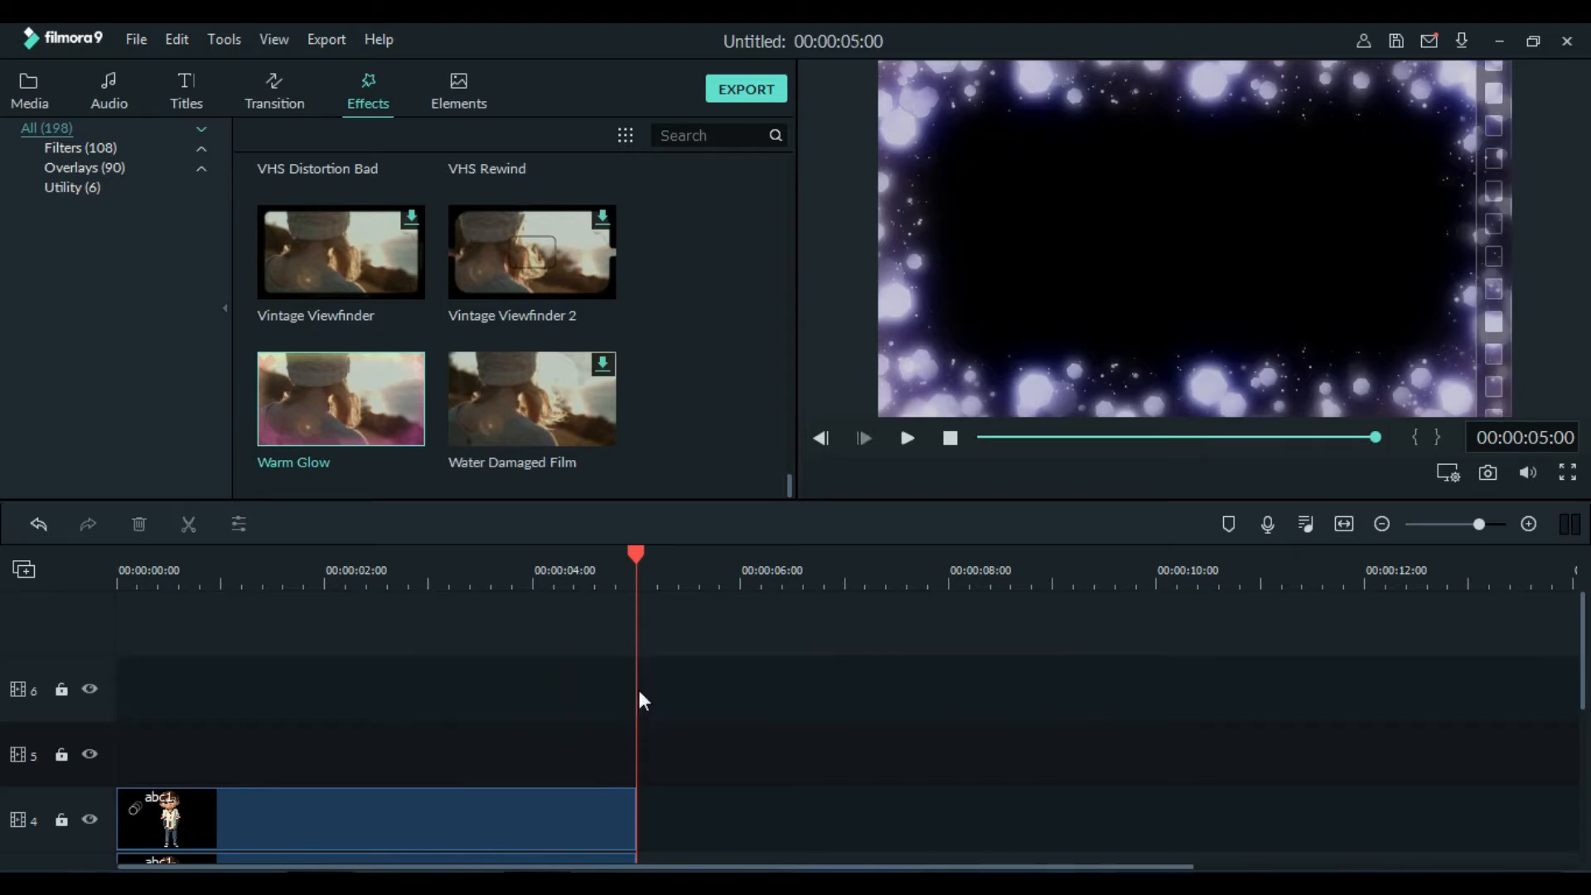
pyautogui.hotkey('ctrl', 'z')
pyautogui.click(639, 689)
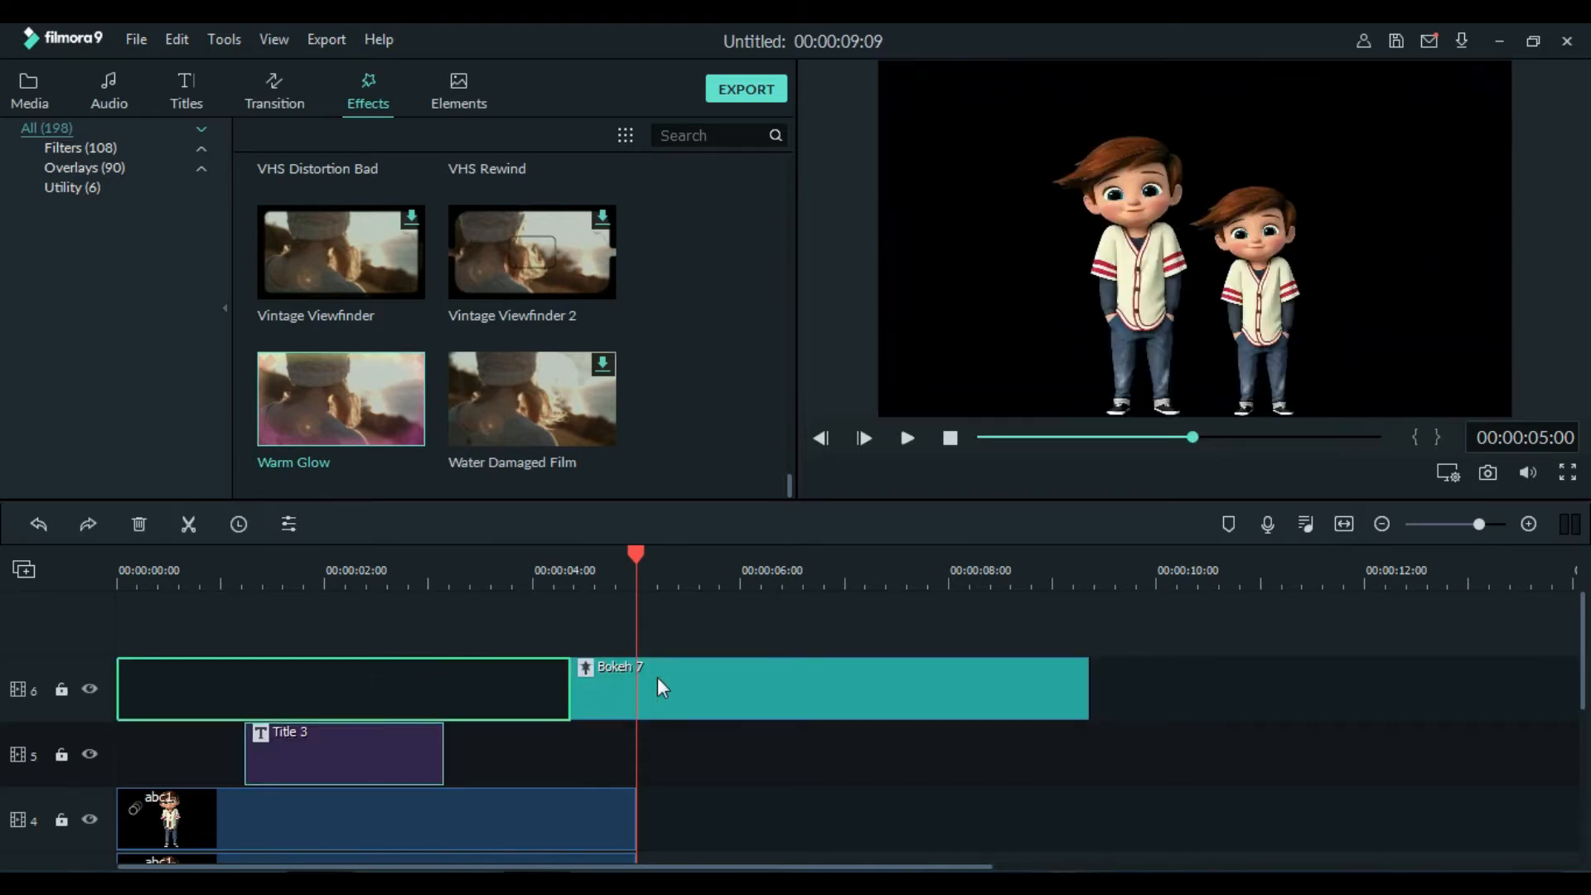
pyautogui.press('Delete')
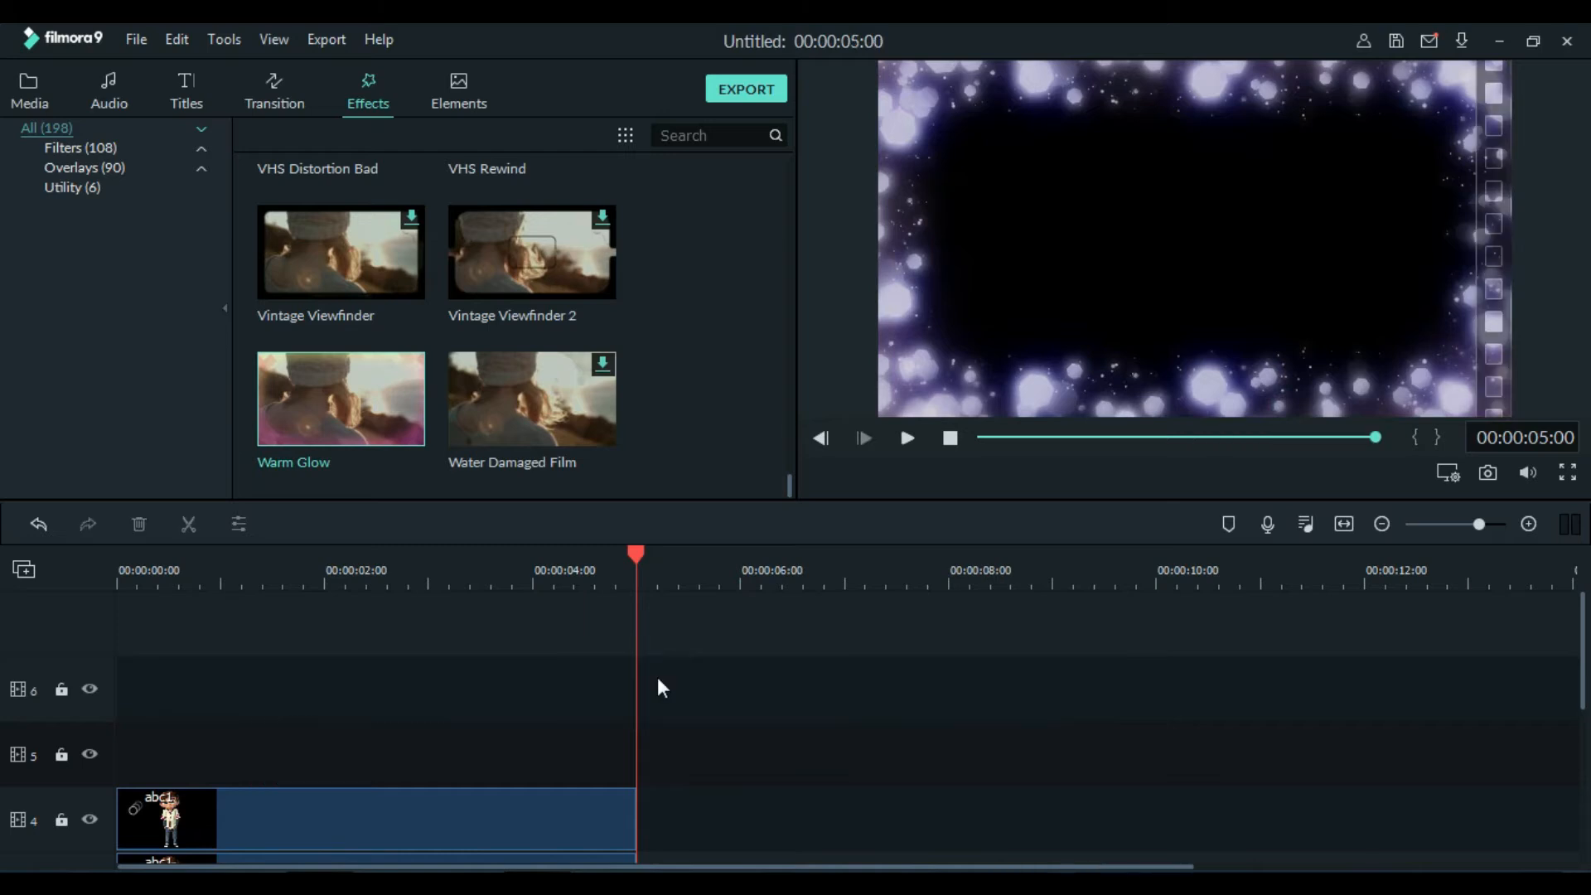
pyautogui.hotkey('ctrl', 'z')
# Place the Warm Glow effect on track 6 ahead of the Bokeh 7 clip and move Title 3 to end at 00:00:05:00
pyautogui.moveTo(381, 390); pyautogui.dragTo(108, 694)
pyautogui.moveTo(366, 754); pyautogui.dragTo(654, 733)
pyautogui.click(821, 758)
pyautogui.click(891, 684)
pyautogui.moveTo(890, 682); pyautogui.dragTo(921, 697)
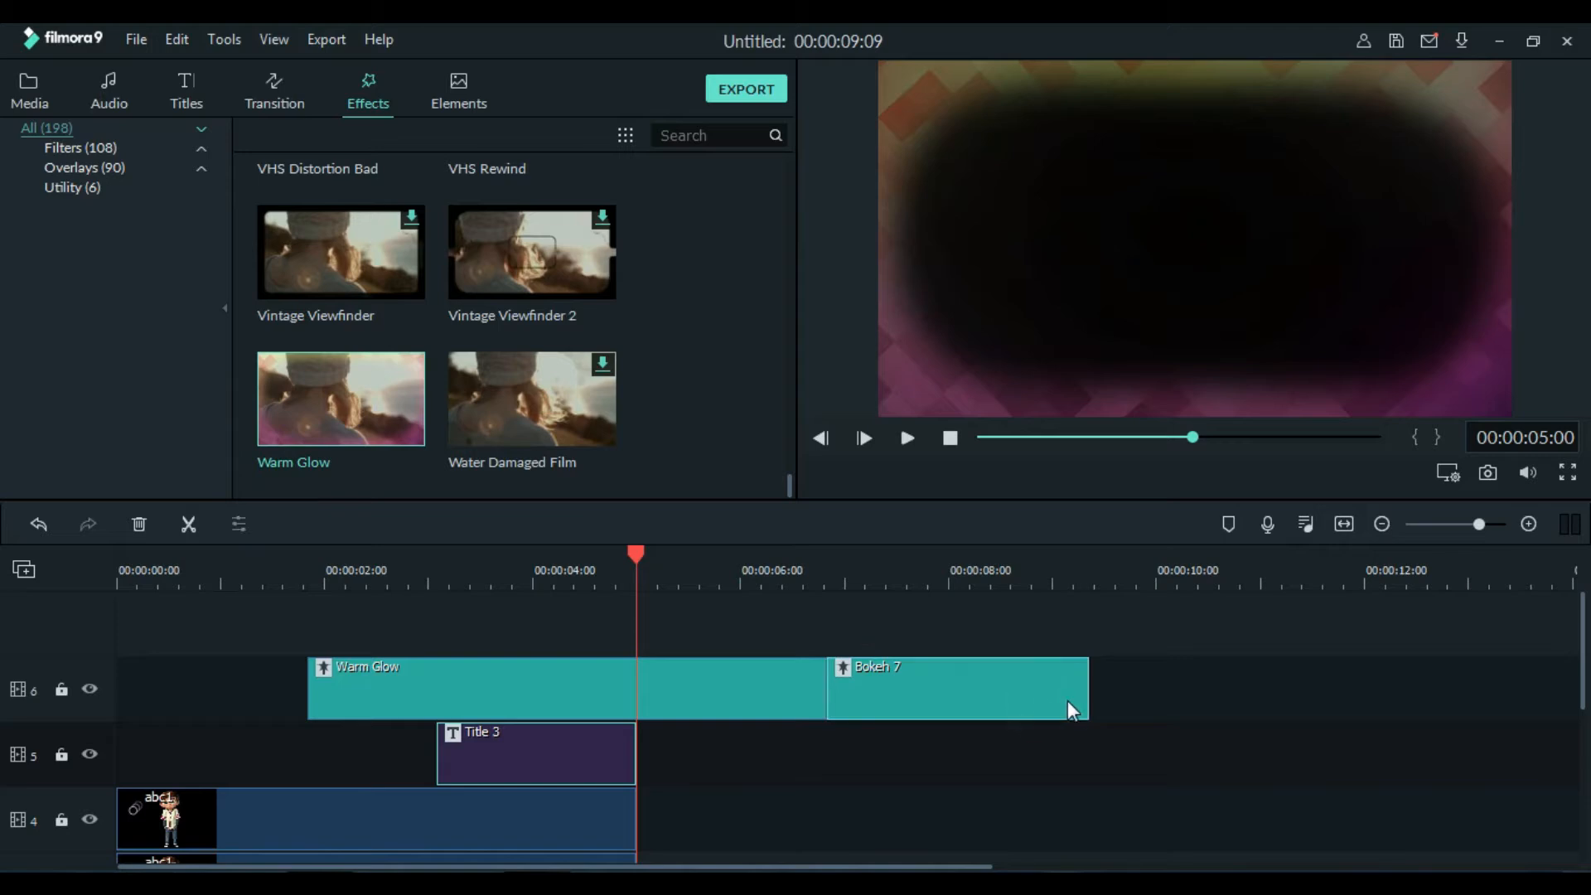
# Try to delete the remaining Bokeh 7 clip after Warm Glow, and undo the deletion
pyautogui.moveTo(1089, 679); pyautogui.dragTo(1063, 682)
pyautogui.press('Delete')
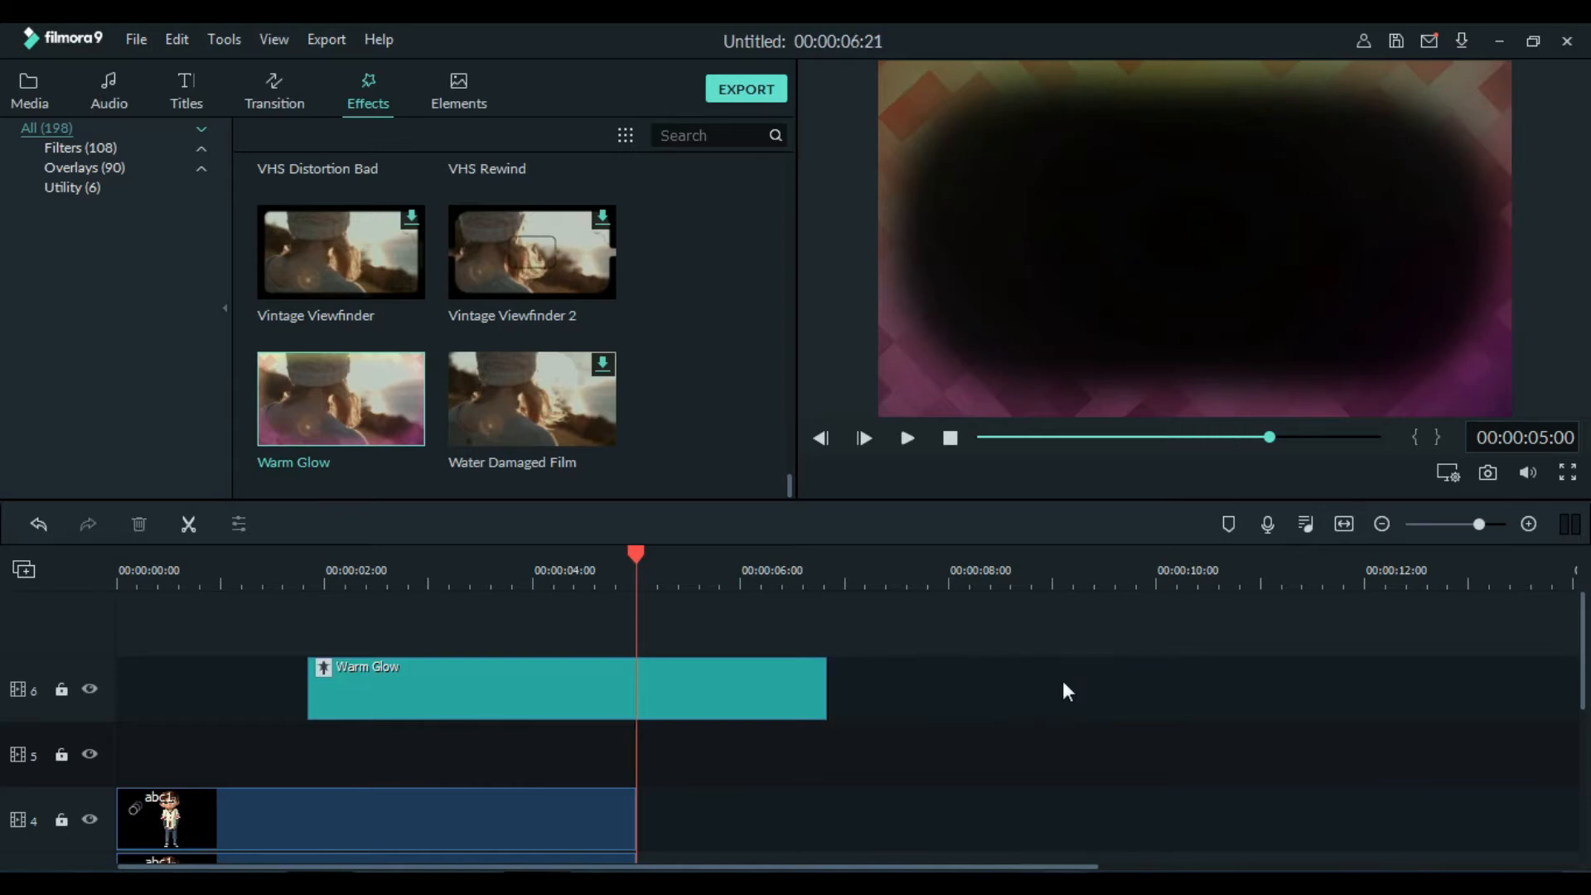
pyautogui.hotkey('ctrl', 'z')
pyautogui.click(1185, 693)
pyautogui.moveTo(981, 685); pyautogui.dragTo(835, 681)
pyautogui.moveTo(946, 684); pyautogui.dragTo(978, 686)
pyautogui.moveTo(599, 752)
pyautogui.mouseDown()
pyautogui.moveTo(635, 754)
pyautogui.moveTo(565, 749)
pyautogui.moveTo(600, 749)
pyautogui.mouseUp()
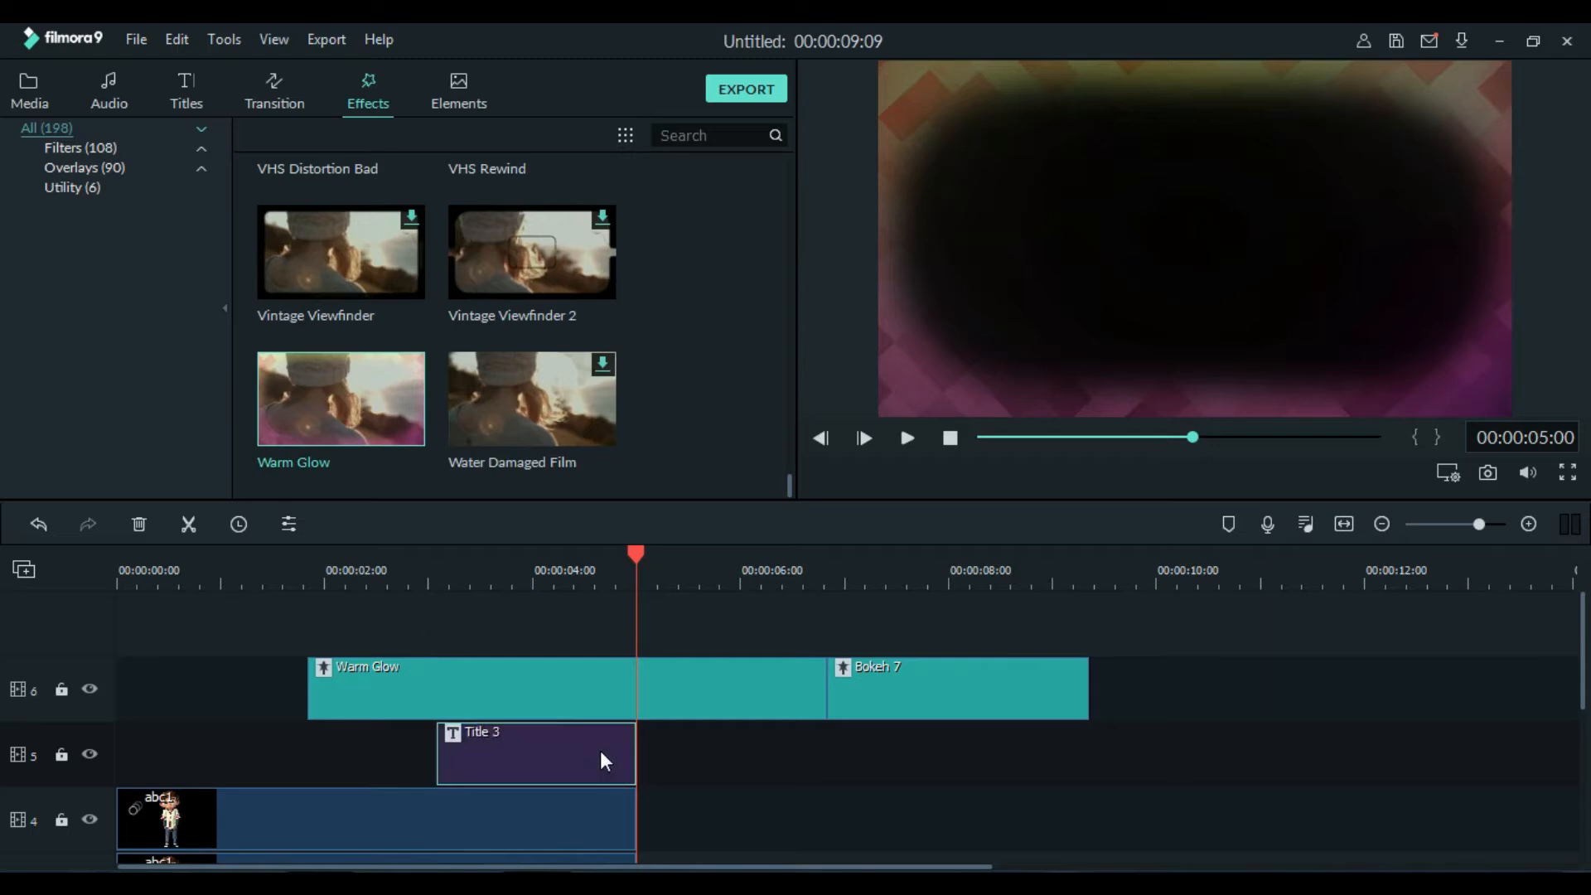
# With the Title 3 track locked, delete the Bokeh 7 clip and move the Warm Glow clip to the start of the timeline
pyautogui.click(61, 754)
pyautogui.click(854, 669)
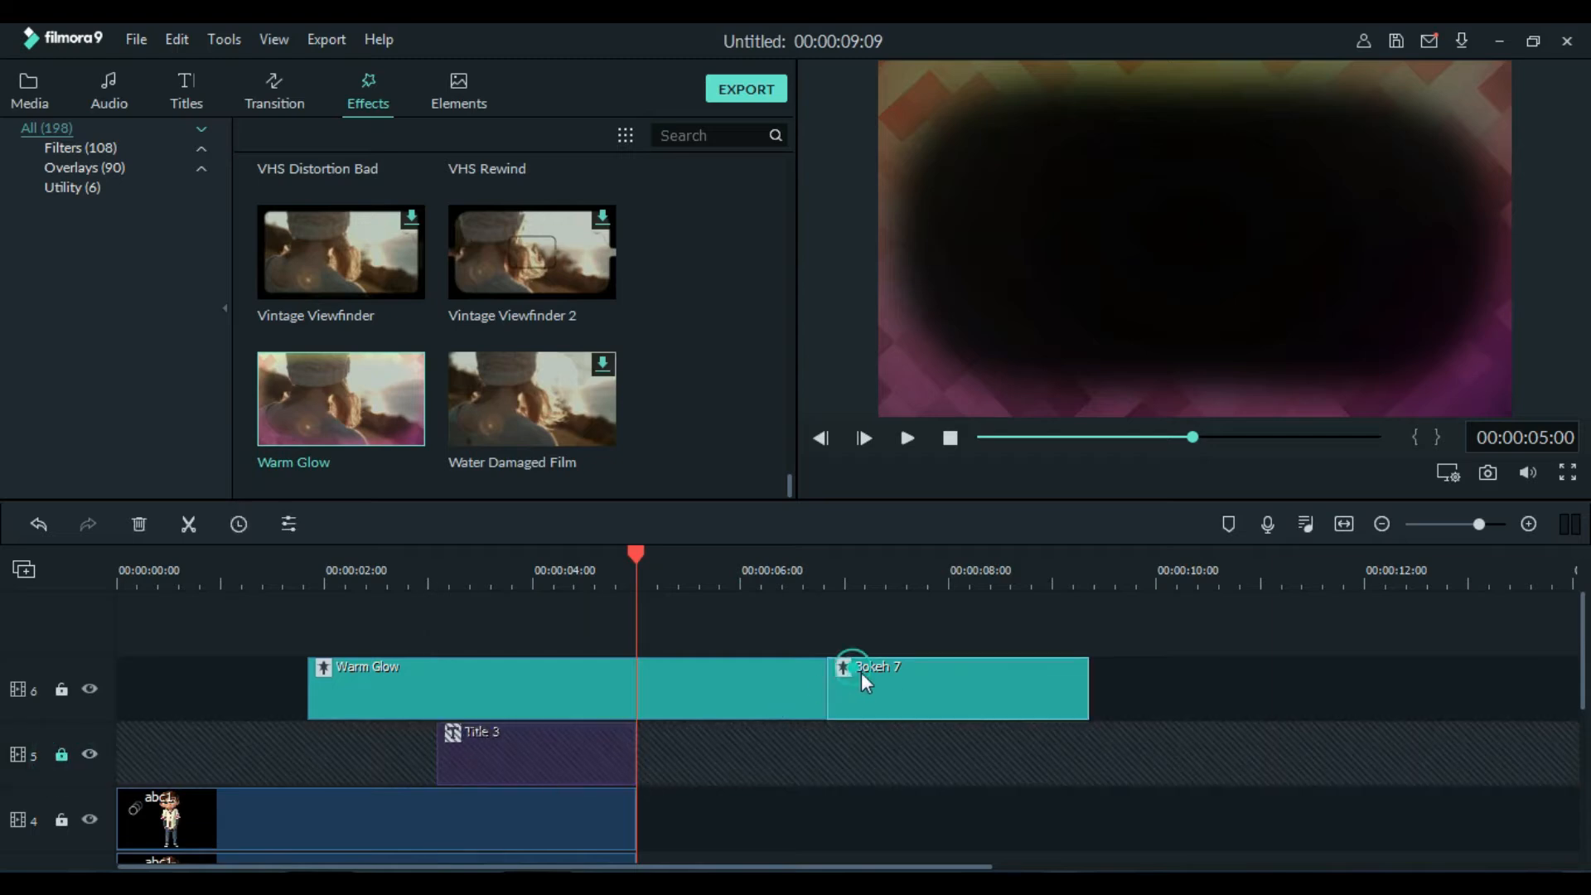
pyautogui.press('Delete')
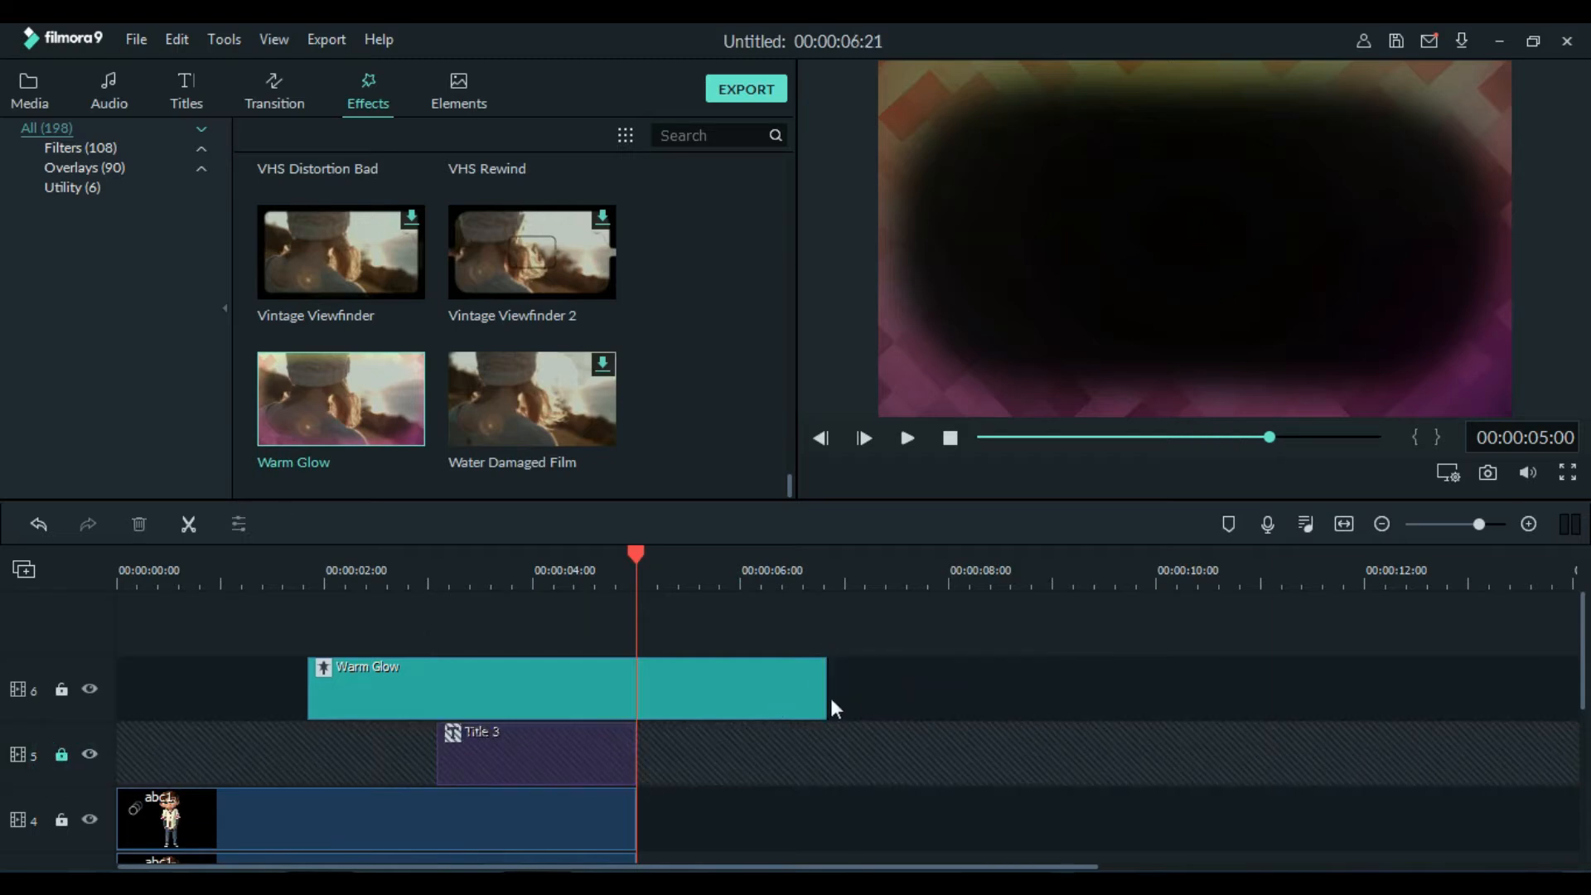
pyautogui.click(809, 693)
pyautogui.moveTo(776, 693); pyautogui.dragTo(574, 681)
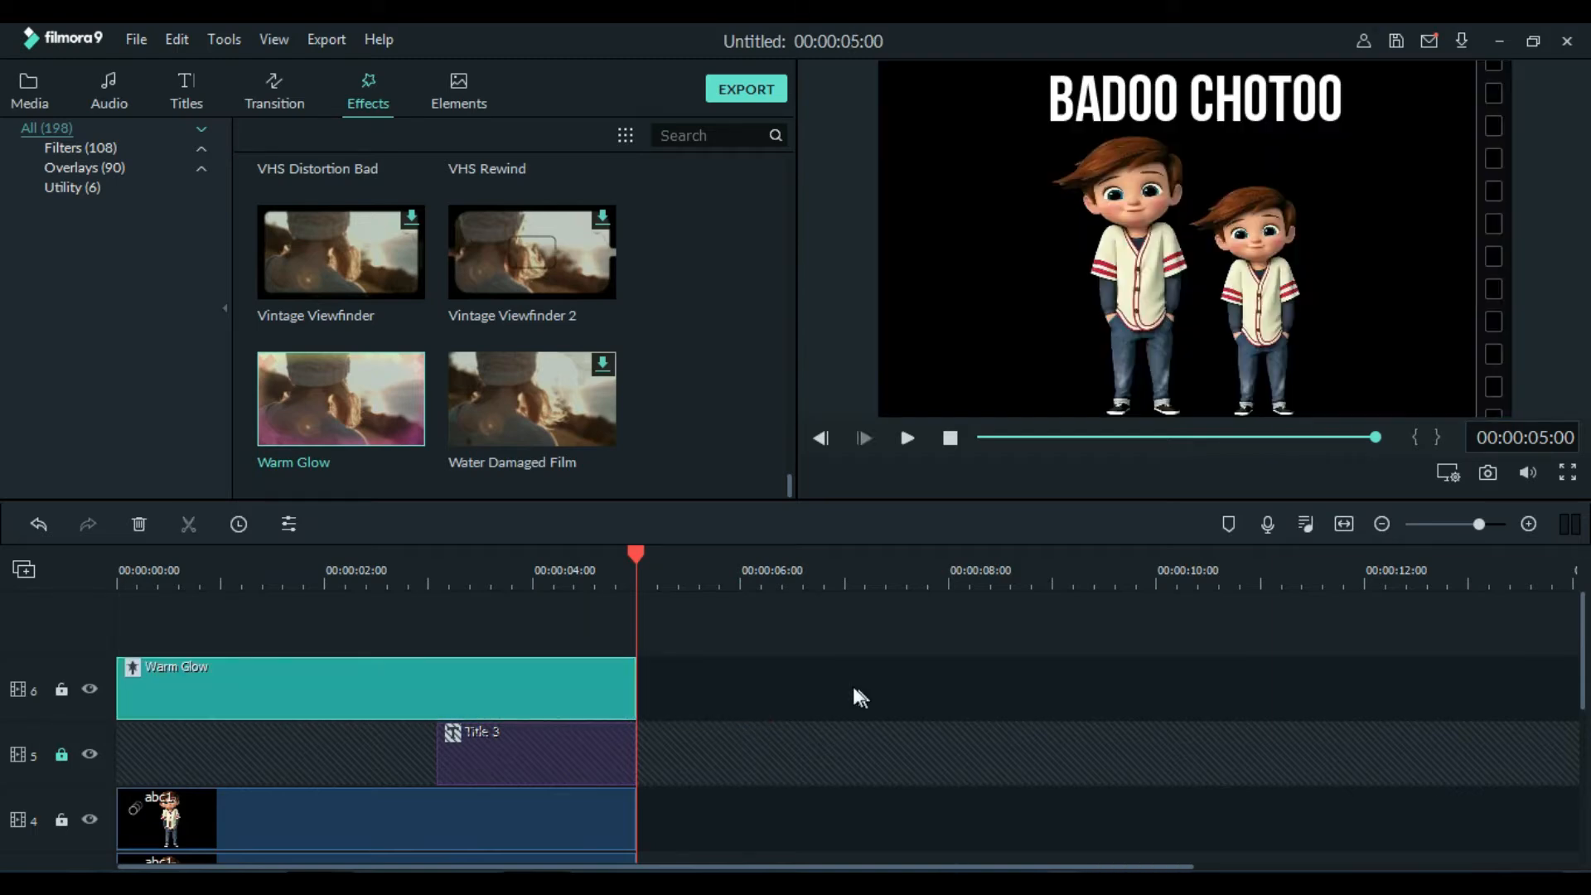
# Play the whole composition from the start in full screen to check it with the Warm Glow effect
pyautogui.press('Home')
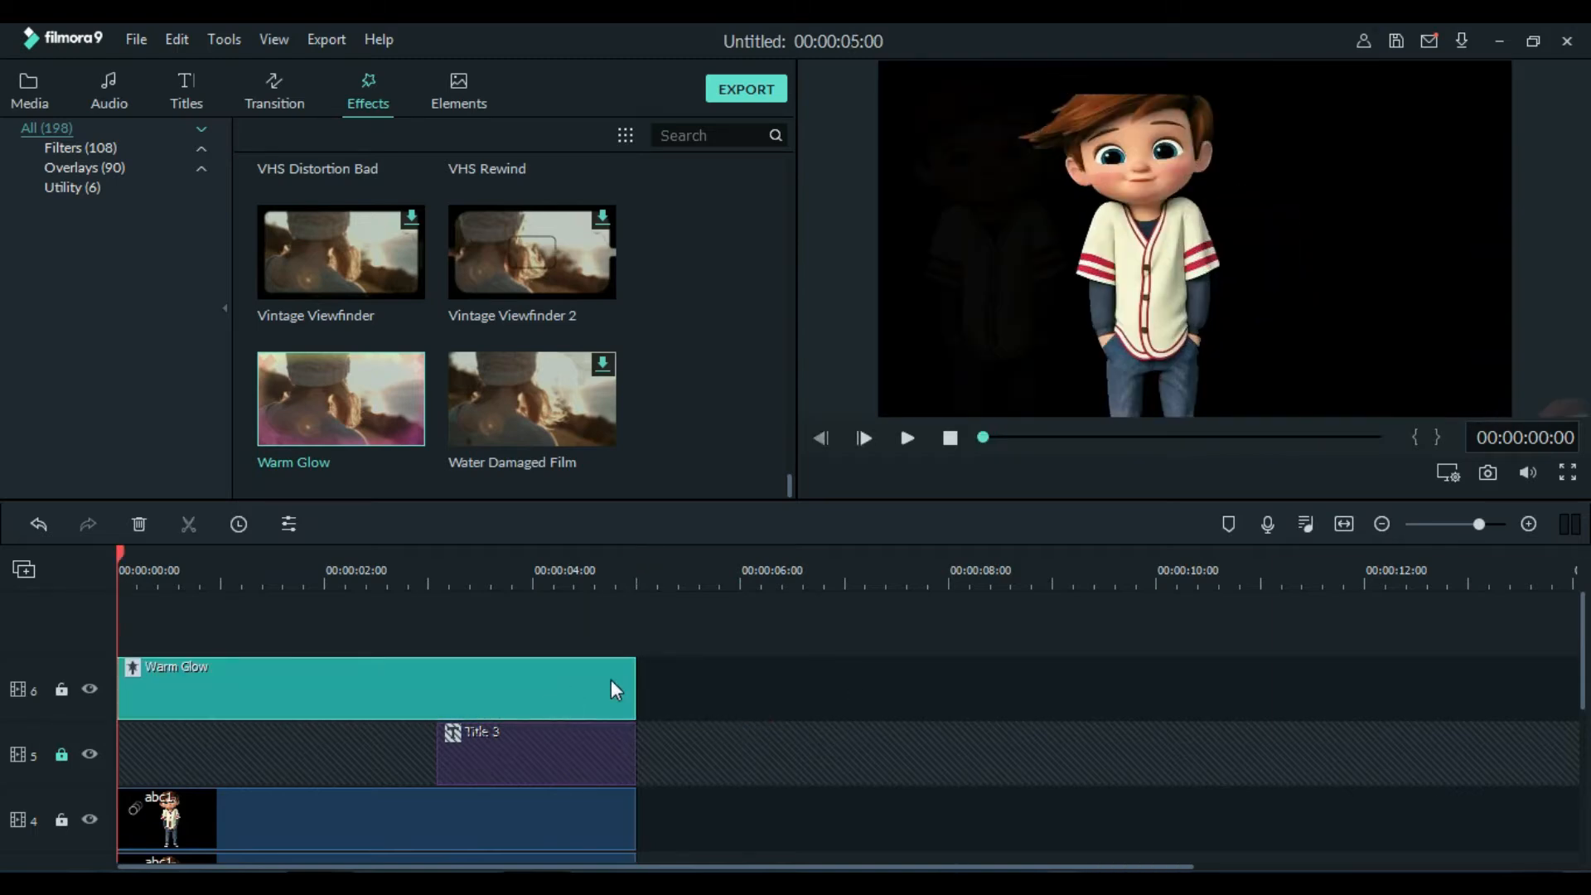
pyautogui.click(1566, 472)
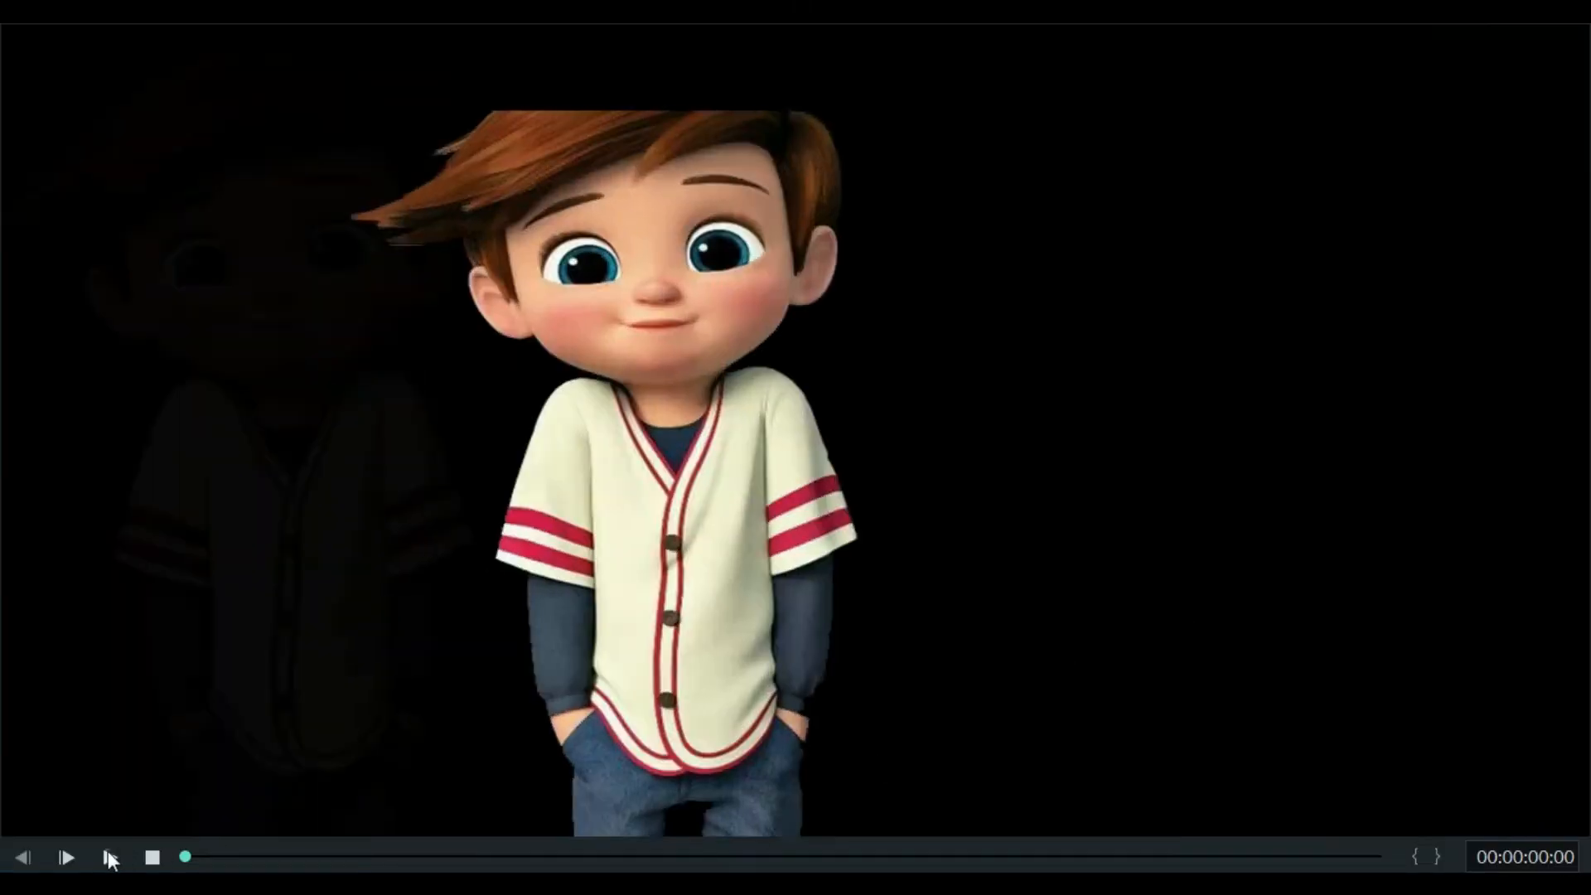
pyautogui.click(109, 853)
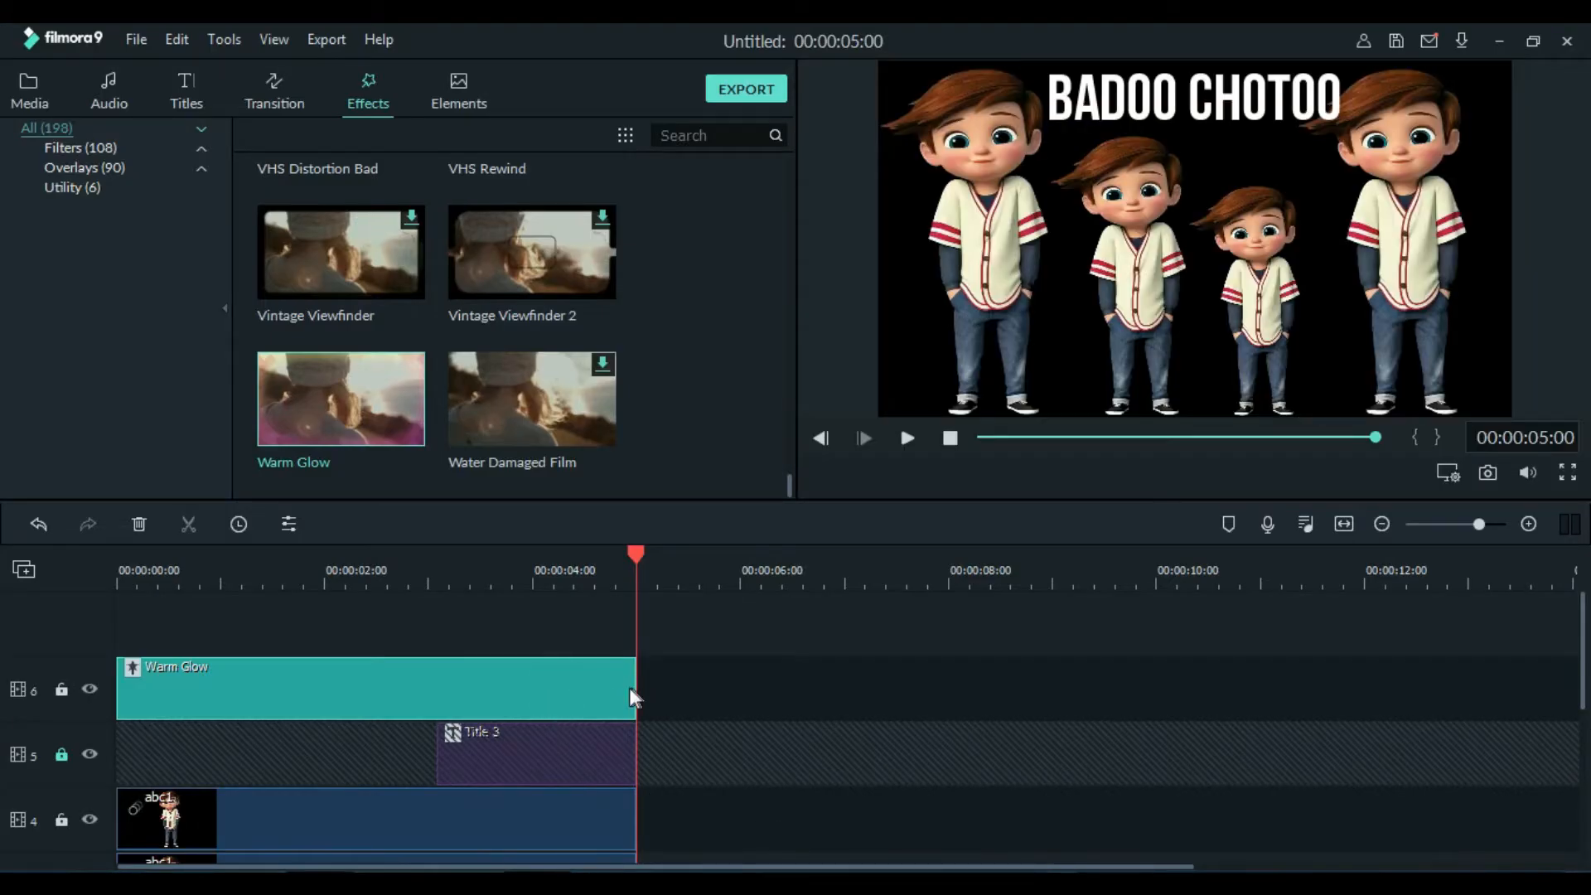
# Extend the Warm Glow clip to 00:00:05:21, shift it to end at 00:00:08:05 and split it at 00:00:05:00
pyautogui.moveTo(636, 687); pyautogui.dragTo(724, 686)
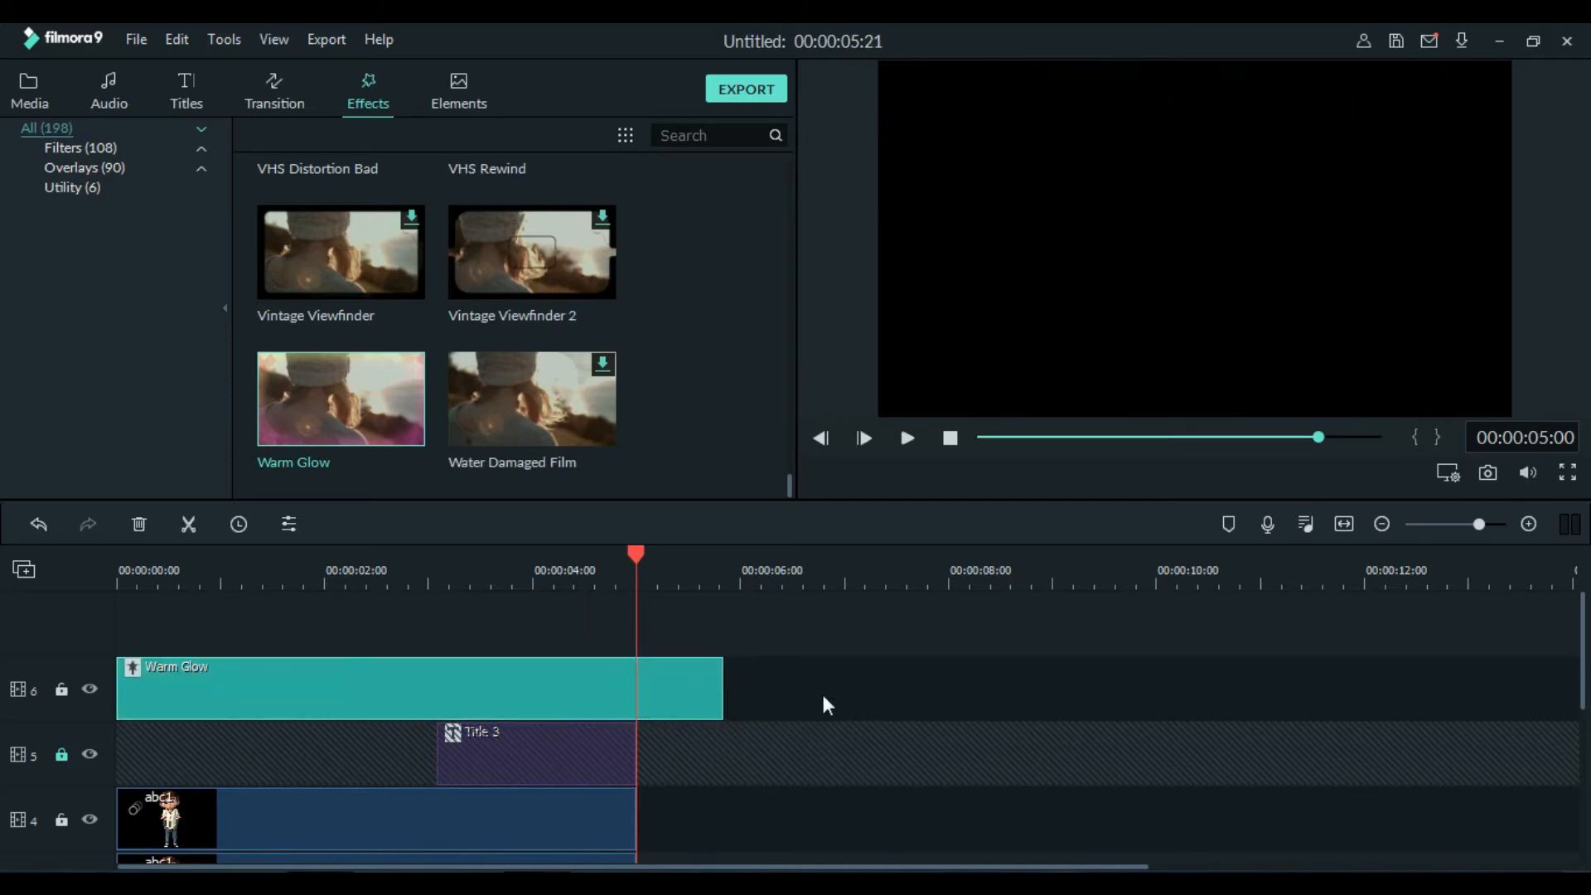
pyautogui.moveTo(458, 681); pyautogui.dragTo(703, 681)
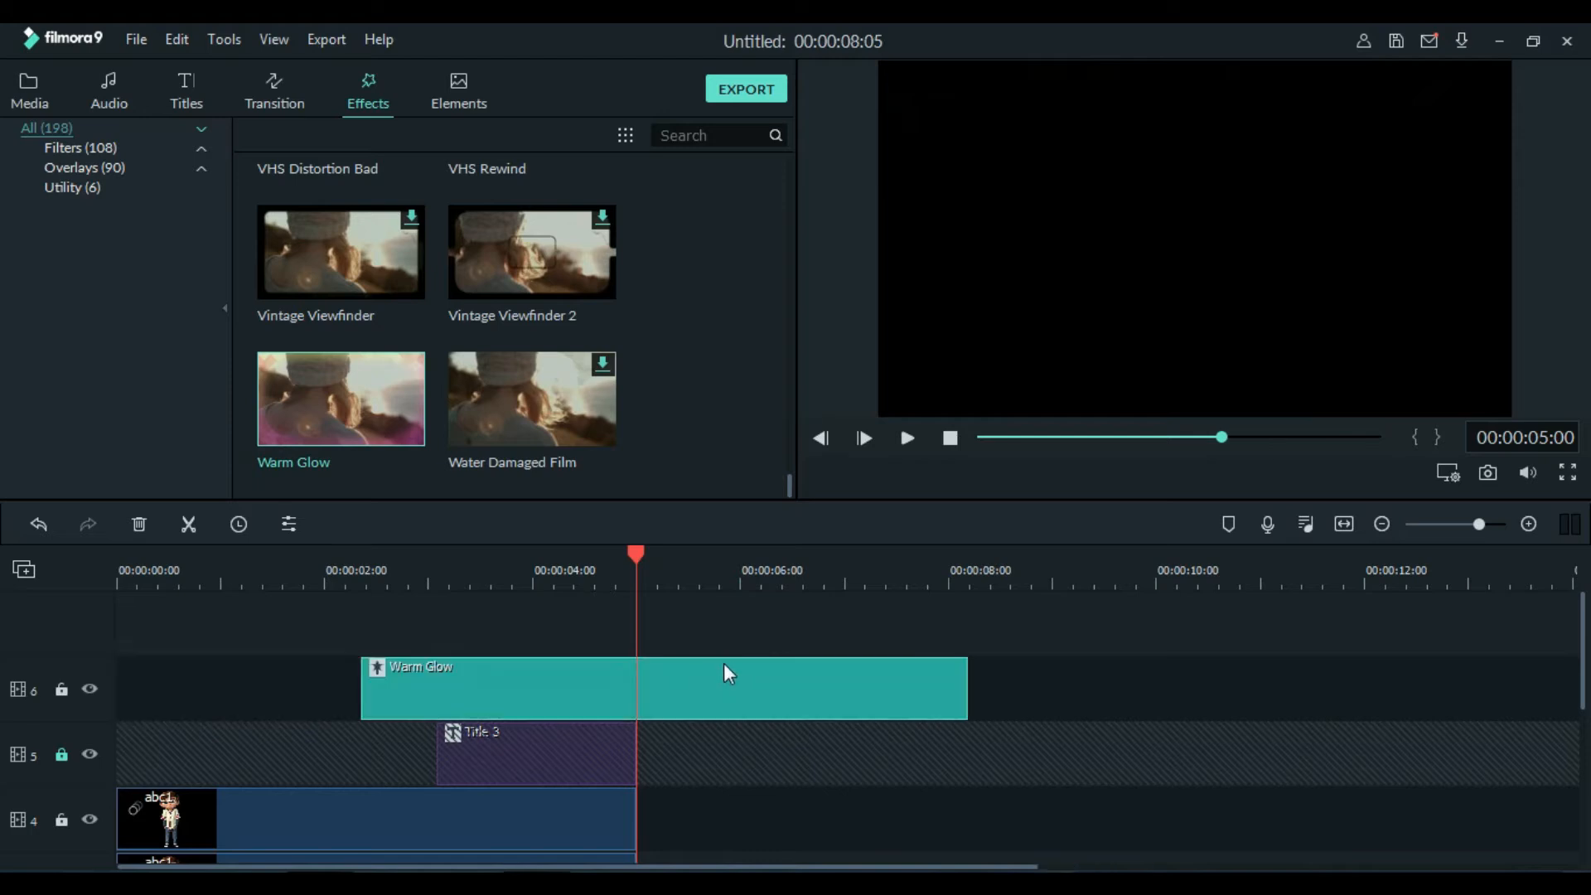
pyautogui.click(189, 523)
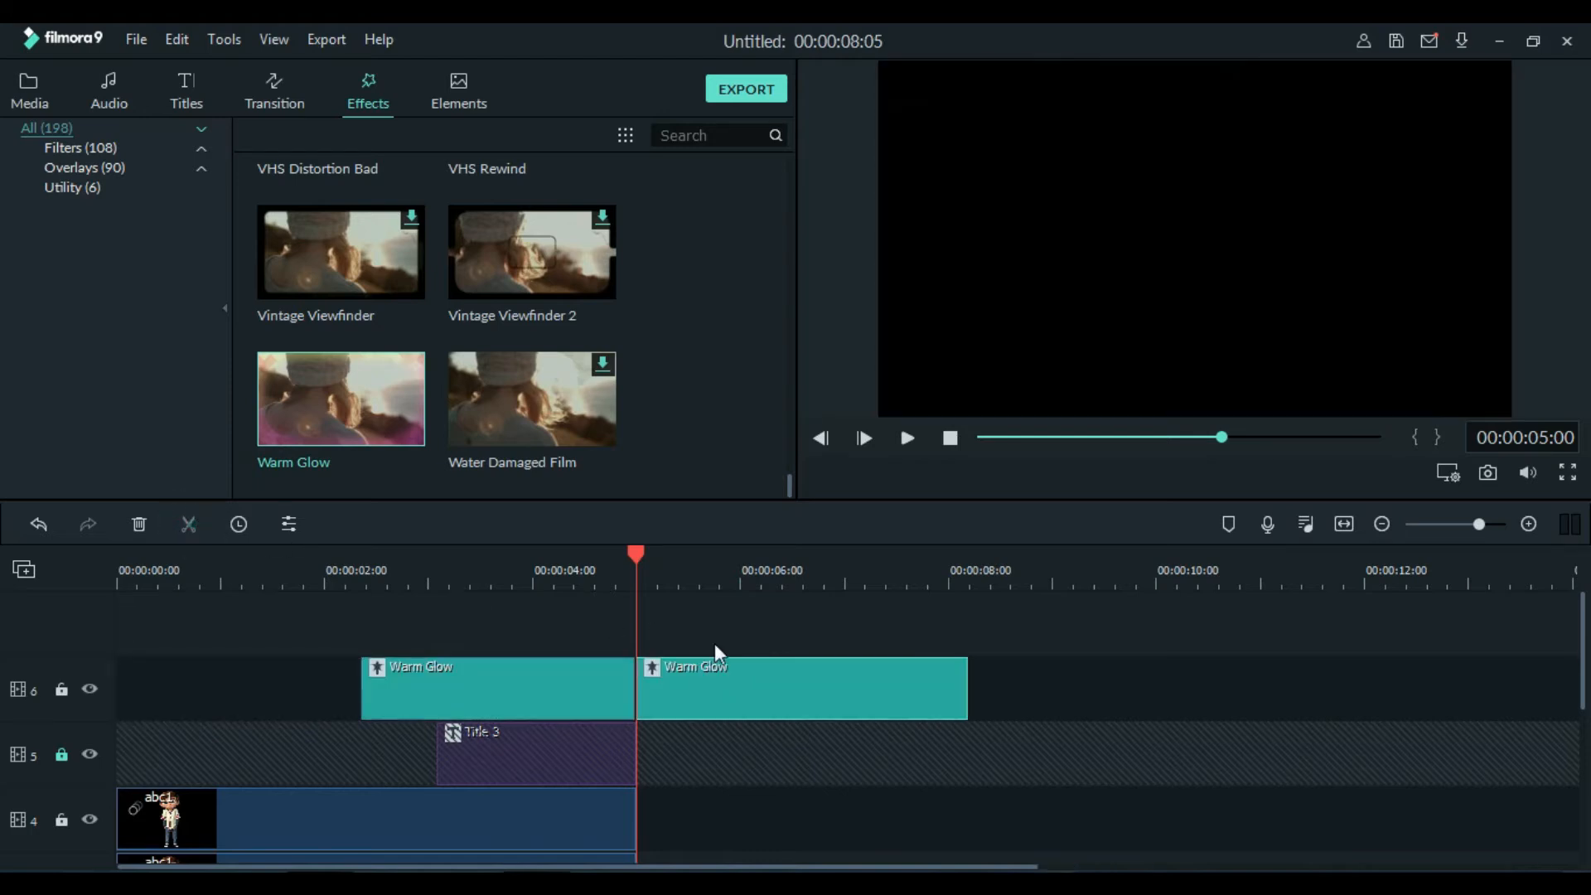
# Delete the Warm Glow piece that follows the split at 00:00:05:00, keeping the earlier piece
pyautogui.press('Delete')
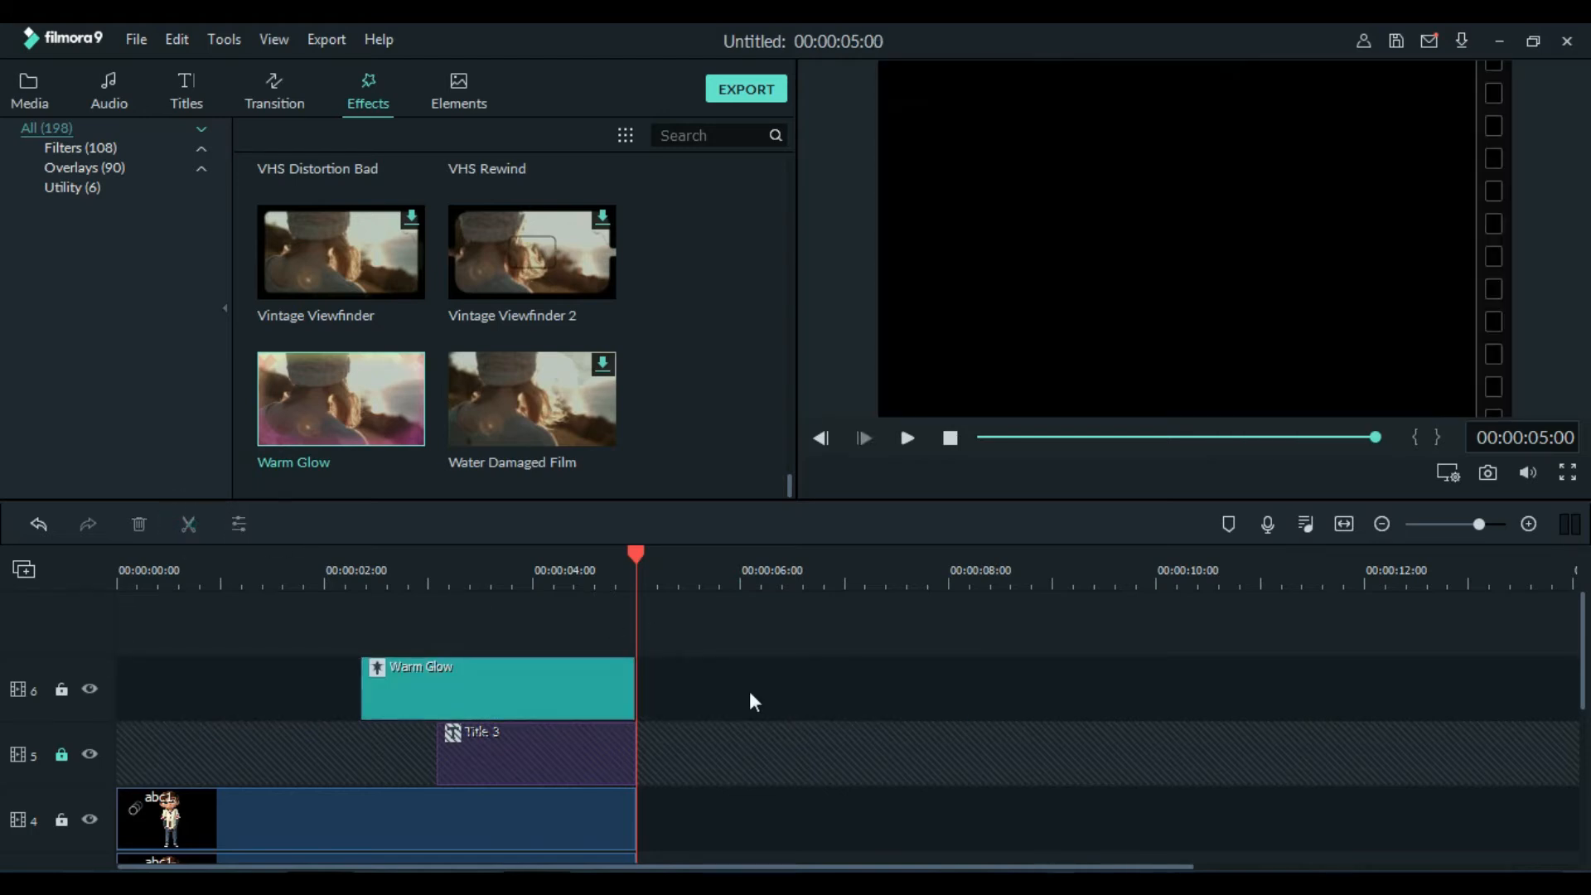
pyautogui.moveTo(478, 680); pyautogui.dragTo(484, 678)
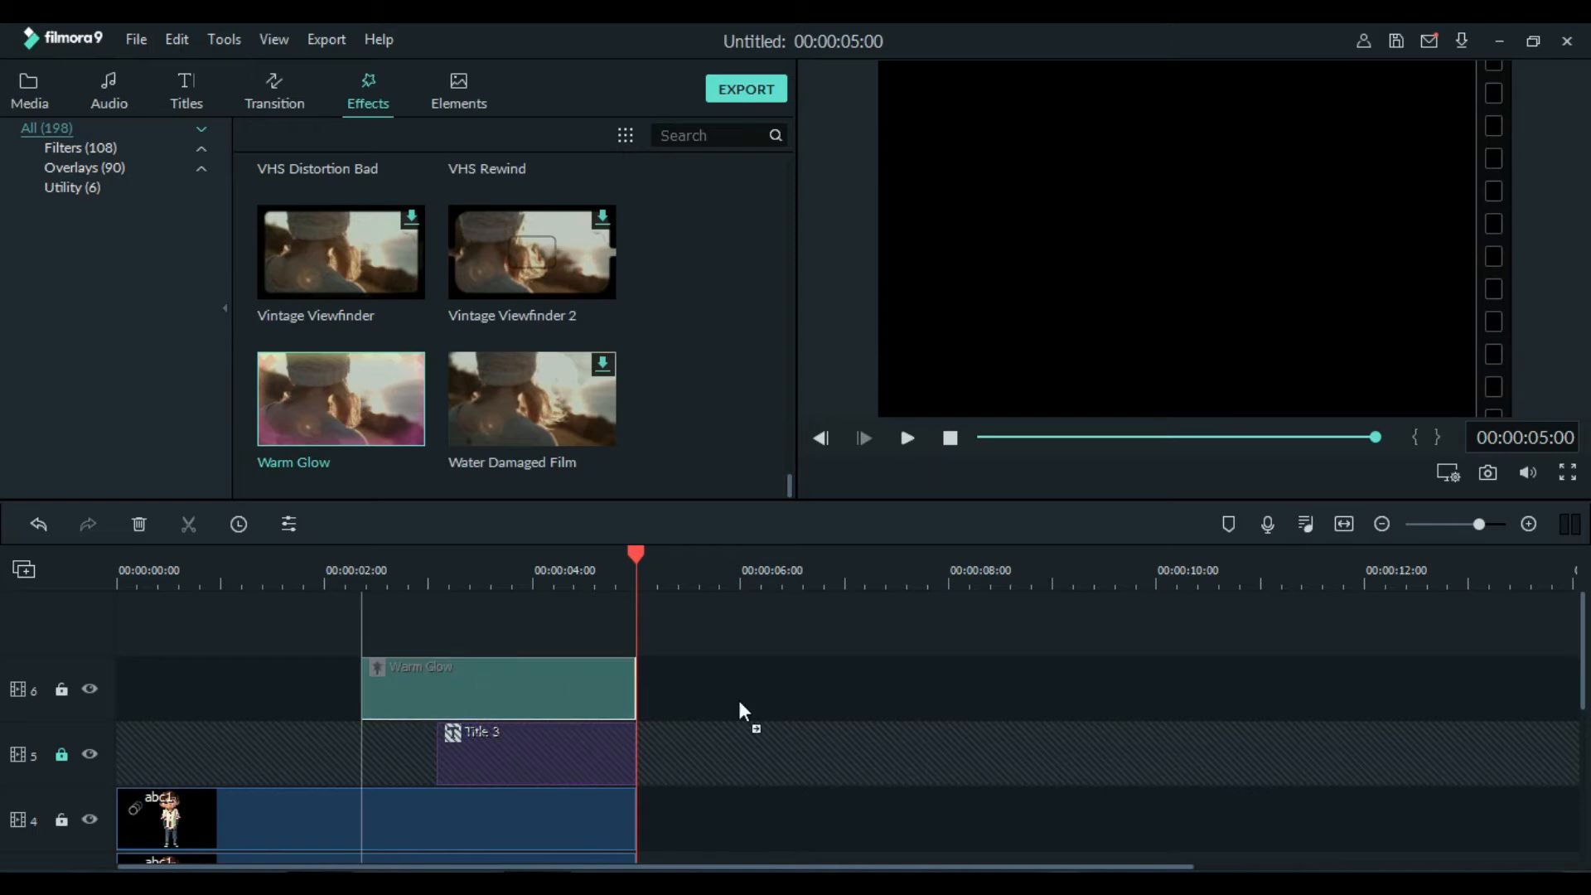
pyautogui.moveTo(706, 42); pyautogui.dragTo(719, 86)
# Export the composition to the computer as an MP4 named BC1
pyautogui.click(719, 87)
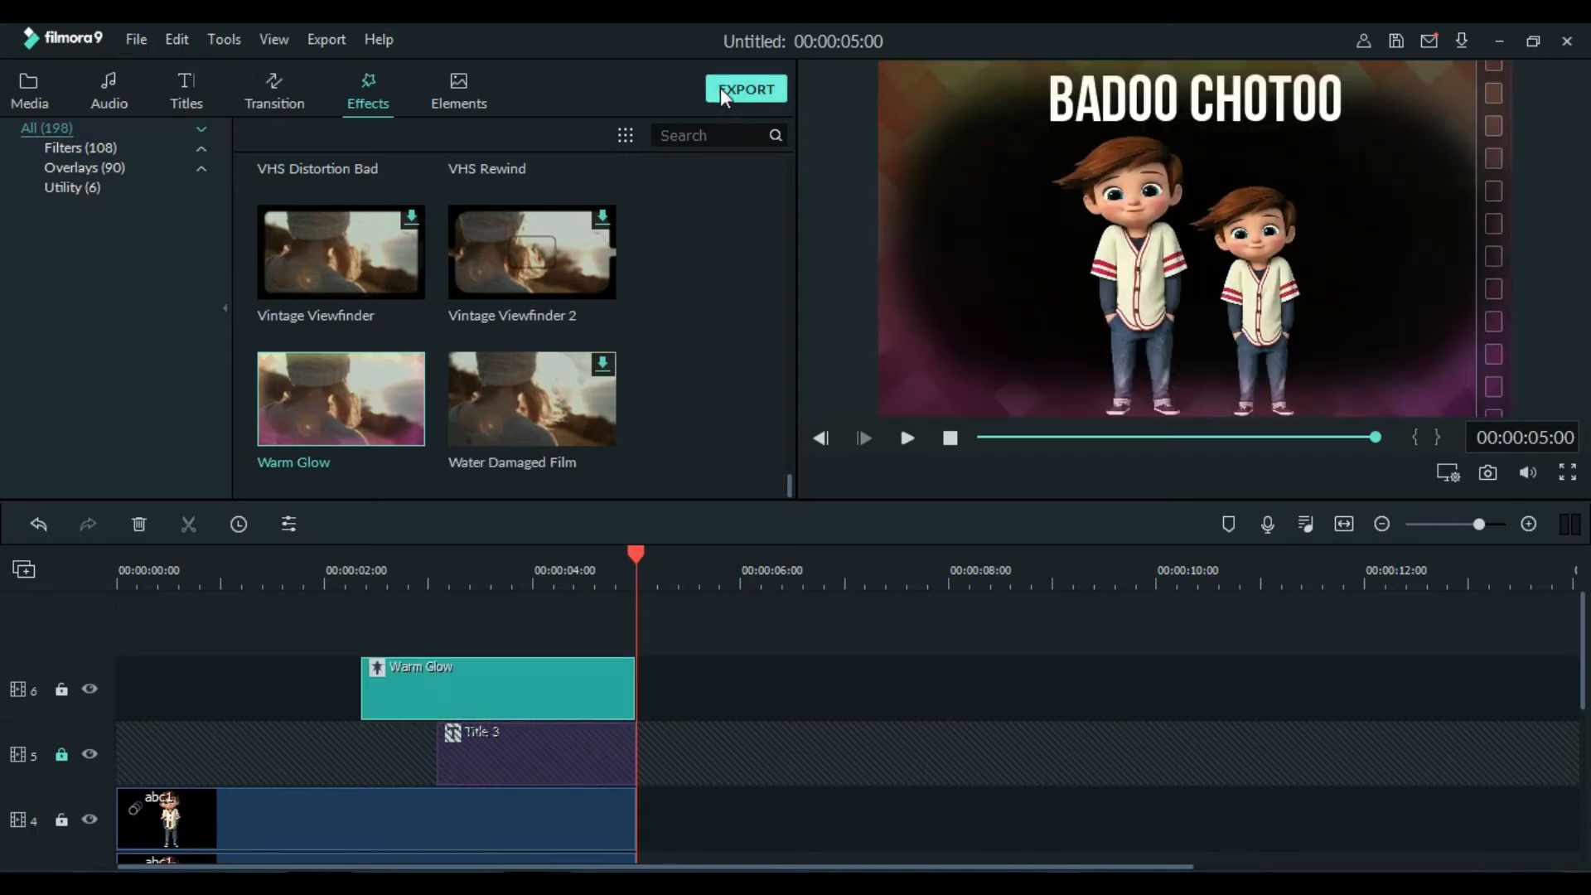
pyautogui.click(788, 260)
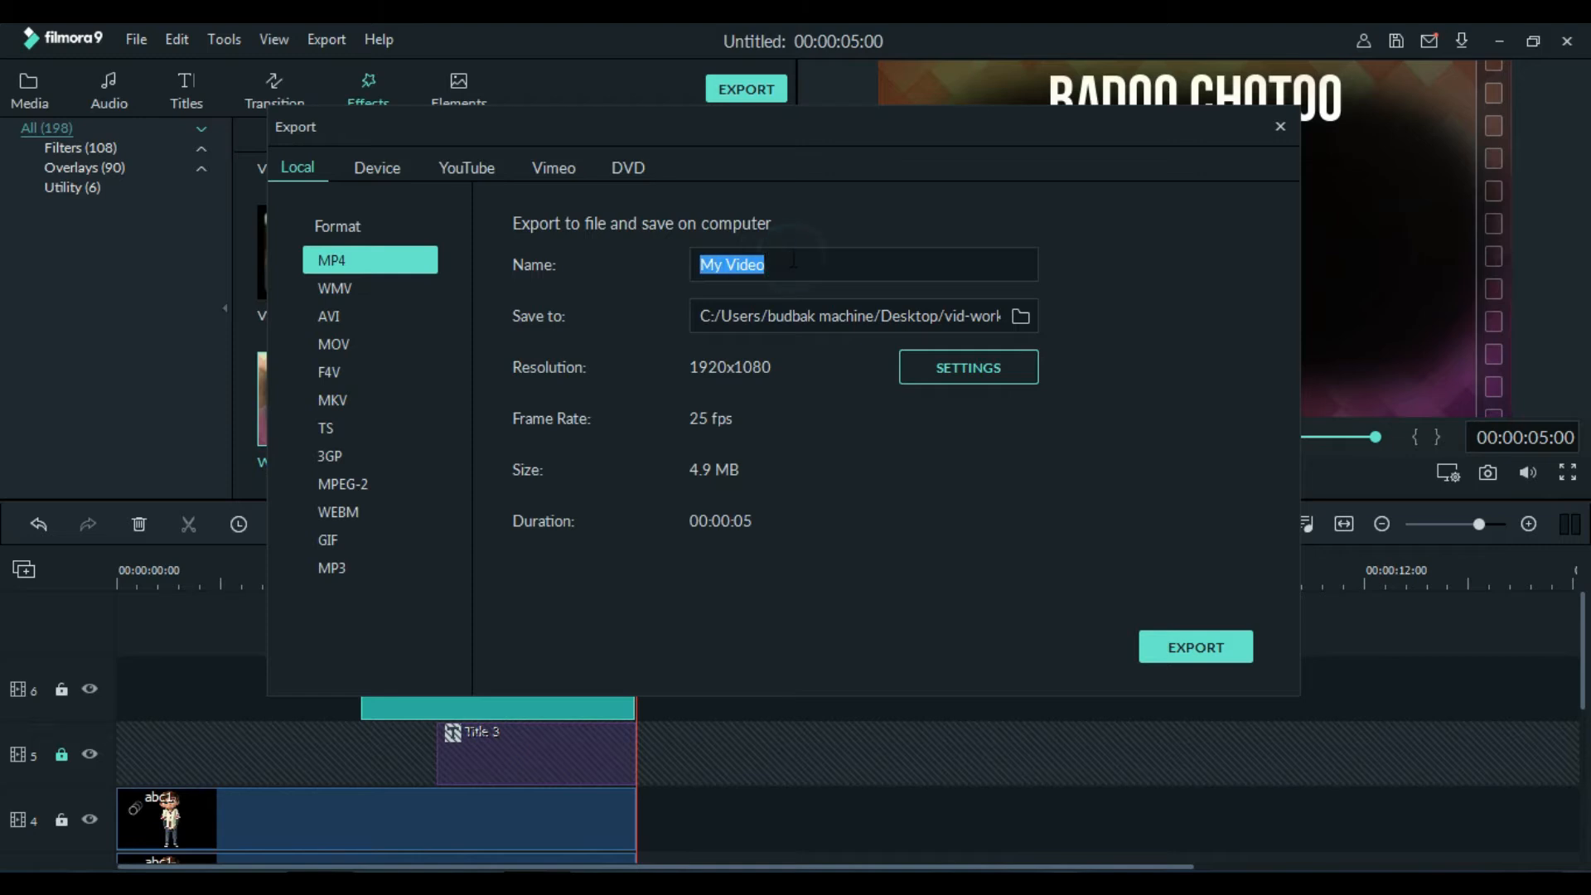
pyautogui.write('BC1')
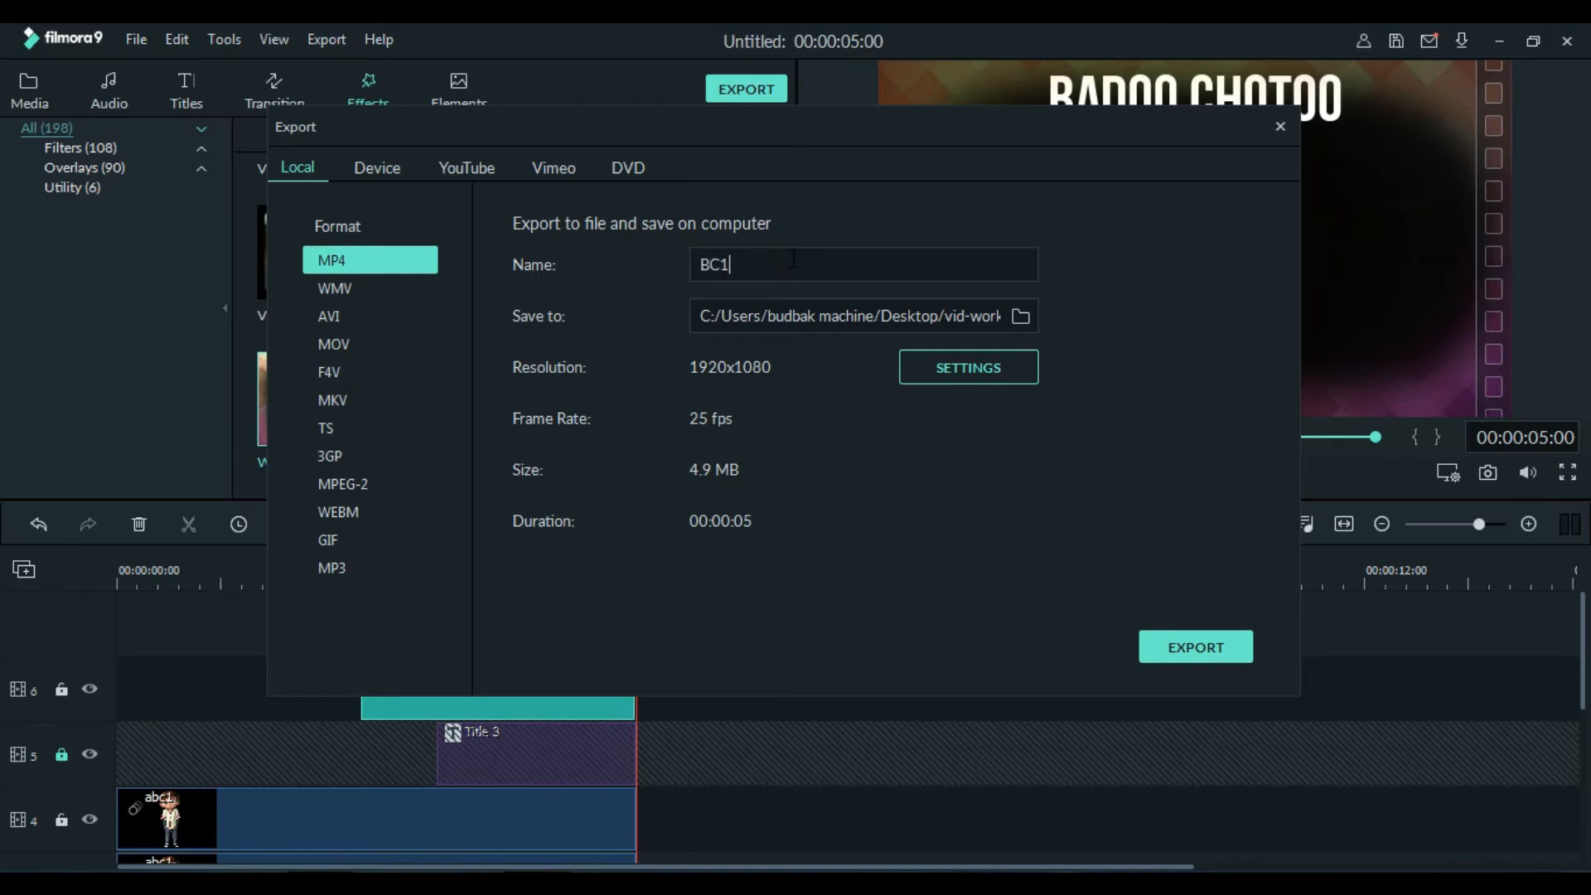
pyautogui.click(1204, 653)
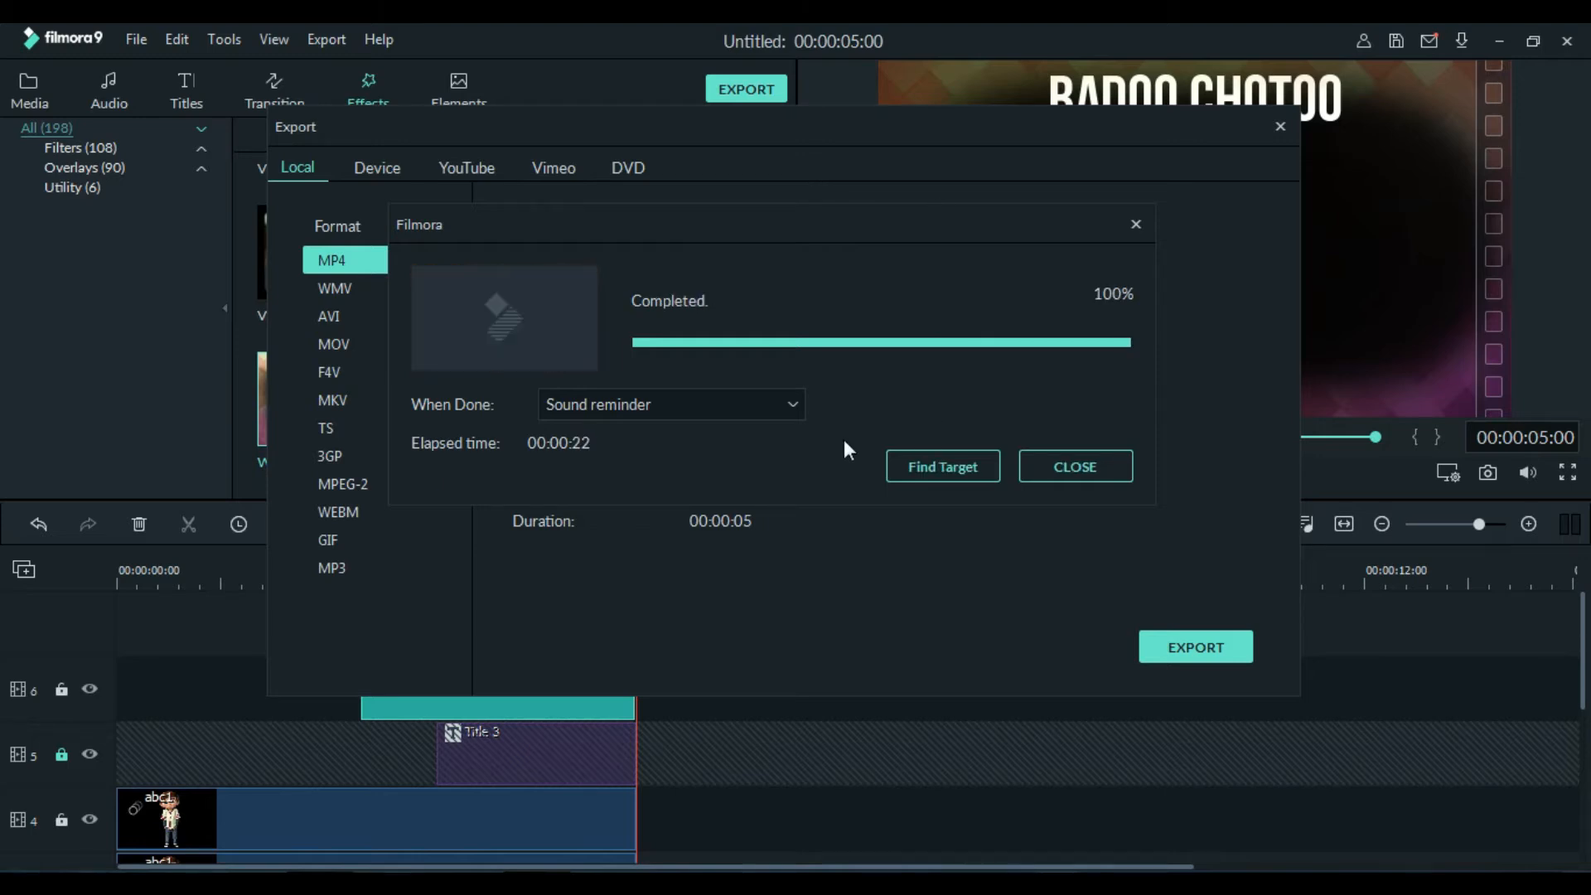
# Locate the exported BC1 video, play it back, and close the player and the export dialog
pyautogui.click(962, 477)
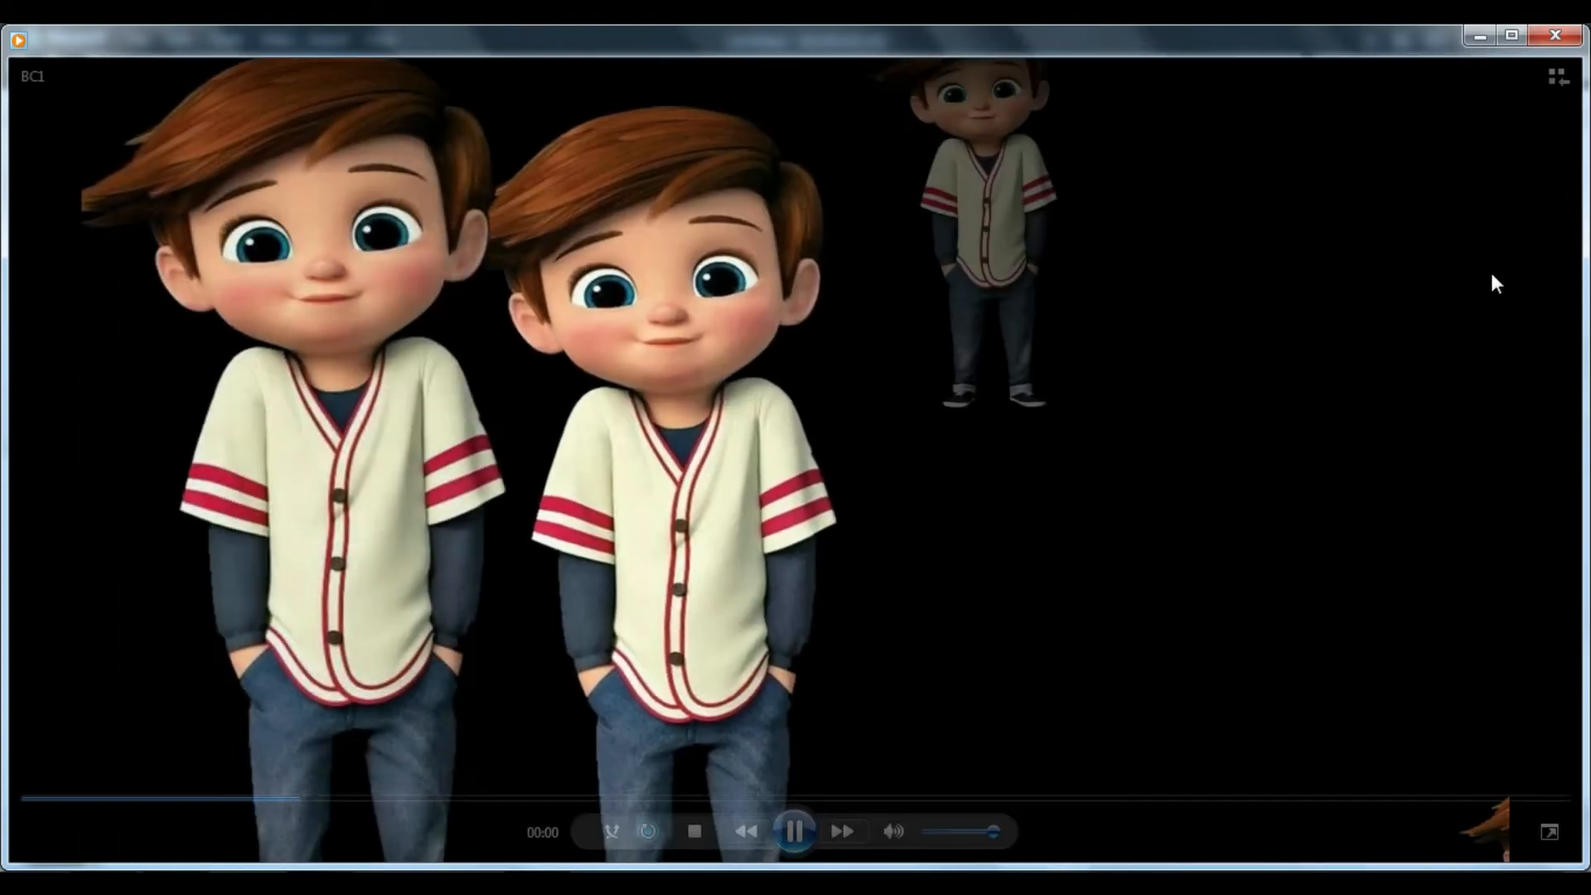
pyautogui.click(1546, 36)
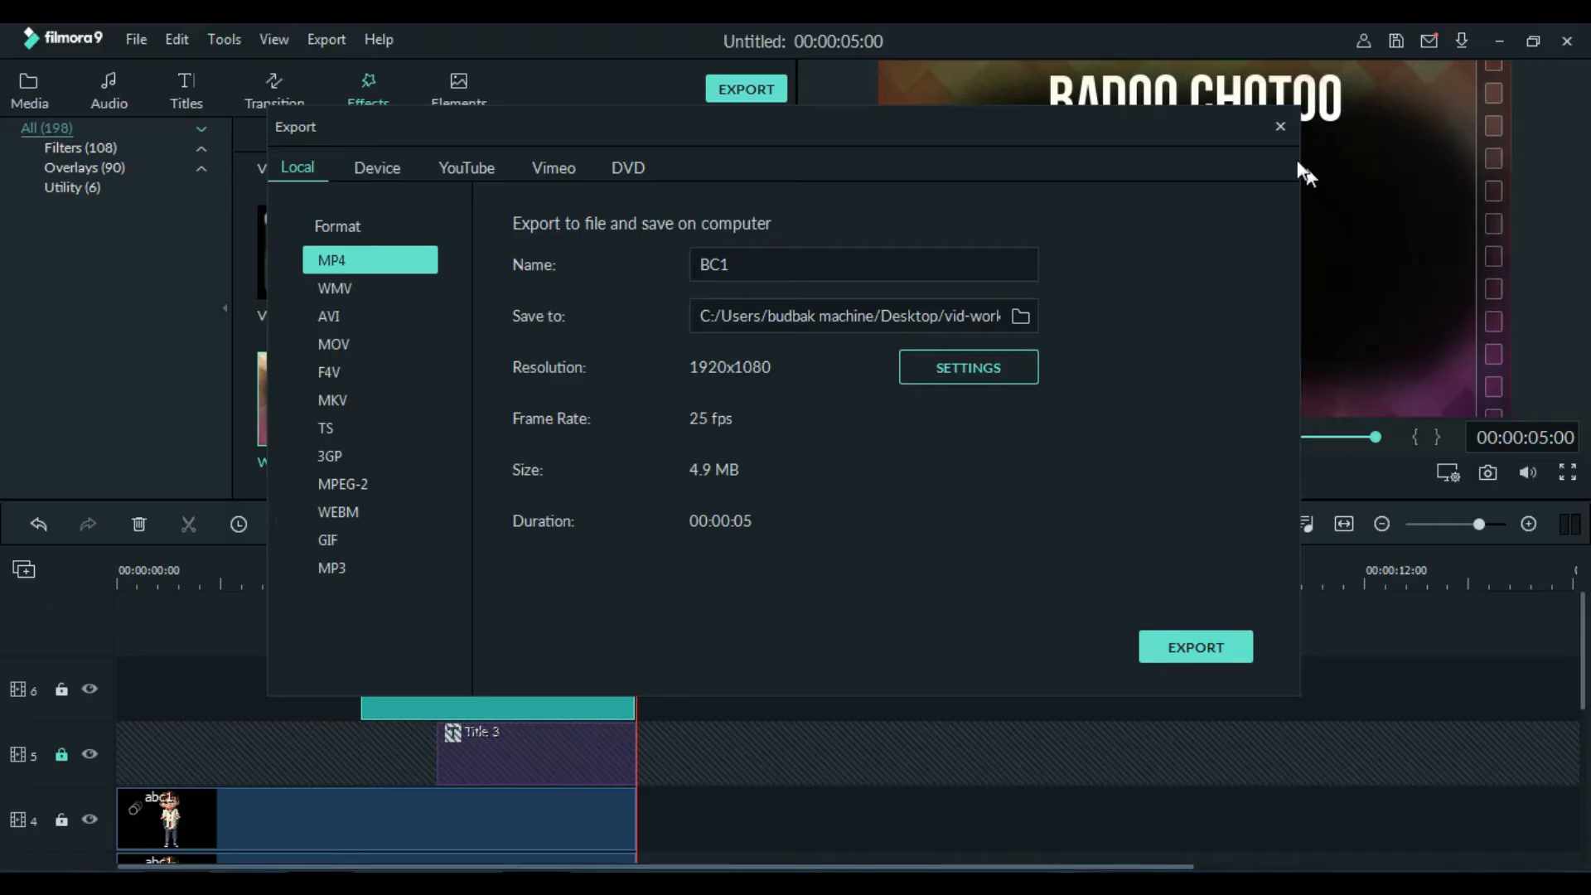
pyautogui.click(1278, 128)
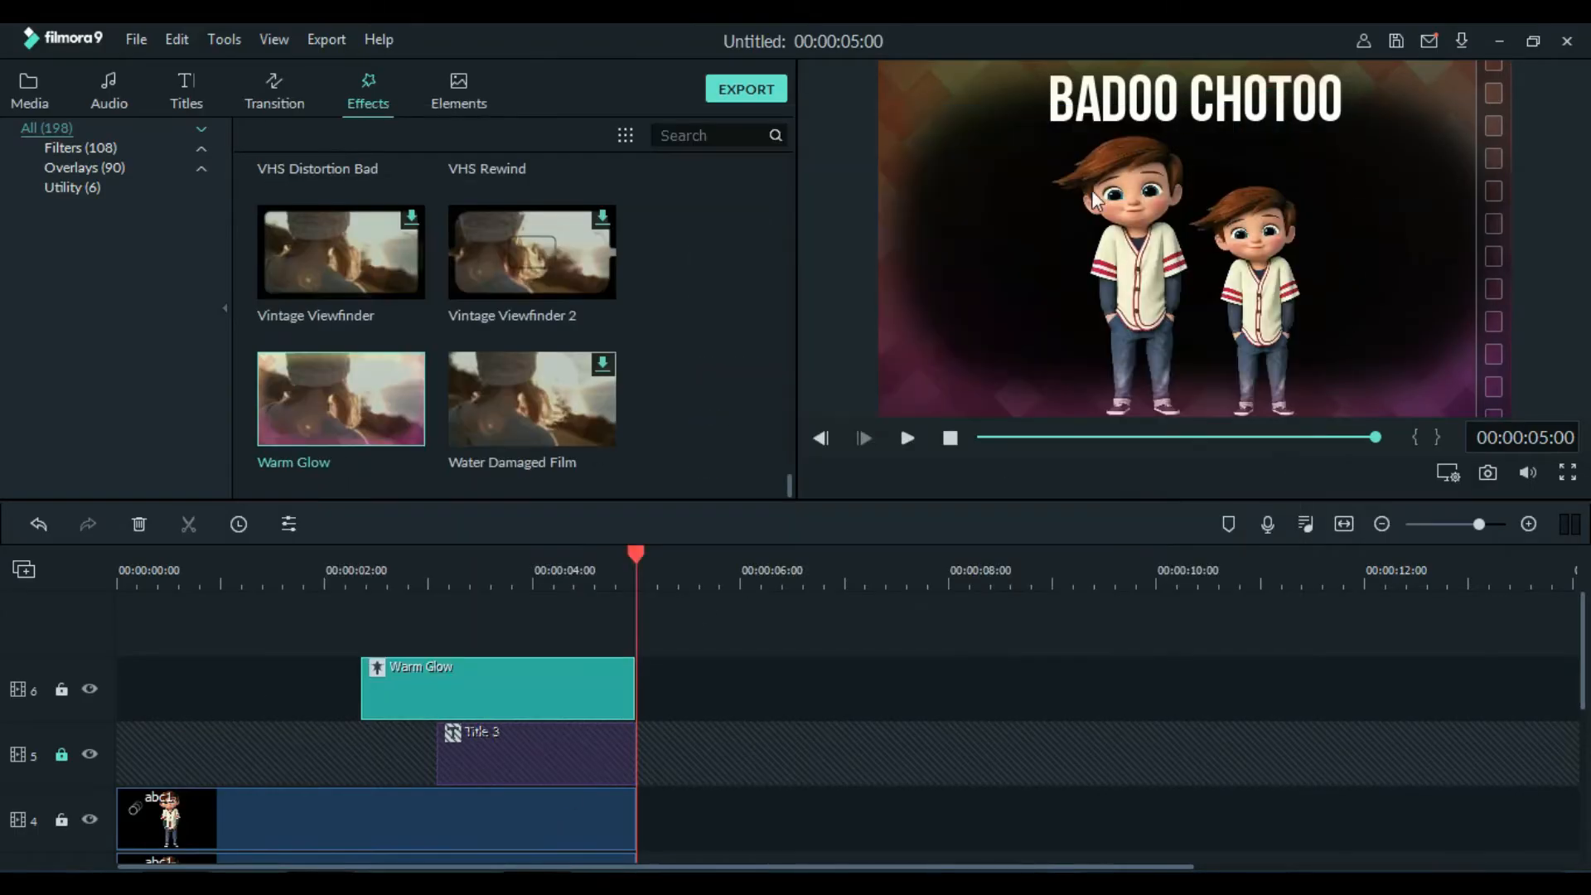
# Delete the Warm Glow clip and all four abc1 clips from the timeline together
pyautogui.click(700, 644)
pyautogui.scroll(-4, 580, 746)
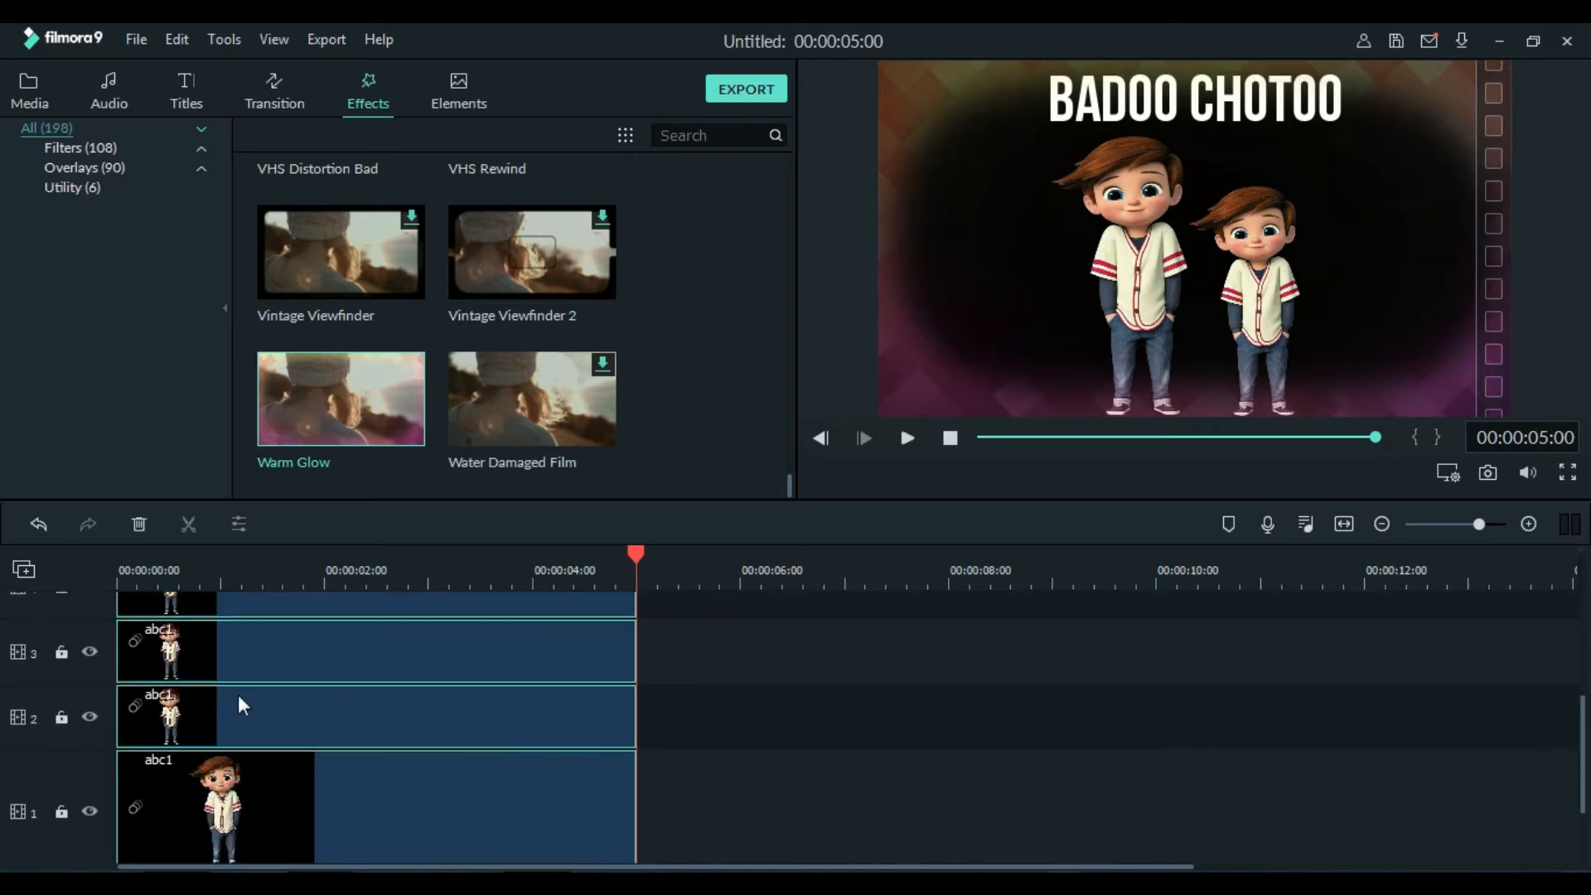
pyautogui.press('Delete')
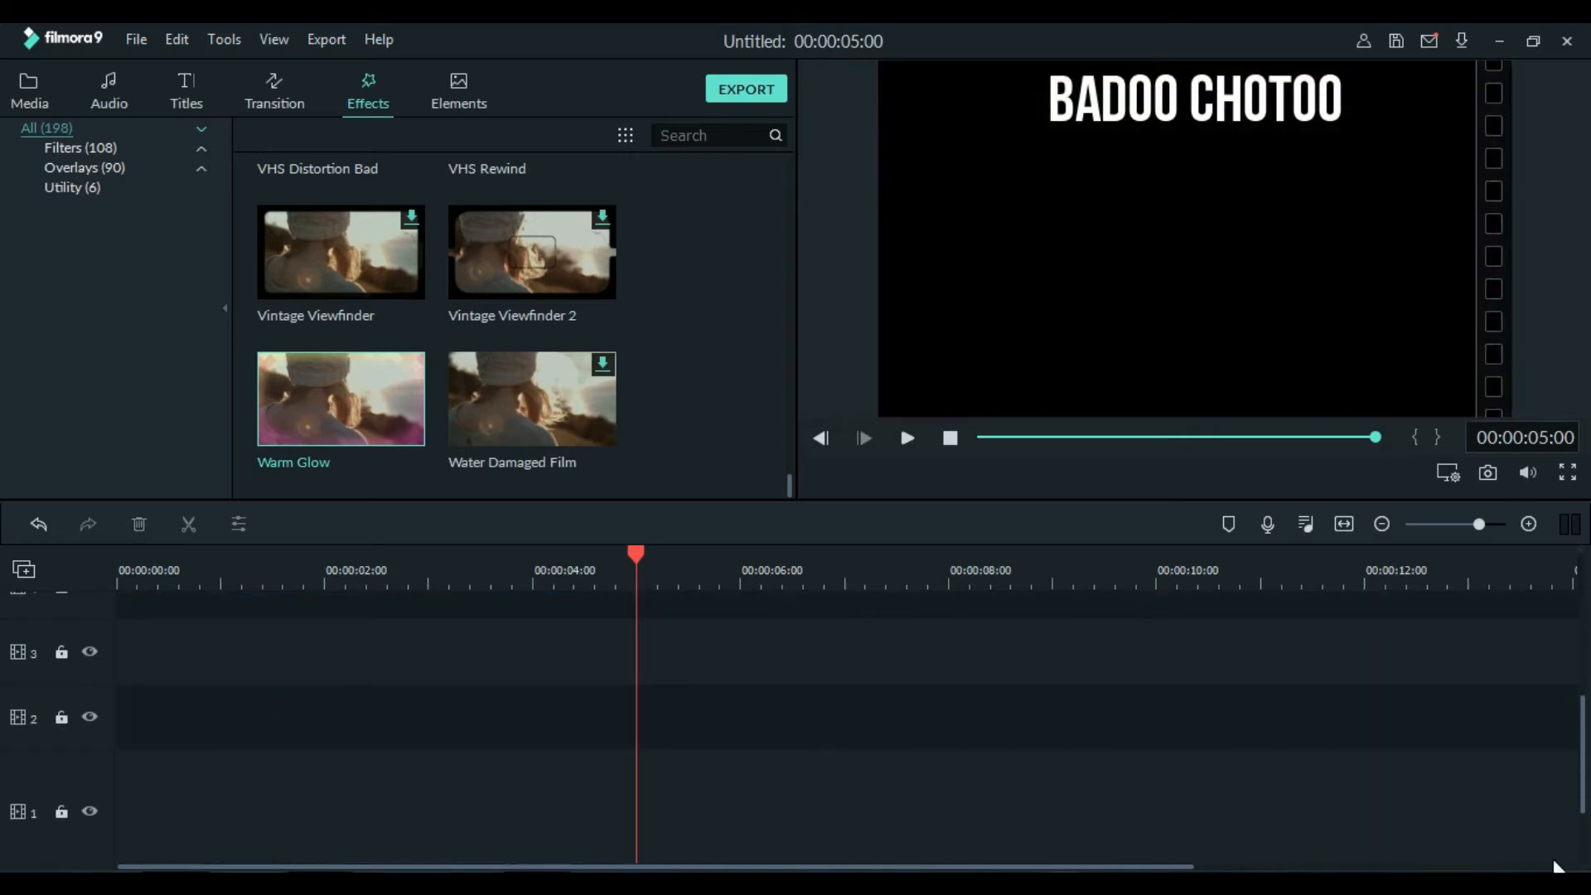
# Unlock track 5, delete its Title 3 clip and display the project's media library
pyautogui.moveTo(1584, 749); pyautogui.dragTo(1583, 659)
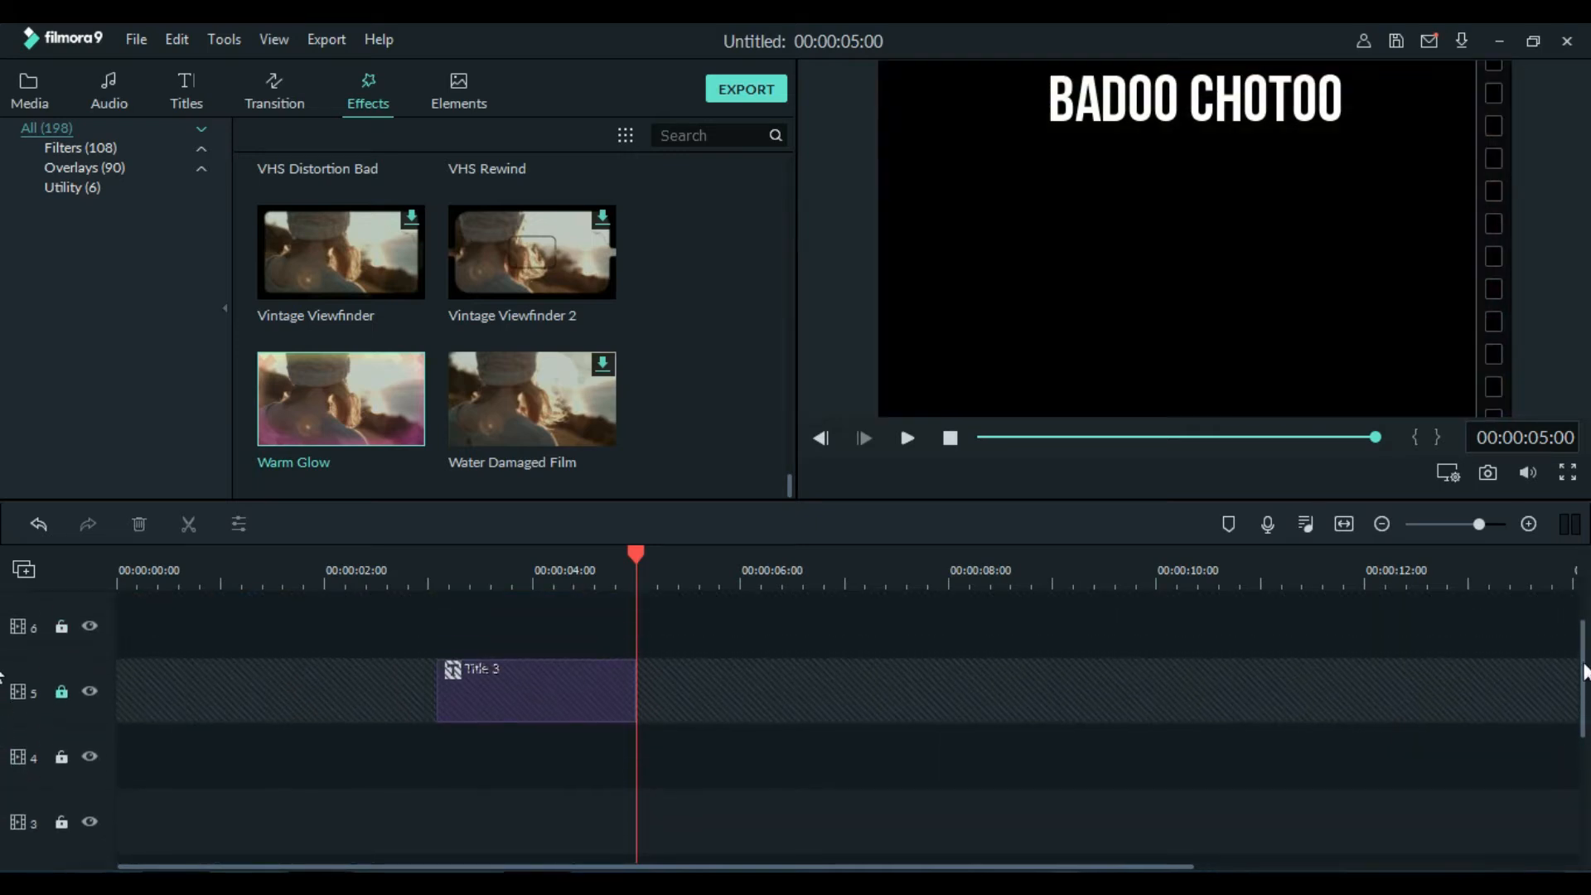
pyautogui.click(63, 700)
pyautogui.click(463, 719)
pyautogui.press('Delete')
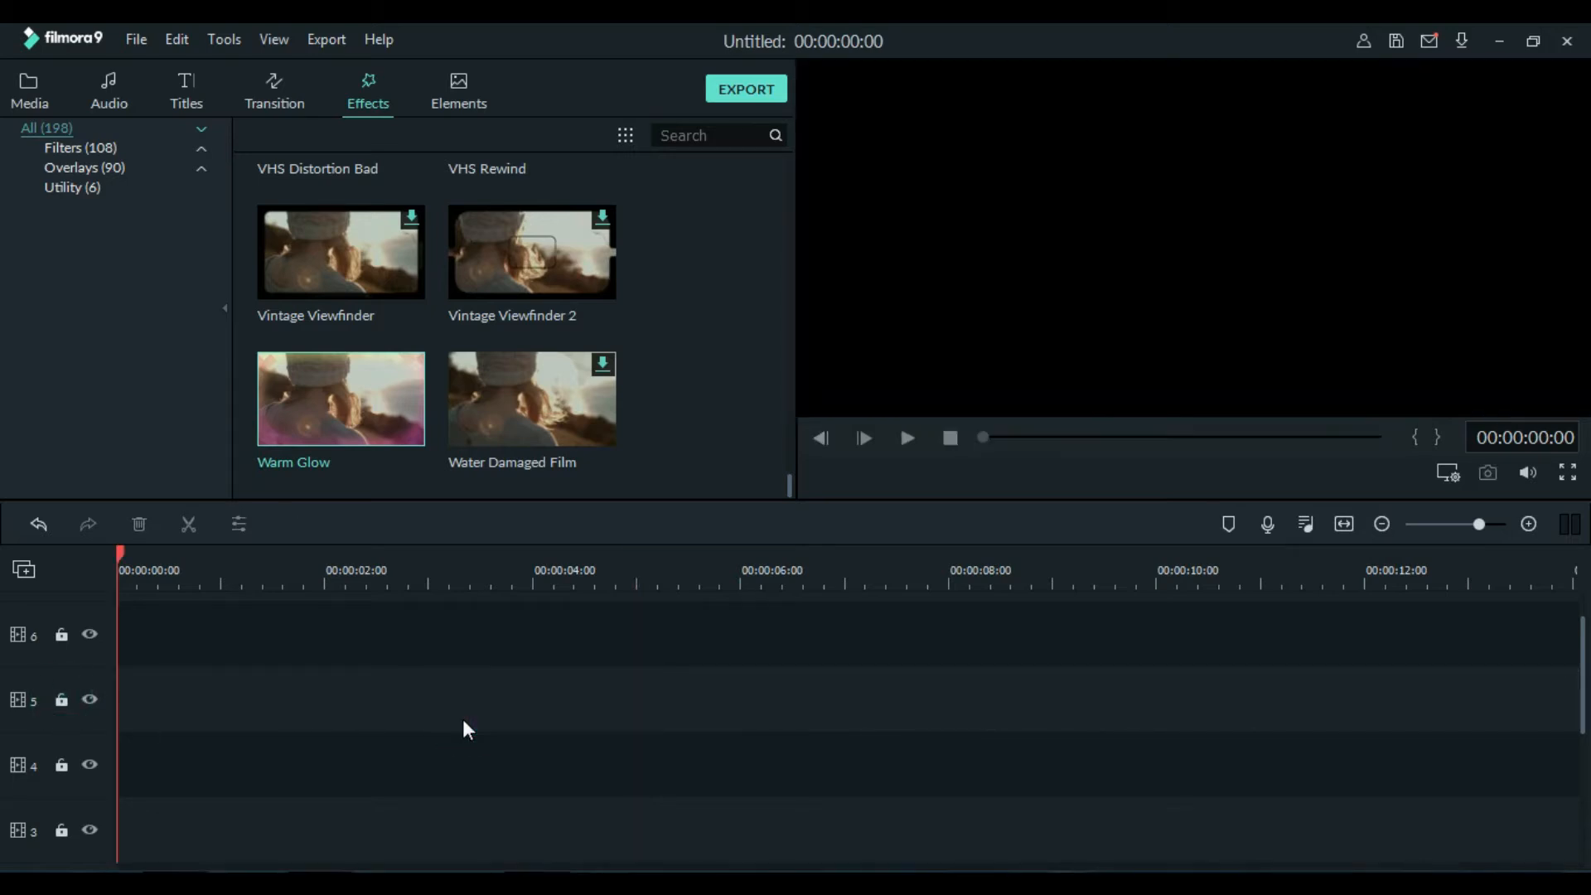
pyautogui.click(29, 85)
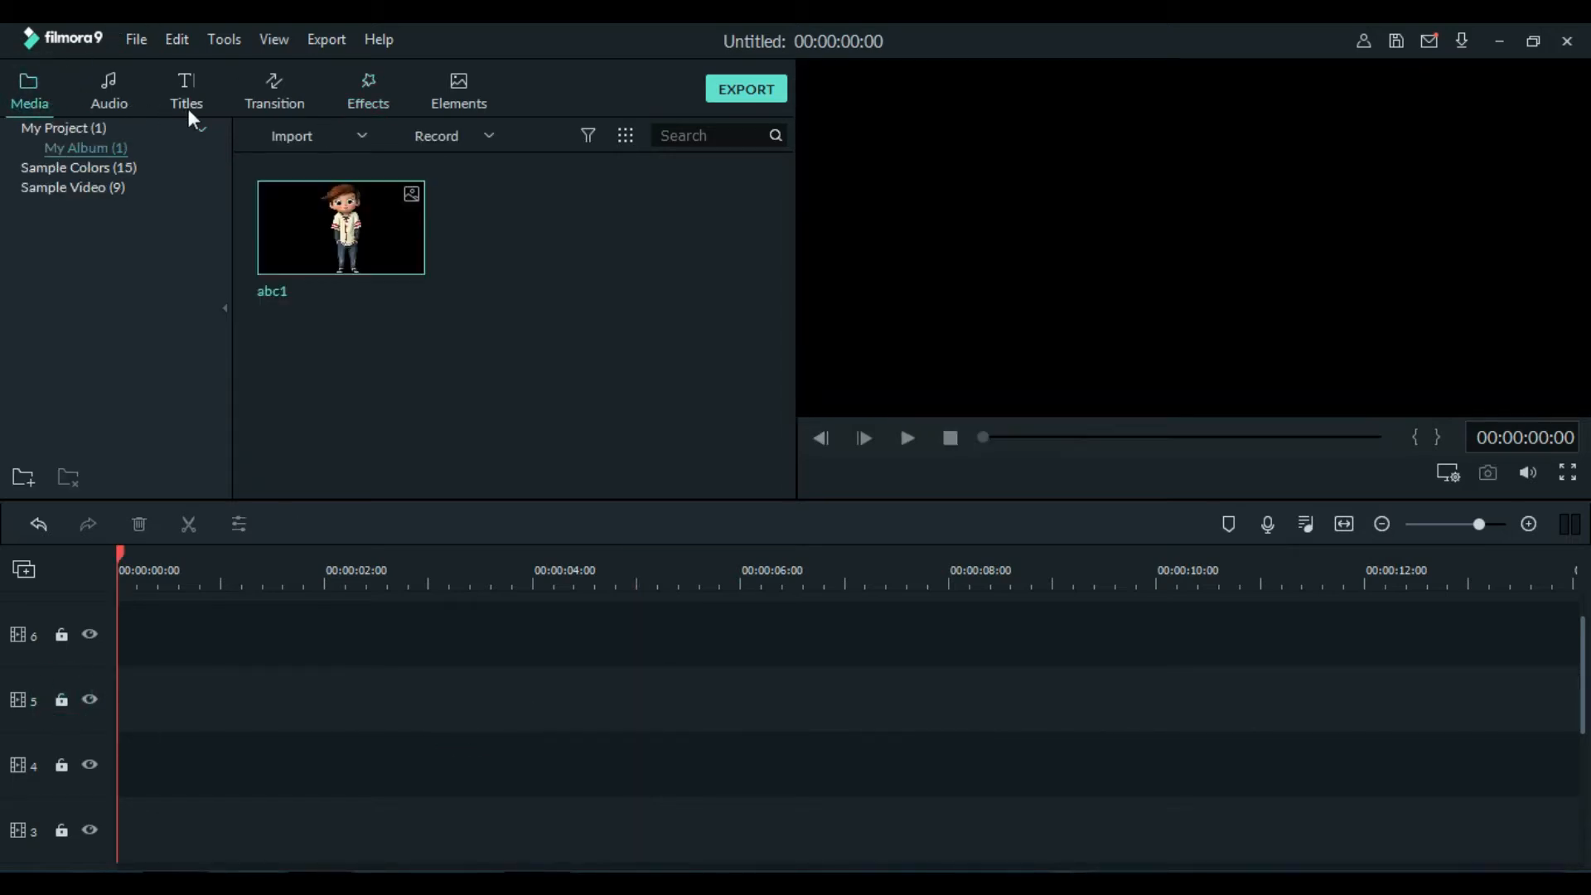
pyautogui.click(495, 276)
pyautogui.moveTo(352, 240)
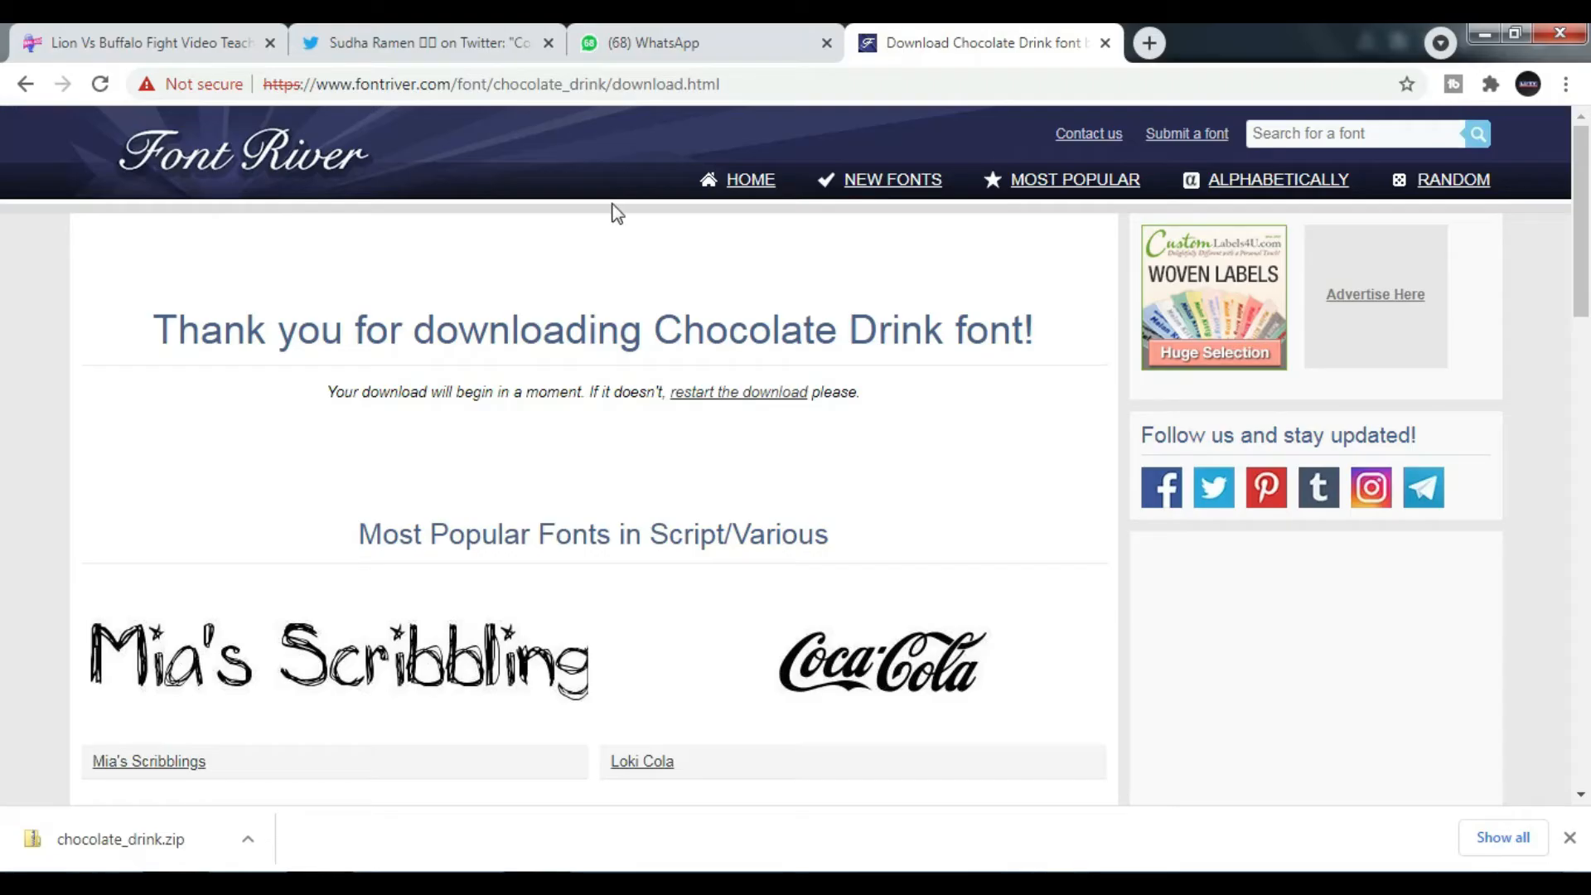
# Switch to Chrome and run a Google image search for "vector background hd" in a new tab
pyautogui.click(1153, 43)
pyautogui.write('VEC')
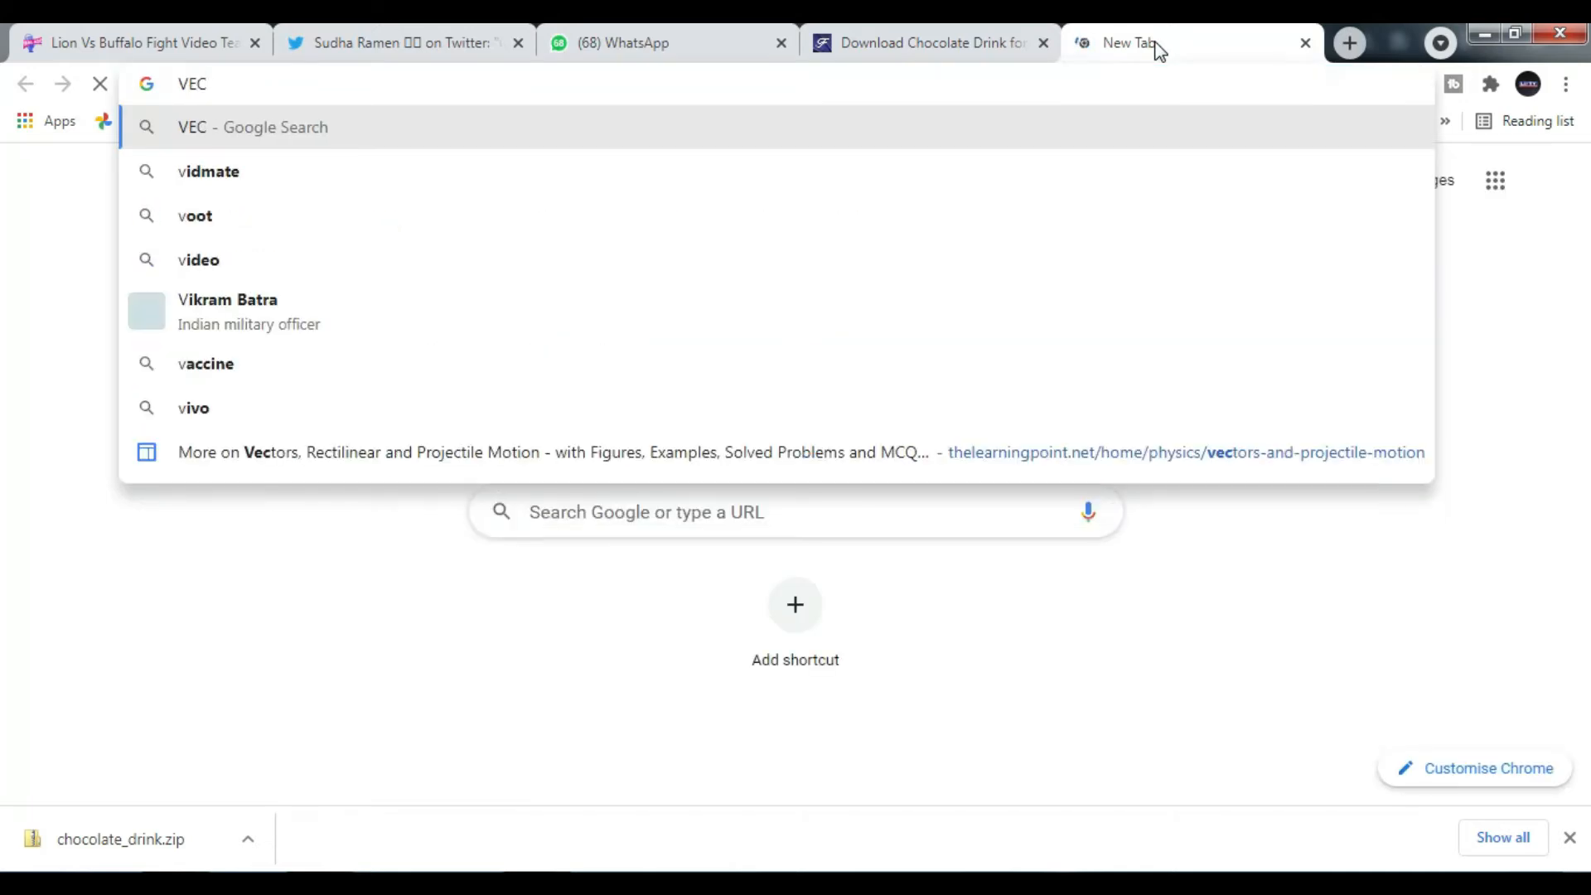
pyautogui.write('tor ')
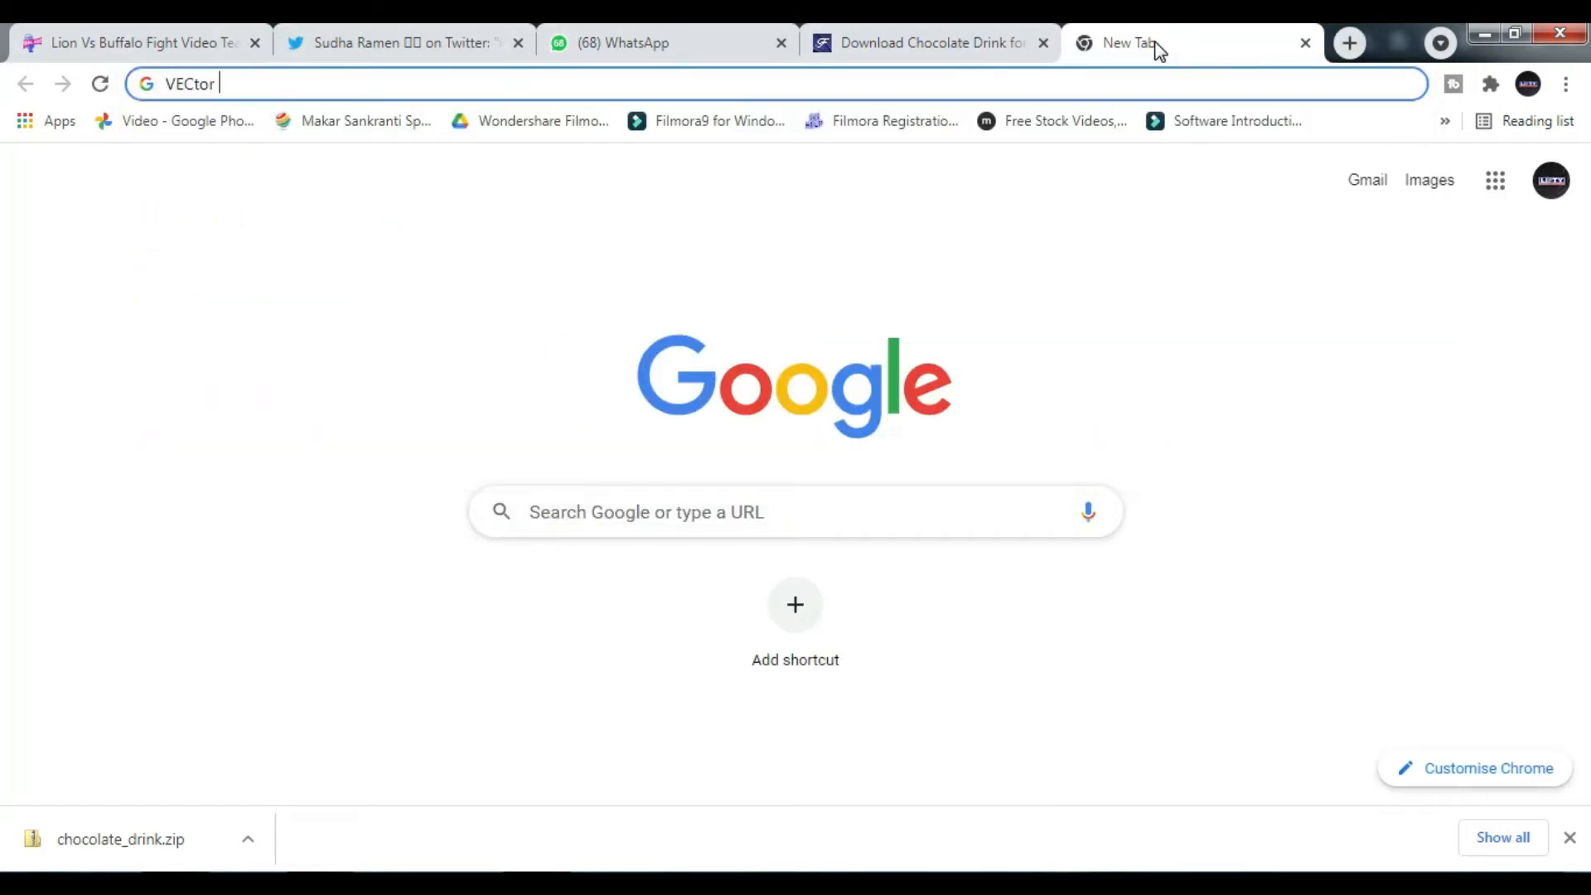
pyautogui.write('back')
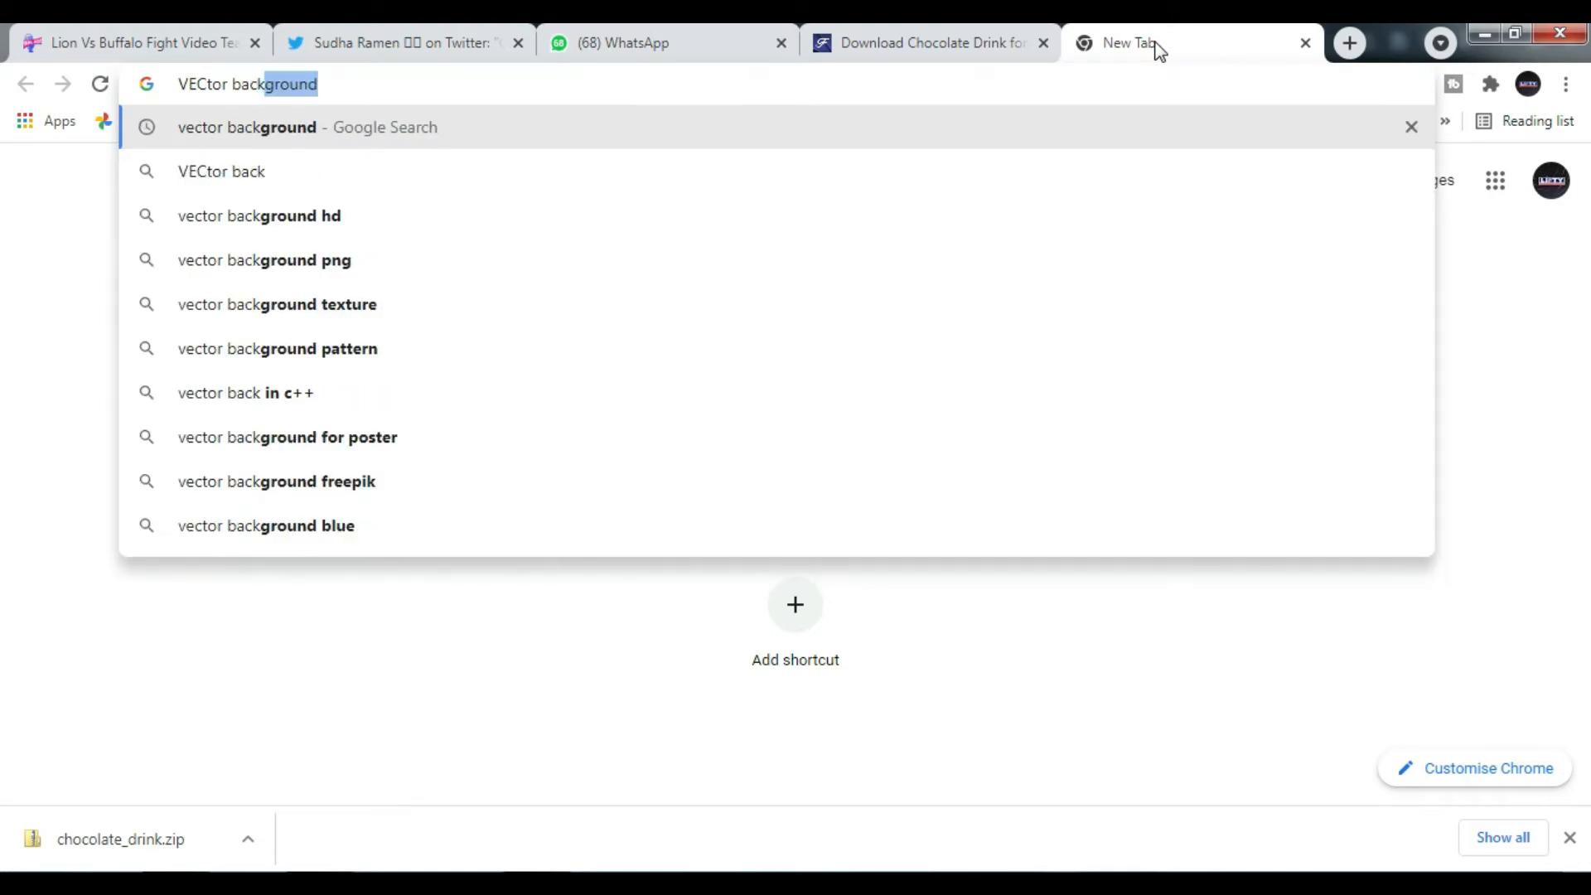
pyautogui.press('Down')
pyautogui.press('Down')
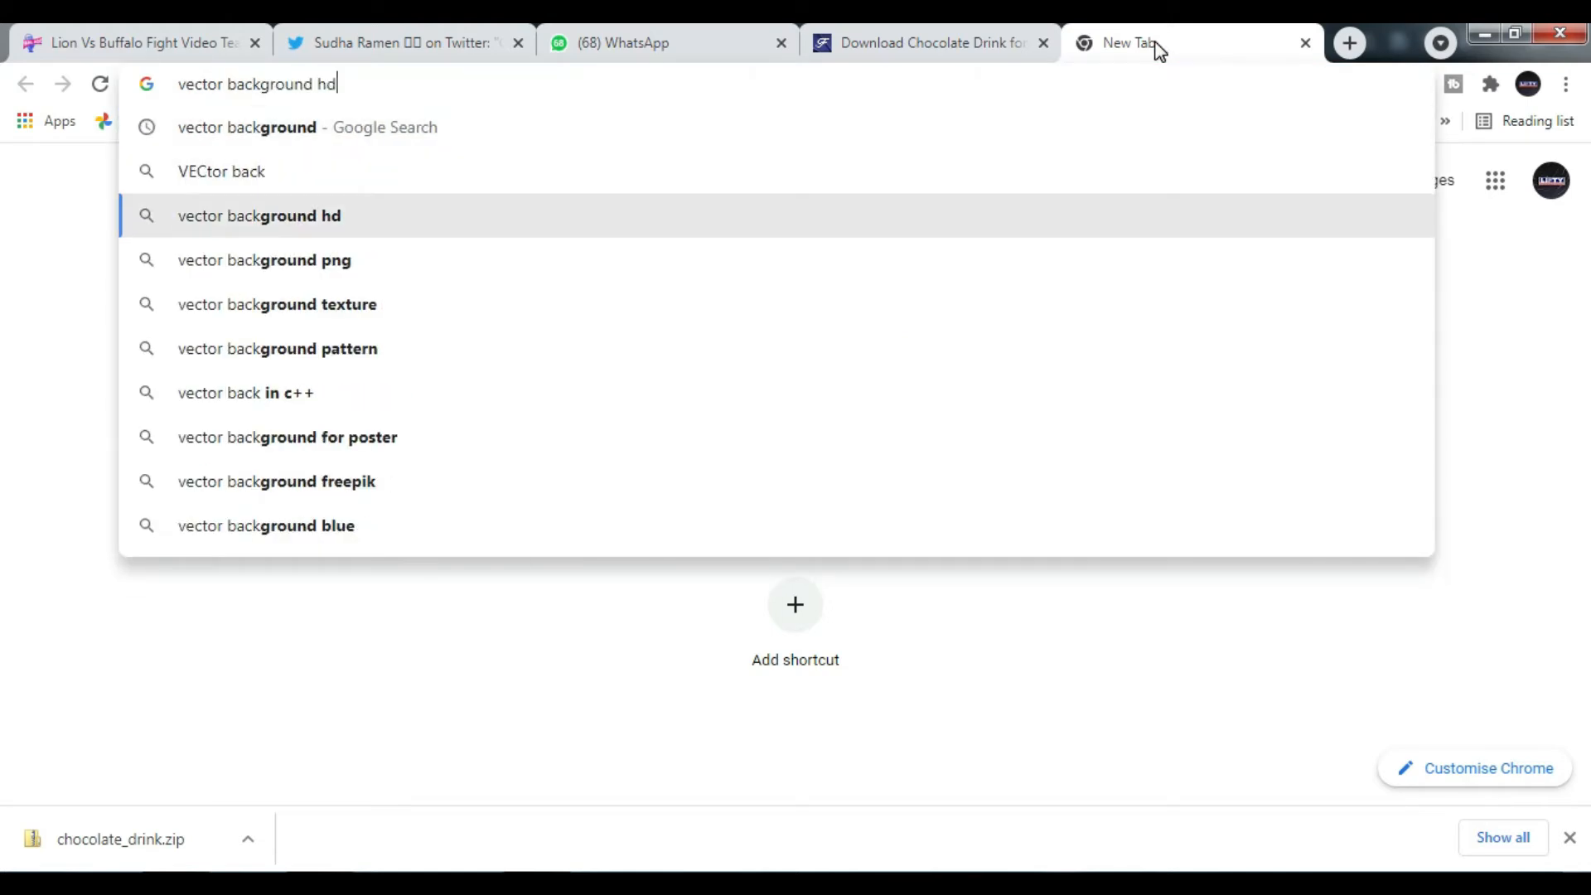
pyautogui.press('Return')
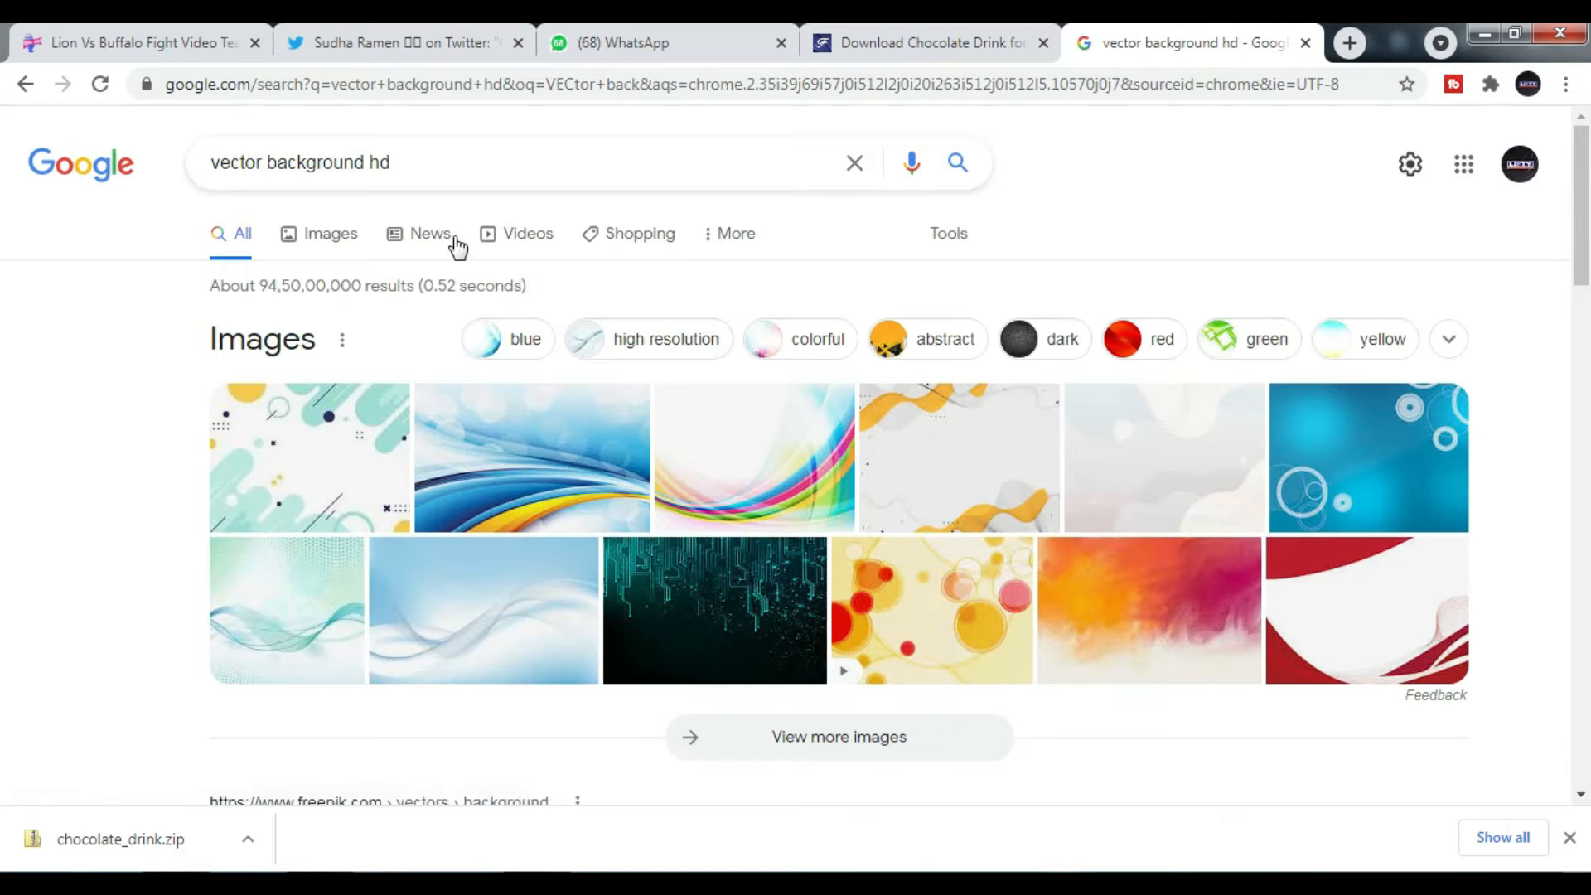
pyautogui.click(339, 243)
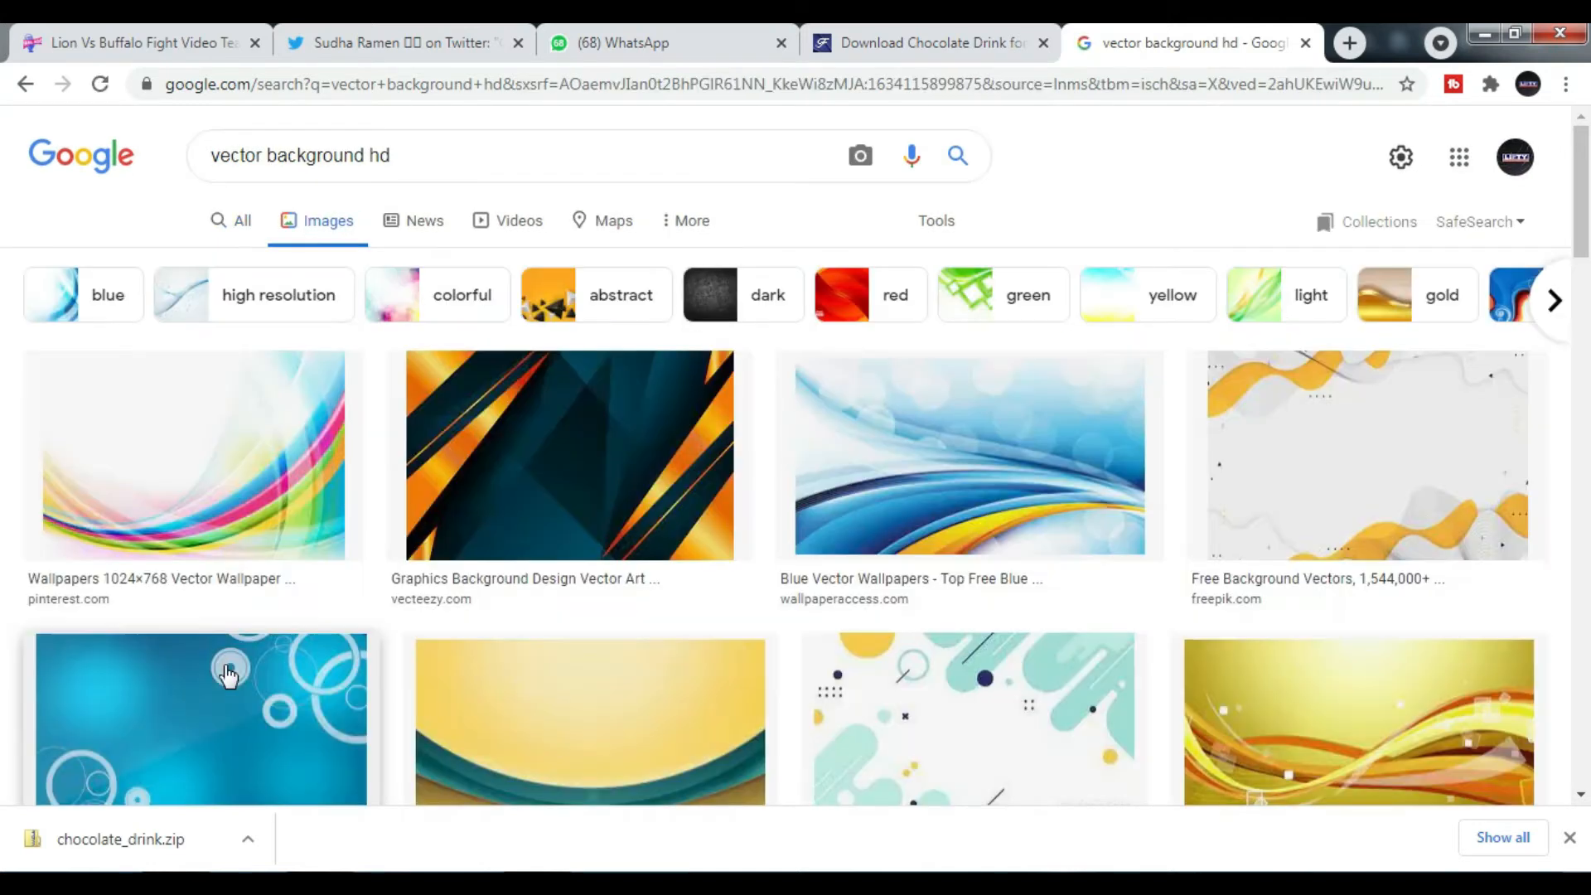
# Open the blue background with white circles and start saving it into the Desktop folder vid-work-oct21
pyautogui.click(245, 734)
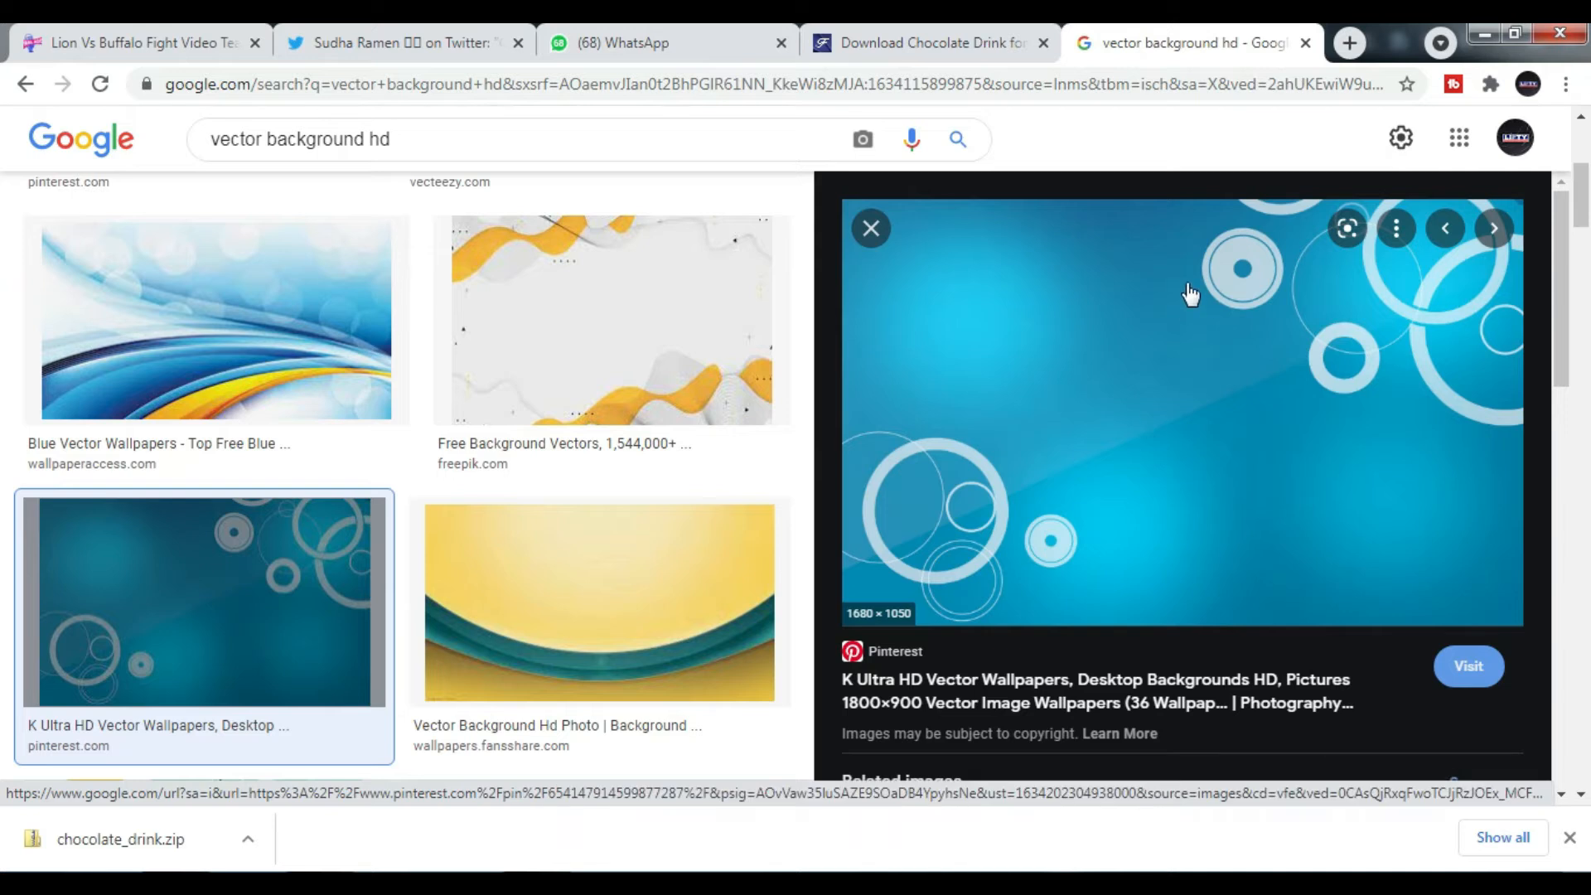
pyautogui.rightClick(1145, 295)
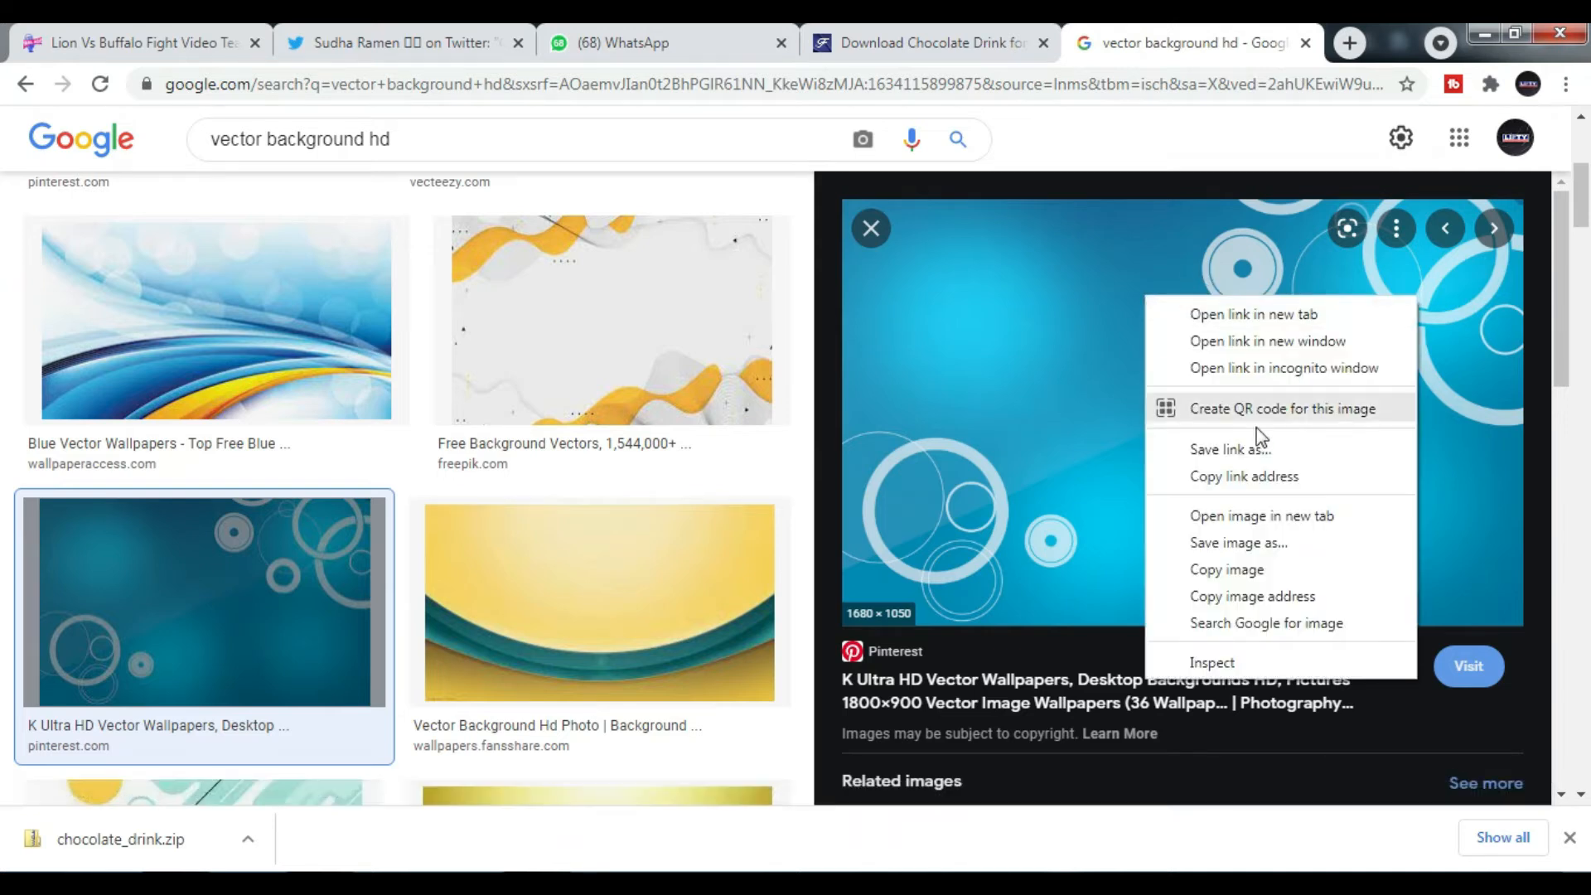
pyautogui.click(1256, 538)
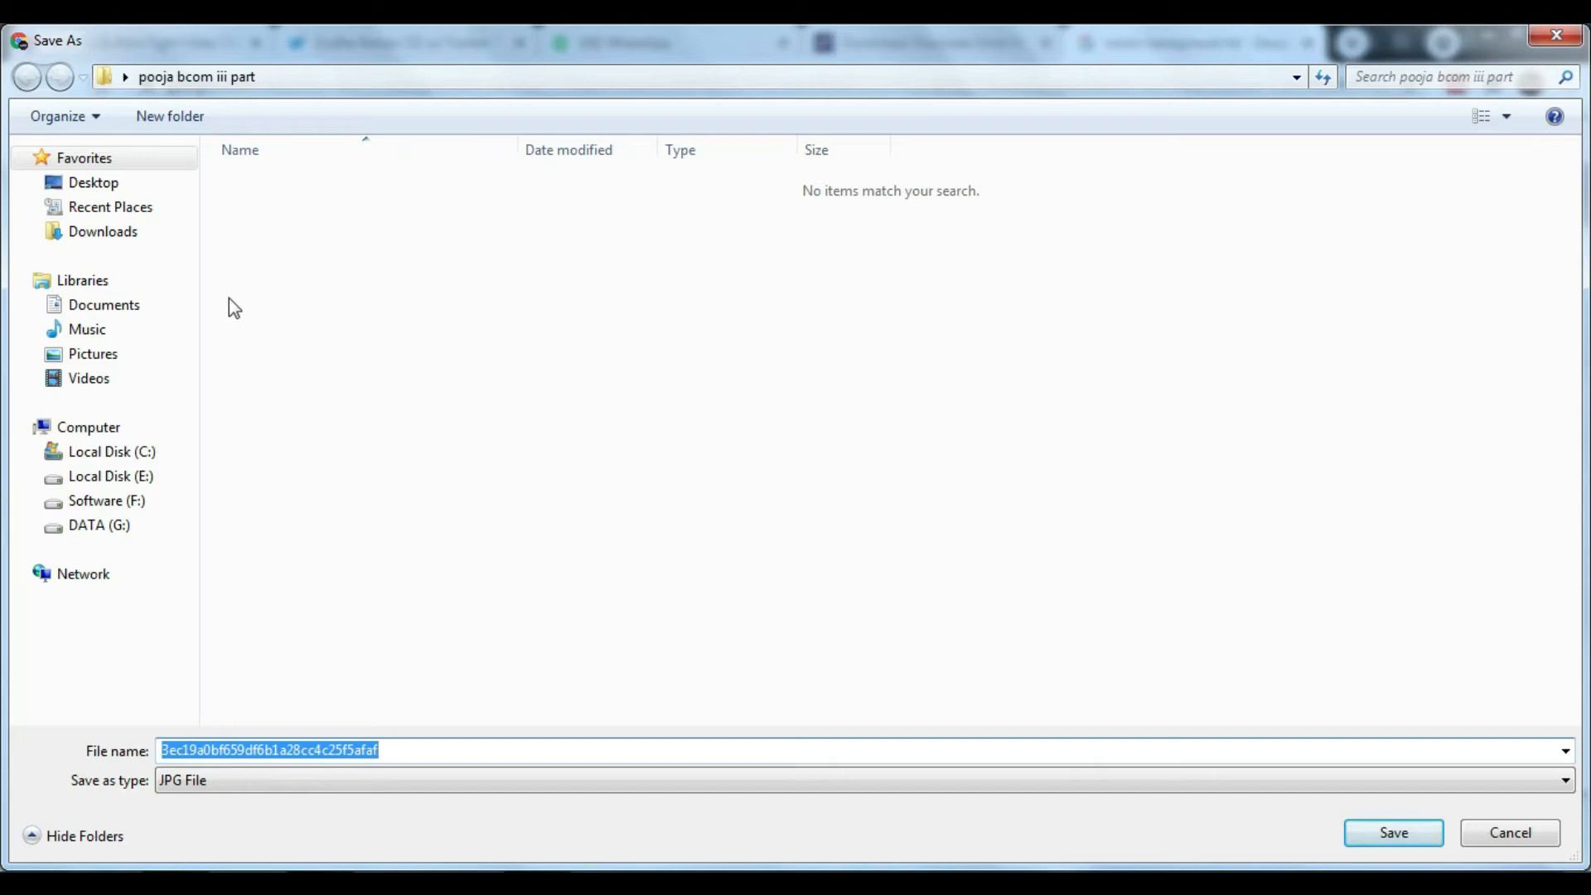
pyautogui.click(178, 184)
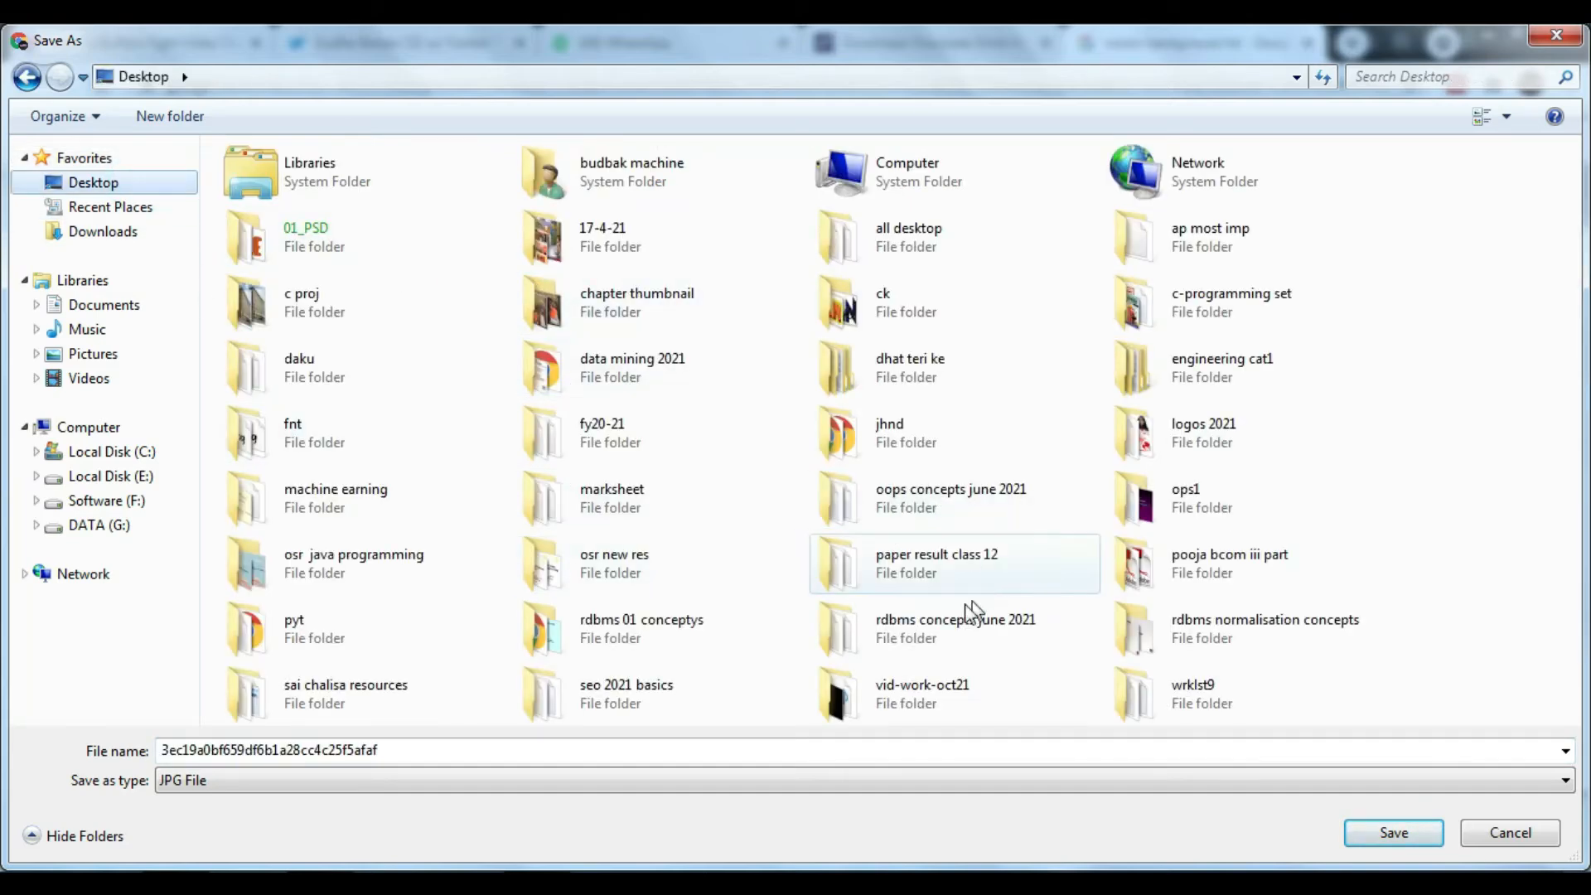
pyautogui.doubleClick(953, 688)
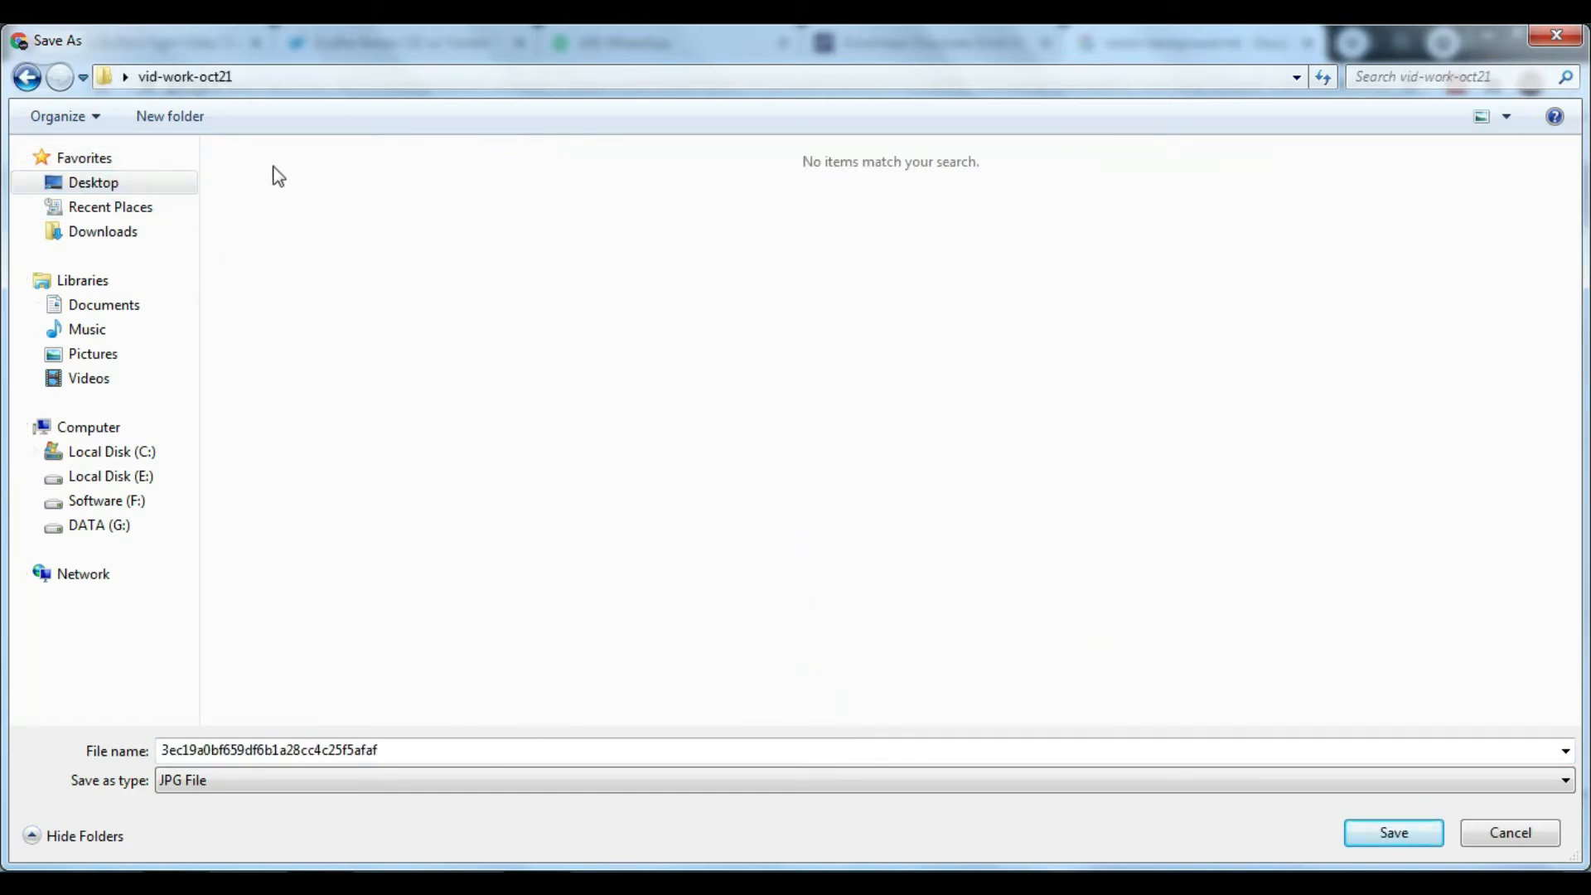
# Create a folder named imgcoll inside vid-work-oct21 and save the blue circles image there as bg1
pyautogui.click(183, 117)
pyautogui.write('imgcoll')
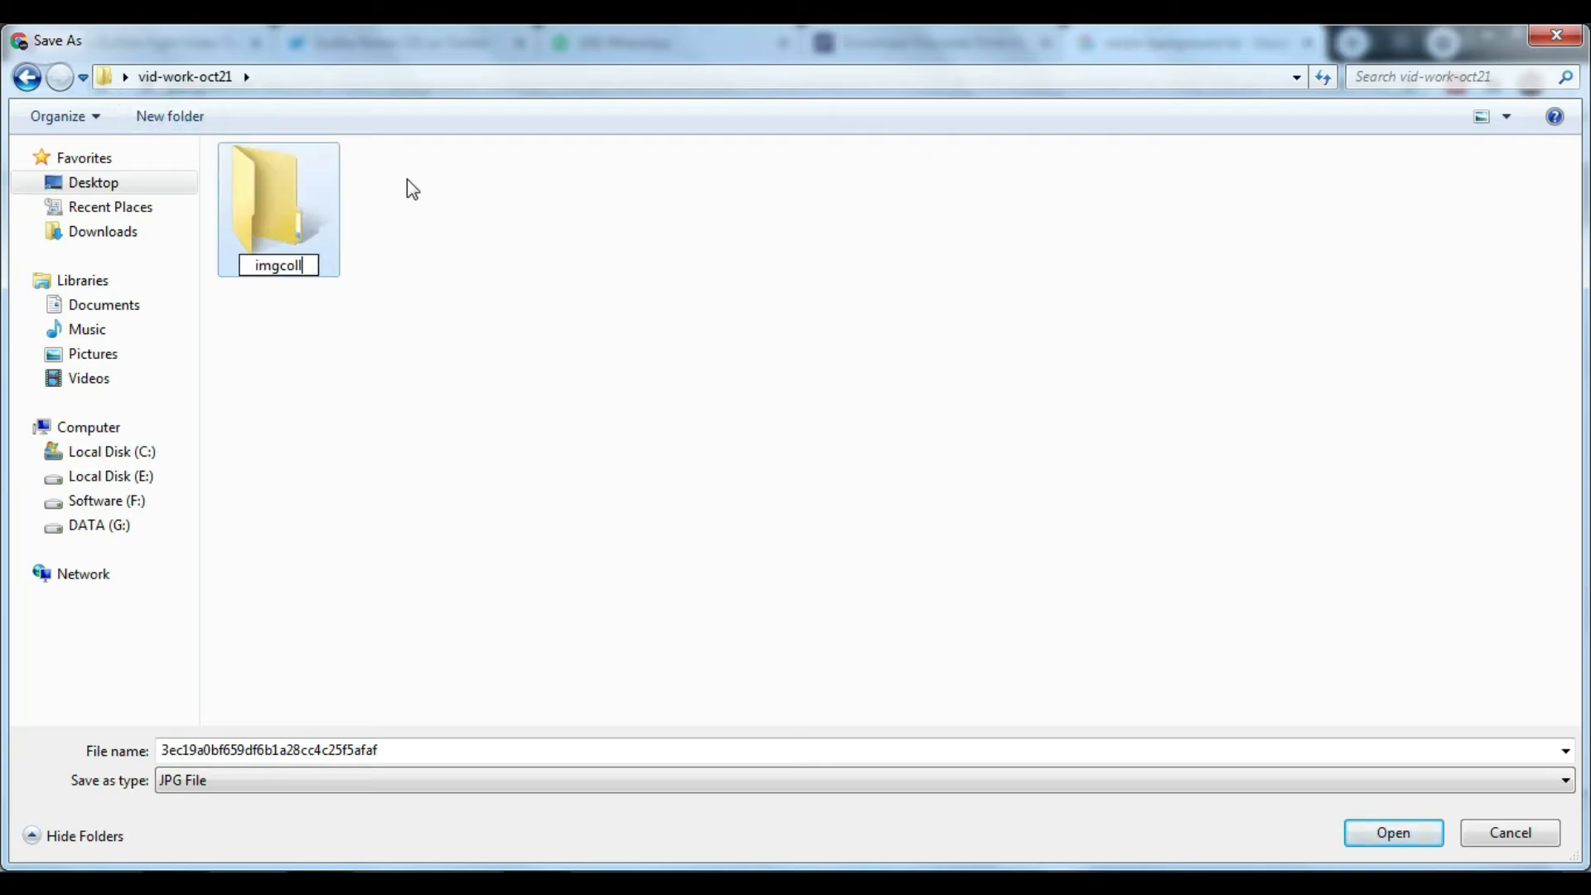
pyautogui.press('Return')
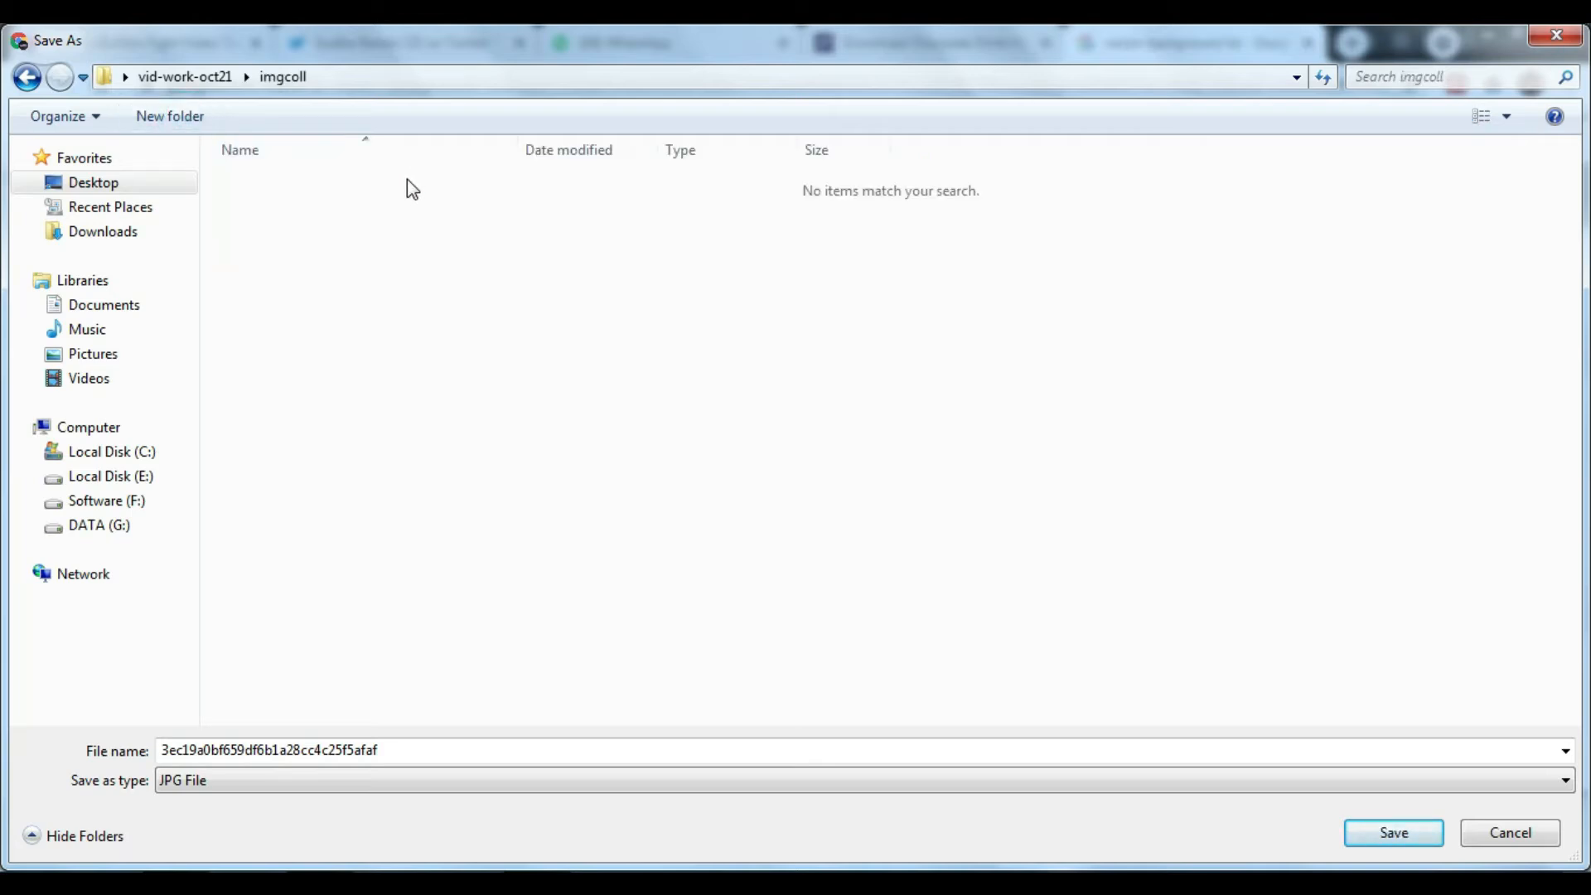
pyautogui.doubleClick(777, 749)
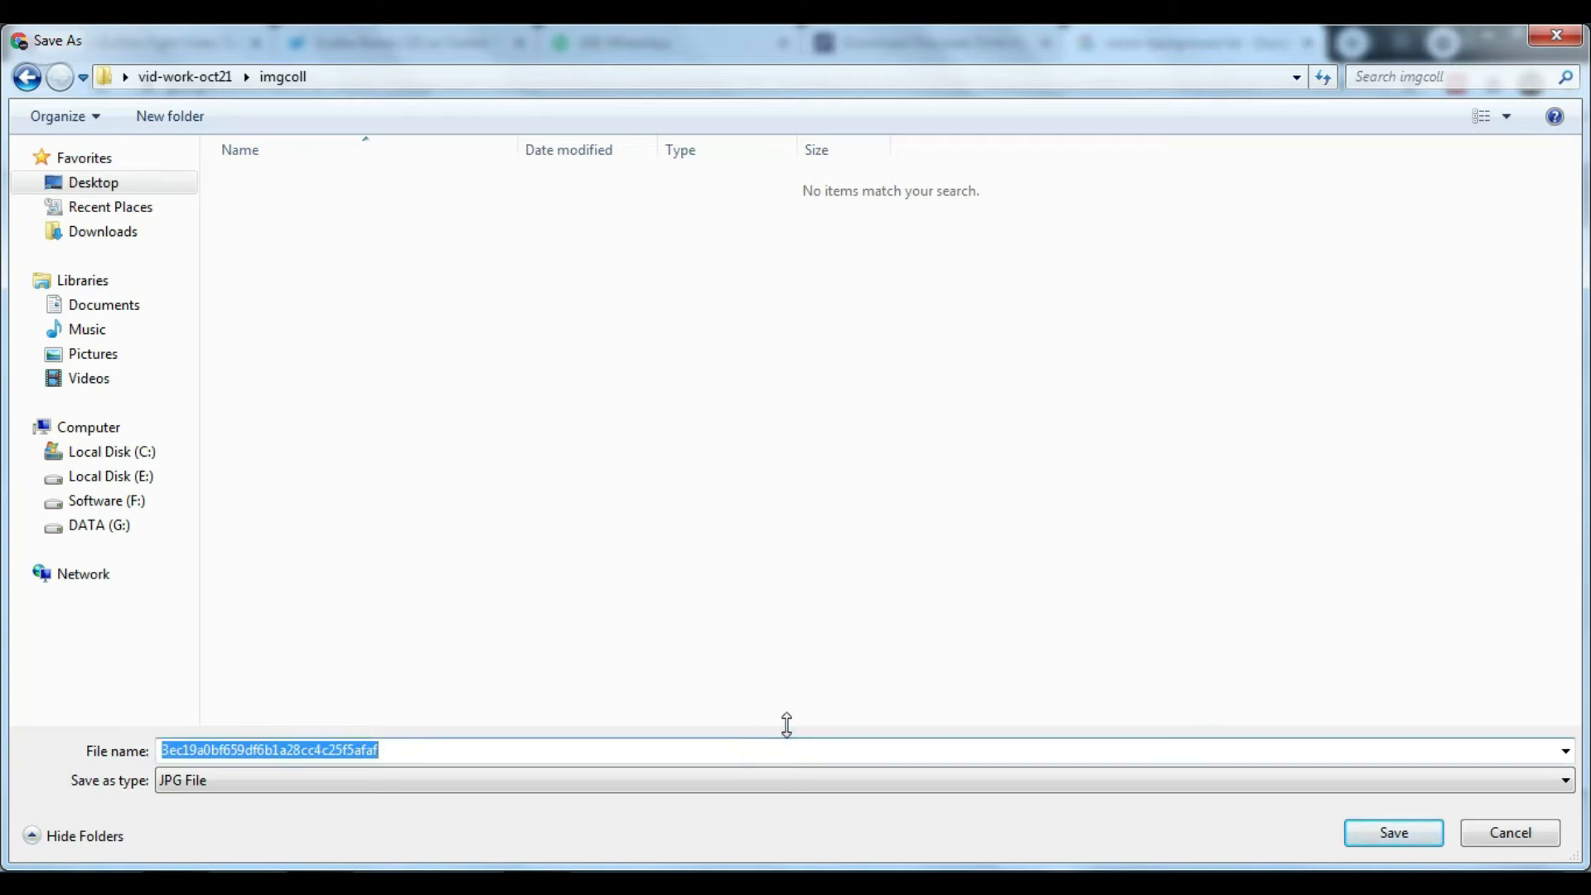
pyautogui.write('bg1')
pyautogui.press('Return')
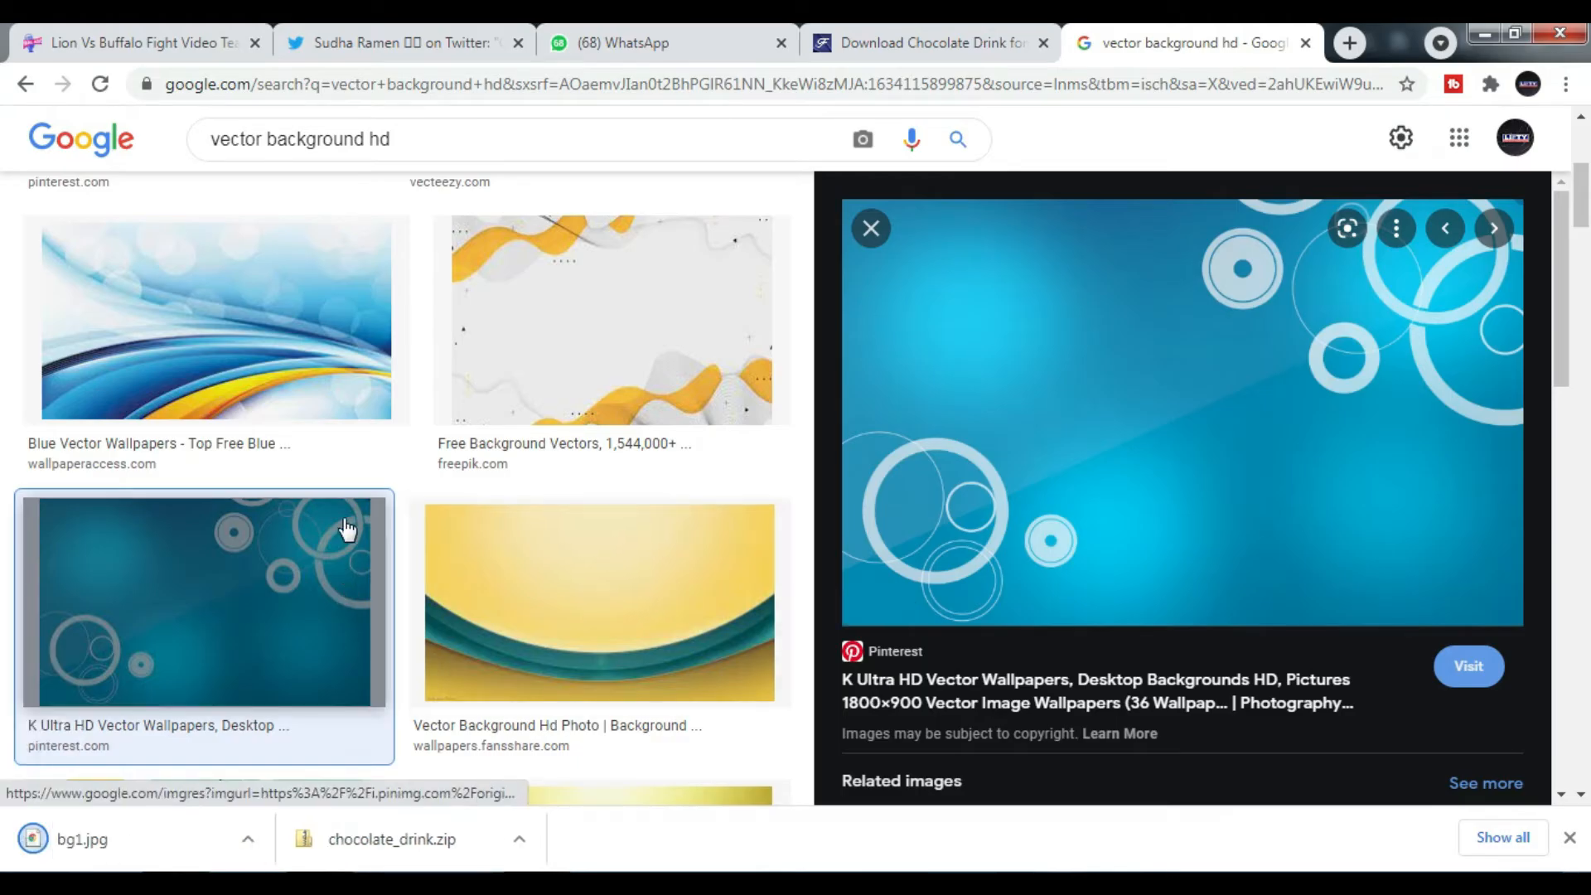
# Open the Blue Vector Wallpapers wave image and save it in the imgcoll folder as bg2
pyautogui.click(295, 425)
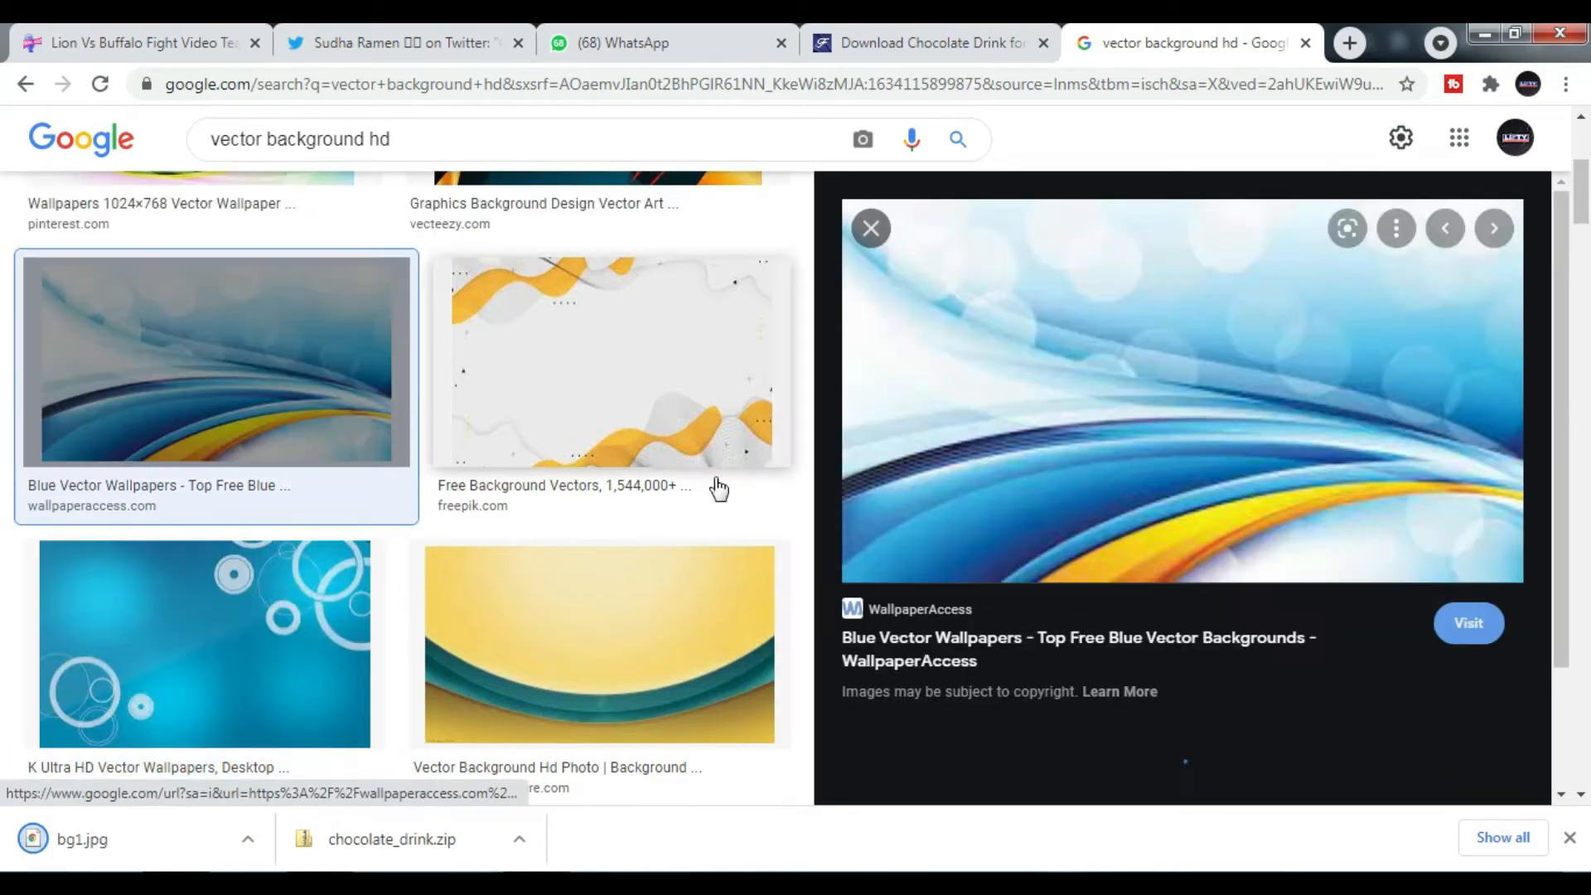
pyautogui.rightClick(1028, 326)
pyautogui.click(1110, 580)
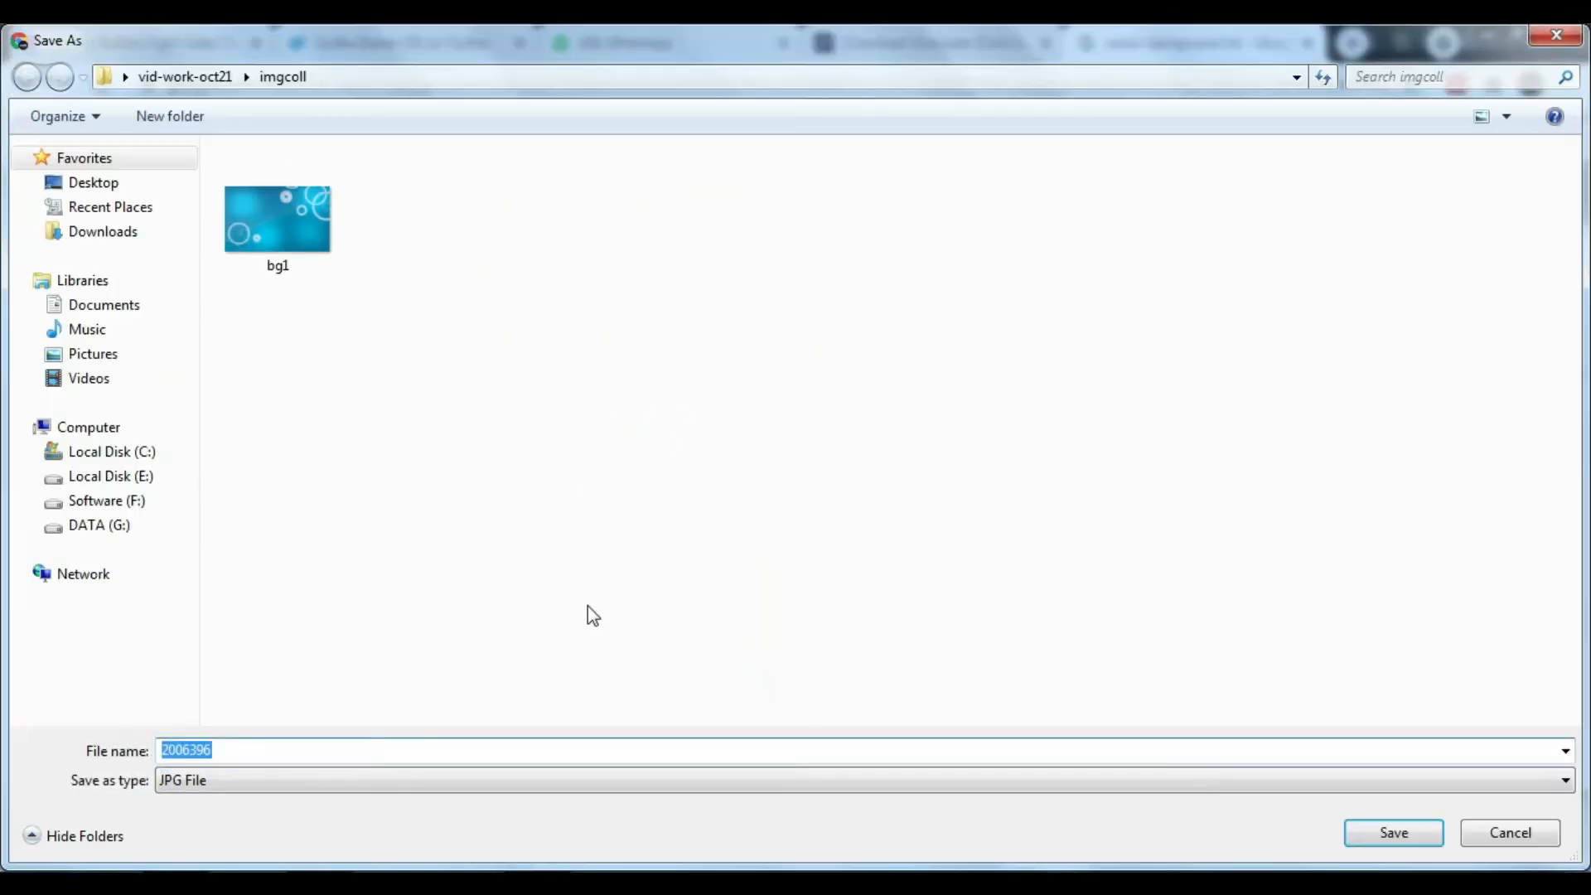
pyautogui.write('bg2')
pyautogui.press('Return')
# Open the purple Abstraction Vector Graphics Texture image from hdqwalls.com and save it in the imgcoll folder as bg3
pyautogui.moveTo(1586, 185); pyautogui.dragTo(1588, 399)
pyautogui.moveTo(4, 403); pyautogui.dragTo(3, 406)
pyautogui.click(567, 497)
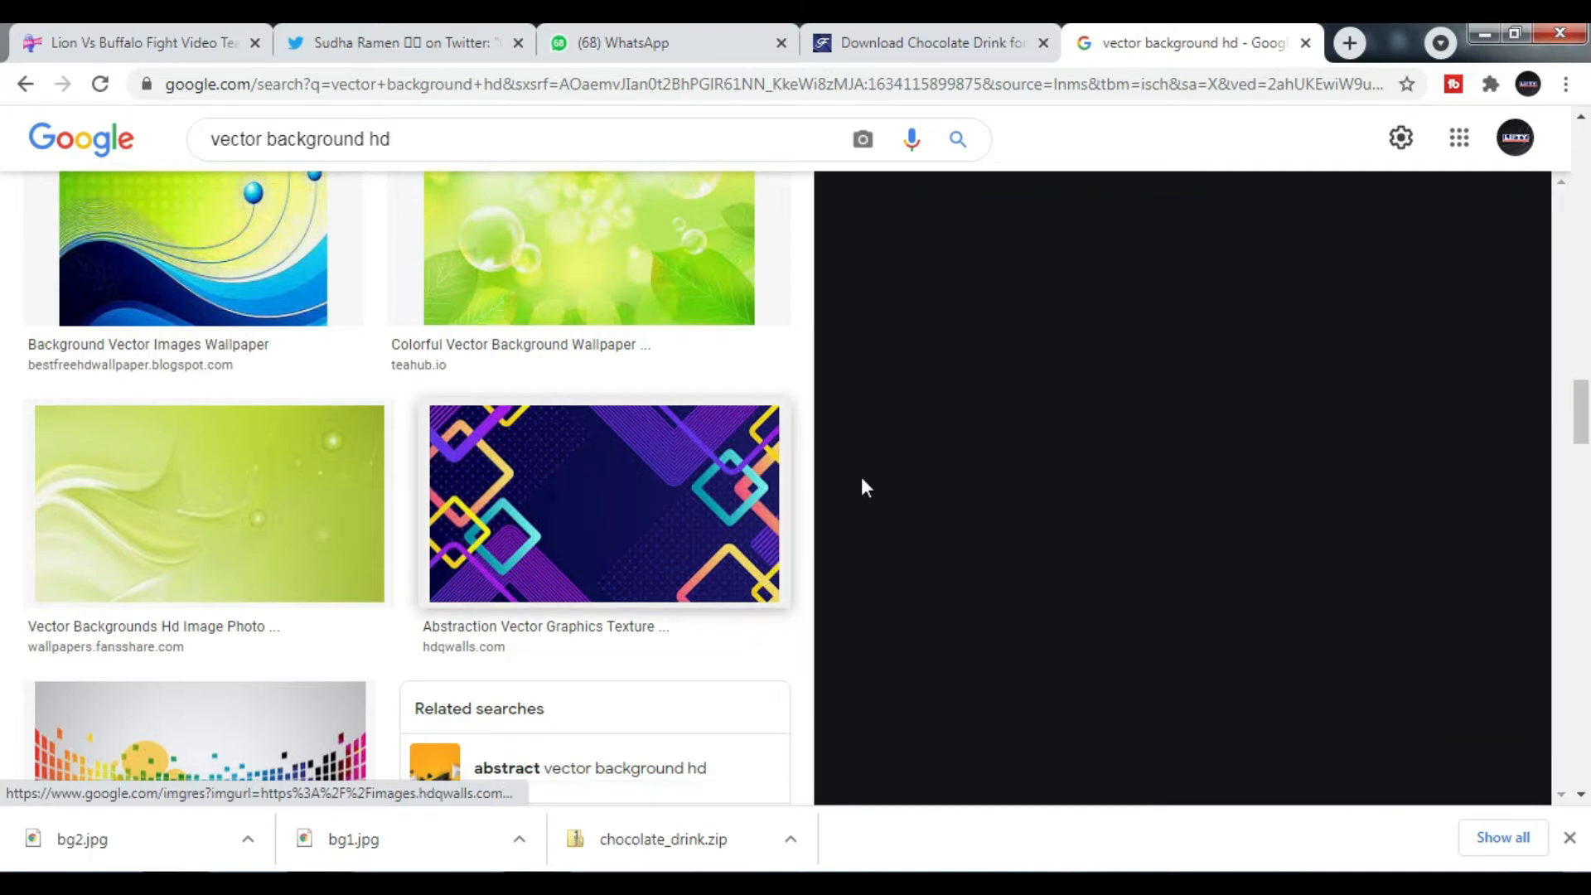
pyautogui.rightClick(1211, 359)
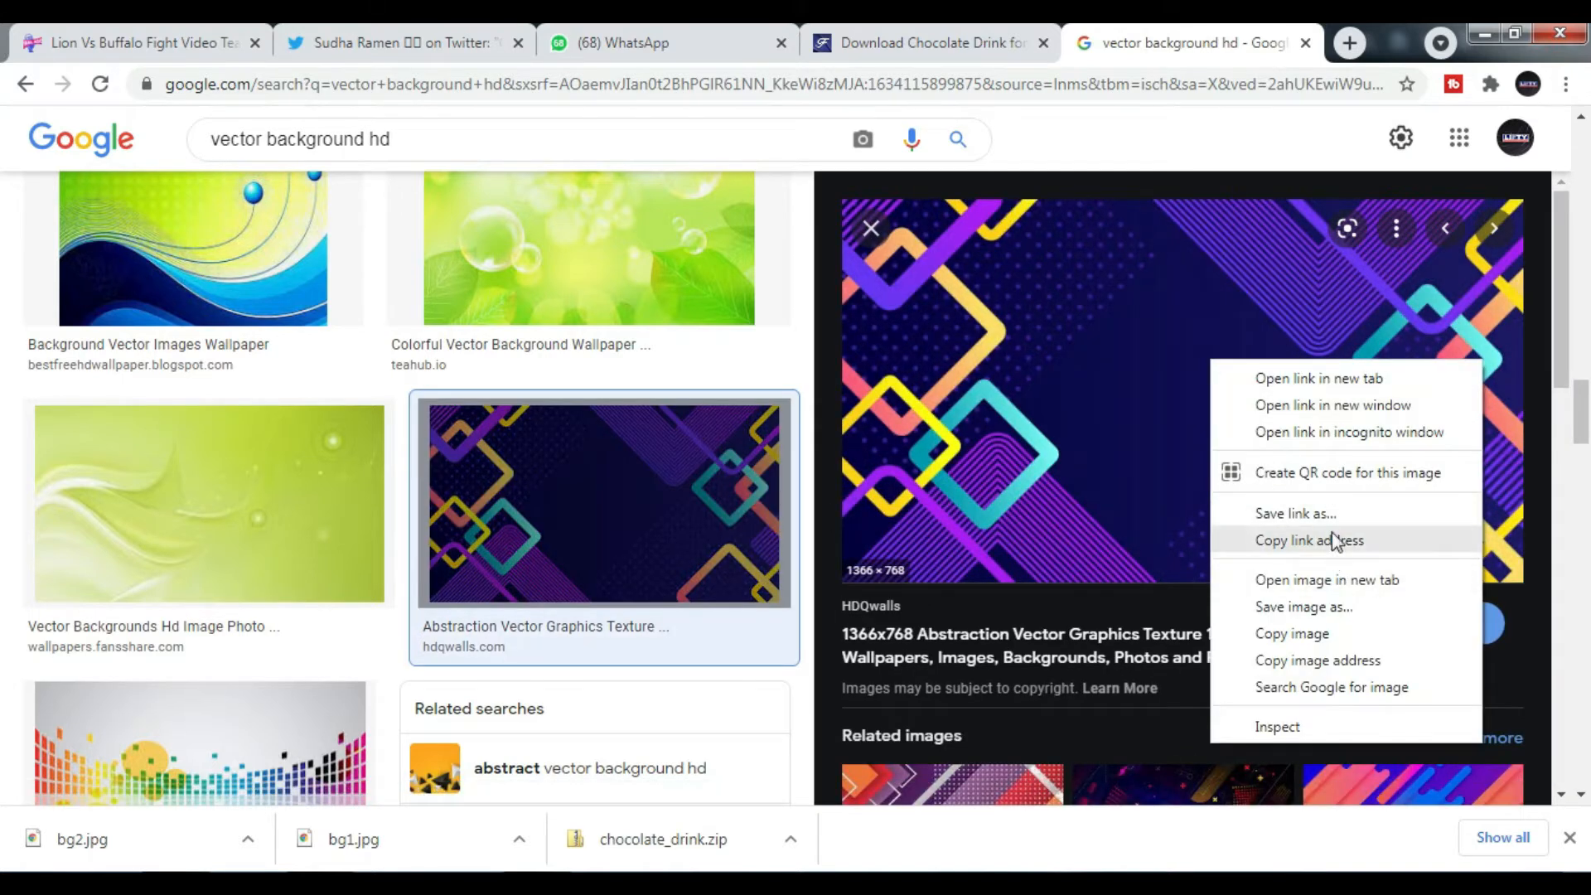
pyautogui.click(1332, 605)
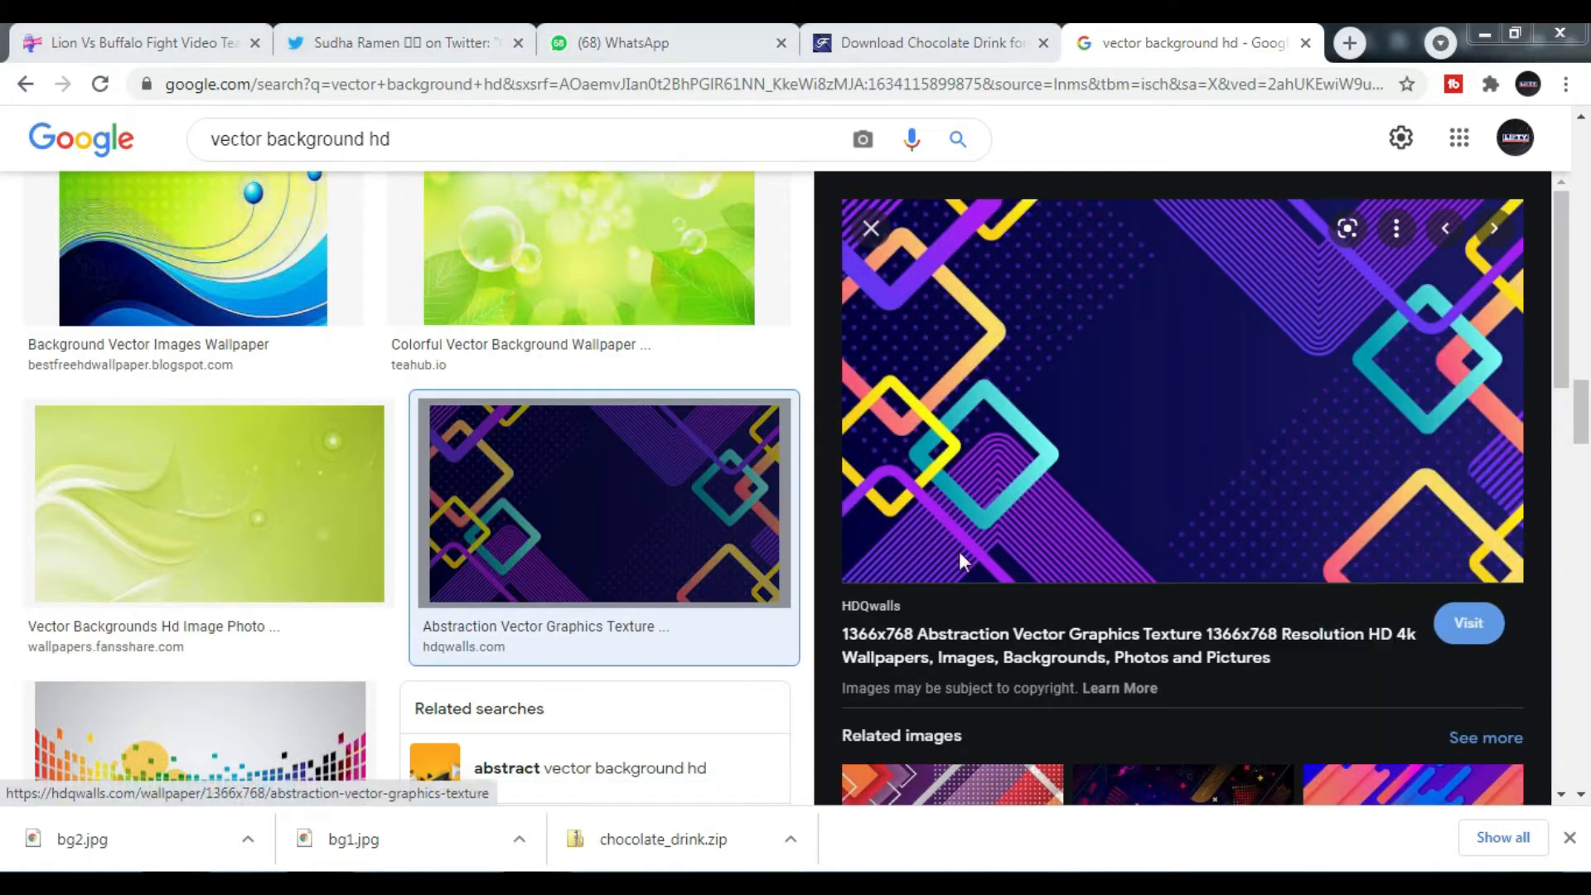
pyautogui.write('bg3\\')
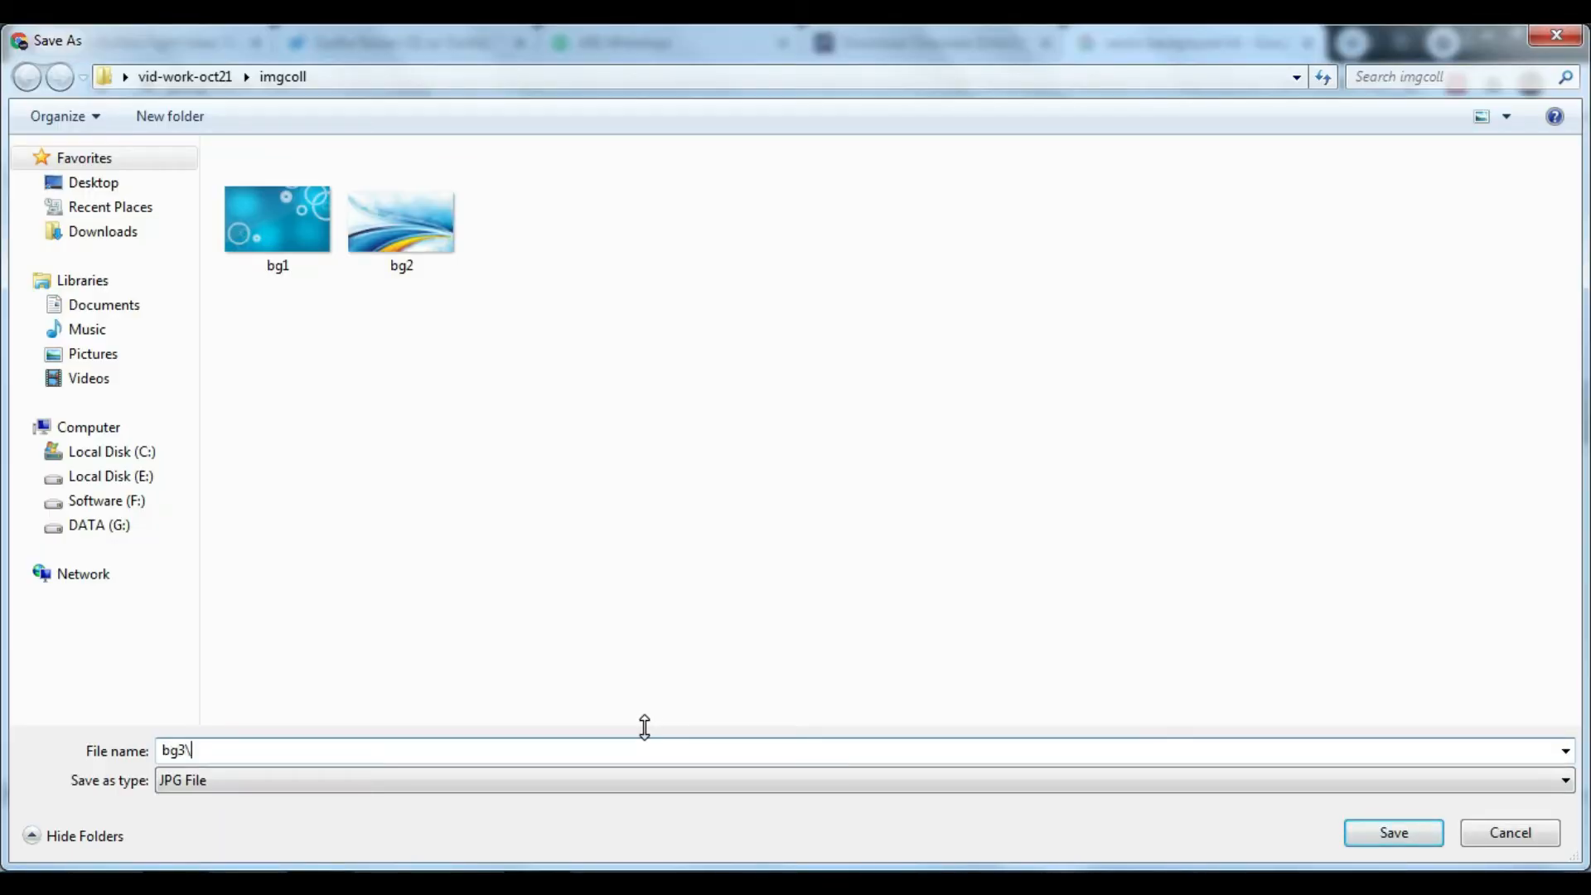
pyautogui.press('Return')
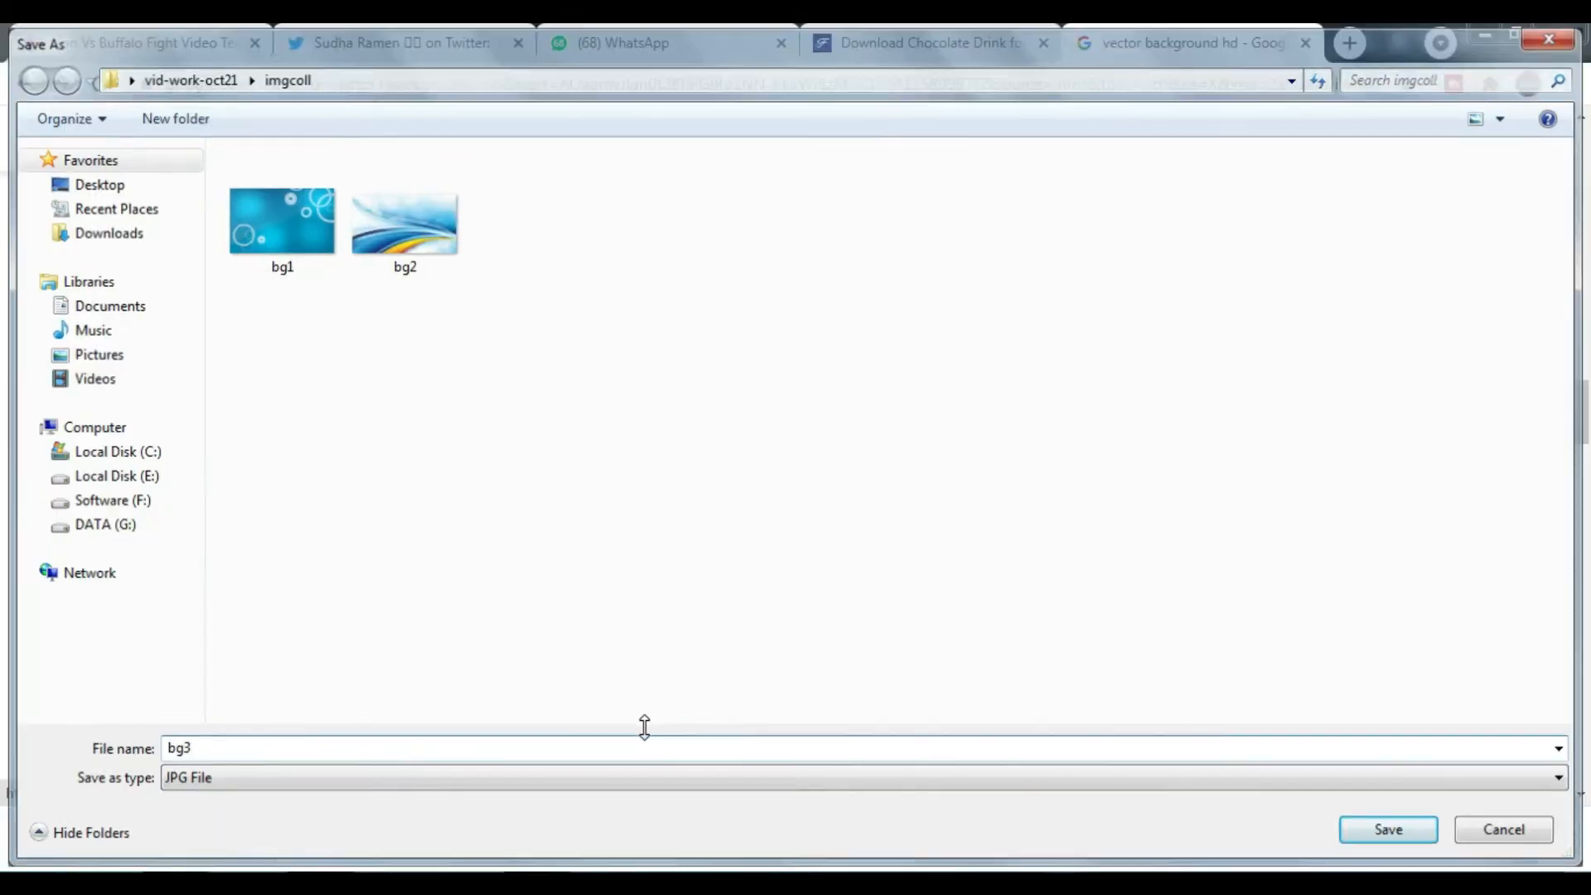
# Change the Google image search to "vector background hd .png"
pyautogui.click(551, 136)
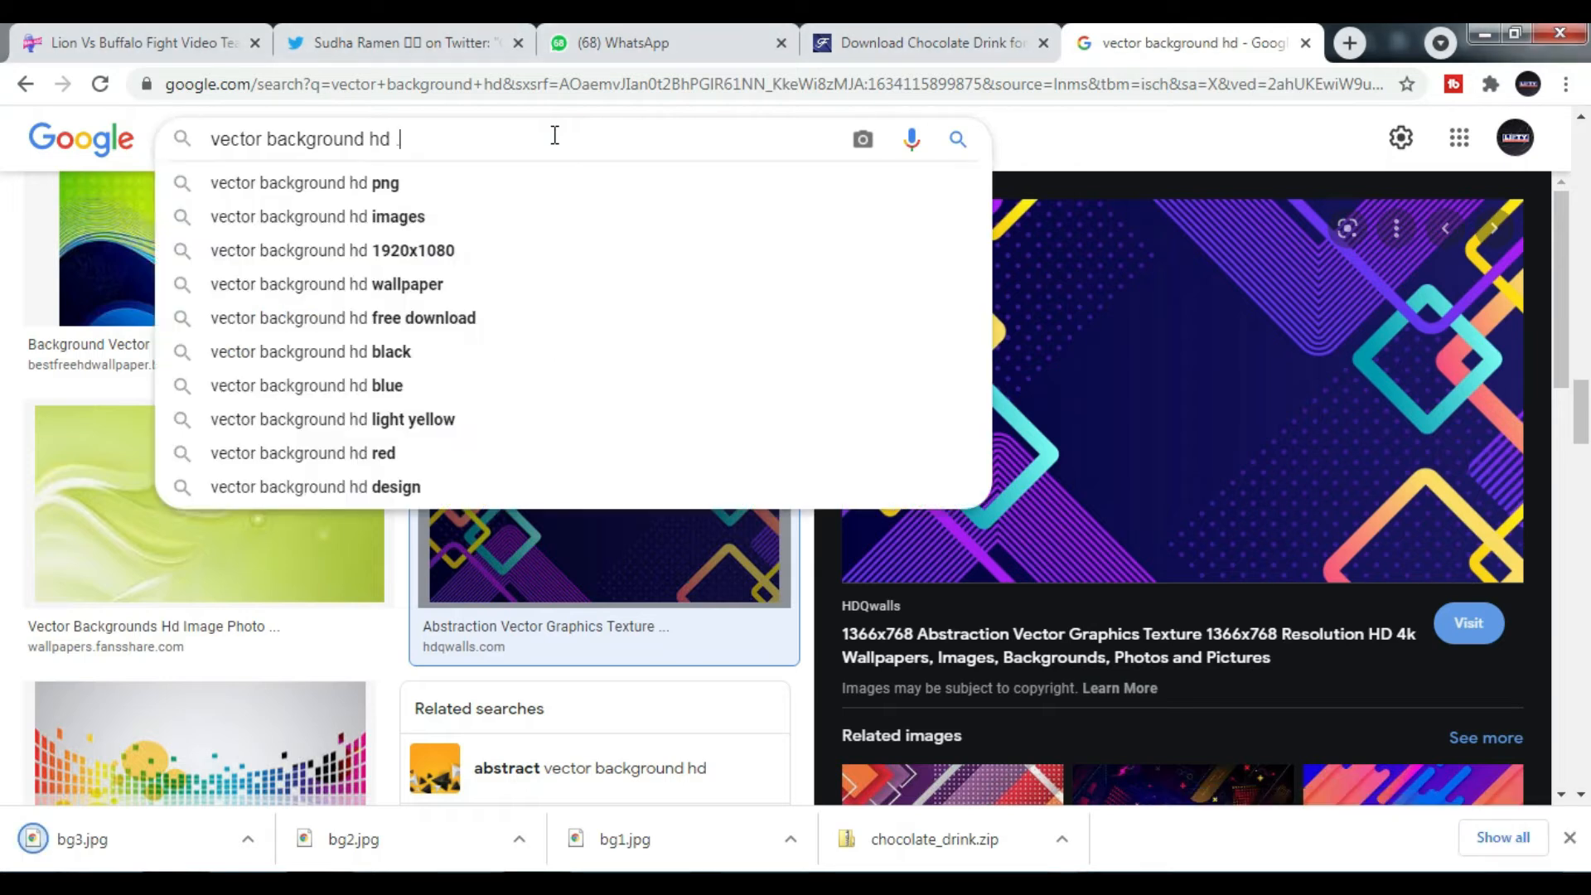
pyautogui.write('.png')
pyautogui.press('Return')
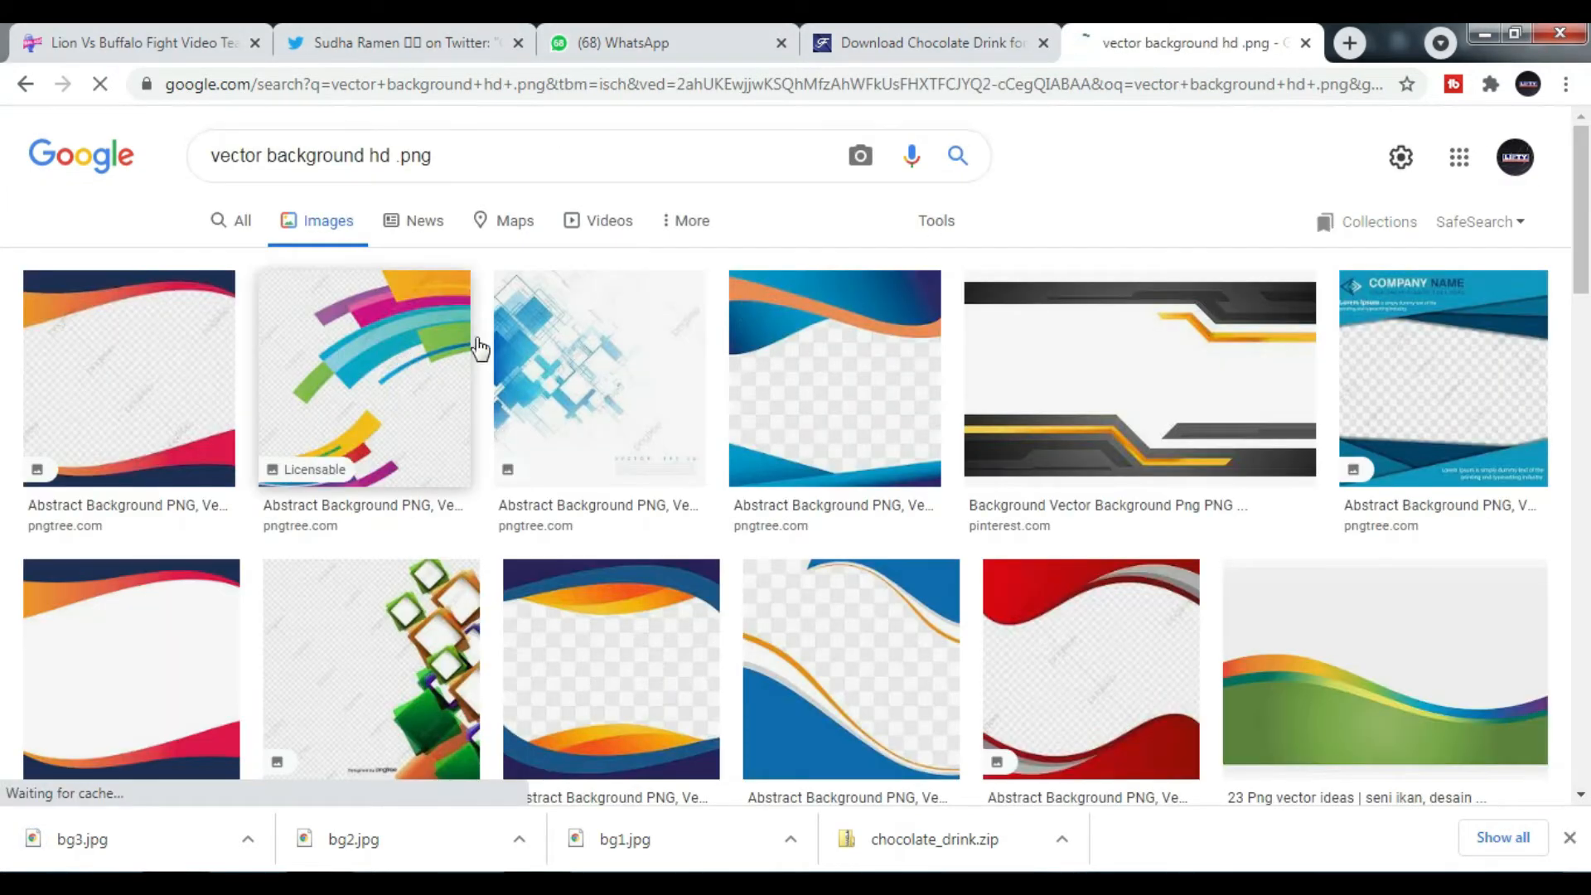
# Open the rainbow ribbon Vector Hd PNG image from kindpng.com and save it in the imgcoll folder as bg4
pyautogui.scroll(-5, 4, 356)
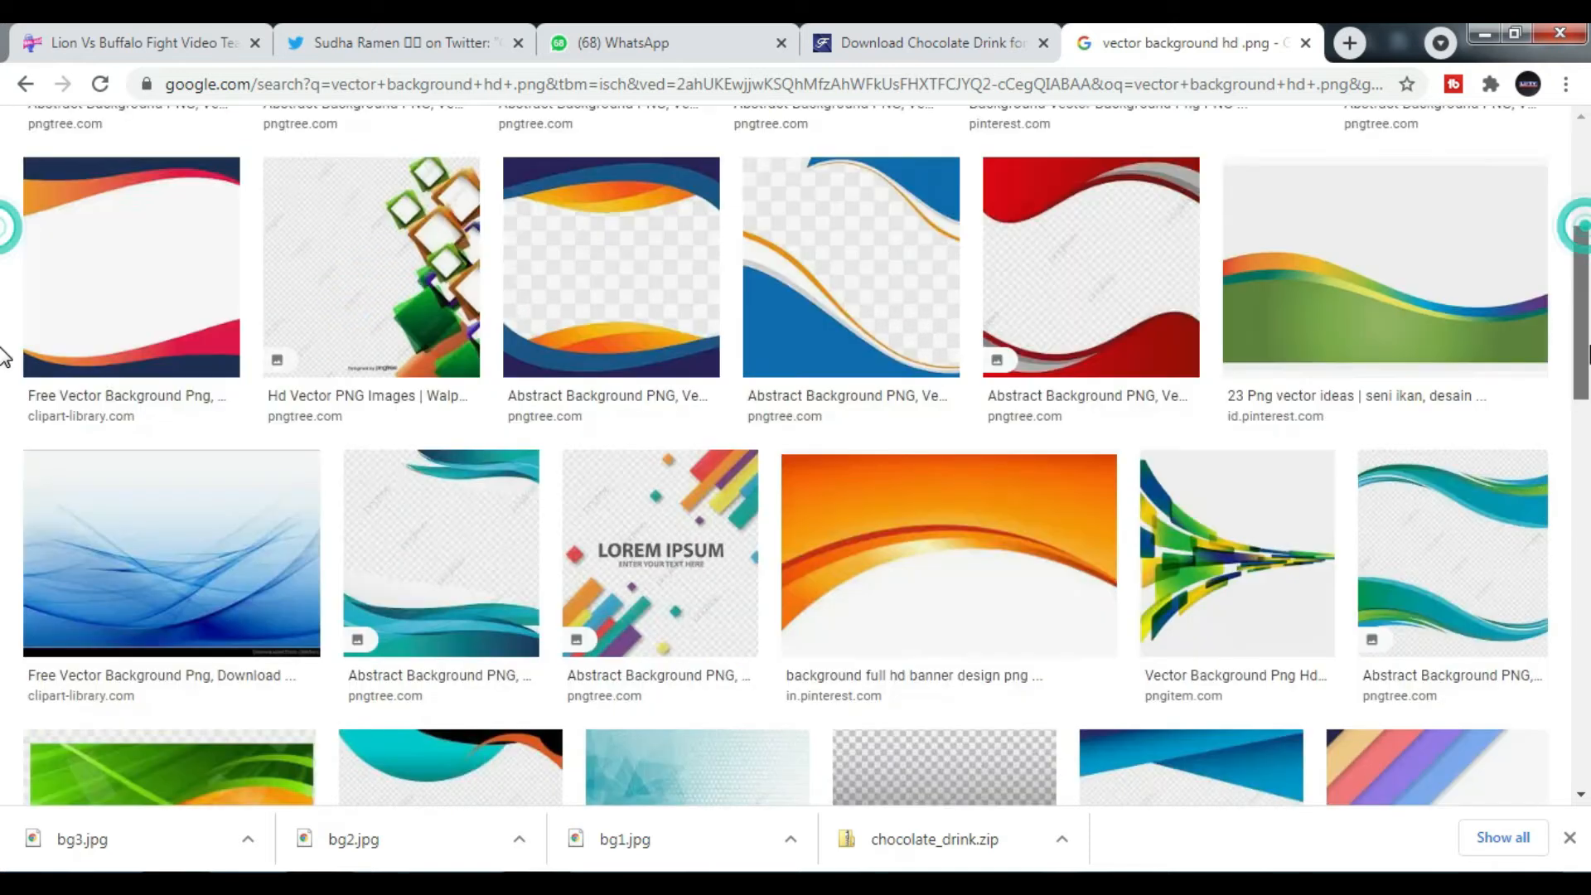
pyautogui.scroll(-8, 4, 356)
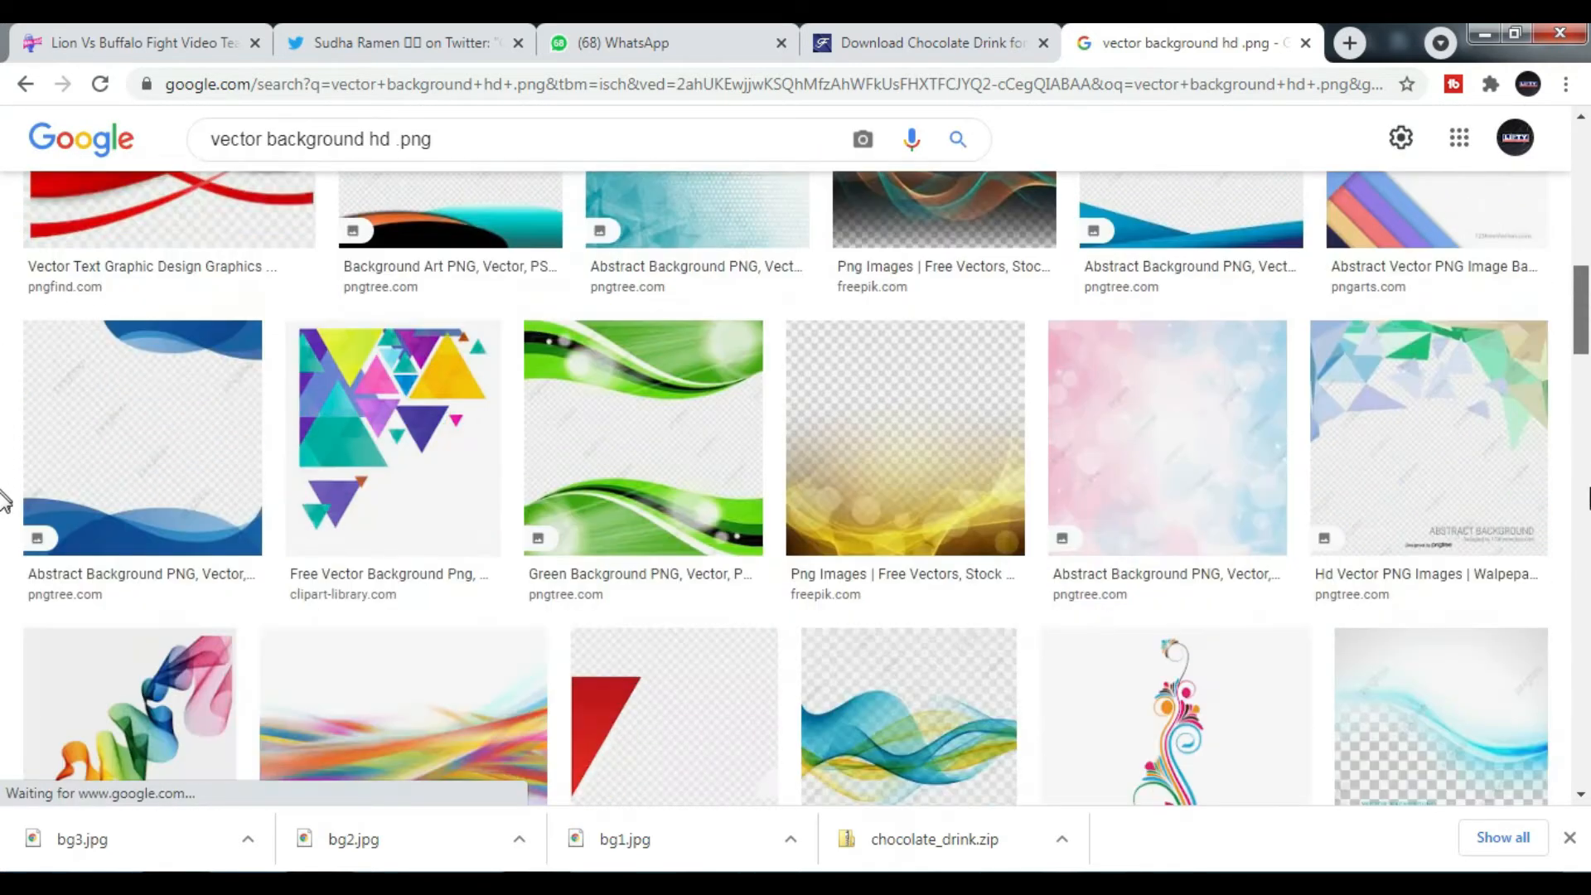
pyautogui.scroll(-1, 5, 501)
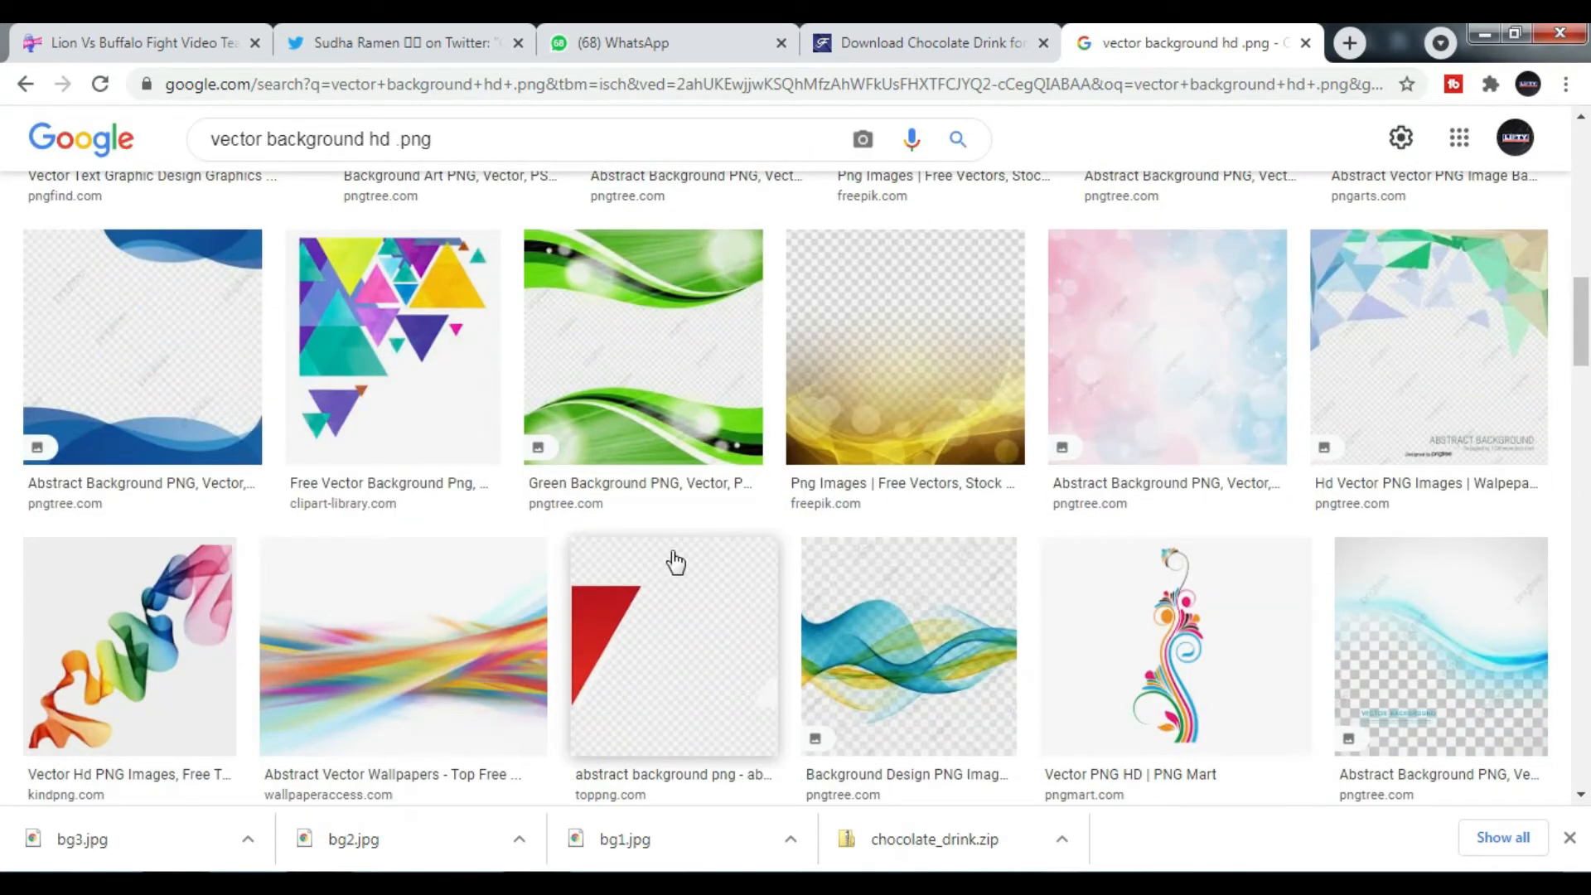
pyautogui.click(196, 618)
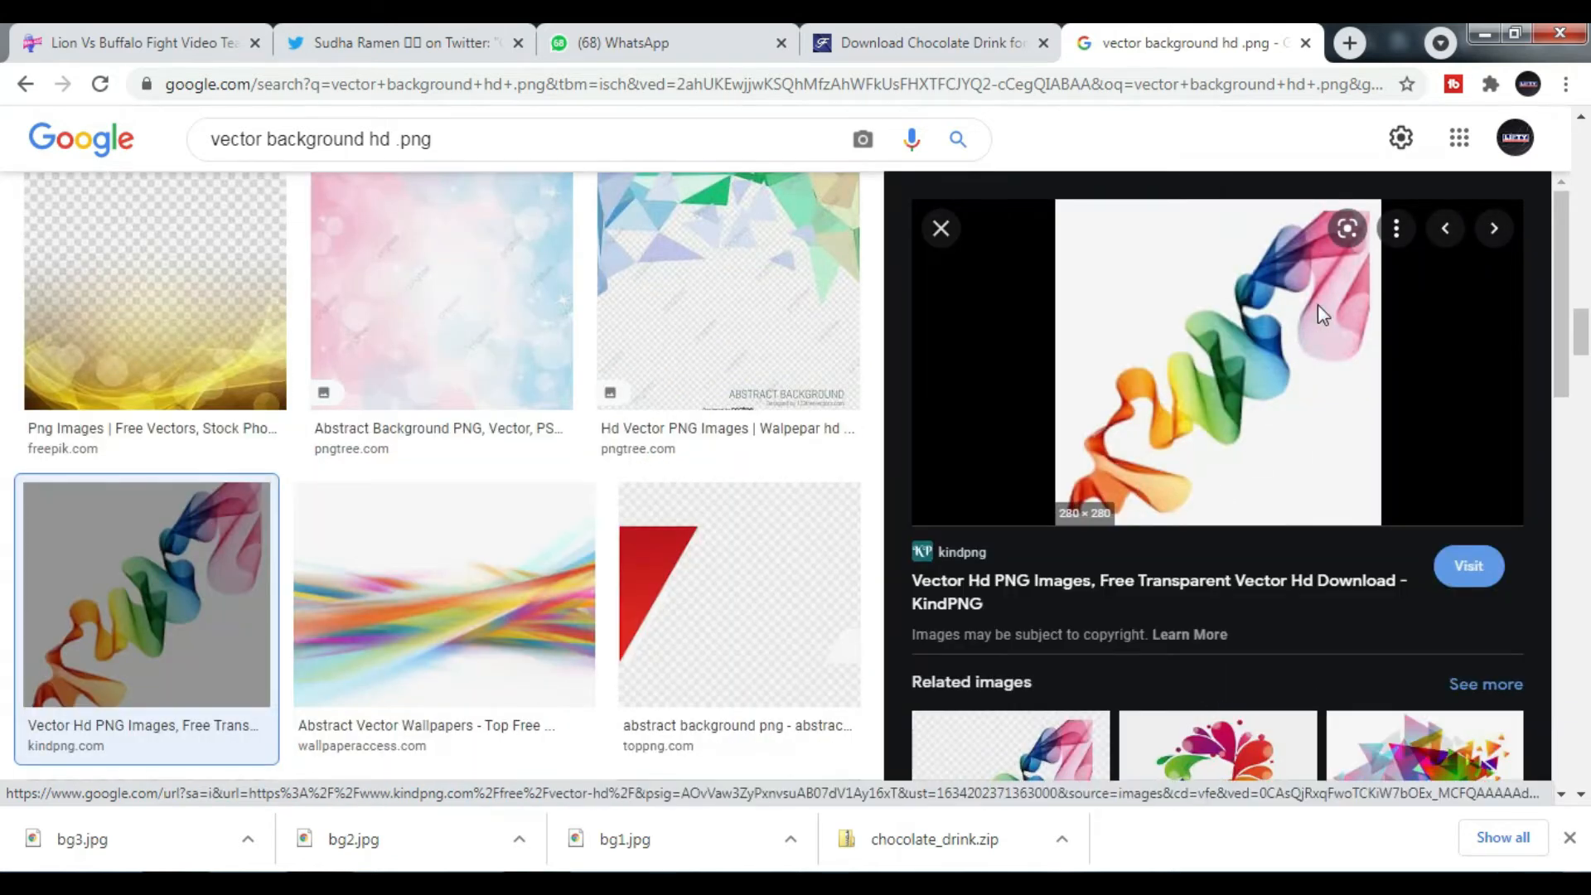
pyautogui.rightClick(1319, 308)
pyautogui.click(1383, 545)
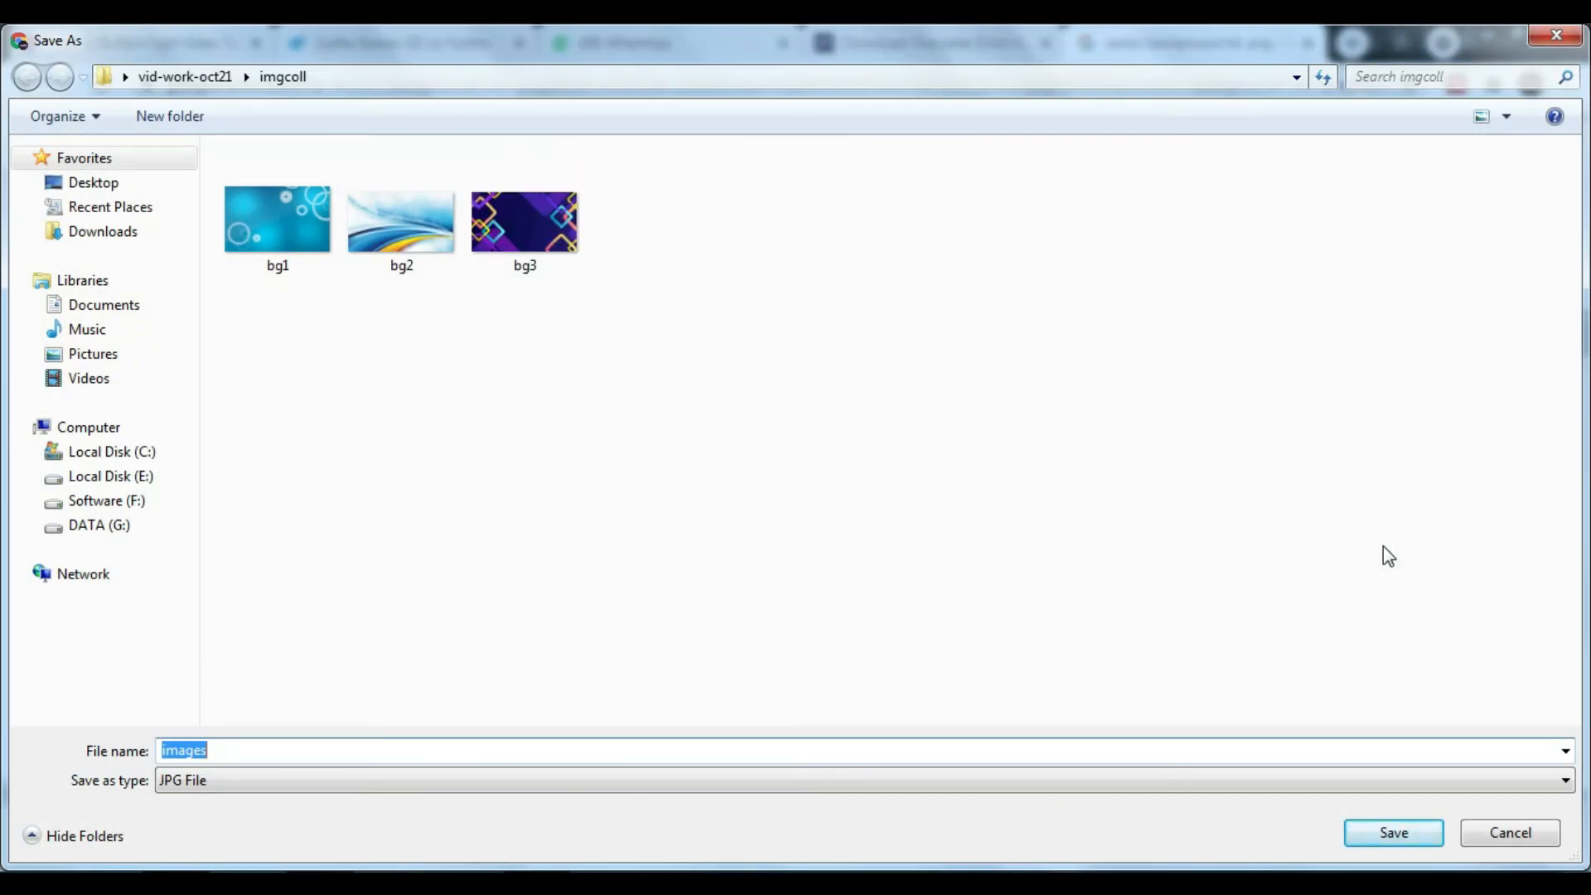
pyautogui.write('bg4')
pyautogui.press('Return')
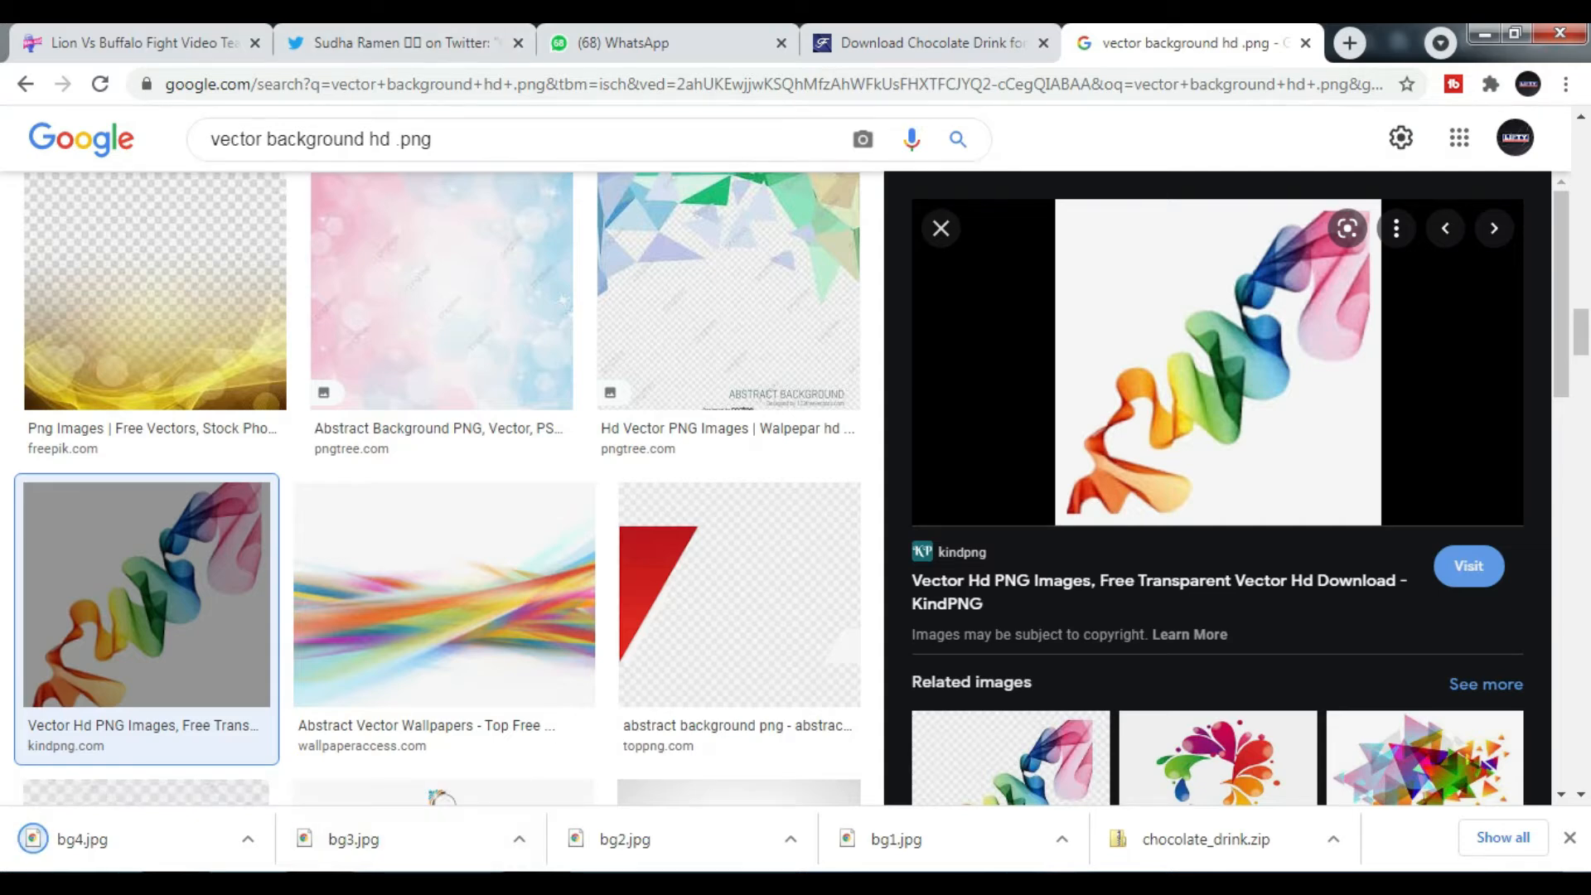
# Switch to Filmora9, import bg1, bg2, bg3 and bg4 from the Desktop folder vid-work-oct21/imgcoll, and preview bg4
pyautogui.hotkey('alt', 'Tab')
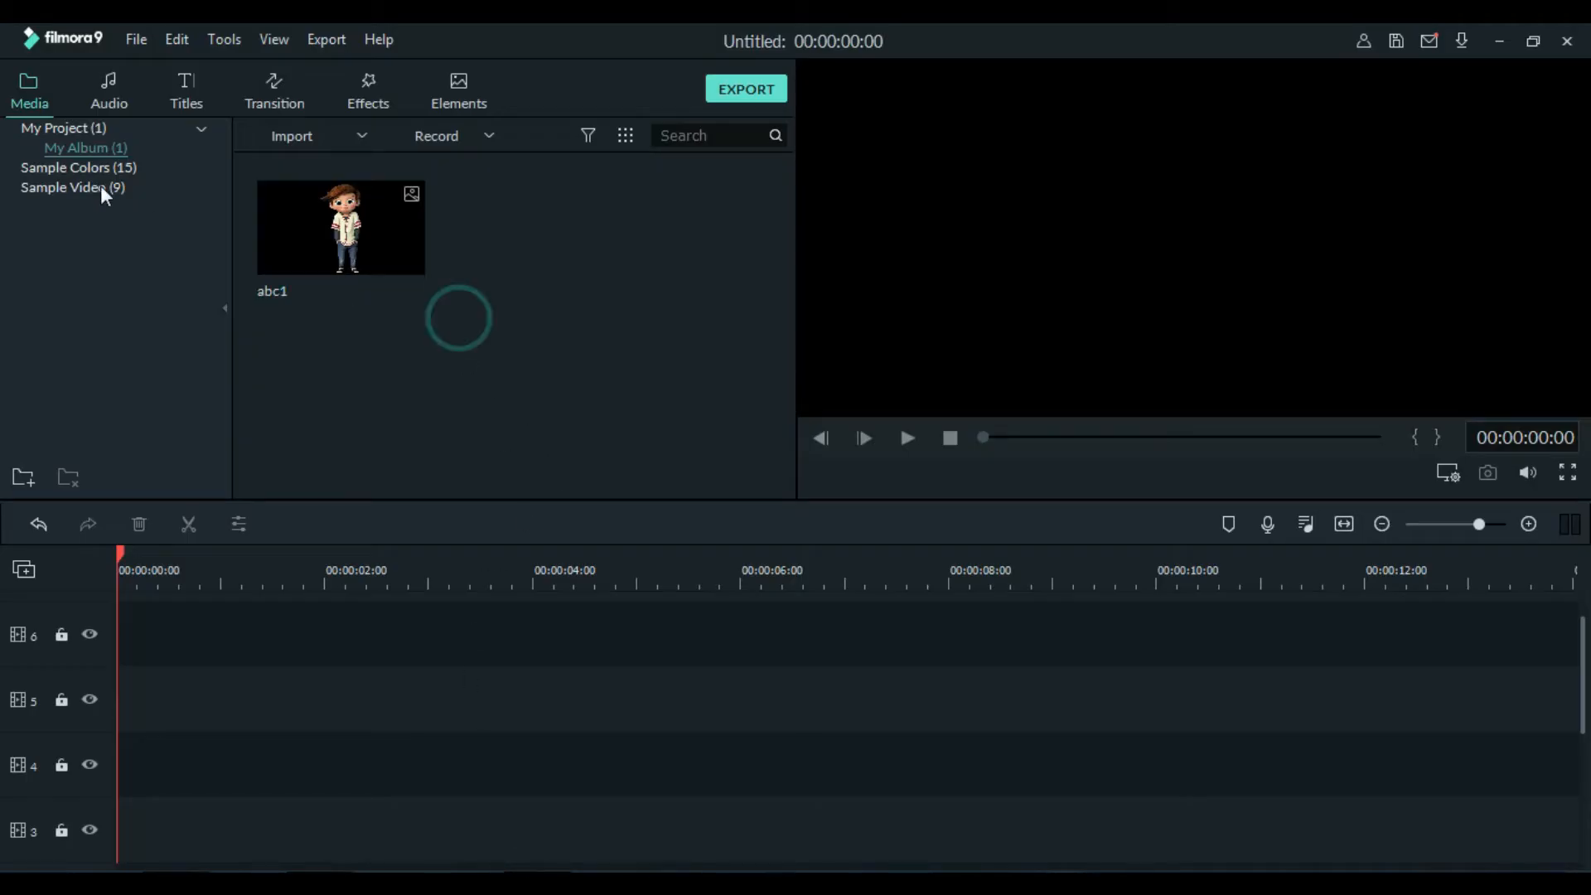
pyautogui.rightClick(538, 226)
pyautogui.click(590, 240)
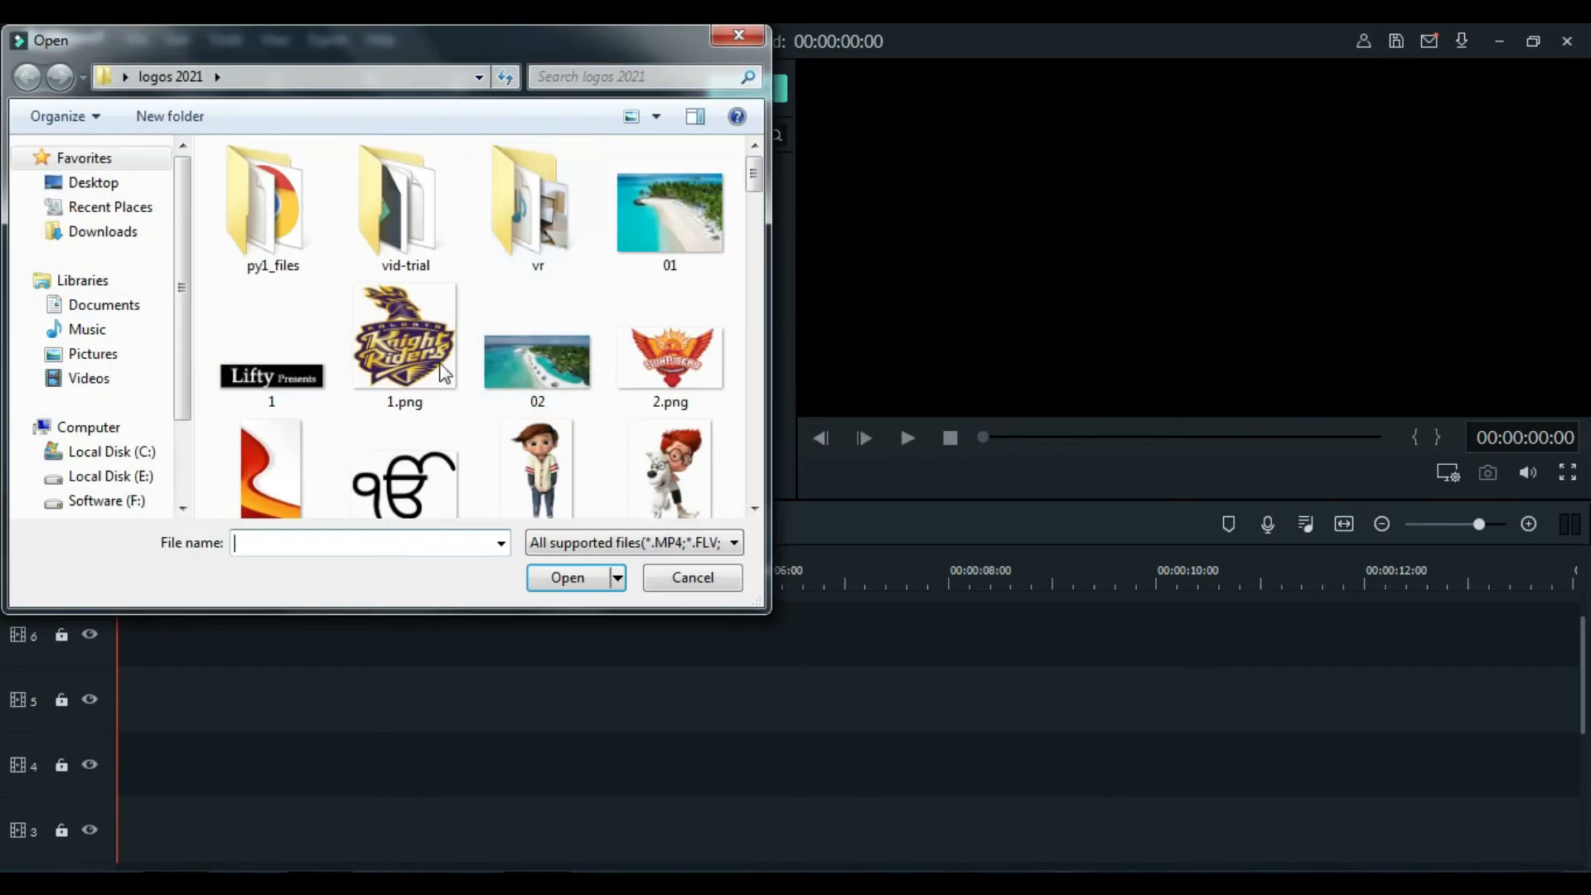
pyautogui.click(108, 183)
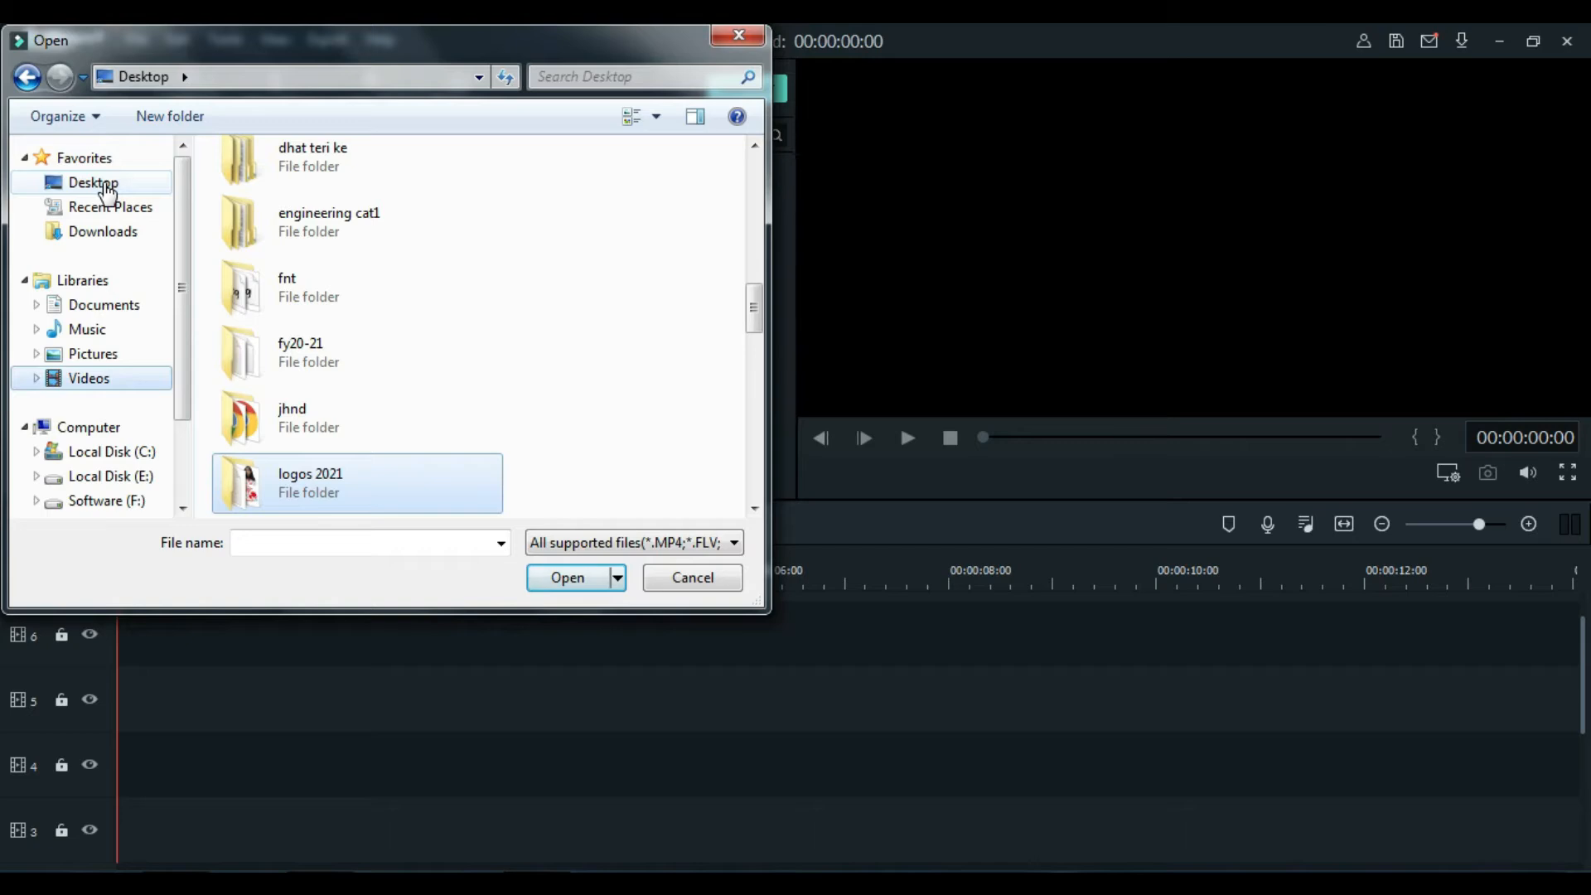
pyautogui.click(256, 226)
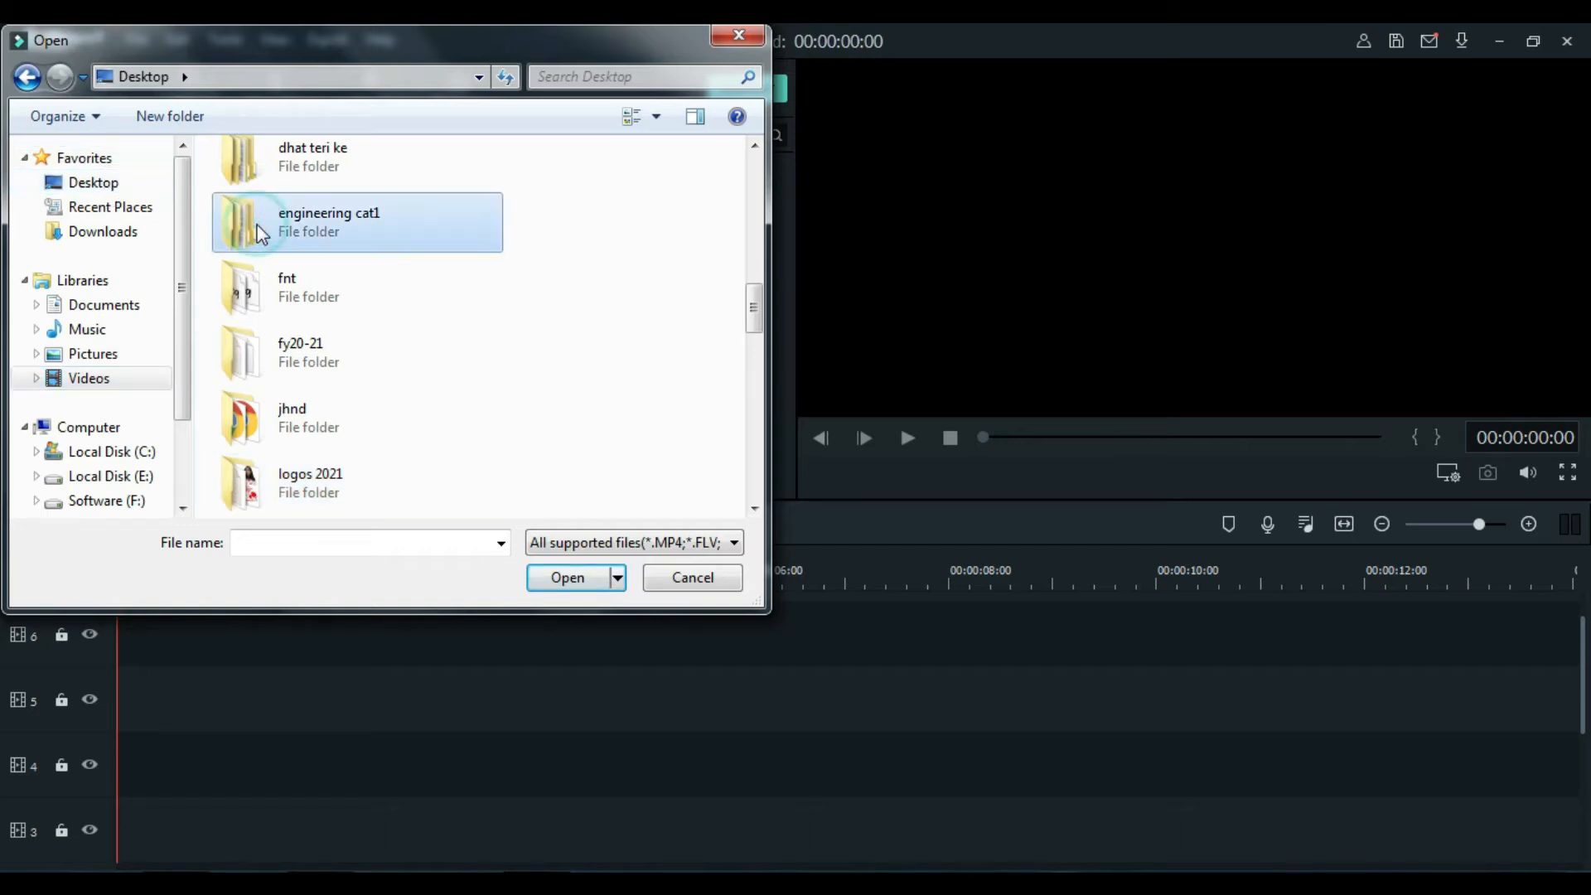
pyautogui.press('v')
pyautogui.press('Return')
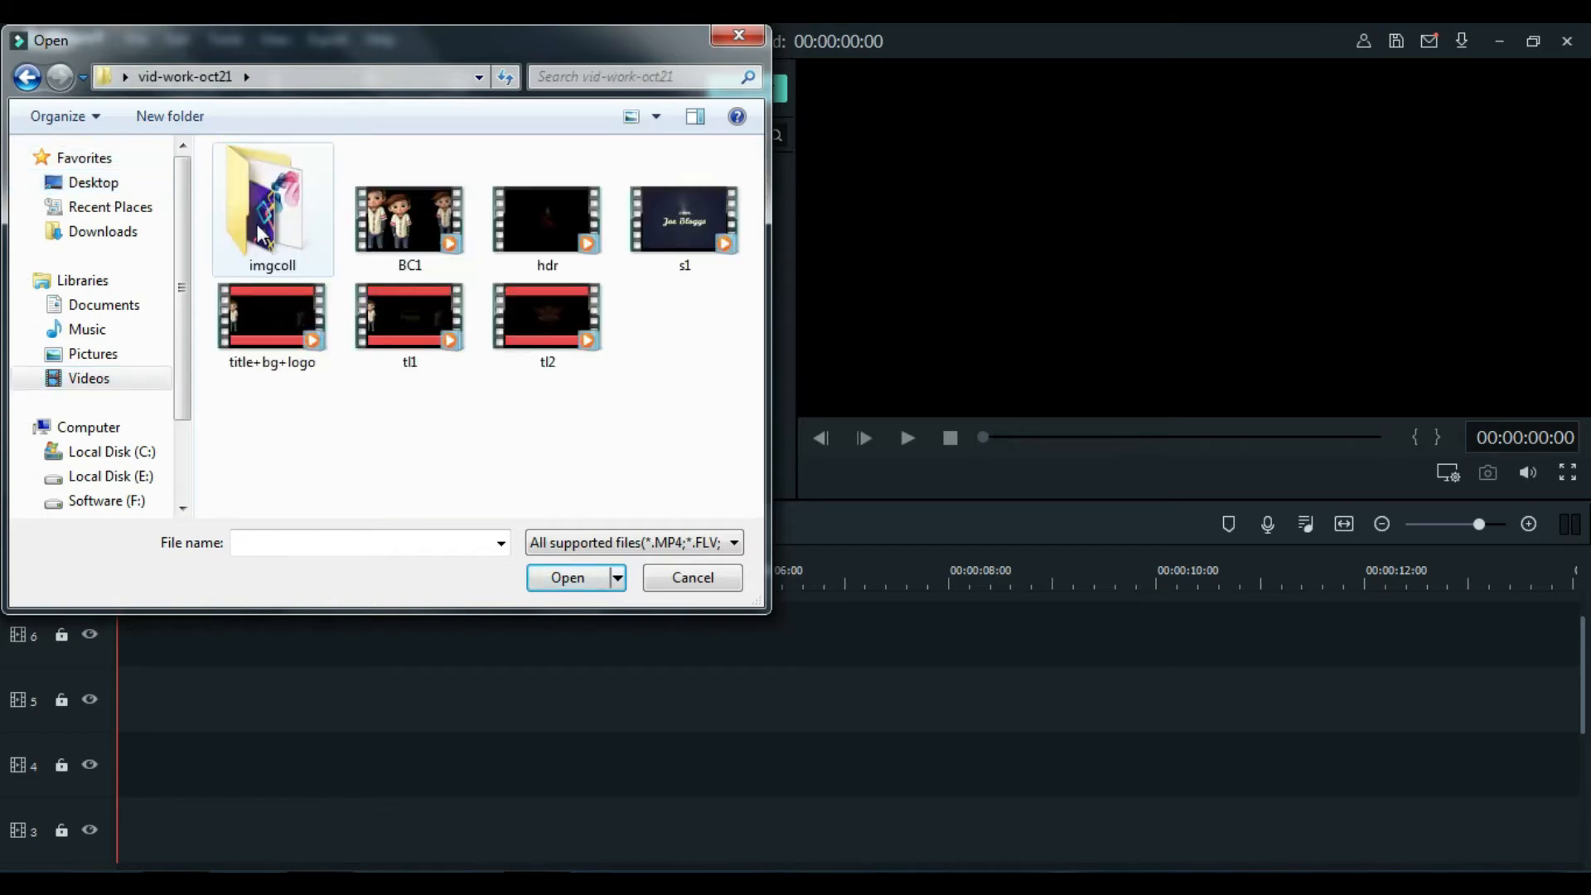
pyautogui.doubleClick(269, 218)
pyautogui.moveTo(236, 328); pyautogui.dragTo(694, 192)
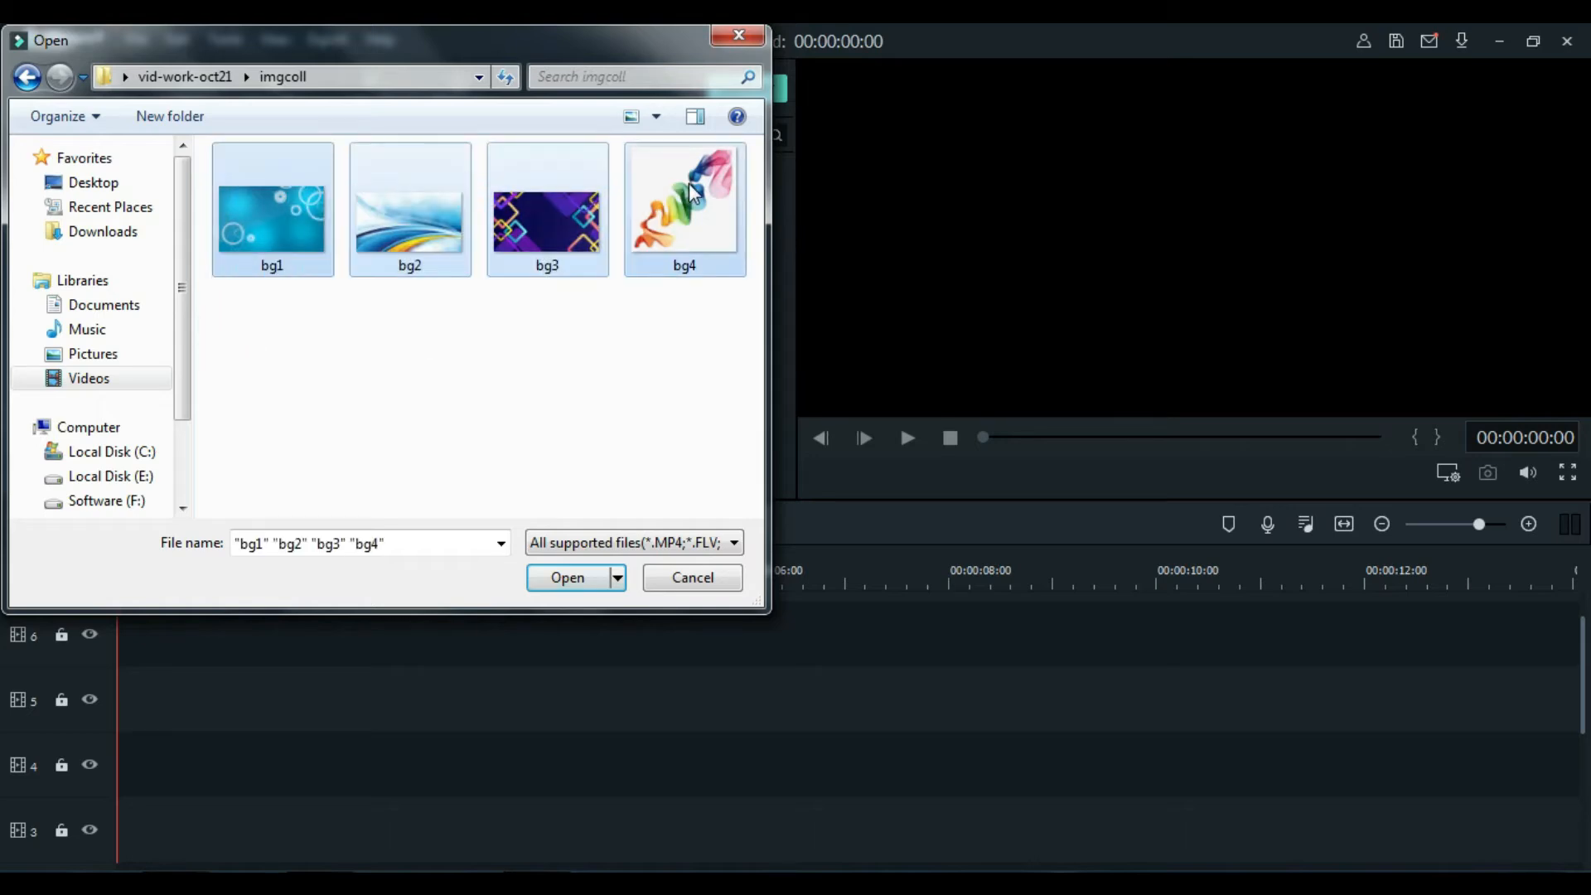
pyautogui.press('Return')
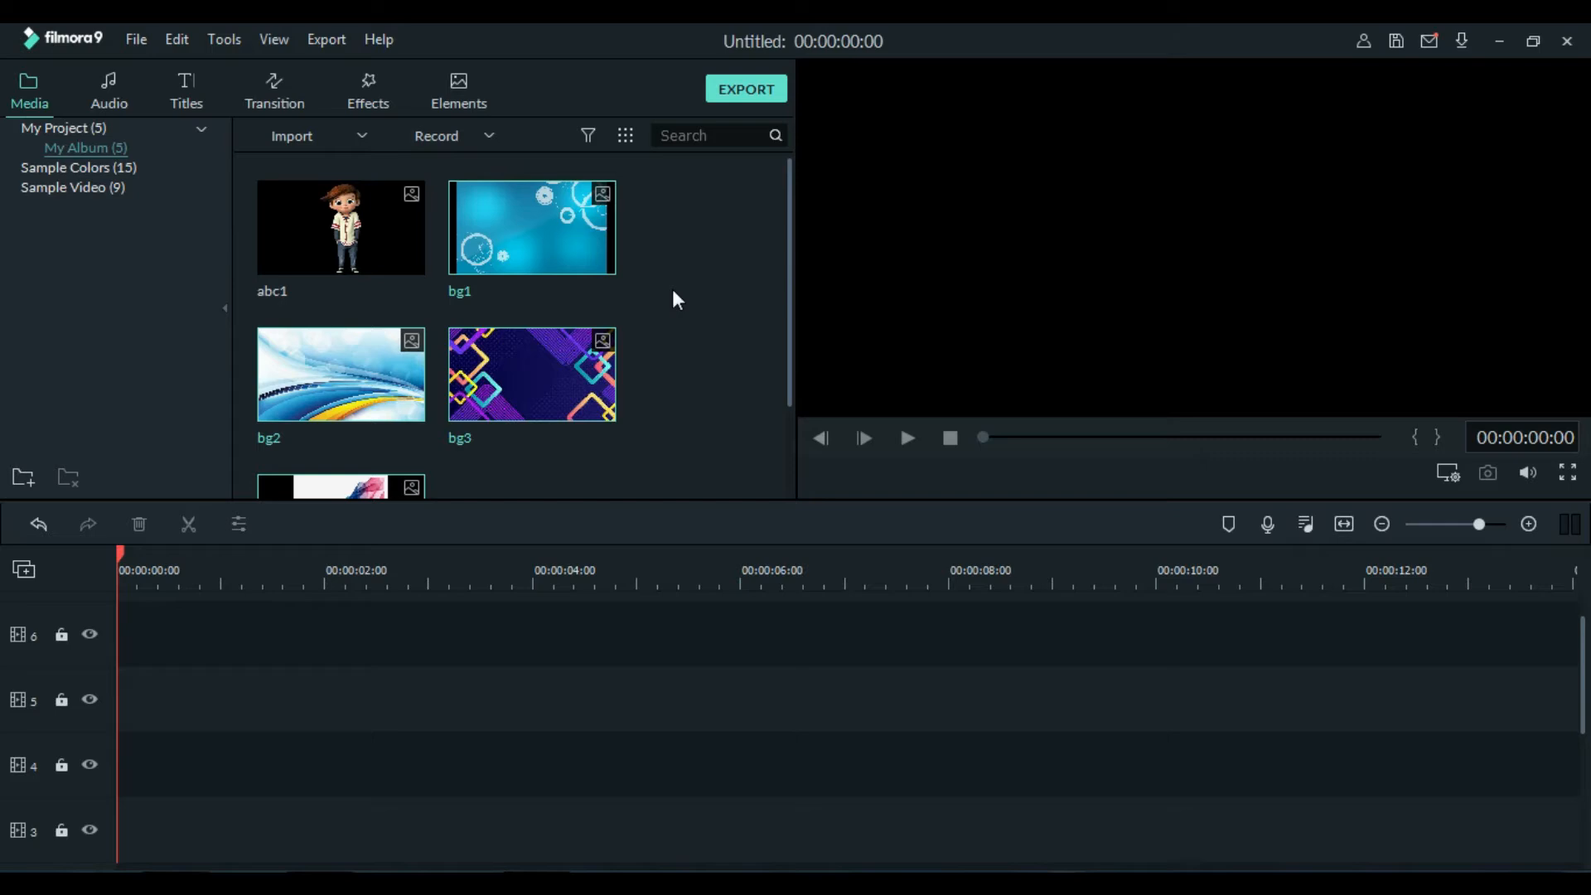
pyautogui.doubleClick(351, 485)
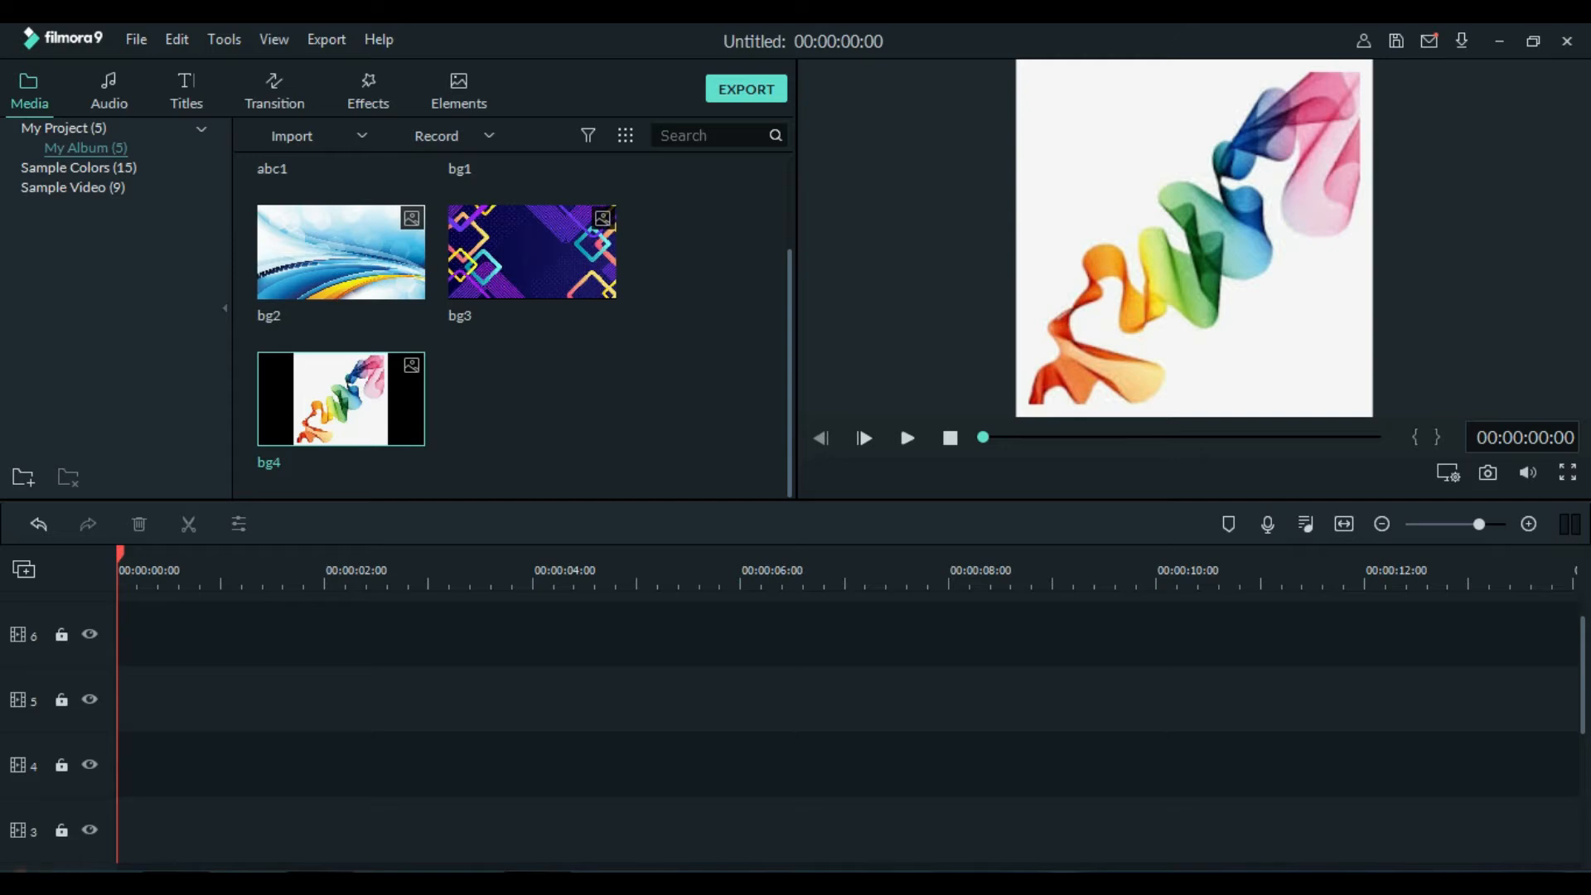
# Switch to Photoshop and open the bg4 image from the Desktop folder vid-work-oct21/imgcoll
pyautogui.click(33, 865)
pyautogui.click(93, 573)
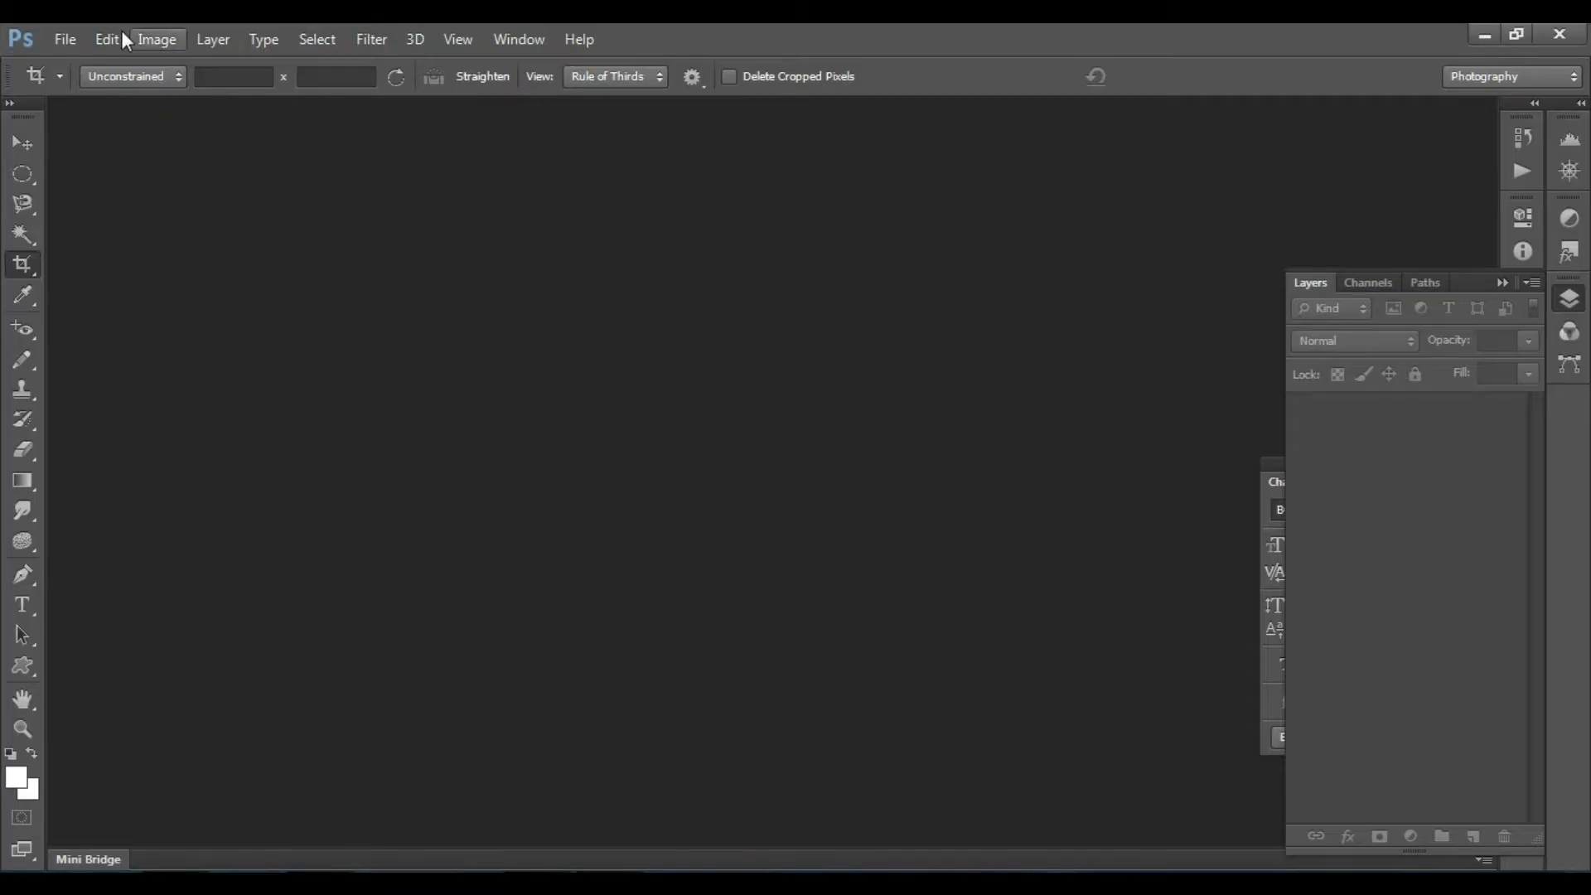
pyautogui.click(65, 39)
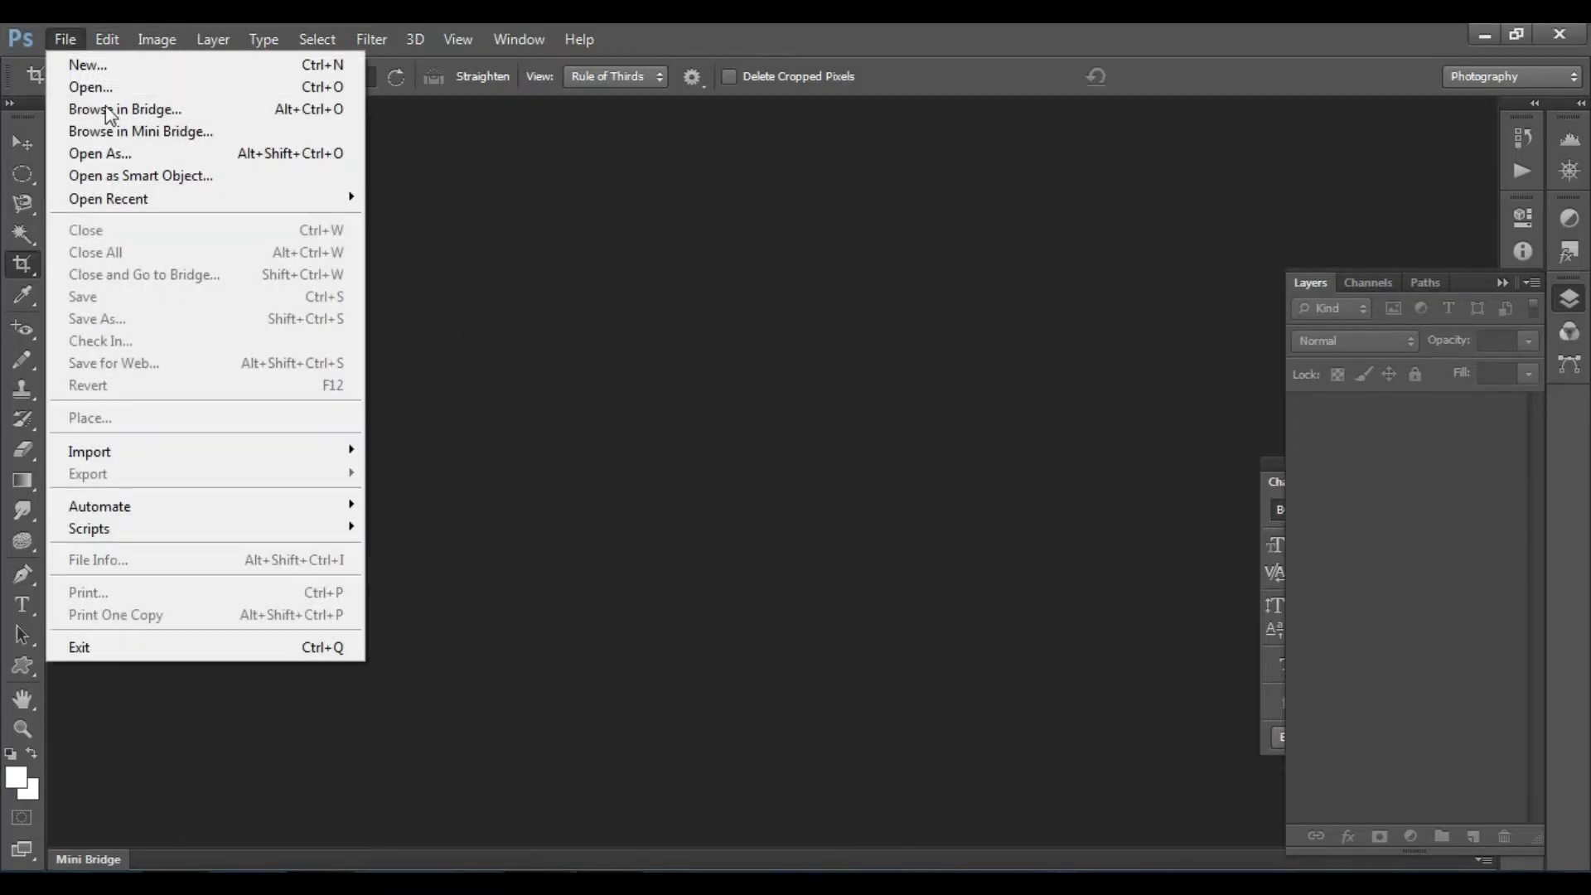
pyautogui.click(128, 86)
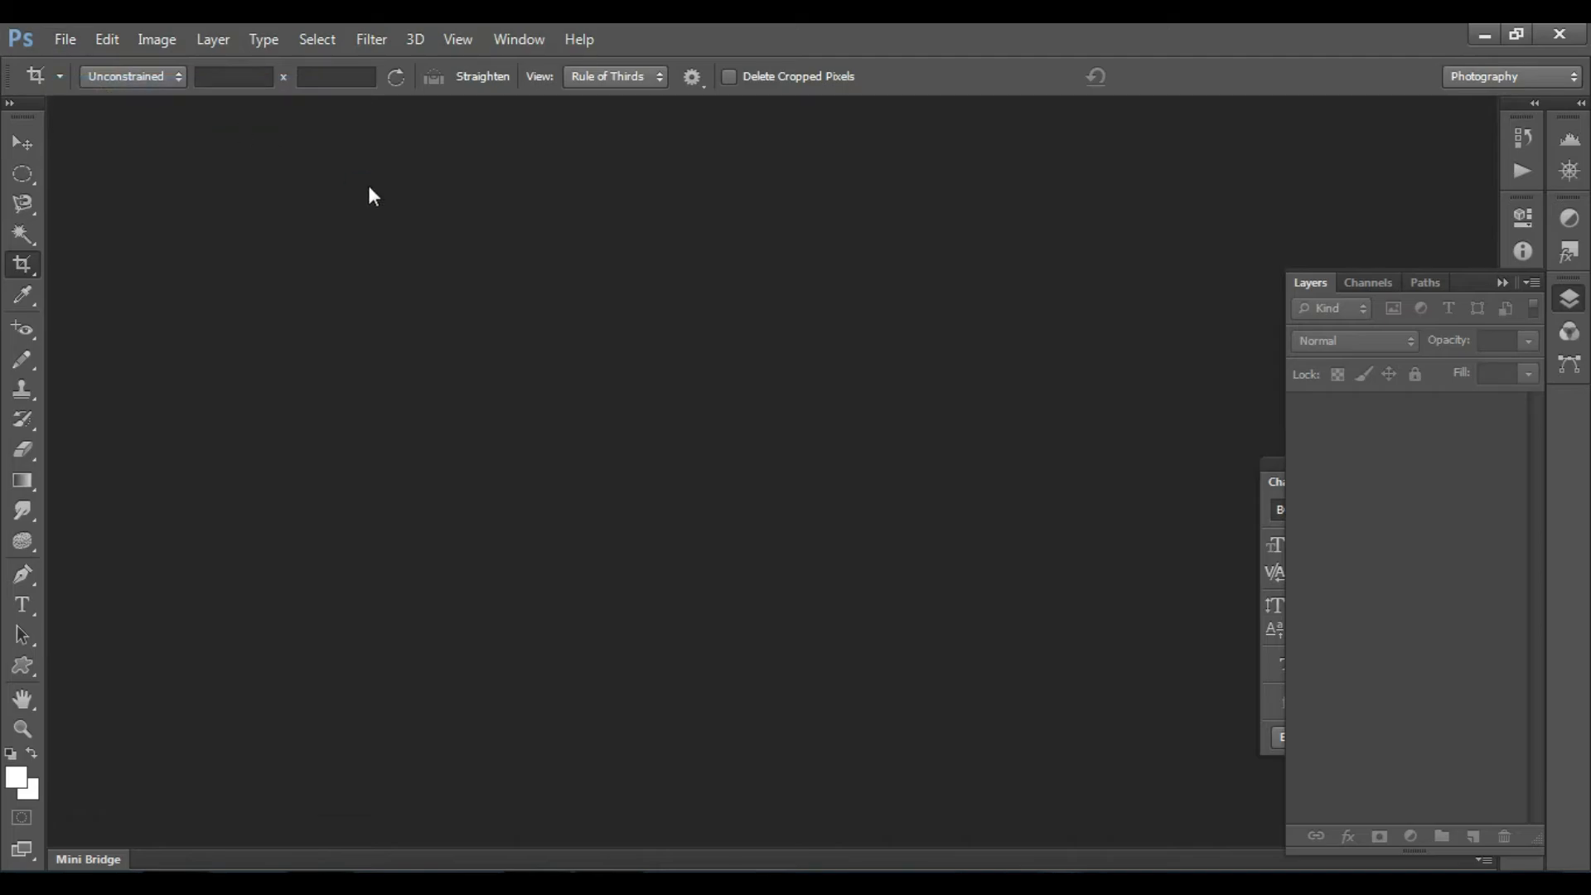
pyautogui.click(91, 211)
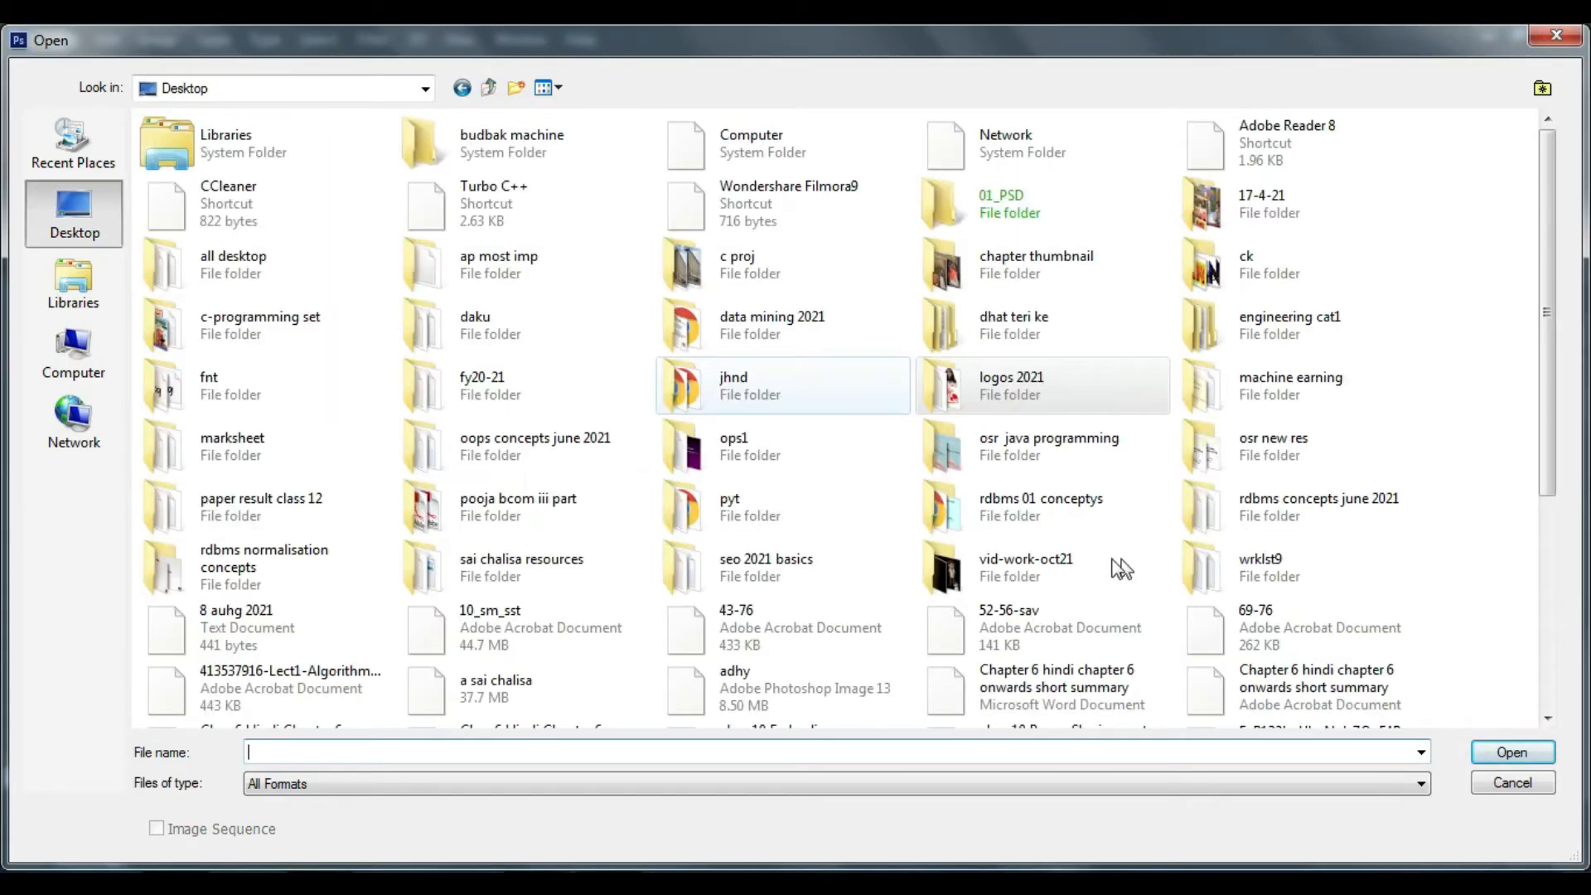
pyautogui.doubleClick(1045, 572)
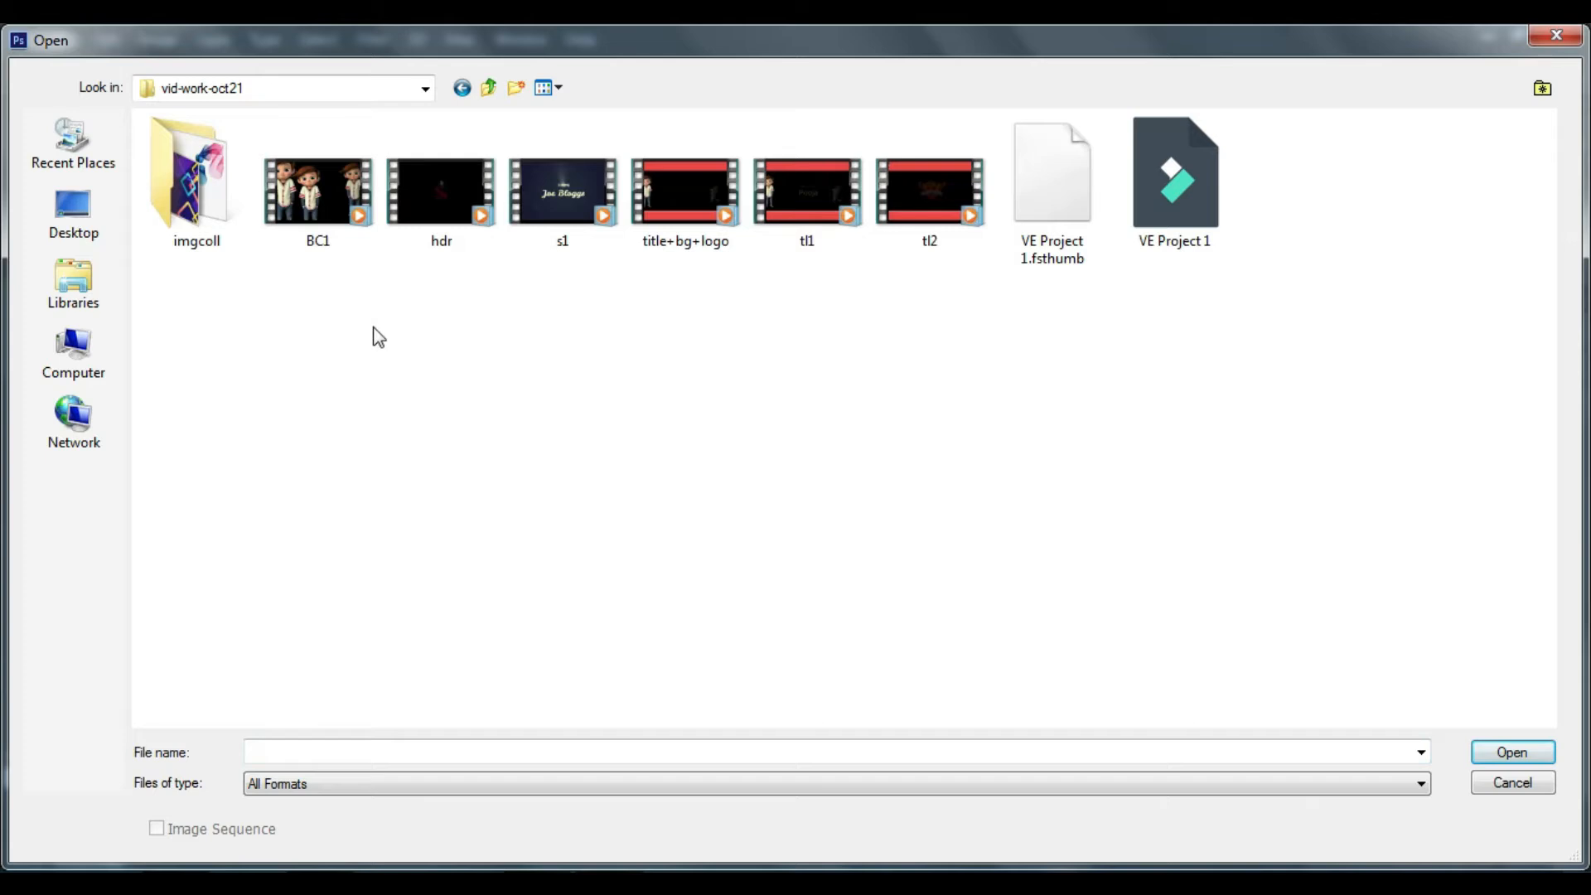
pyautogui.doubleClick(178, 203)
pyautogui.click(607, 213)
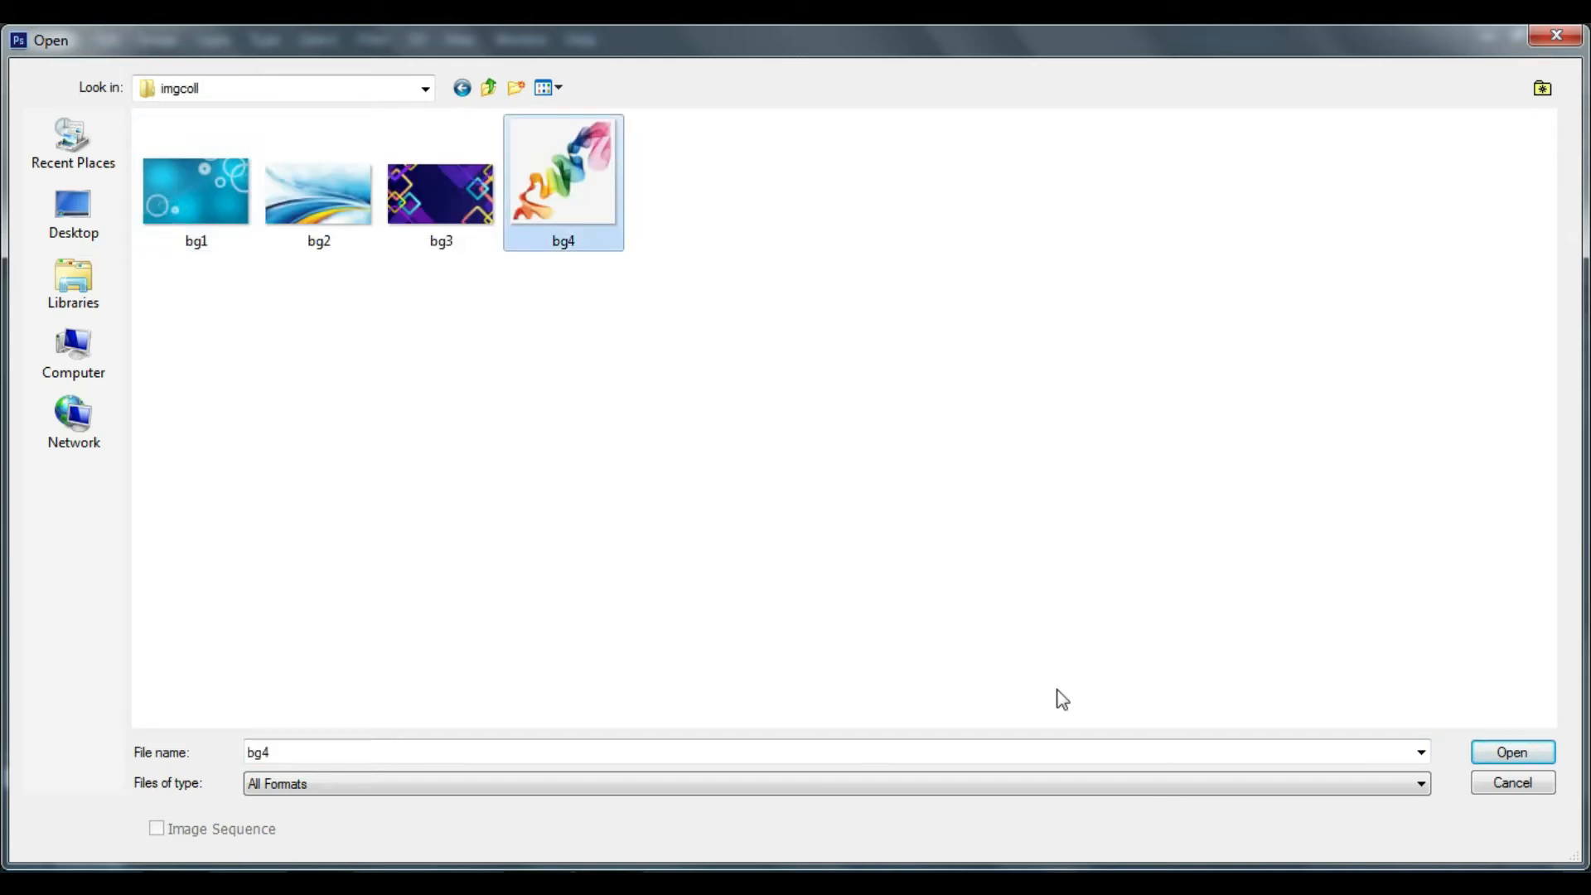
pyautogui.press('Return')
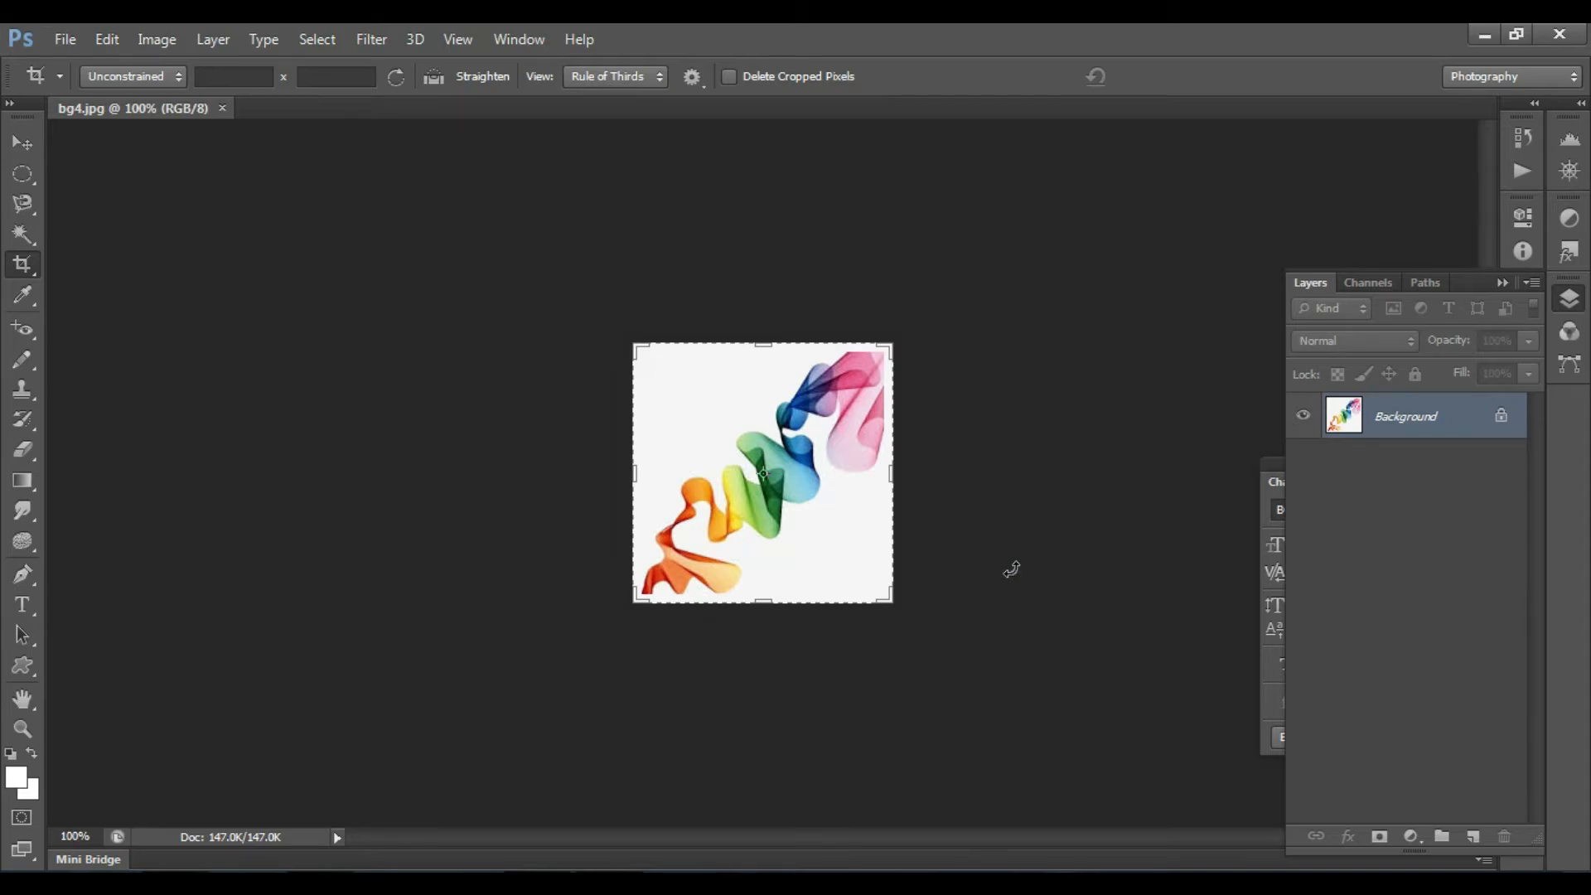
# Select the white background around the rainbow ribbon using the Magic Wand tool
pyautogui.press('m')
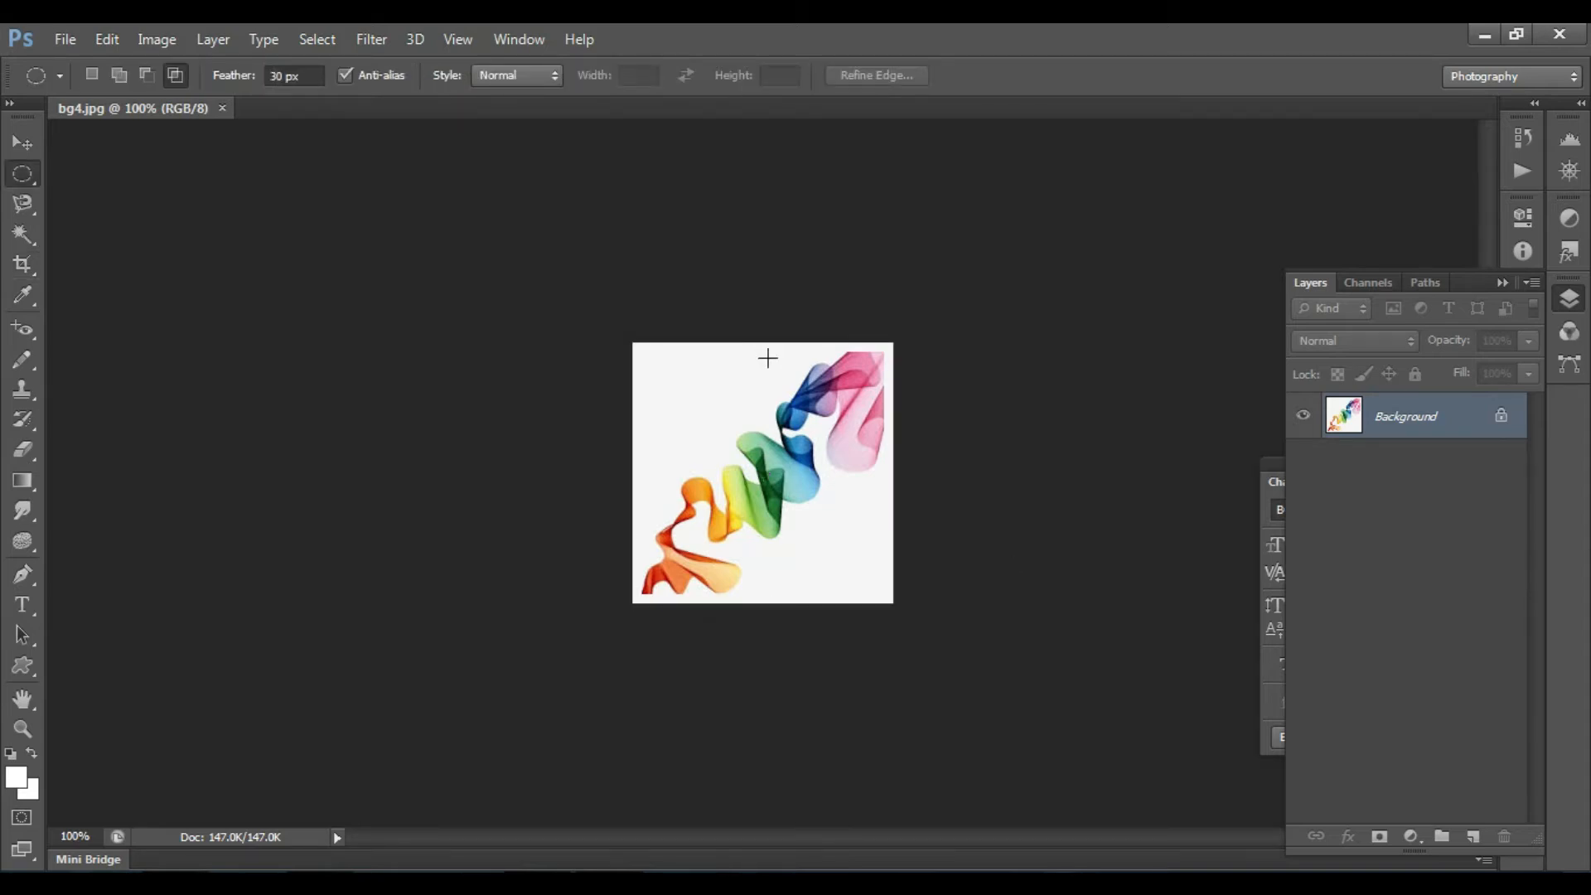
pyautogui.press('w')
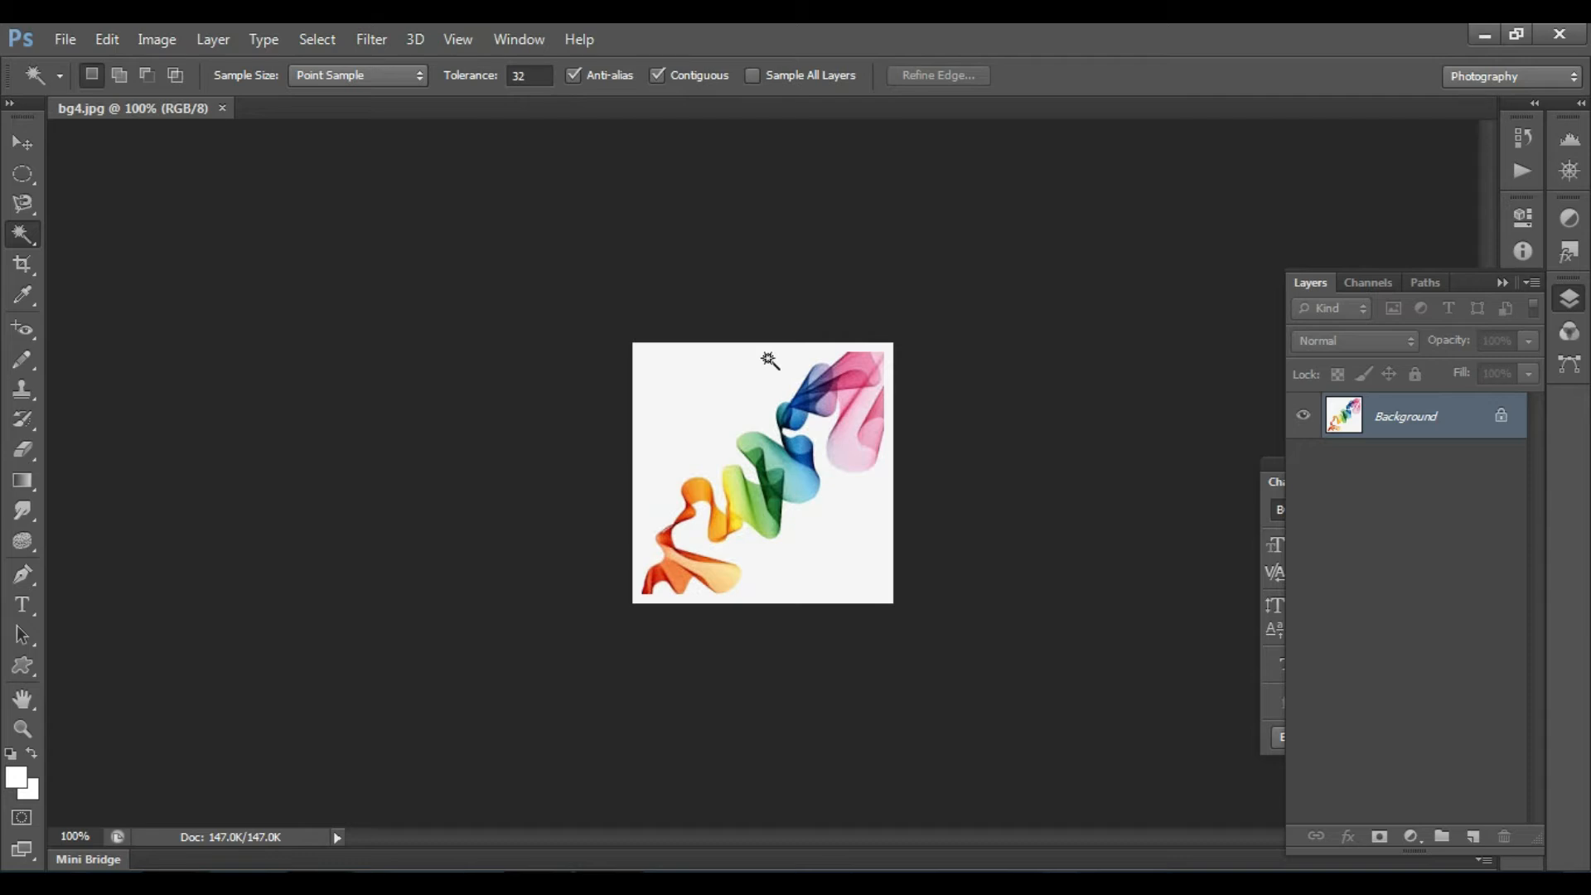
pyautogui.click(769, 359)
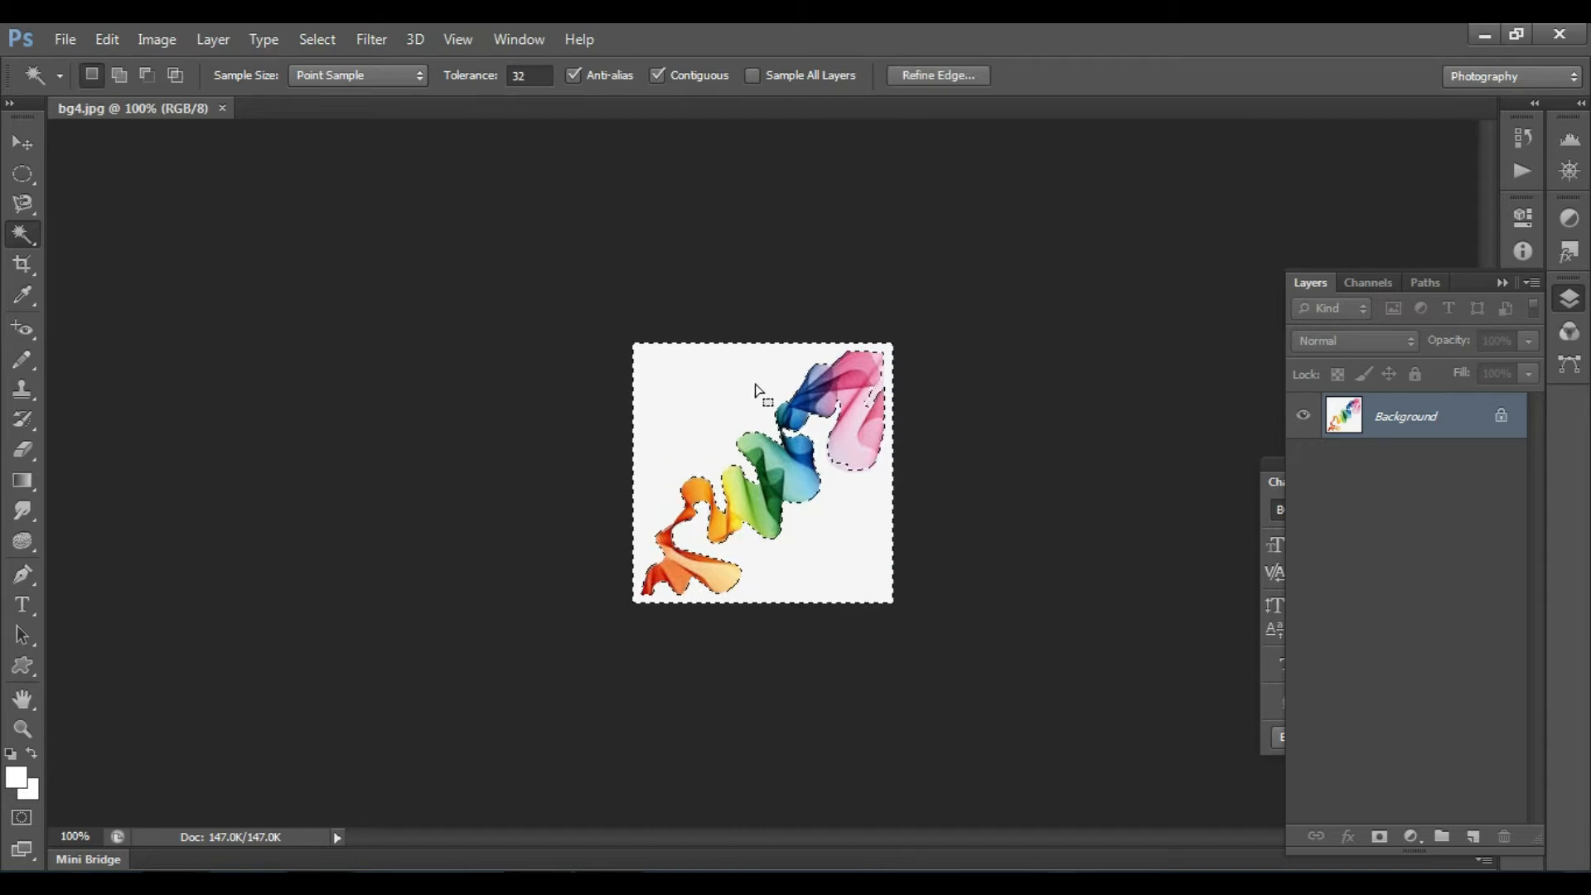
# Convert the locked Background layer of bg4 into a regular editable layer with the default settings
pyautogui.hotkey('shift', 'F5')
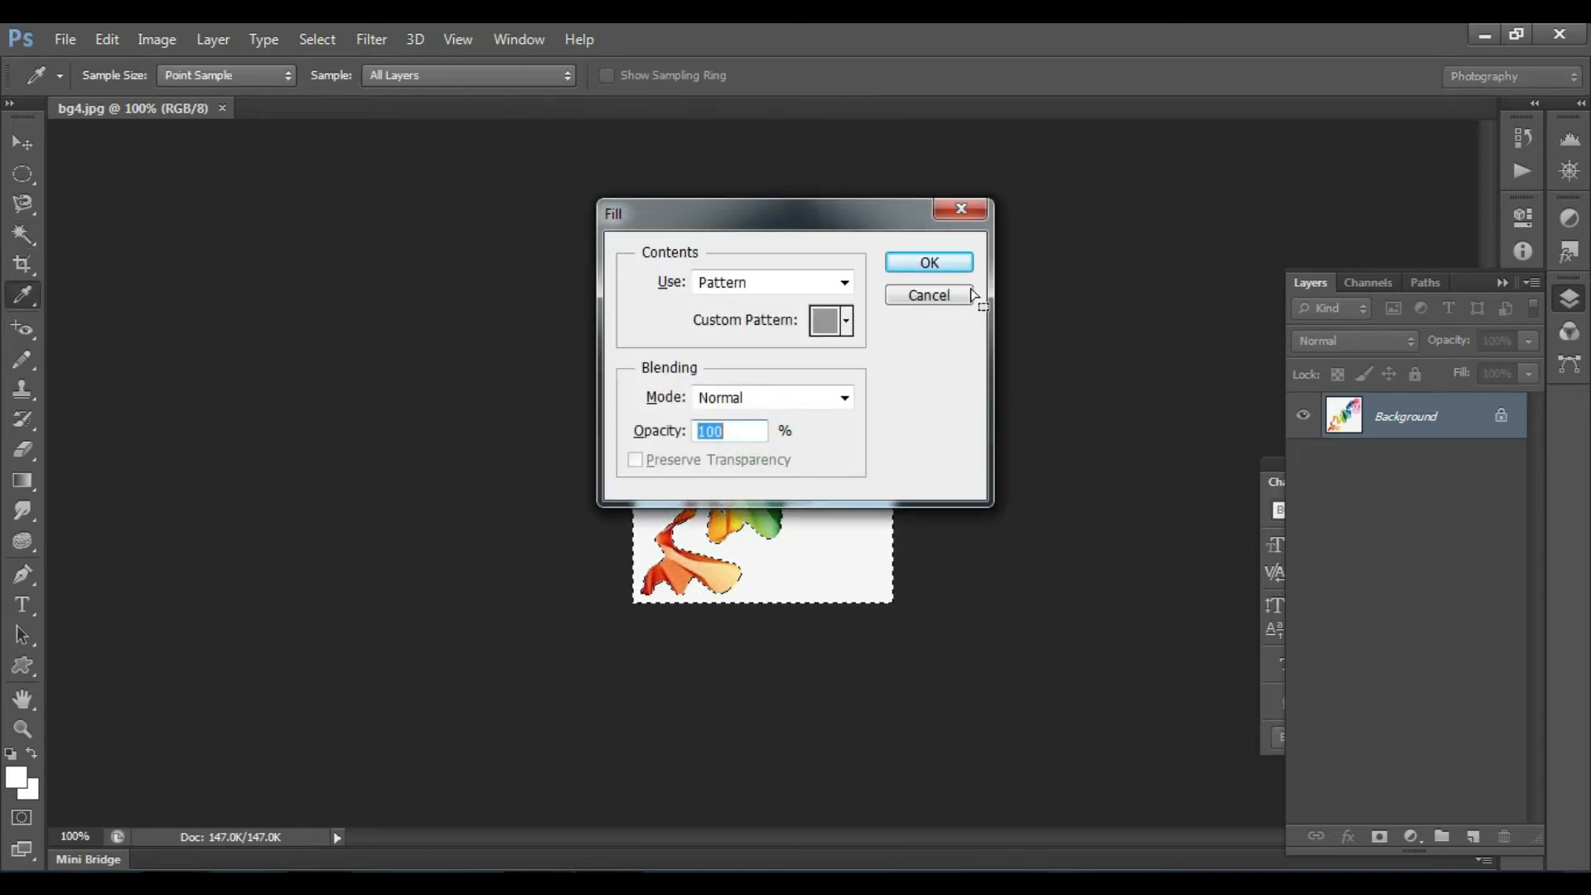
pyautogui.click(934, 300)
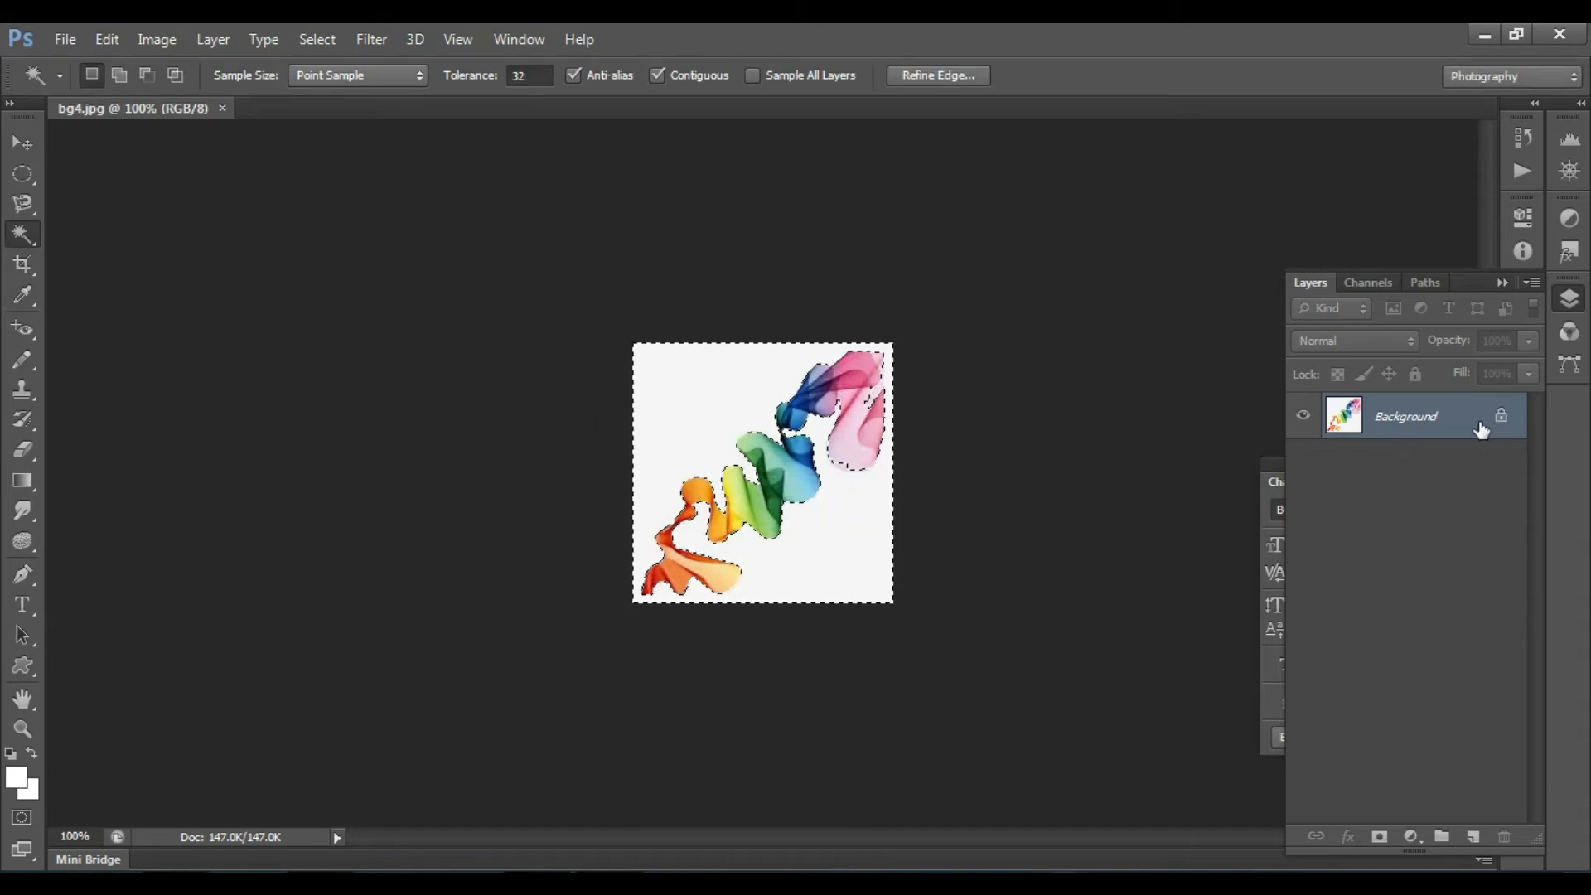
pyautogui.doubleClick(1425, 422)
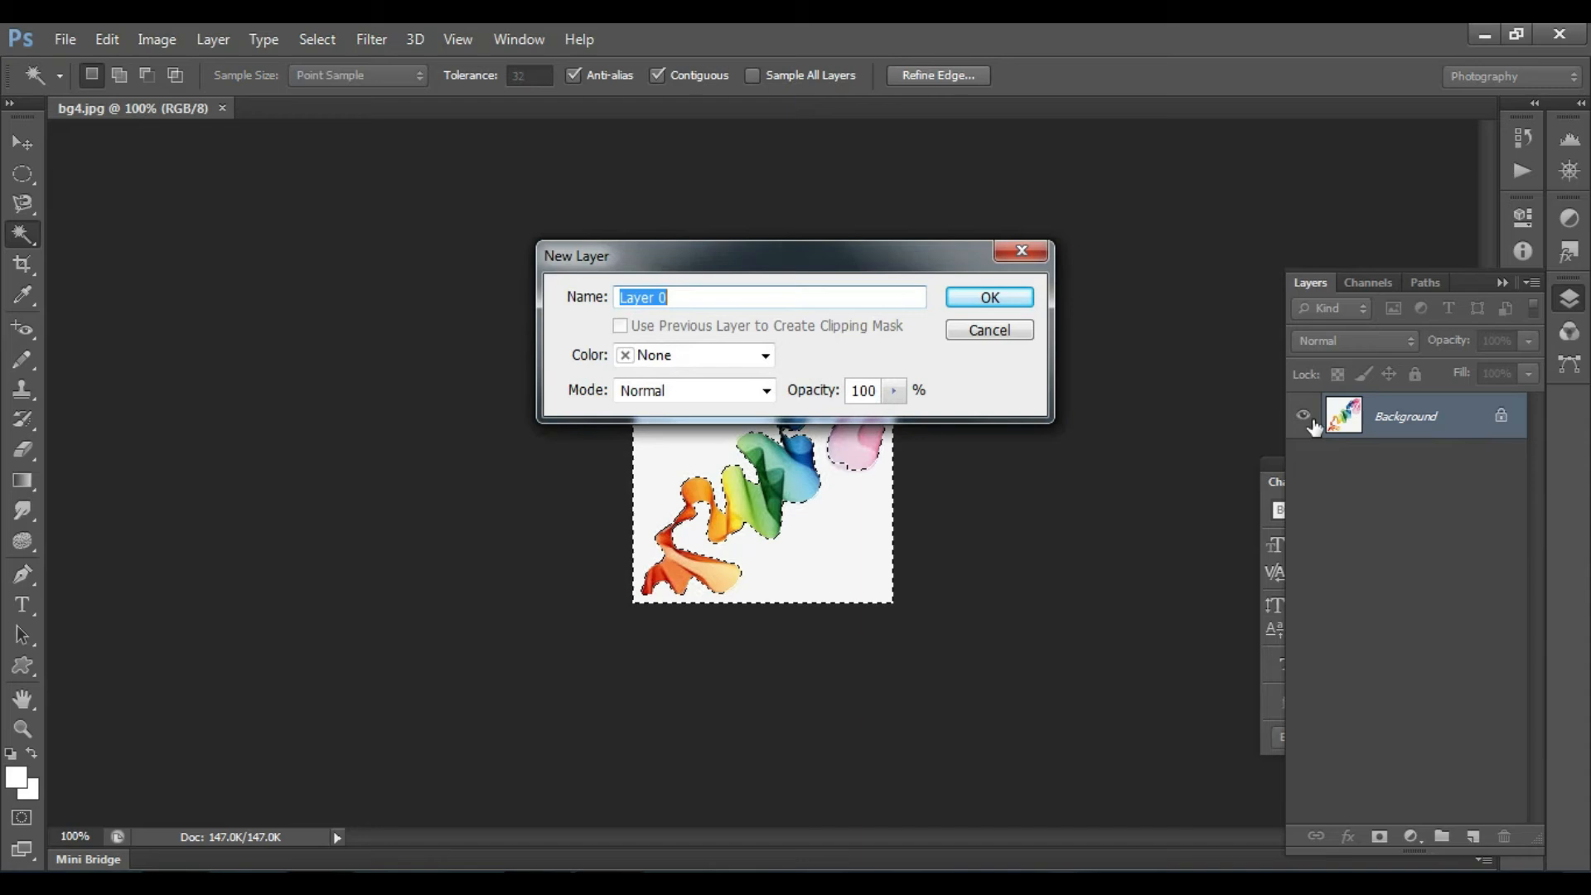
pyautogui.click(1015, 302)
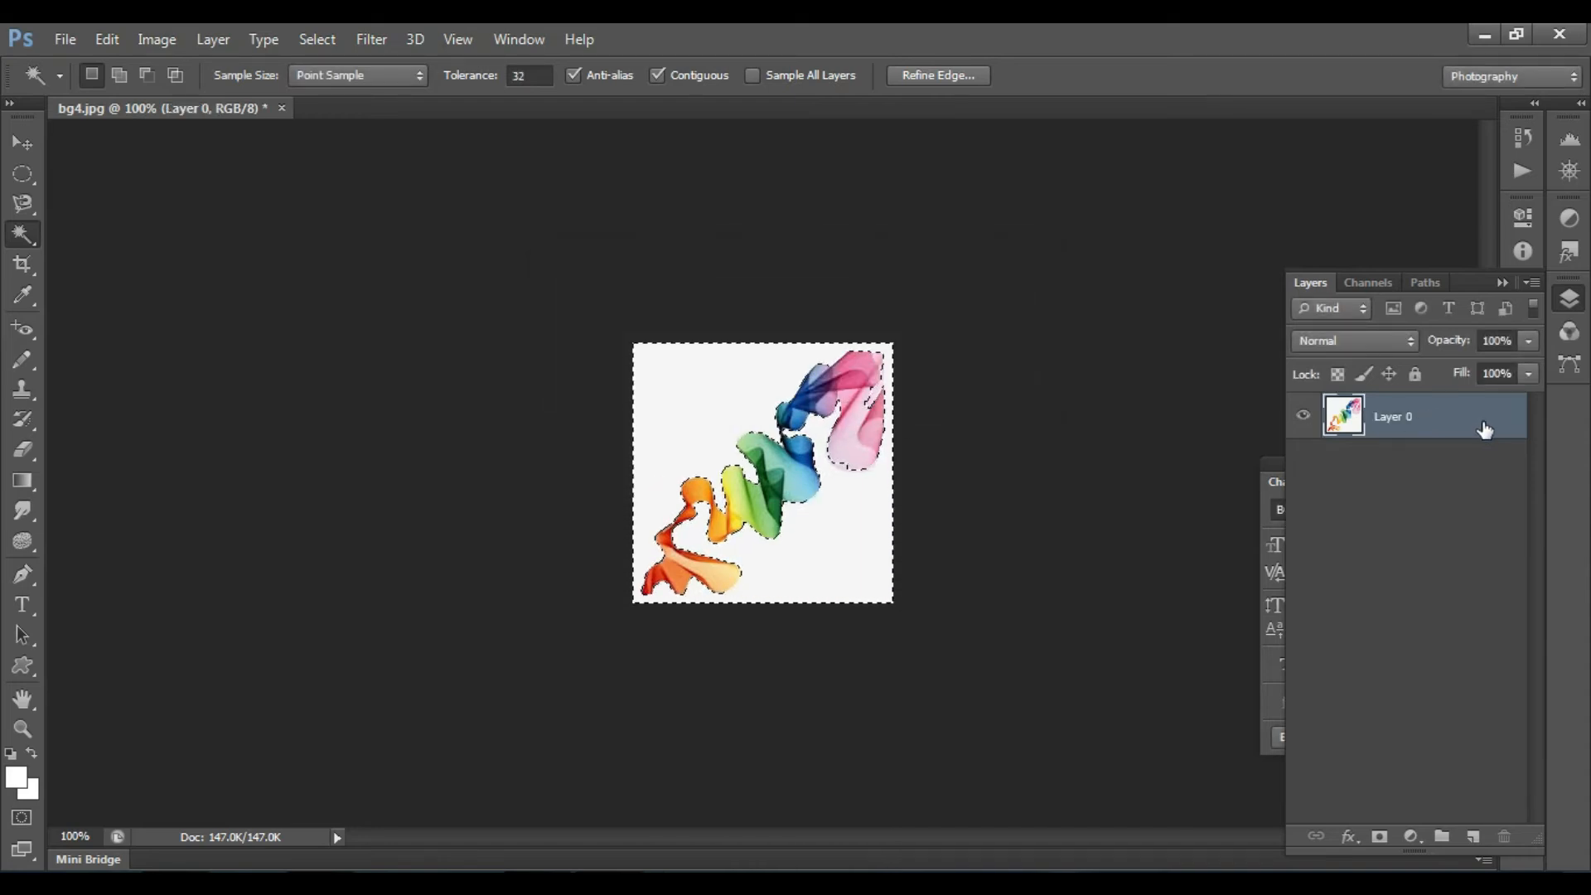
# Try deleting the white selection, undo it along with the layer conversion, and retry the deletion on the locked Background layer
pyautogui.press('Delete')
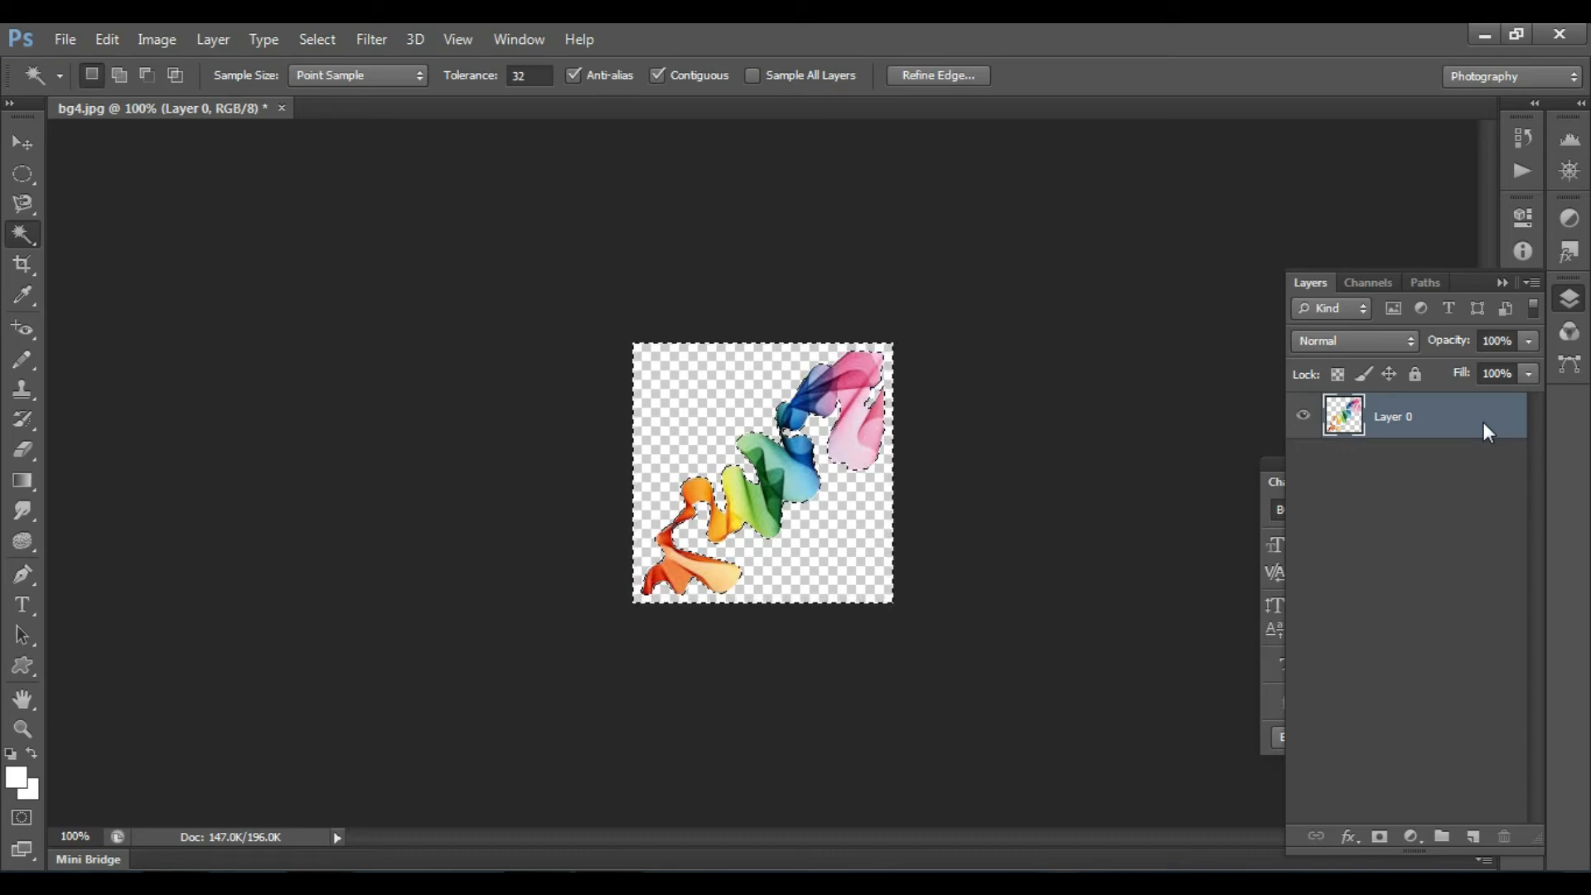
pyautogui.hotkey('ctrl', 'z')
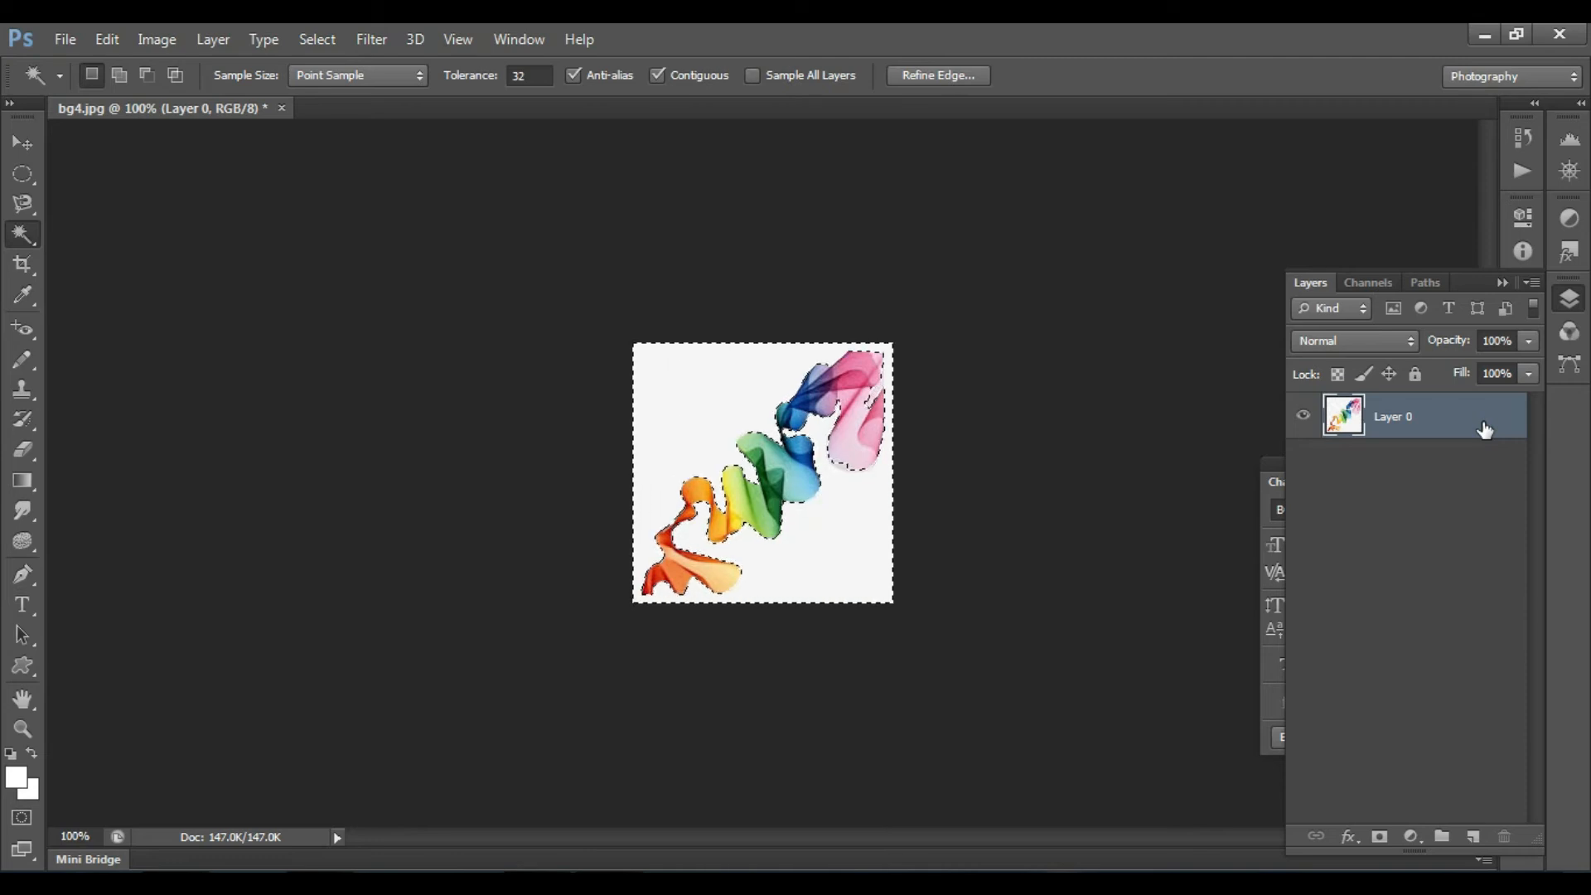
pyautogui.hotkey('ctrl', 'alt', 'z')
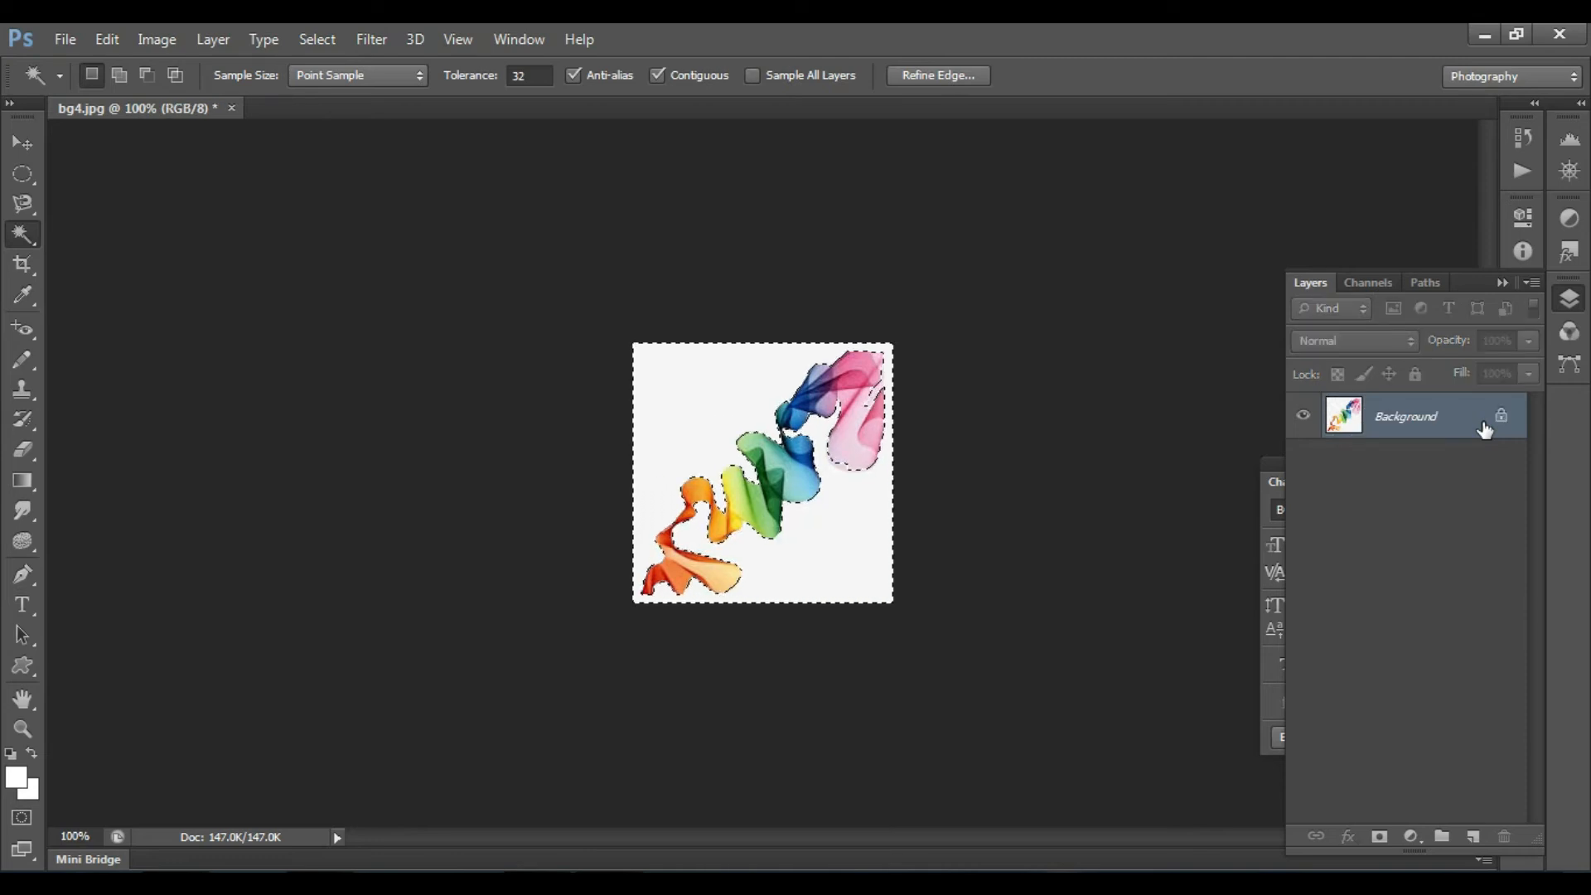
pyautogui.press('Delete')
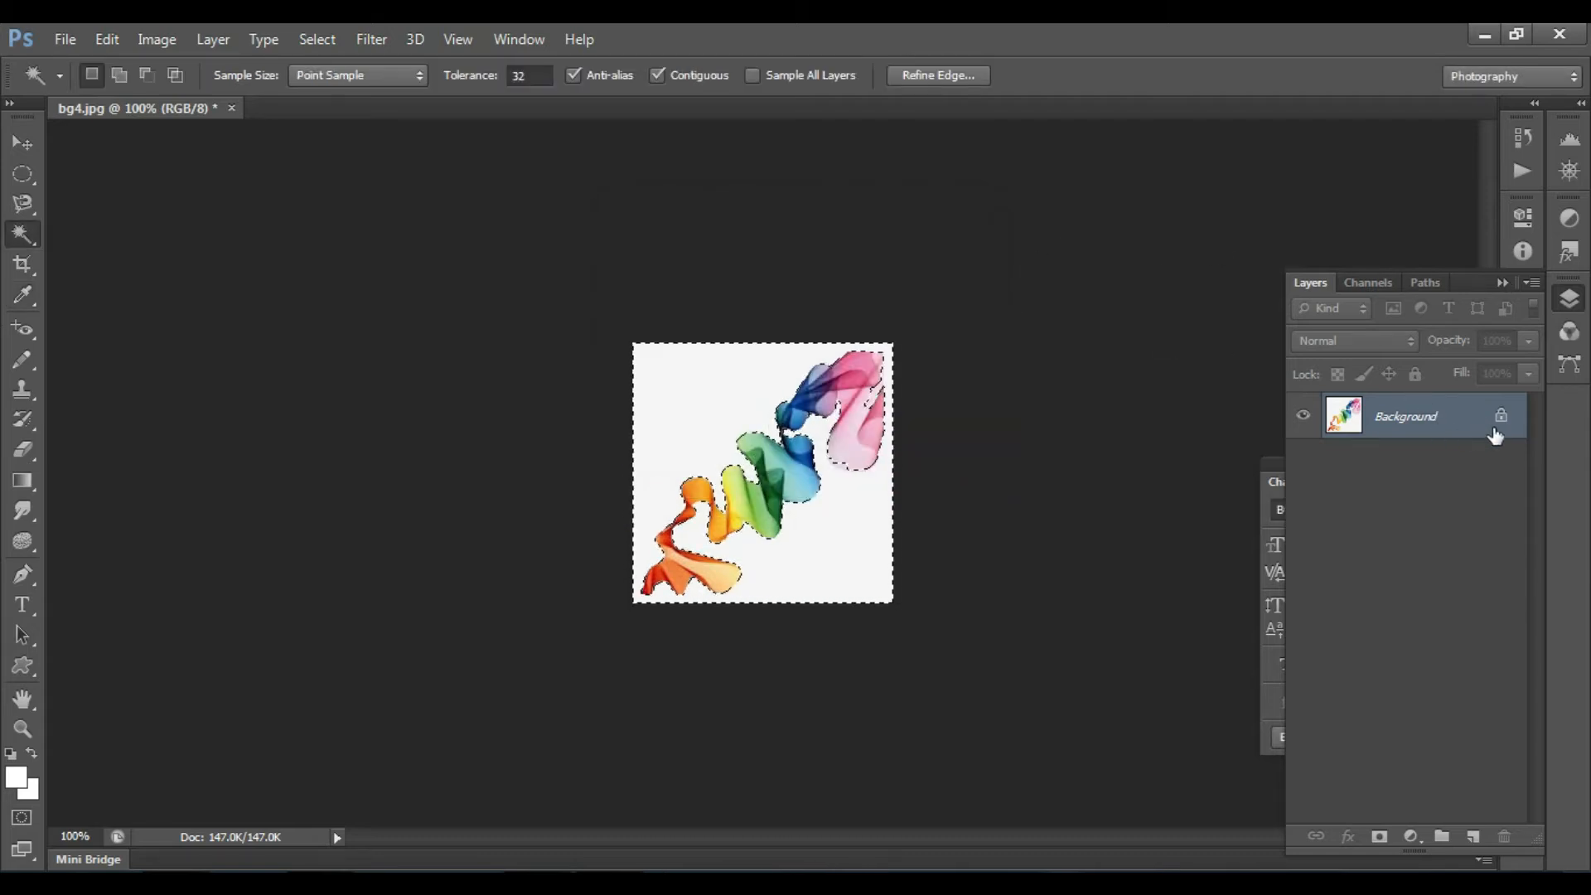
# Convert the locked Background layer into a regular layer with the default settings and delete the selected white background
pyautogui.doubleClick(1505, 427)
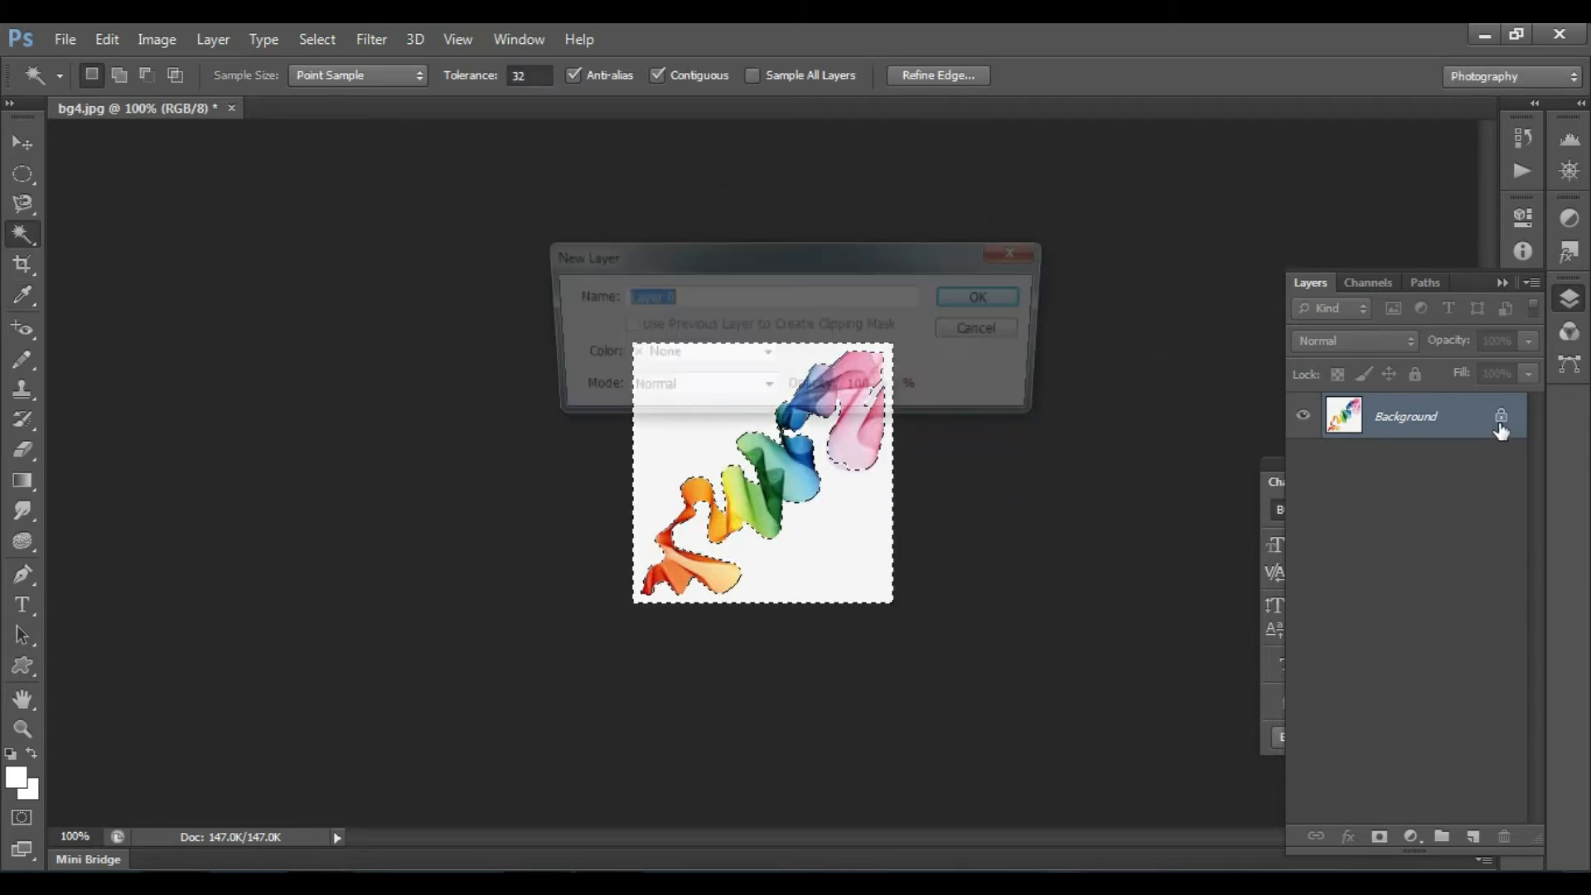
pyautogui.click(1007, 304)
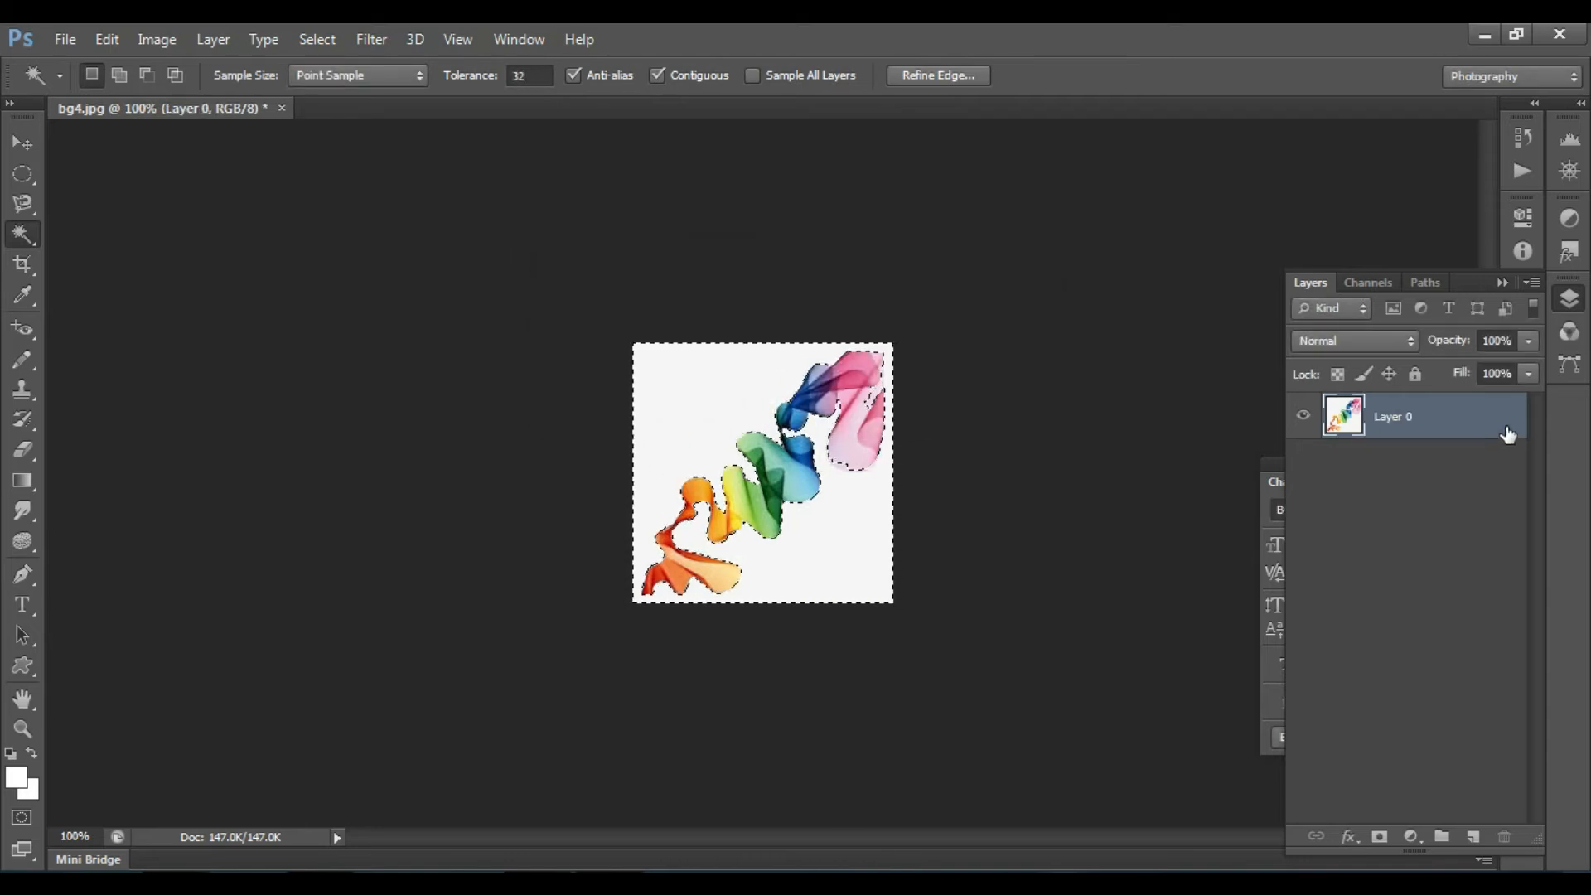
pyautogui.press('Delete')
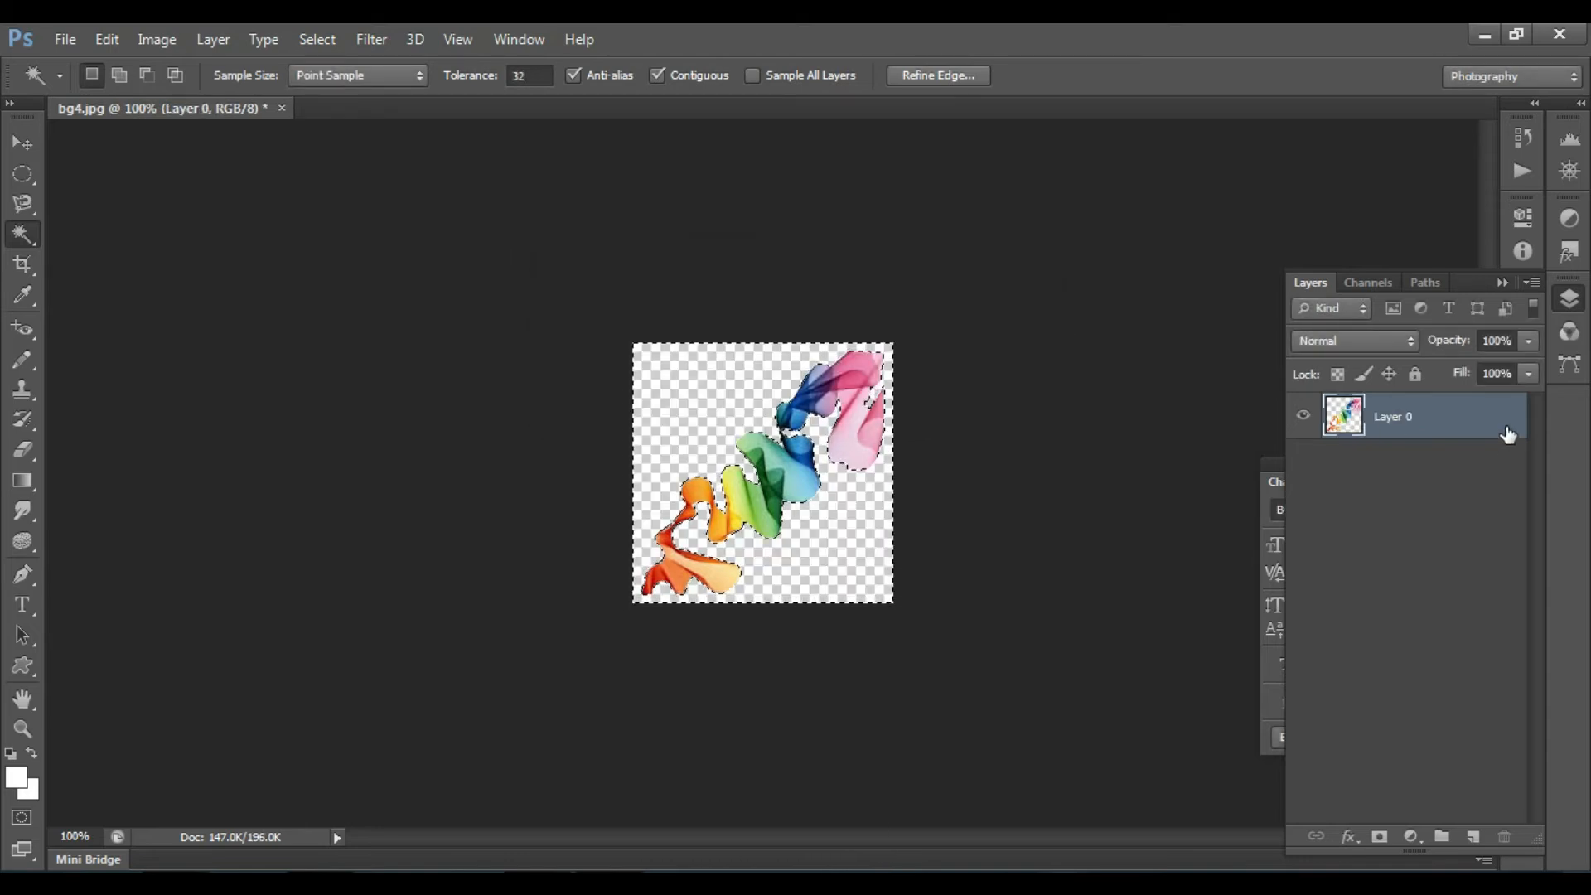
# Save a copy of the image as bg4.png in the imgcoll folder, using PNG format with Smallest / Slow compression and no interlacing
pyautogui.hotkey('alt', 'f')
pyautogui.press('a')
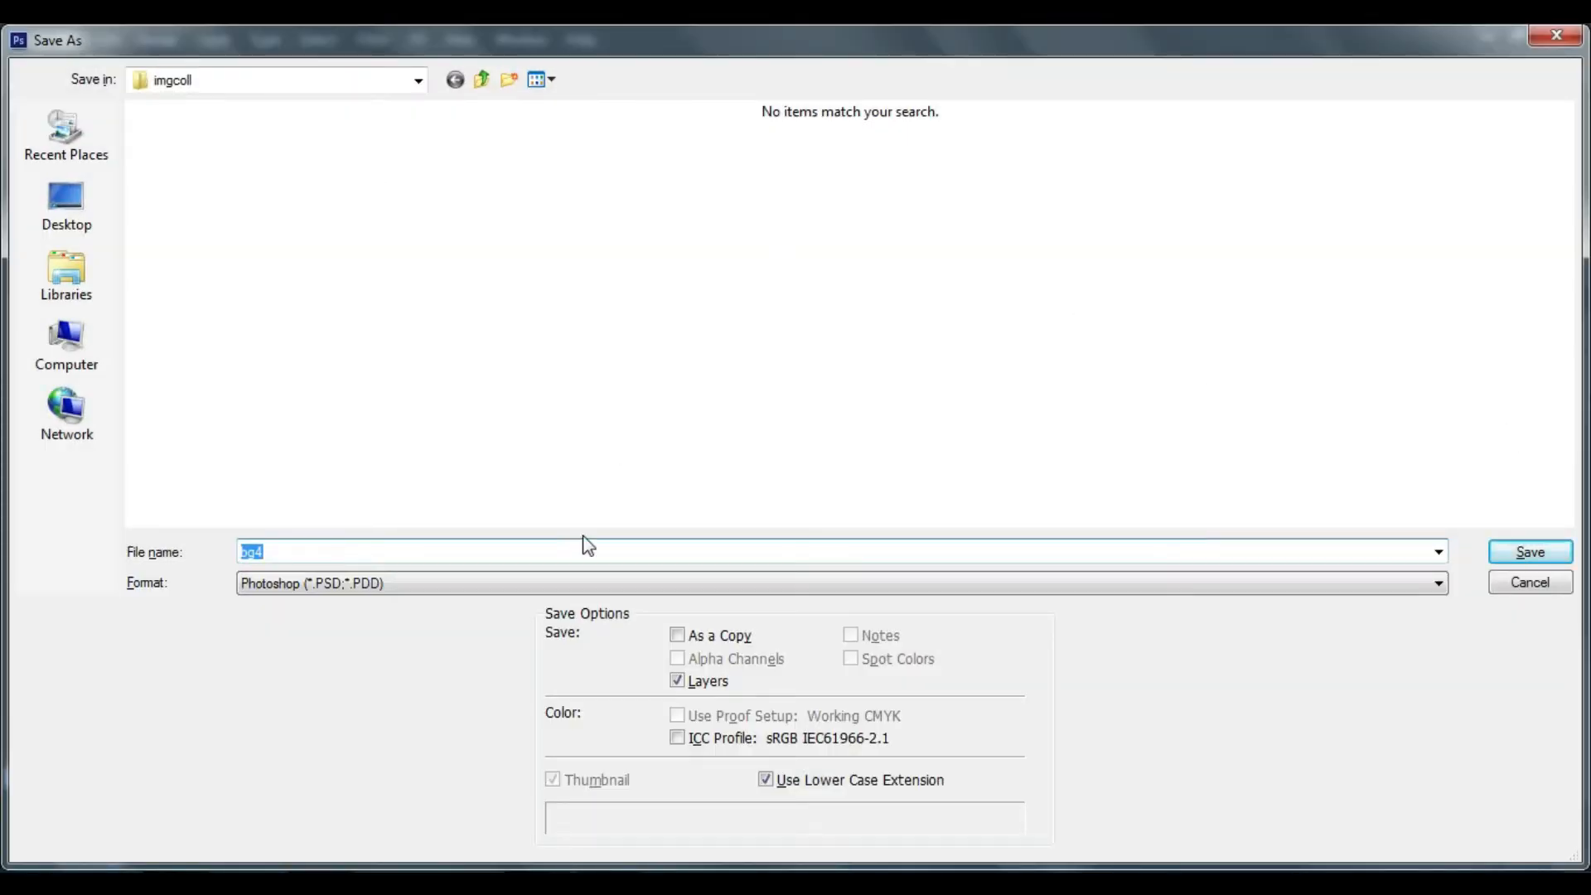
pyautogui.click(531, 585)
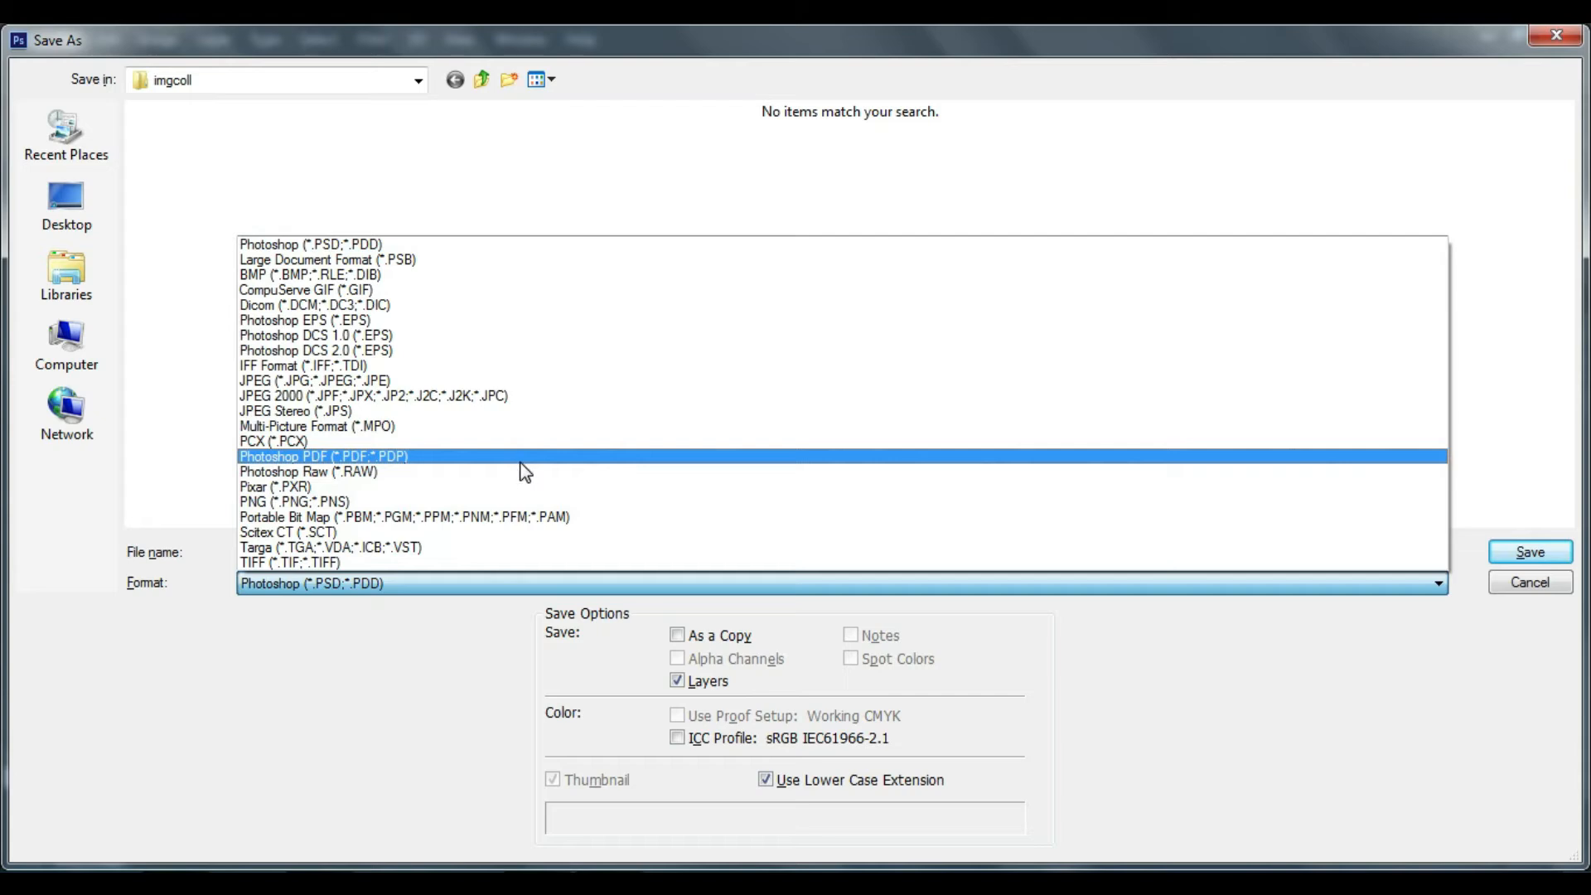
pyautogui.click(518, 504)
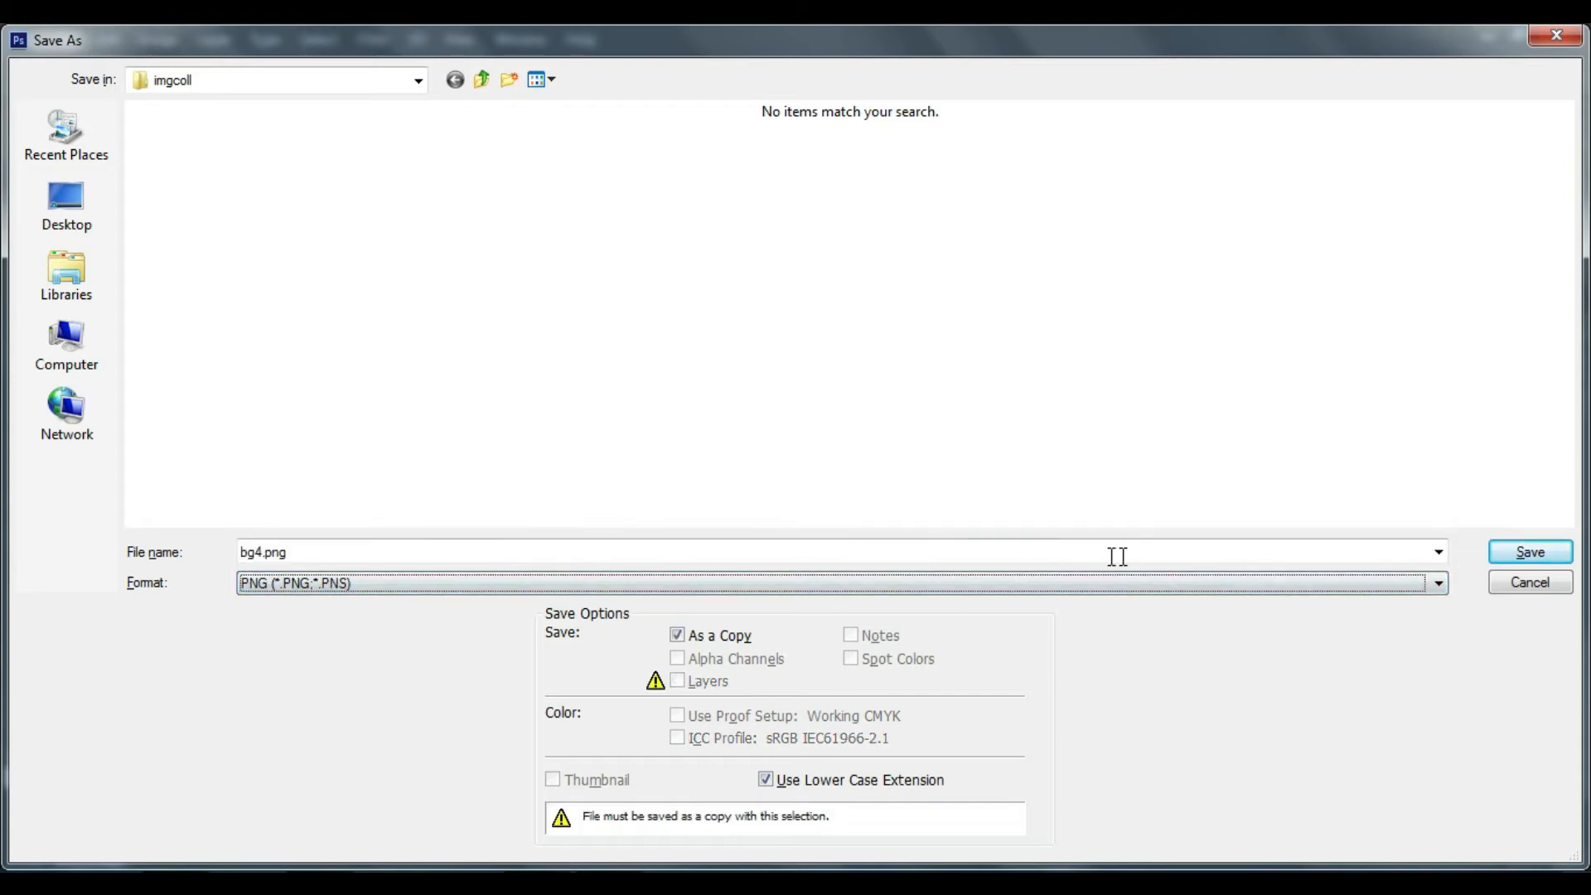
pyautogui.click(1513, 569)
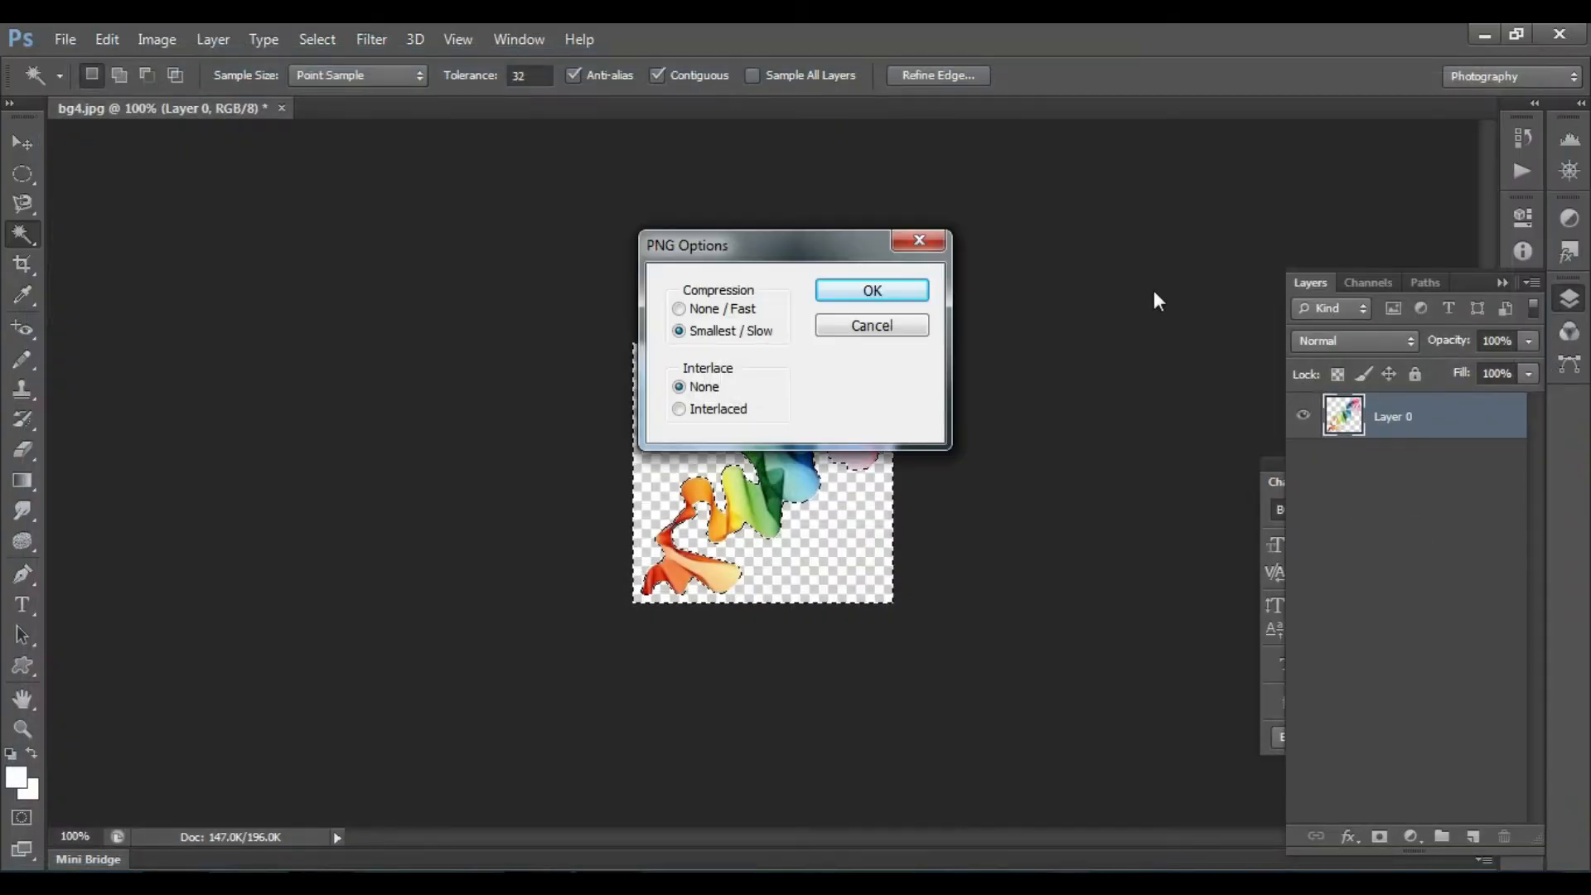
pyautogui.click(851, 294)
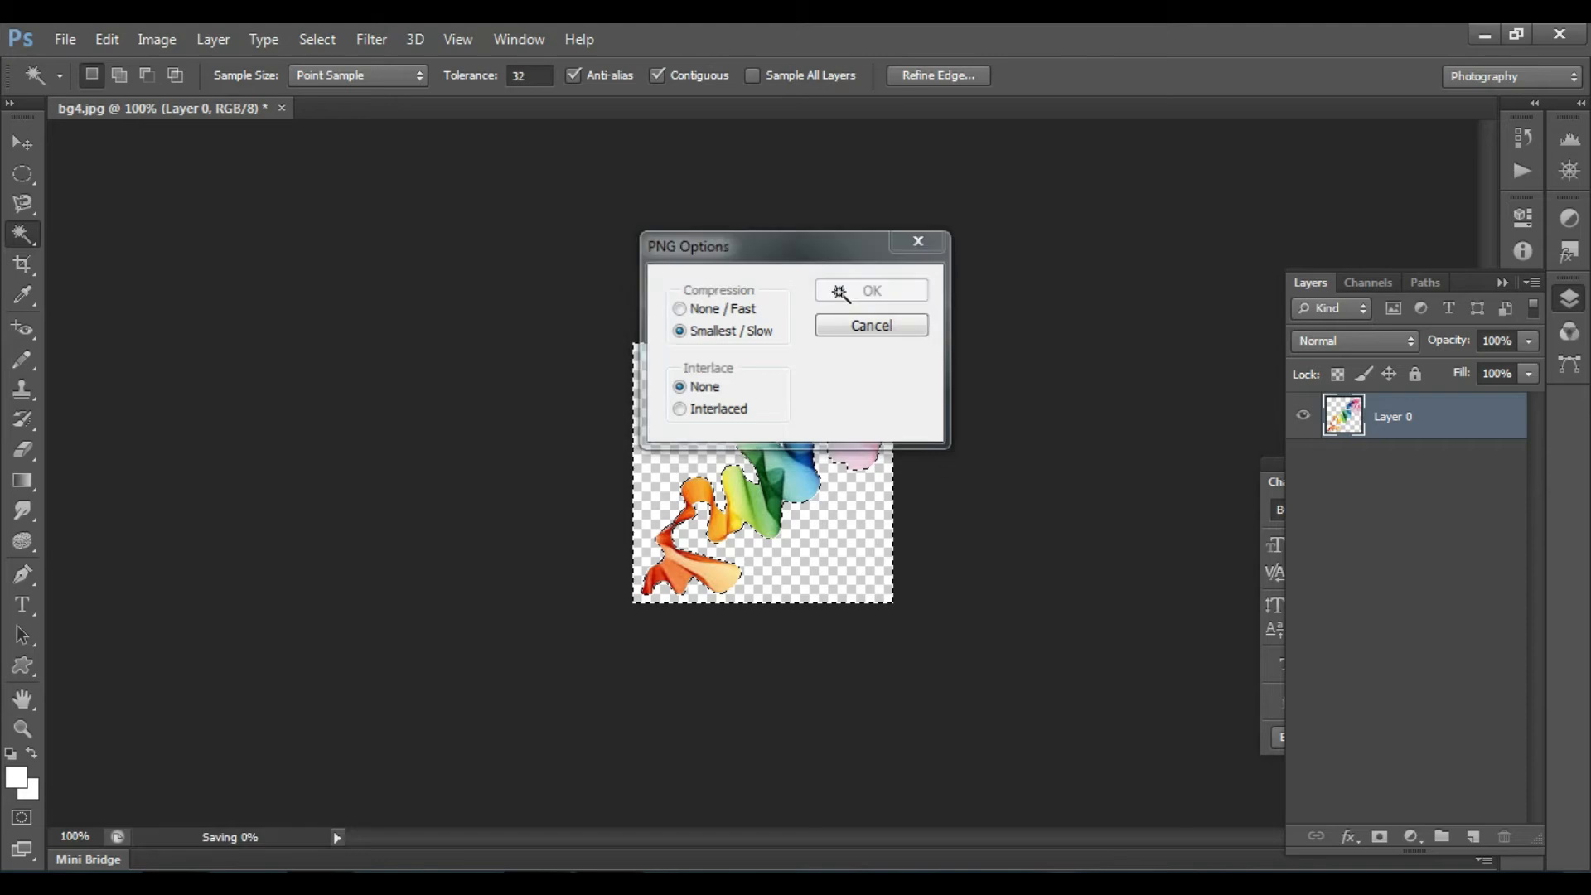
# Close Photoshop, return to Filmora9 and replace the bg4 media item with bg4.png from the vid-work-oct21/imgcoll folder
pyautogui.click(1560, 35)
pyautogui.click(779, 365)
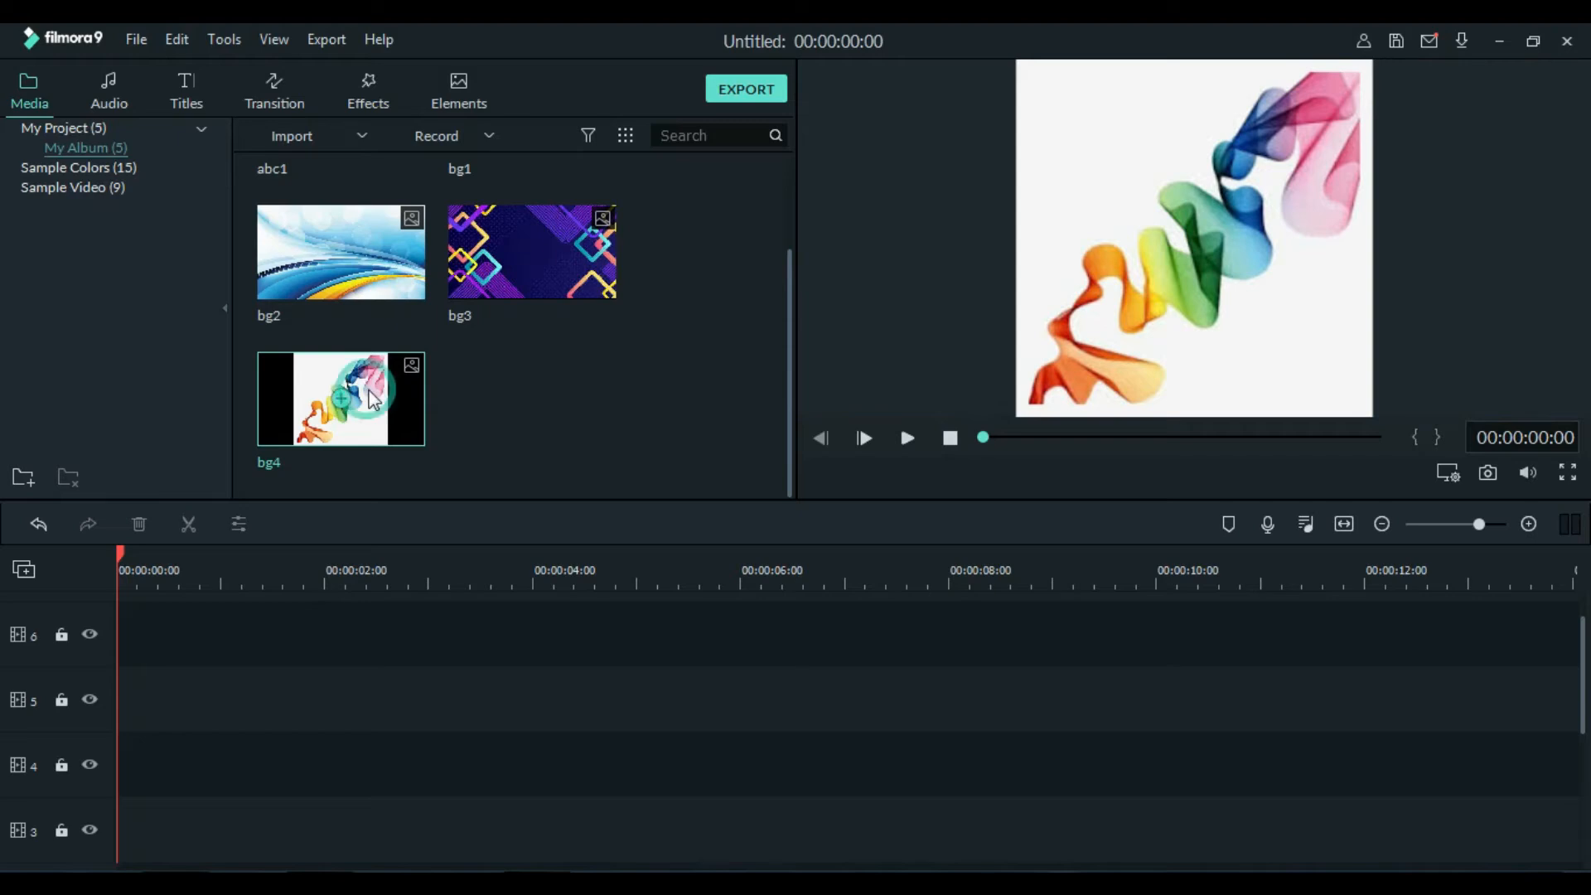
pyautogui.press('Delete')
pyautogui.click(887, 464)
pyautogui.rightClick(668, 285)
pyautogui.click(696, 307)
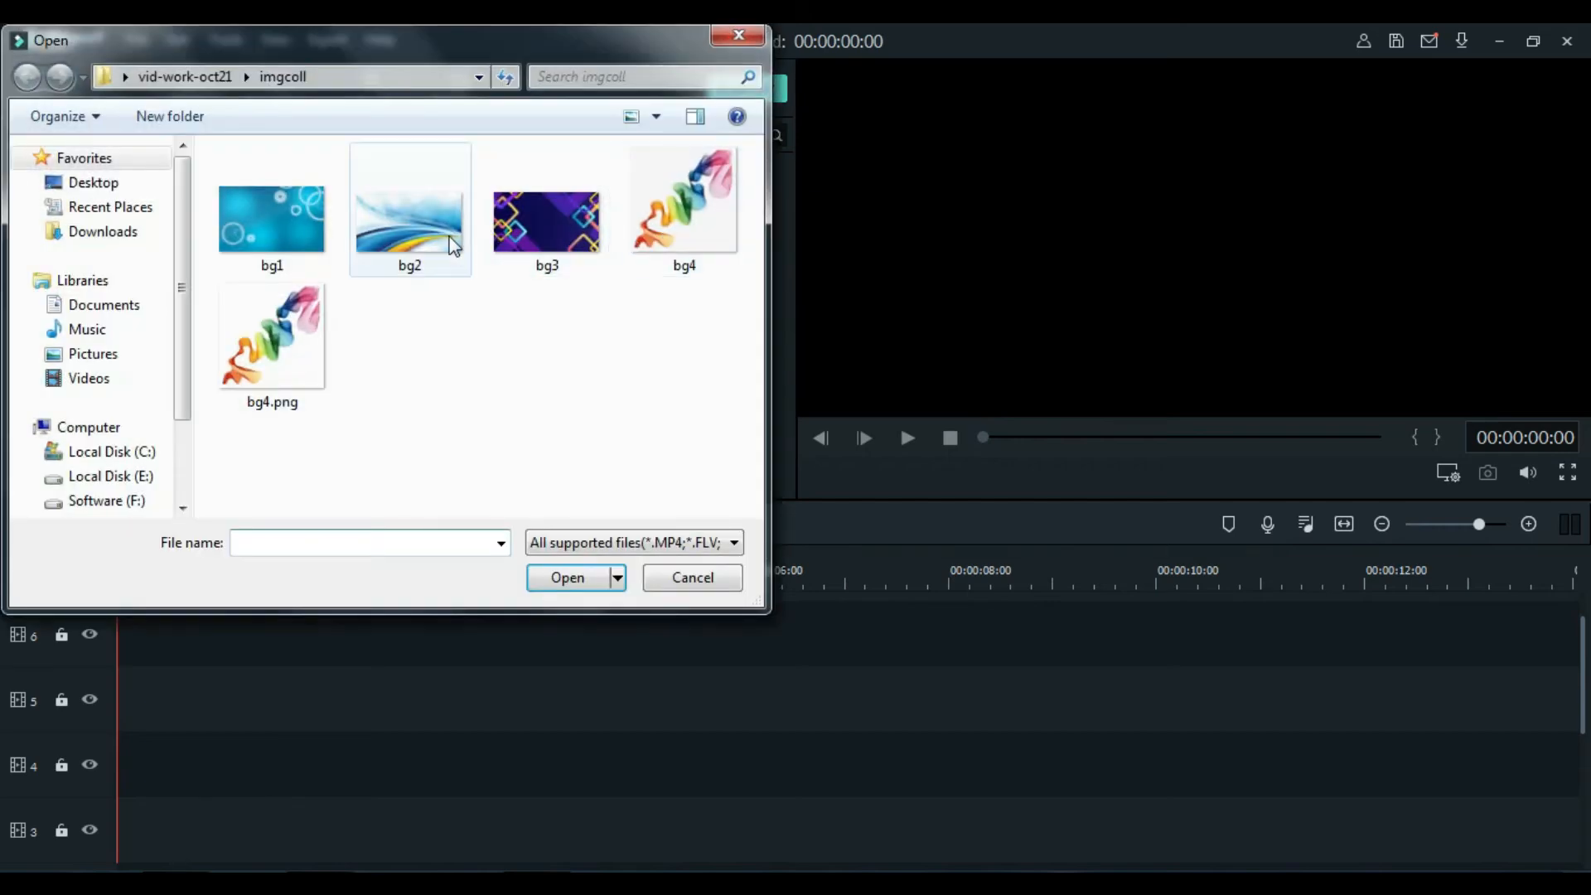
pyautogui.doubleClick(277, 371)
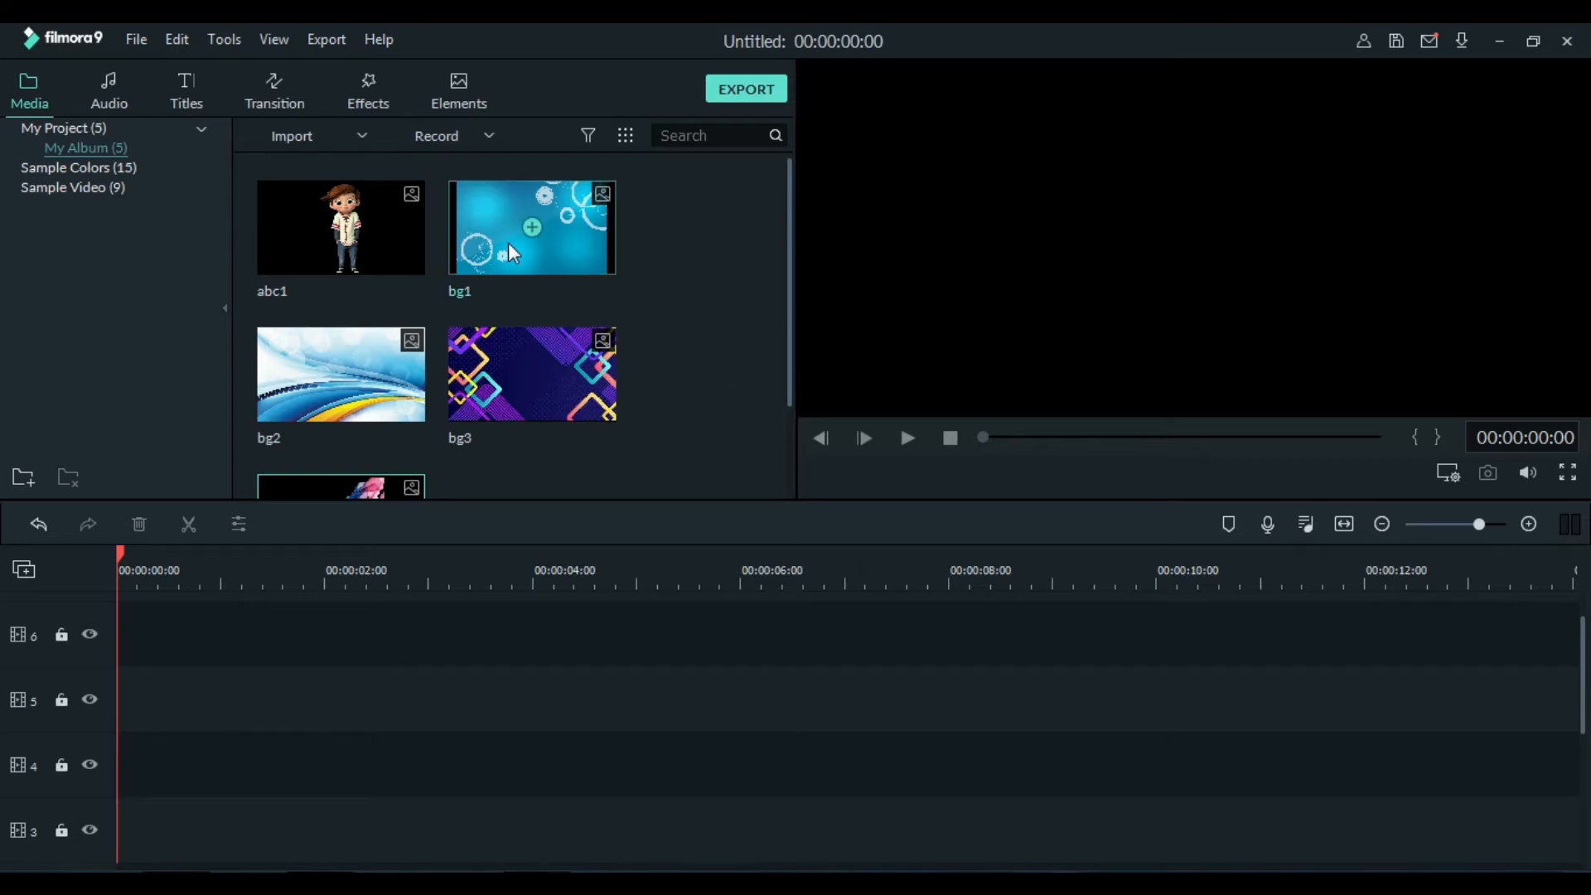
# Place bg1 at the start of track 6 and stretch it horizontally on both sides to fill the preview frame
pyautogui.moveTo(538, 261); pyautogui.dragTo(103, 671)
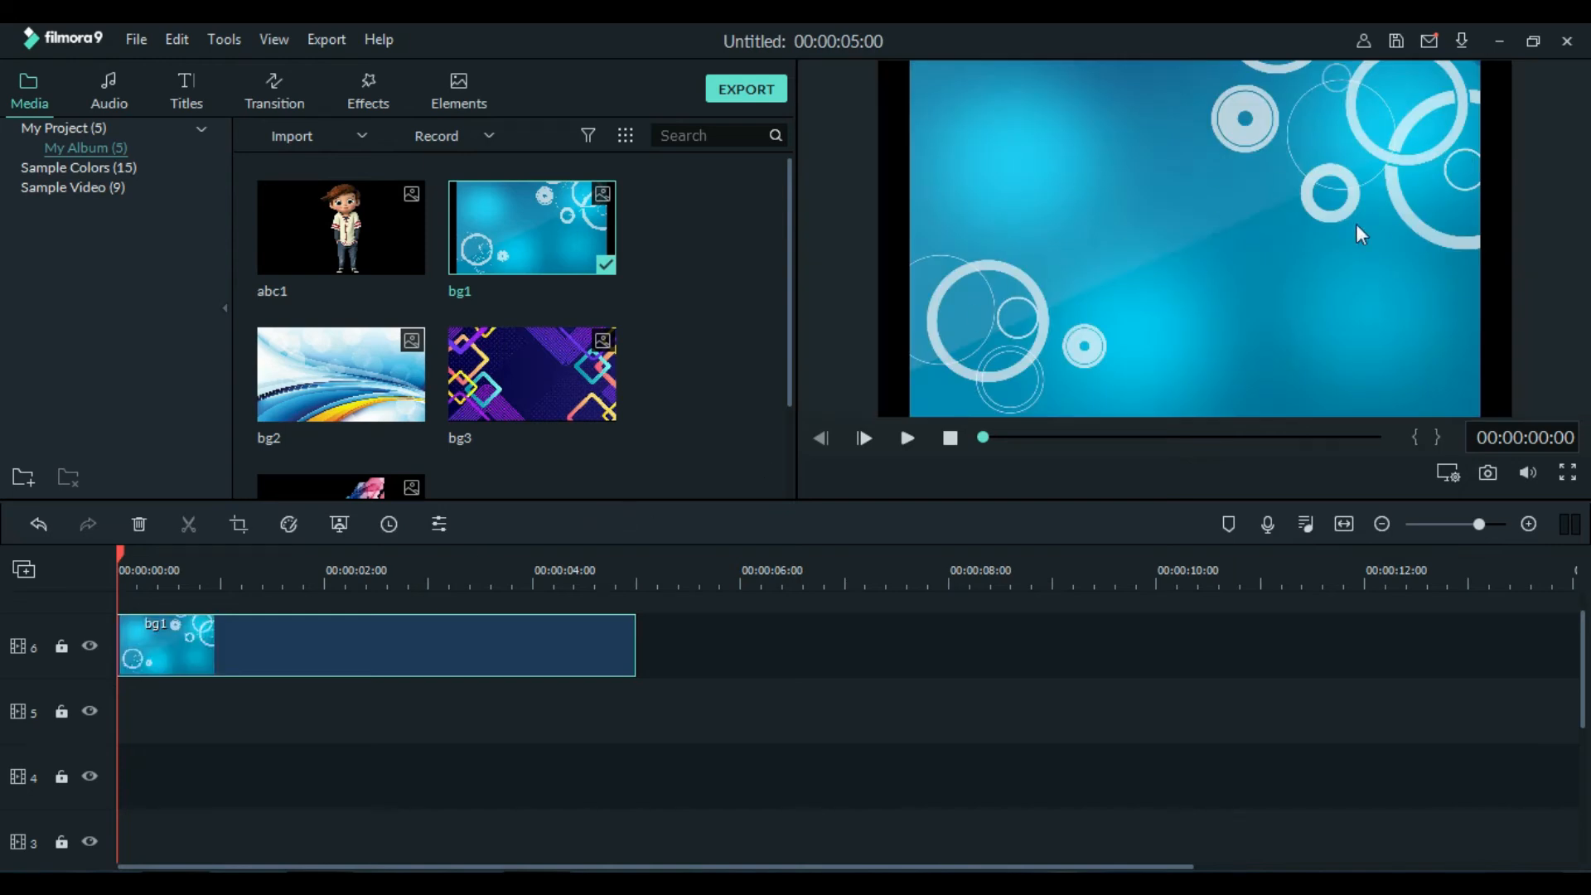
pyautogui.doubleClick(1245, 239)
pyautogui.moveTo(1482, 233); pyautogui.dragTo(1513, 236)
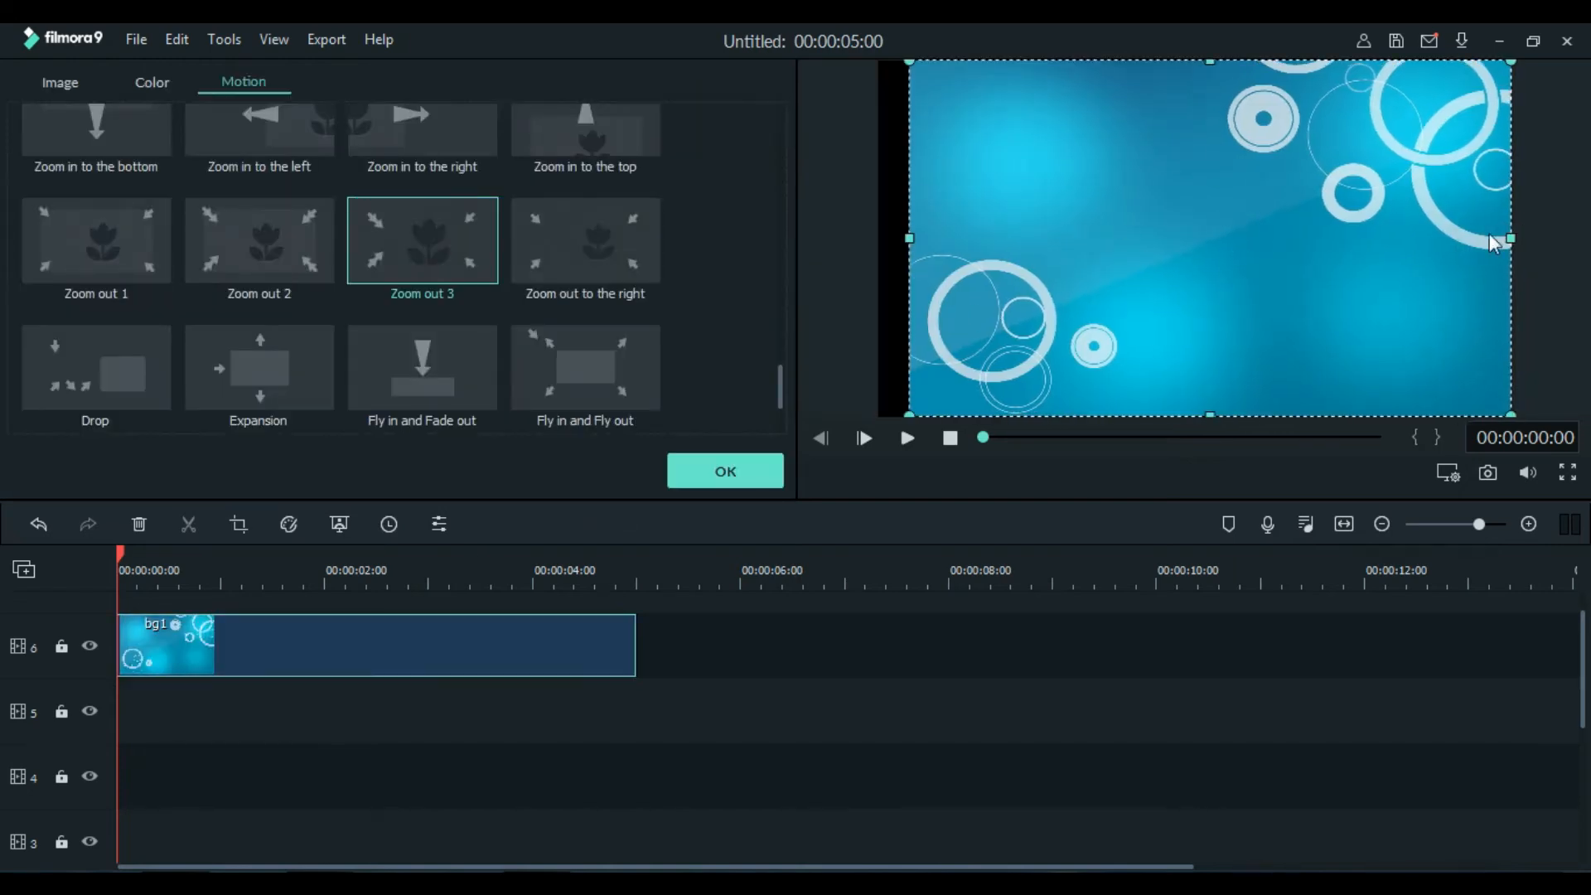
pyautogui.moveTo(903, 237); pyautogui.dragTo(871, 238)
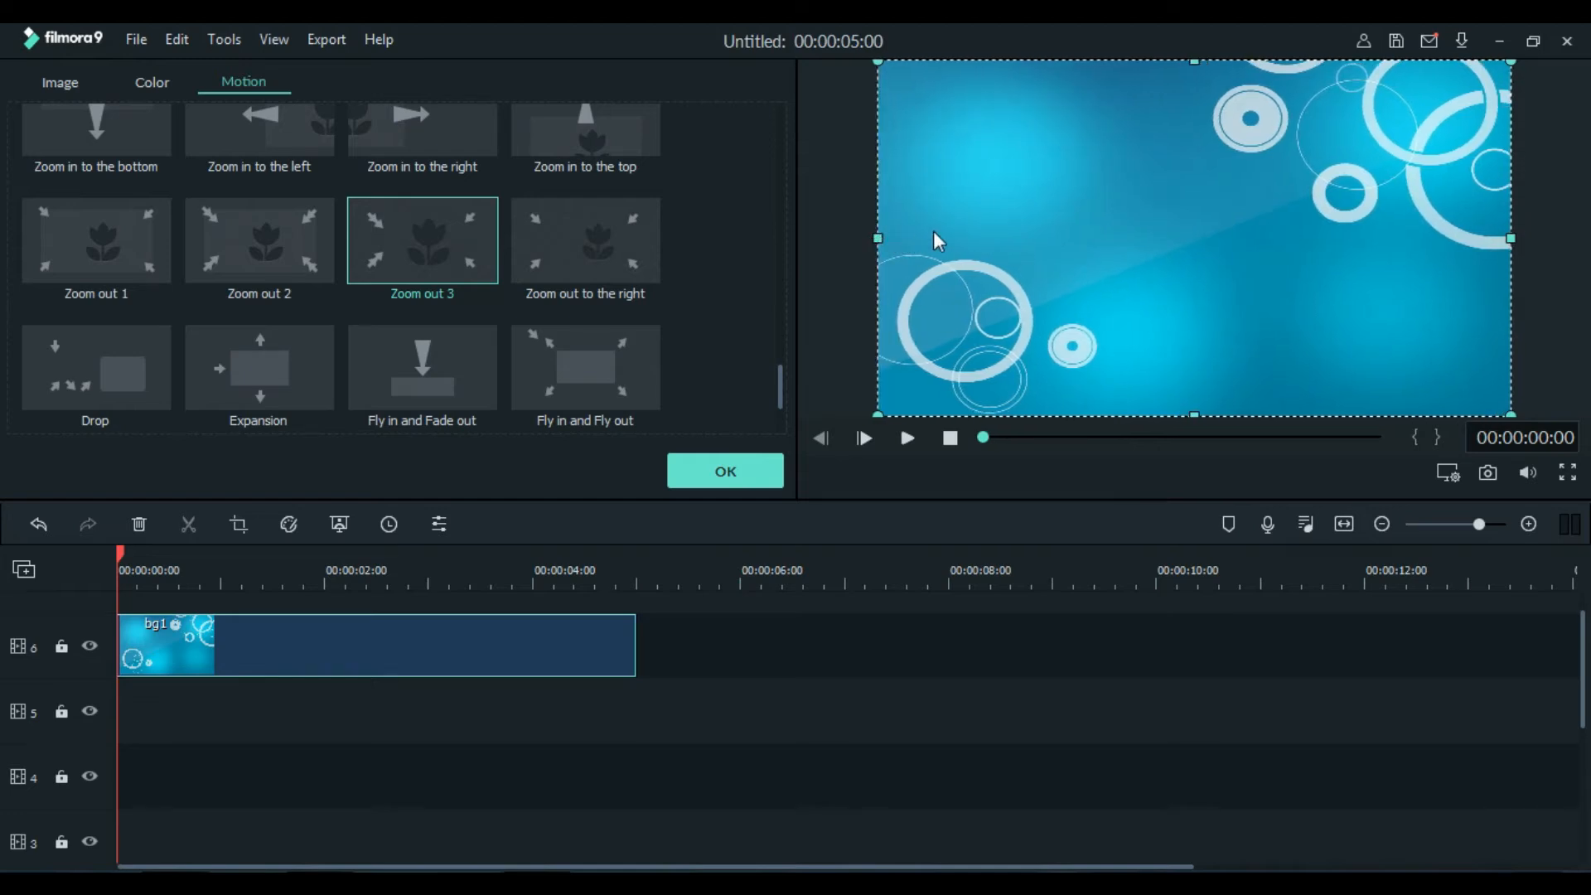
pyautogui.click(725, 469)
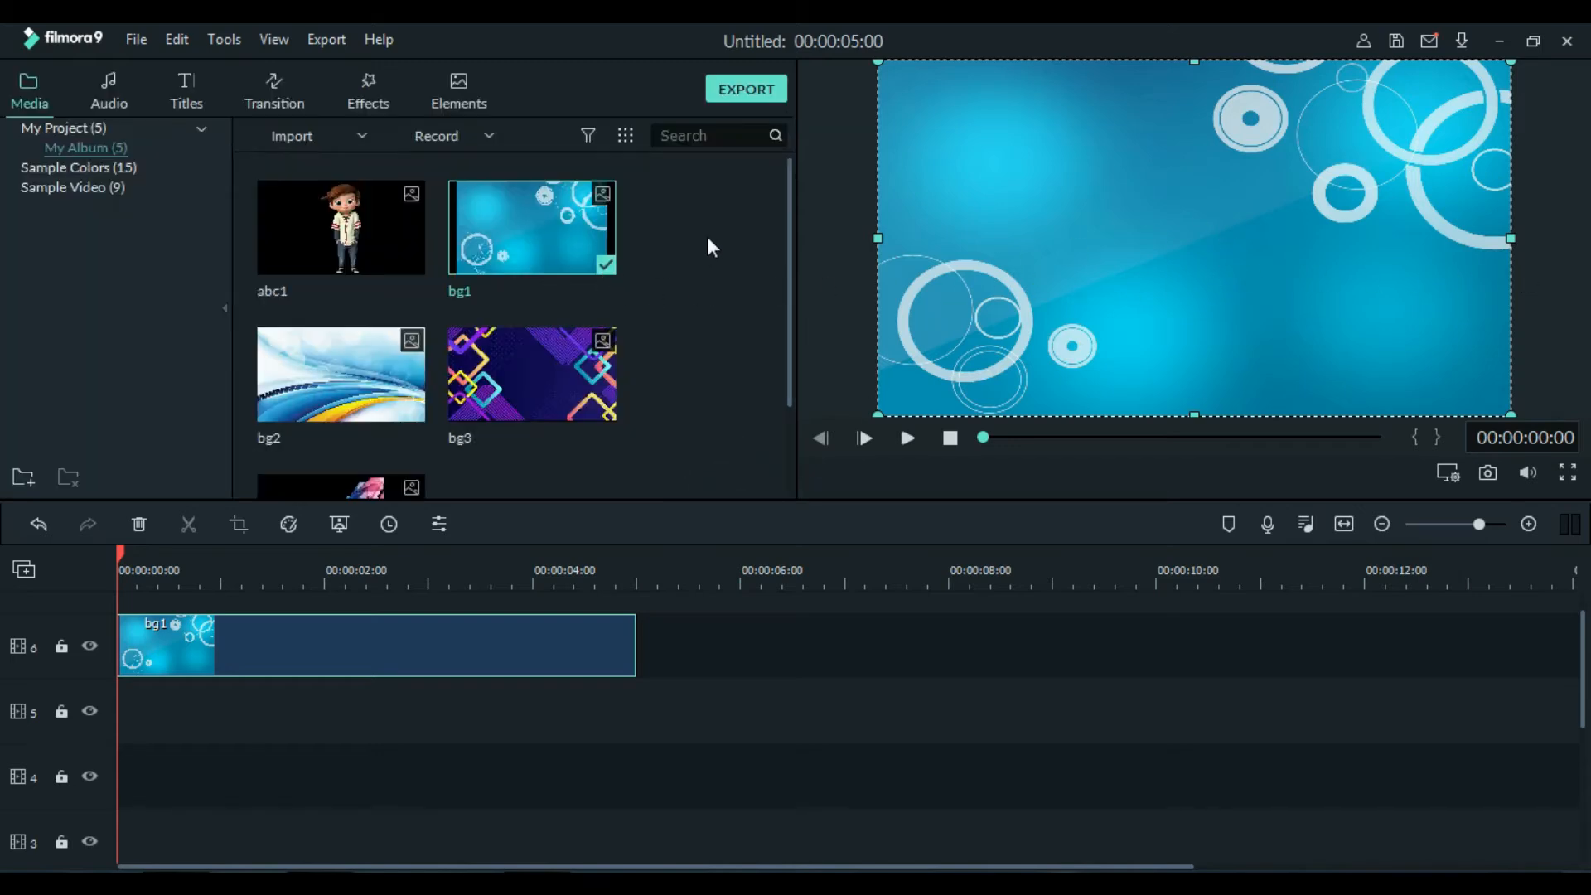
pyautogui.doubleClick(1109, 277)
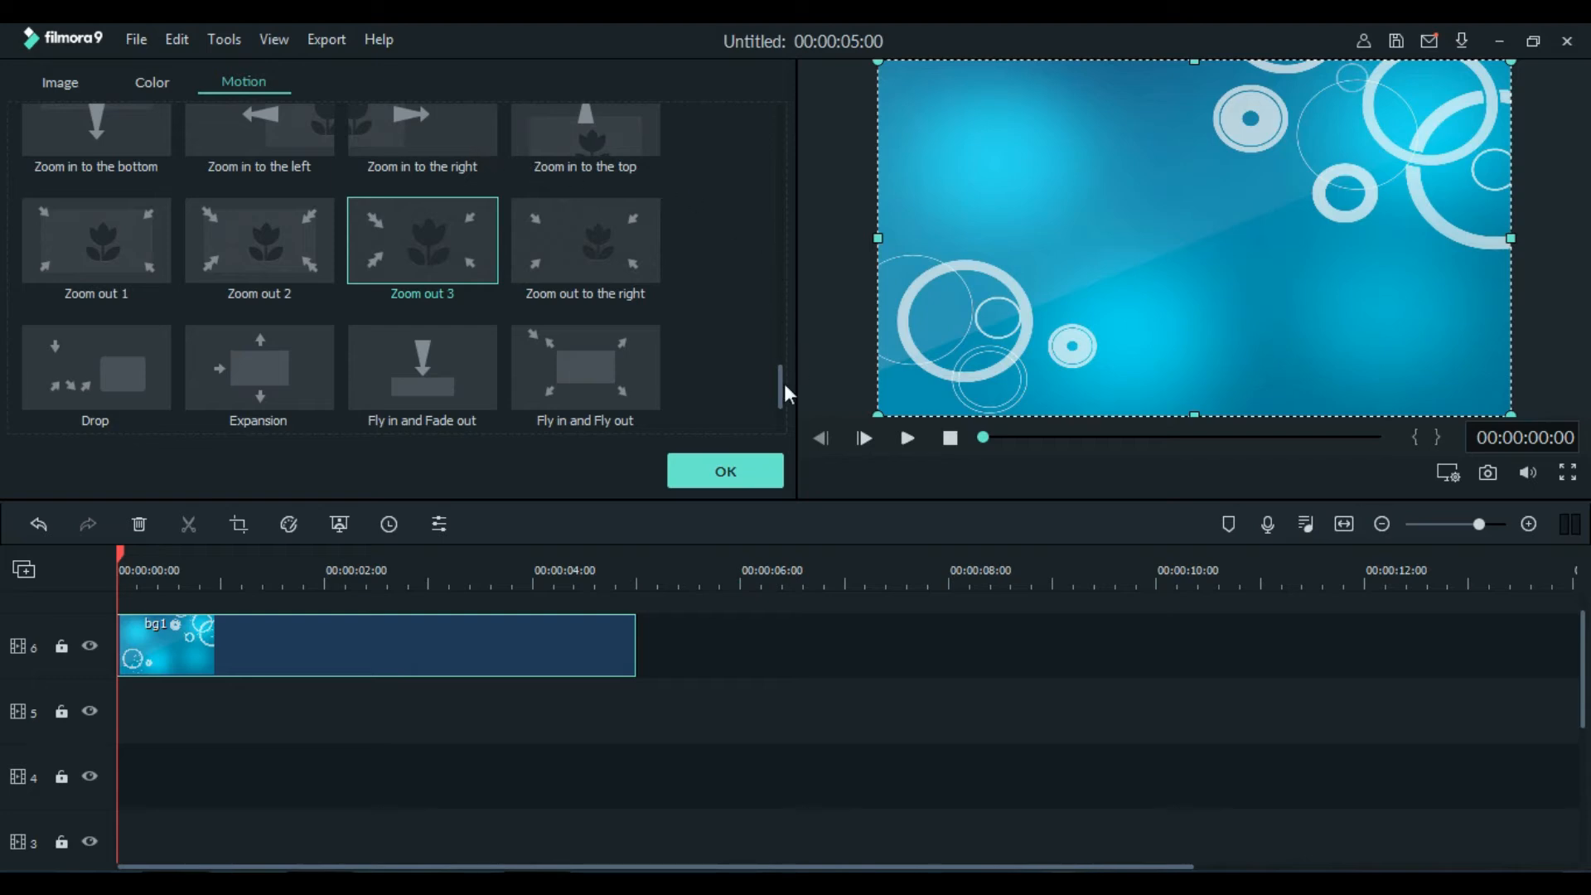
pyautogui.moveTo(779, 387); pyautogui.dragTo(757, 60)
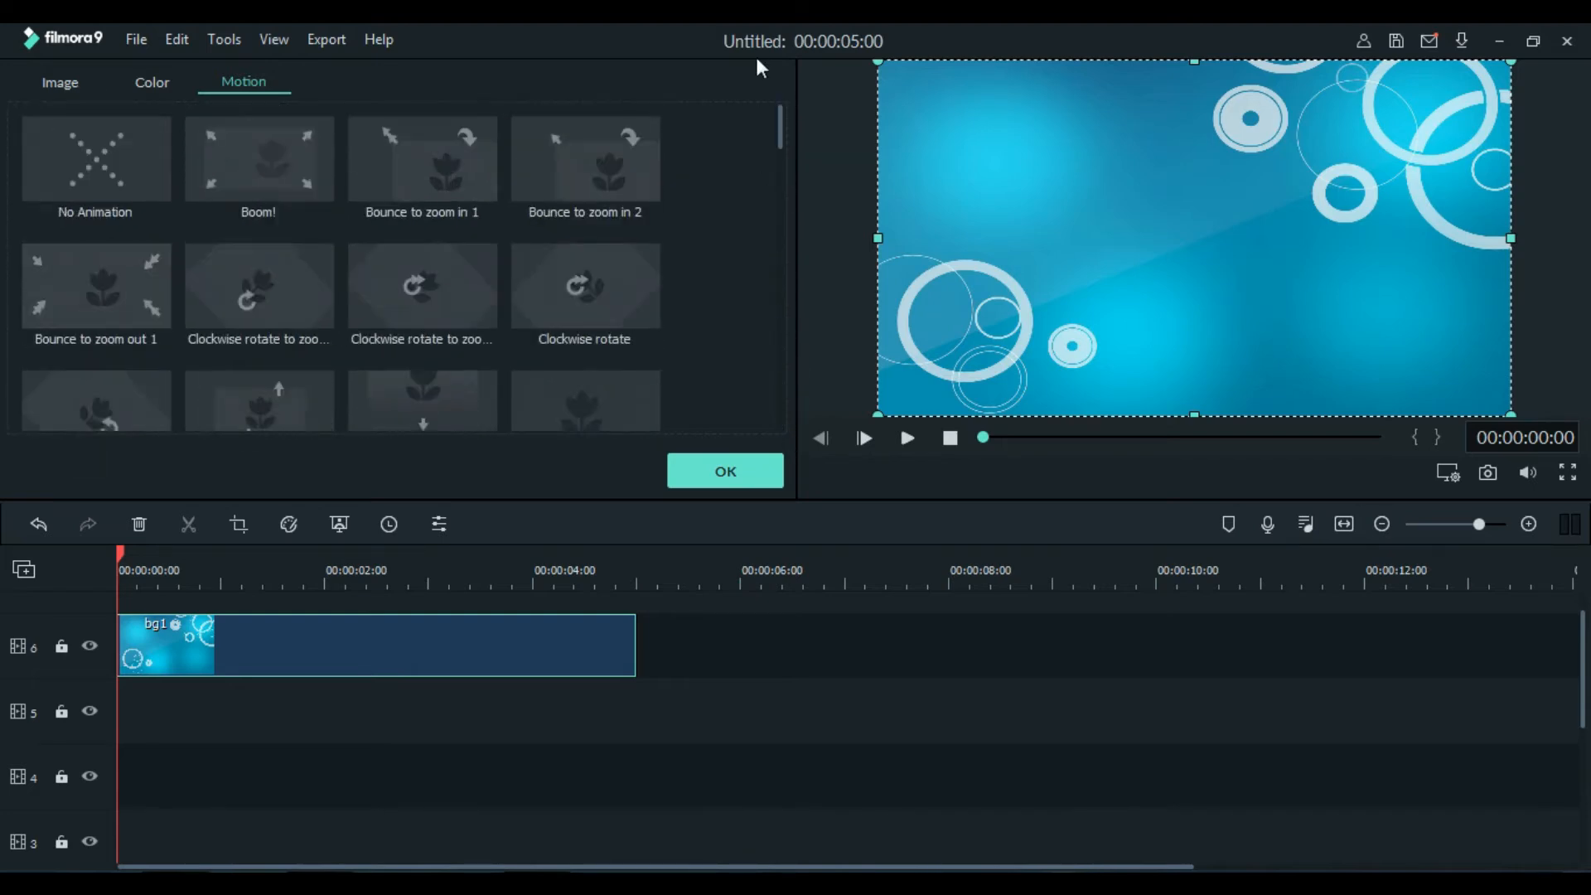
pyautogui.click(752, 471)
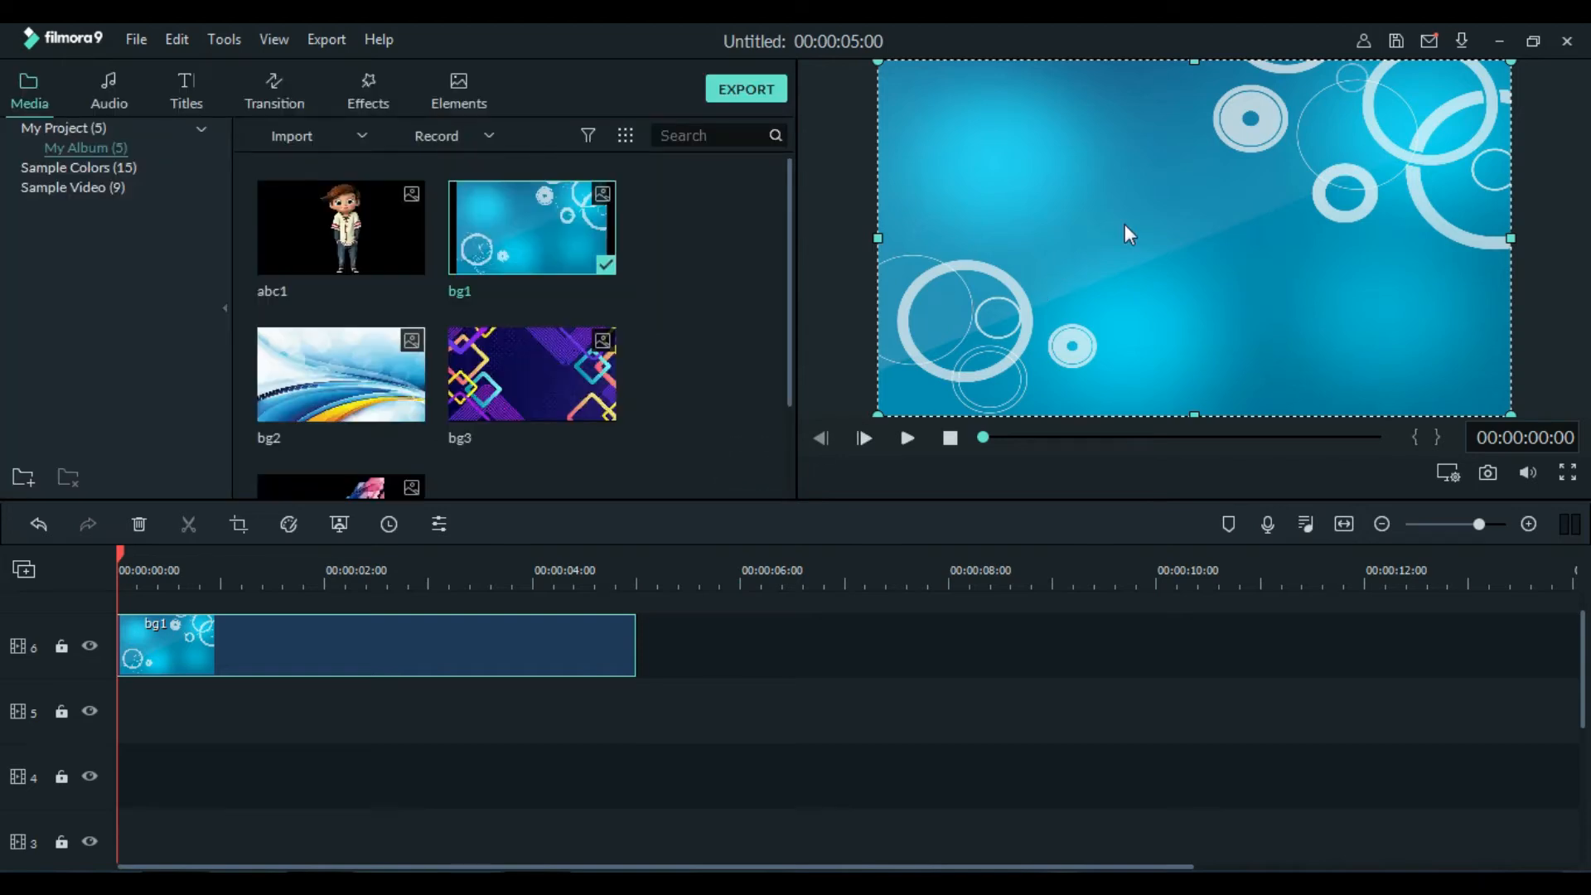
# Apply the Col Whisk transition to the start of the bg1 clip and play the timeline
pyautogui.click(275, 101)
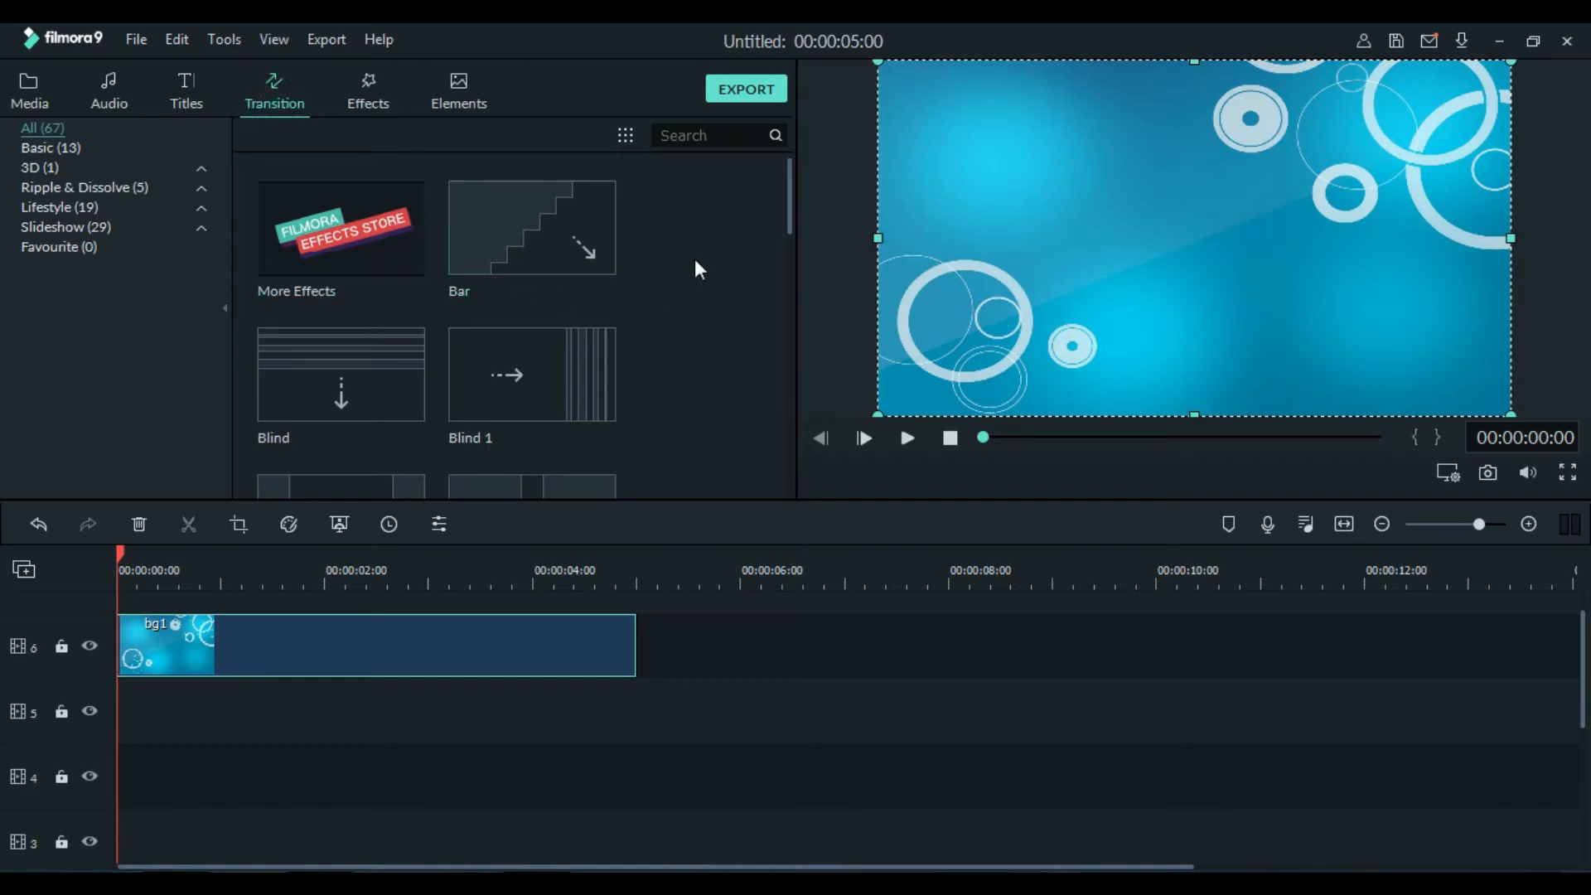
pyautogui.moveTo(792, 194); pyautogui.dragTo(793, 316)
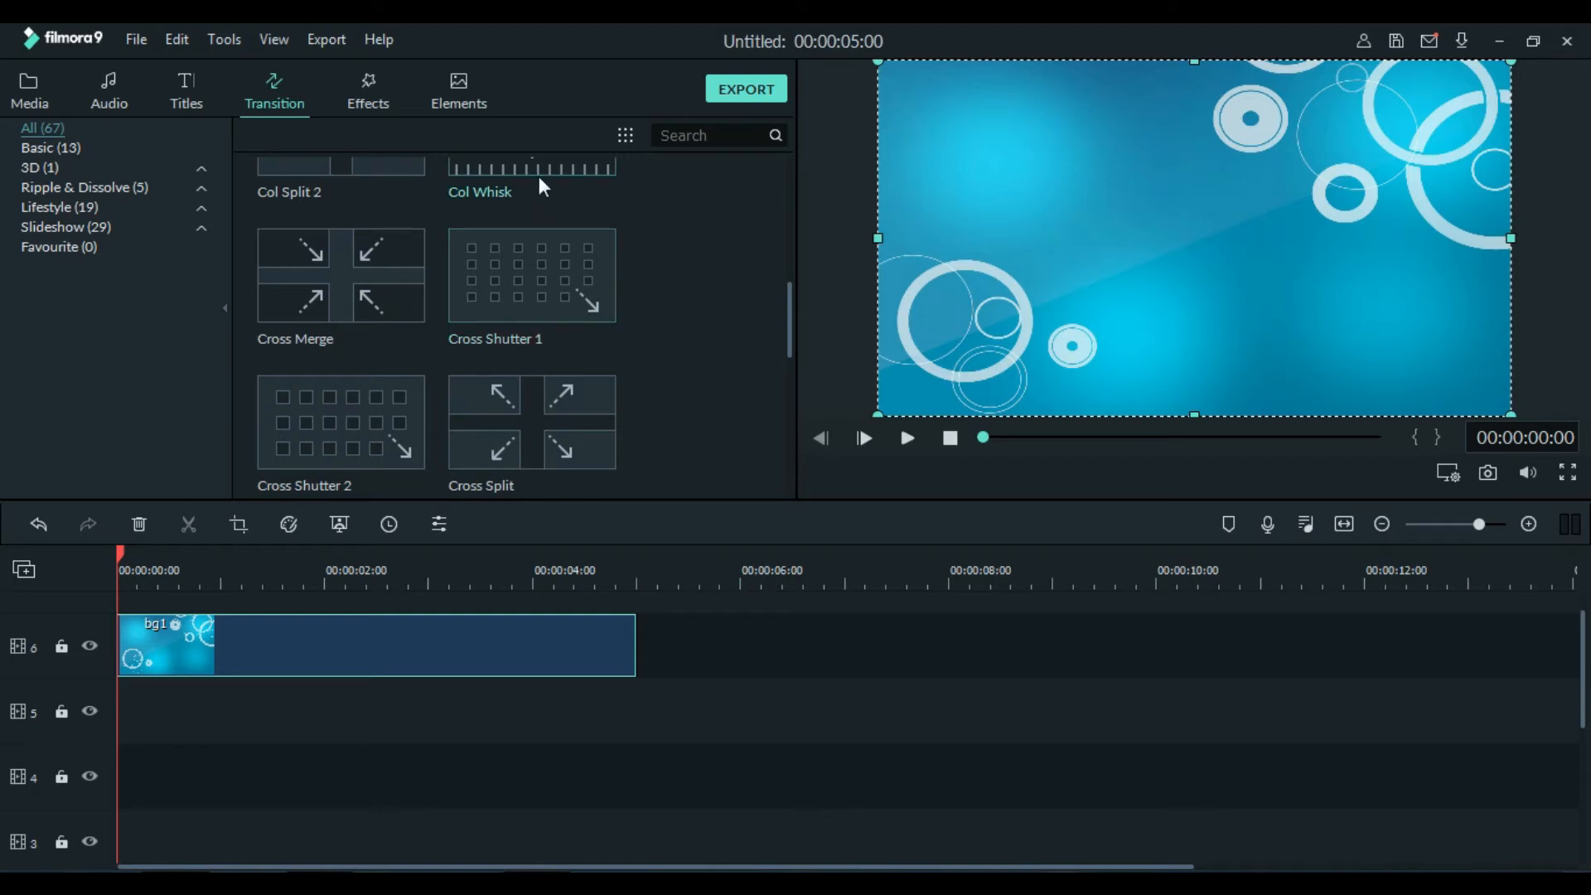
pyautogui.moveTo(545, 161); pyautogui.dragTo(124, 662)
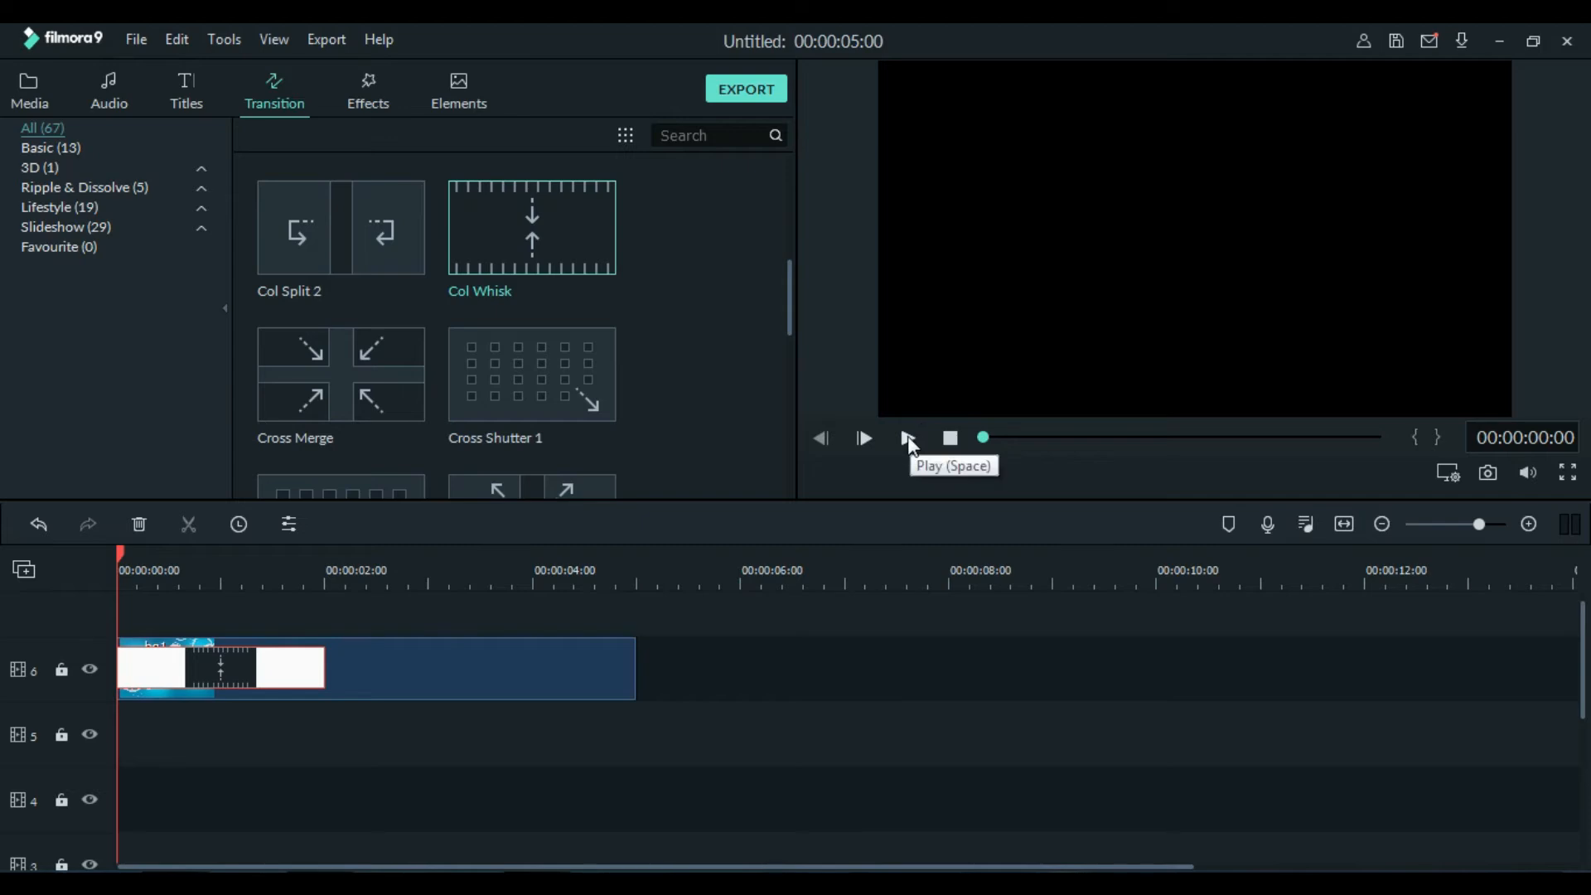
pyautogui.click(908, 439)
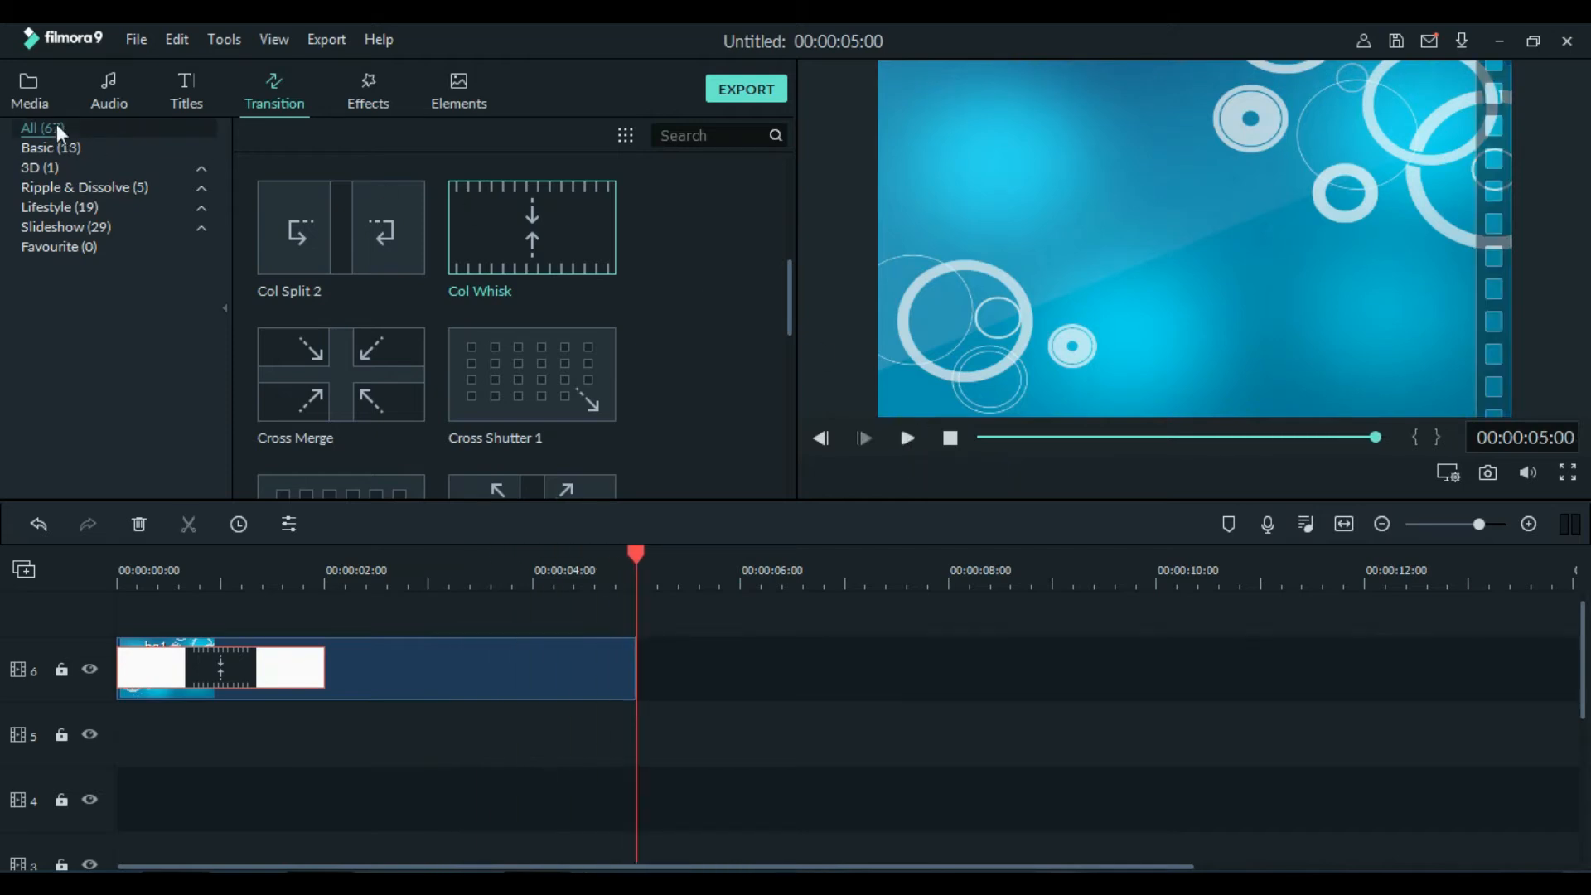
# Add abc1 to the timeline and arrange the clips from the start with abc1 on track 6 and bg1 on track 5
pyautogui.click(31, 103)
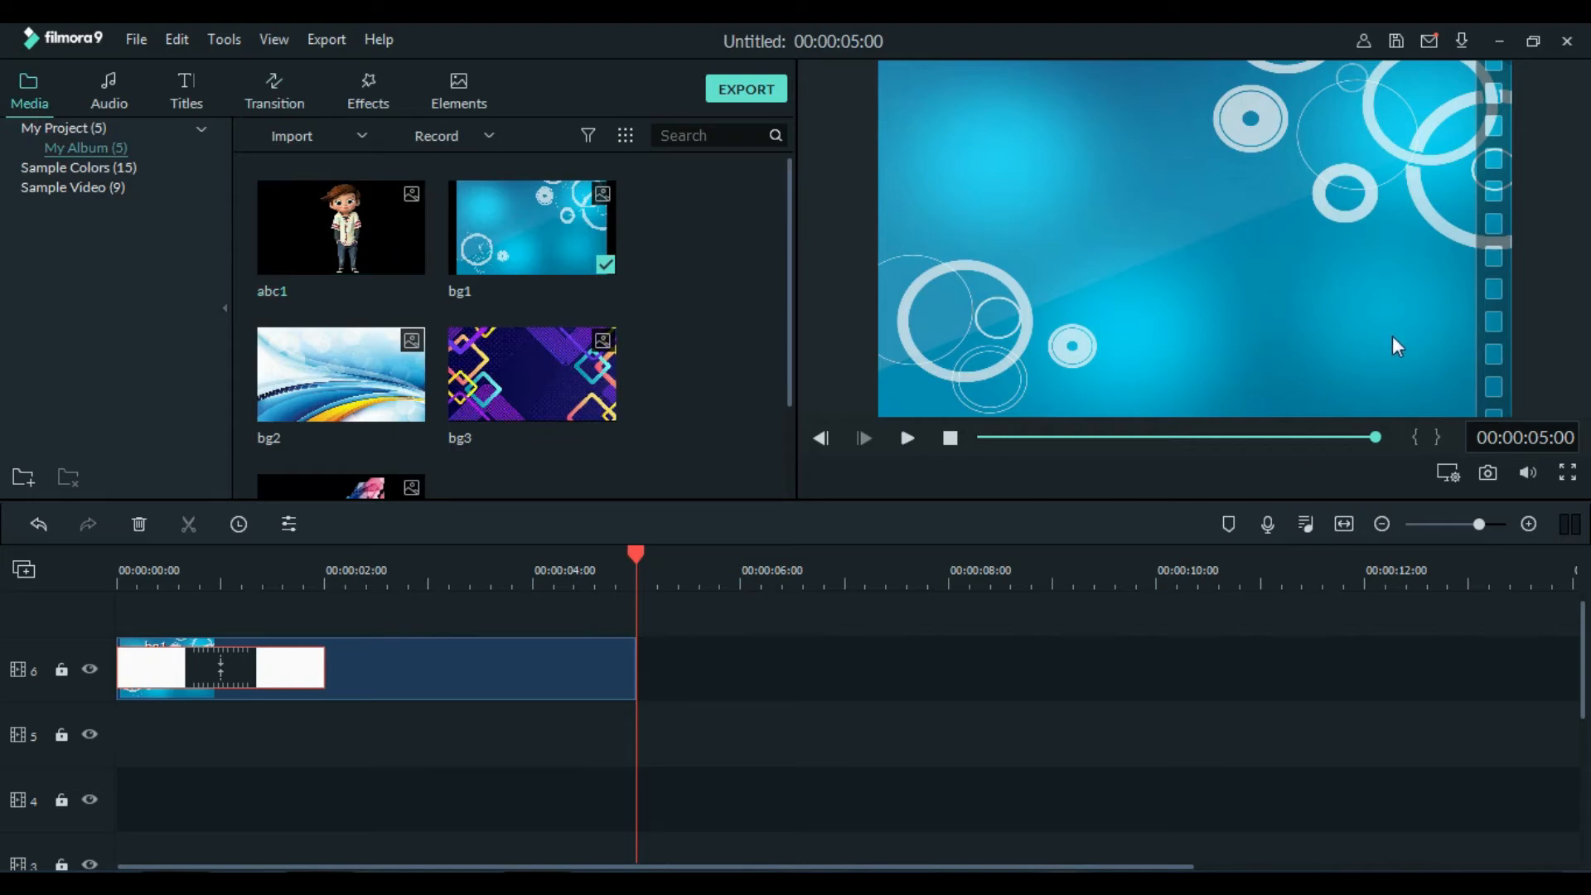
pyautogui.moveTo(390, 230); pyautogui.dragTo(103, 759)
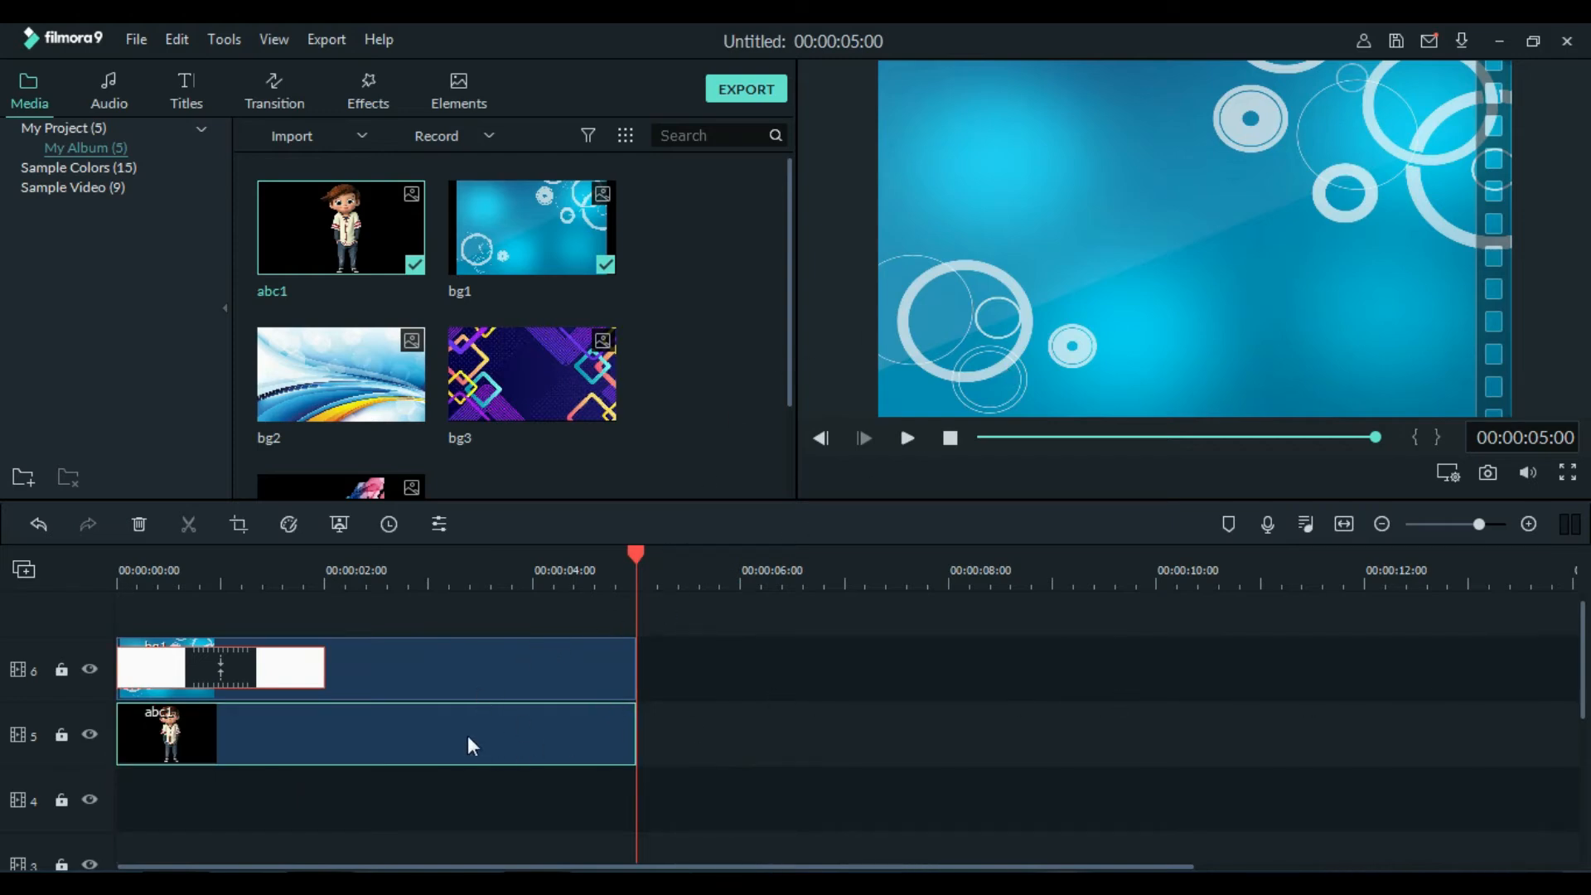
pyautogui.moveTo(539, 679); pyautogui.dragTo(1157, 675)
pyautogui.moveTo(508, 728); pyautogui.dragTo(518, 696)
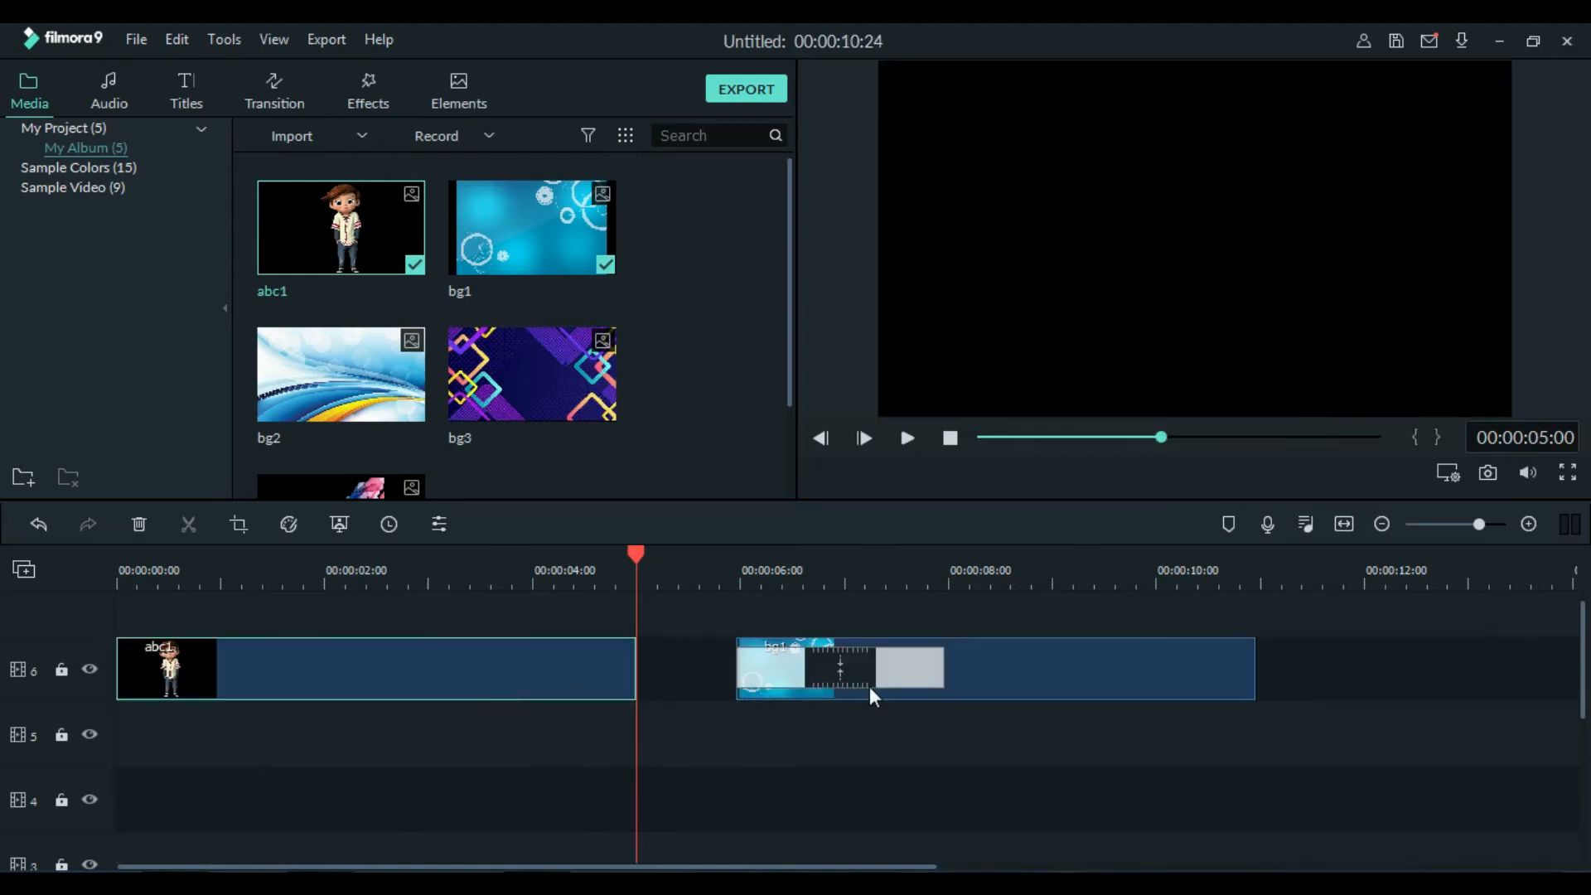
pyautogui.moveTo(976, 692); pyautogui.dragTo(323, 763)
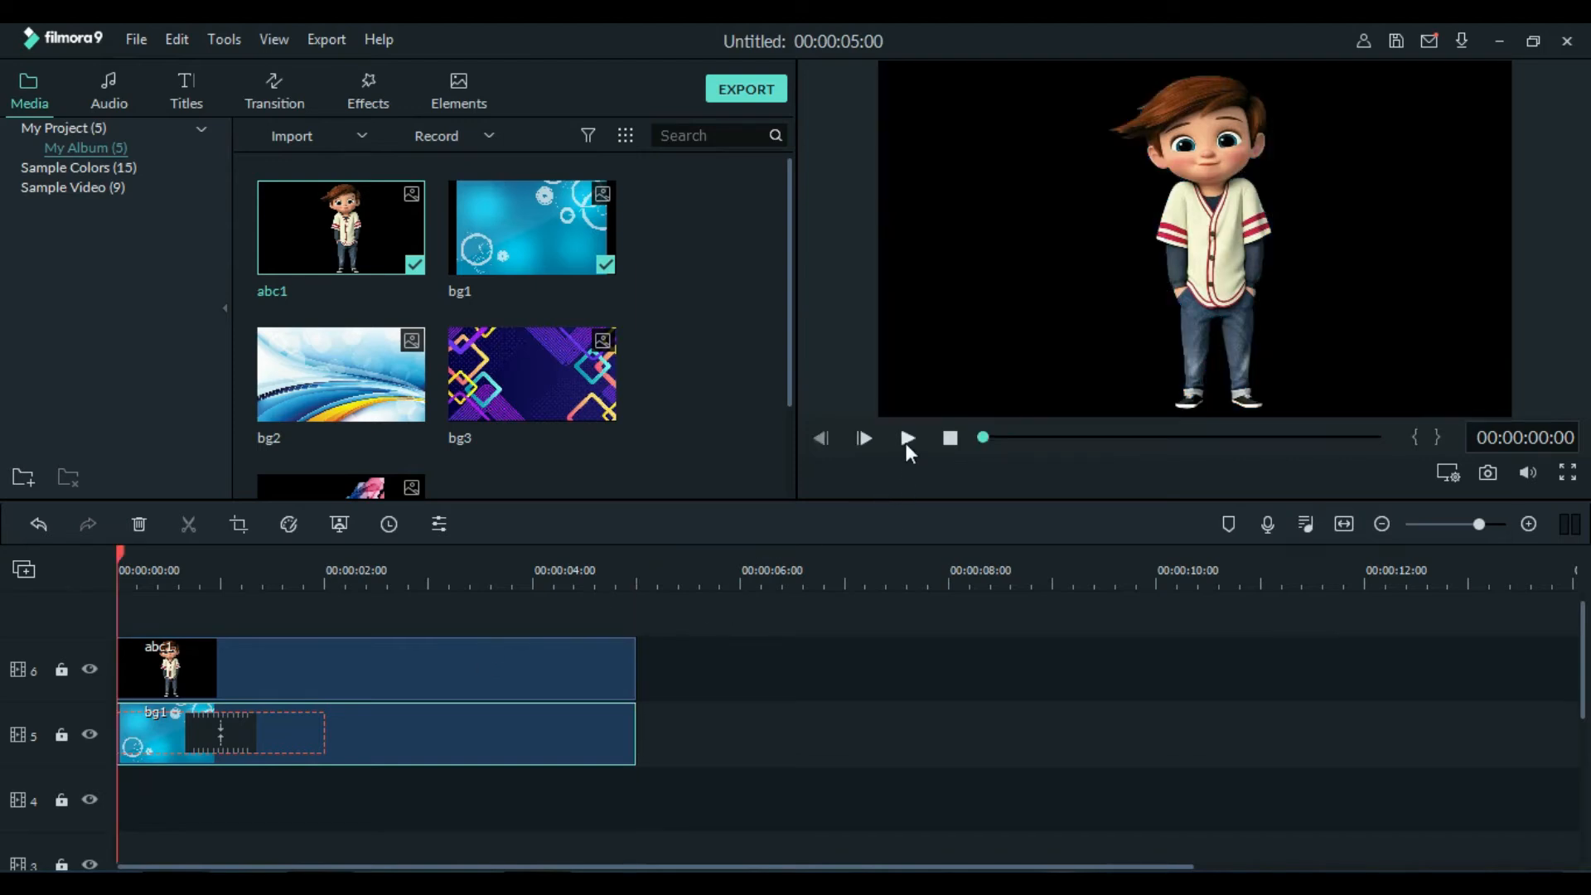
# Play the timeline to preview the abc1 character over the bg1 background with its transition
pyautogui.click(450, 672)
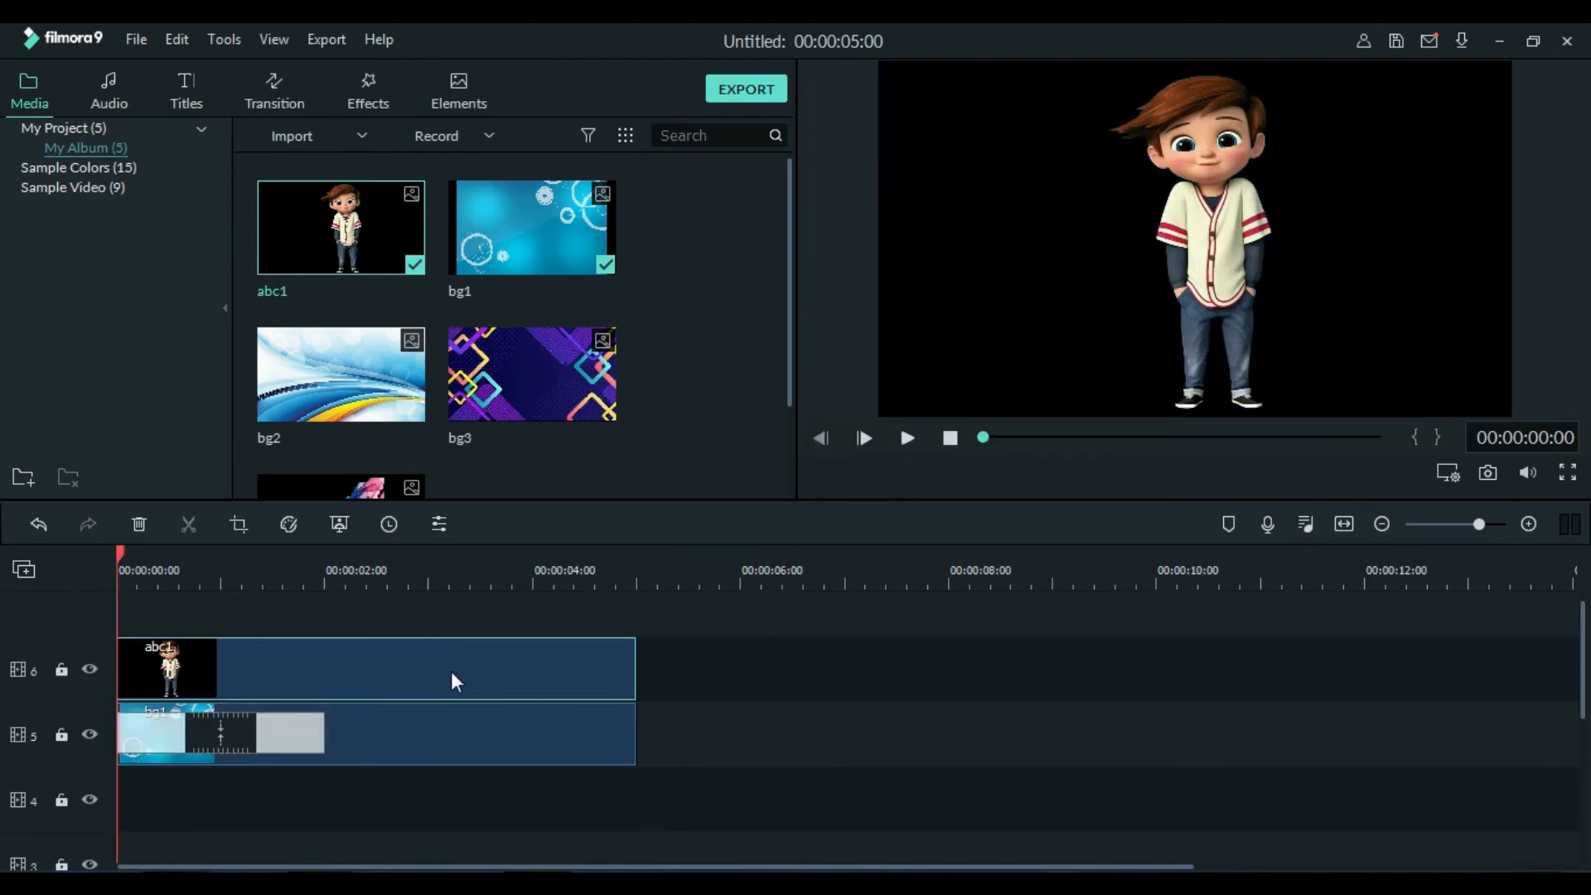
pyautogui.moveTo(450, 671); pyautogui.dragTo(421, 684)
pyautogui.click(497, 717)
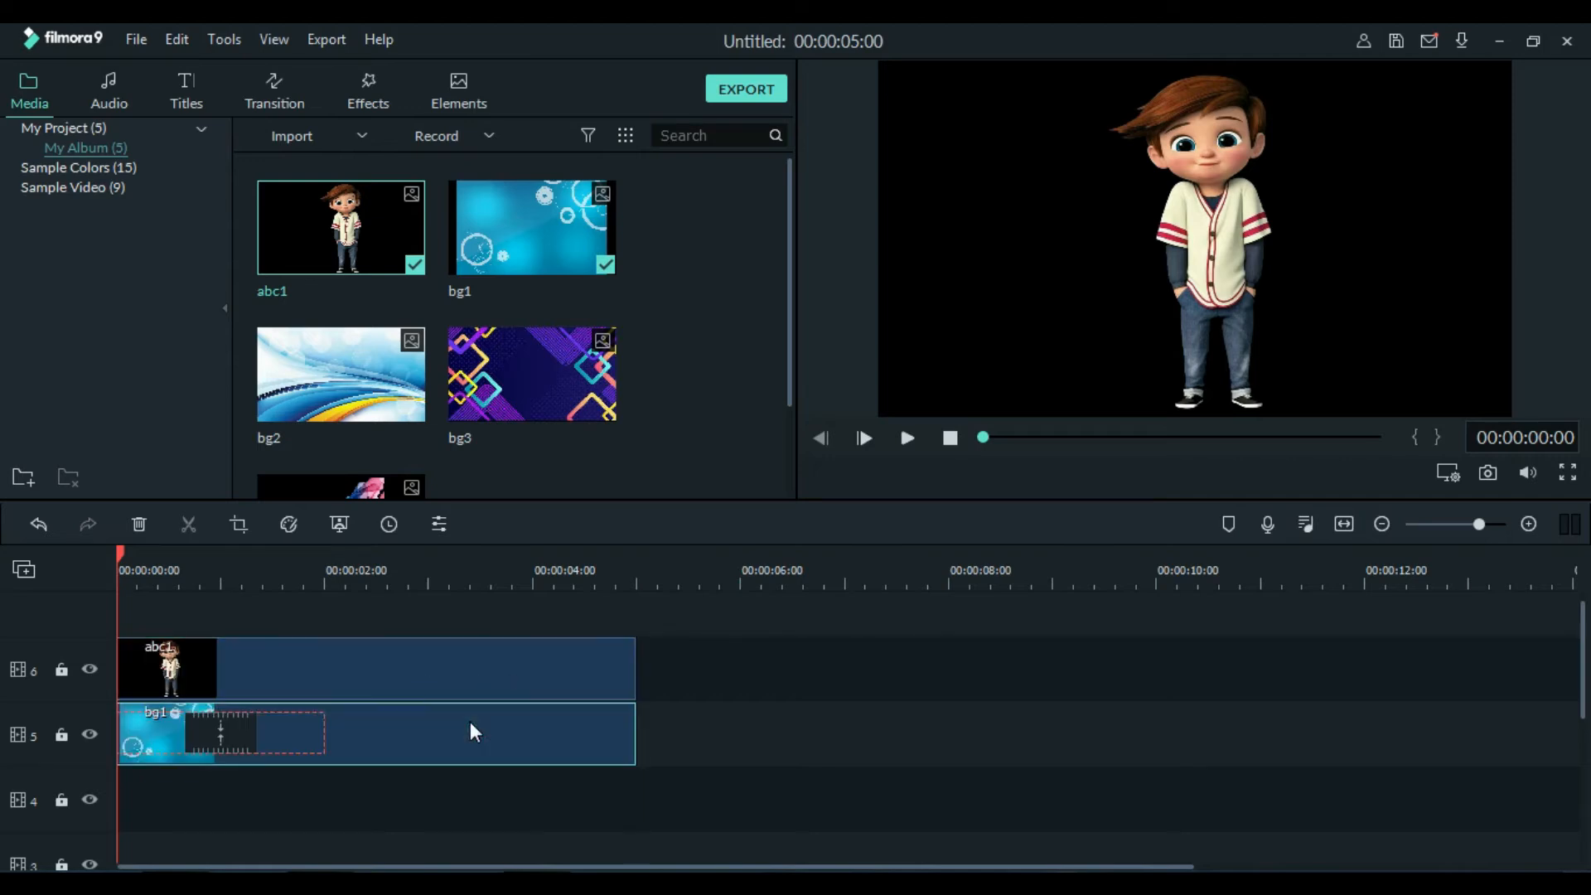
pyautogui.click(906, 439)
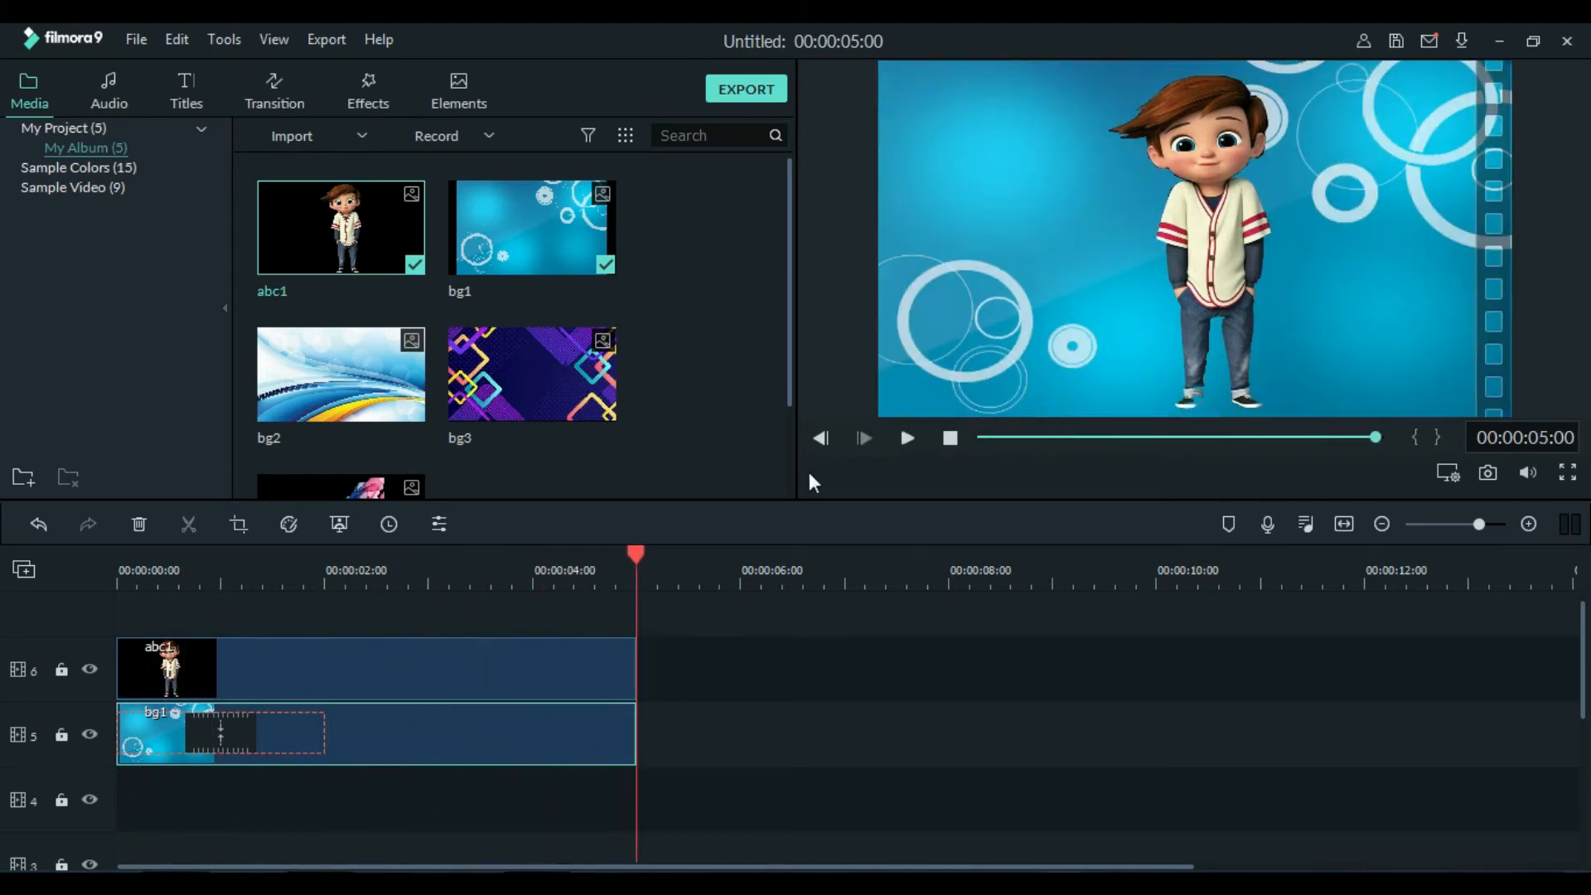
# Remove the transition from the start of bg1, and shrink the abc1 character and place it at the right side of the frame
pyautogui.moveTo(261, 717); pyautogui.dragTo(254, 724)
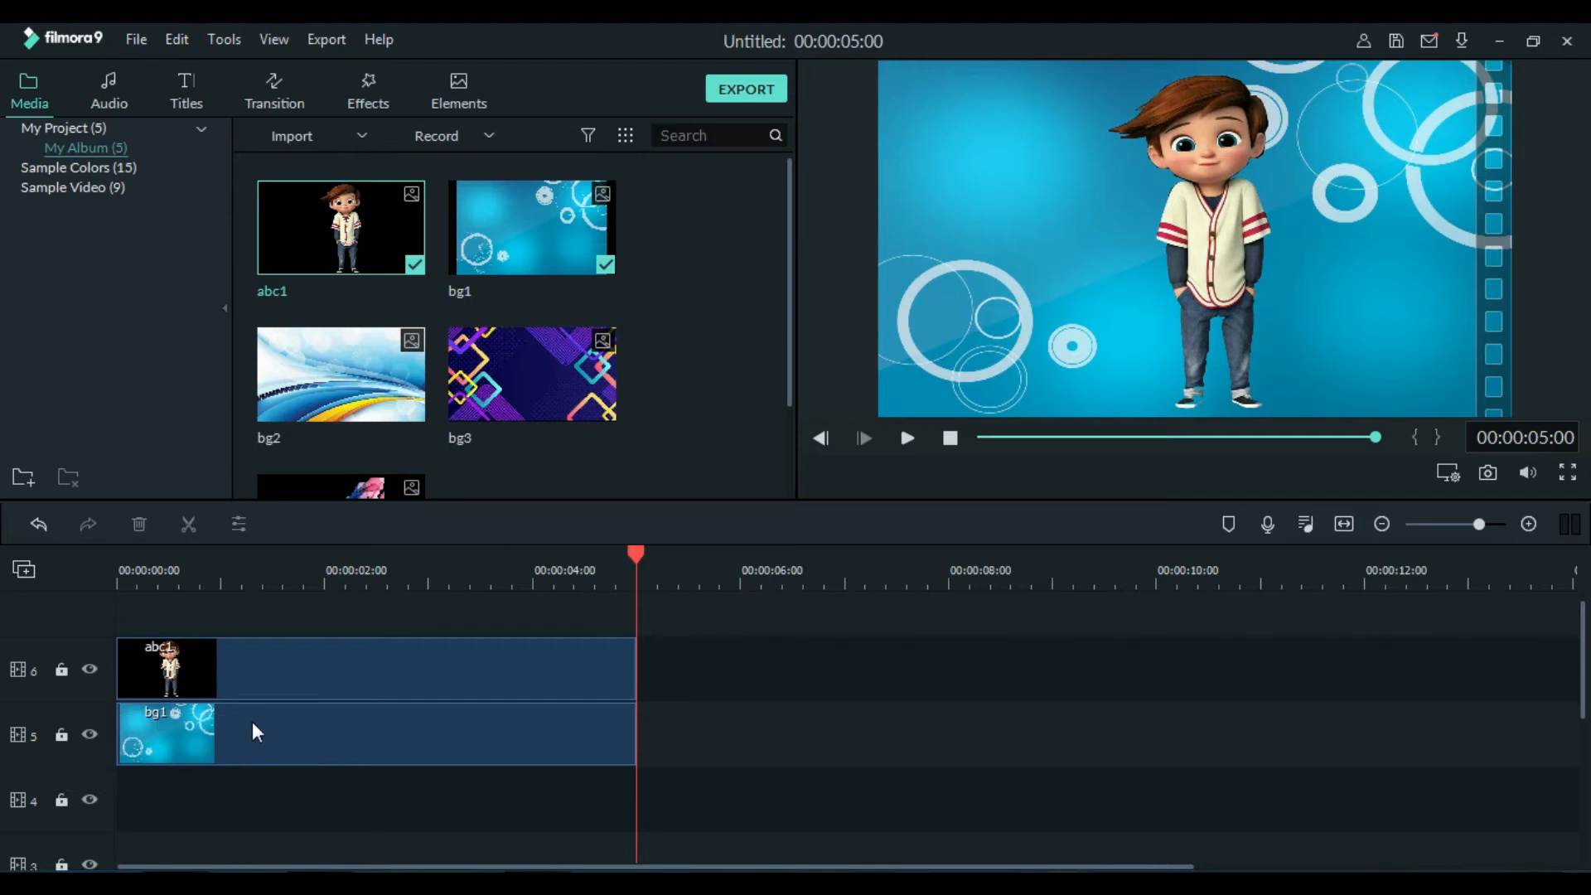
pyautogui.doubleClick(1210, 250)
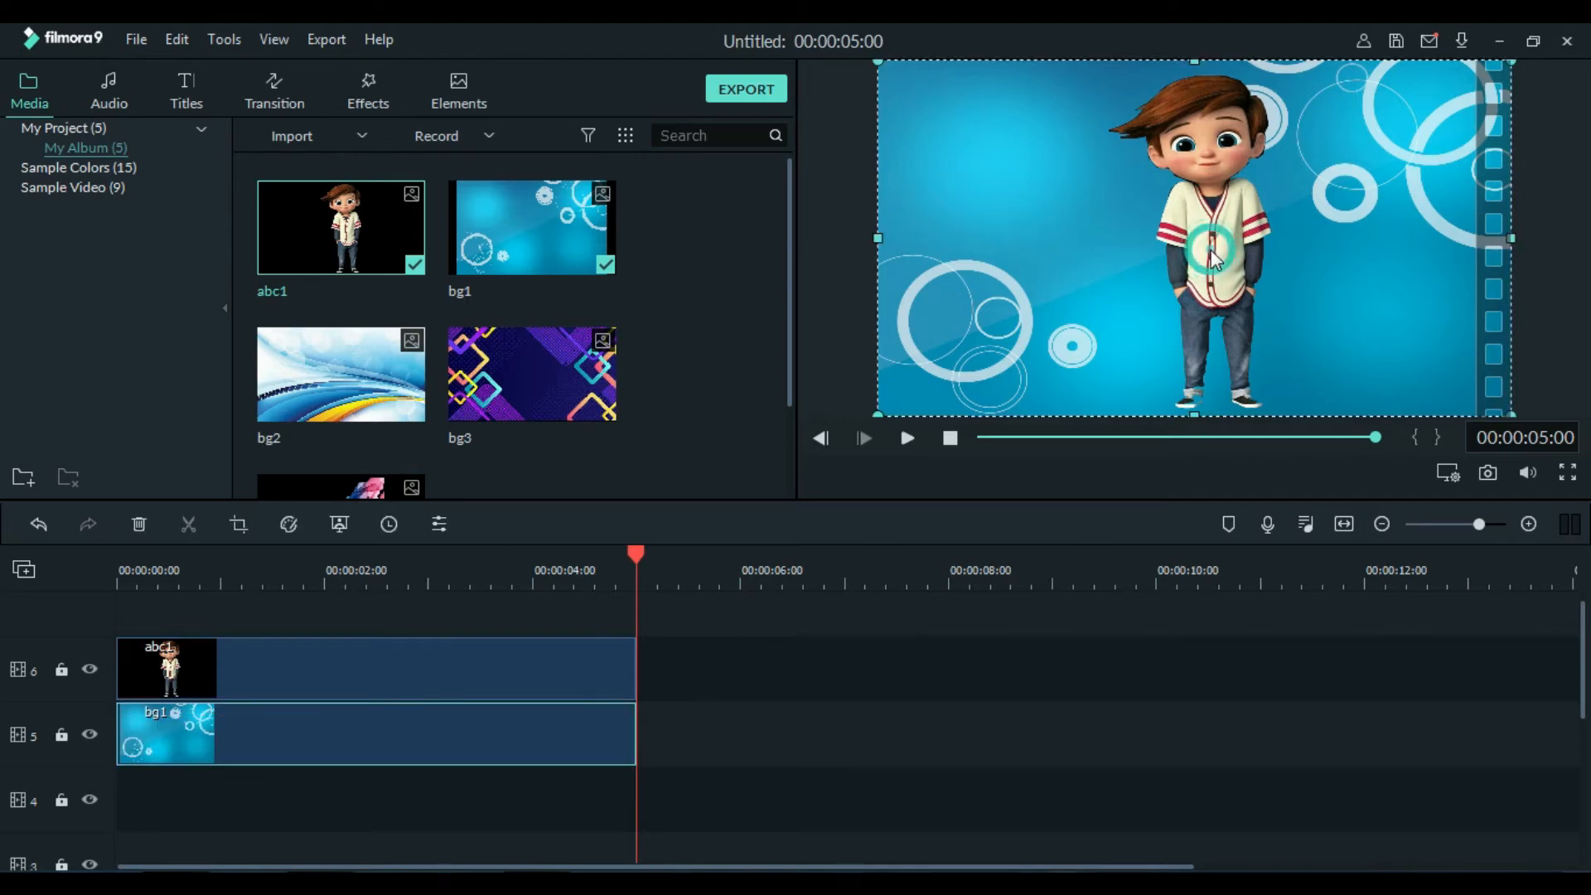
pyautogui.moveTo(1075, 62); pyautogui.dragTo(1138, 154)
pyautogui.click(1235, 289)
pyautogui.moveTo(1261, 294); pyautogui.dragTo(1373, 280)
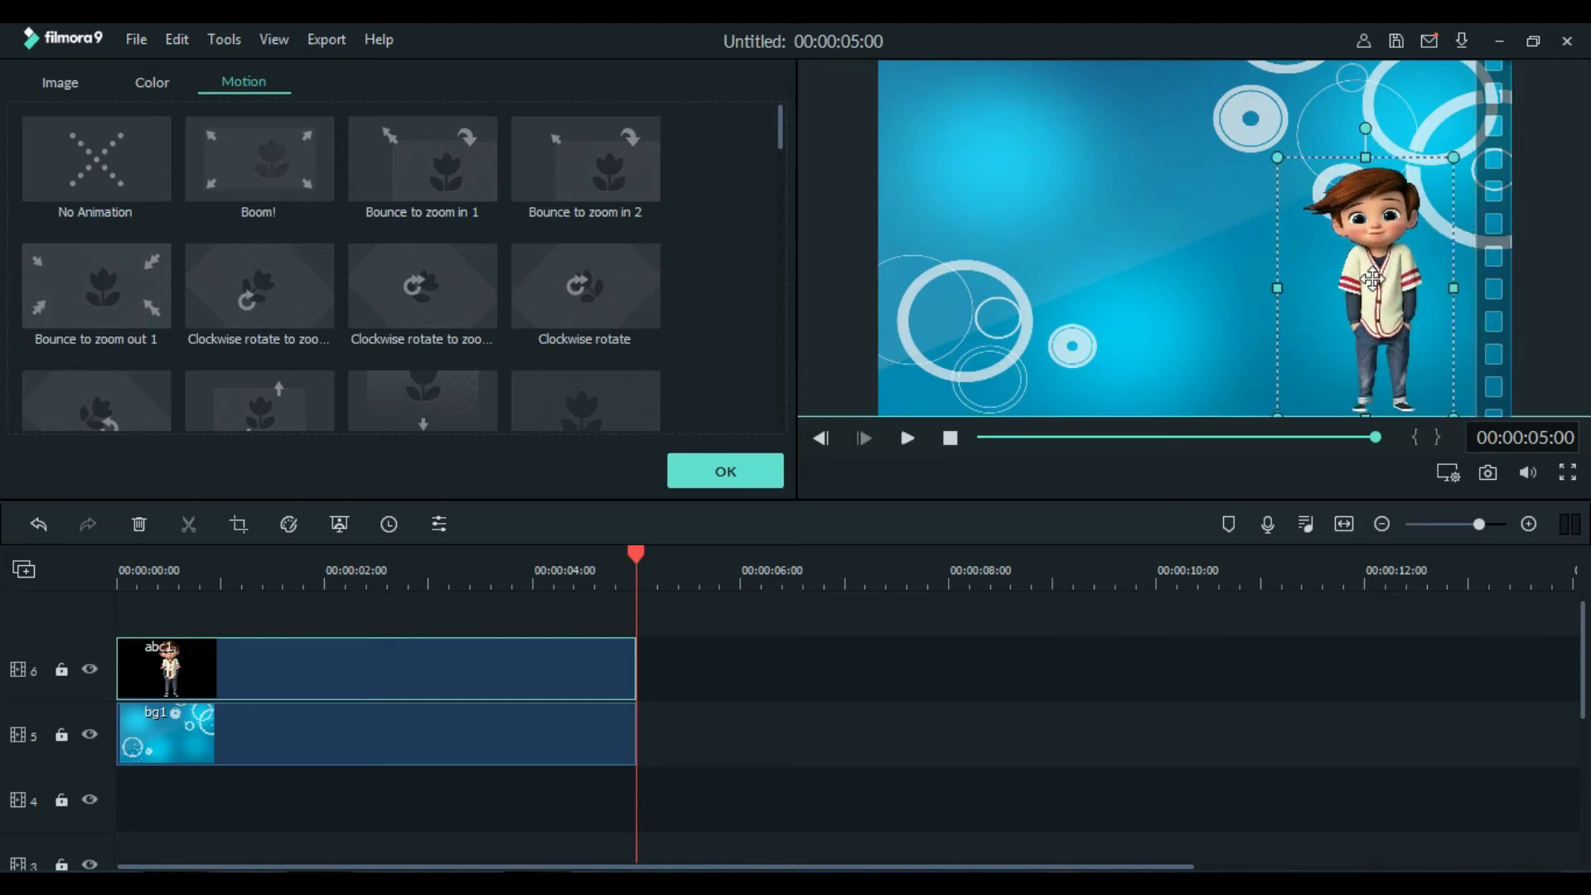
pyautogui.click(1382, 670)
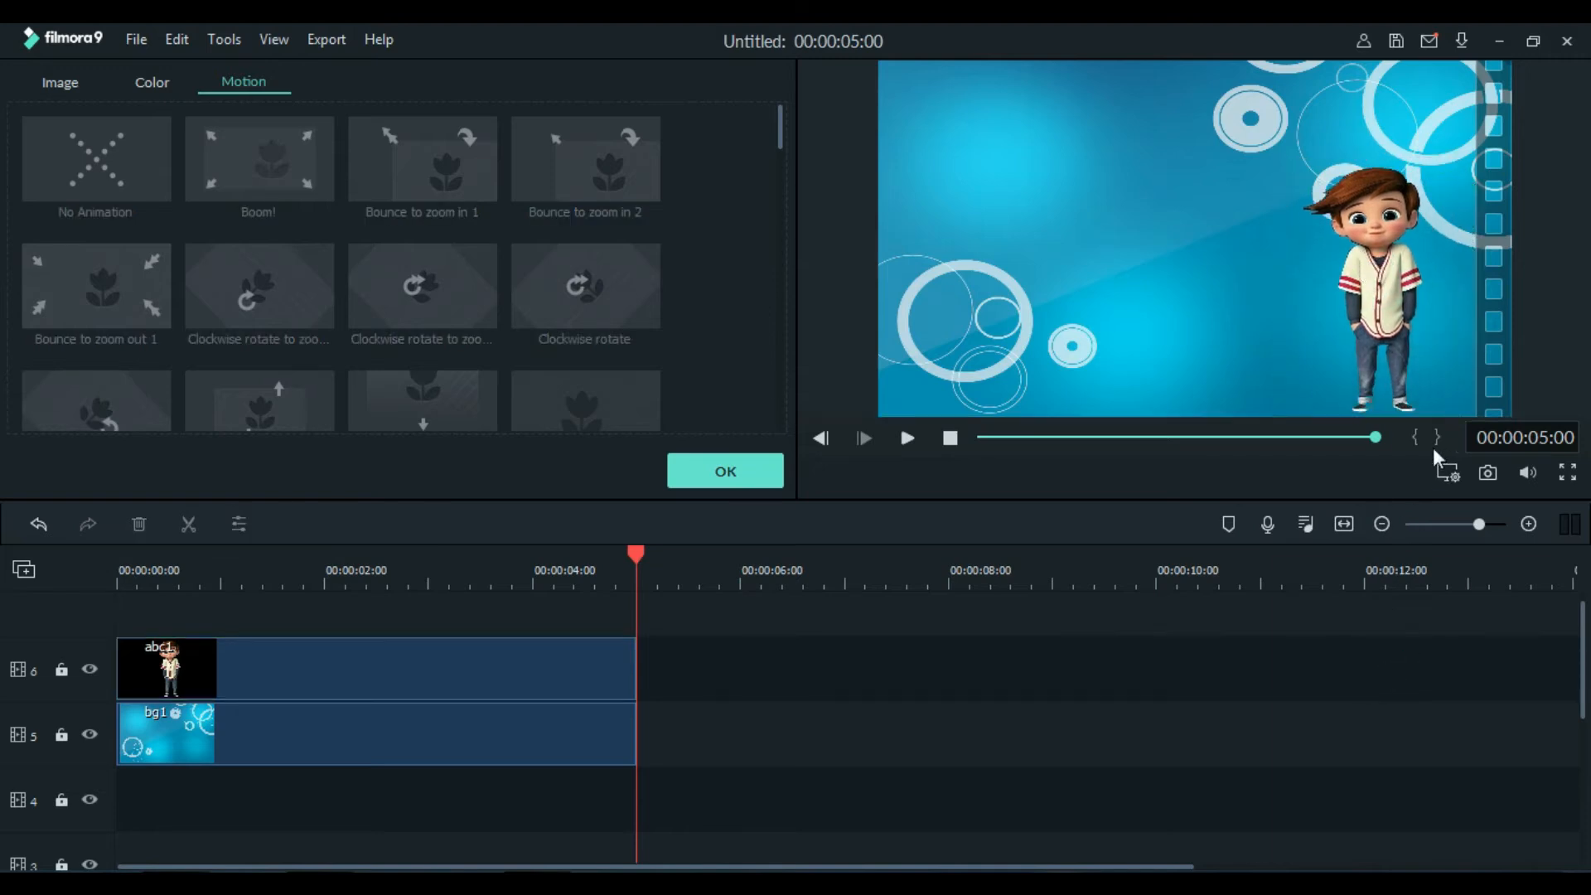
pyautogui.click(712, 475)
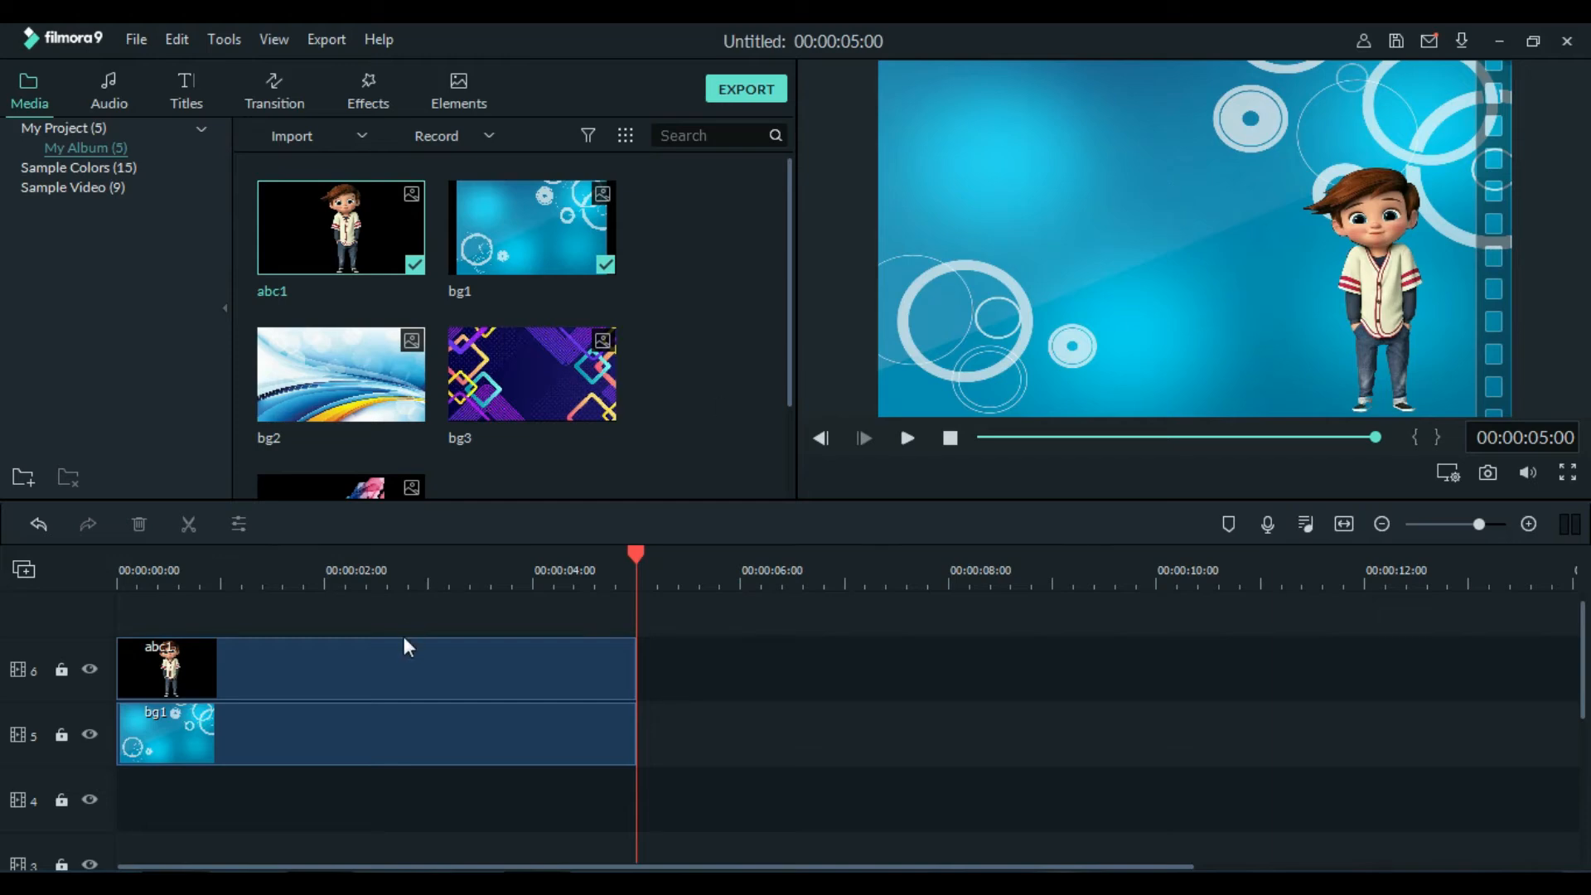
# Move both clips down one track so that abc1 is on track 5 and bg1 on track 4
pyautogui.moveTo(755, 642); pyautogui.dragTo(560, 776)
pyautogui.moveTo(600, 664); pyautogui.dragTo(593, 728)
pyautogui.click(284, 674)
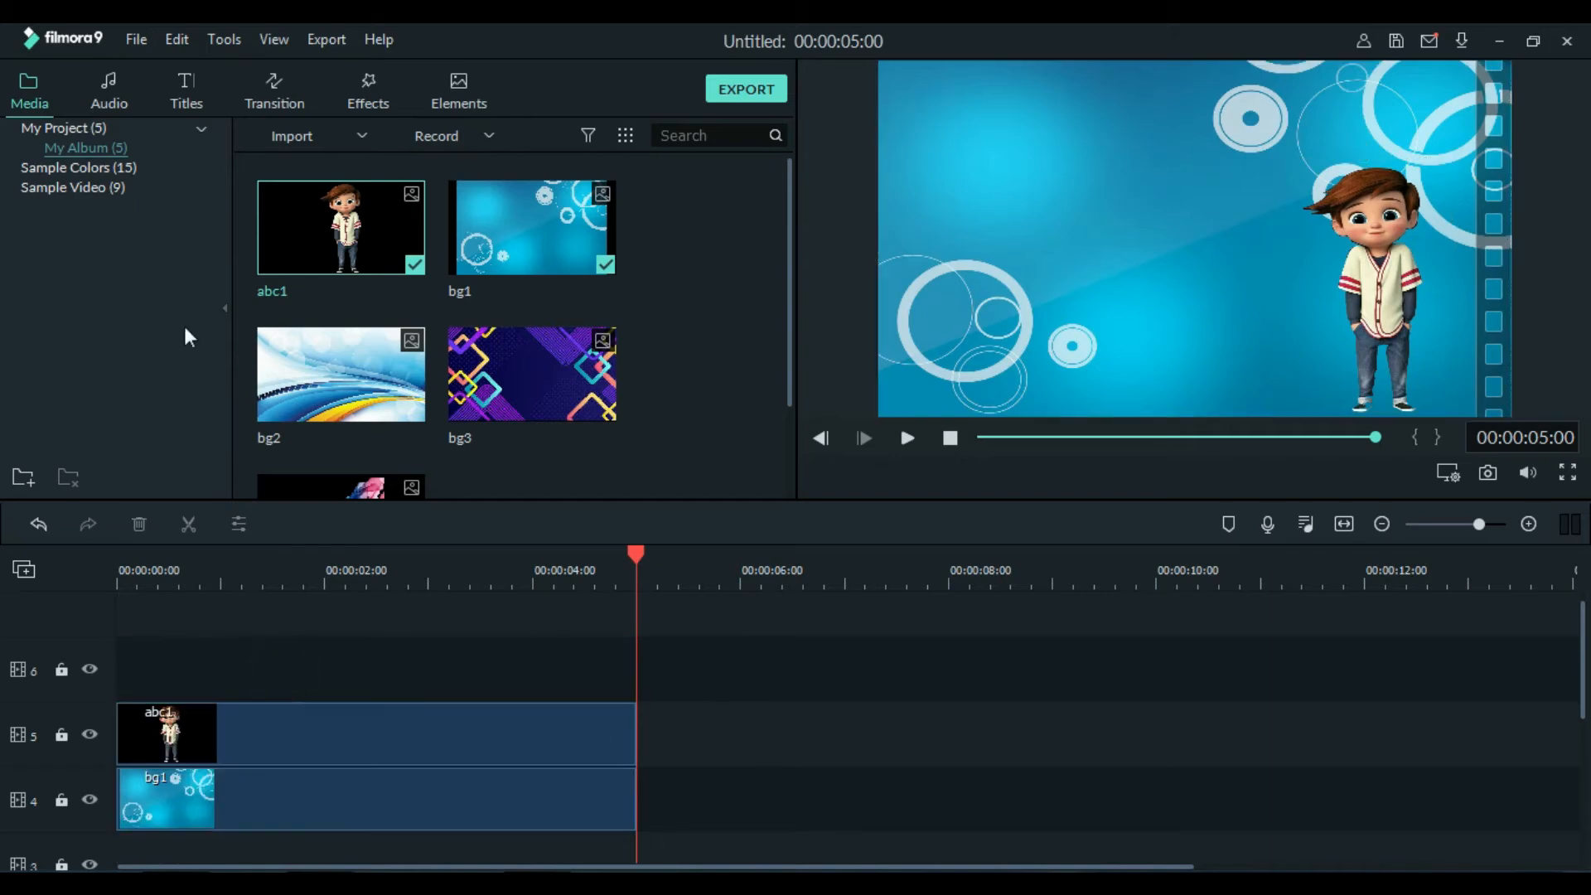
# Add Title 33 at the start of track 6 and shift its text left of the character in the frame
pyautogui.click(189, 95)
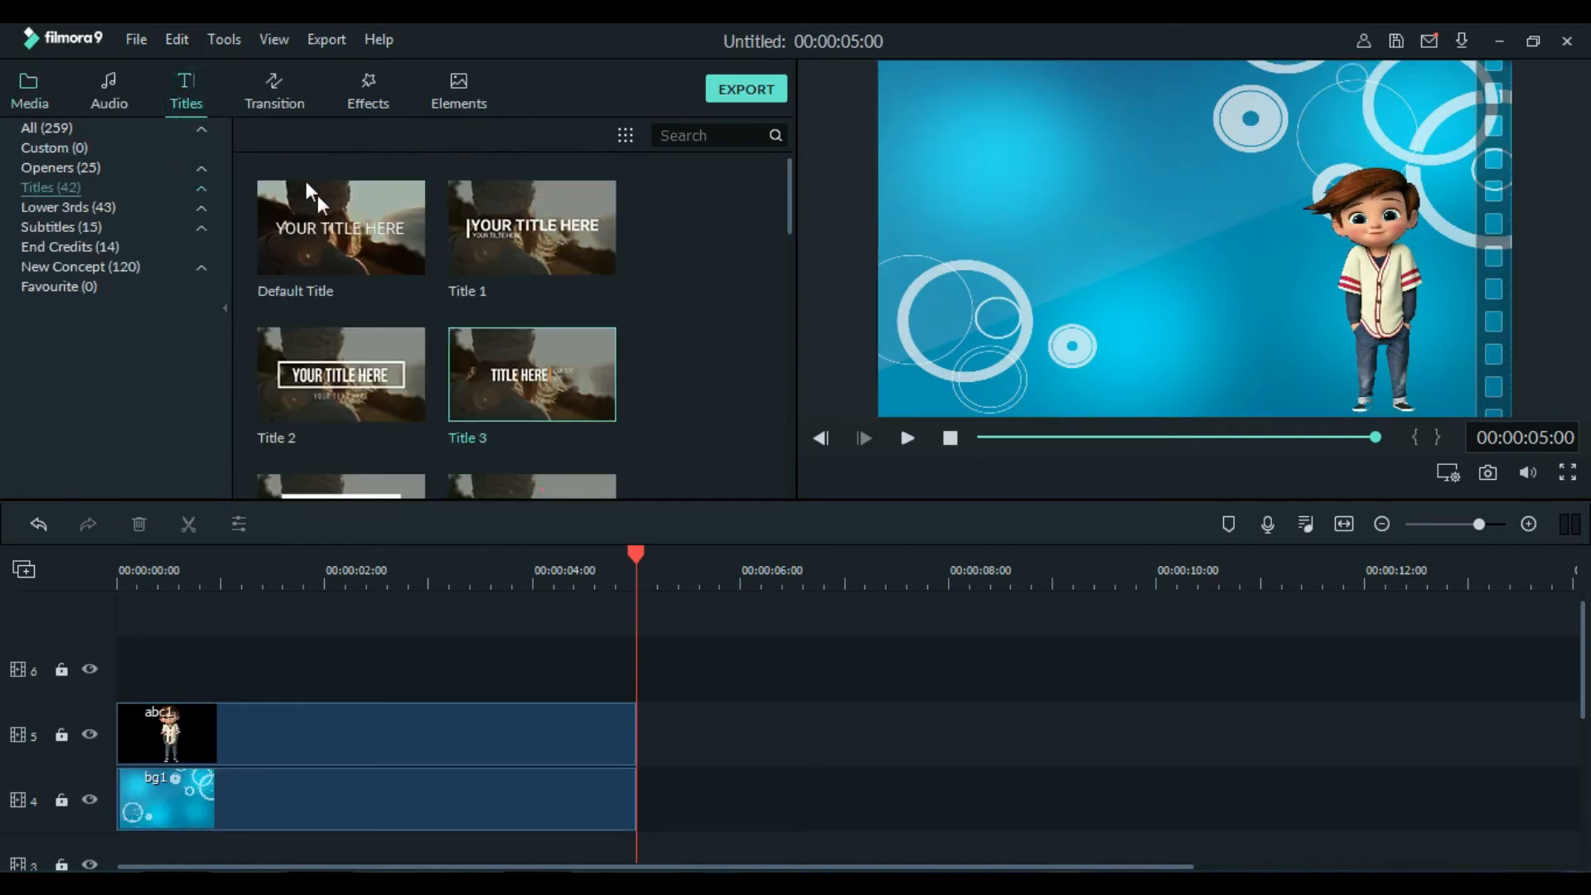
pyautogui.moveTo(792, 200); pyautogui.dragTo(783, 465)
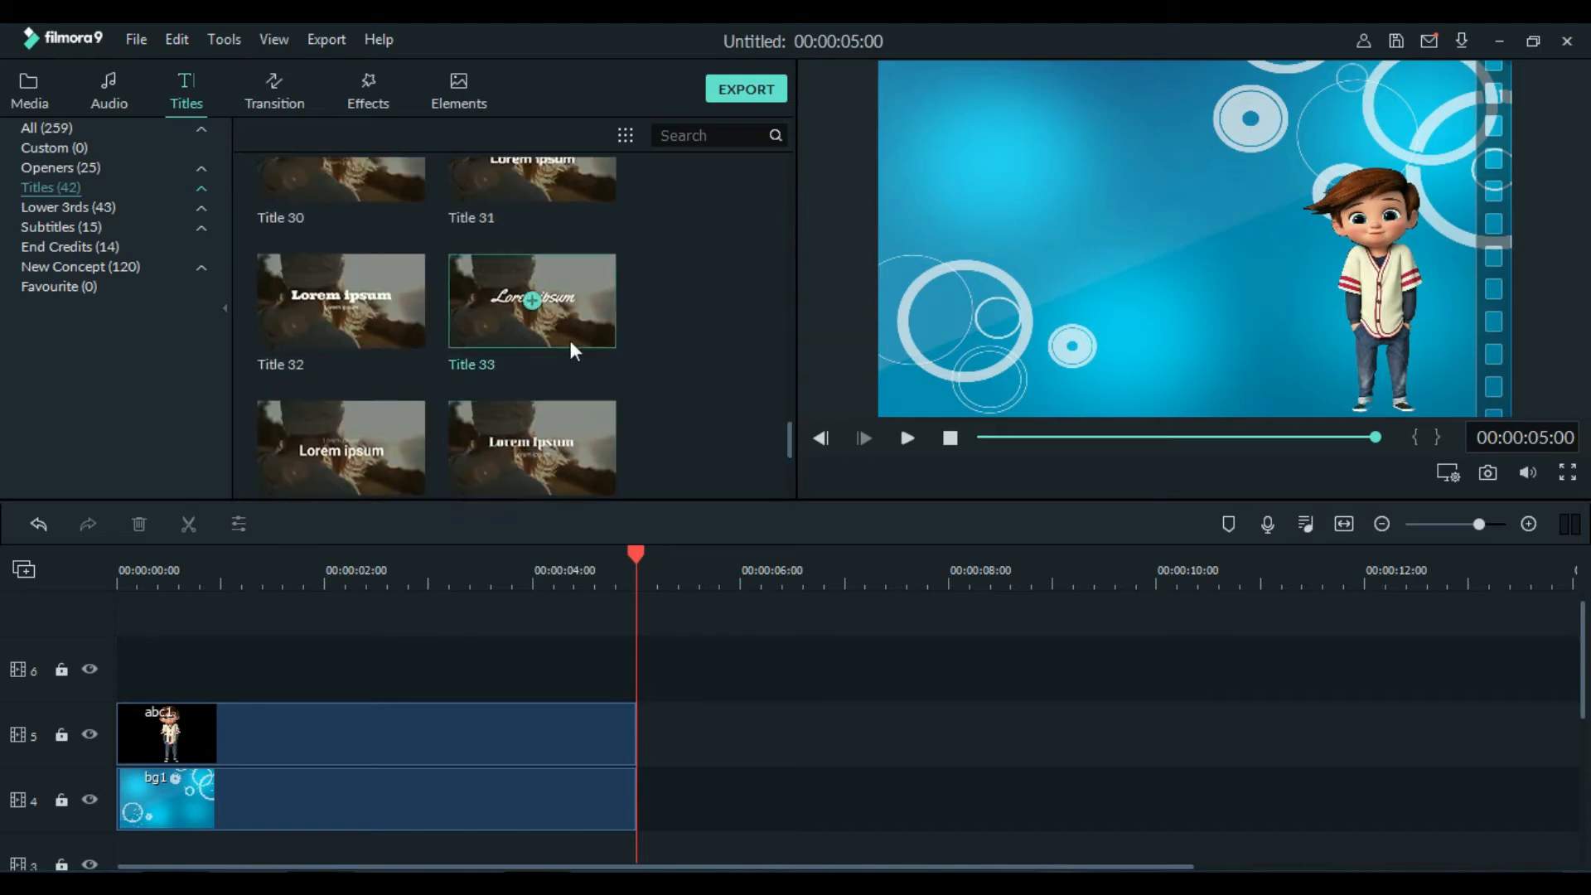
pyautogui.moveTo(571, 313); pyautogui.dragTo(110, 659)
pyautogui.click(1157, 237)
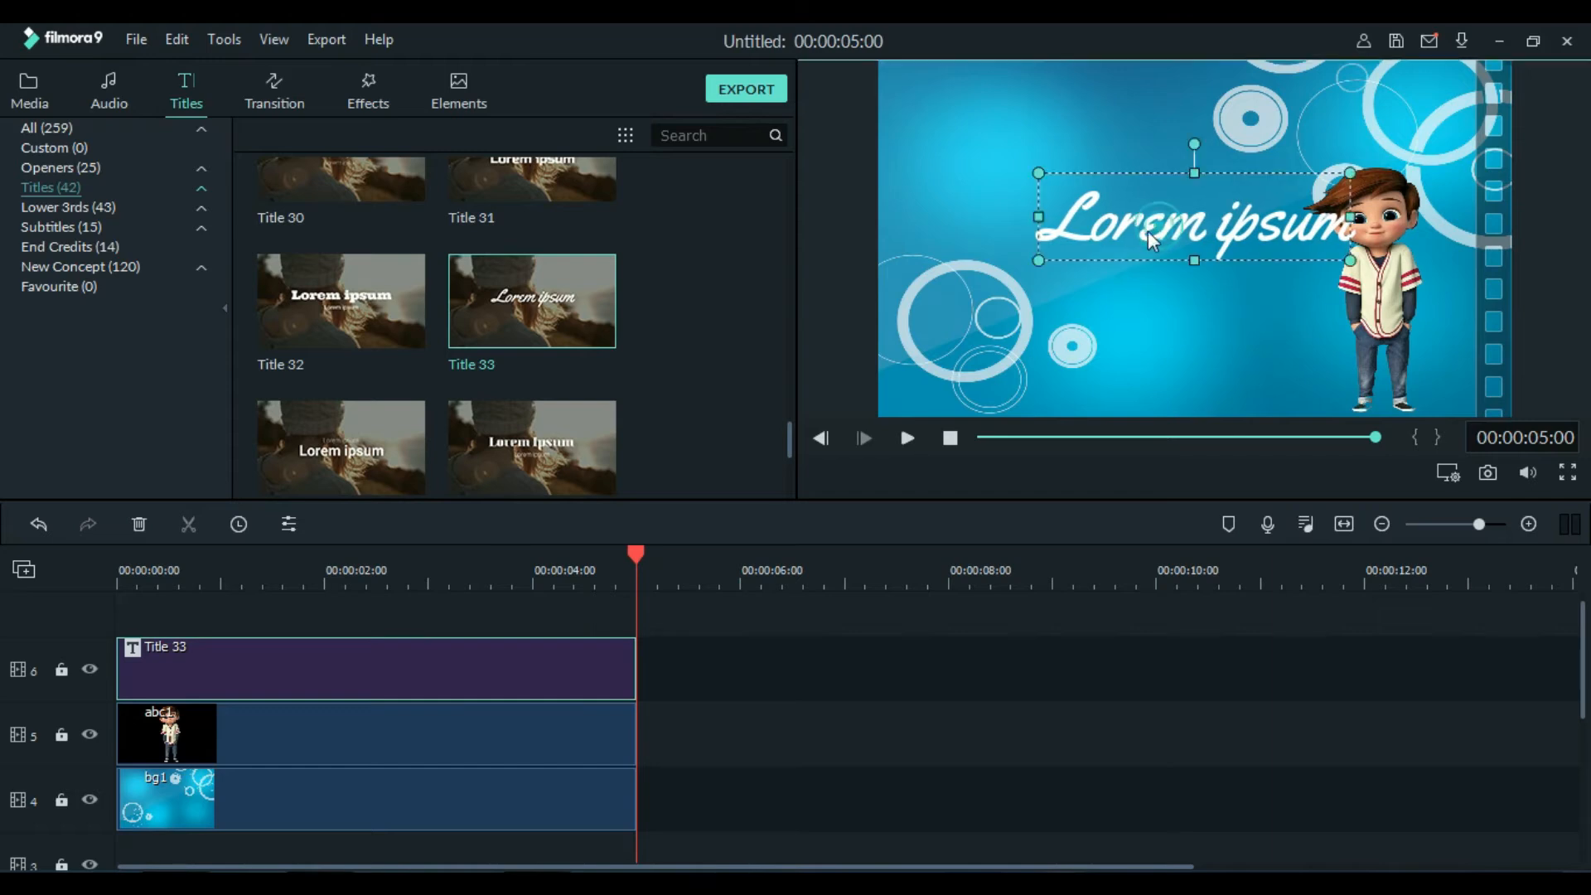
pyautogui.moveTo(1124, 225); pyautogui.dragTo(1073, 225)
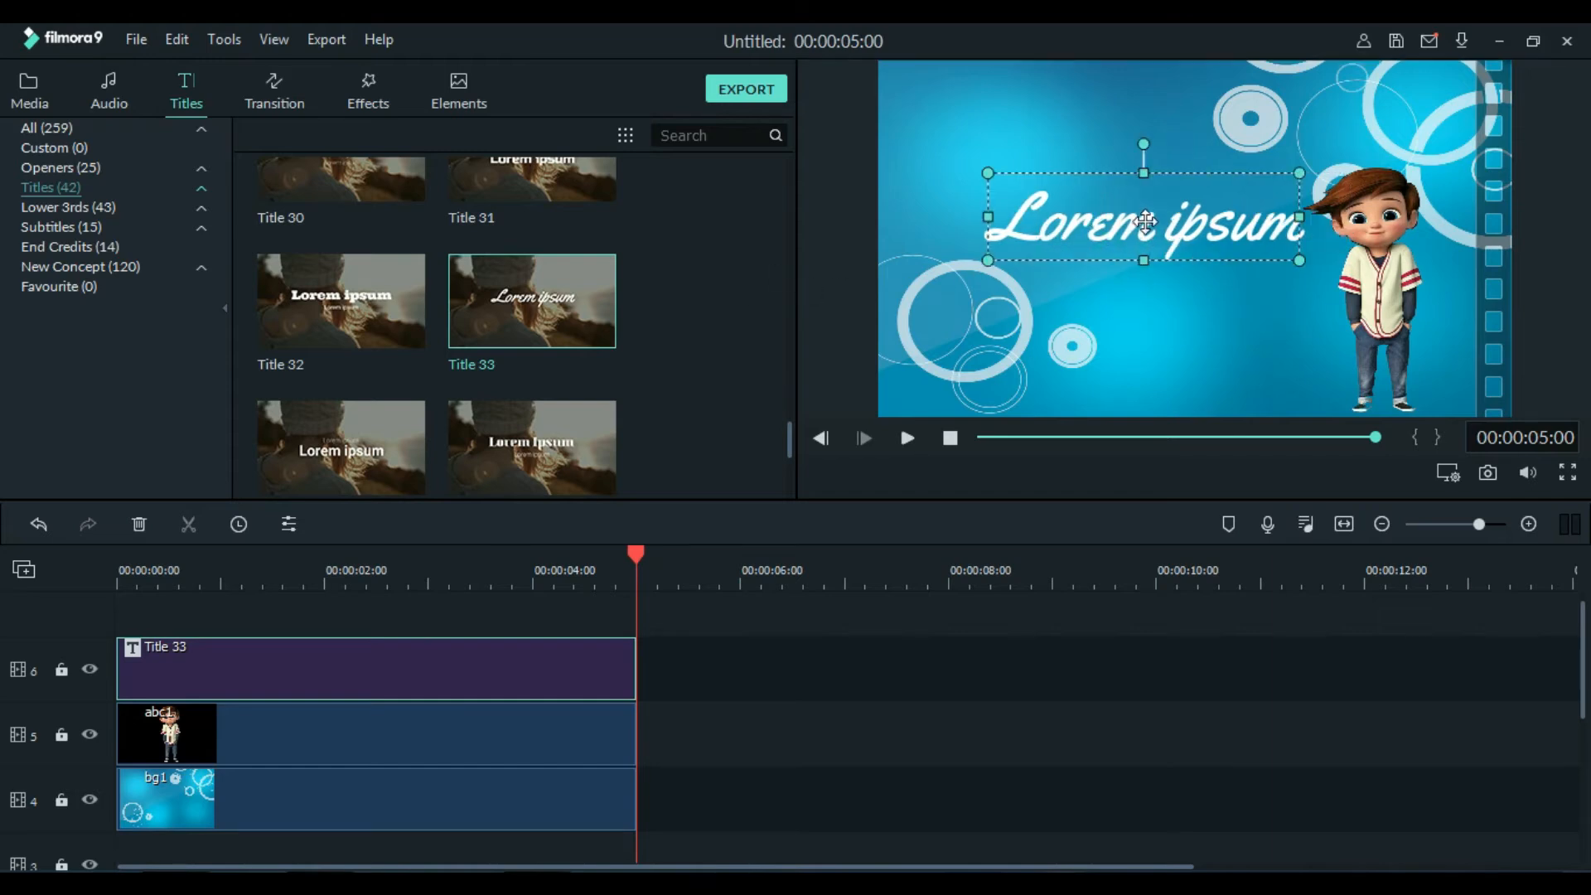
# Split the title text into two lines and replace "Lorem" on the first line with "Badmash"
pyautogui.doubleClick(1144, 228)
pyautogui.click(439, 235)
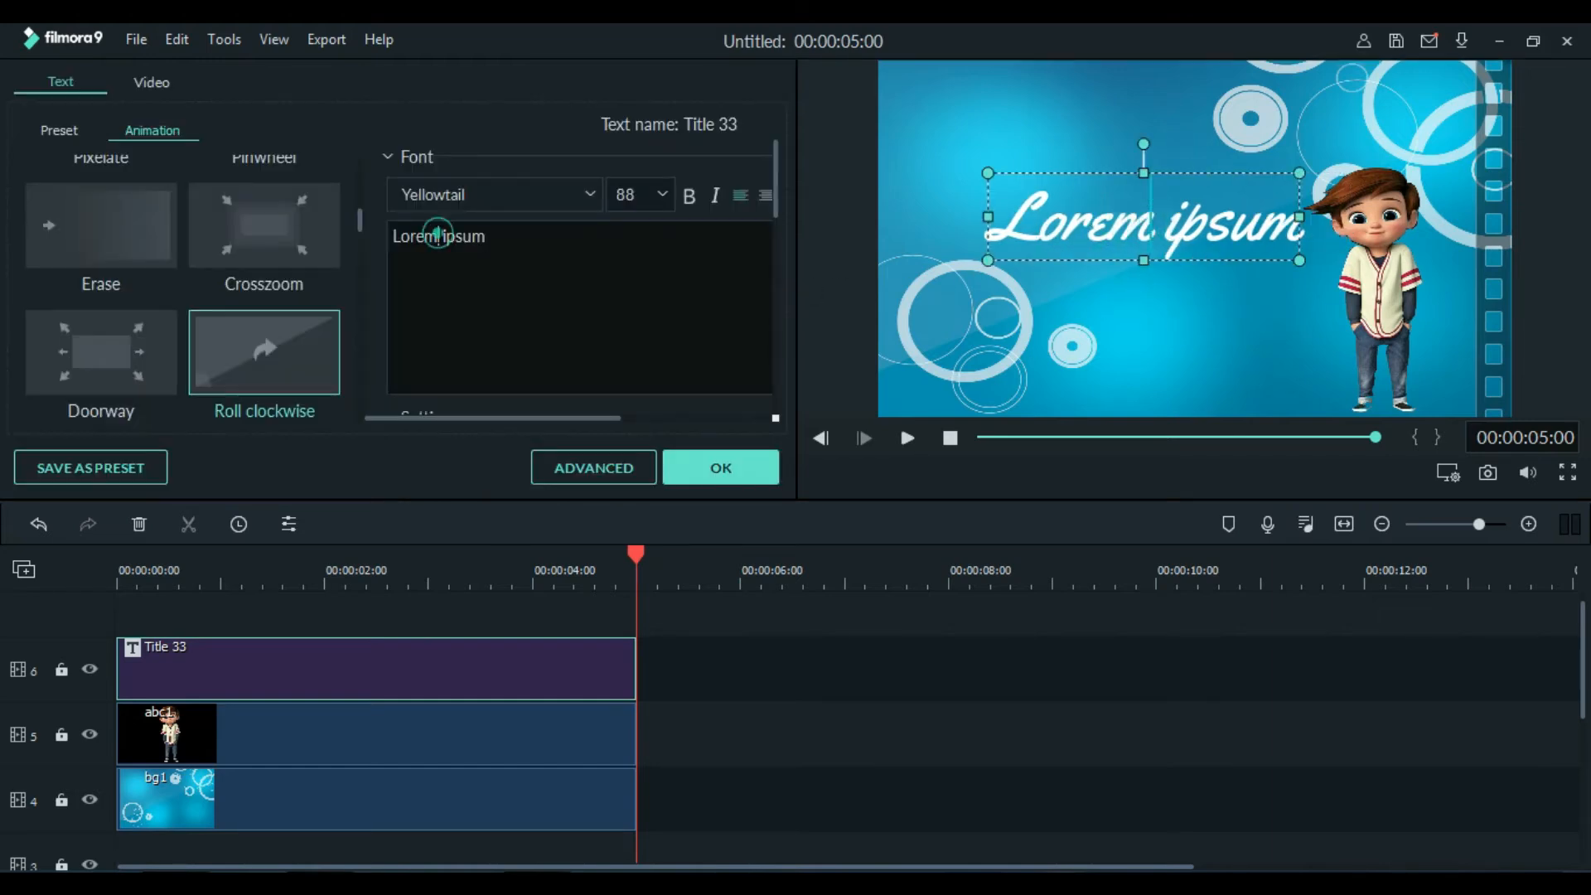
pyautogui.press('Return')
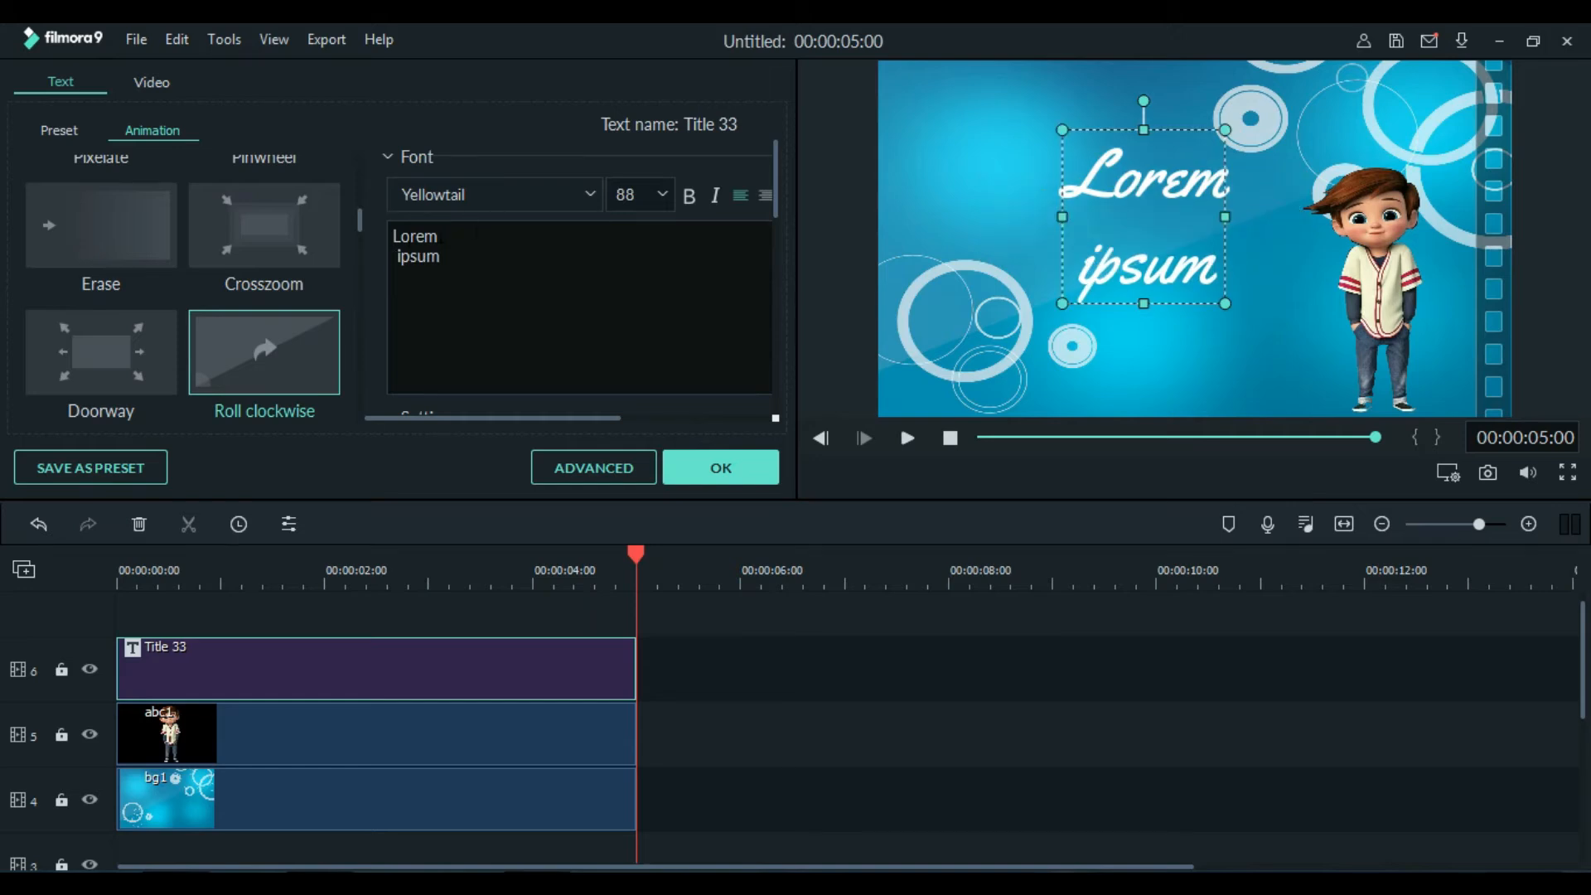
pyautogui.moveTo(437, 236); pyautogui.dragTo(373, 240)
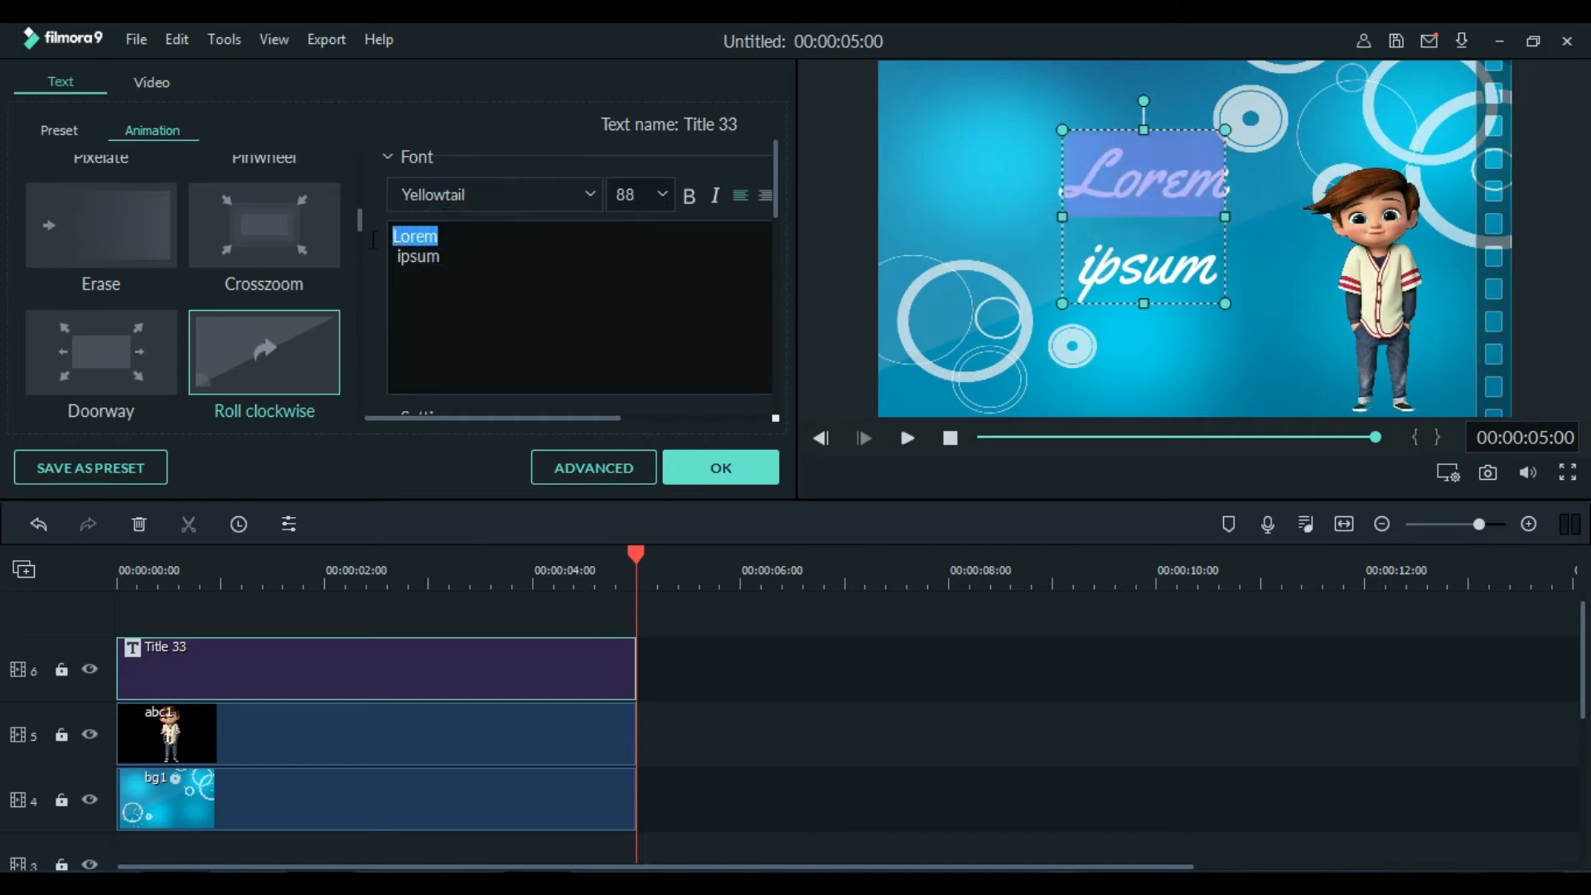
pyautogui.press('BackSpace')
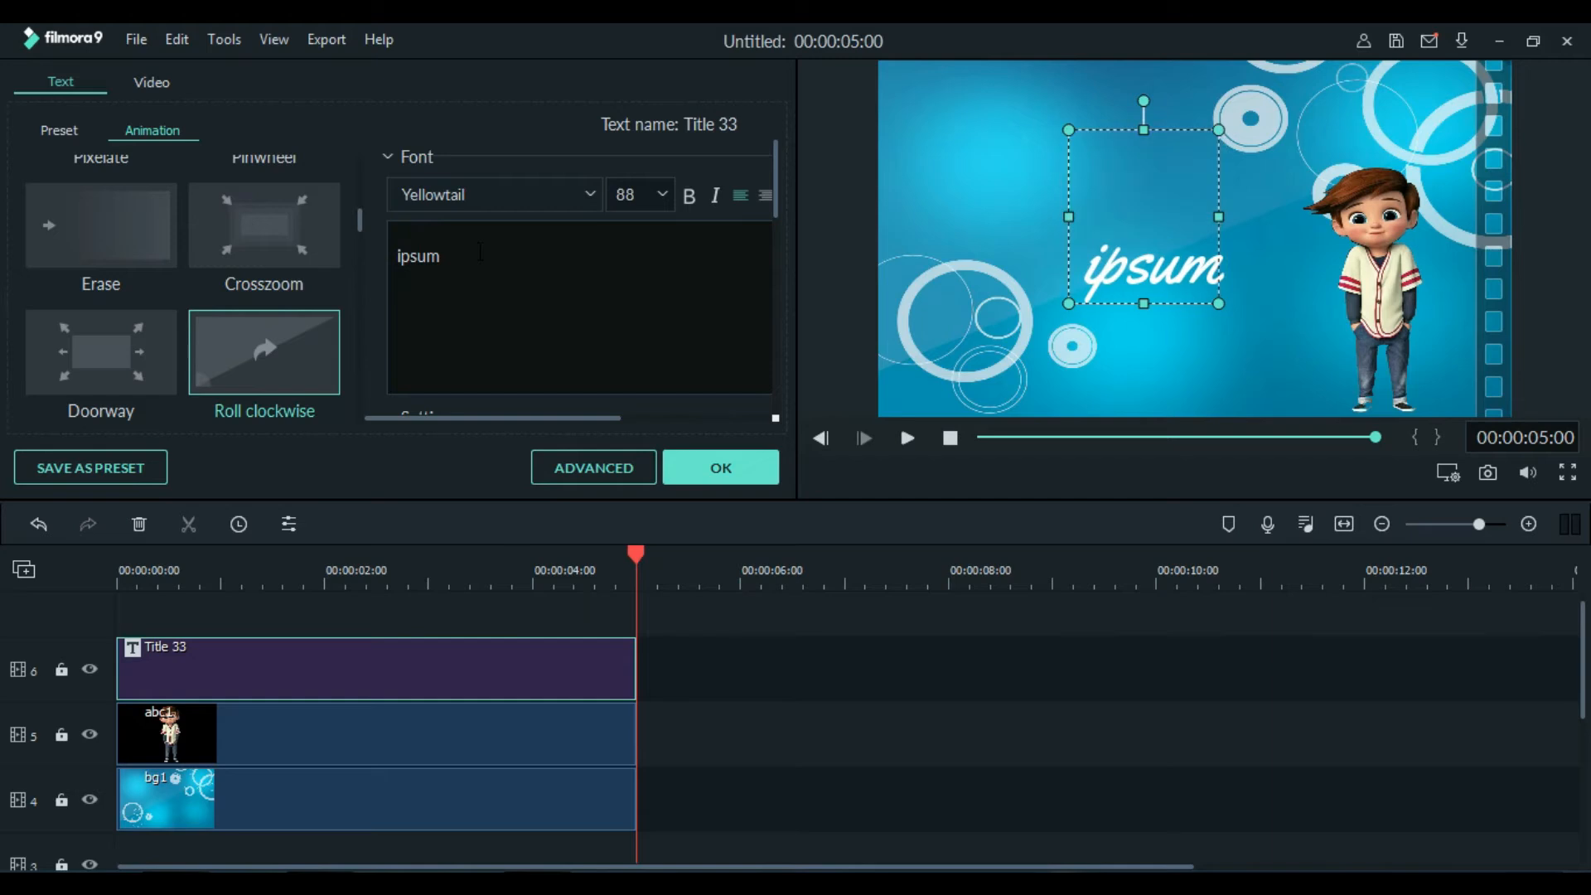
pyautogui.write('Badmash')
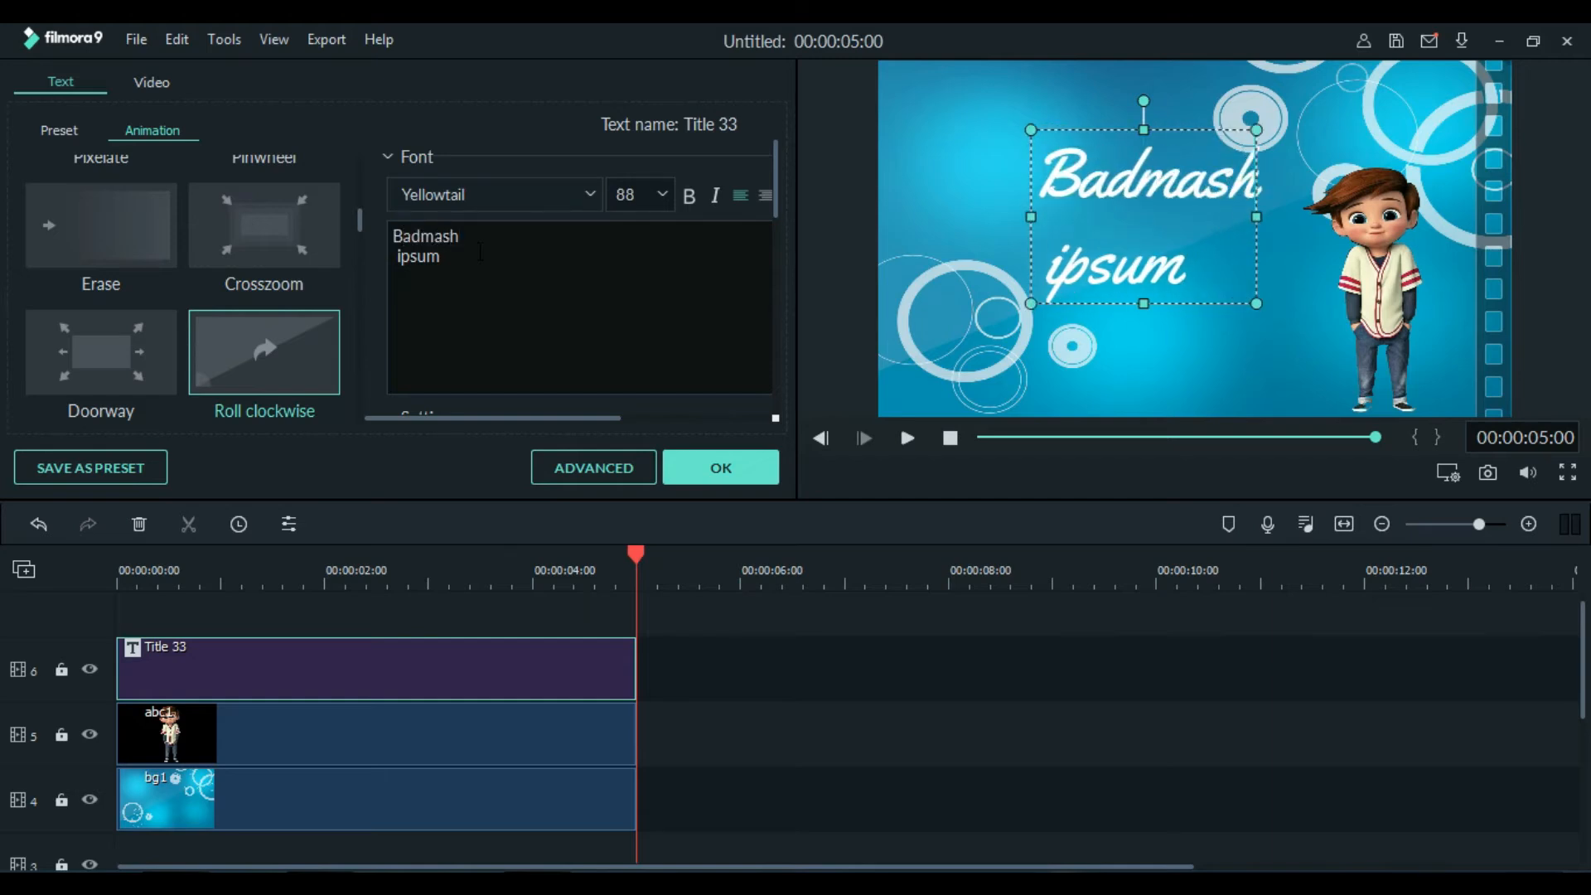
# Replace "ipsum" on the title's second line with "Munda (Kuda)"
pyautogui.click(479, 252)
pyautogui.press('BackSpace')
pyautogui.press('BackSpace')
pyautogui.press('BackSpace')
pyautogui.press('BackSpace')
pyautogui.press('BackSpace')
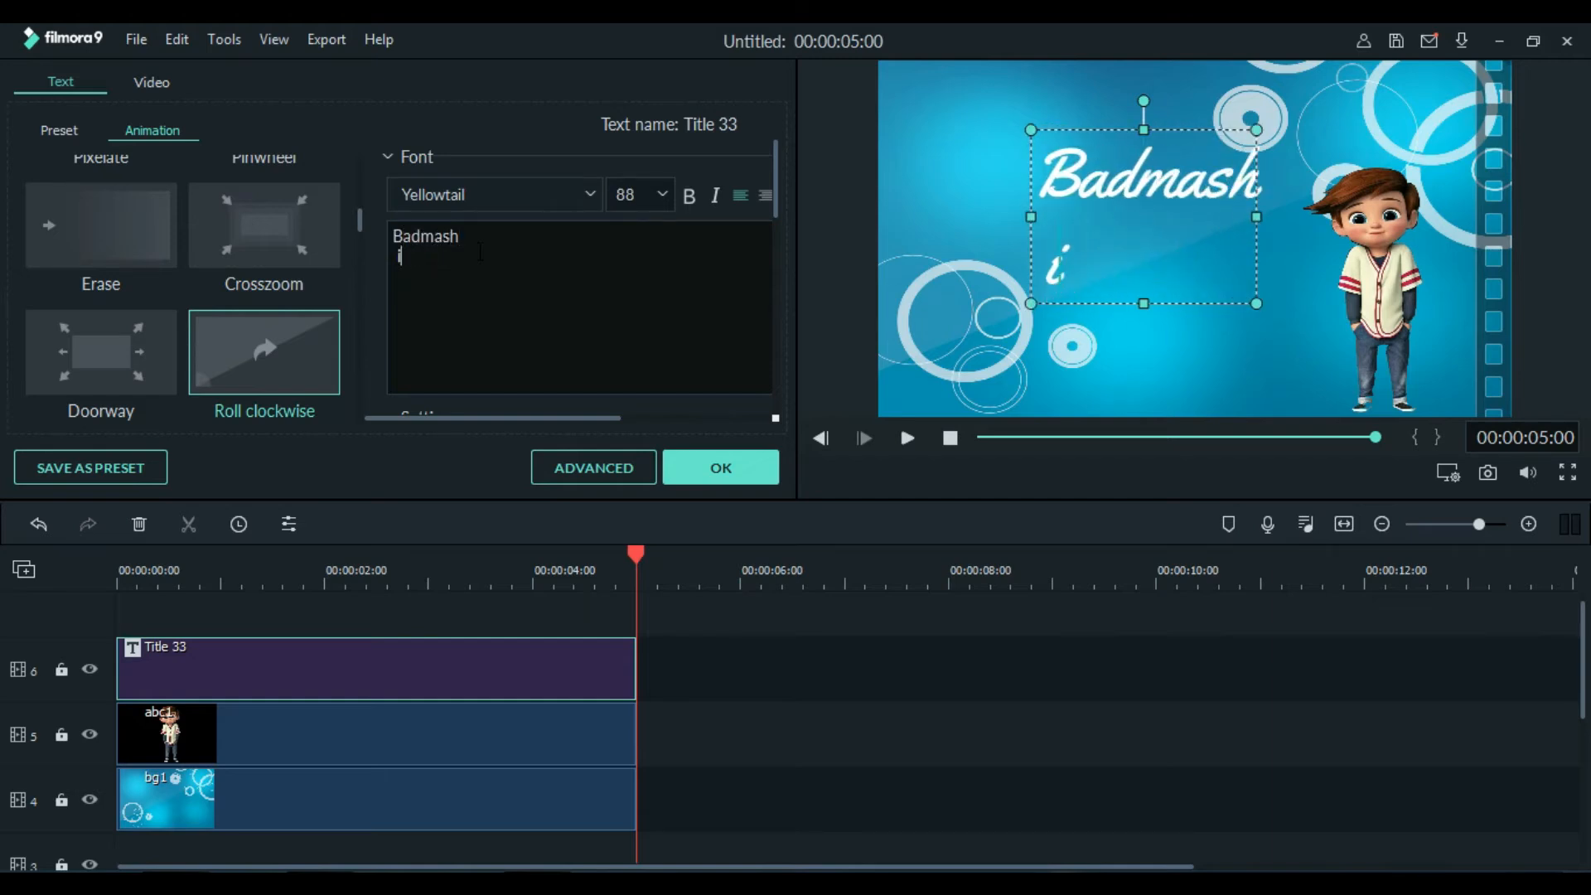
pyautogui.write('Munda Kuda)')
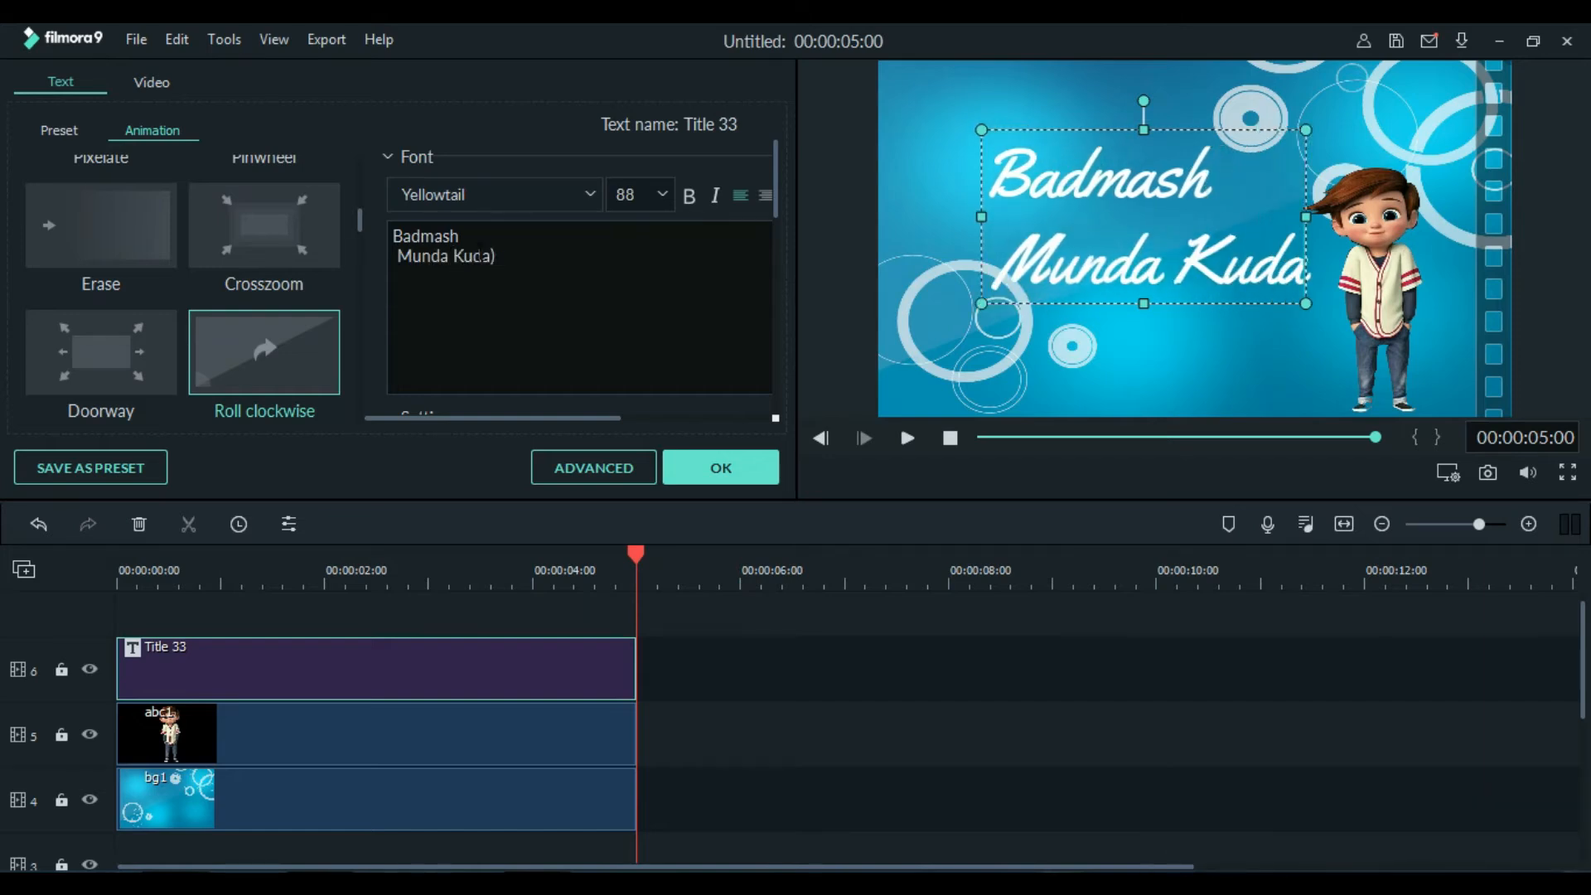
pyautogui.press('Left')
pyautogui.press('Left')
pyautogui.press('Left')
pyautogui.press('Left')
pyautogui.press('Left')
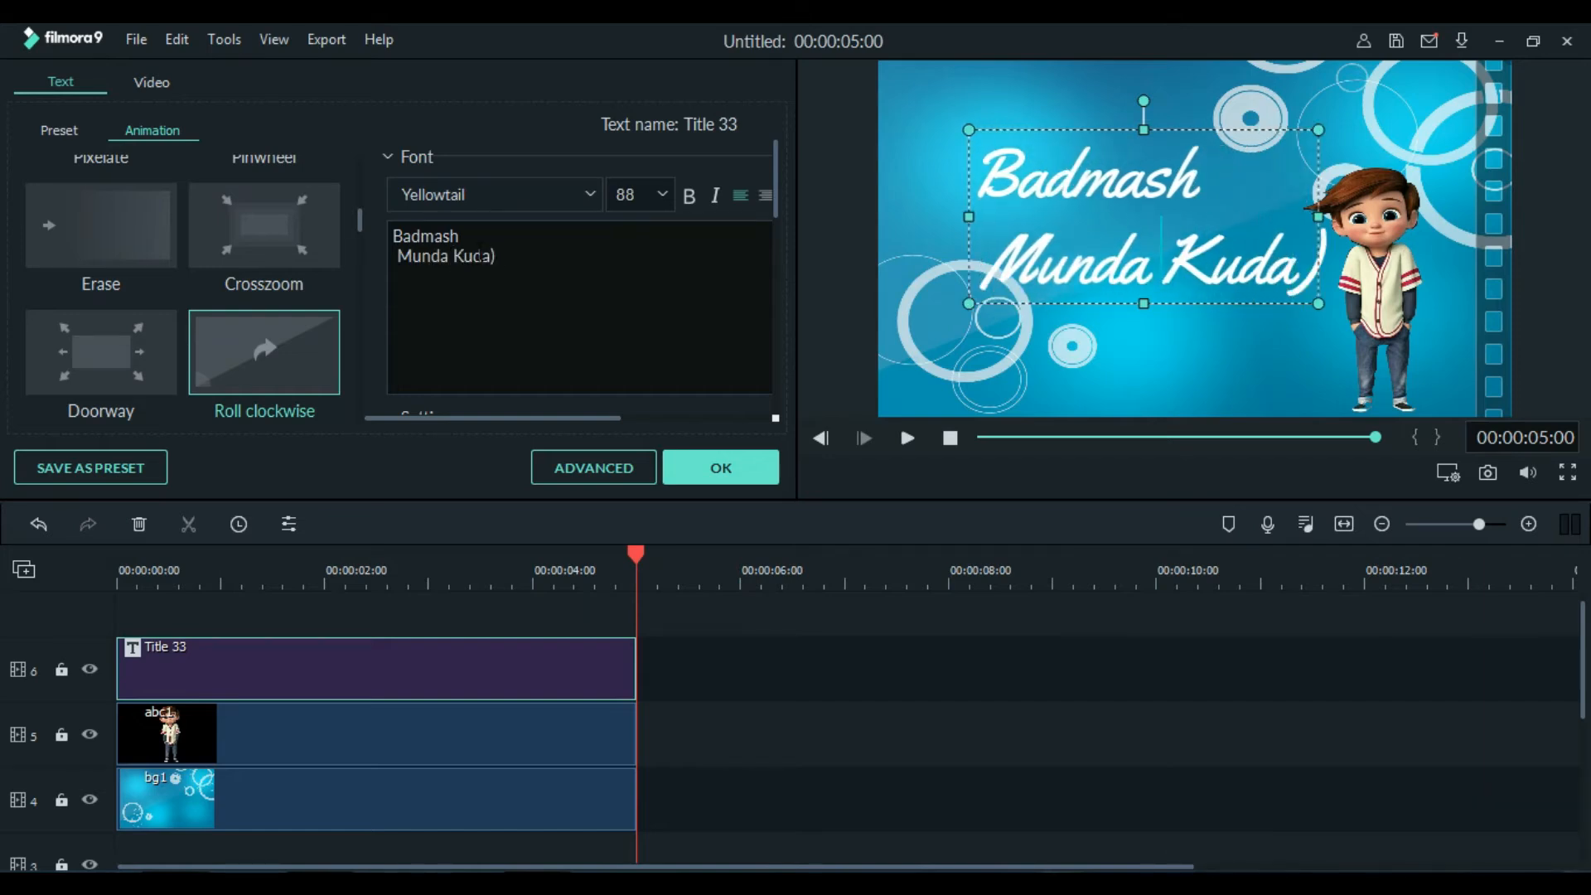
pyautogui.write('(')
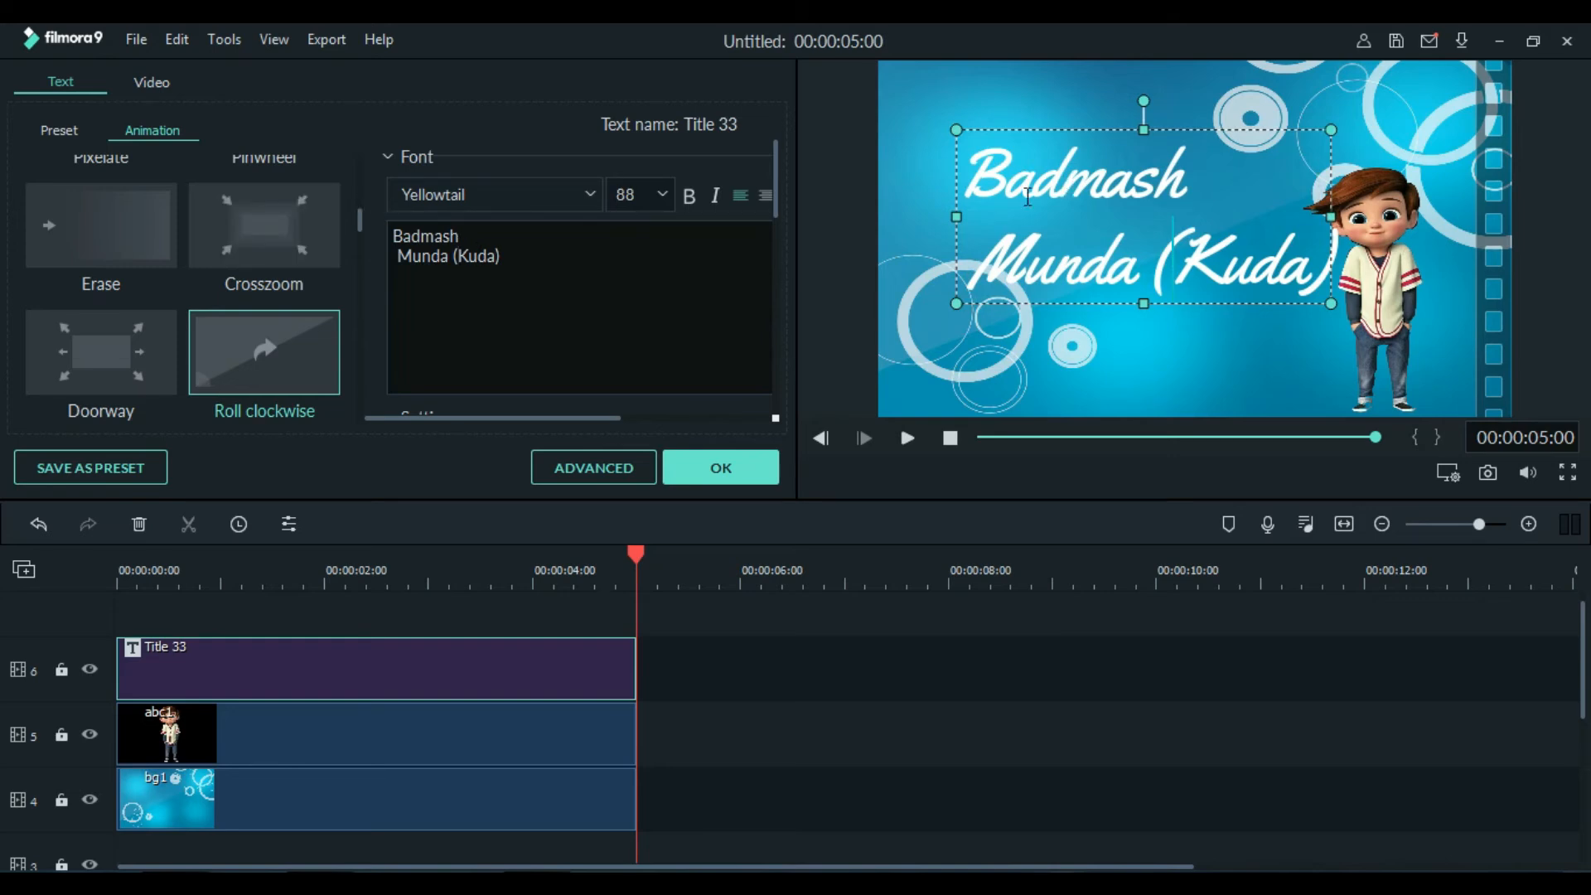
# Change the font of the word "Badmash" in the title to Wide Latin
pyautogui.click(1100, 178)
pyautogui.click(1182, 177)
pyautogui.hotkey('shift', 'Left')
pyautogui.hotkey('shift', 'Left')
pyautogui.hotkey('shift', 'Left')
pyautogui.hotkey('shift', 'Left')
pyautogui.hotkey('shift', 'Left')
pyautogui.hotkey('shift', 'Left')
pyautogui.hotkey('shift', 'Left')
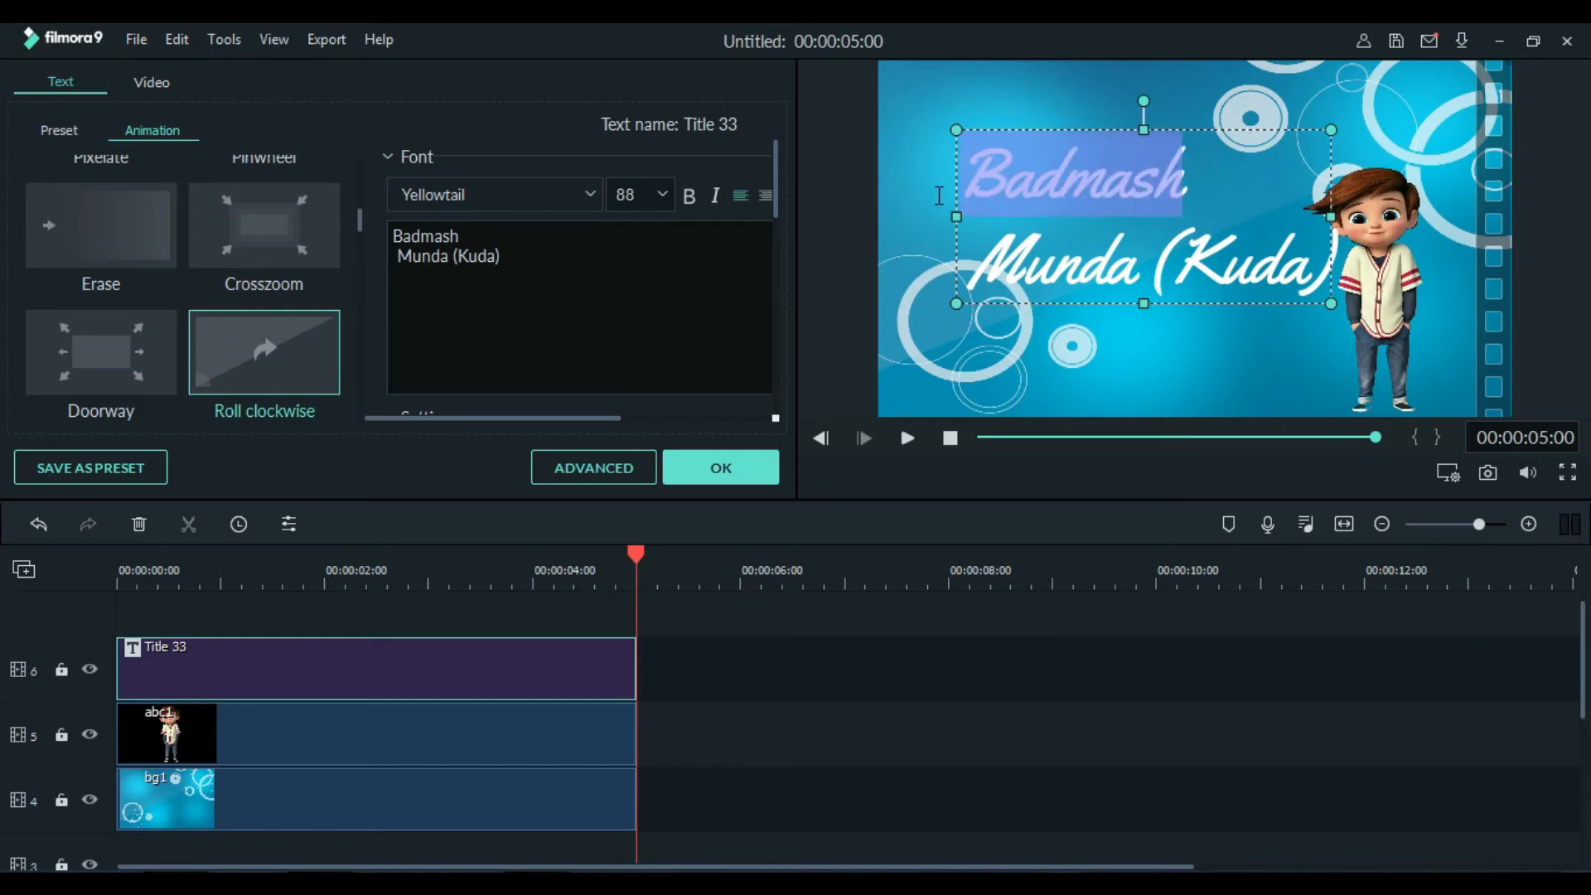
pyautogui.click(580, 194)
pyautogui.click(550, 254)
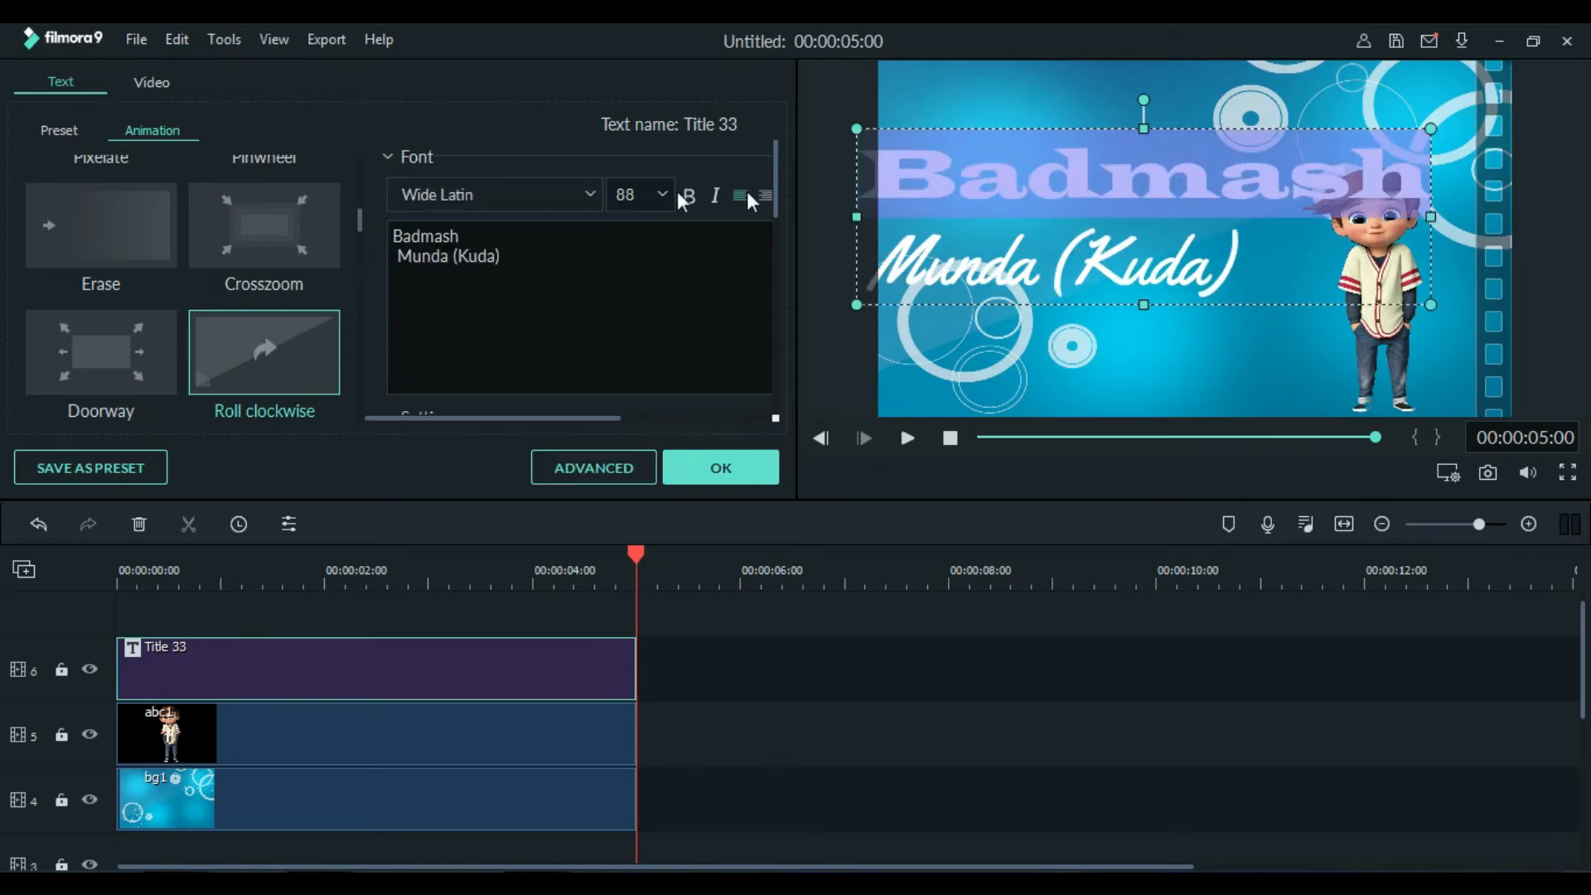
# Set the font size of "Badmash" to 56, confirm the text edit, and move the title down and slightly left beside the character
pyautogui.click(654, 195)
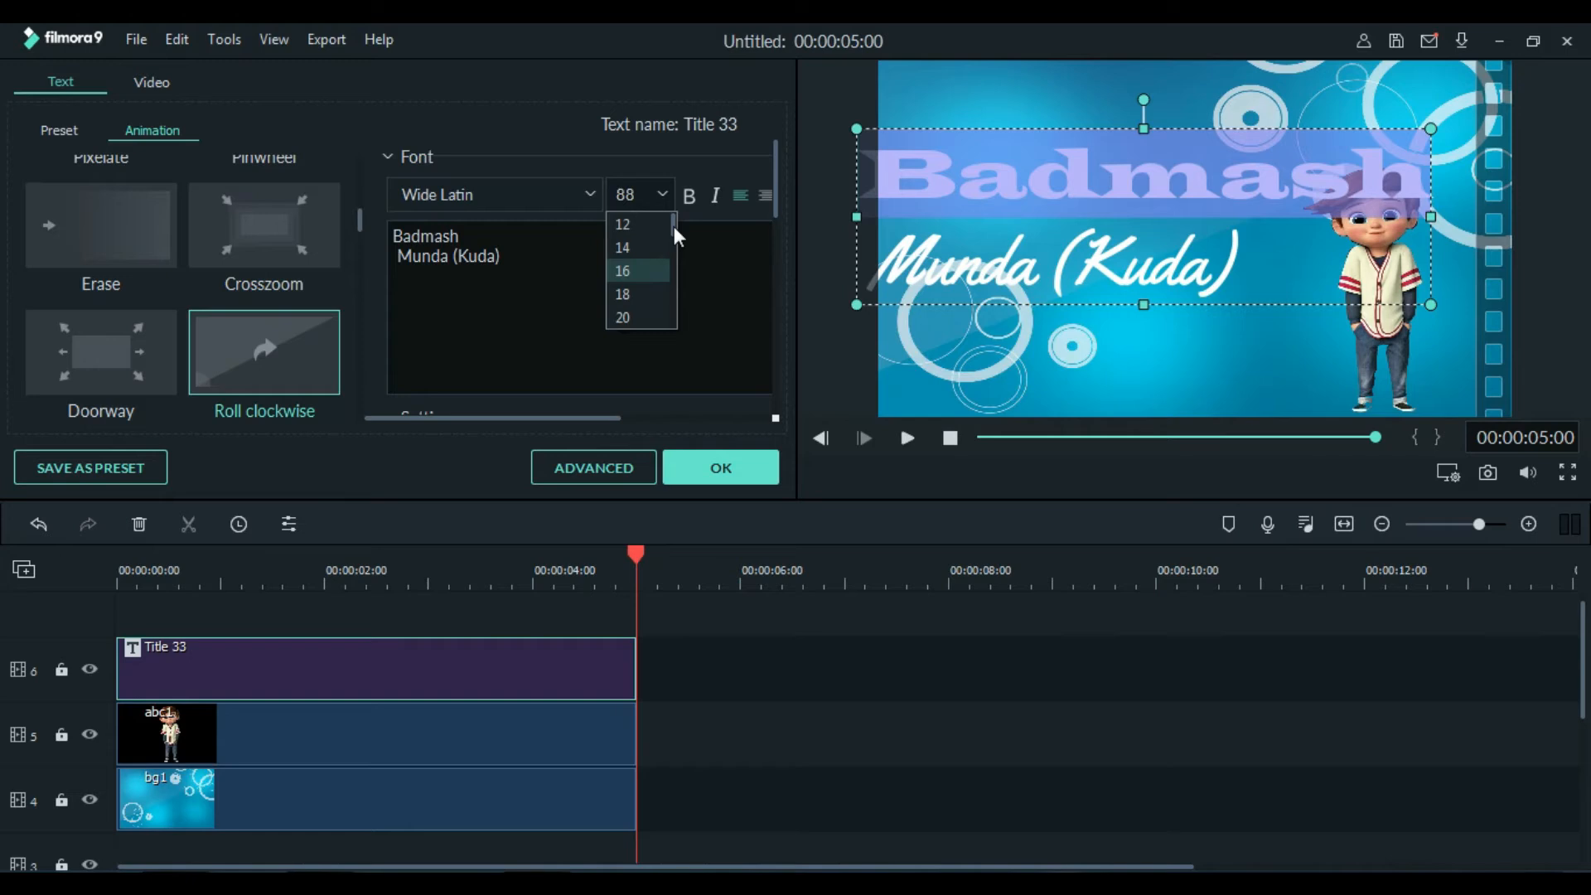
pyautogui.moveTo(675, 226); pyautogui.dragTo(675, 279)
pyautogui.click(639, 271)
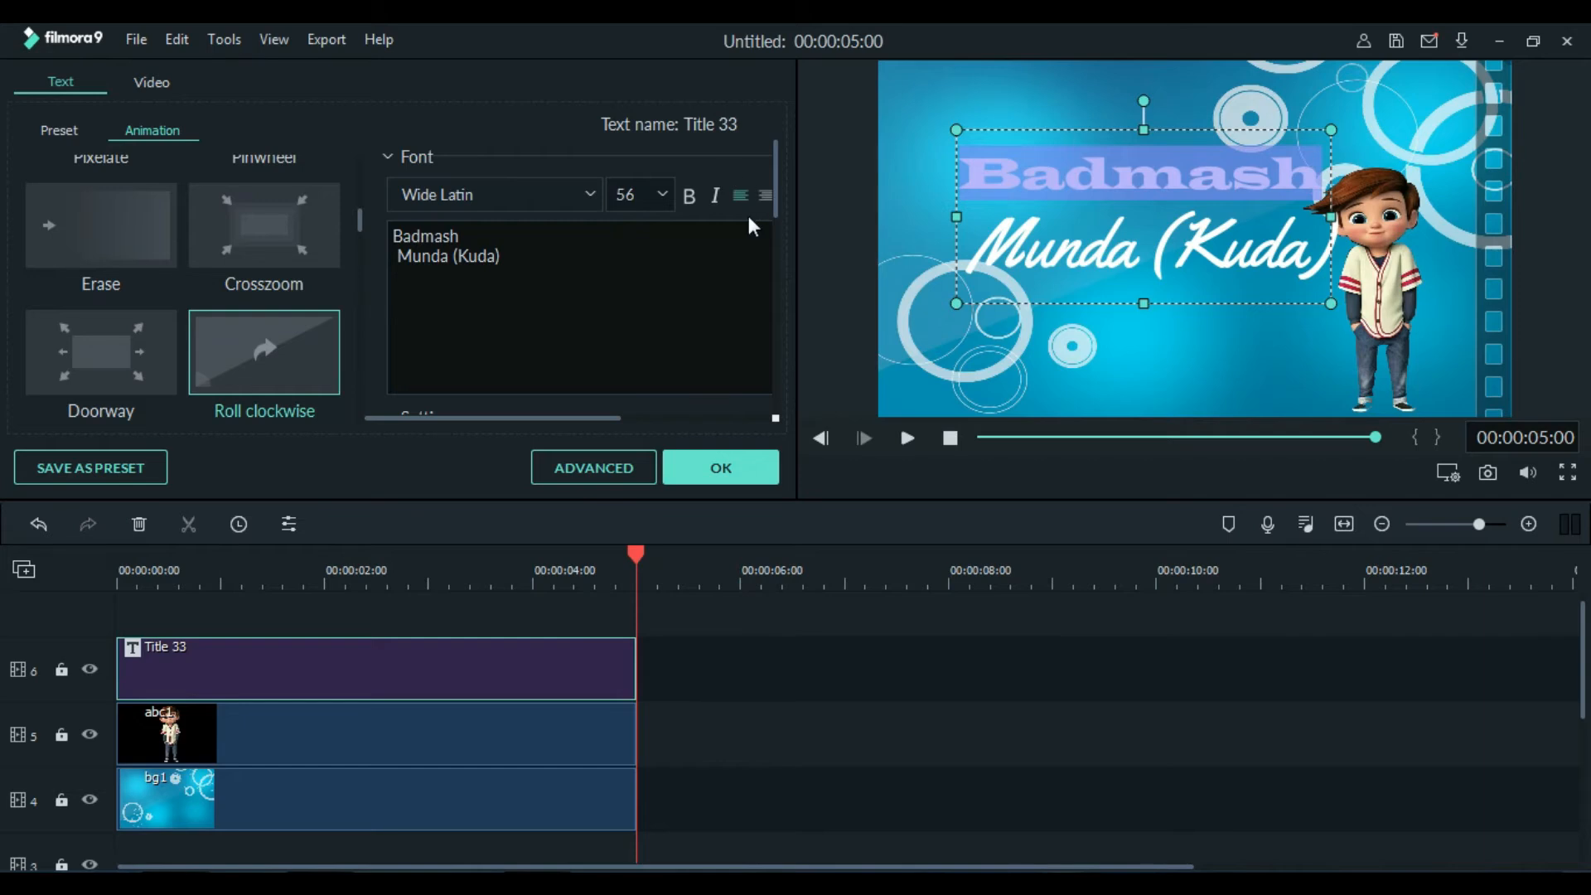
pyautogui.click(717, 467)
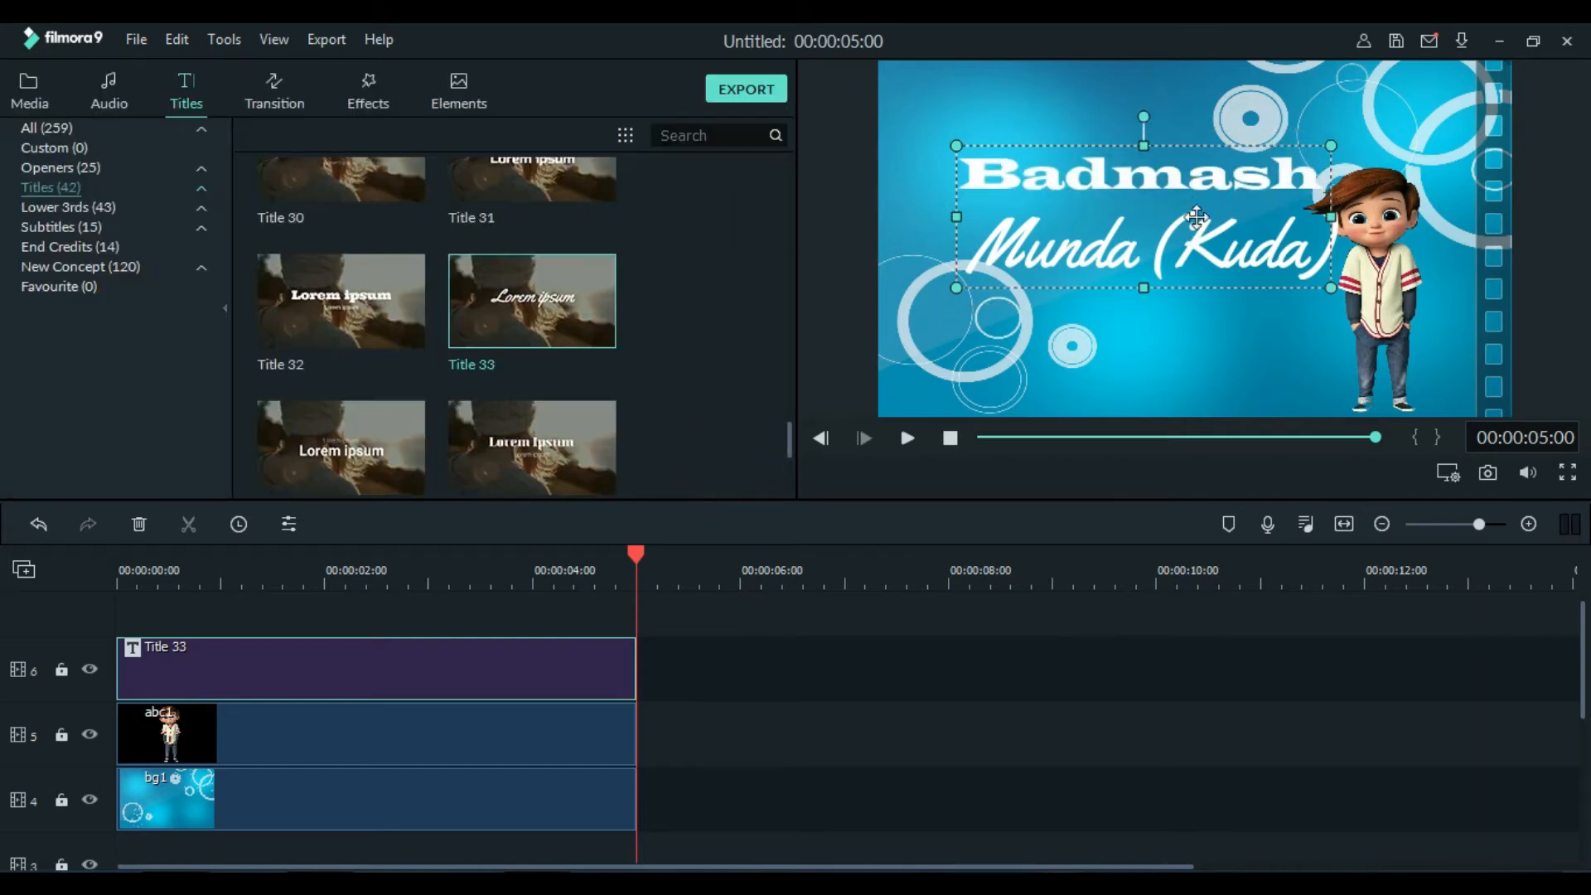
pyautogui.moveTo(1172, 177); pyautogui.dragTo(1142, 232)
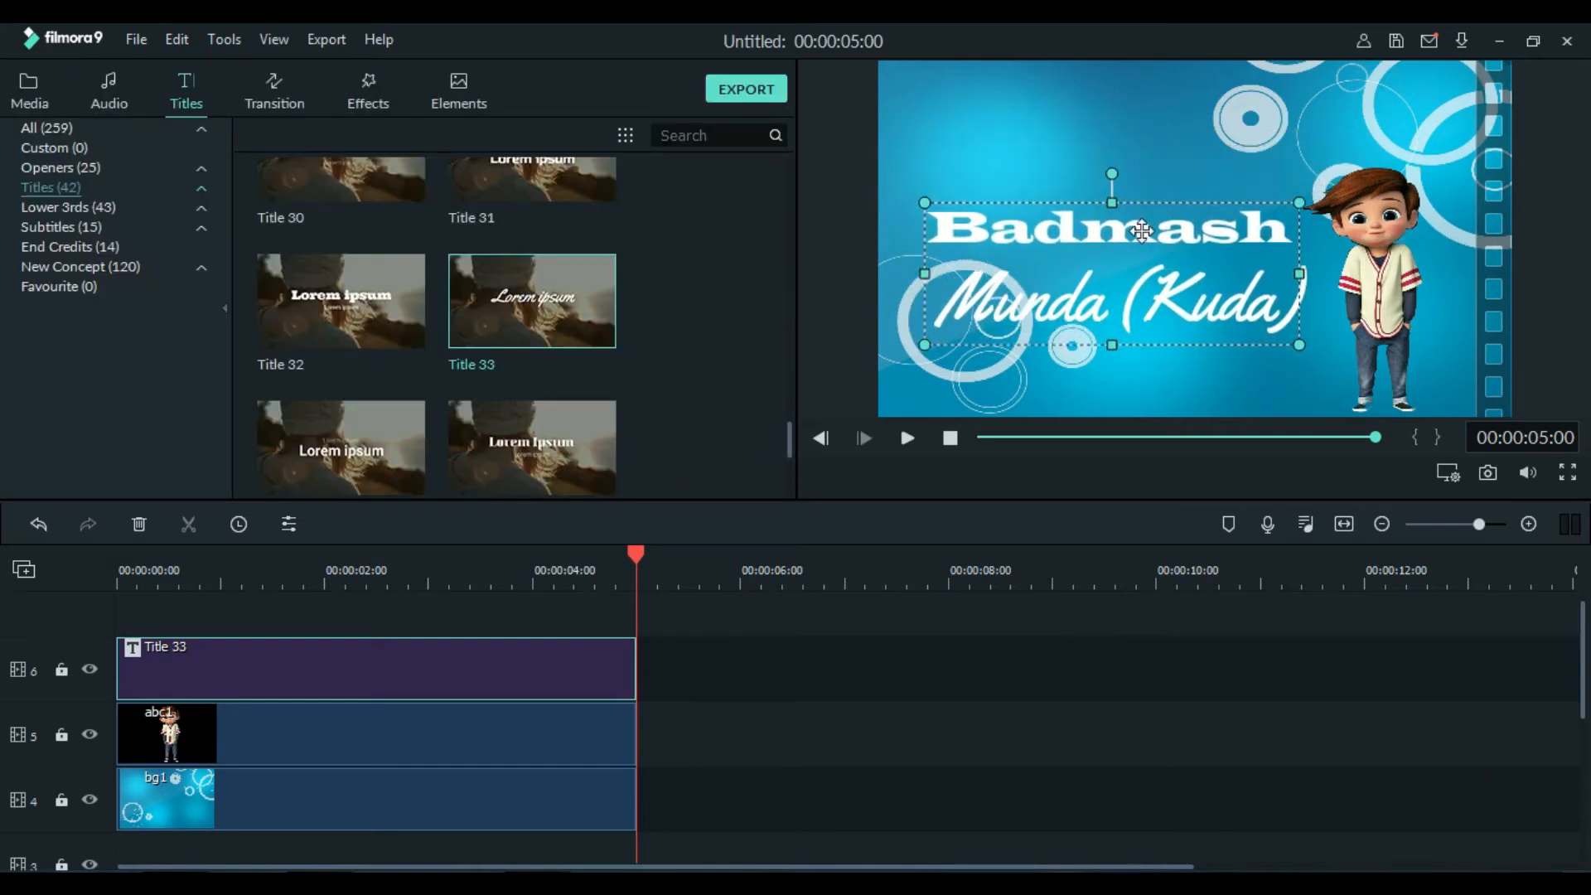
# Select the letter B of "Badmash" in the title text and show the preset text styles for it
pyautogui.doubleClick(1033, 242)
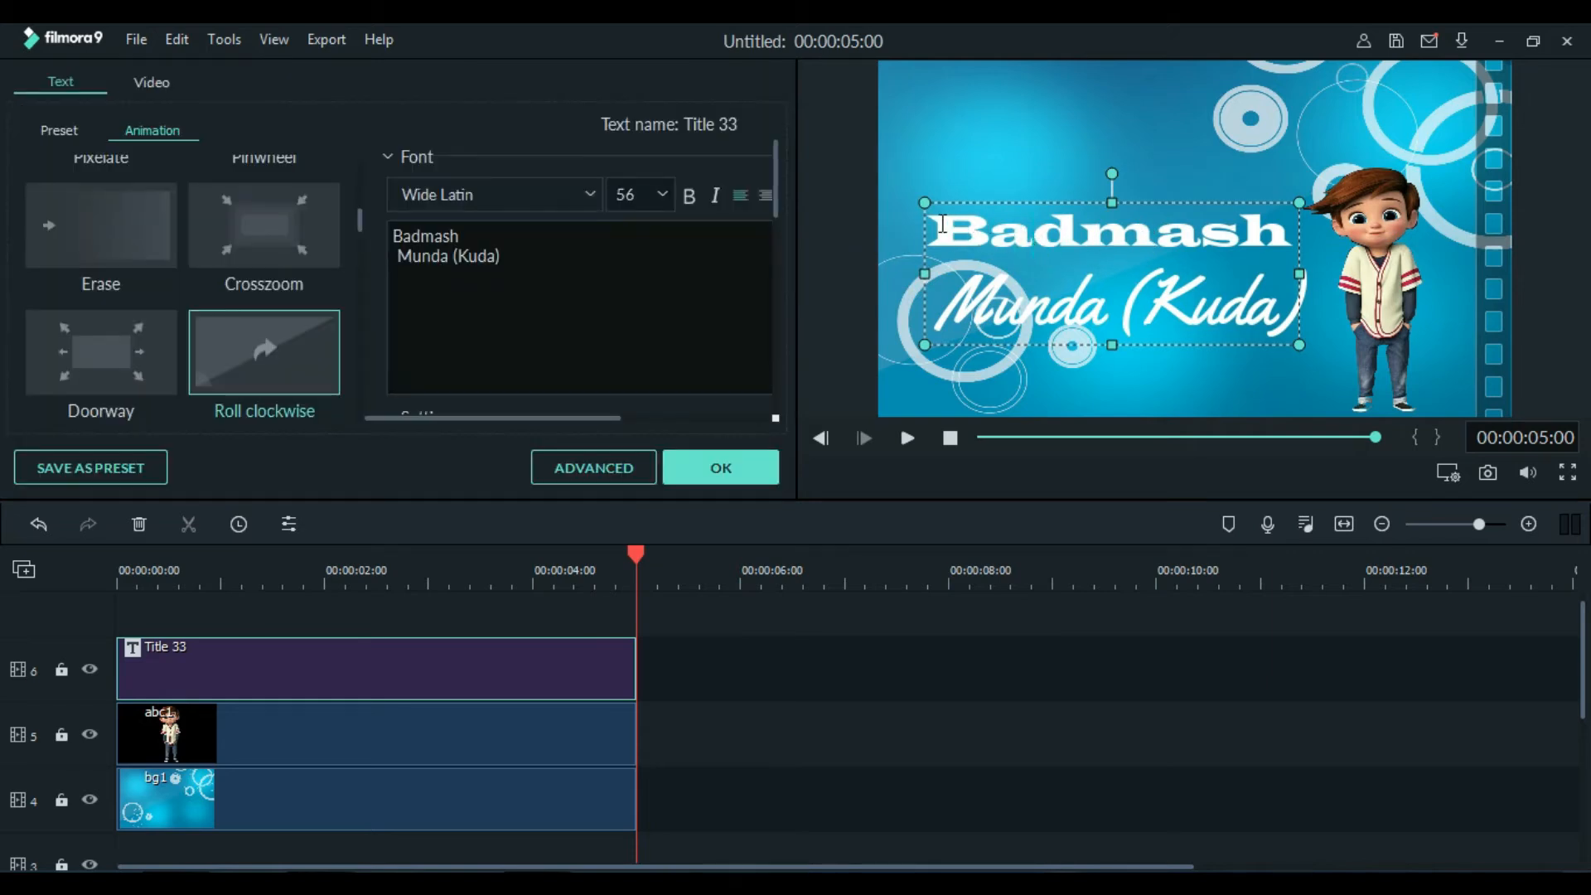
pyautogui.moveTo(927, 228); pyautogui.dragTo(987, 231)
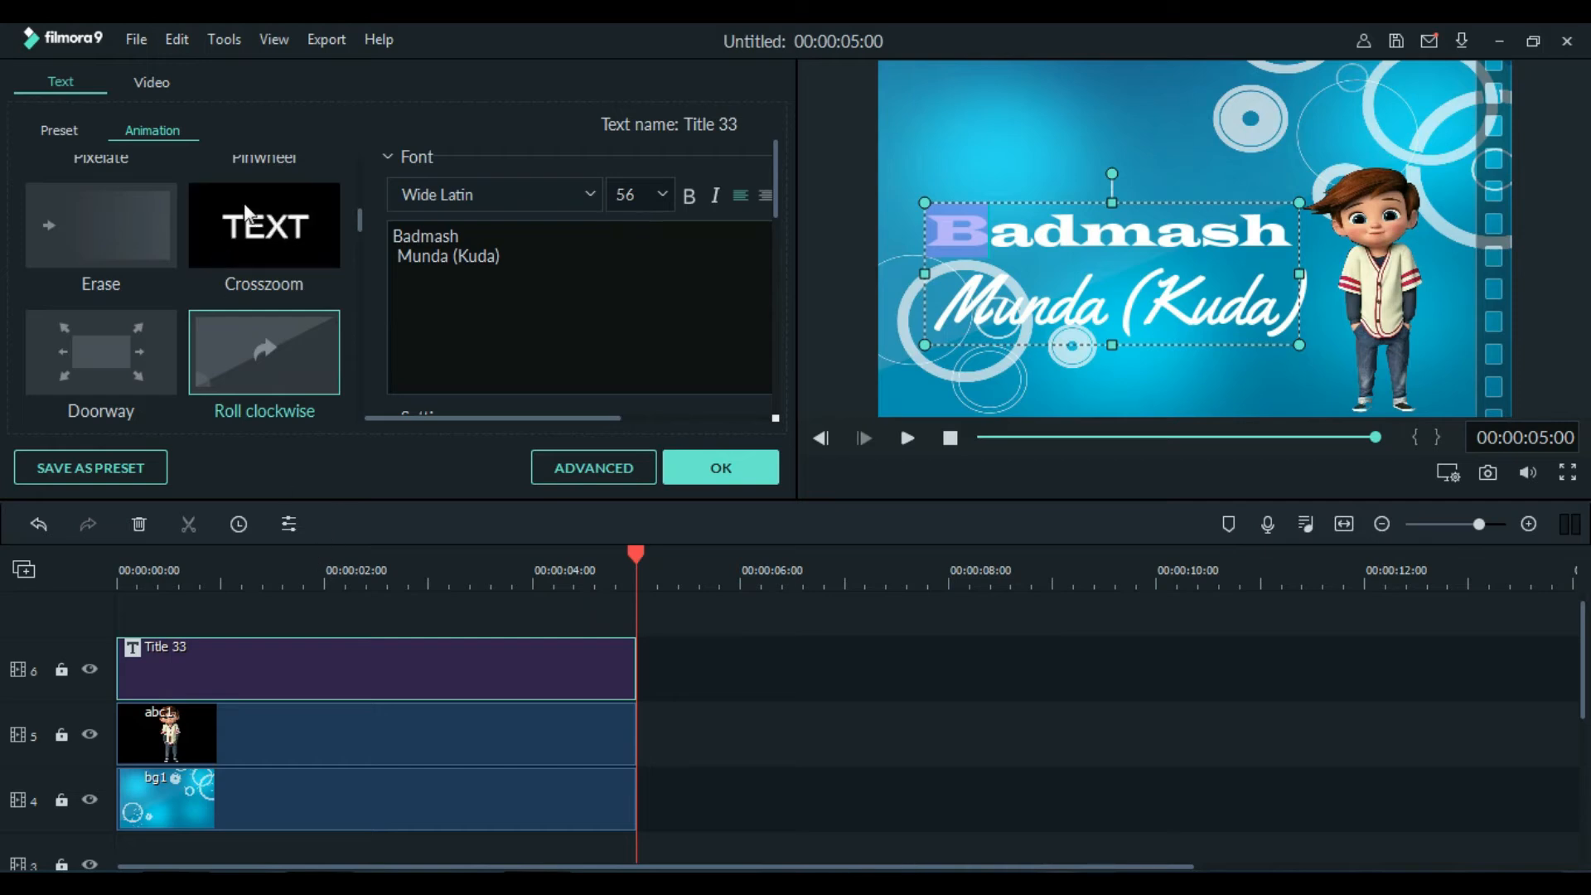
pyautogui.click(75, 131)
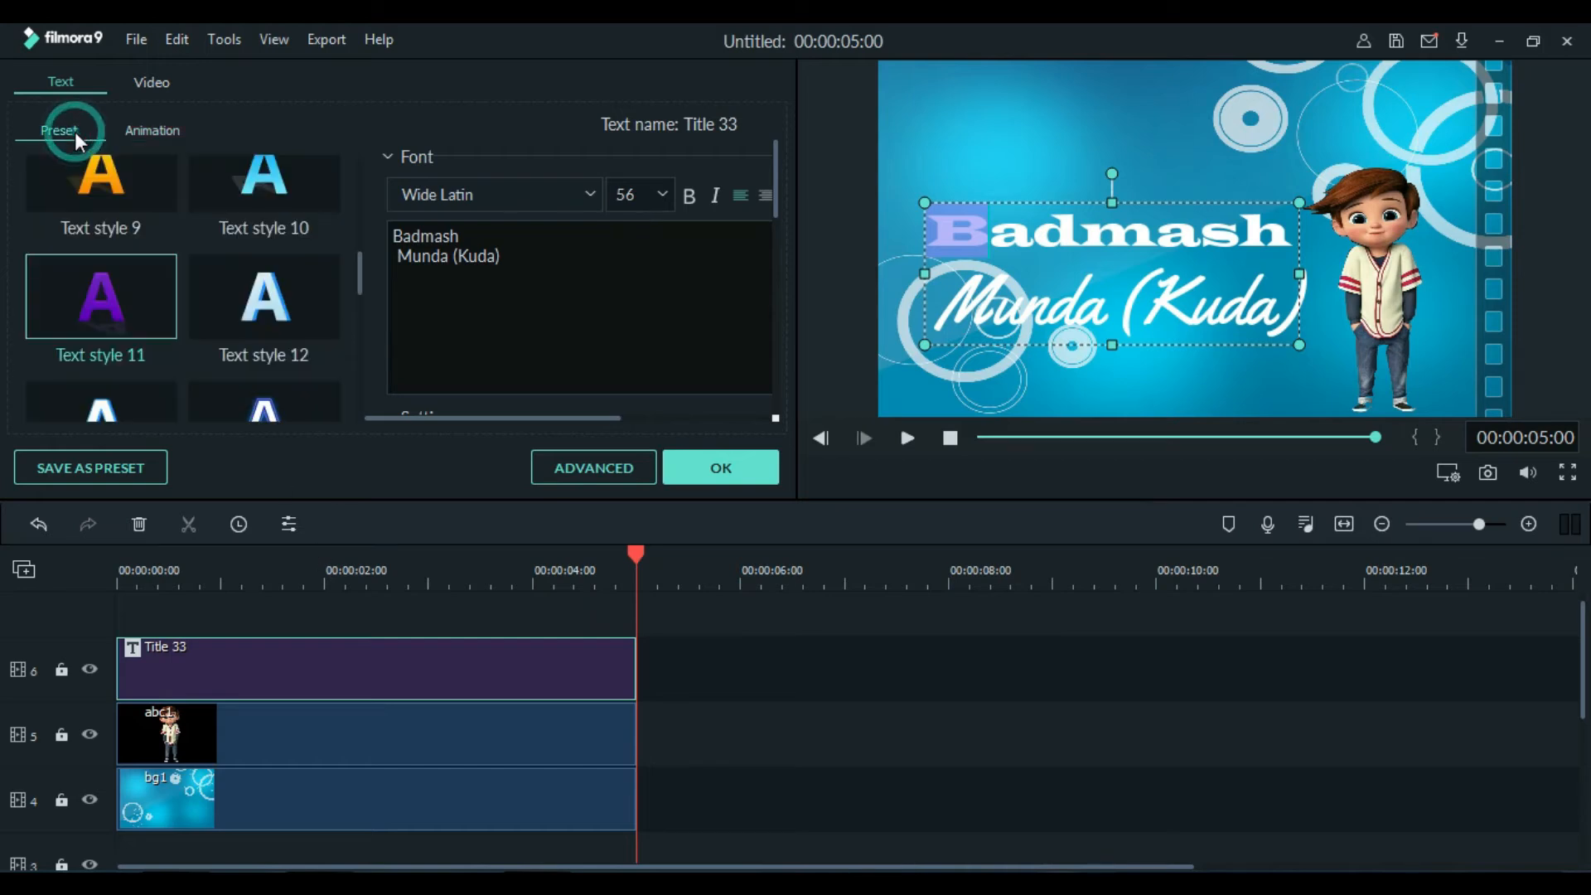
# Apply the Text style 9 preset to the Badmash Munda (Kuda) title and open its advanced text editing
pyautogui.click(106, 179)
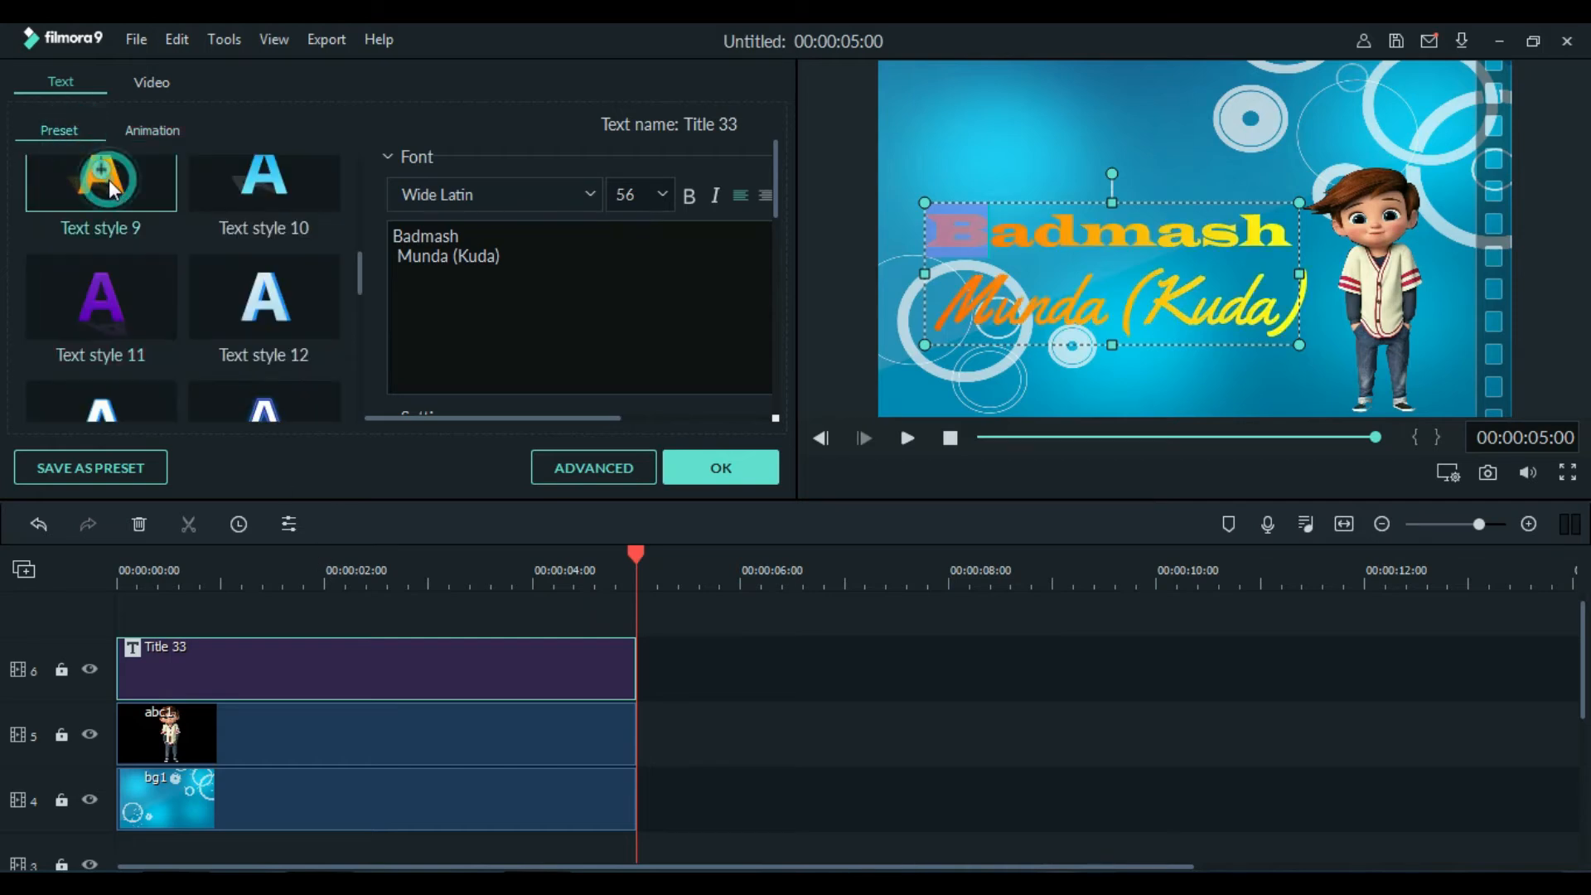
pyautogui.click(1067, 244)
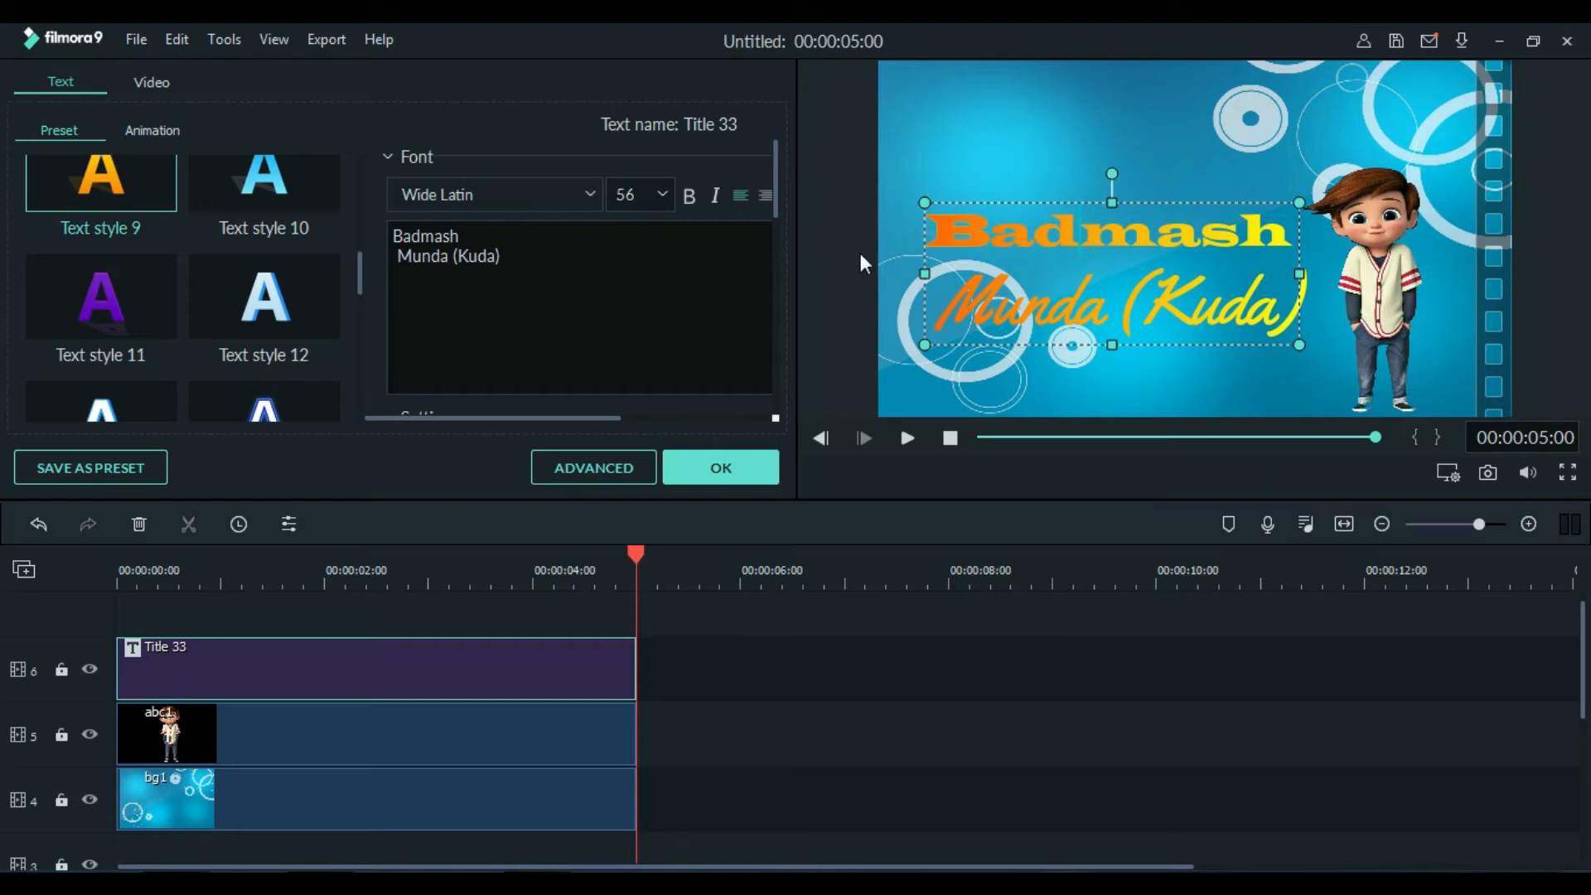
pyautogui.click(585, 477)
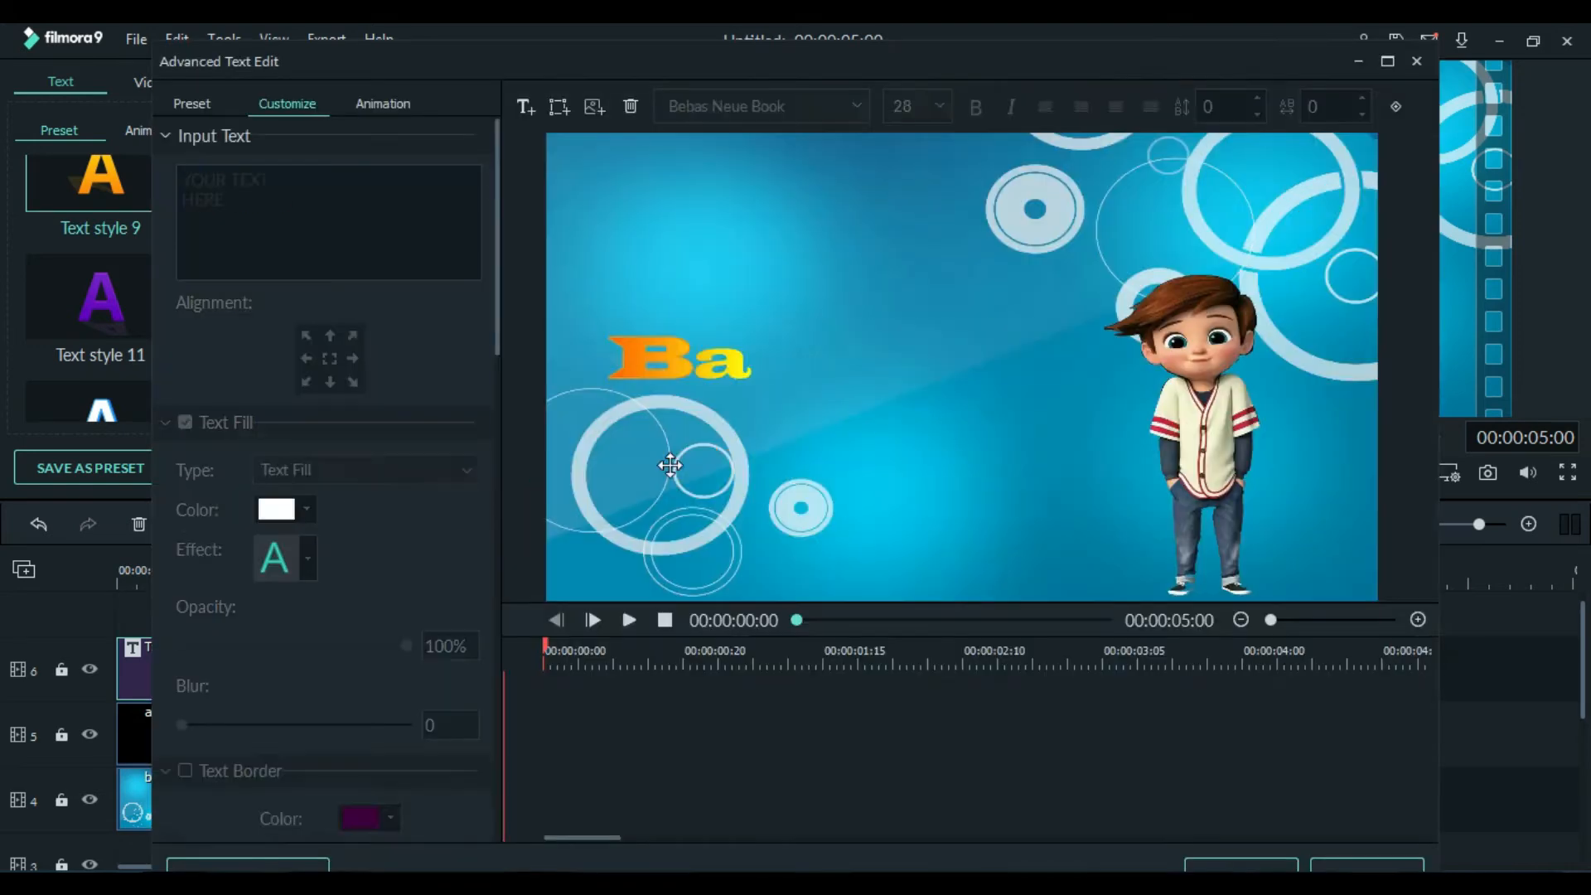
# Try to recolor the letter B of Badmash by setting the first gradient color to dark red
pyautogui.moveTo(698, 362); pyautogui.dragTo(623, 365)
pyautogui.click(637, 363)
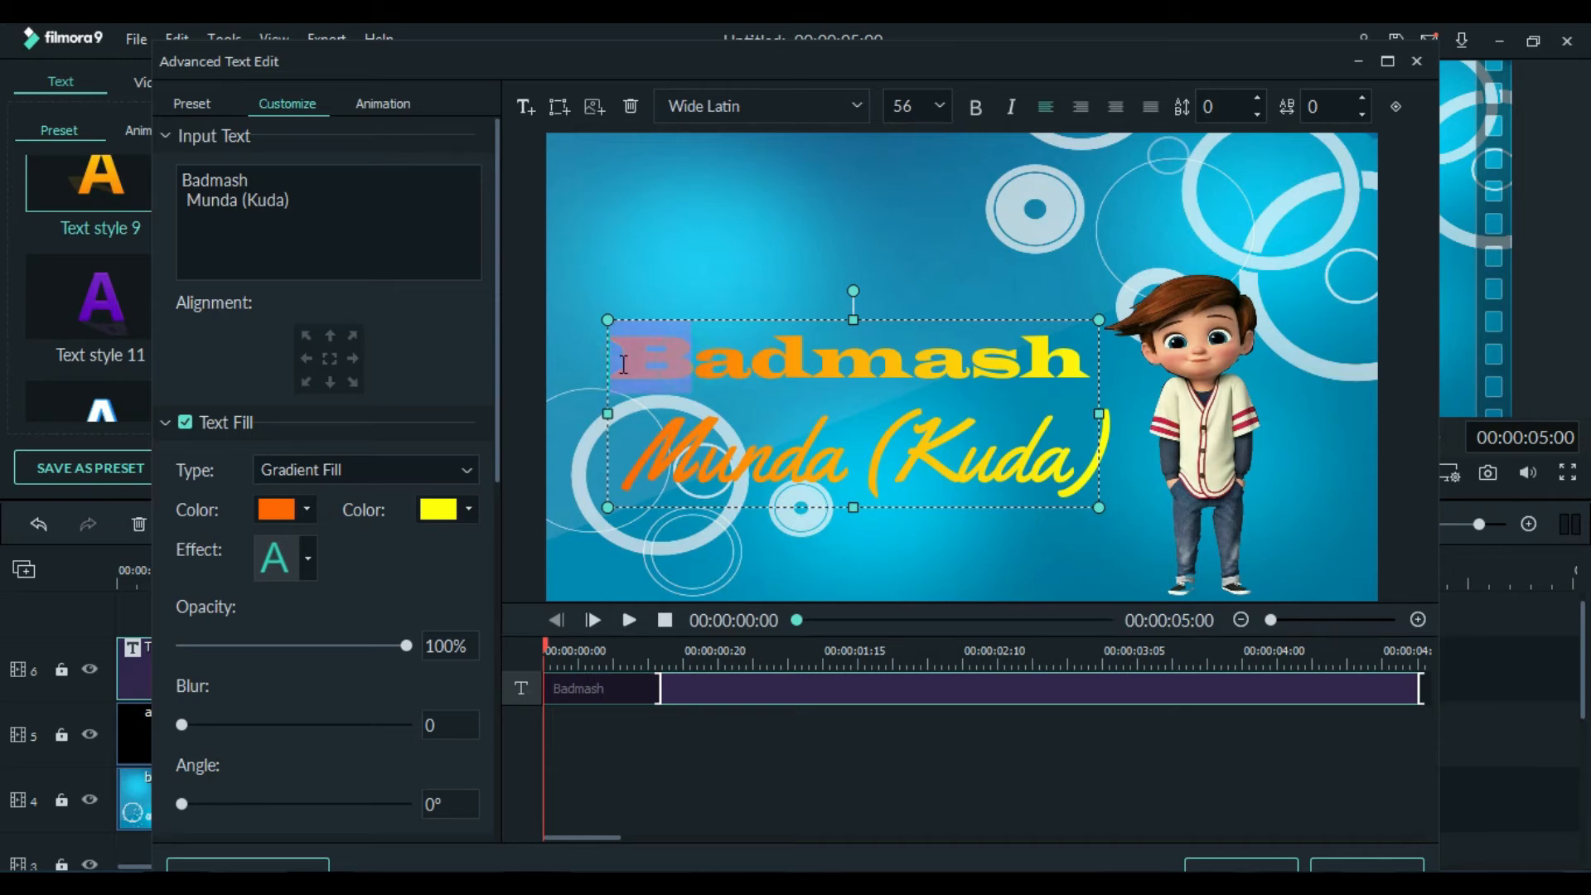
pyautogui.click(305, 511)
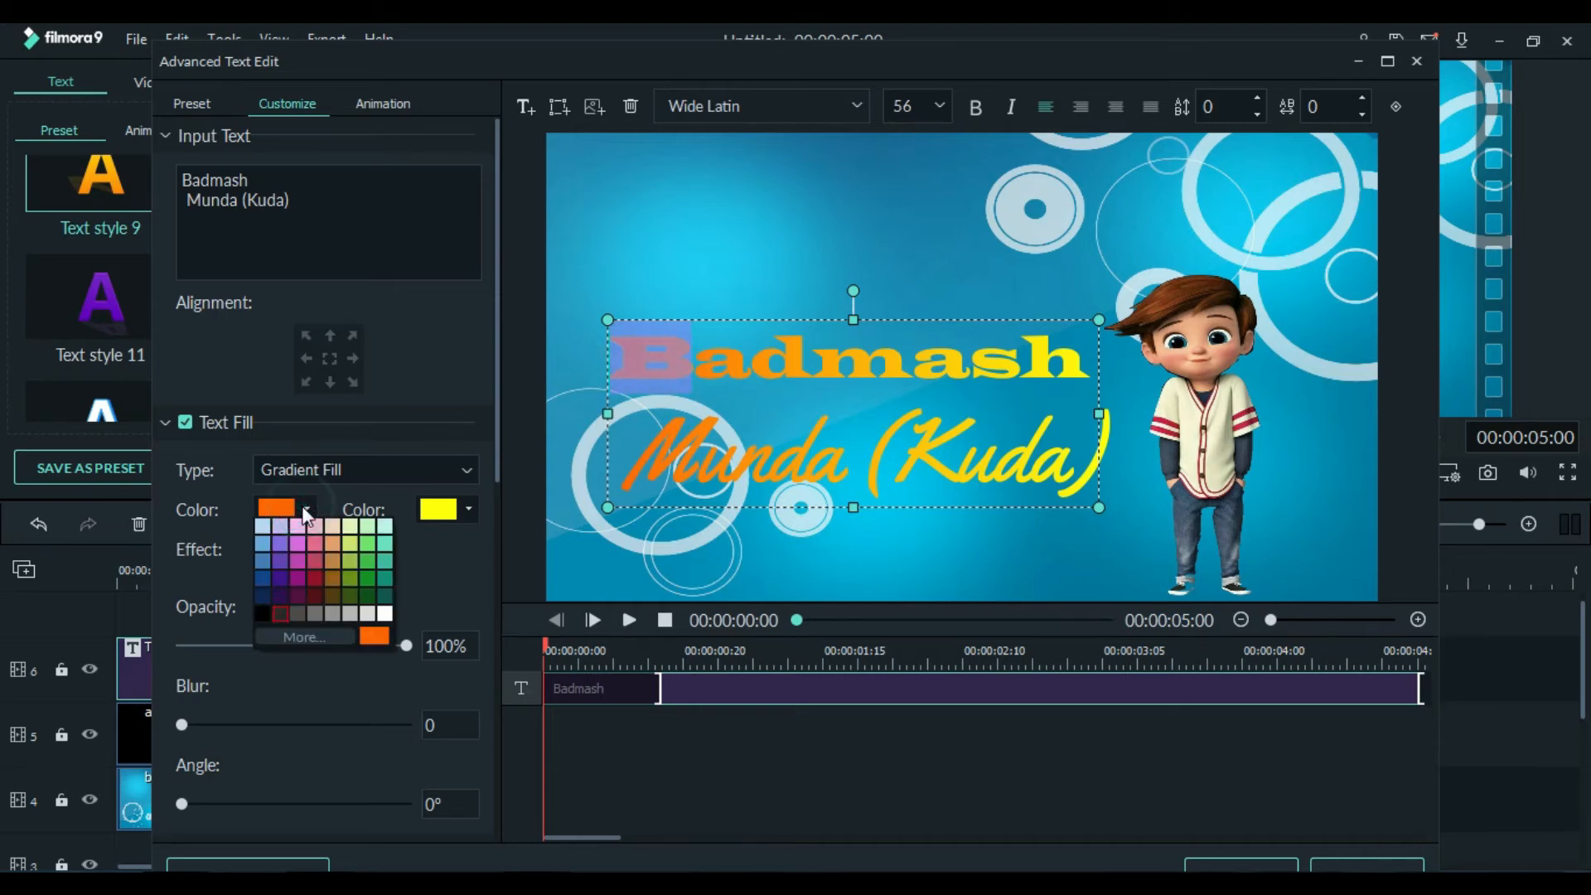
pyautogui.click(313, 577)
pyautogui.click(699, 451)
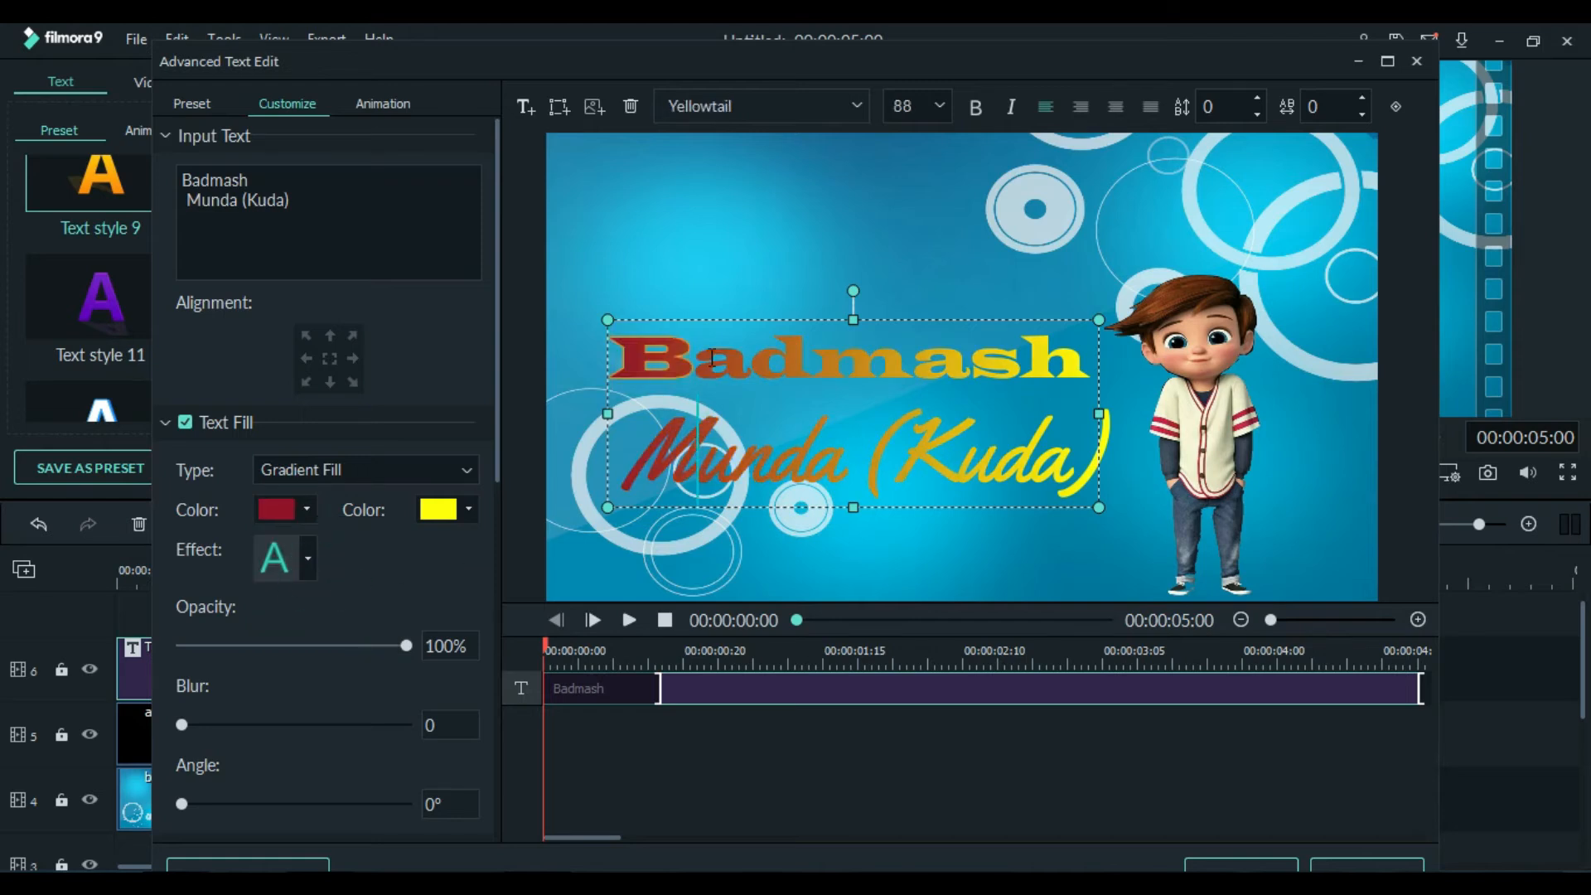
# Switch the title's fill type to Text Fill and color only the letter B of Badmash dark red
pyautogui.click(365, 469)
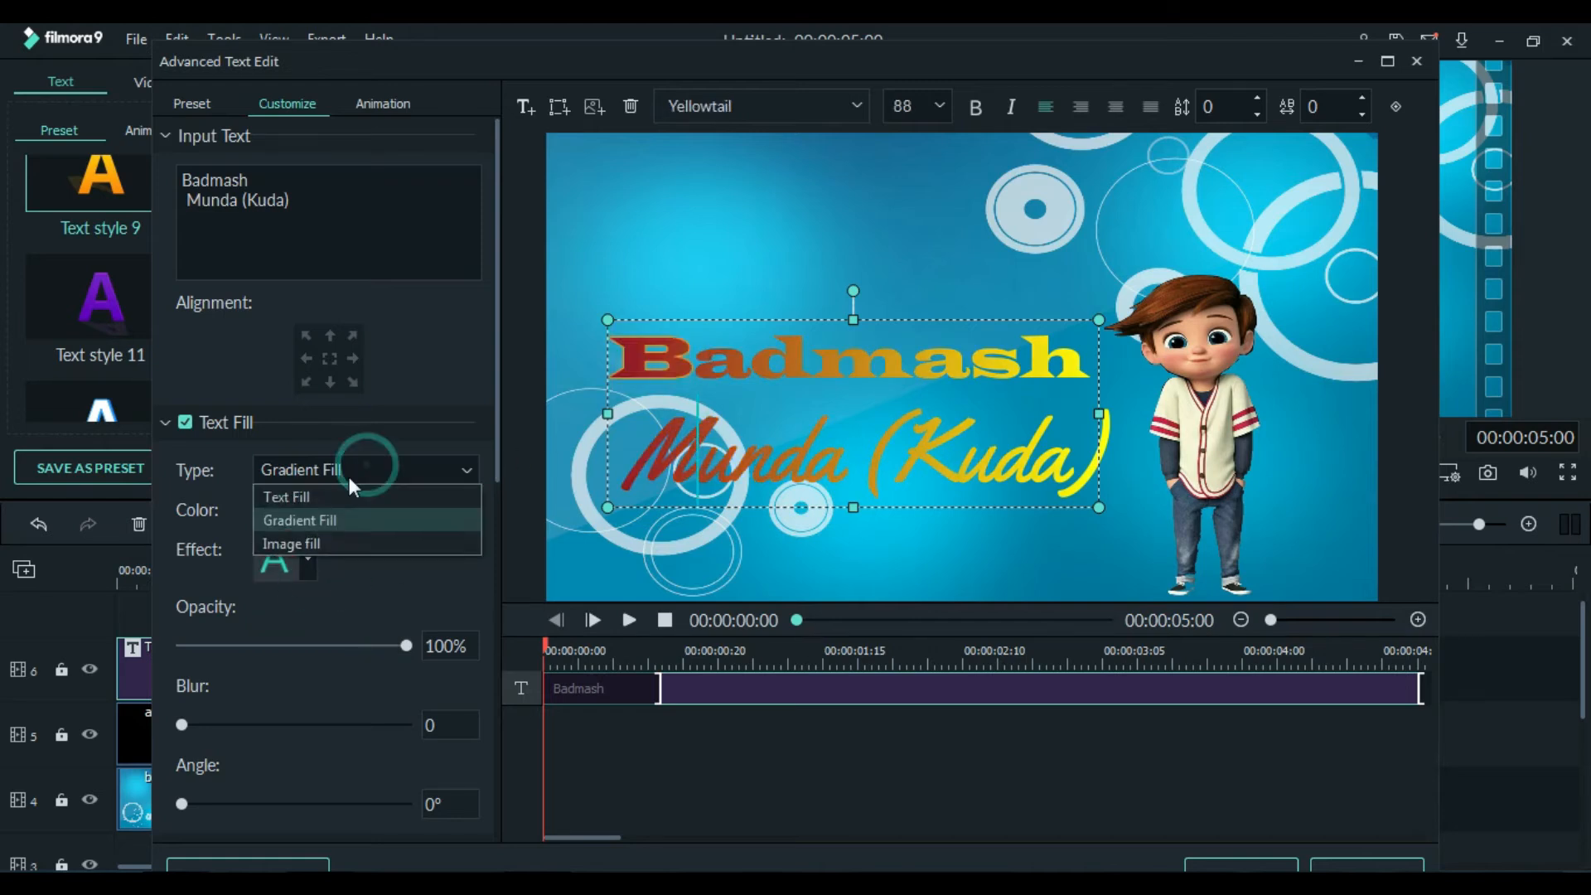
pyautogui.click(330, 496)
pyautogui.click(643, 361)
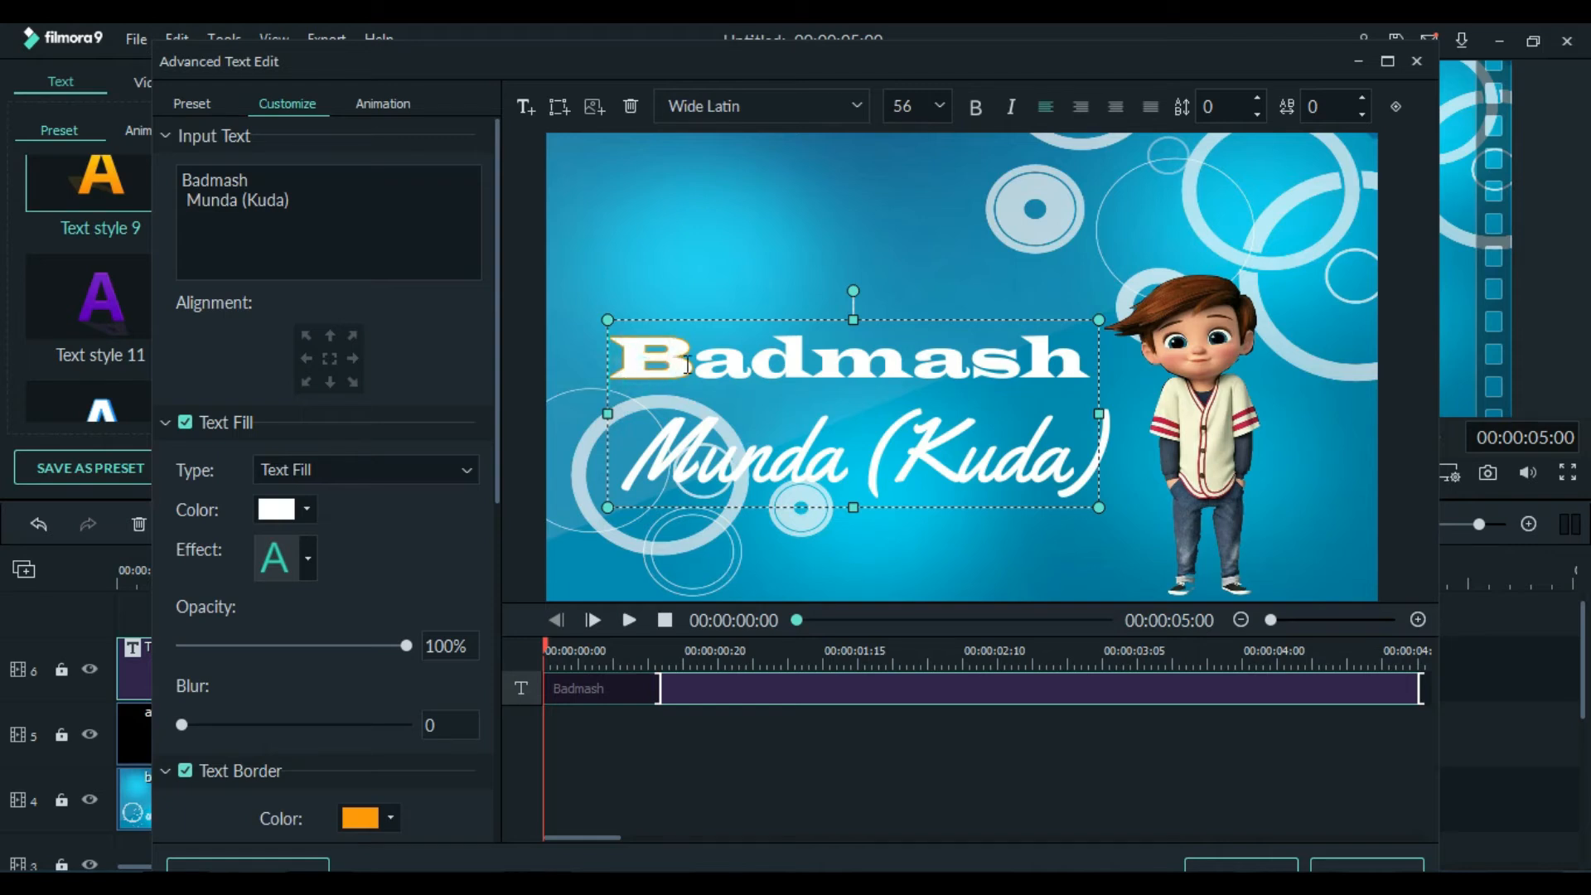
pyautogui.moveTo(710, 363); pyautogui.dragTo(642, 374)
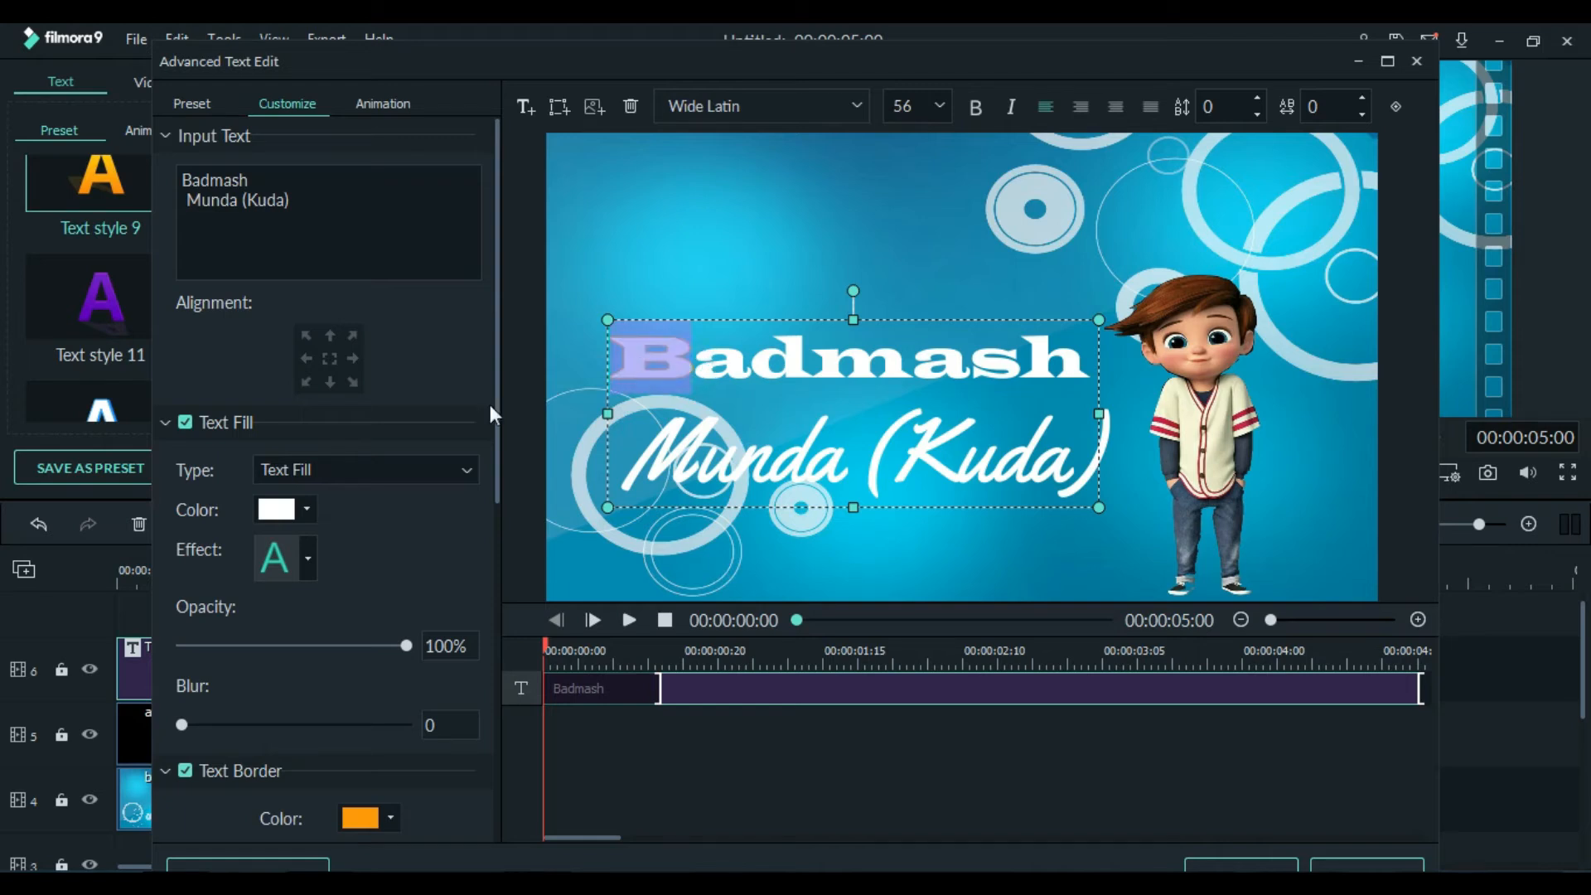
pyautogui.click(306, 509)
pyautogui.click(317, 580)
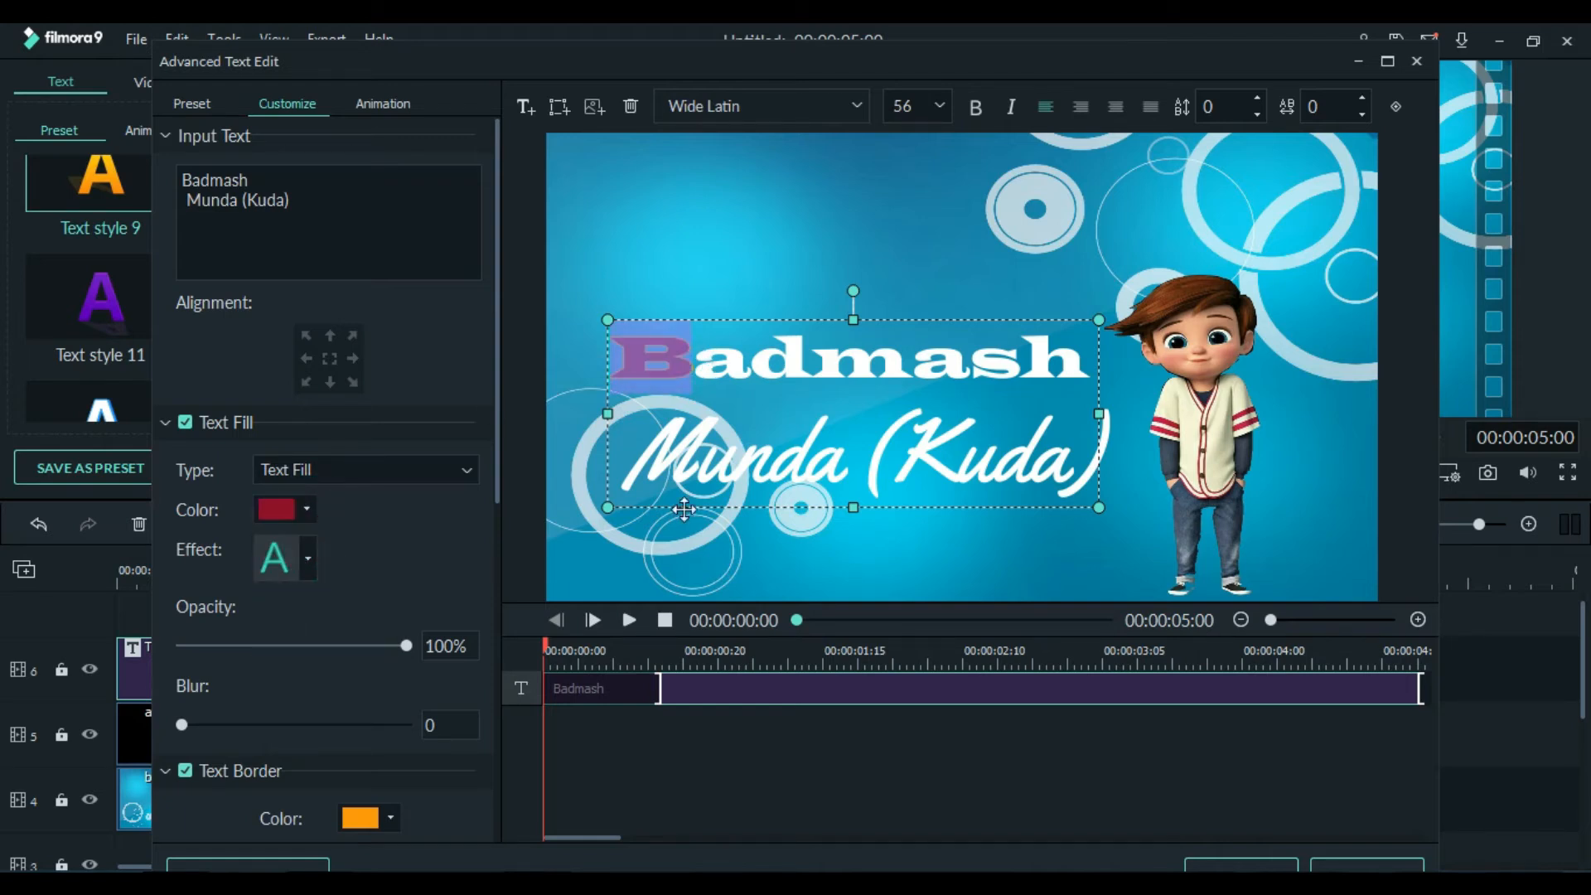
pyautogui.click(812, 369)
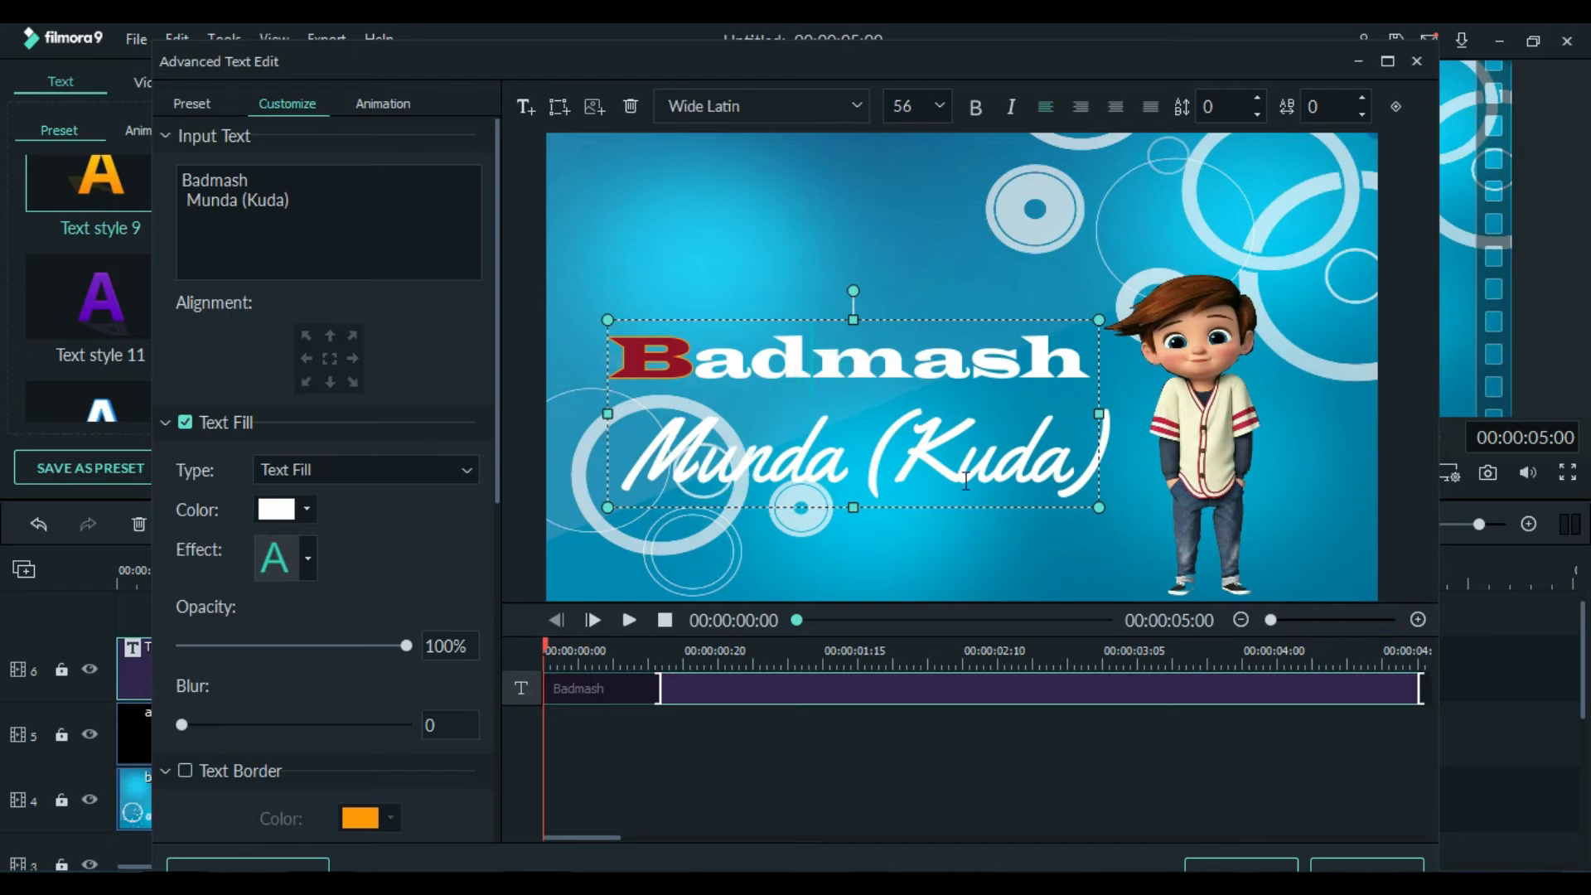
# Color the letter M of Munda dark green
pyautogui.moveTo(652, 475); pyautogui.dragTo(706, 469)
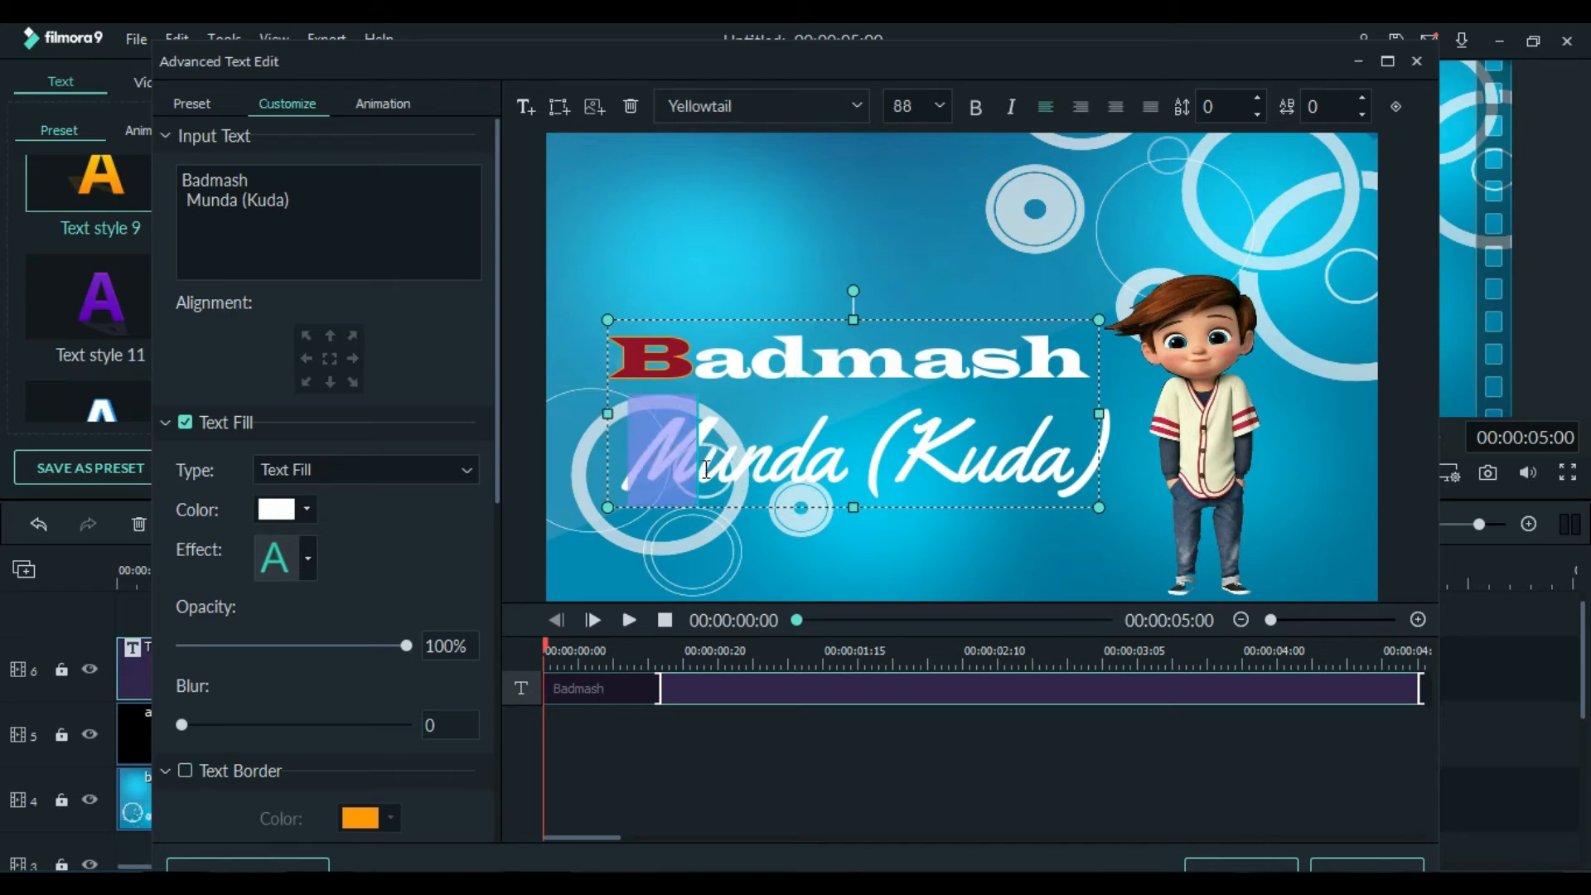
pyautogui.click(307, 510)
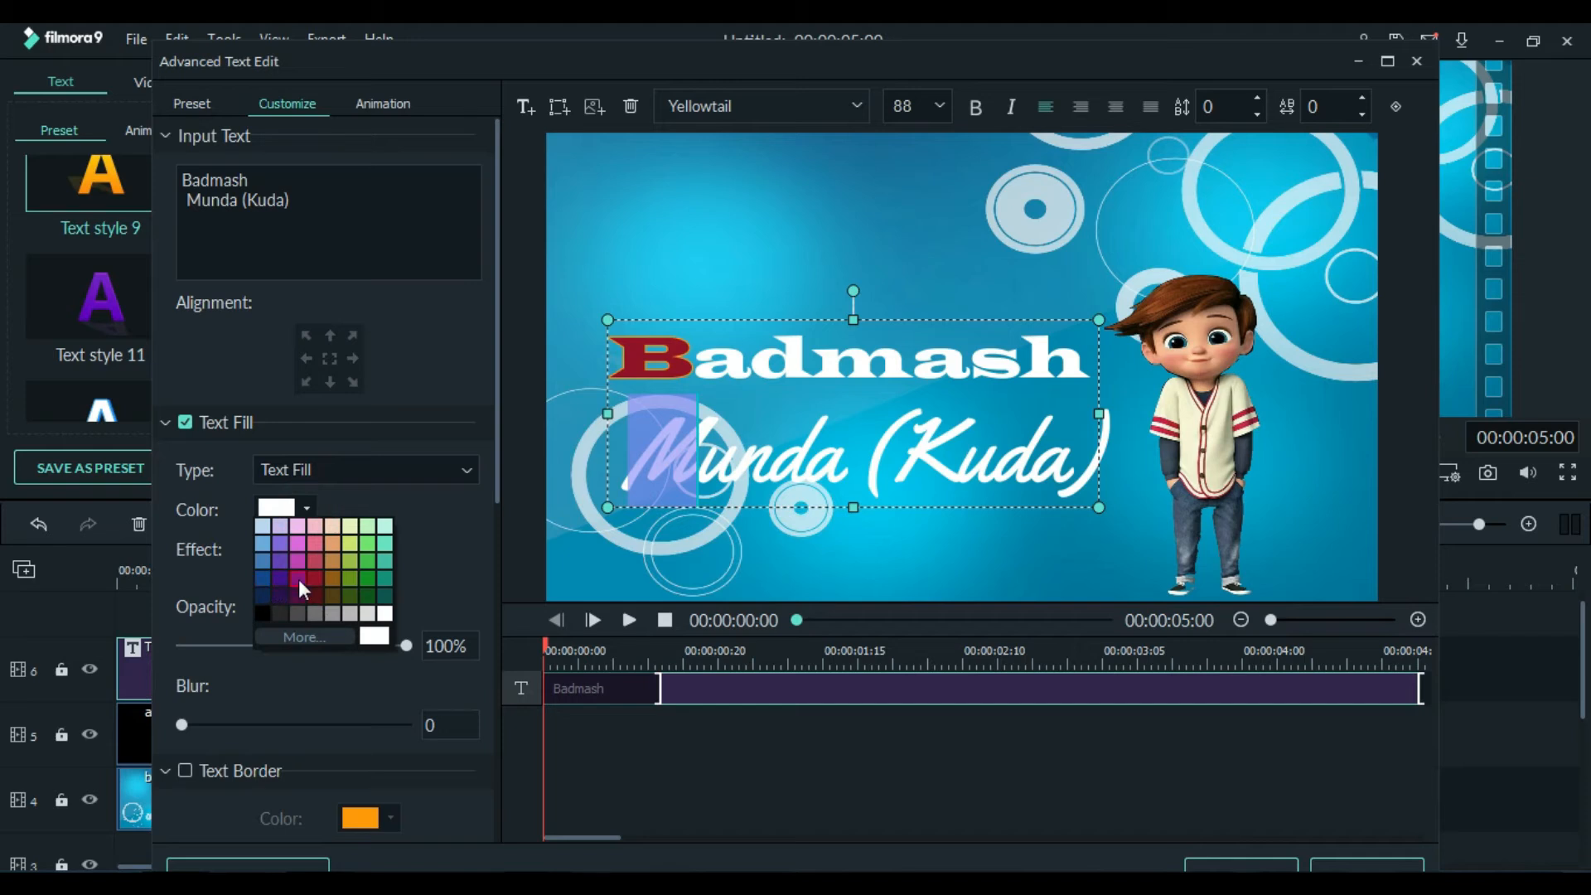
pyautogui.click(367, 597)
pyautogui.click(818, 501)
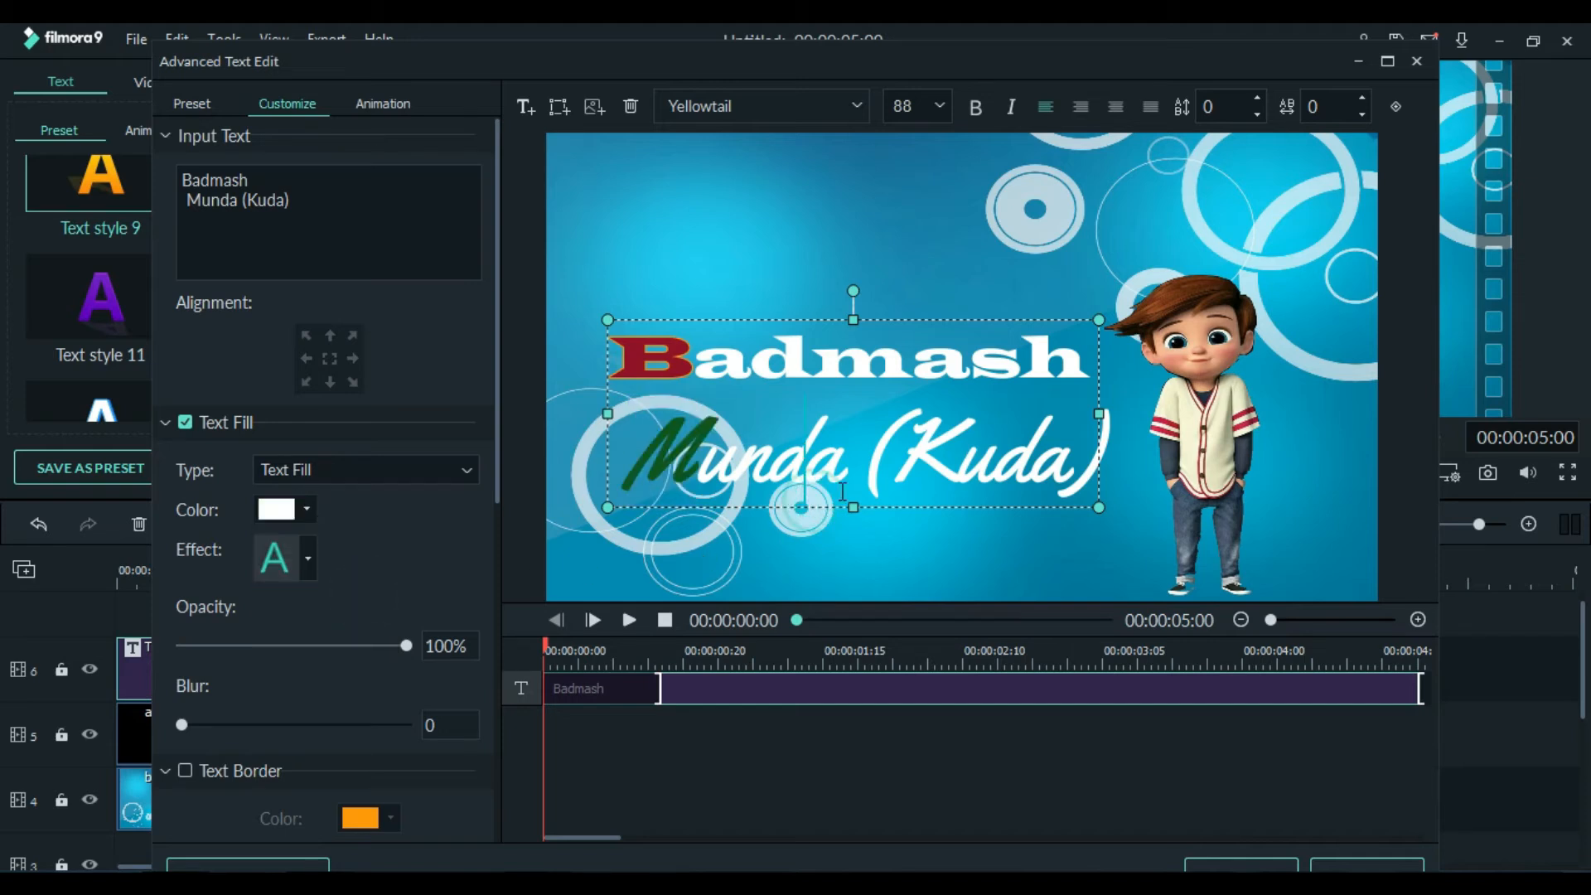
# Color the letter K of Kuda dark teal and save the title edits
pyautogui.moveTo(894, 461); pyautogui.dragTo(958, 461)
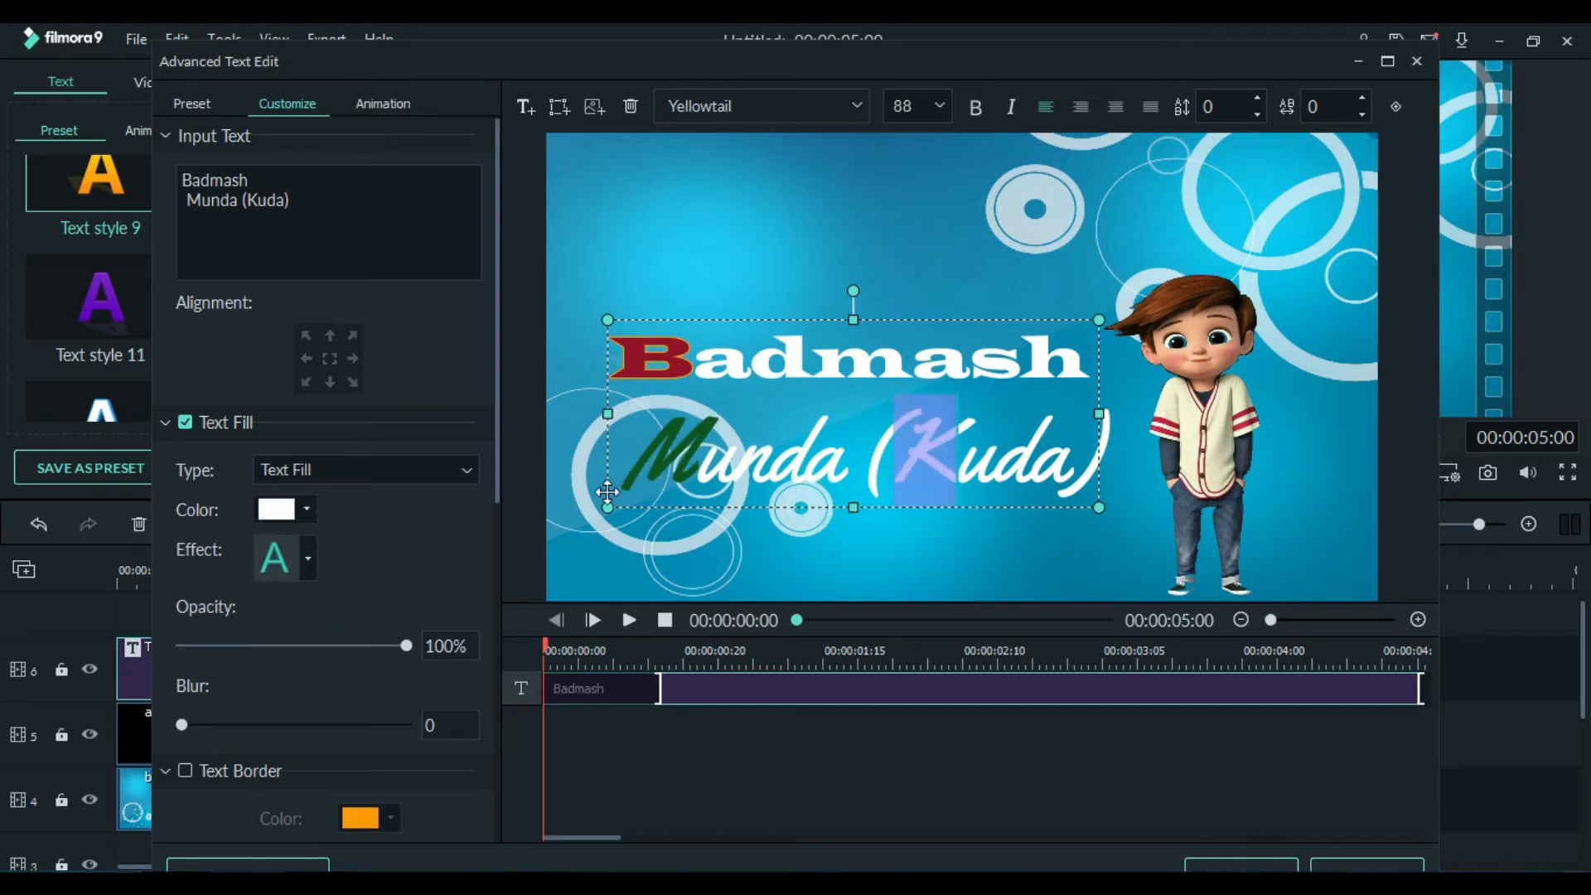
pyautogui.click(308, 507)
pyautogui.click(380, 596)
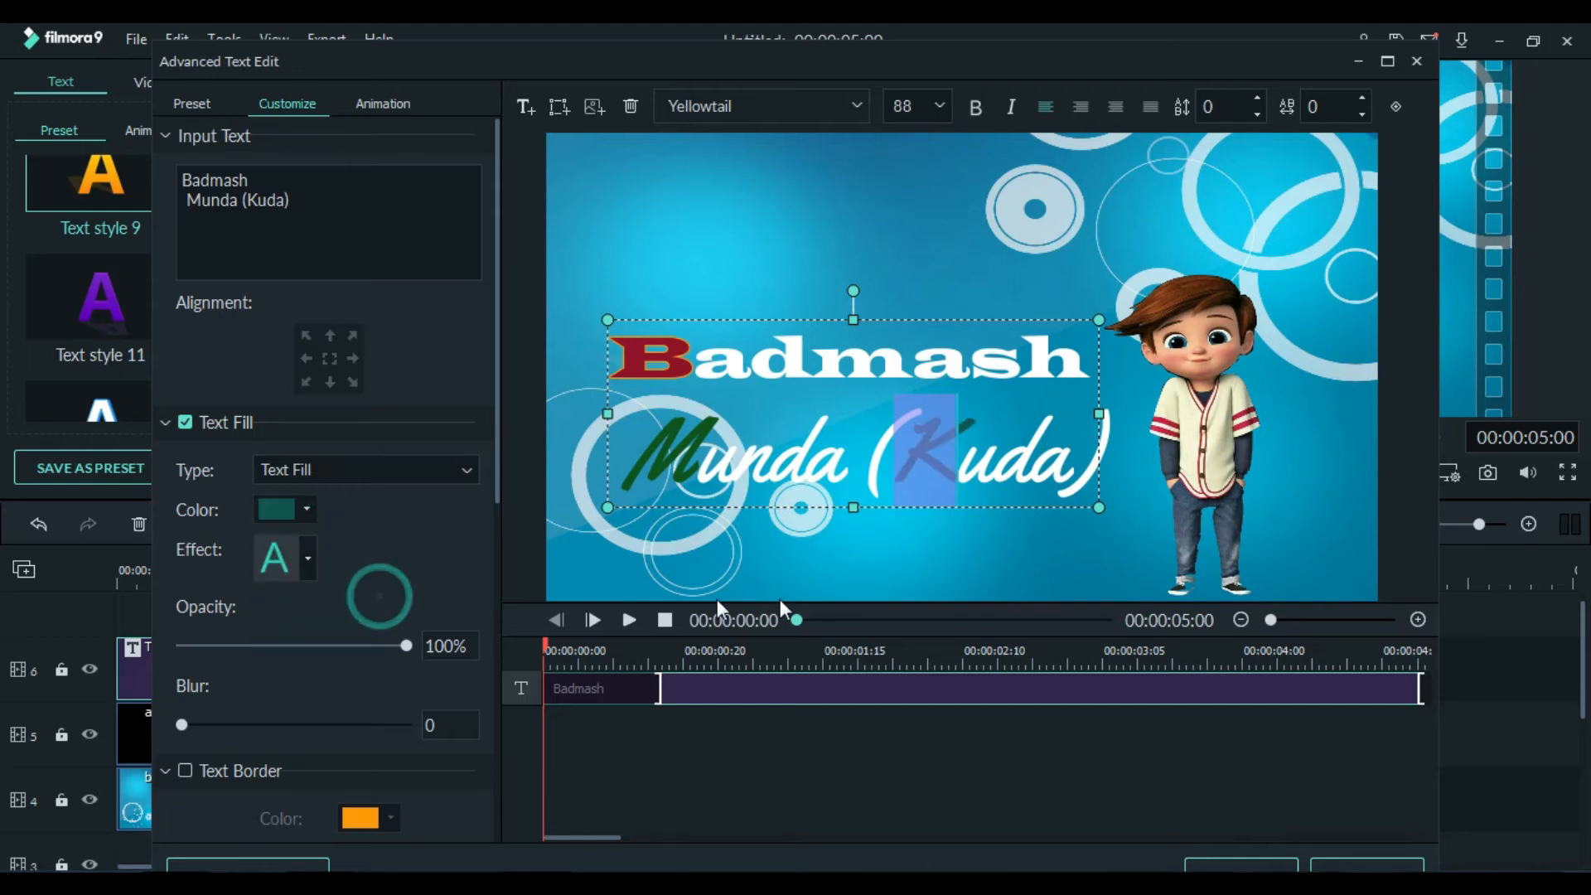
pyautogui.click(866, 554)
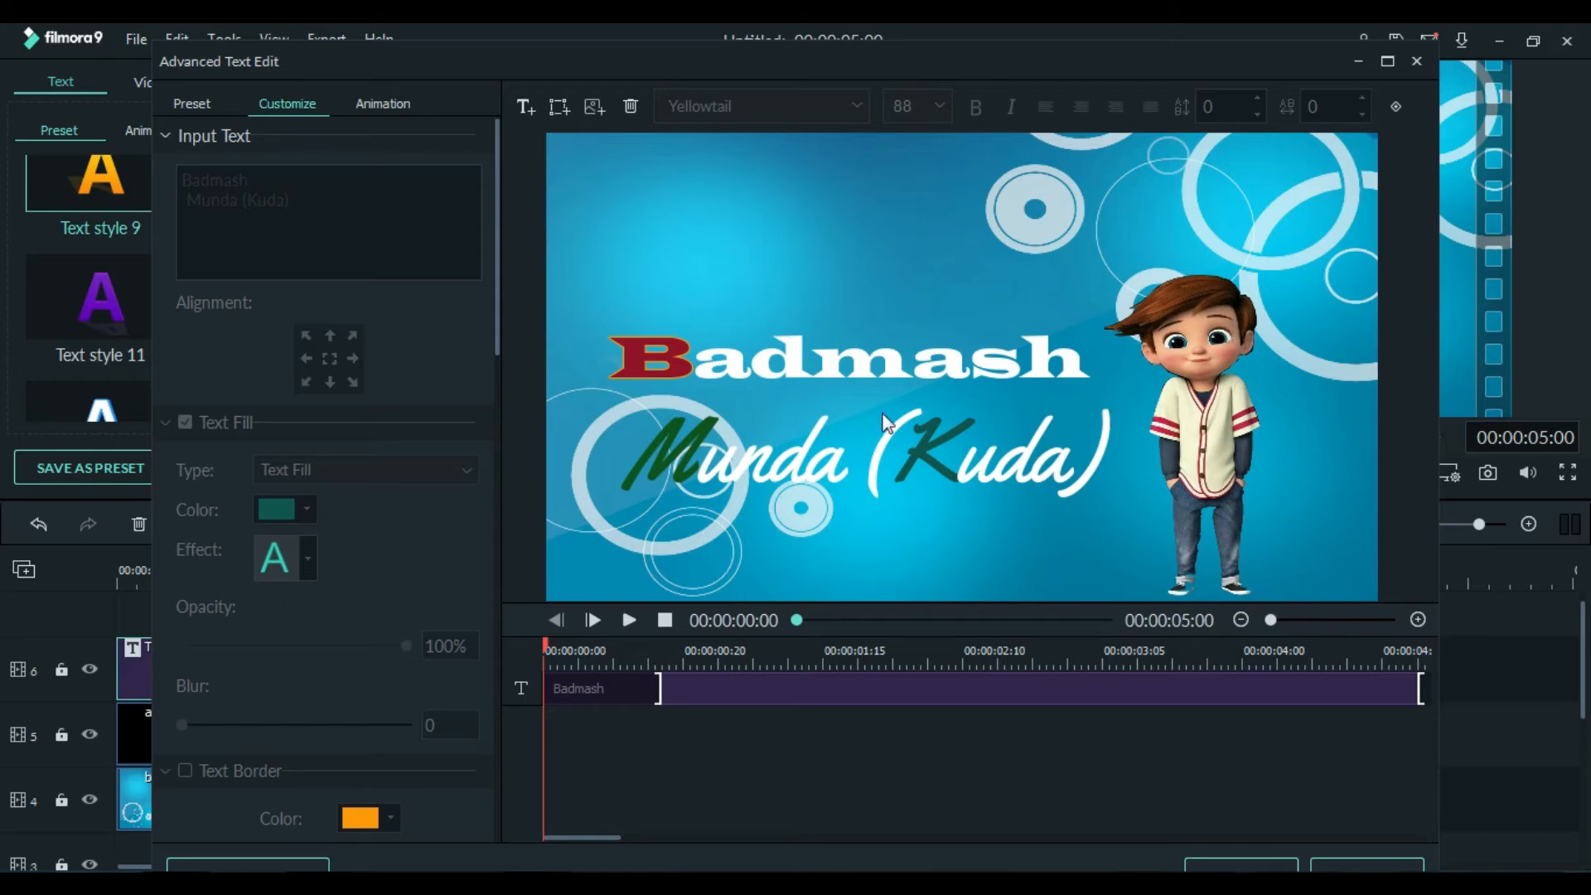
pyautogui.click(1249, 862)
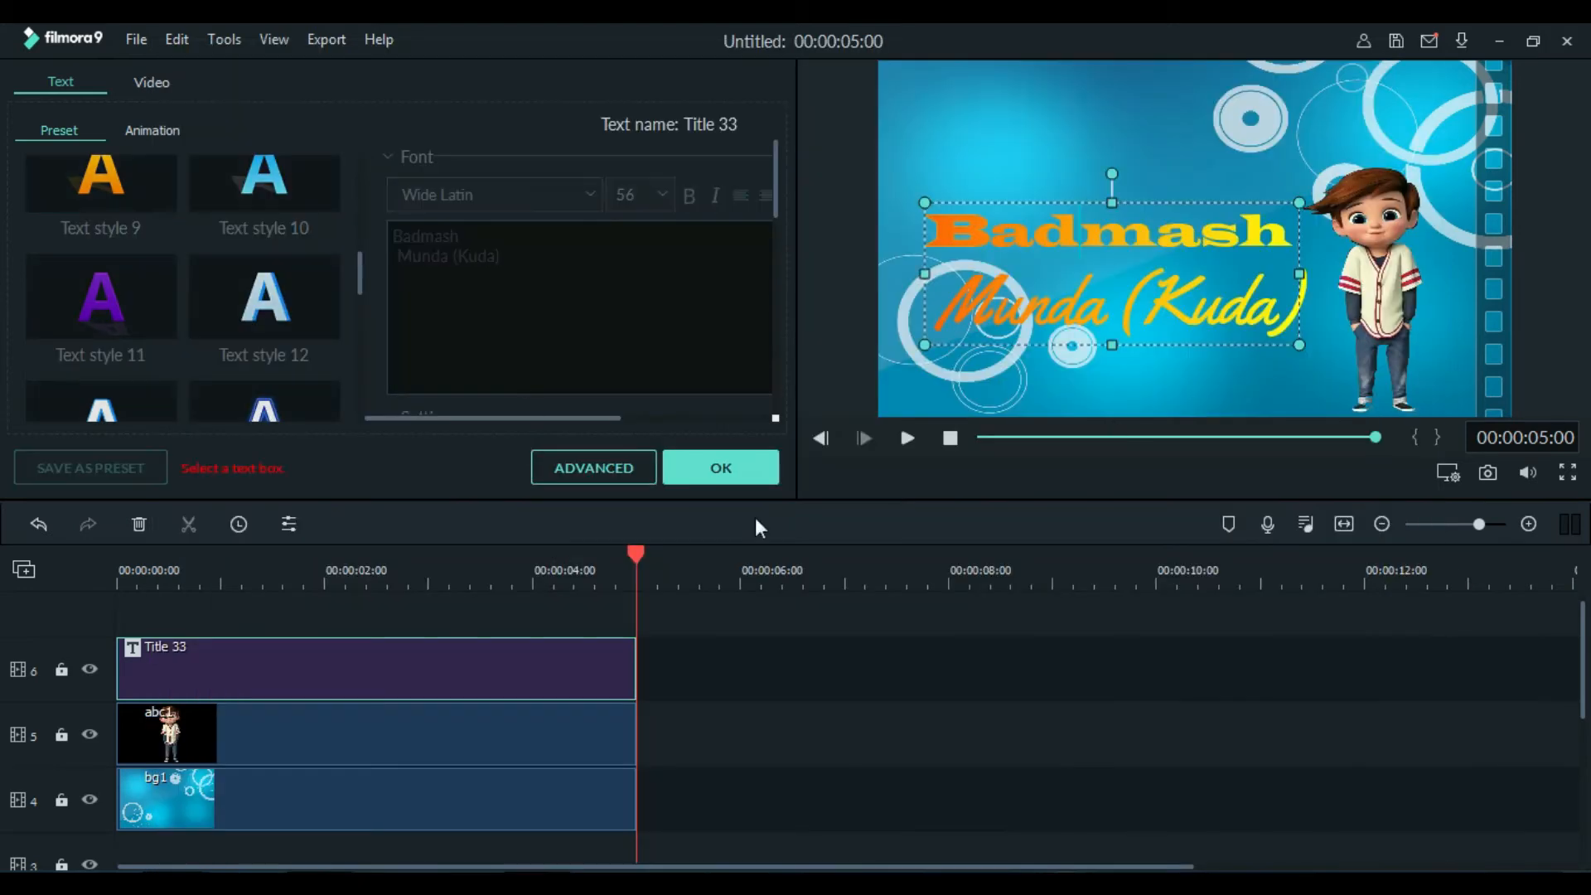
pyautogui.click(734, 466)
# Apply the second of the two clockwise rotate-to-zoom motions to the boy image abc1
pyautogui.doubleClick(1392, 299)
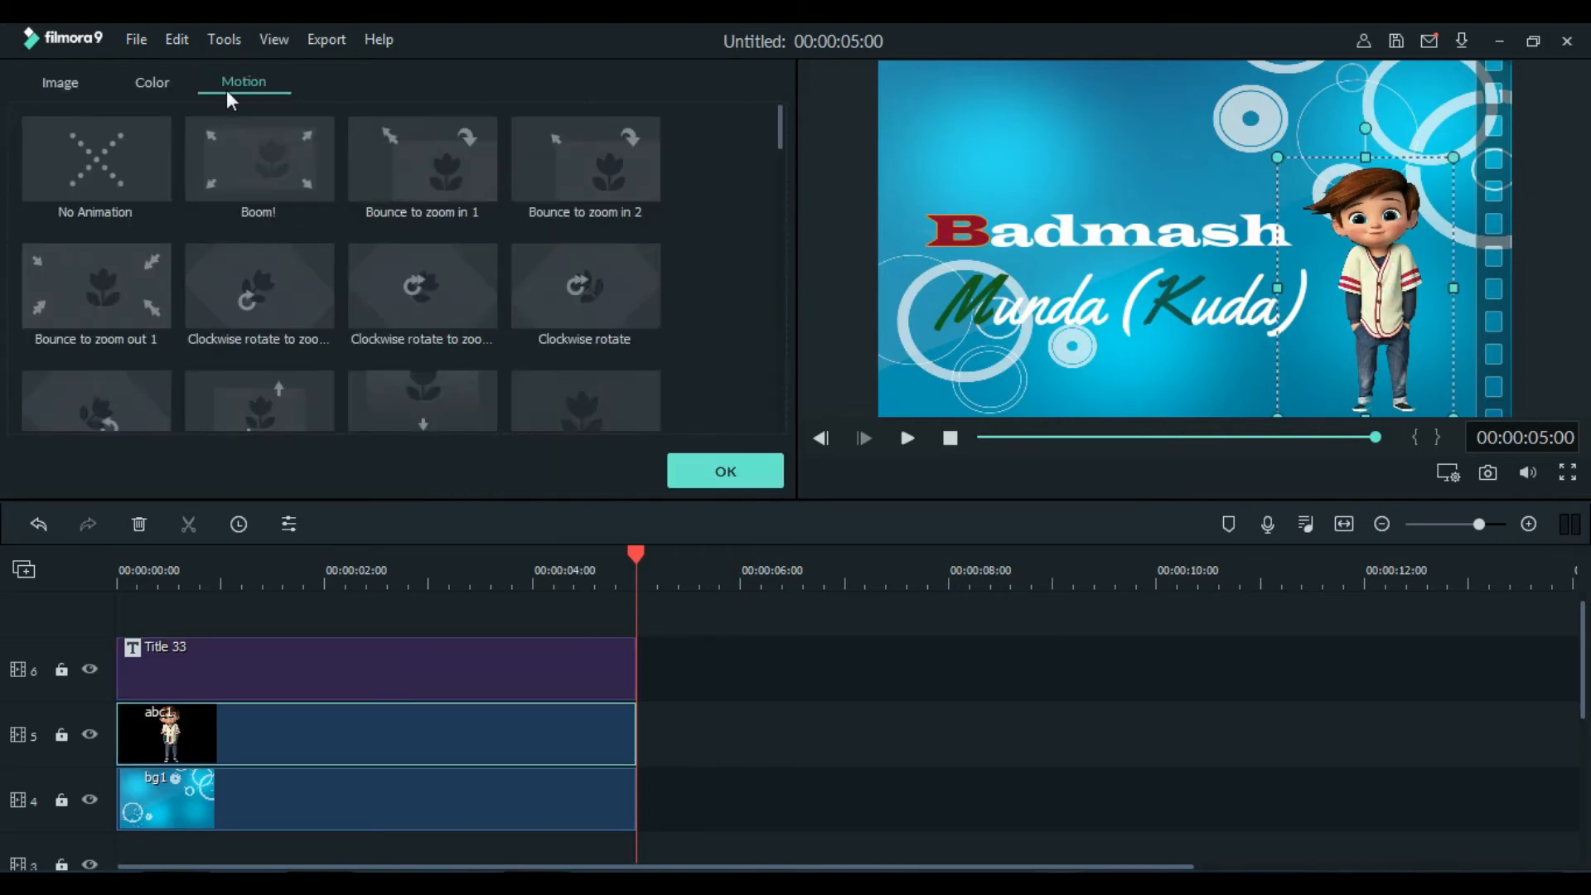
pyautogui.click(451, 283)
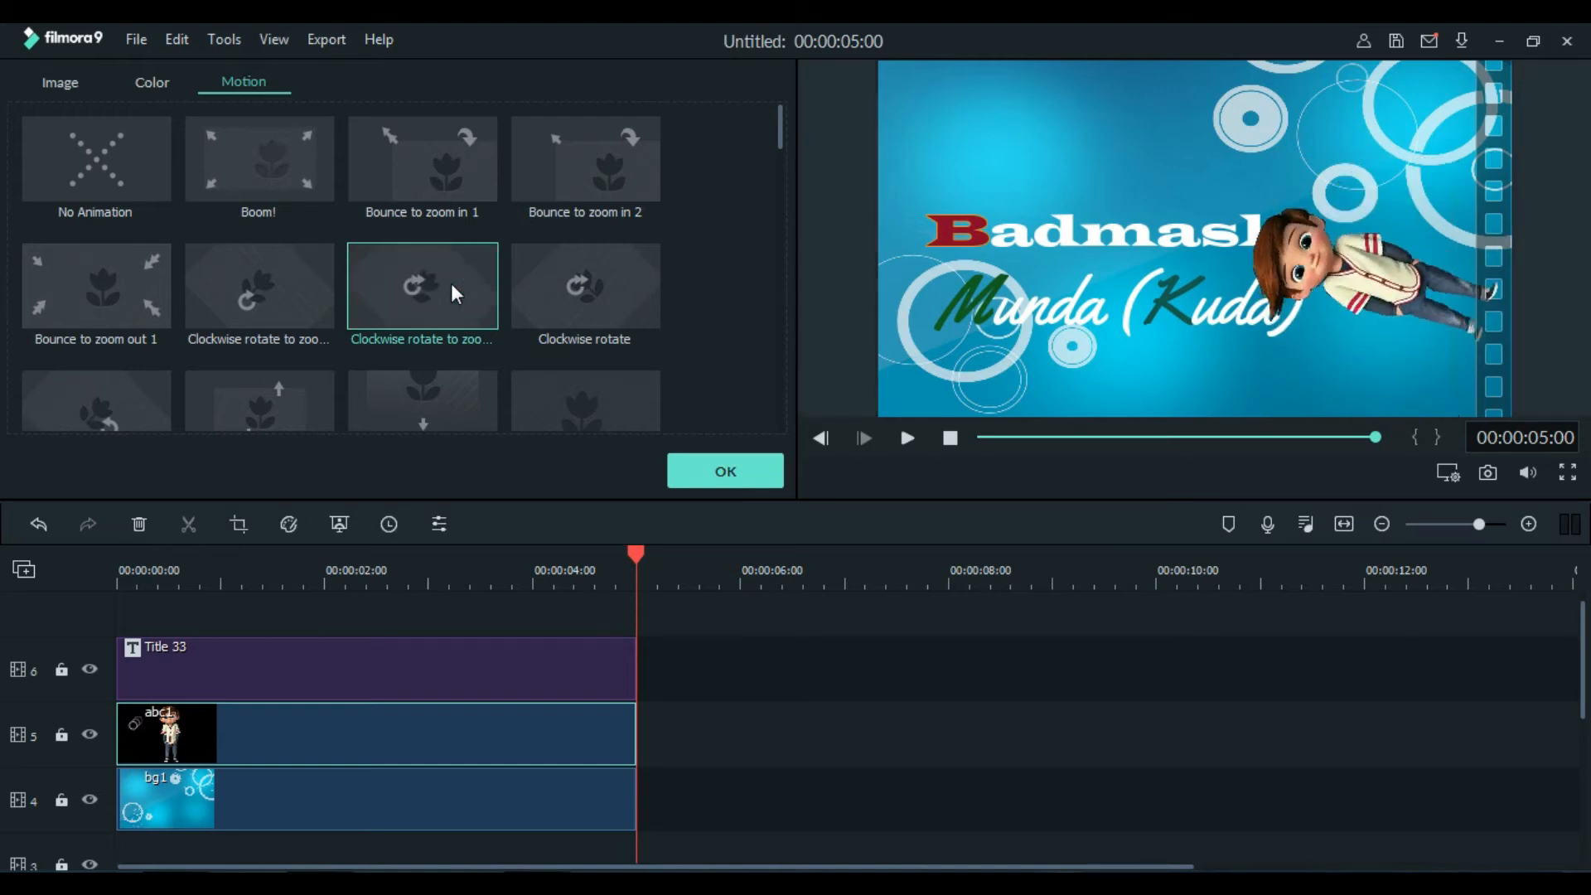
# Apply the Bounce to zoom in 2 animation to the Badmash Munda (Kuda) title and confirm it
pyautogui.click(1059, 238)
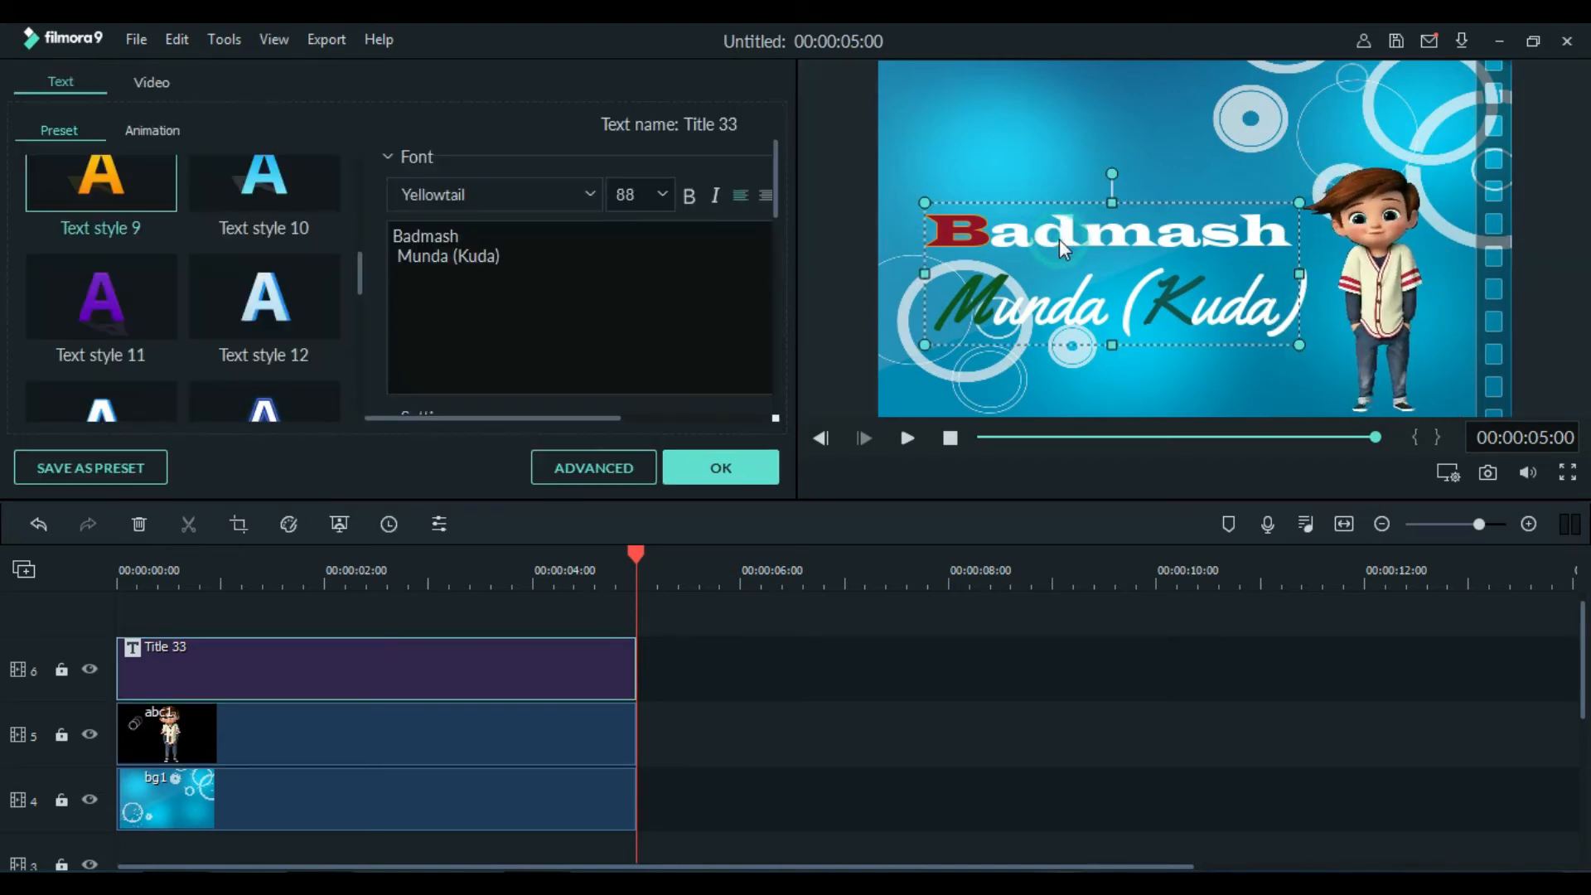
pyautogui.click(161, 132)
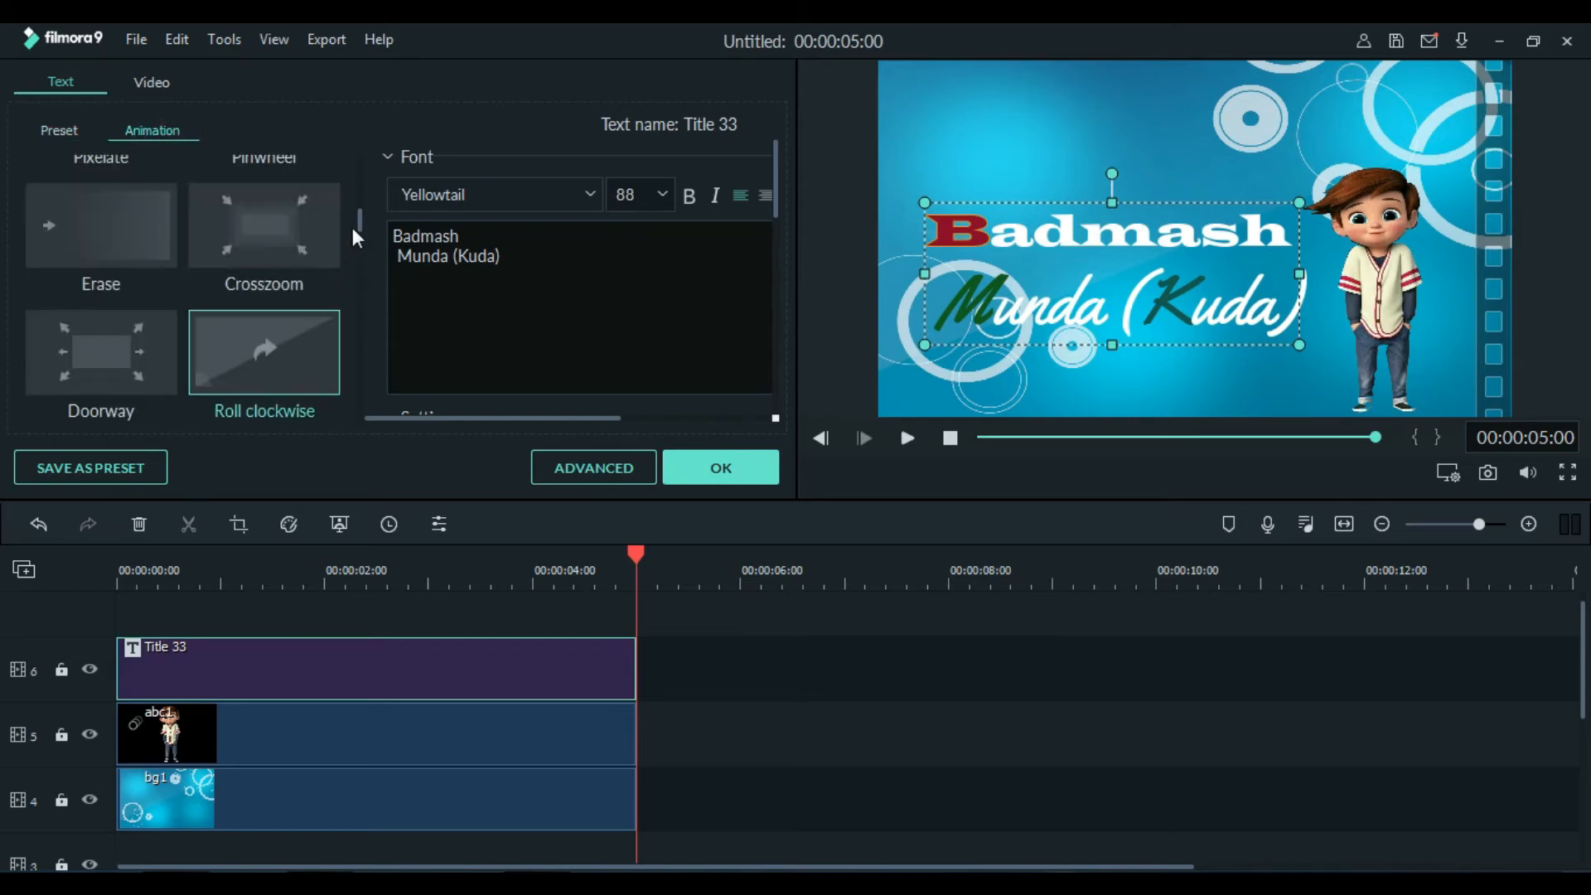
pyautogui.moveTo(356, 226); pyautogui.dragTo(361, 252)
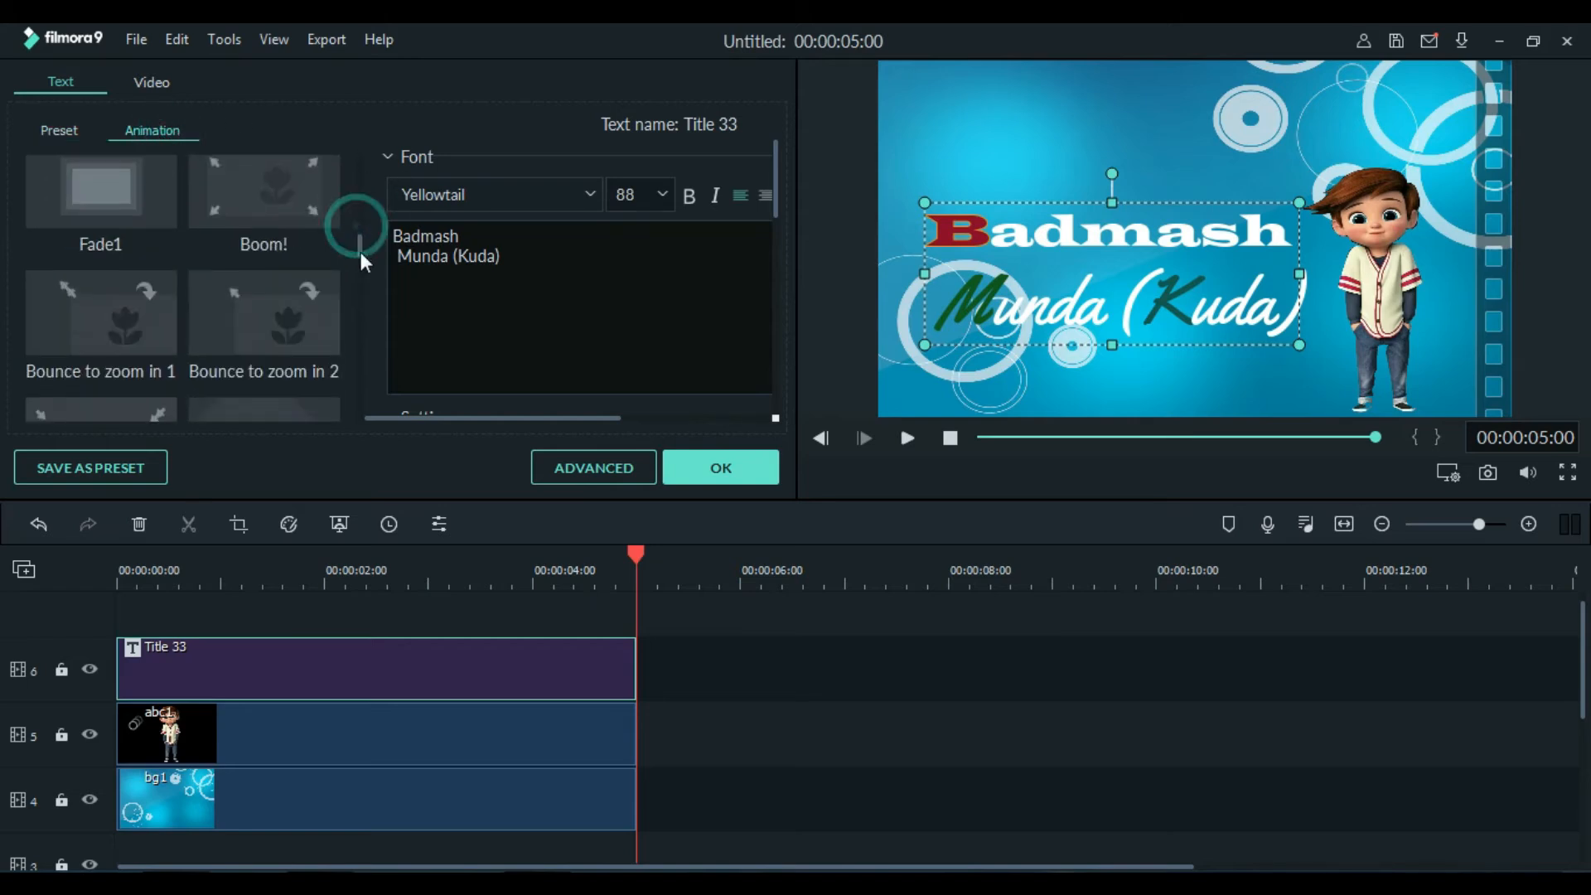
pyautogui.click(274, 319)
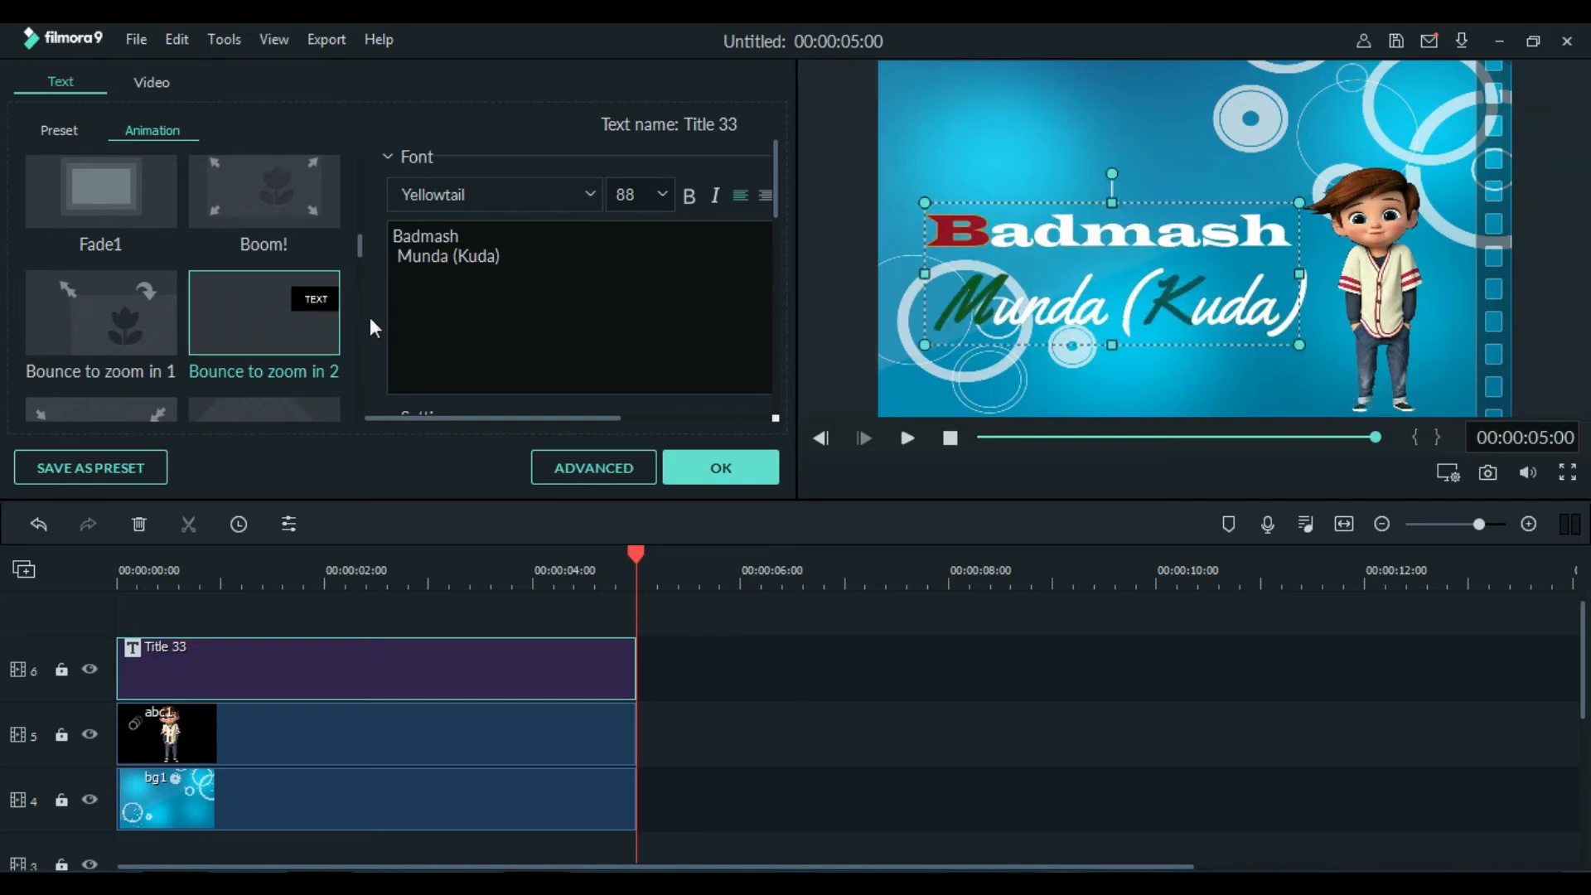
pyautogui.click(717, 457)
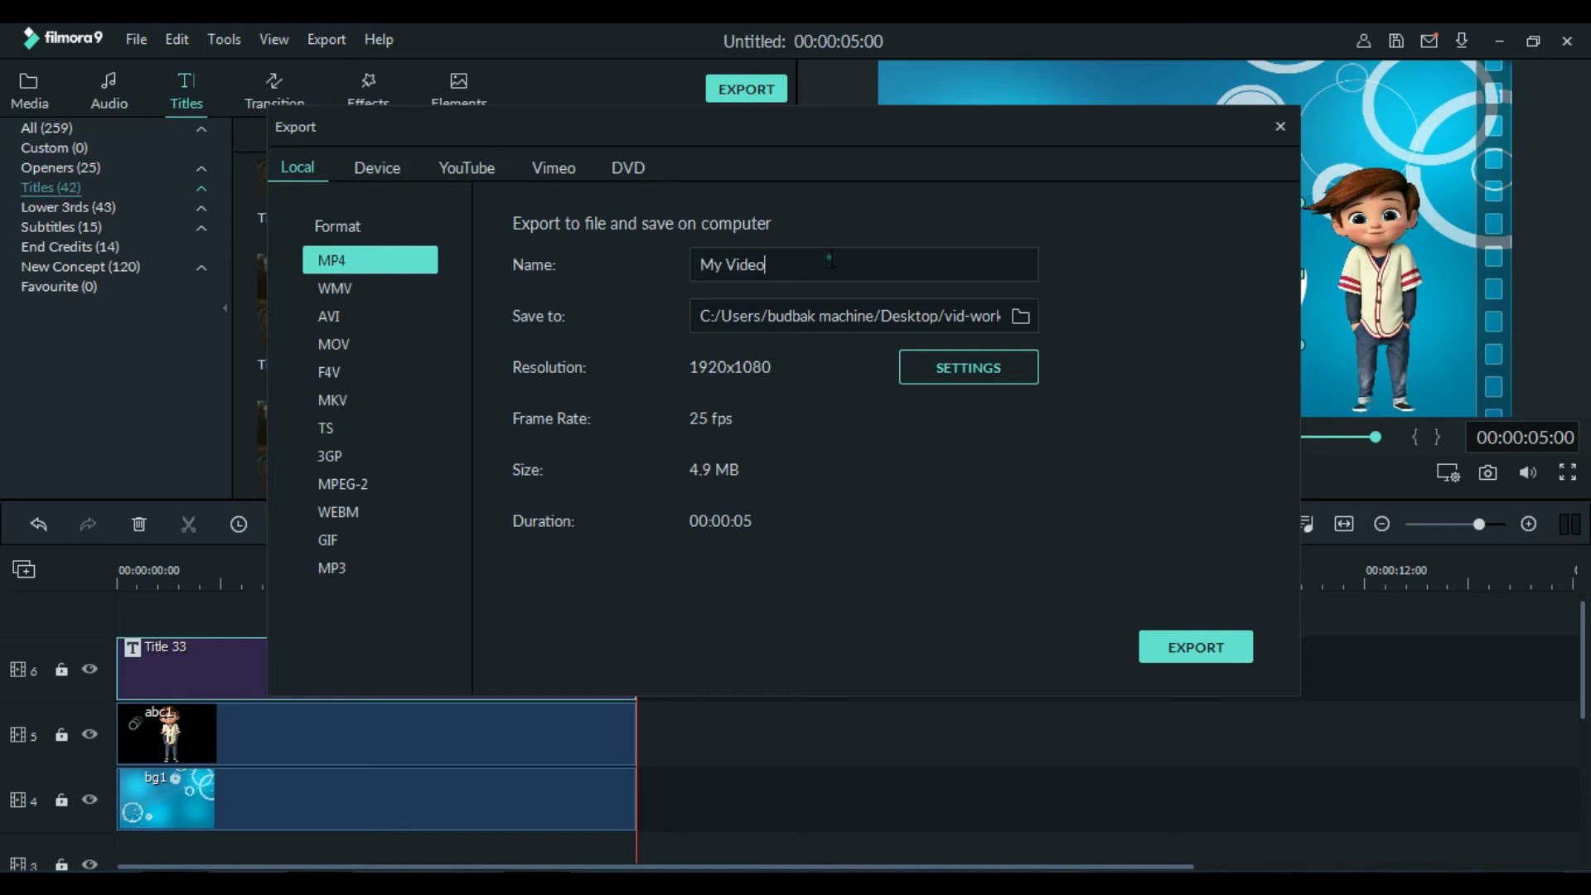
# Export the project as a local MP4 file named bm1
pyautogui.click(831, 258)
pyautogui.write('bm1')
pyautogui.click(1182, 642)
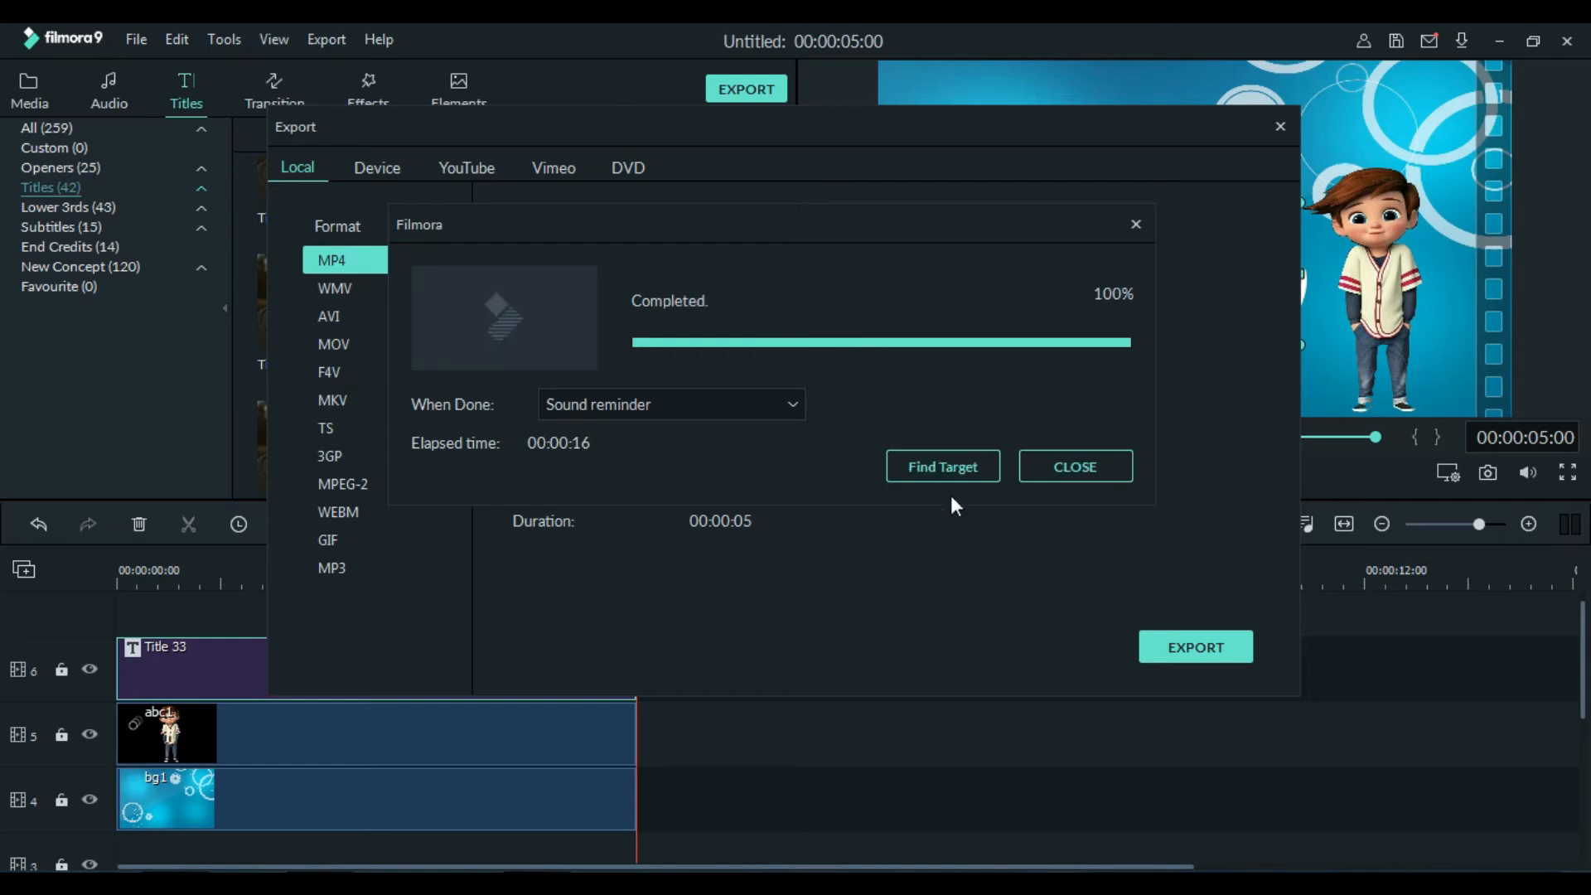
# Locate and play the exported bm1 video, then return to the editor and close the export dialog
pyautogui.click(947, 467)
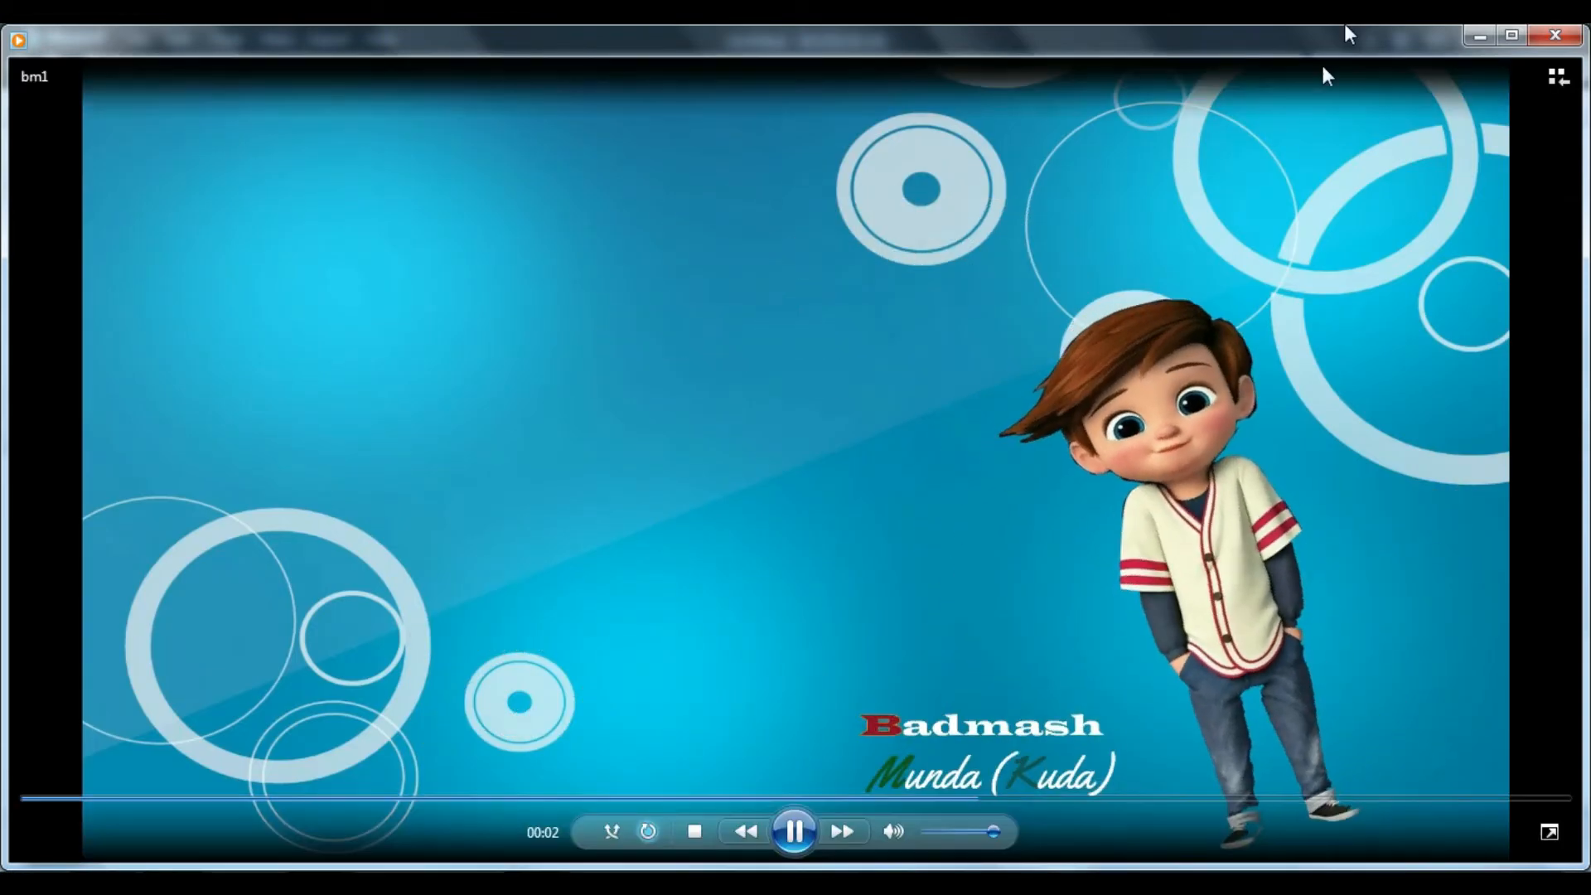
pyautogui.click(1480, 39)
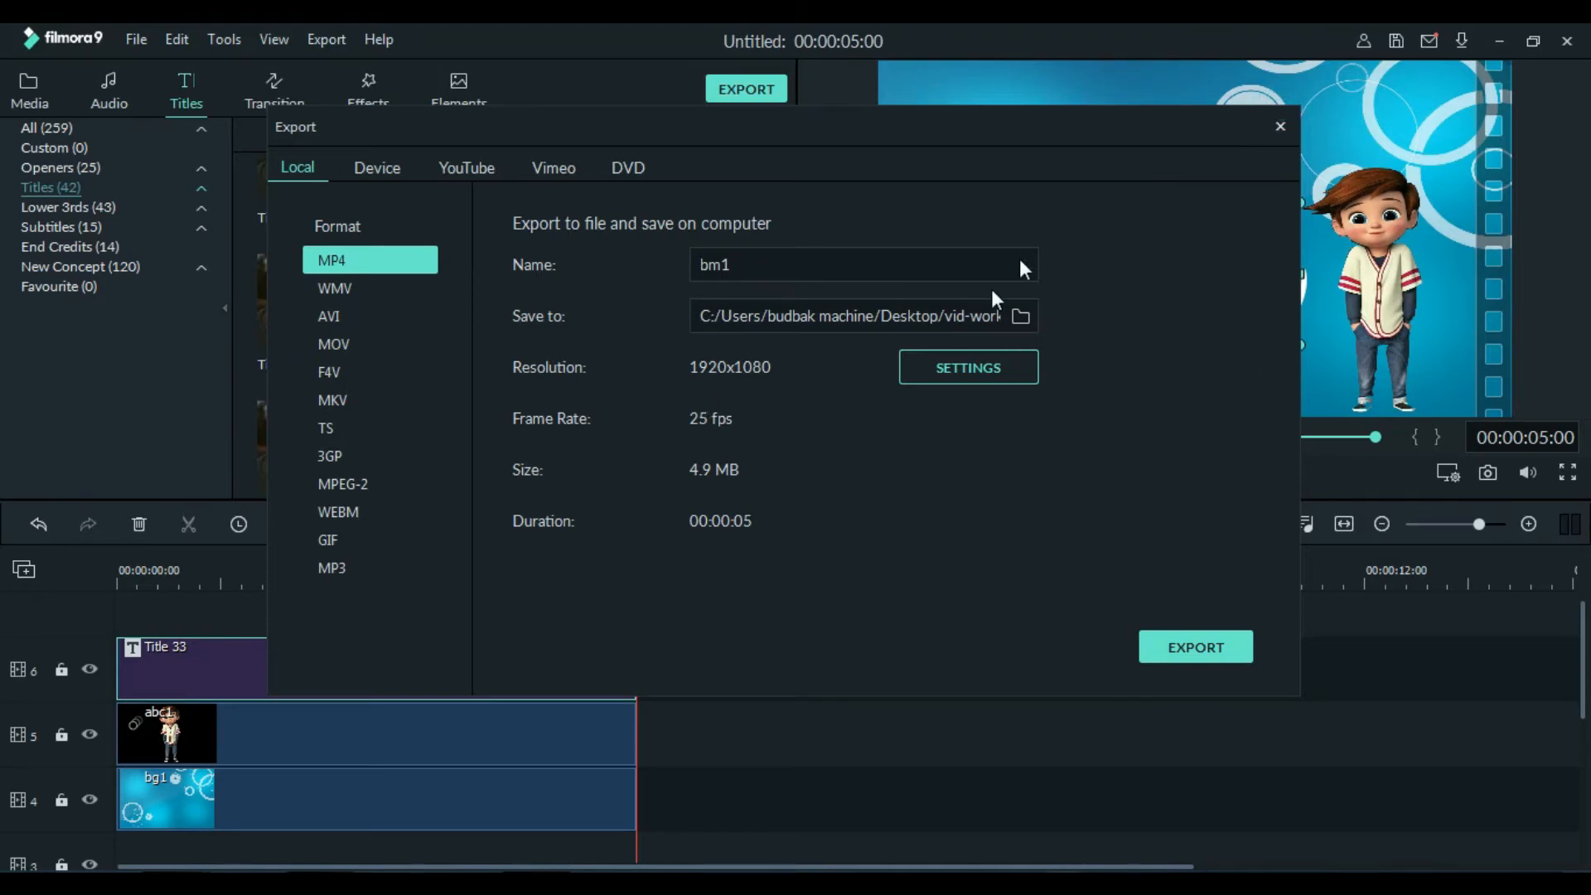
pyautogui.click(1280, 126)
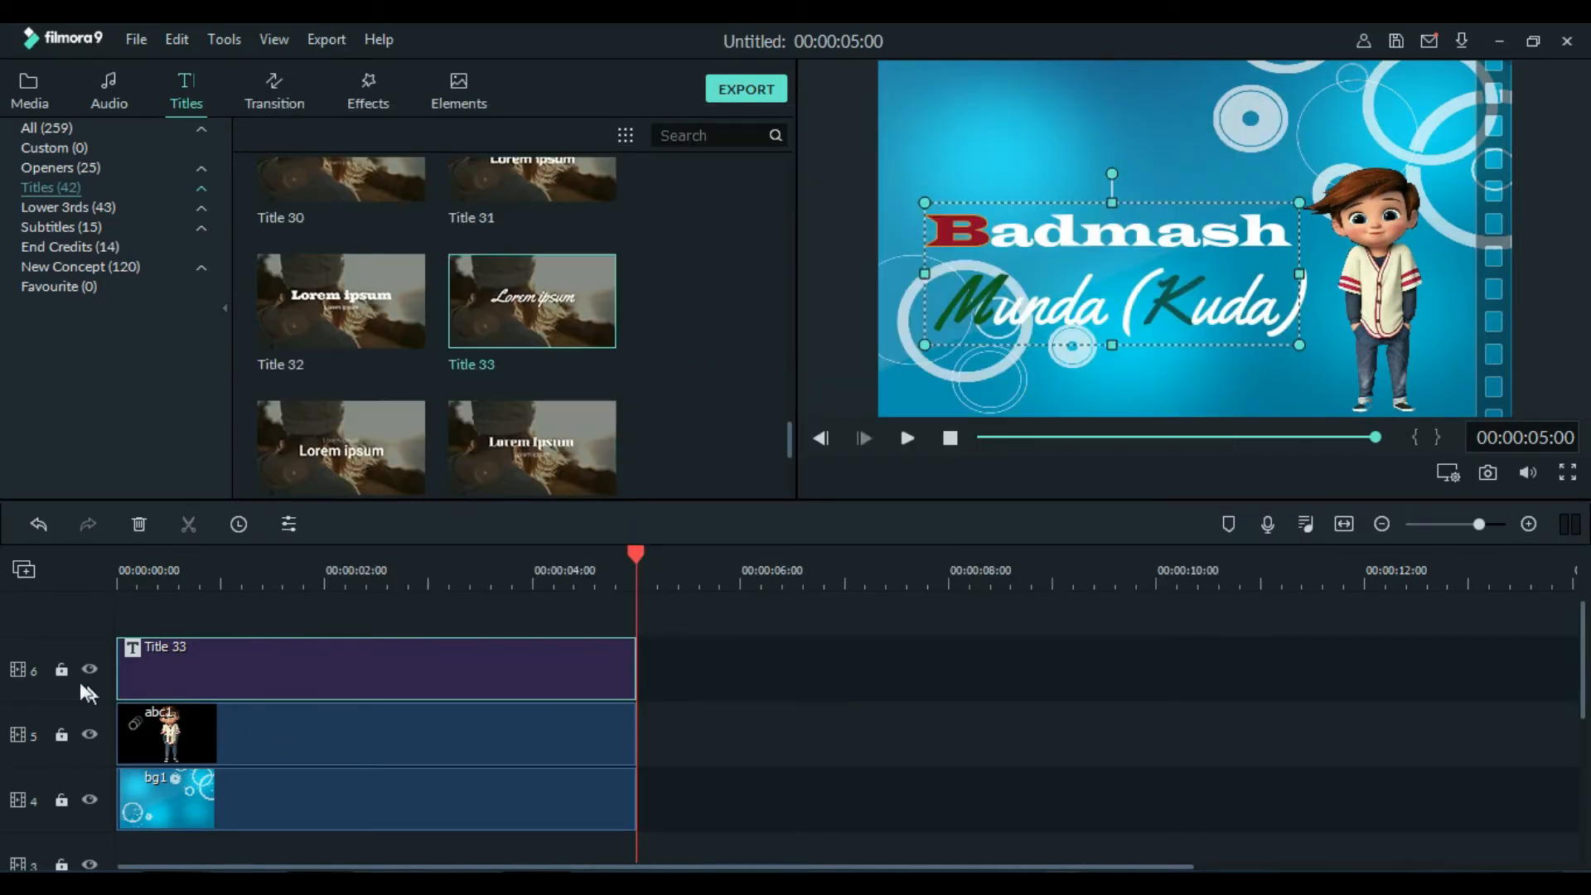
# Lock tracks 6 and 5 and replace the bg1 background at the start of track 4 with bg3
pyautogui.click(62, 669)
pyautogui.click(63, 734)
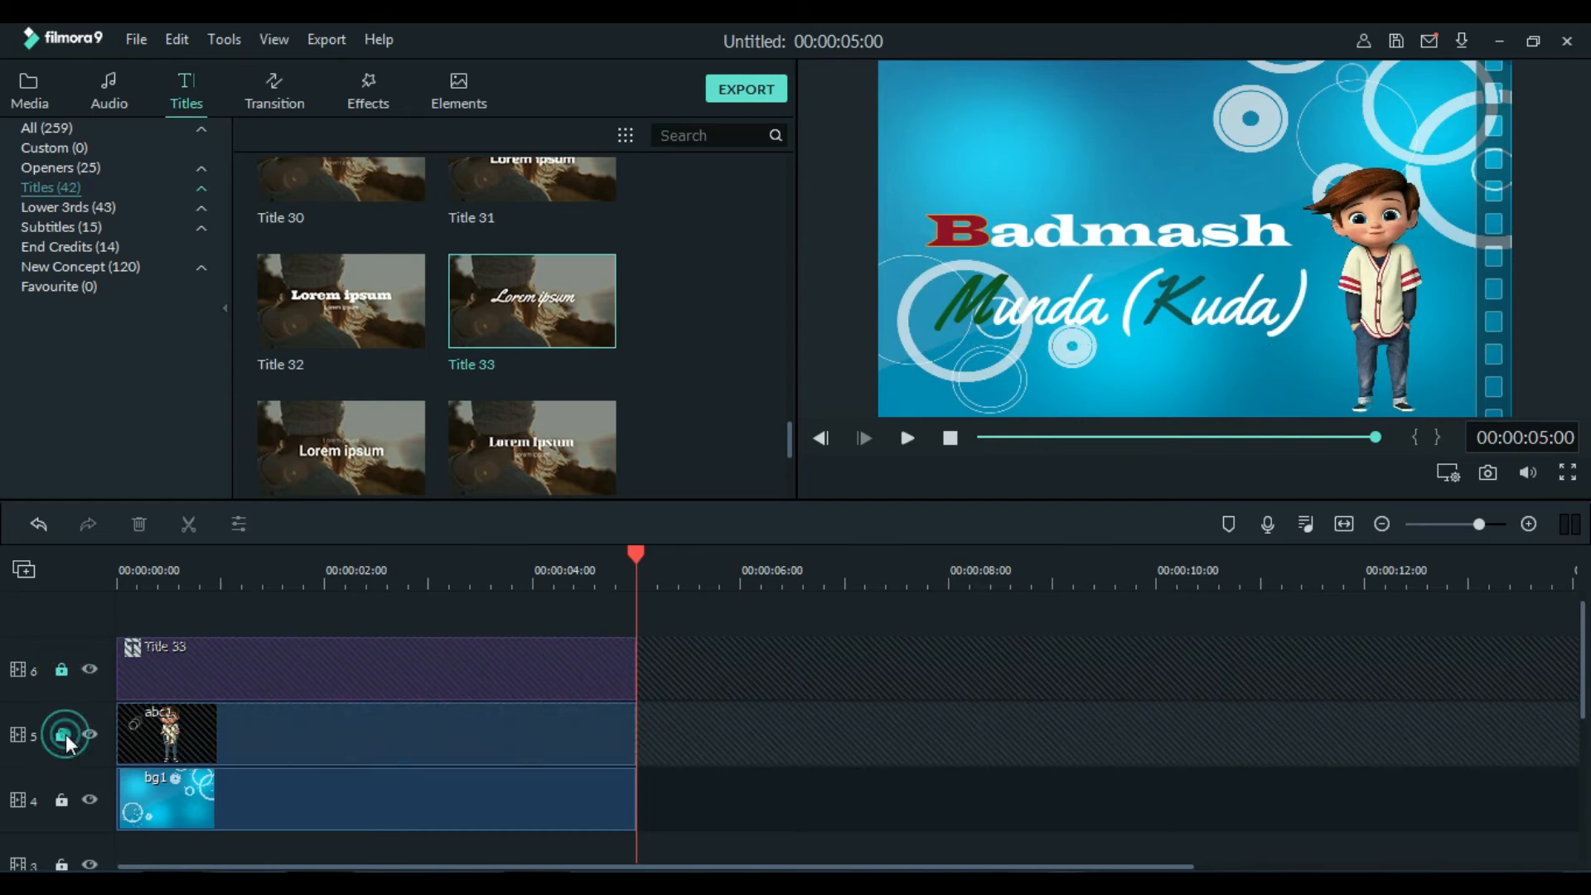
pyautogui.click(288, 810)
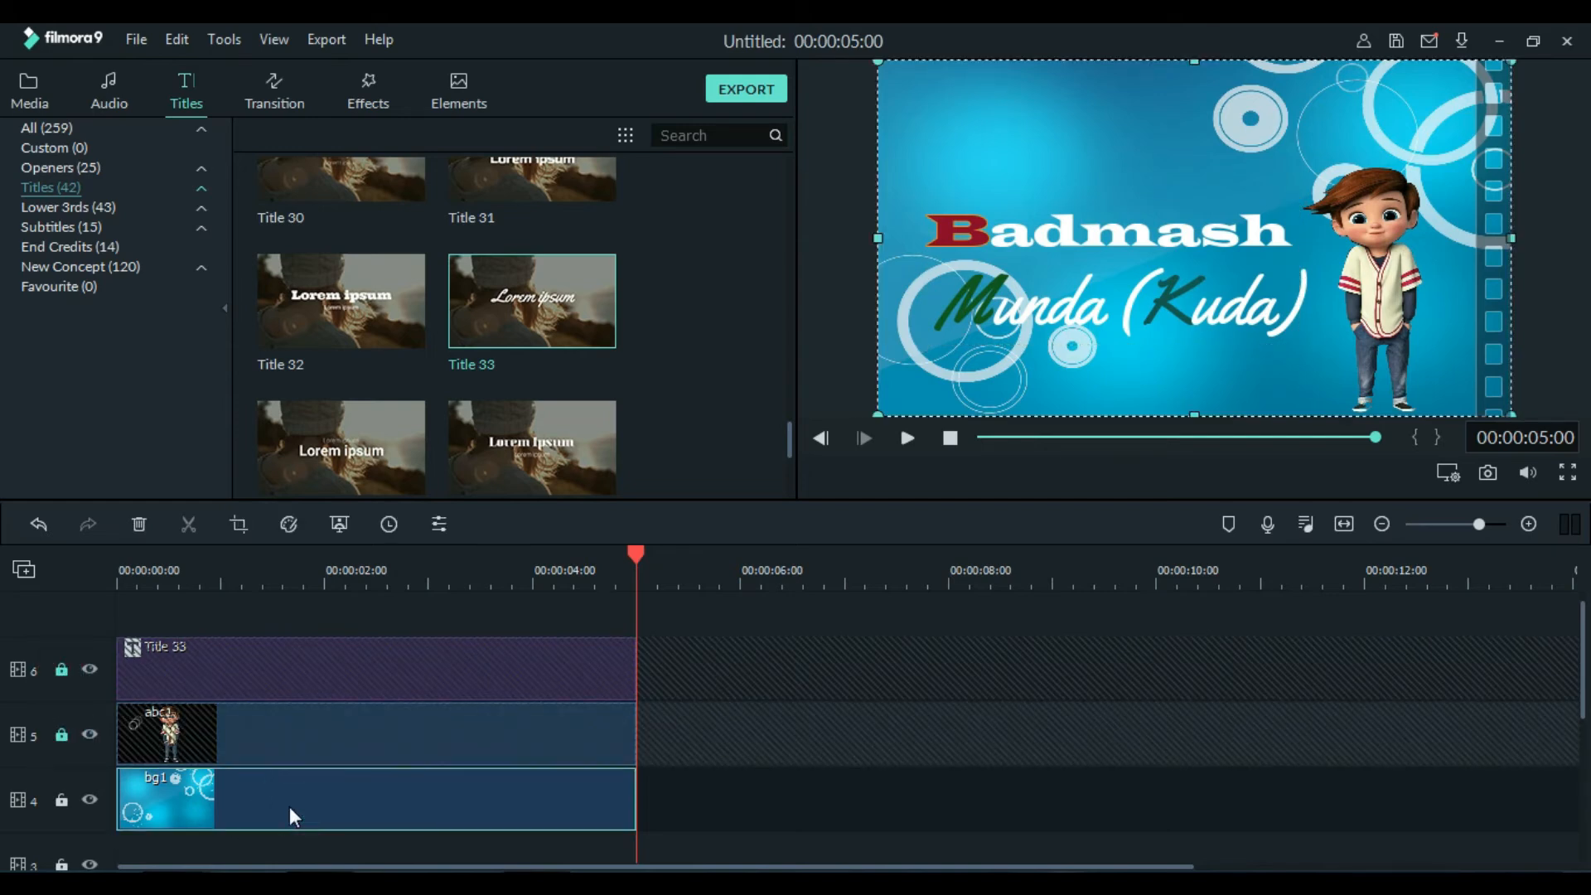
pyautogui.press('Delete')
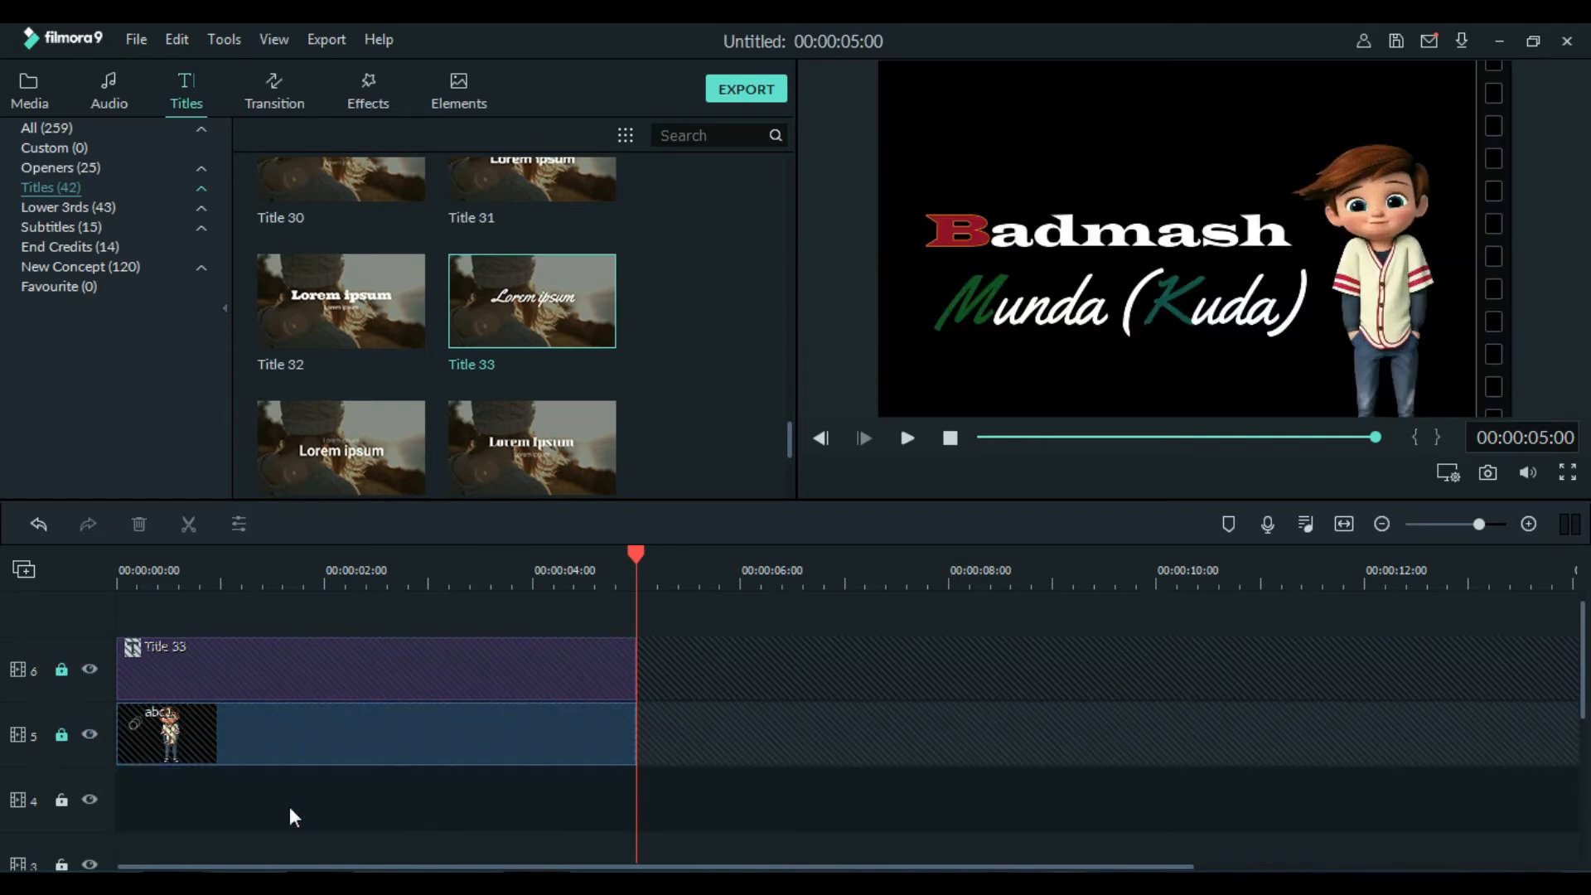
pyautogui.click(33, 90)
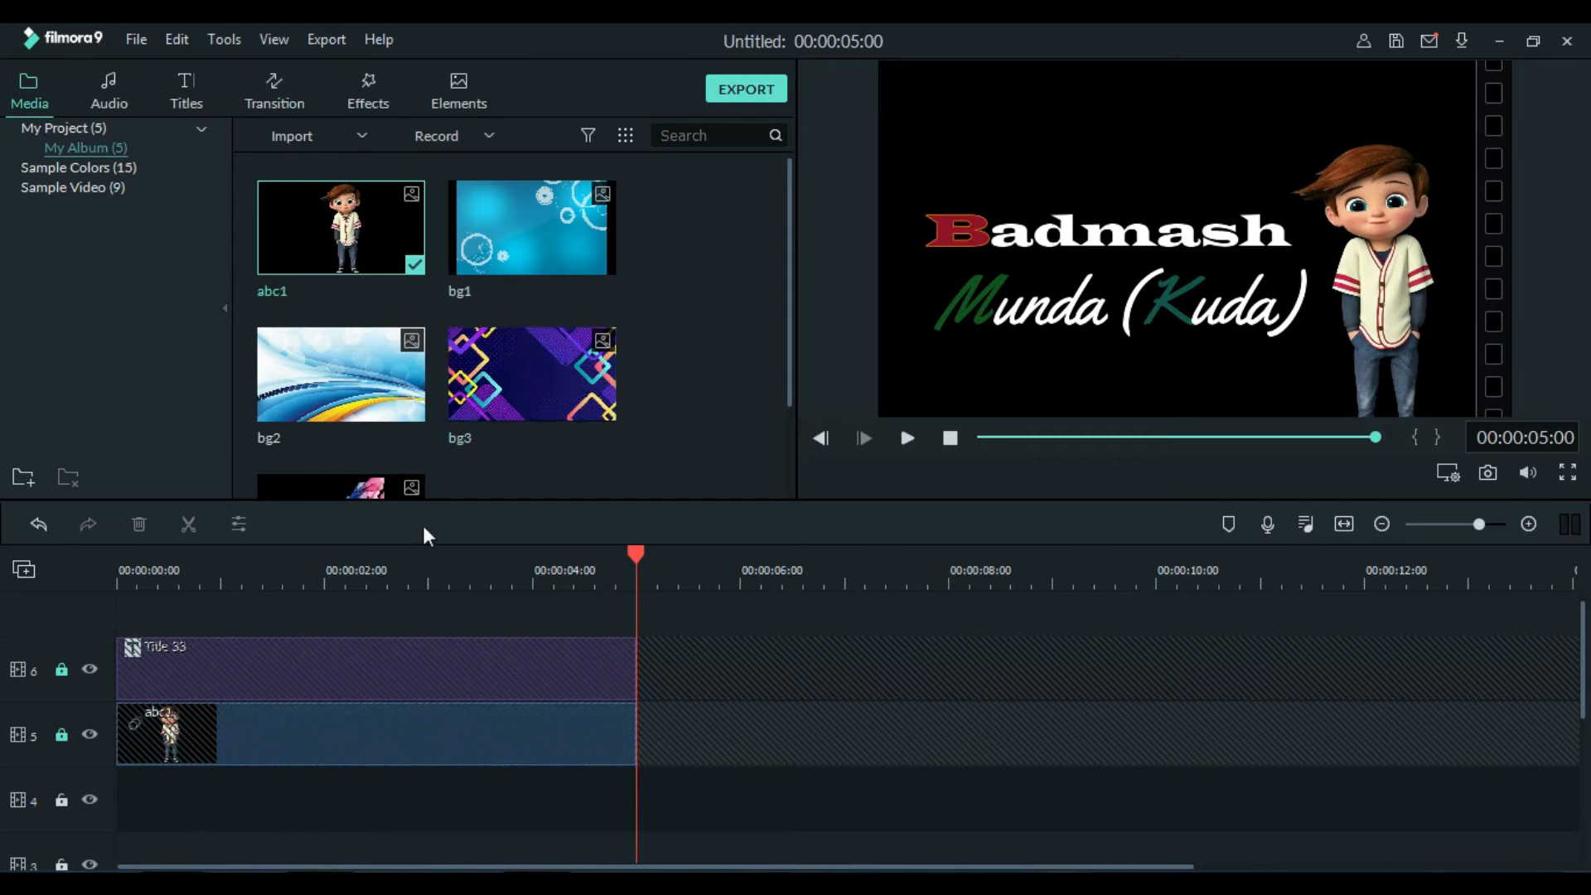
pyautogui.moveTo(537, 383); pyautogui.dragTo(117, 788)
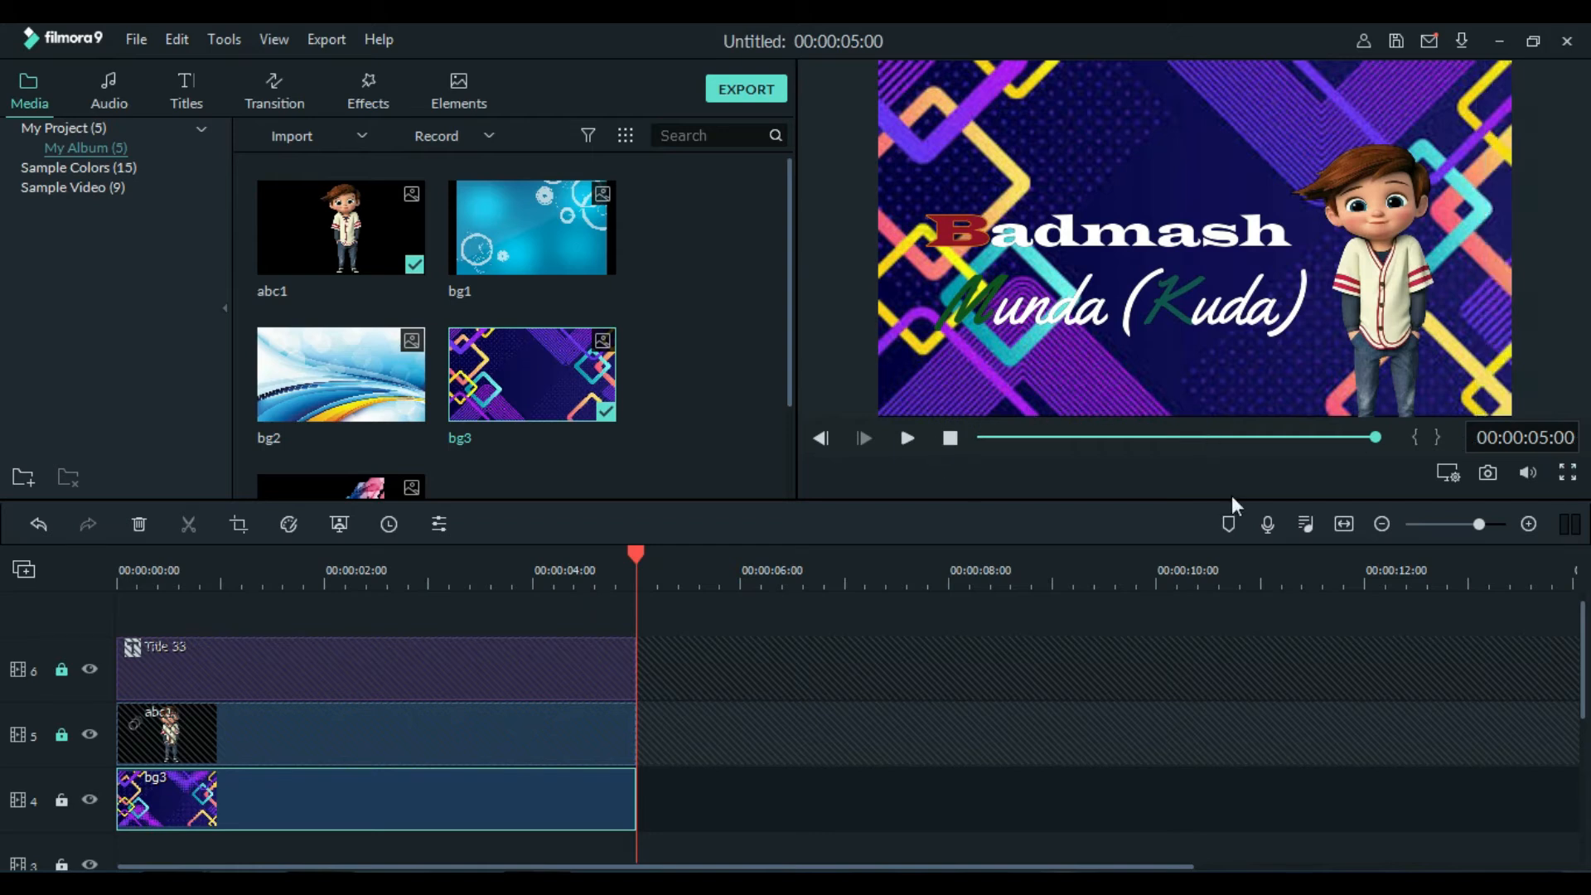
# Preview the title sequence with the bg3 background in full screen
pyautogui.click(1566, 473)
pyautogui.click(108, 856)
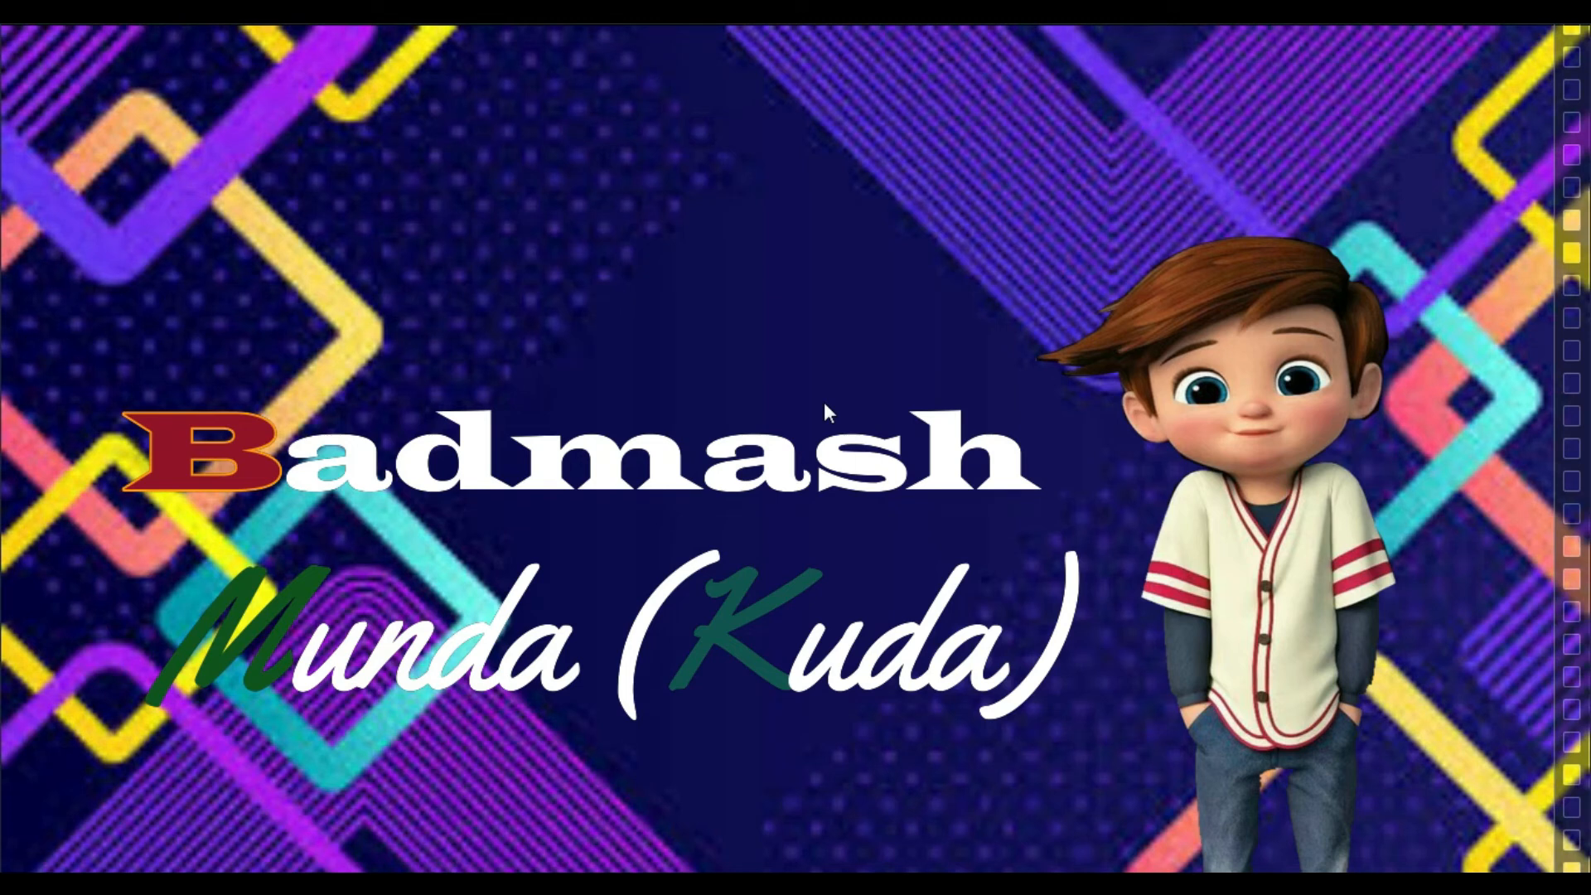
# Replace the bg3 background at the start of track 4 with bg2 and preview the title sequence in full screen
pyautogui.press('Escape')
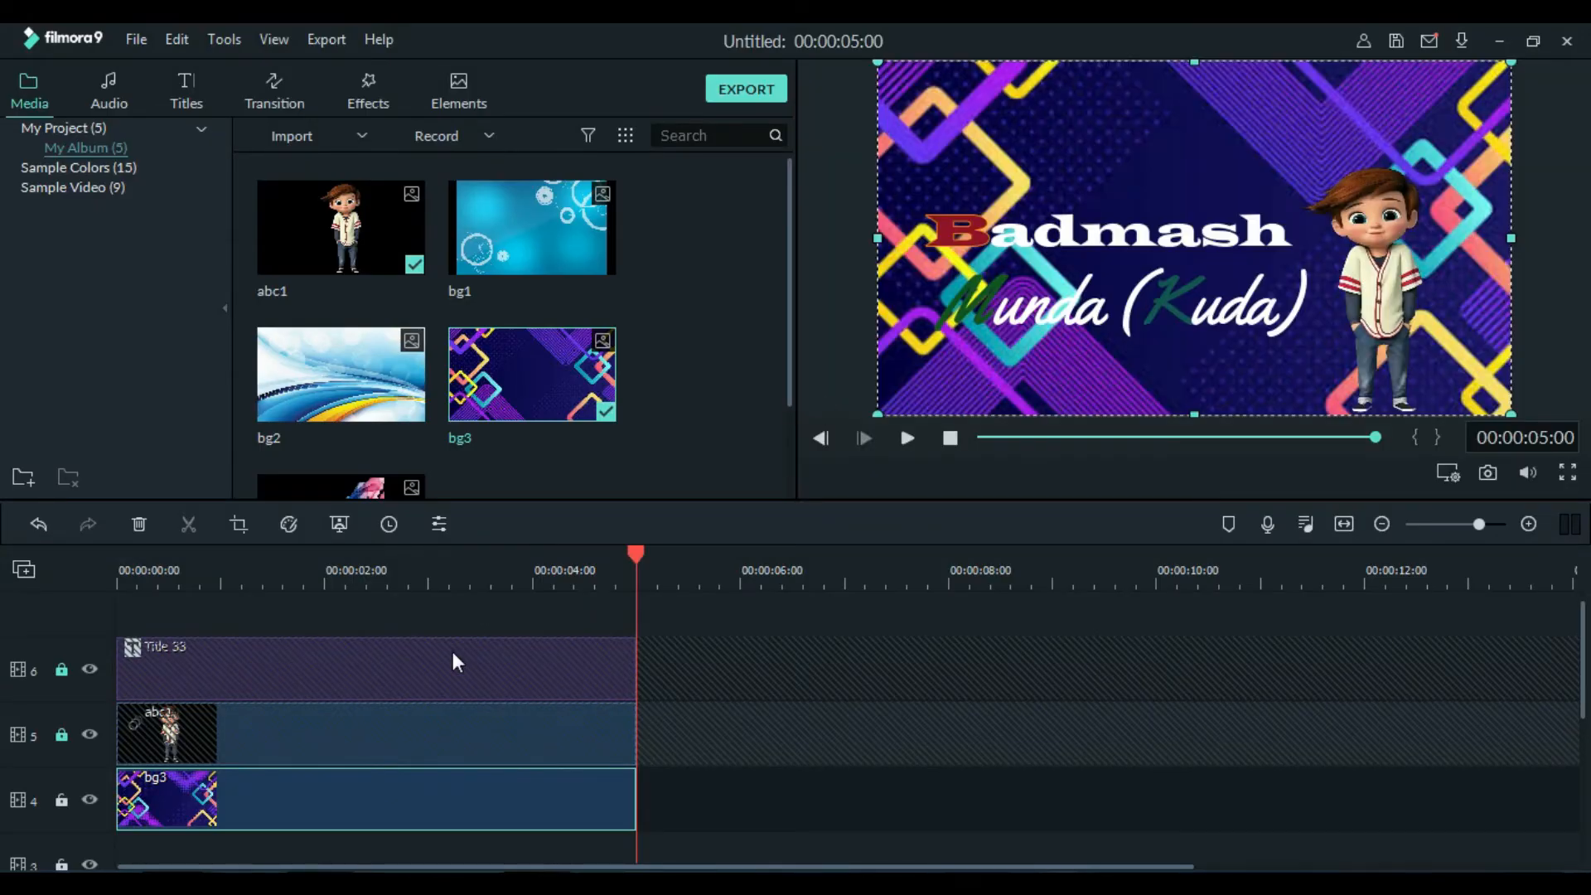
pyautogui.press('Delete')
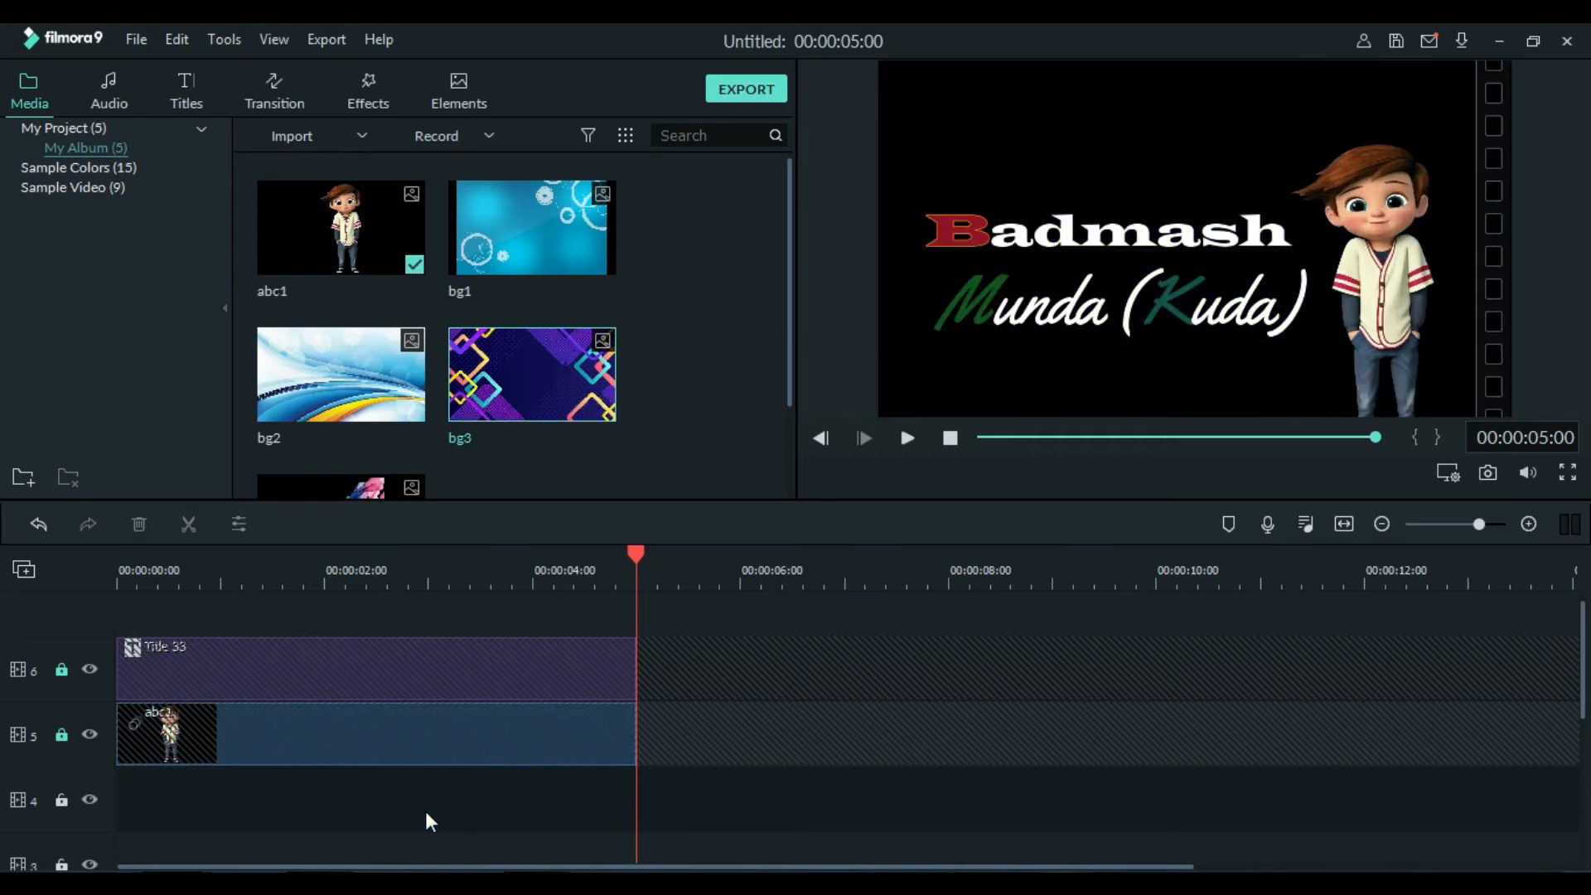
pyautogui.moveTo(379, 399); pyautogui.dragTo(71, 804)
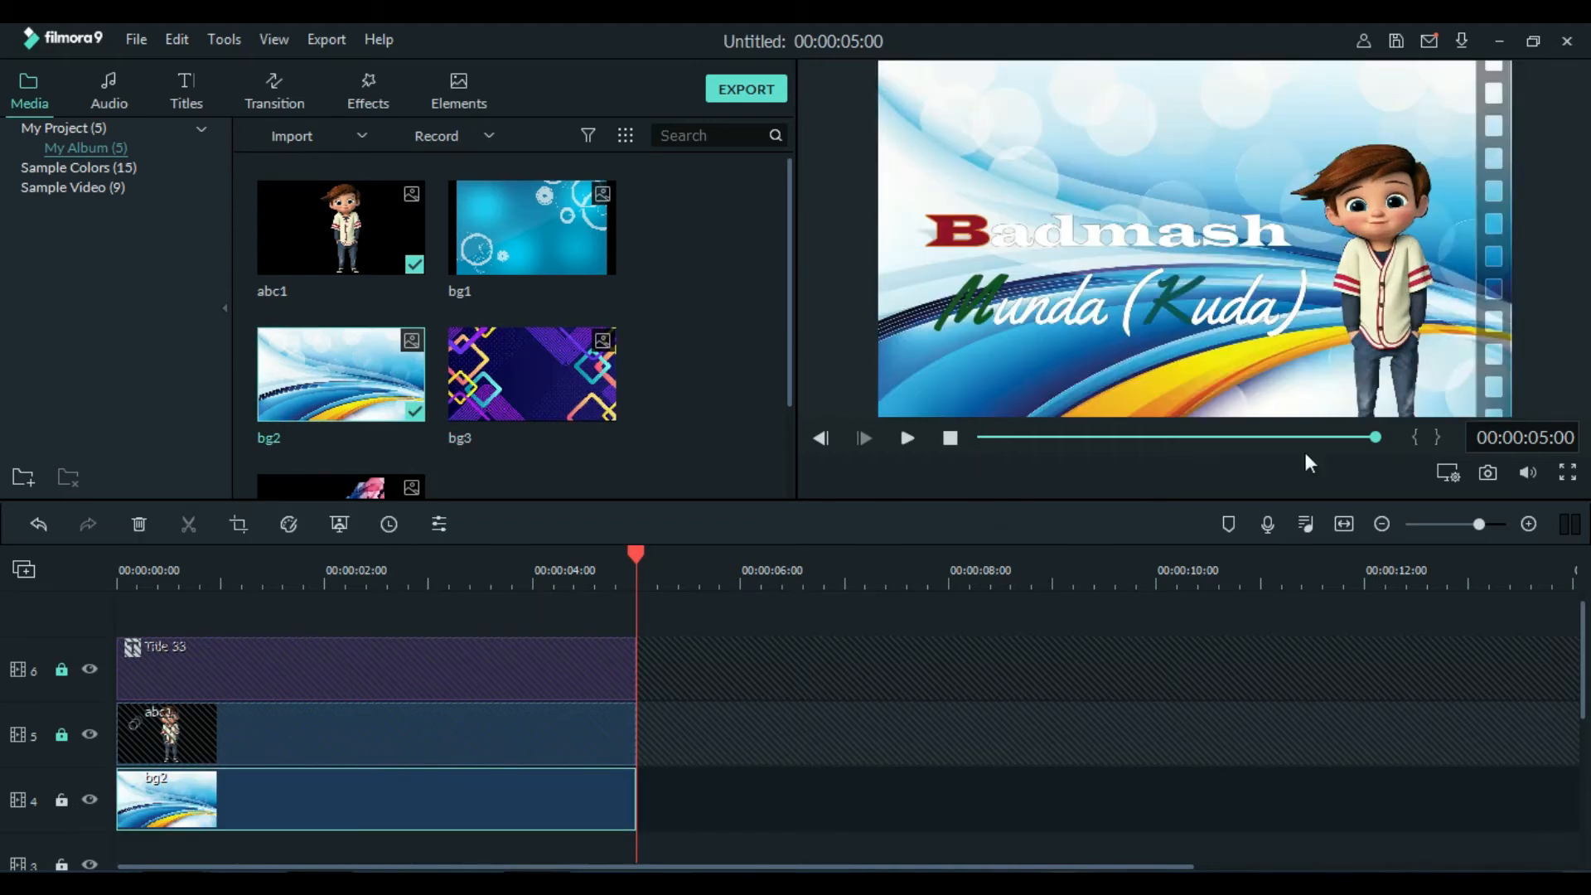
pyautogui.click(1569, 474)
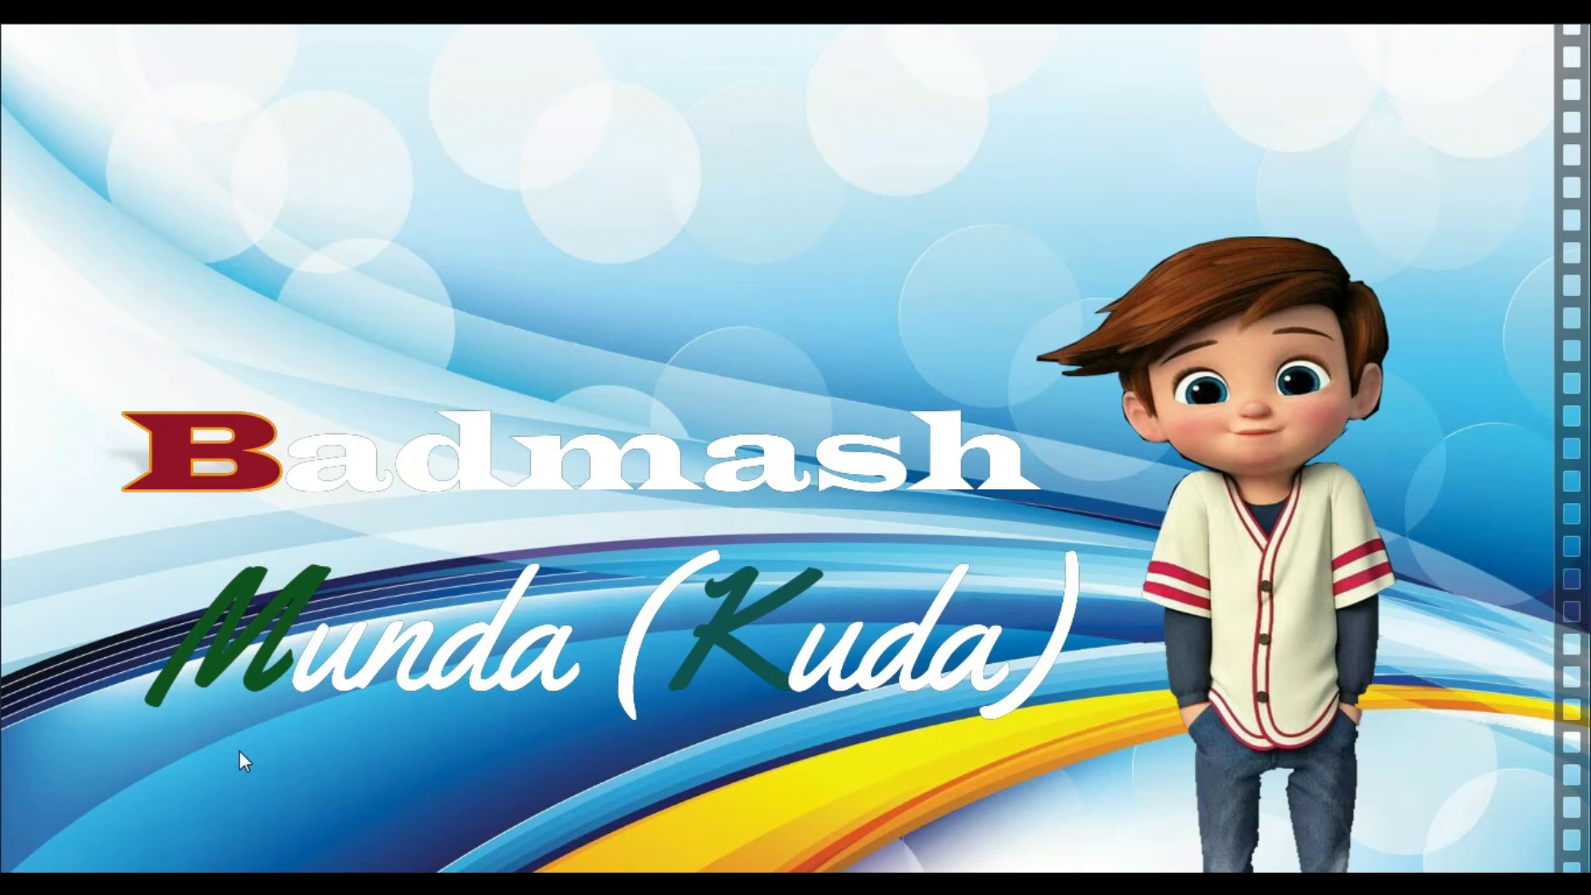
pyautogui.press('Escape')
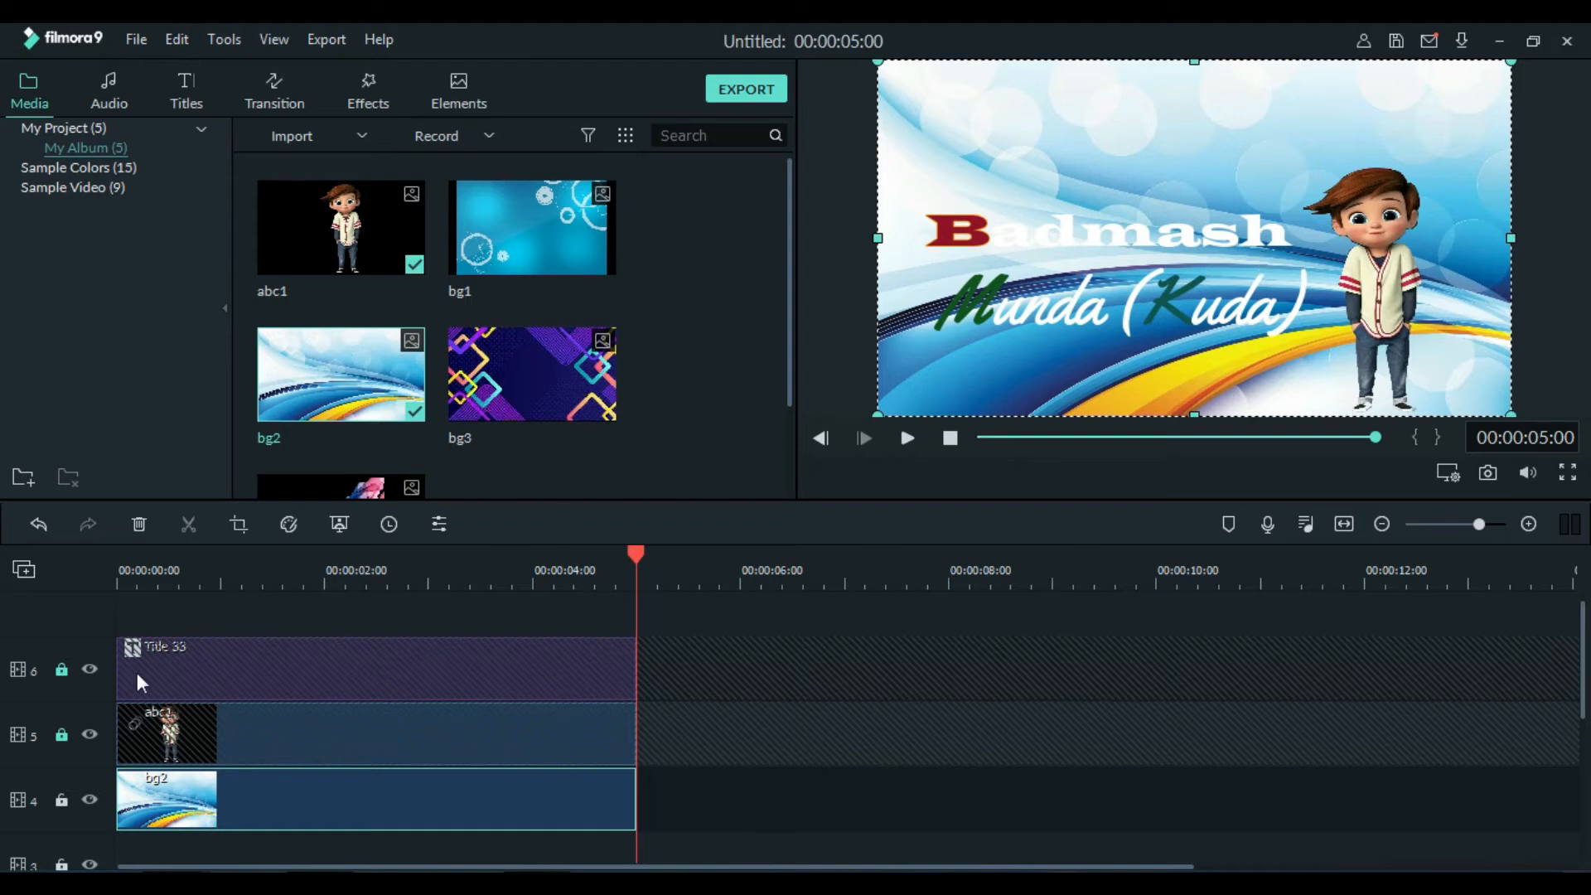
# Unlock tracks 6 and 5 and delete the title, character and background clips from the timeline
pyautogui.click(61, 669)
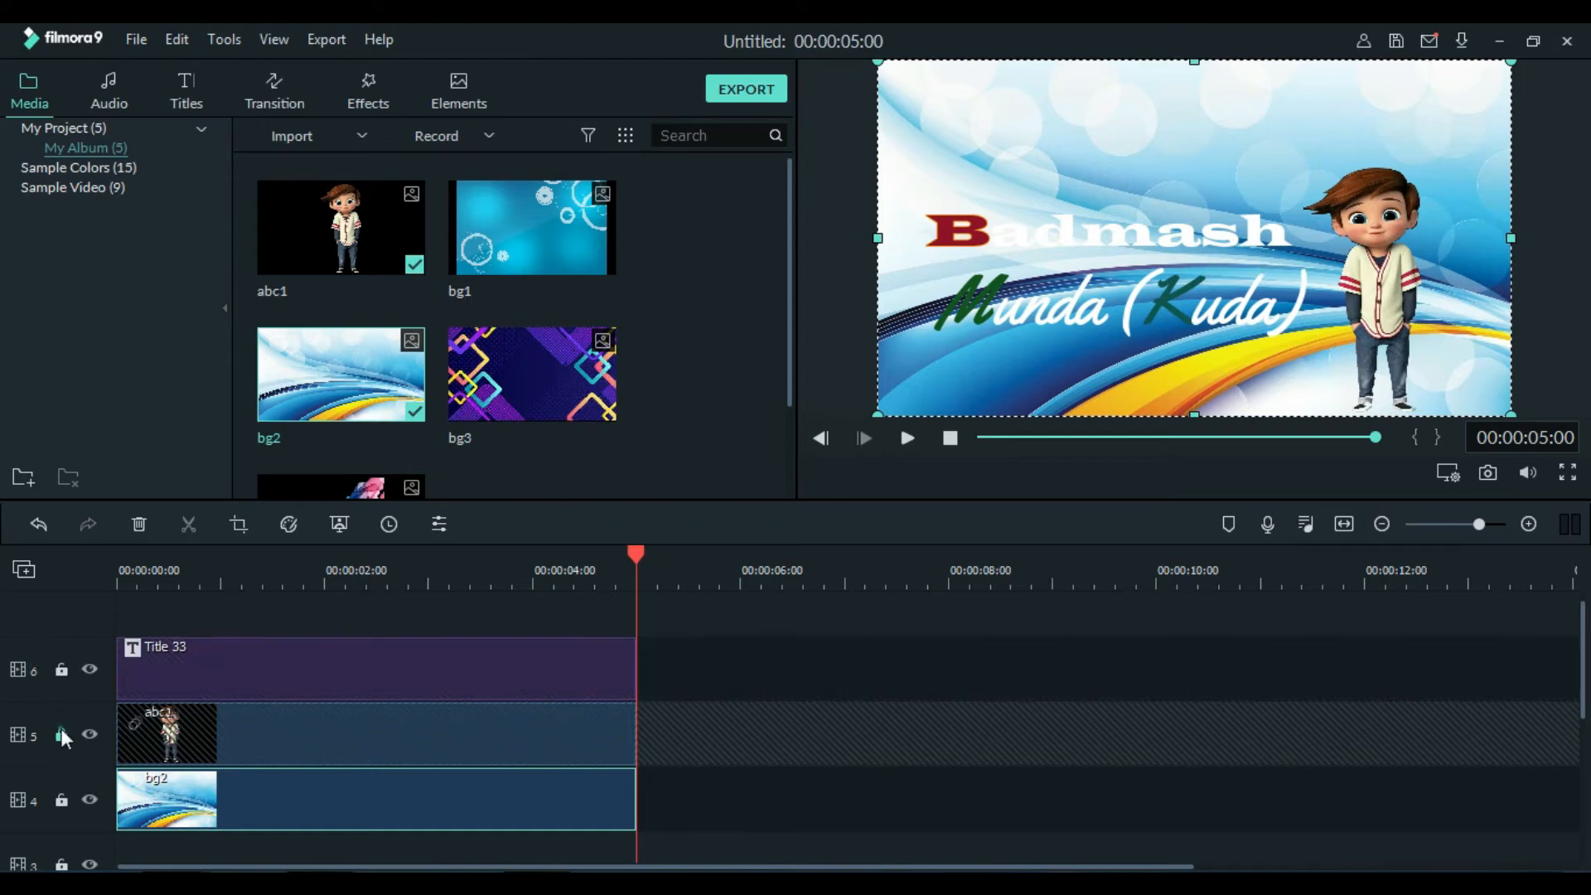
pyautogui.click(61, 734)
pyautogui.moveTo(762, 646); pyautogui.dragTo(285, 771)
pyautogui.press('Delete')
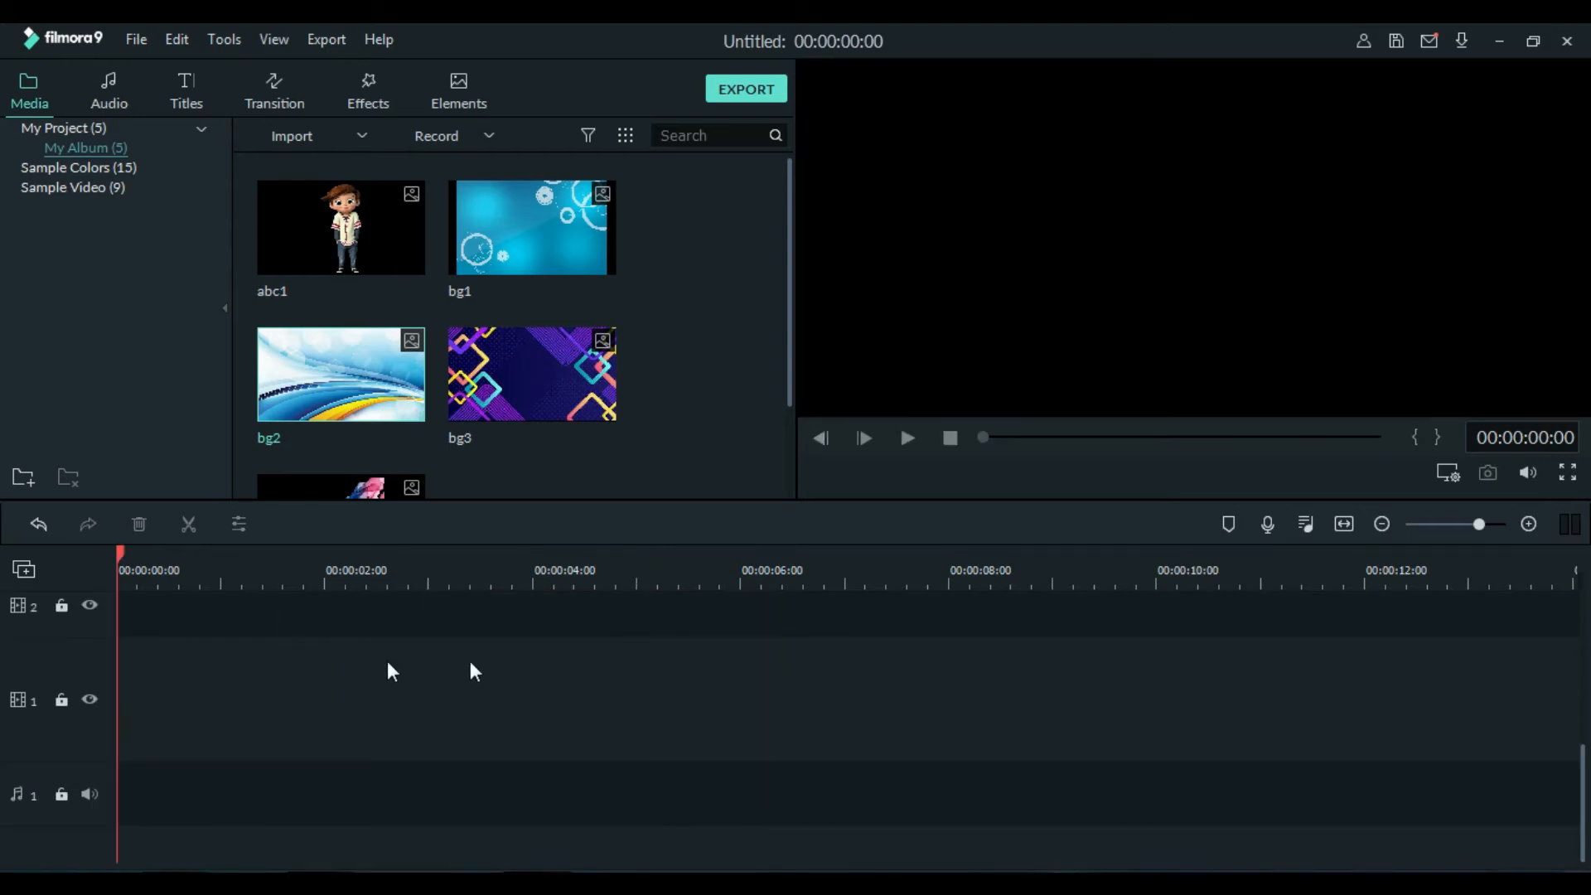
# Place the abc1 image at the start of track 6 and open its clip settings
pyautogui.moveTo(1583, 778); pyautogui.dragTo(1583, 597)
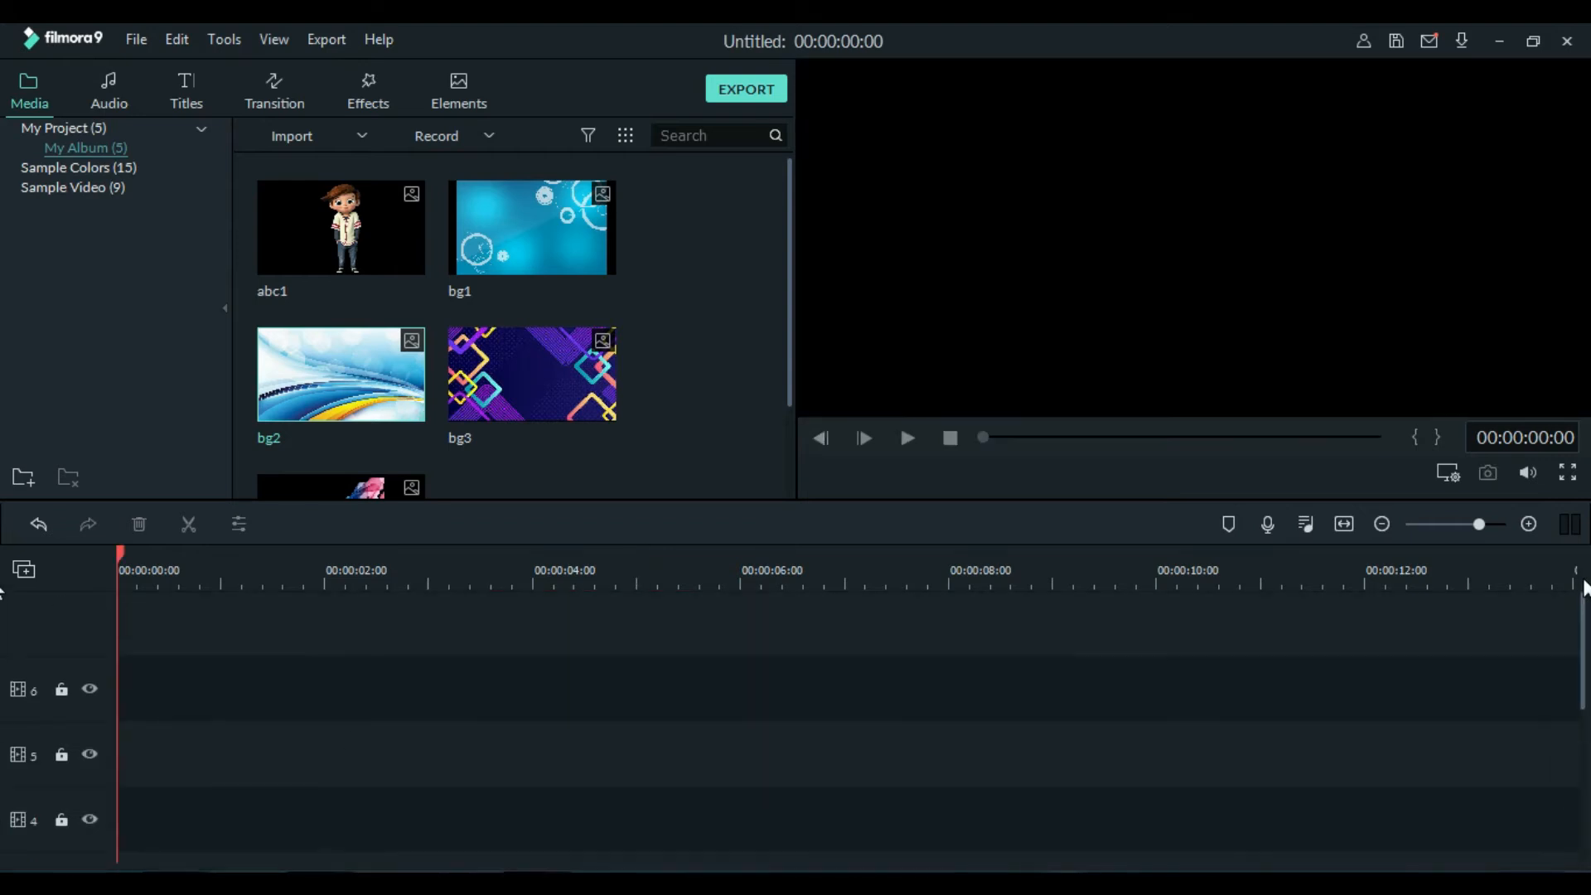
pyautogui.moveTo(382, 234); pyautogui.dragTo(99, 698)
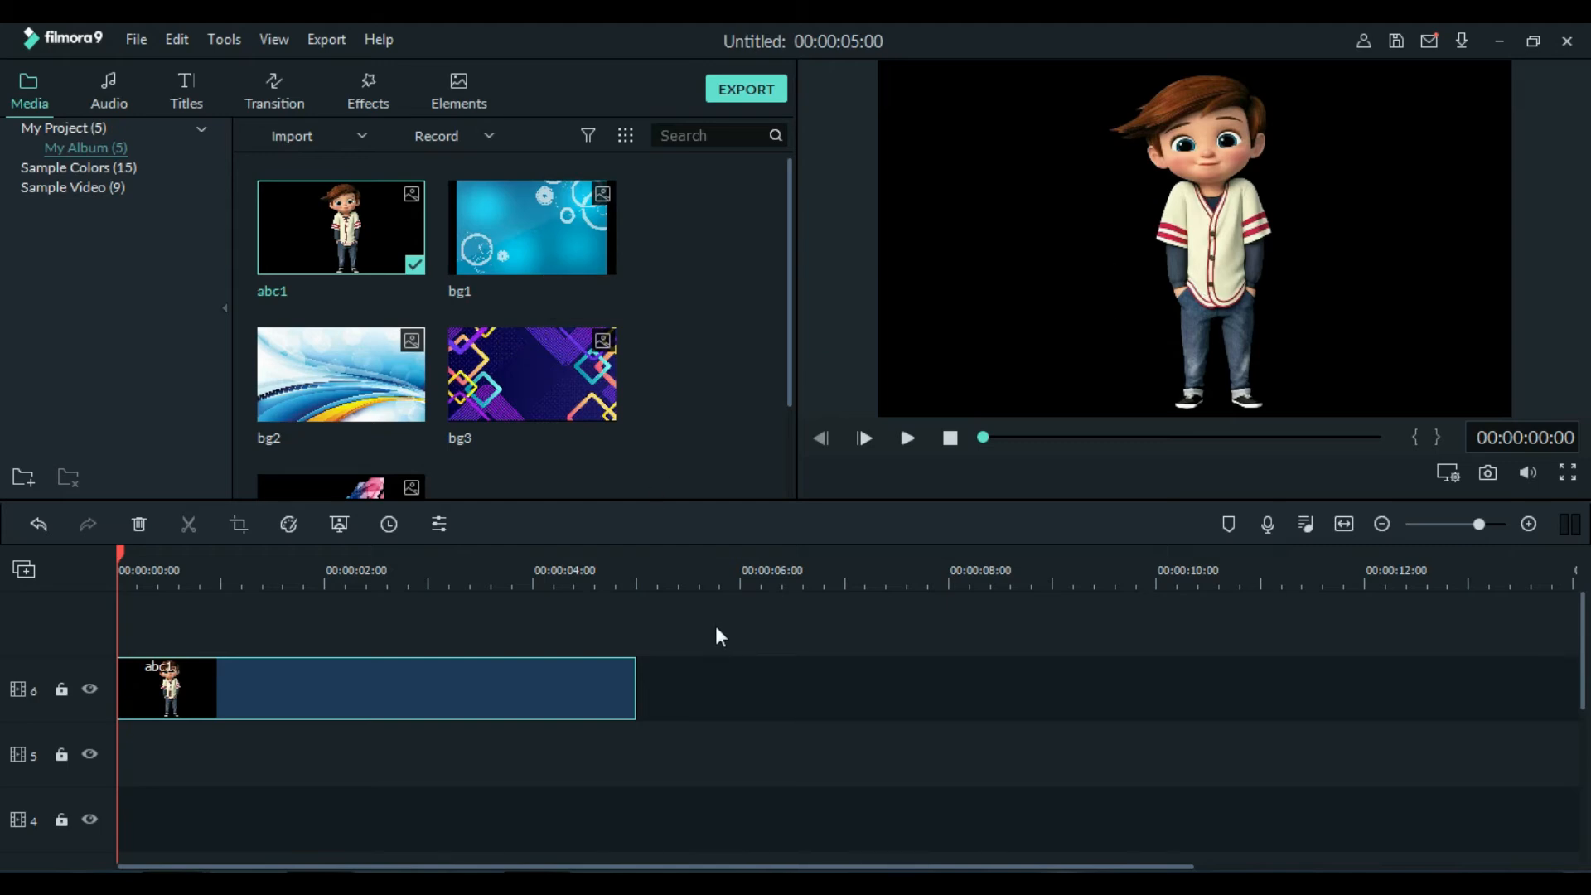
pyautogui.doubleClick(494, 695)
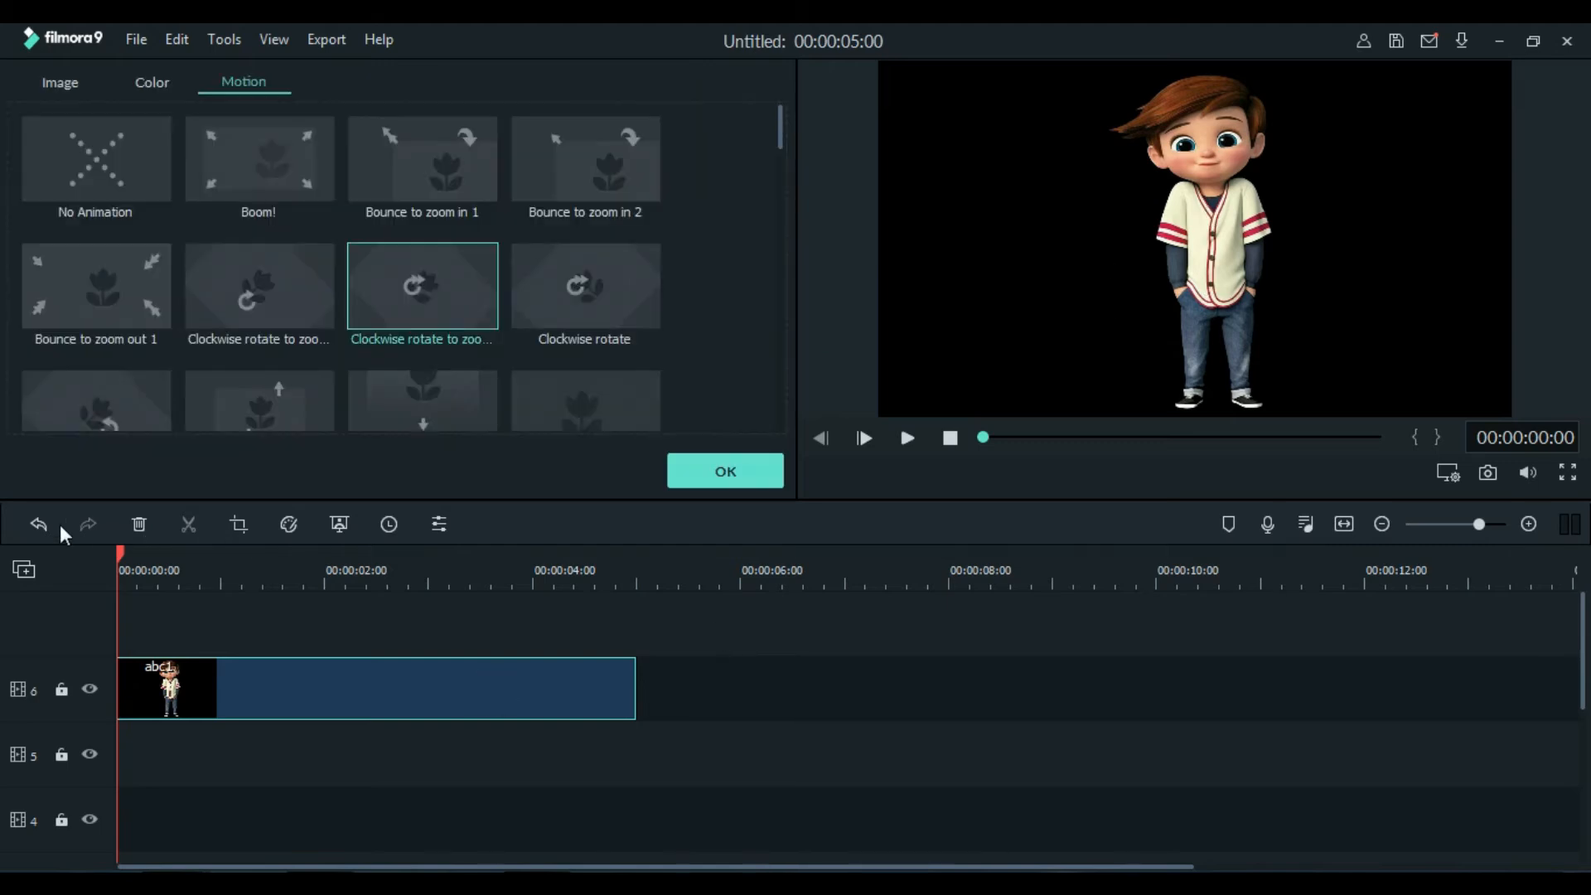
# Set the abc1 clip's white balance temperature to 51.74 and adjust its tint
pyautogui.click(158, 83)
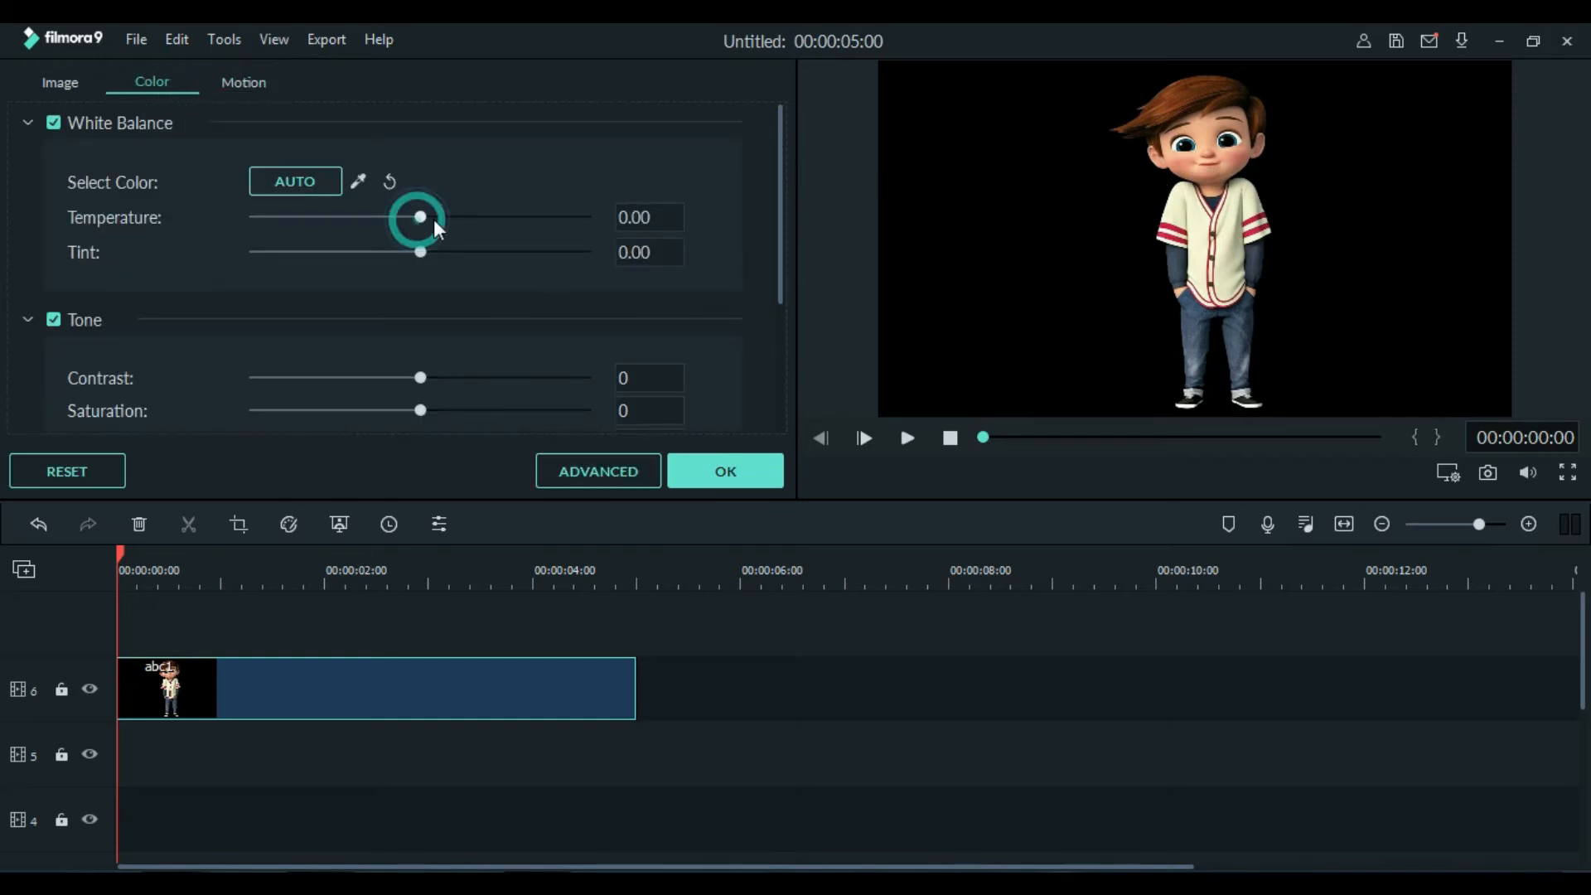
pyautogui.moveTo(434, 219); pyautogui.dragTo(585, 219)
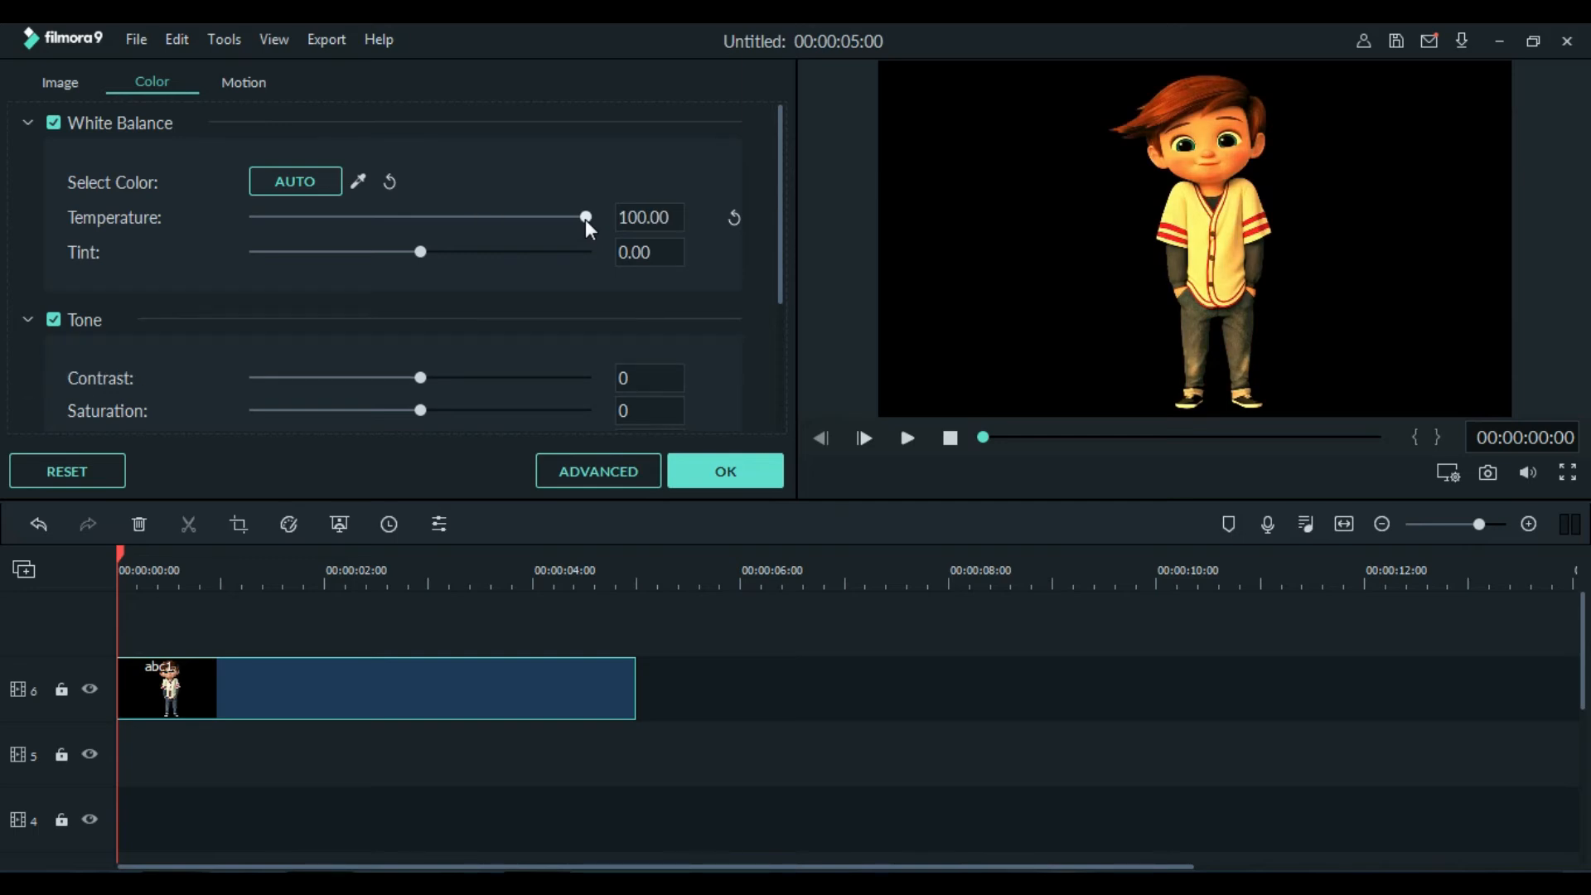
pyautogui.moveTo(585, 219); pyautogui.dragTo(553, 244)
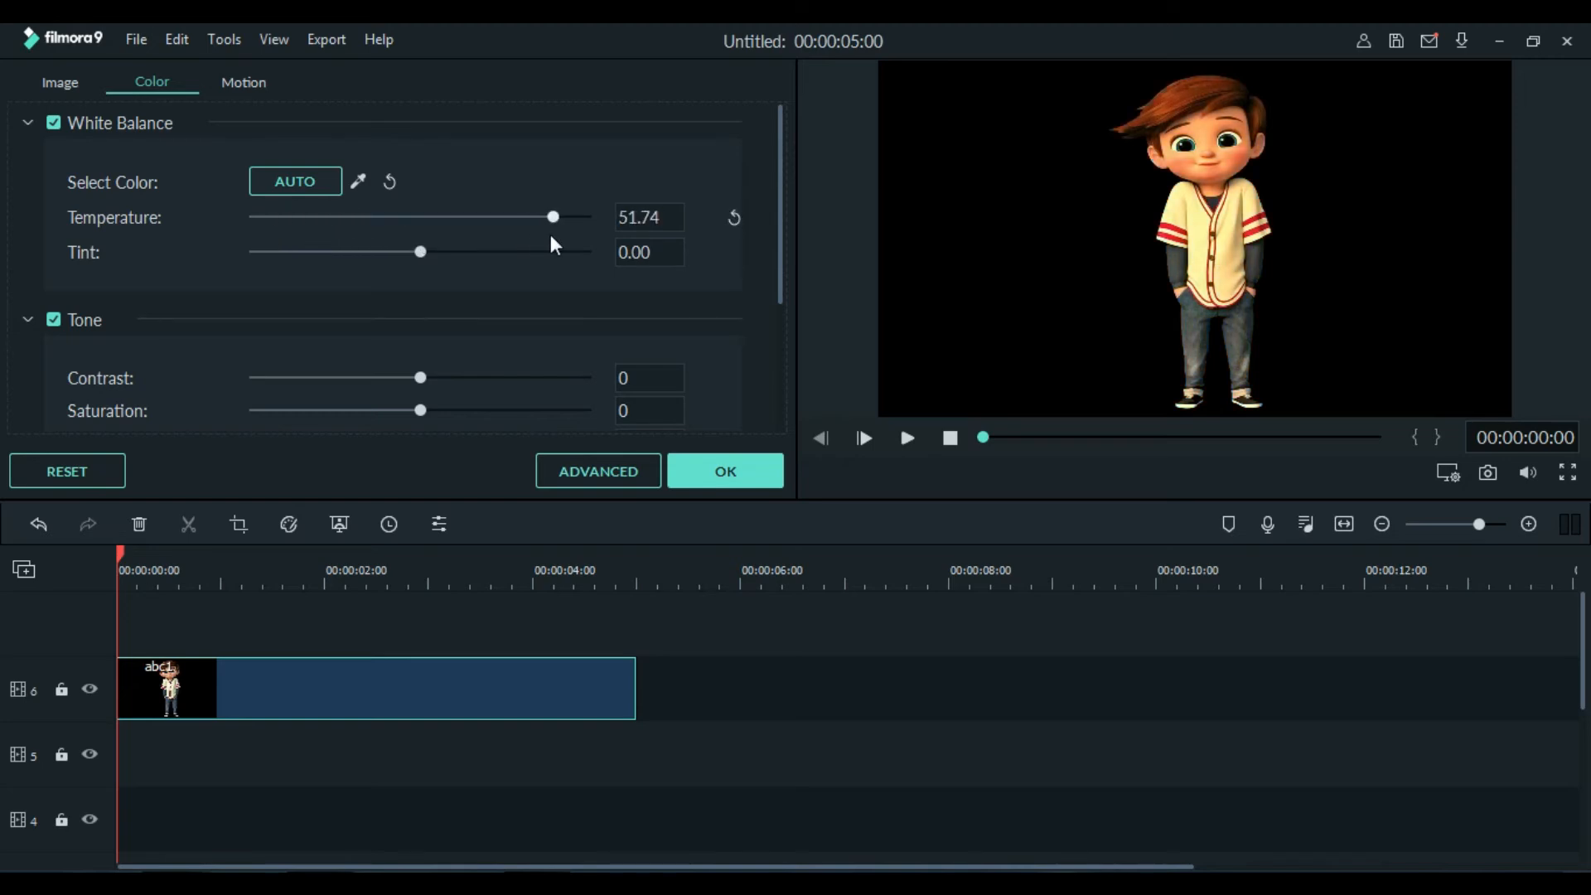
pyautogui.moveTo(421, 250)
pyautogui.mouseDown()
pyautogui.moveTo(292, 252)
pyautogui.moveTo(570, 256)
pyautogui.moveTo(433, 266)
pyautogui.mouseUp()
# Set the abc1 clip's tone to contrast 79, saturation 61 and brightness 19
pyautogui.click(33, 124)
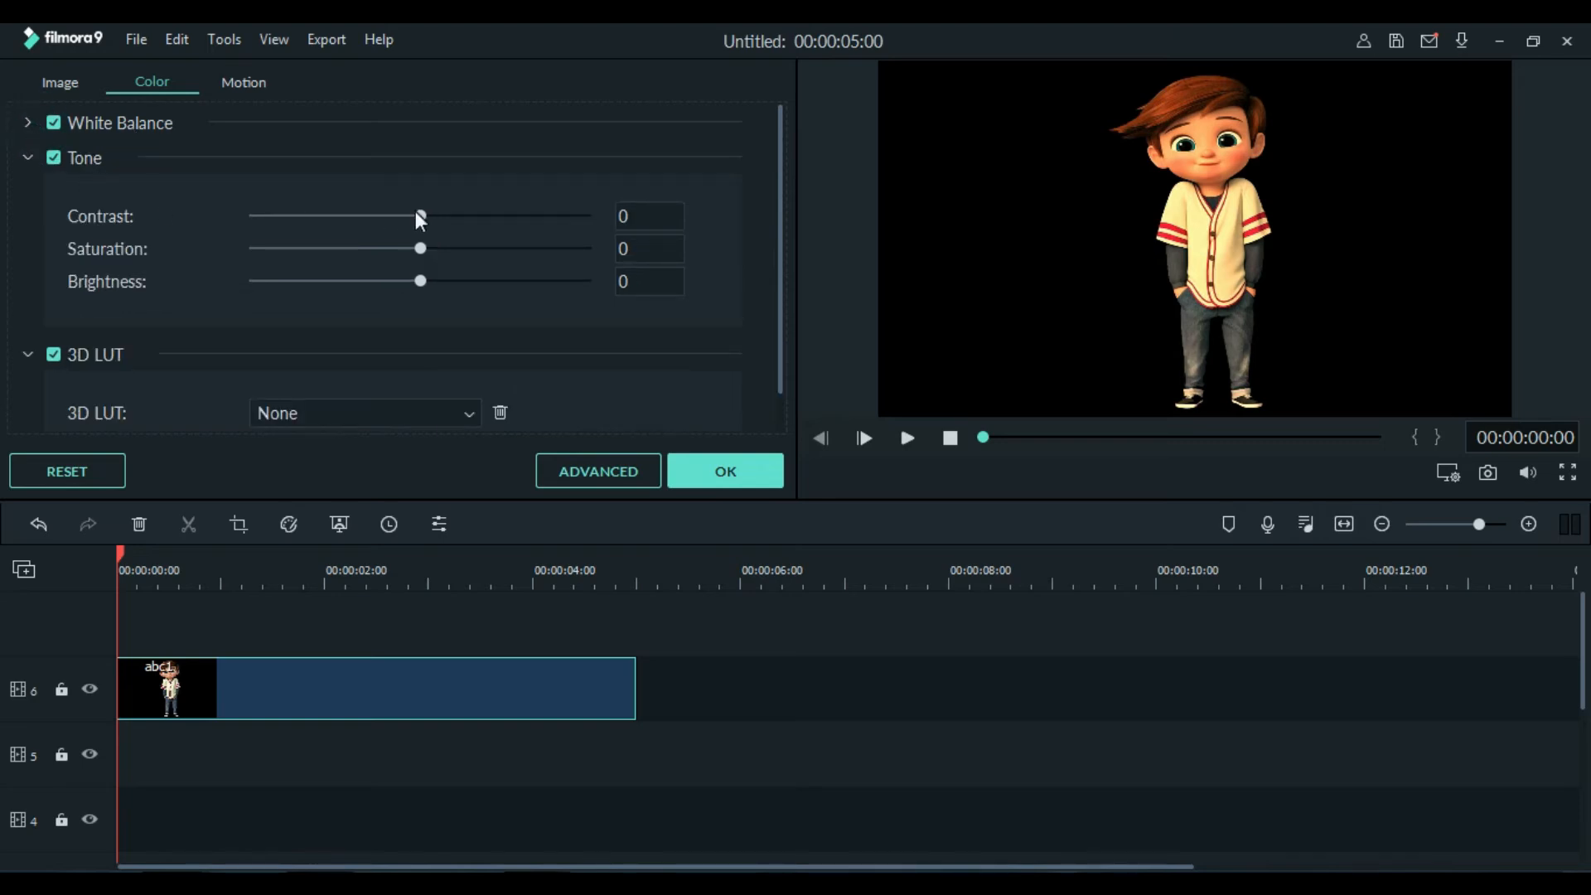
pyautogui.moveTo(420, 215); pyautogui.dragTo(551, 217)
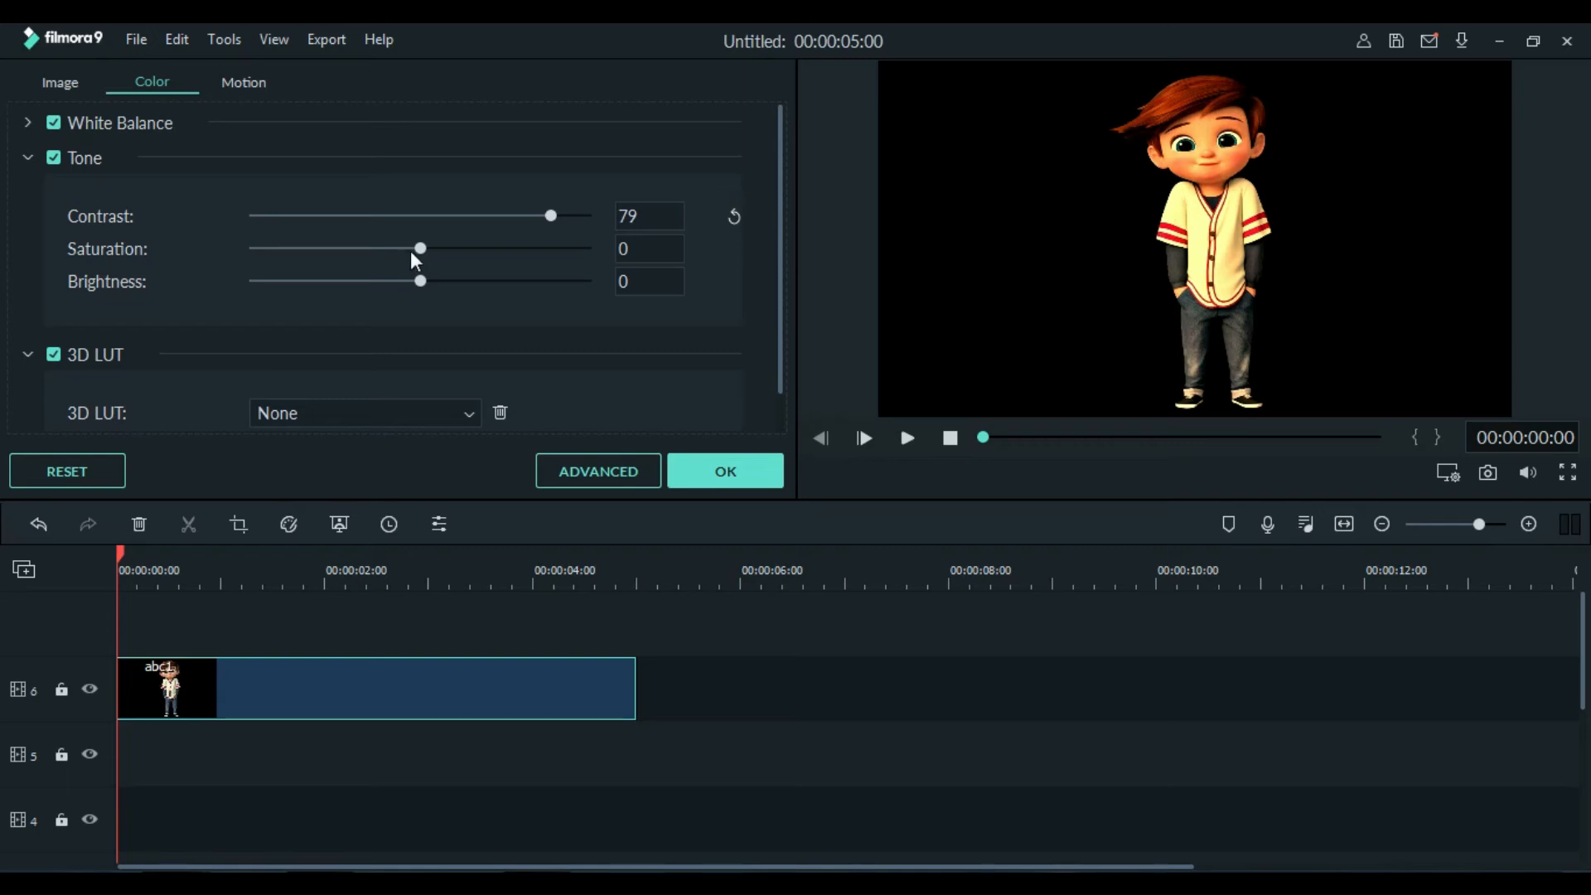
pyautogui.moveTo(414, 251); pyautogui.dragTo(522, 256)
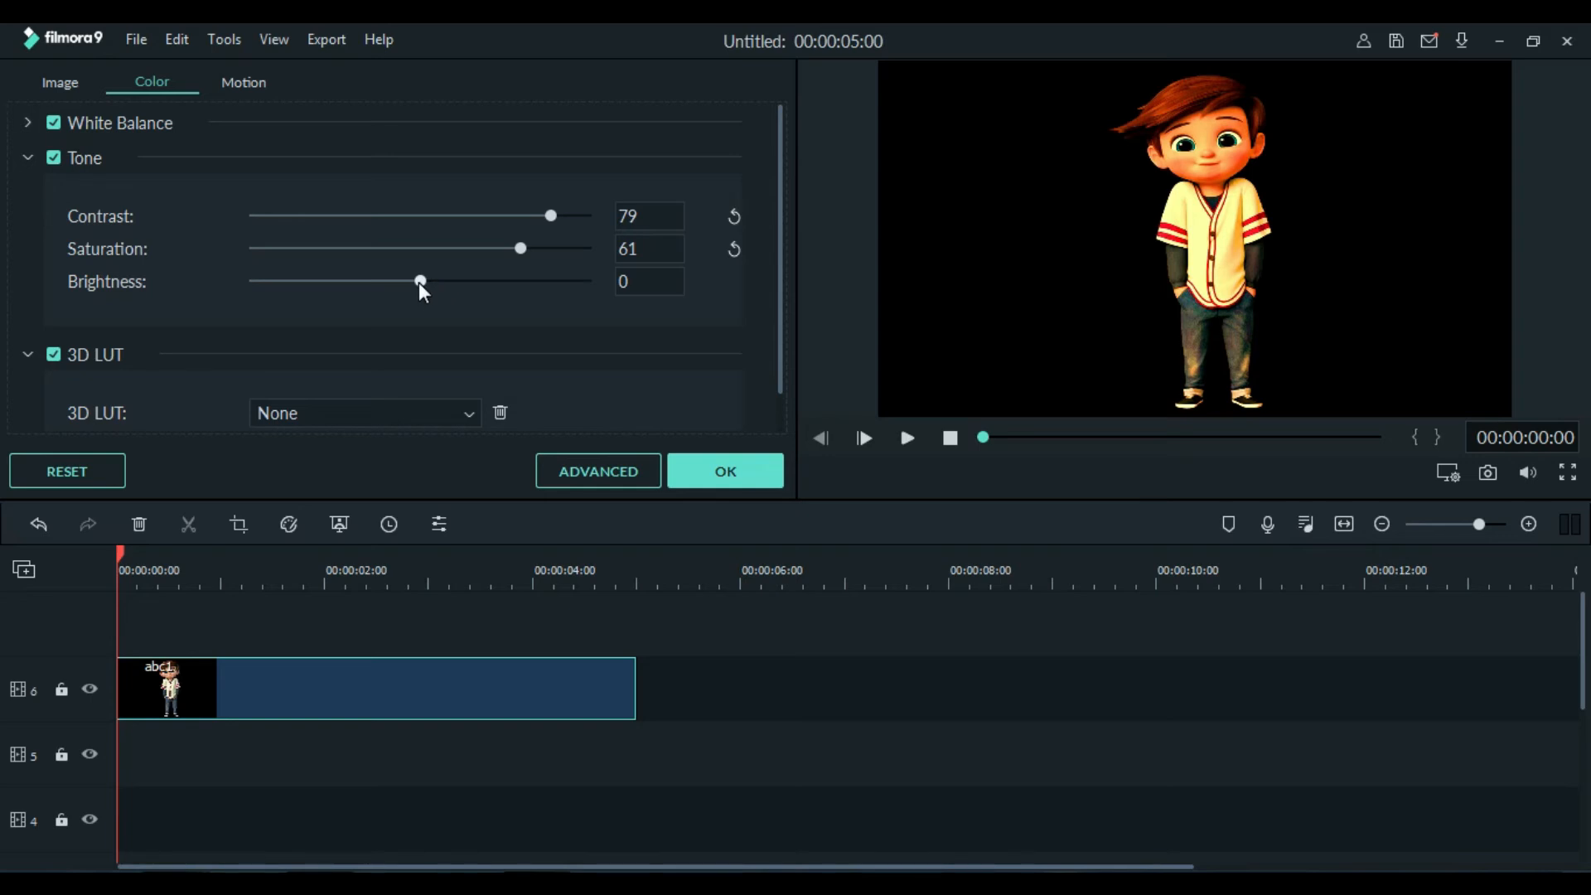
pyautogui.moveTo(419, 281); pyautogui.dragTo(241, 291)
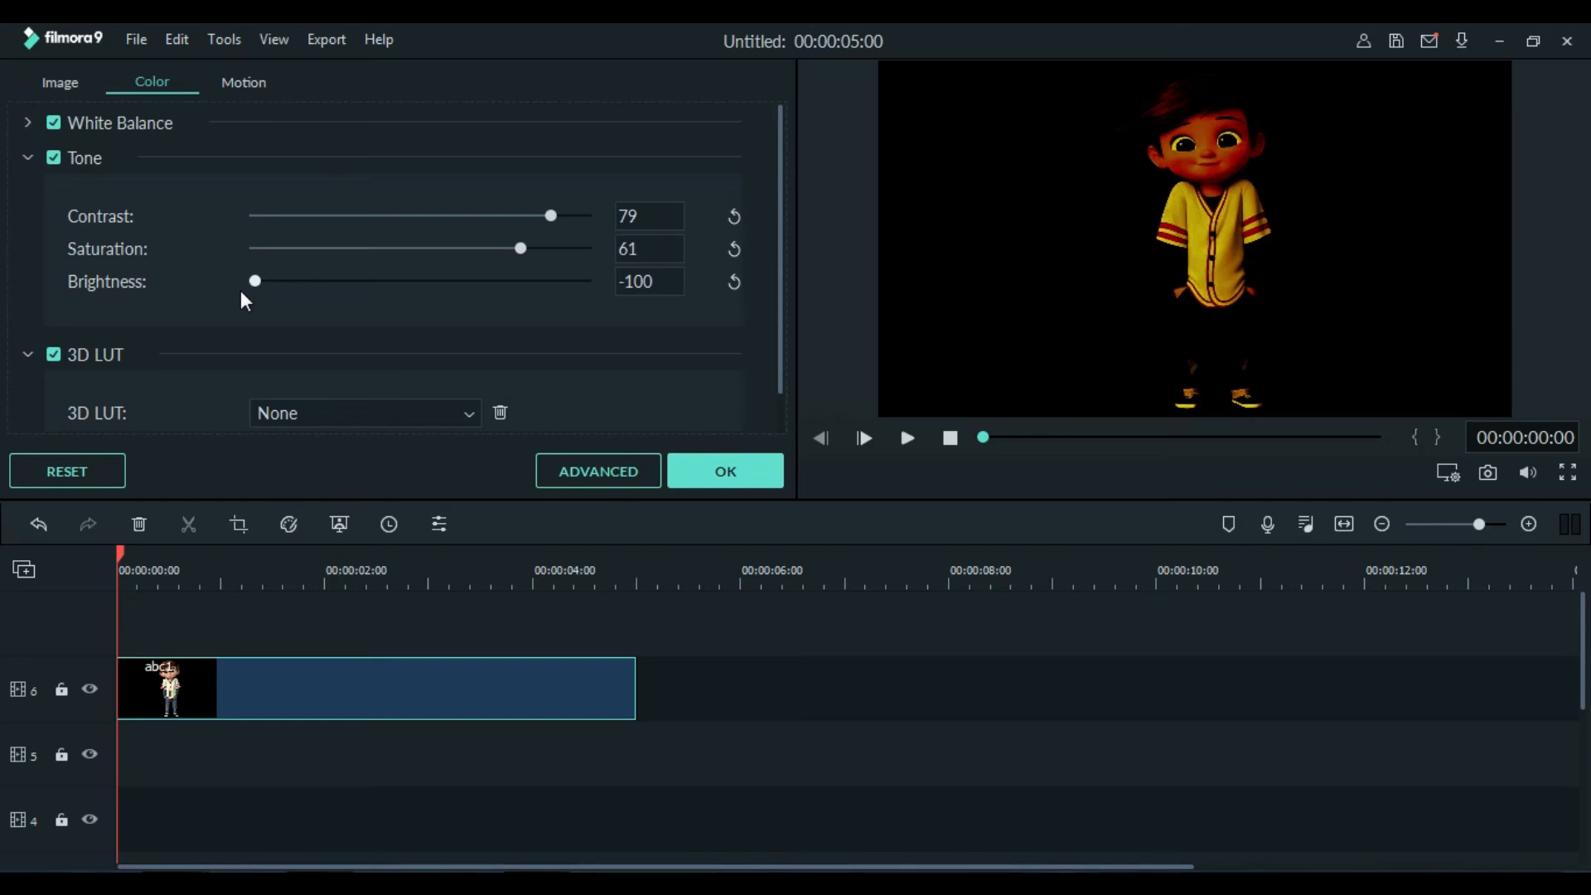
pyautogui.moveTo(241, 292); pyautogui.dragTo(449, 296)
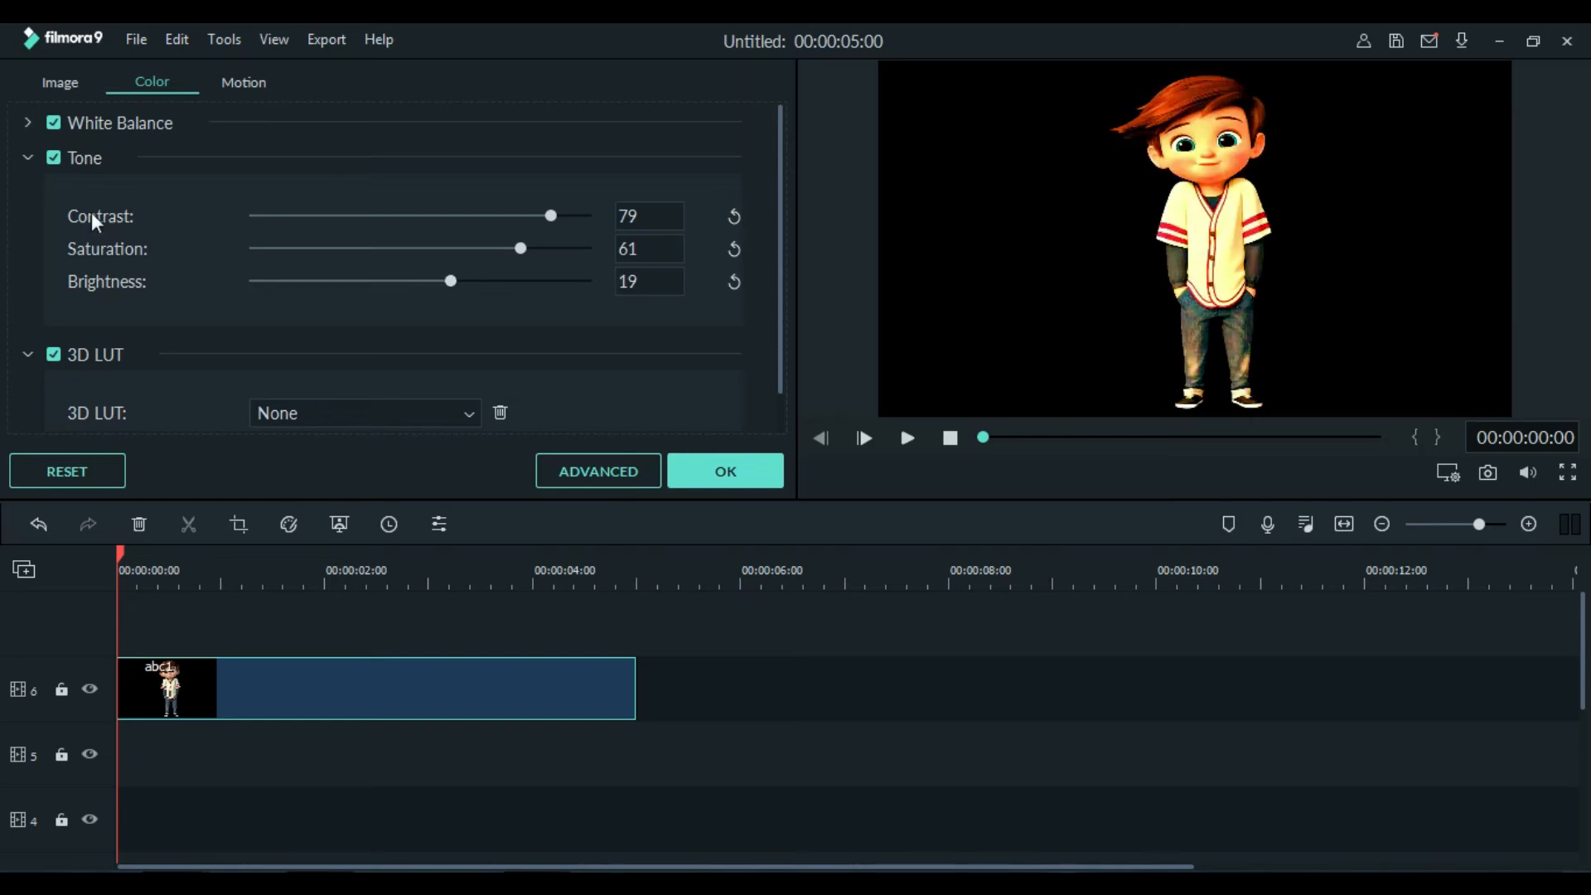
# Try the 007 Series 3D LUT on the abc1 clip and set the LUT back to None
pyautogui.click(23, 156)
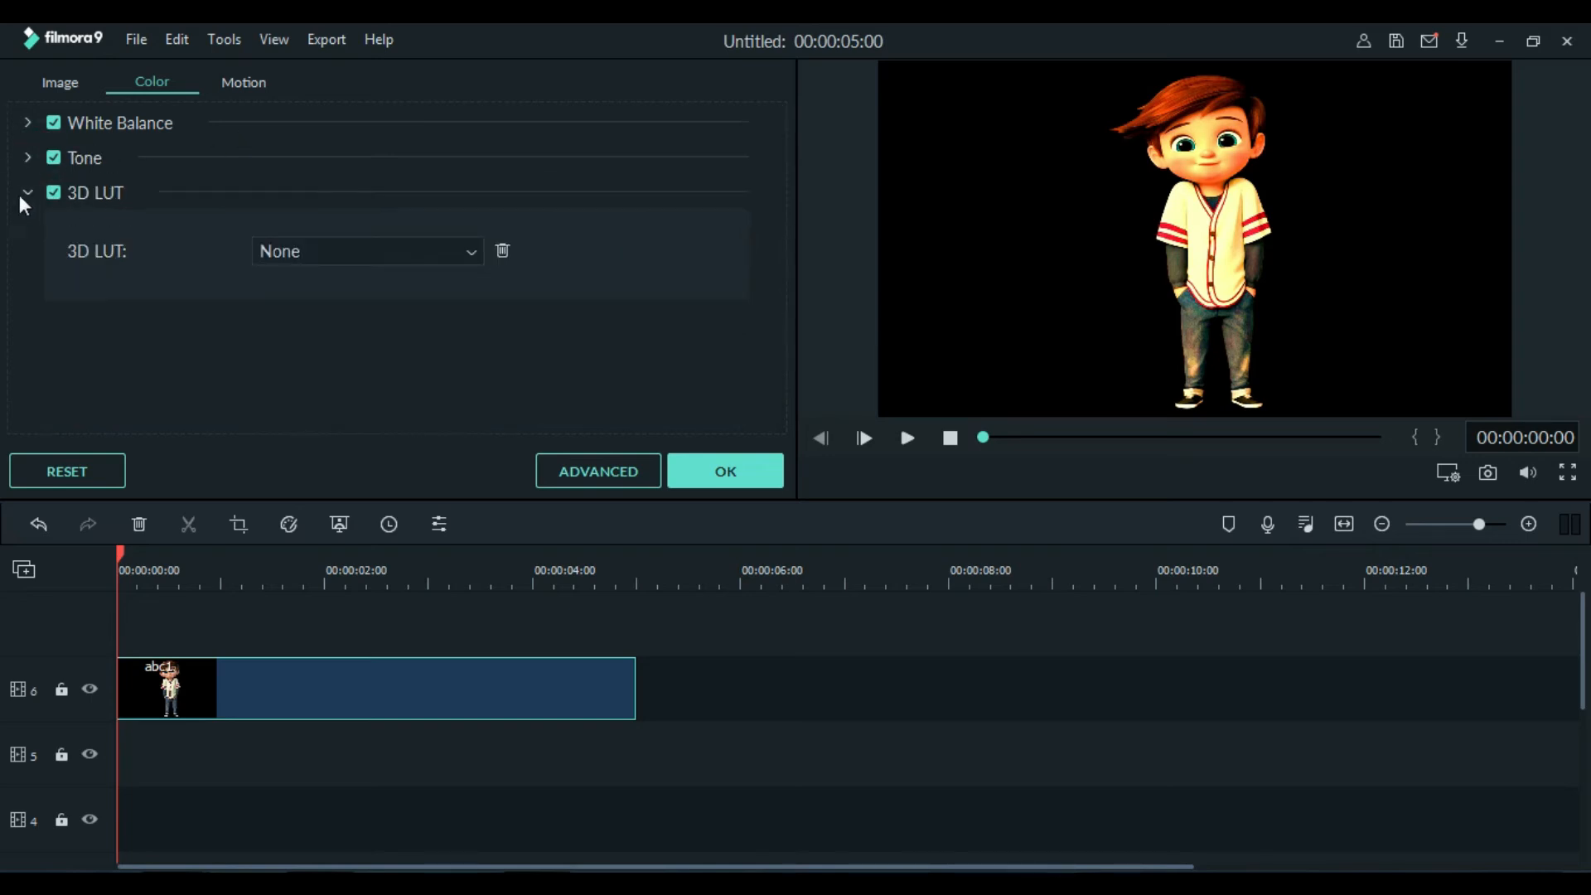
pyautogui.click(369, 249)
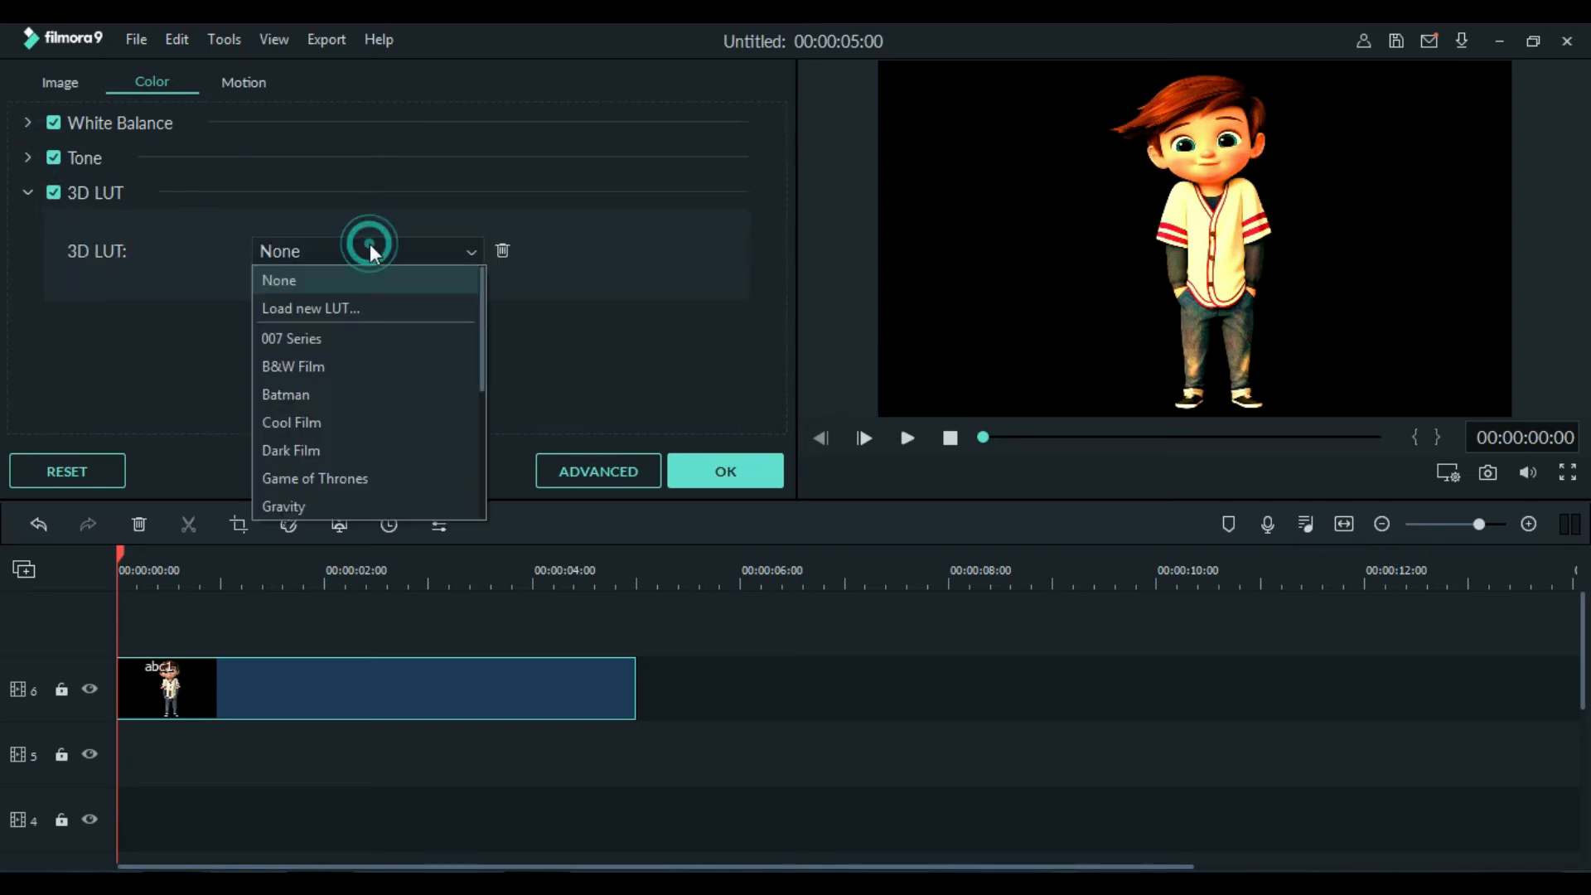
pyautogui.click(347, 345)
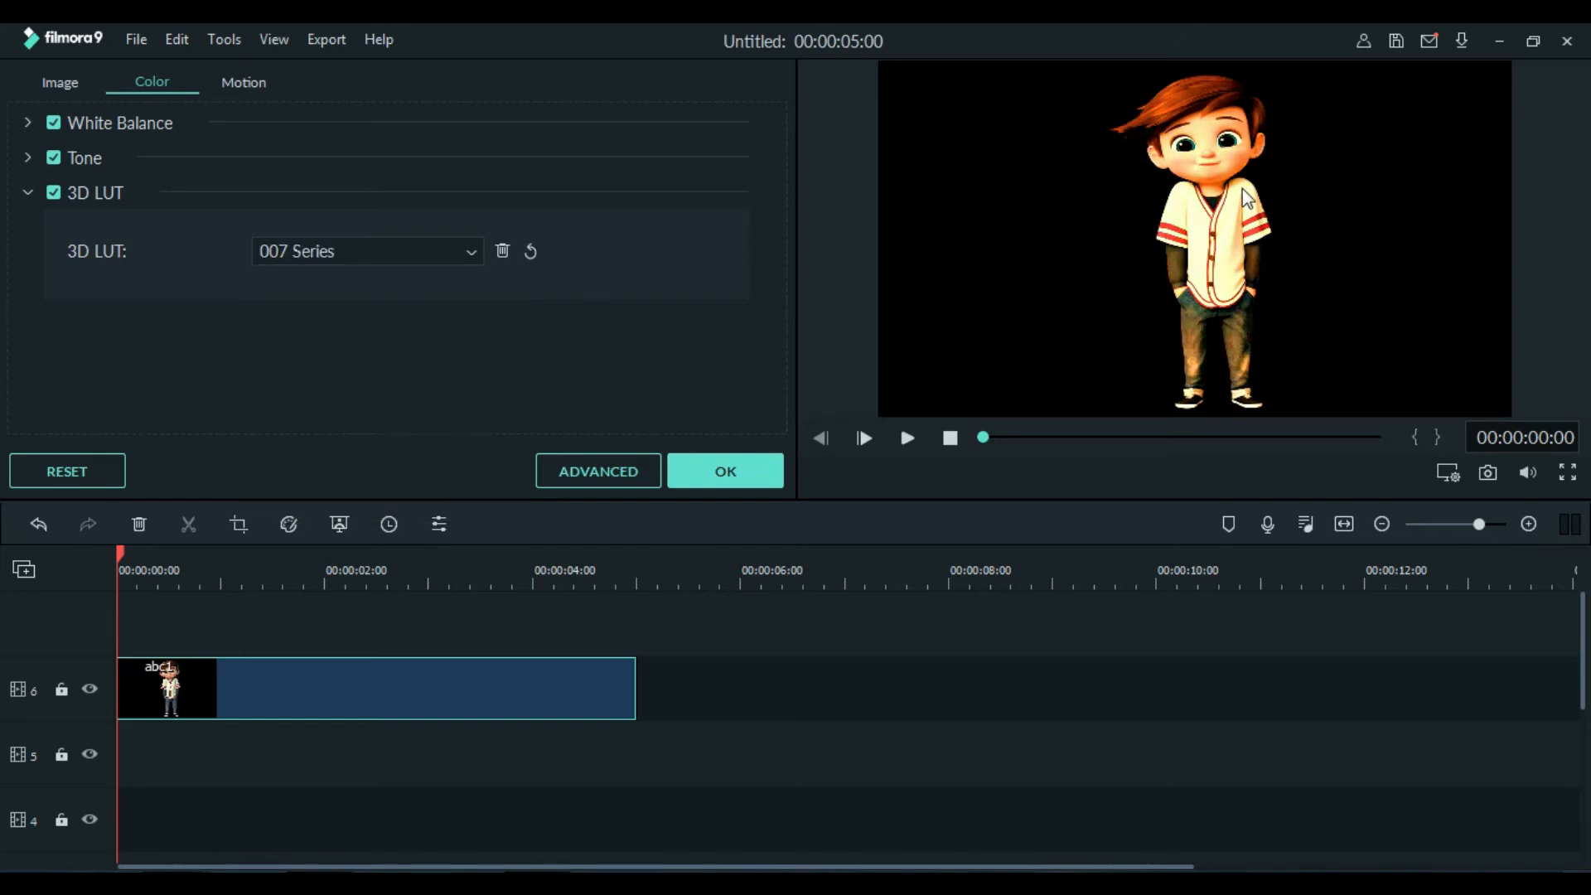
pyautogui.click(401, 252)
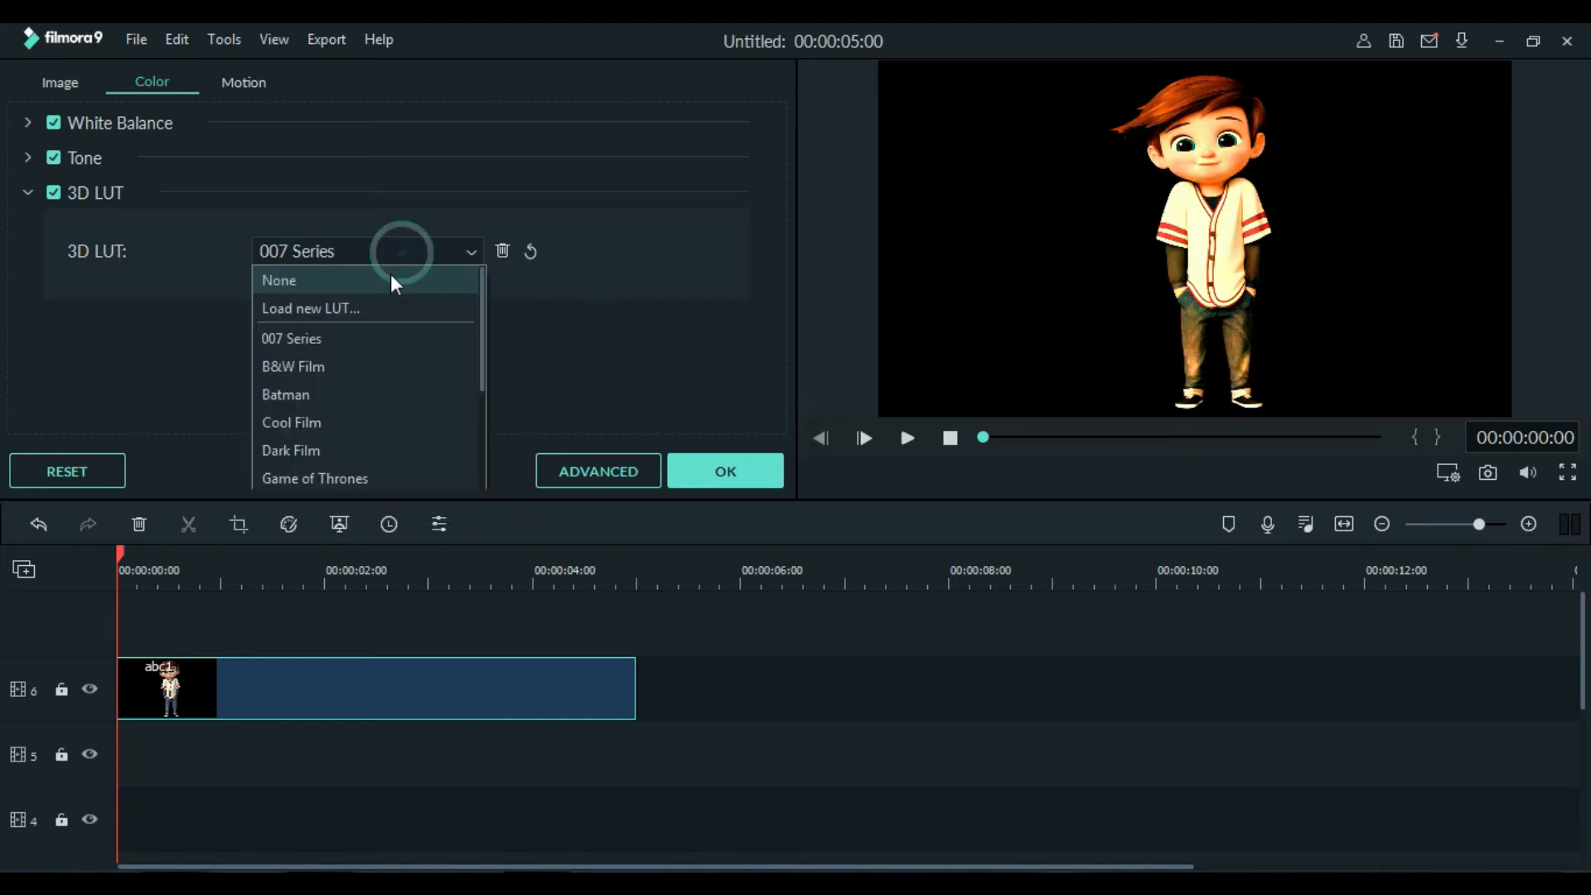
pyautogui.click(391, 273)
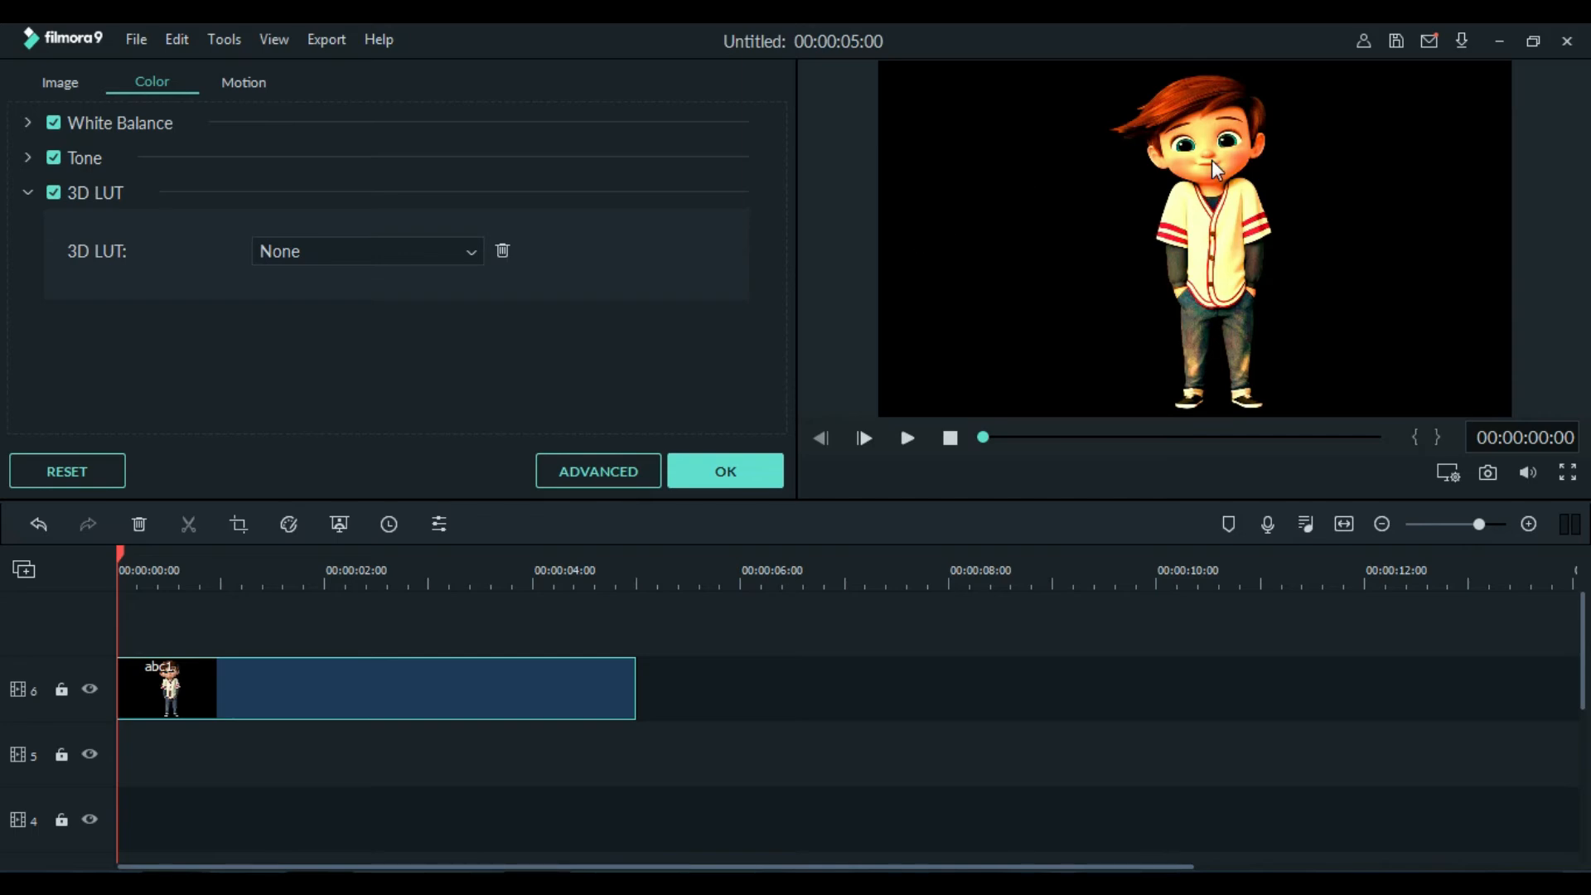
# Try the 007 Series, B&W Film and Batman 3D LUTs in turn on the abc1 clip
pyautogui.click(440, 250)
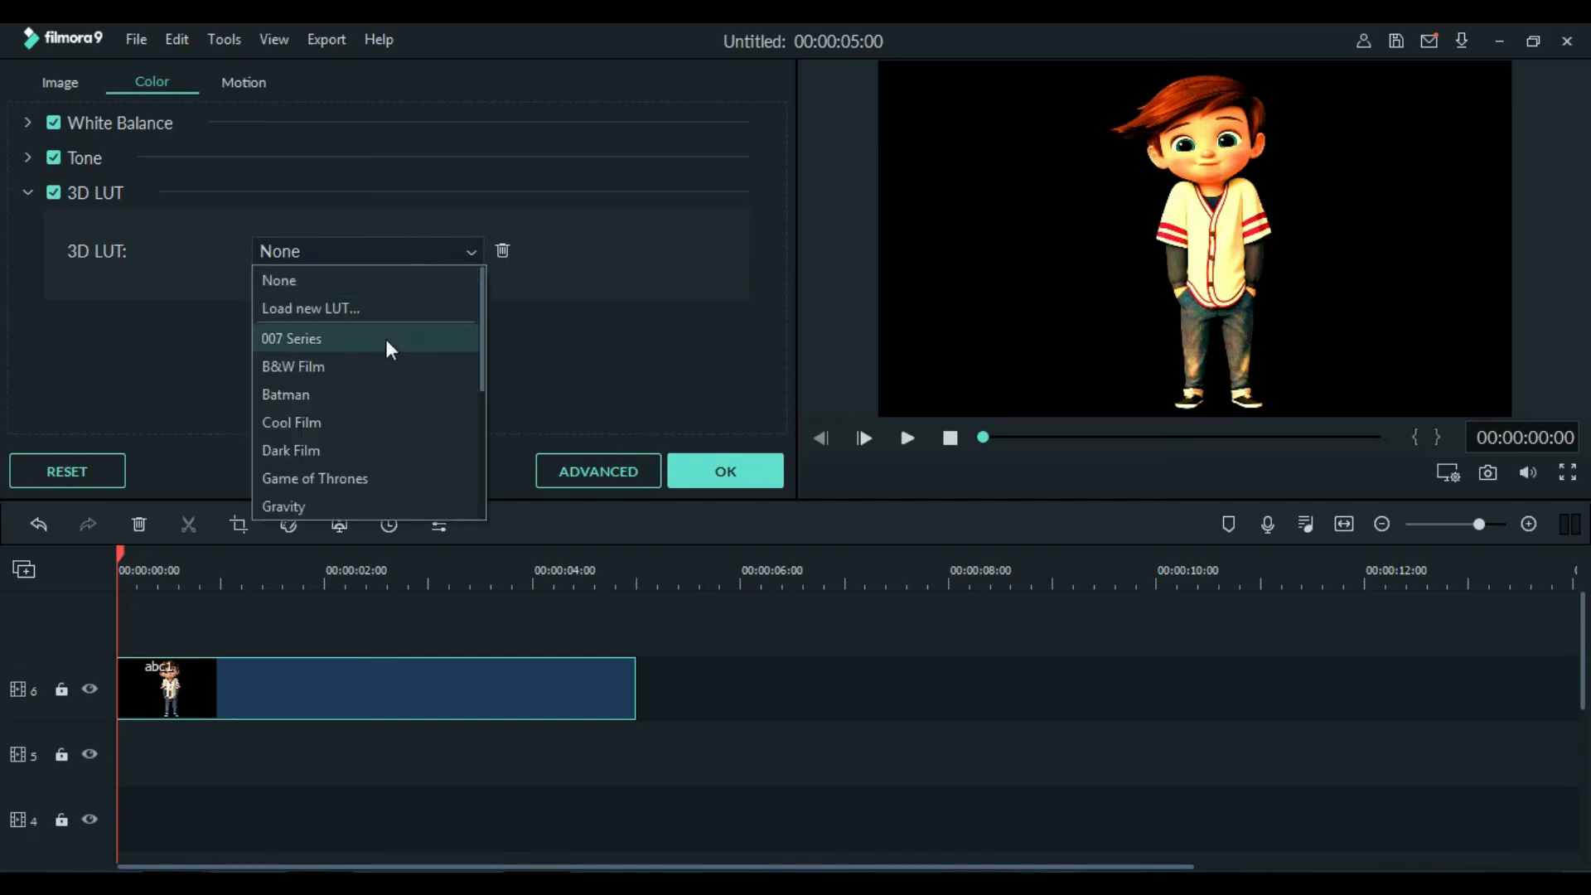
pyautogui.click(385, 340)
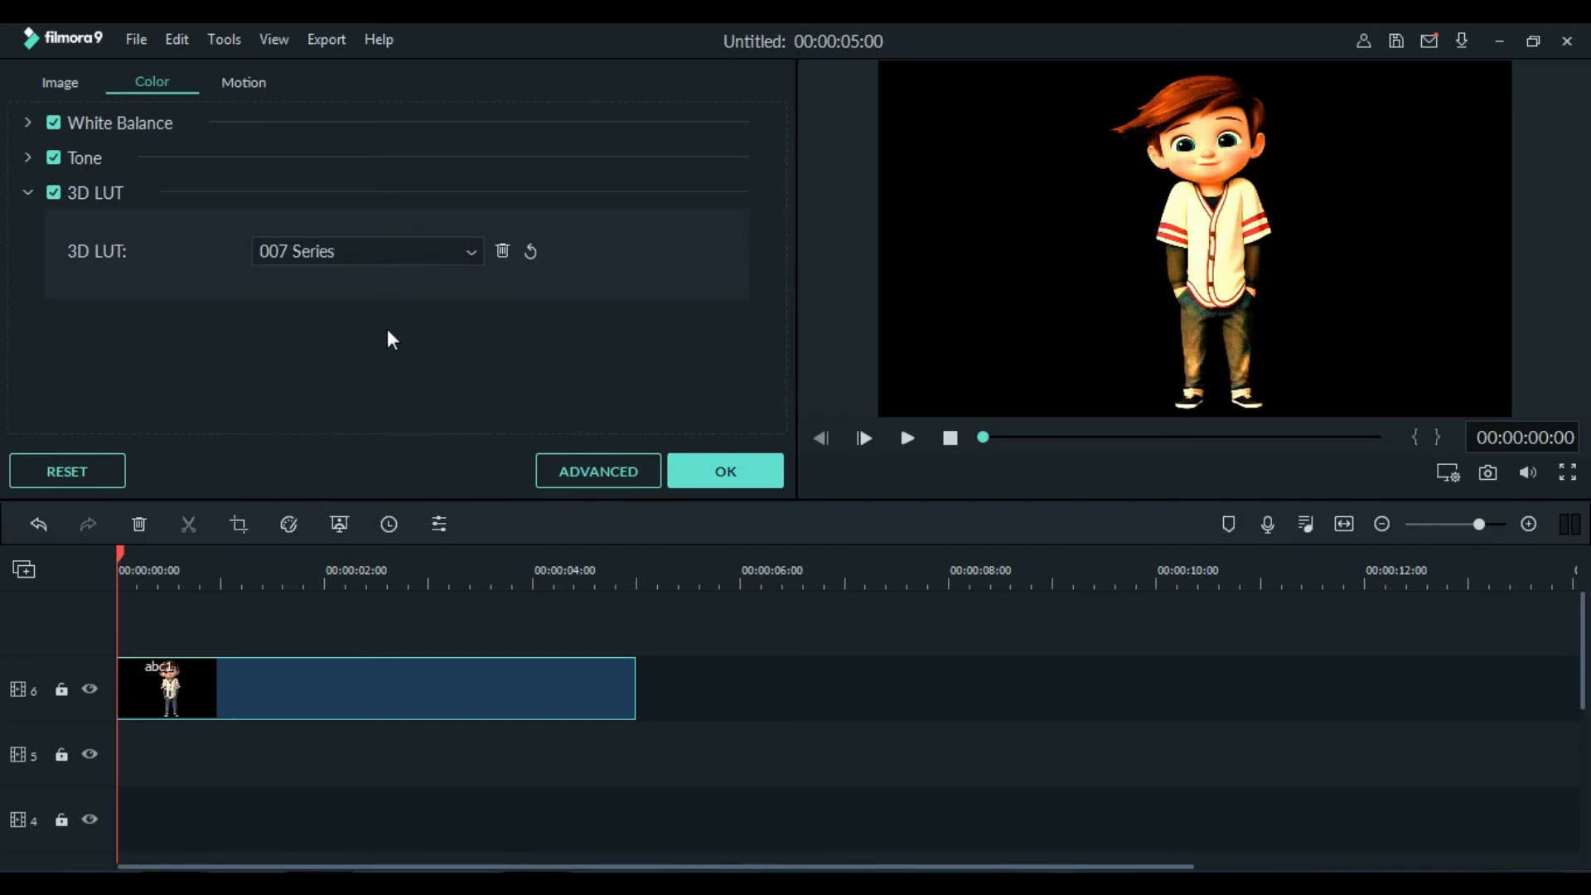
pyautogui.click(401, 248)
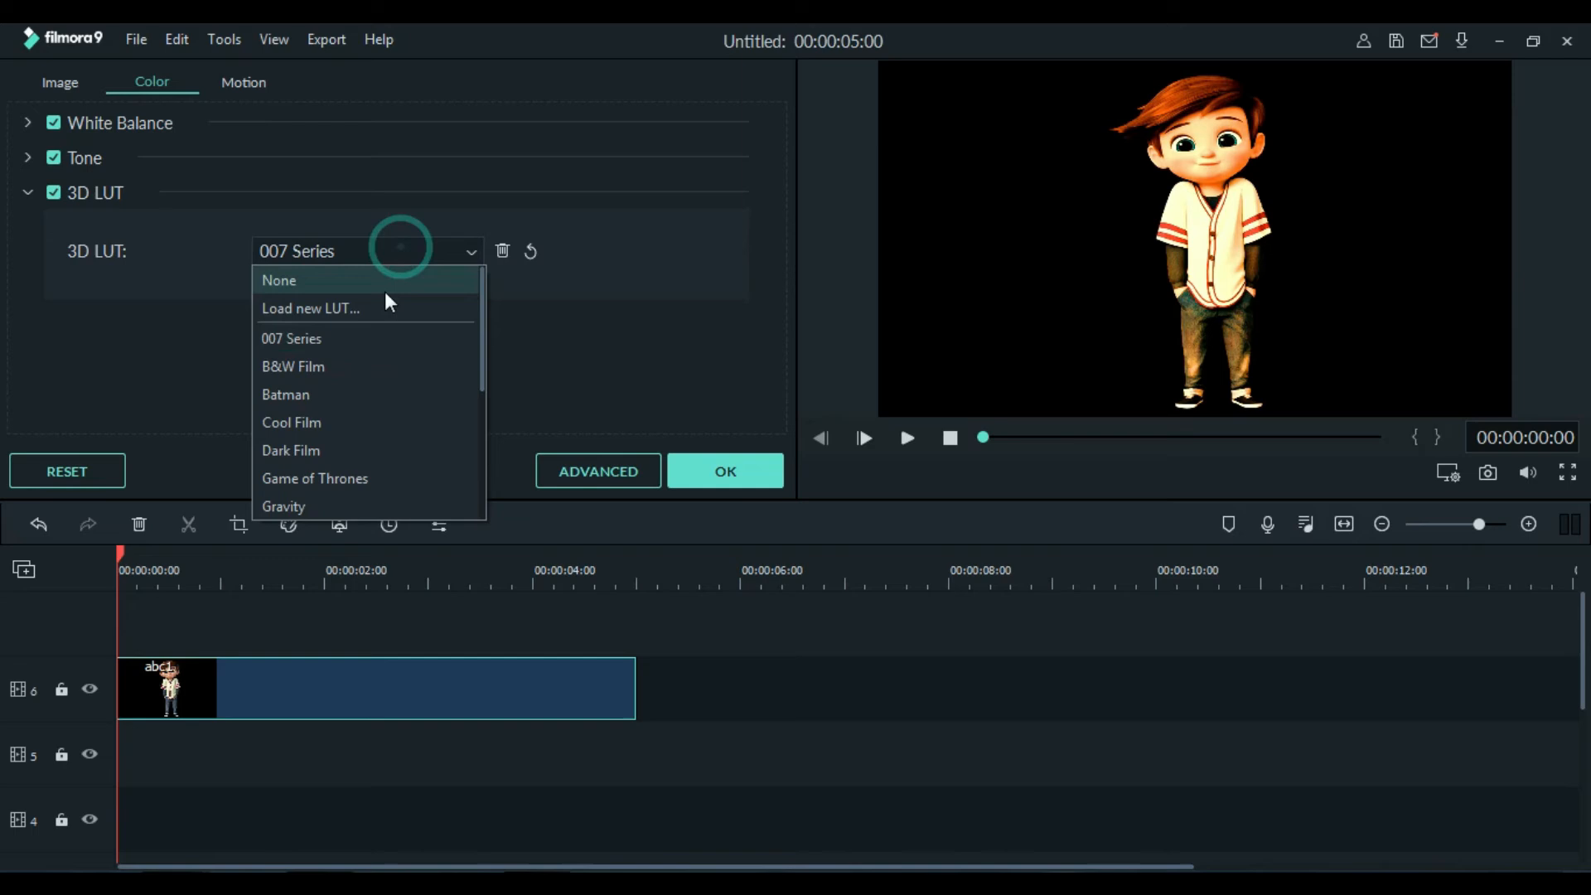
pyautogui.click(366, 361)
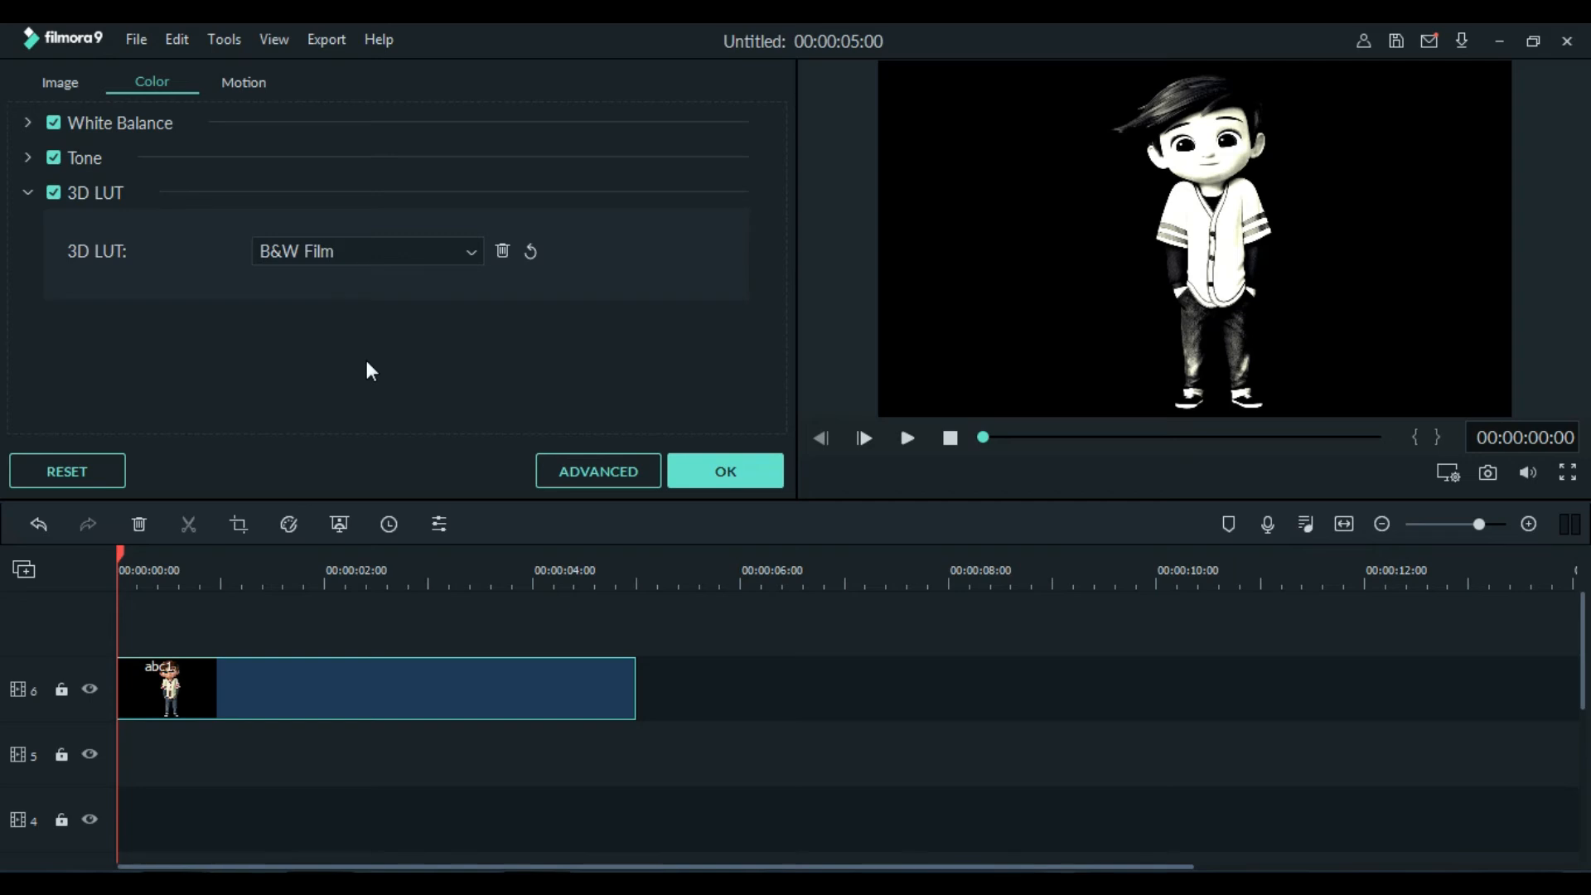
pyautogui.click(414, 250)
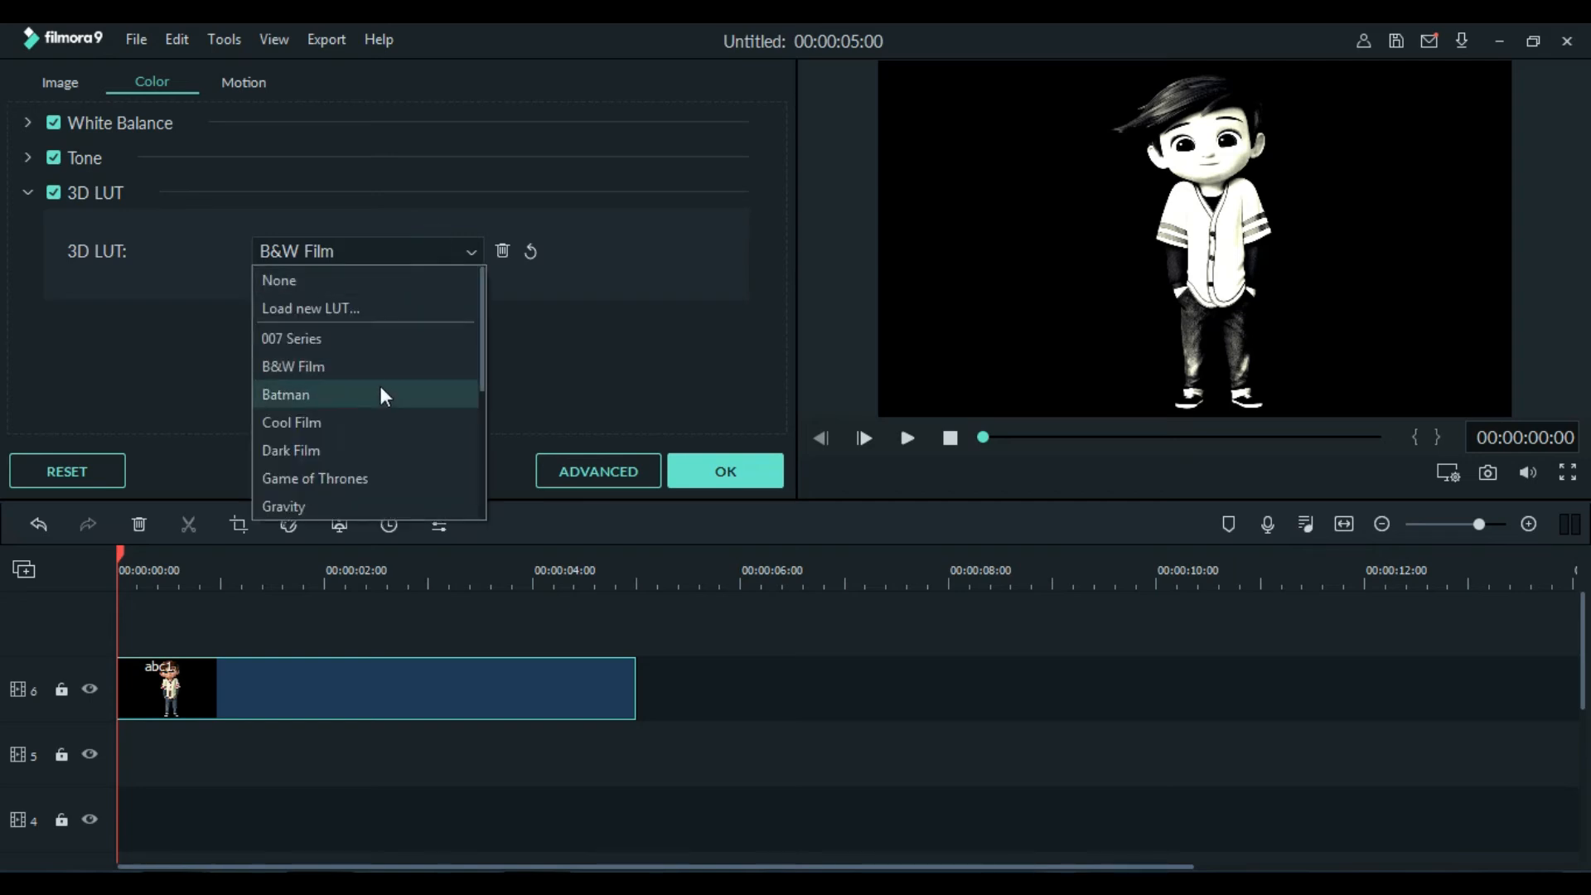
pyautogui.click(380, 385)
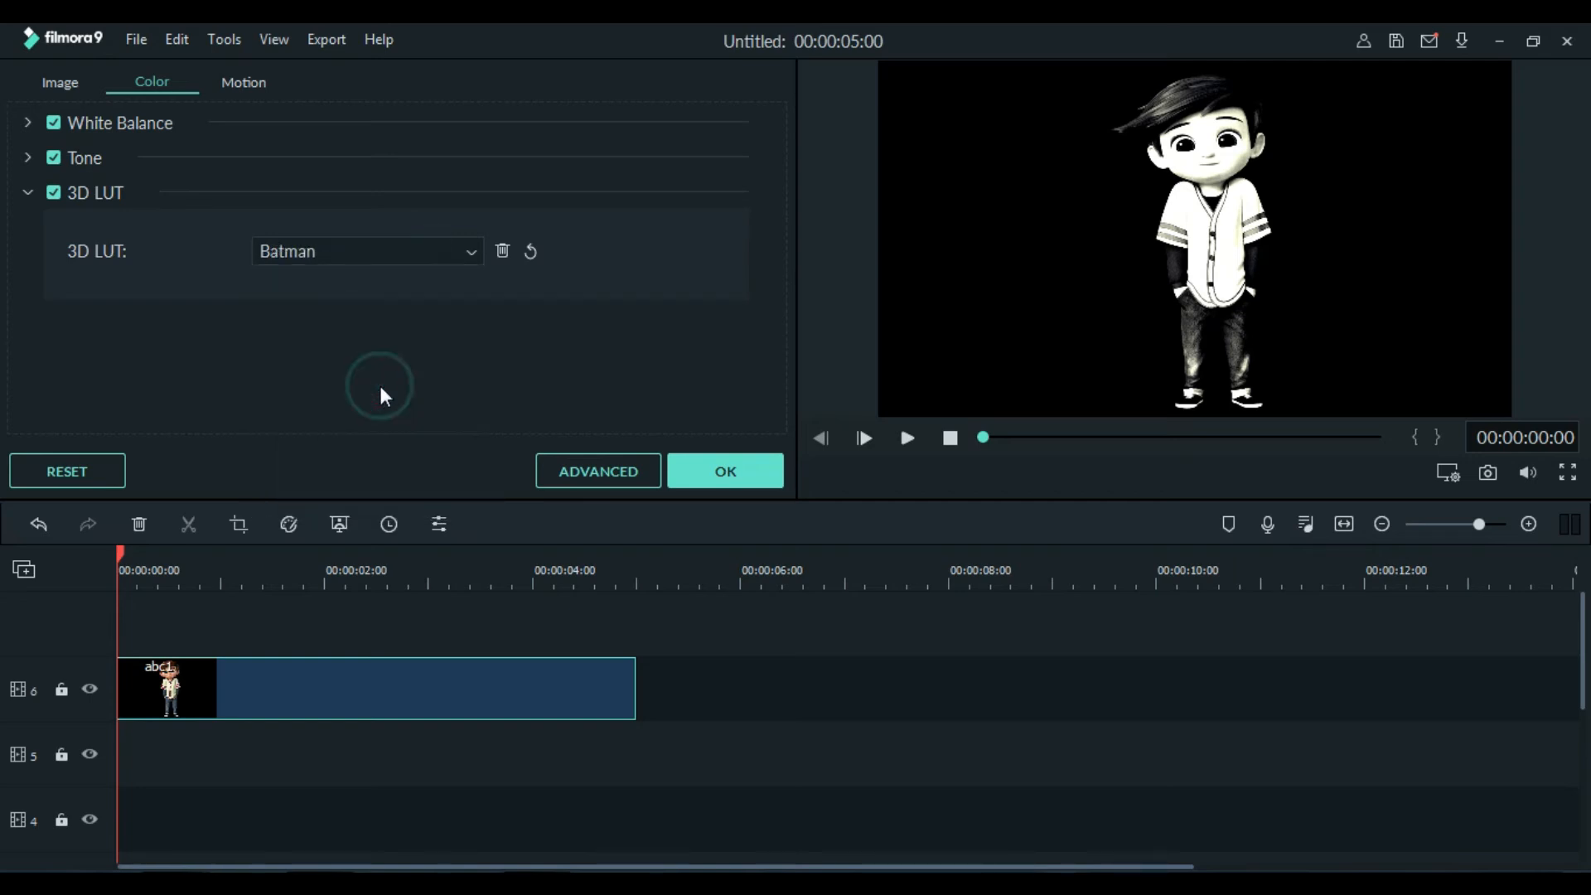
# Apply the Cool Film 3D LUT to the abc1 clip
pyautogui.click(411, 250)
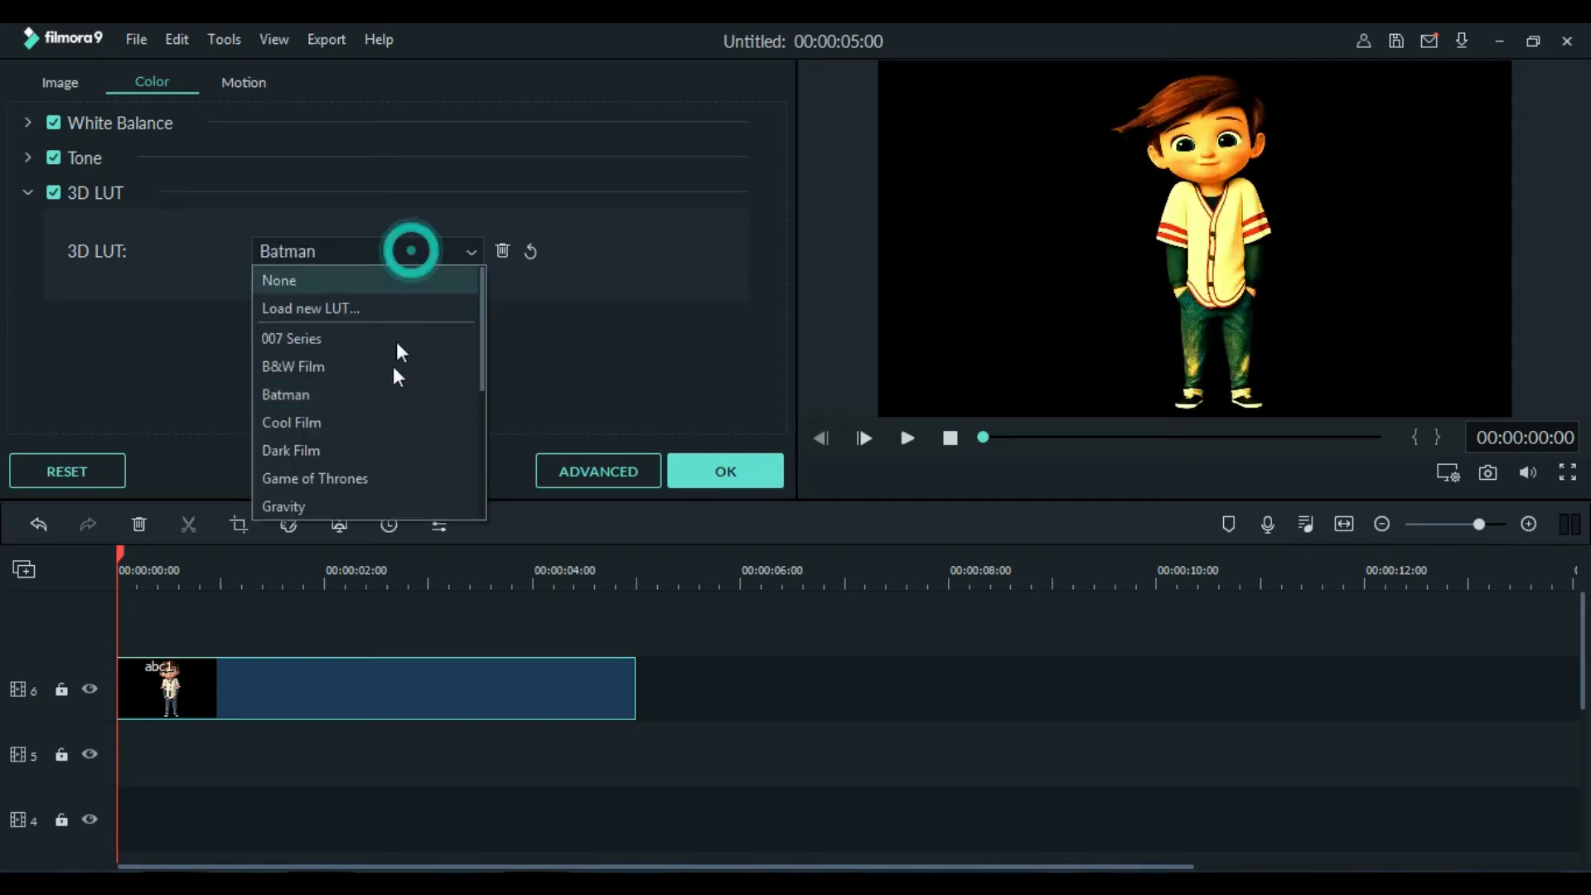
pyautogui.click(379, 425)
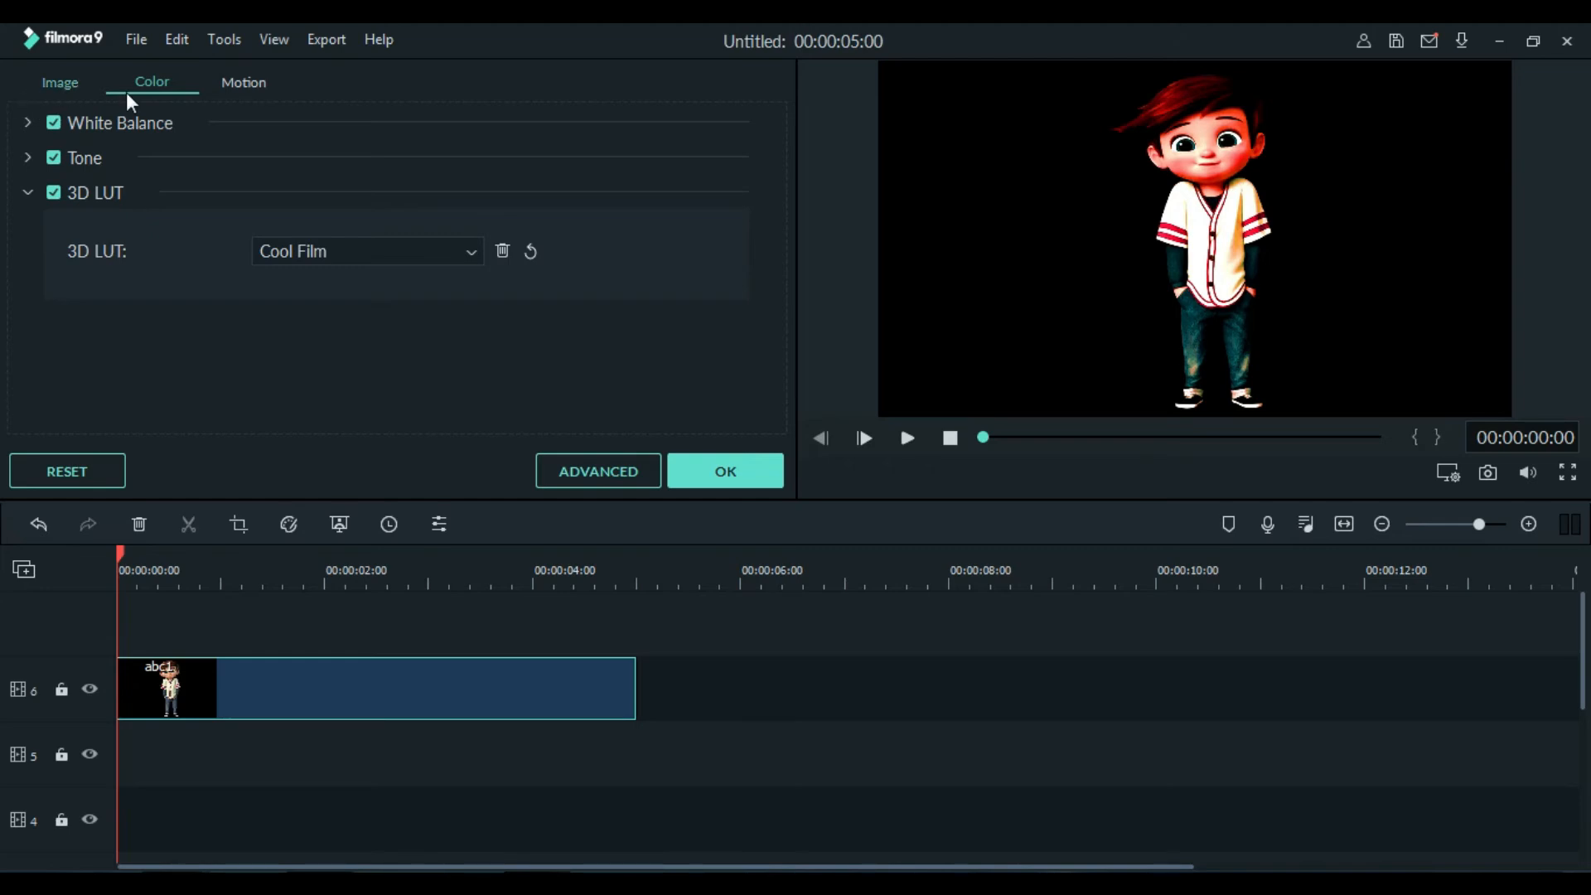
pyautogui.click(266, 83)
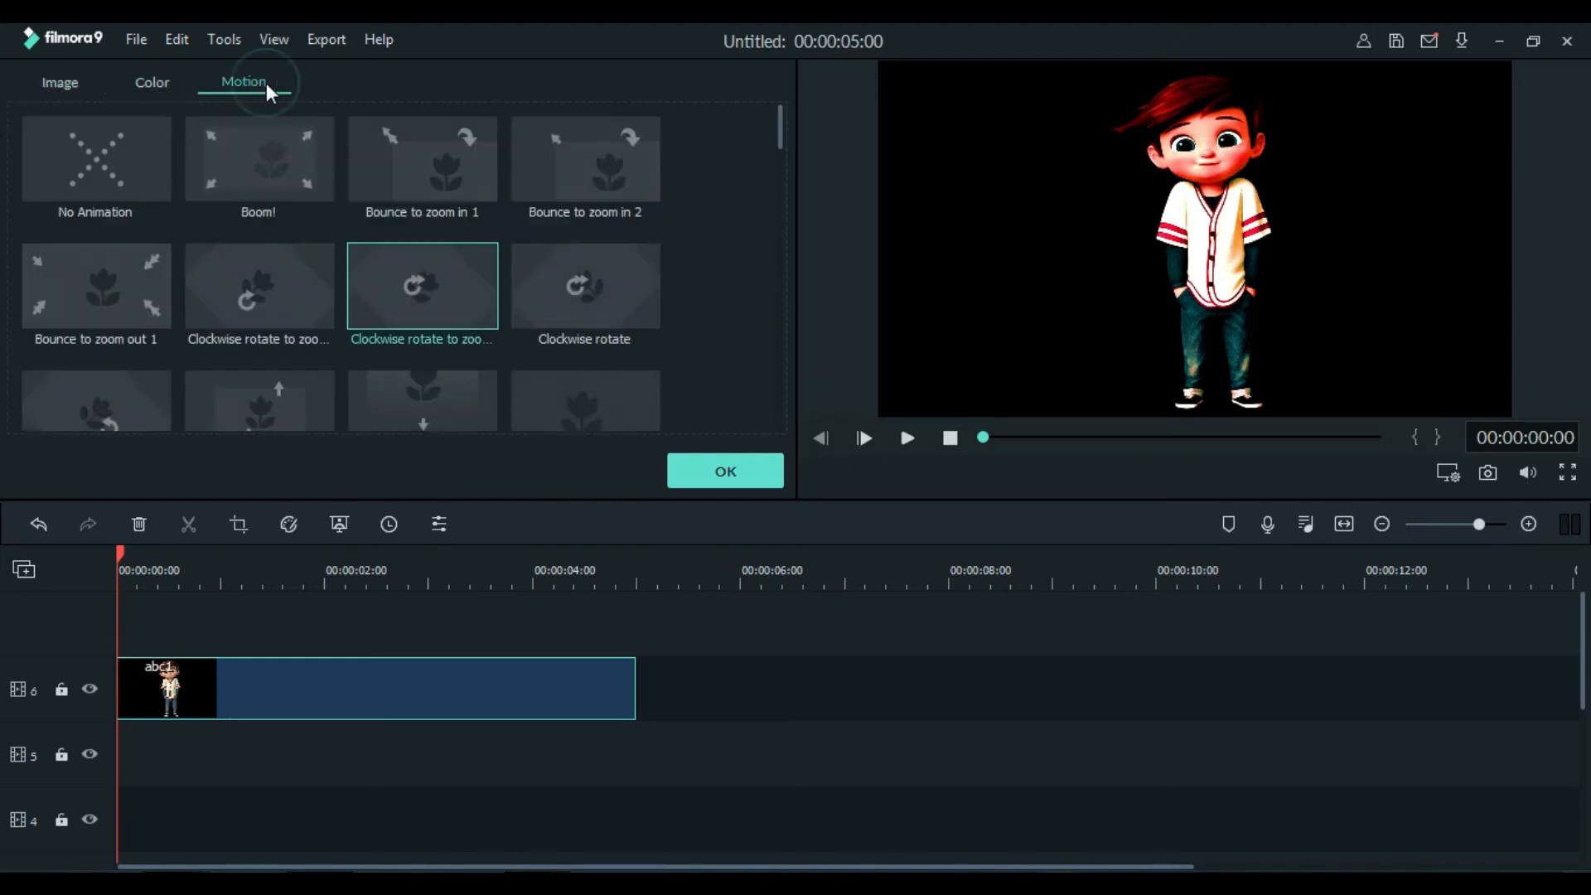
pyautogui.click(153, 86)
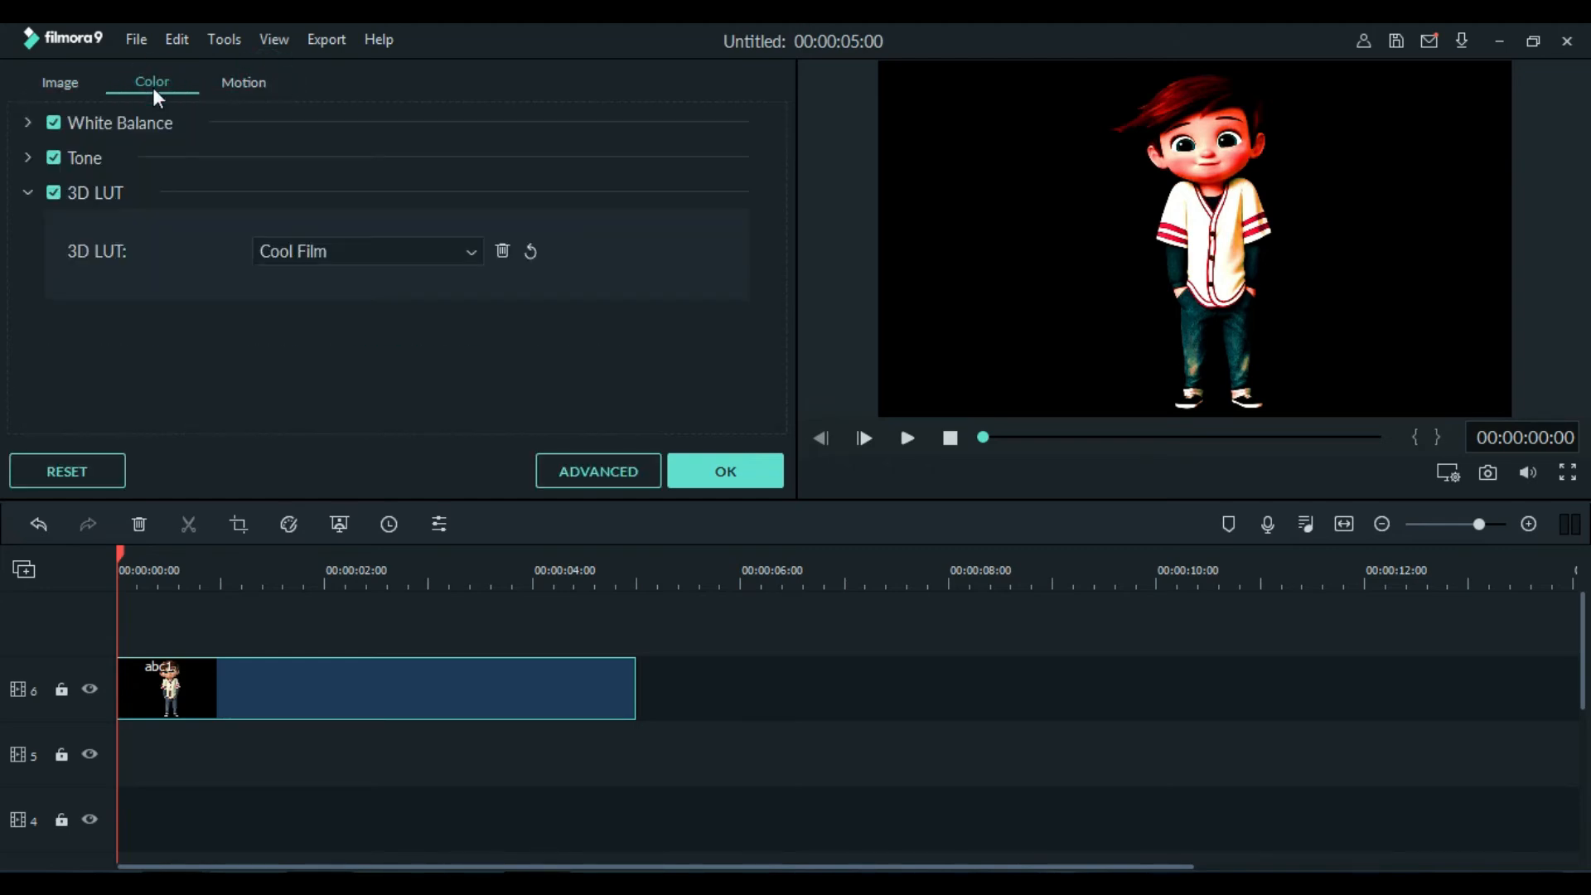
# Scale the abc1 clip down to 81.69% in its image transform settings
pyautogui.click(56, 90)
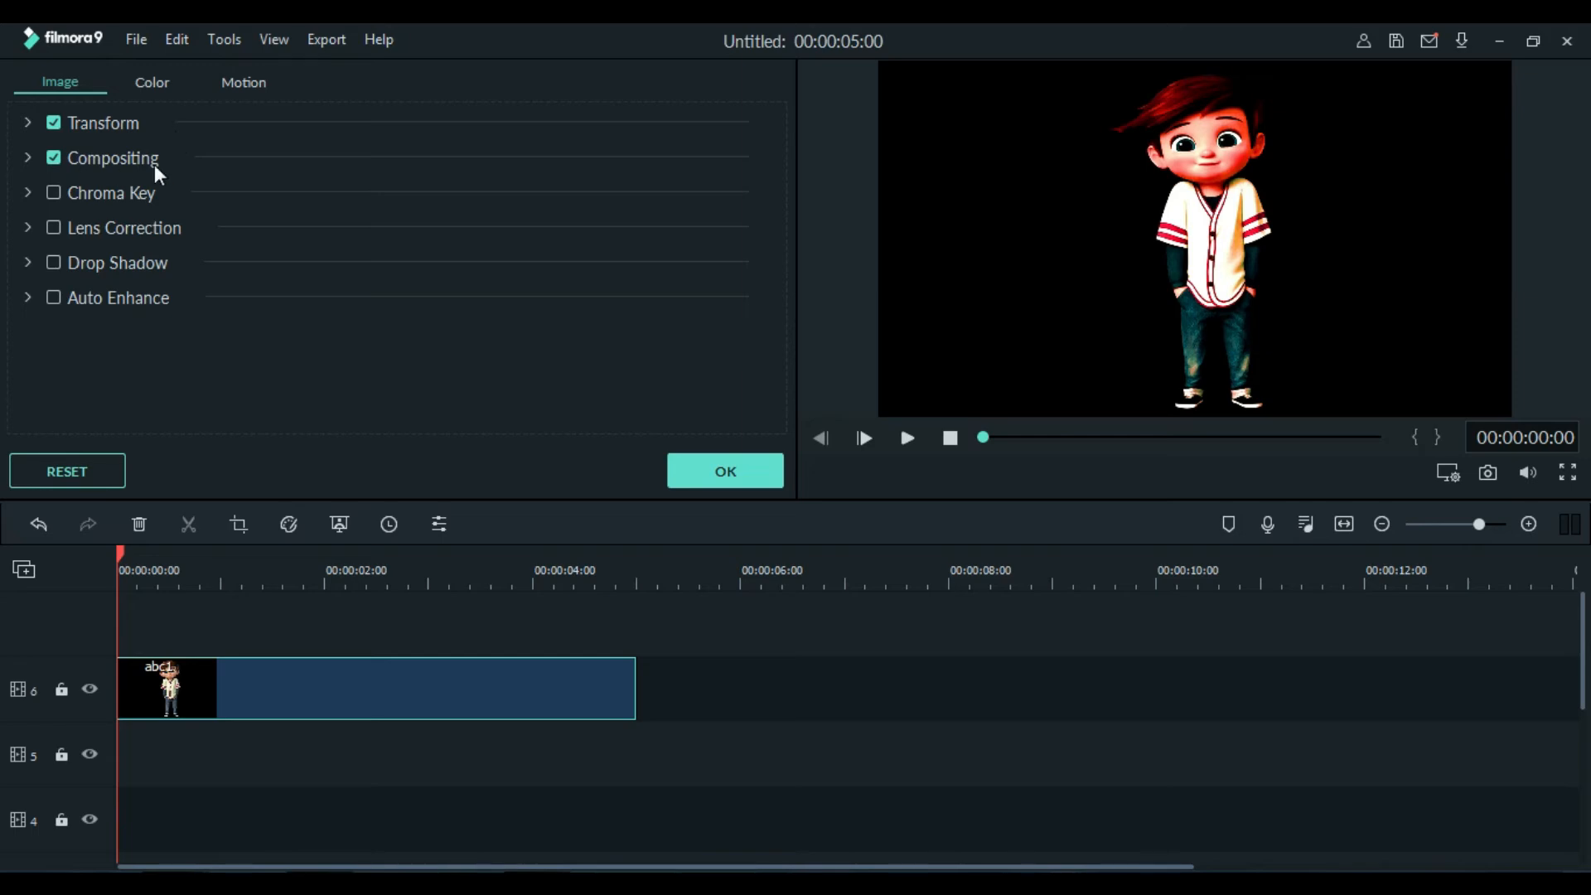
pyautogui.click(28, 125)
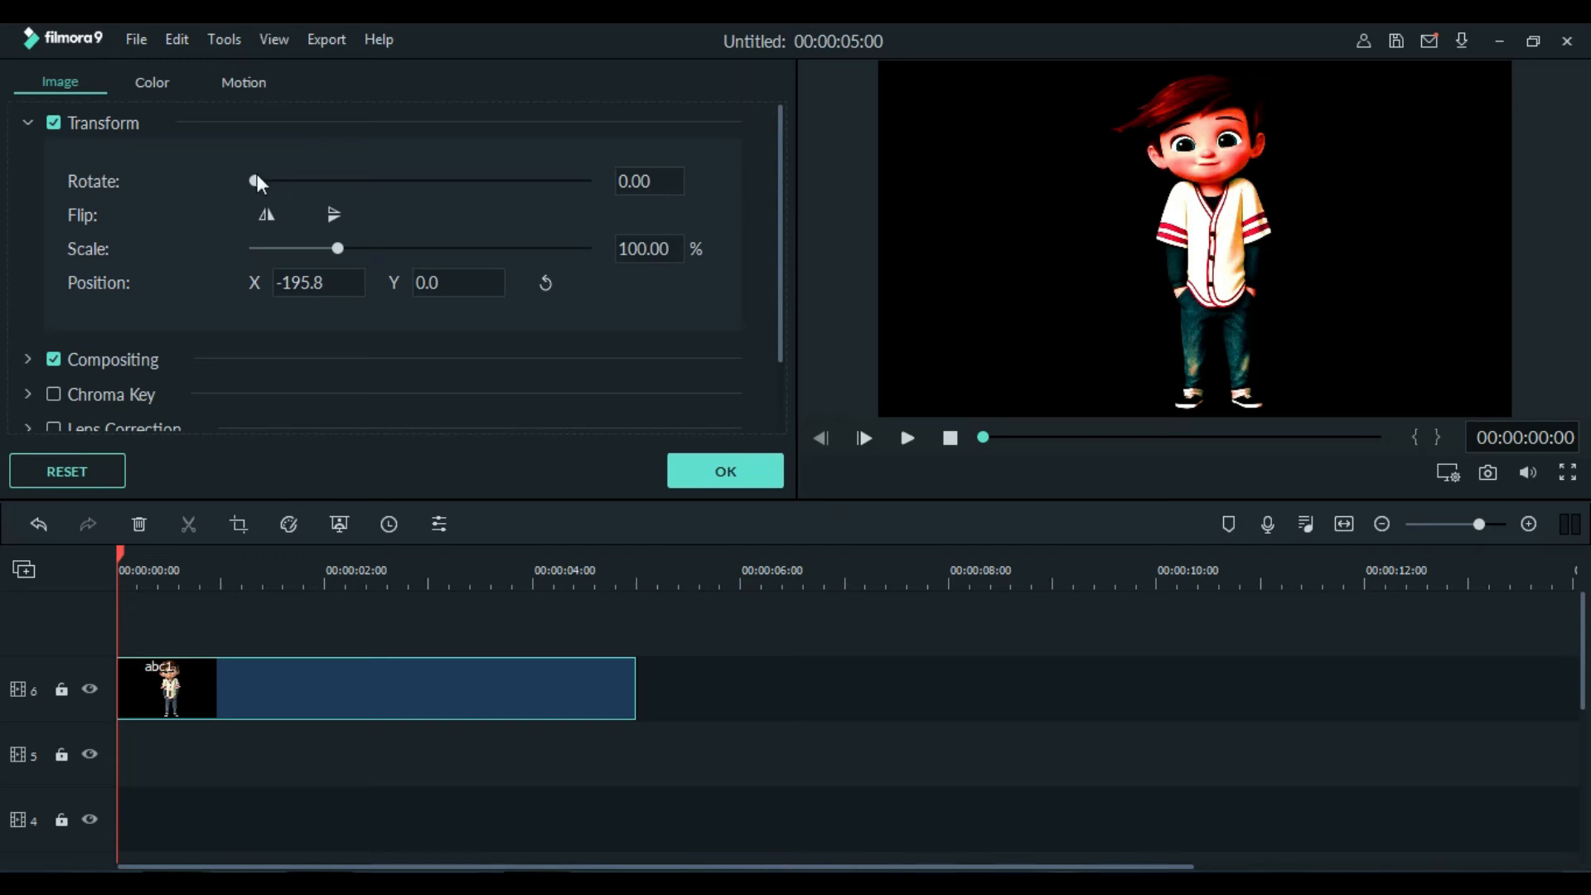
pyautogui.moveTo(257, 180); pyautogui.dragTo(221, 177)
pyautogui.moveTo(338, 246)
pyautogui.mouseDown()
pyautogui.moveTo(656, 258)
pyautogui.moveTo(327, 262)
pyautogui.mouseUp()
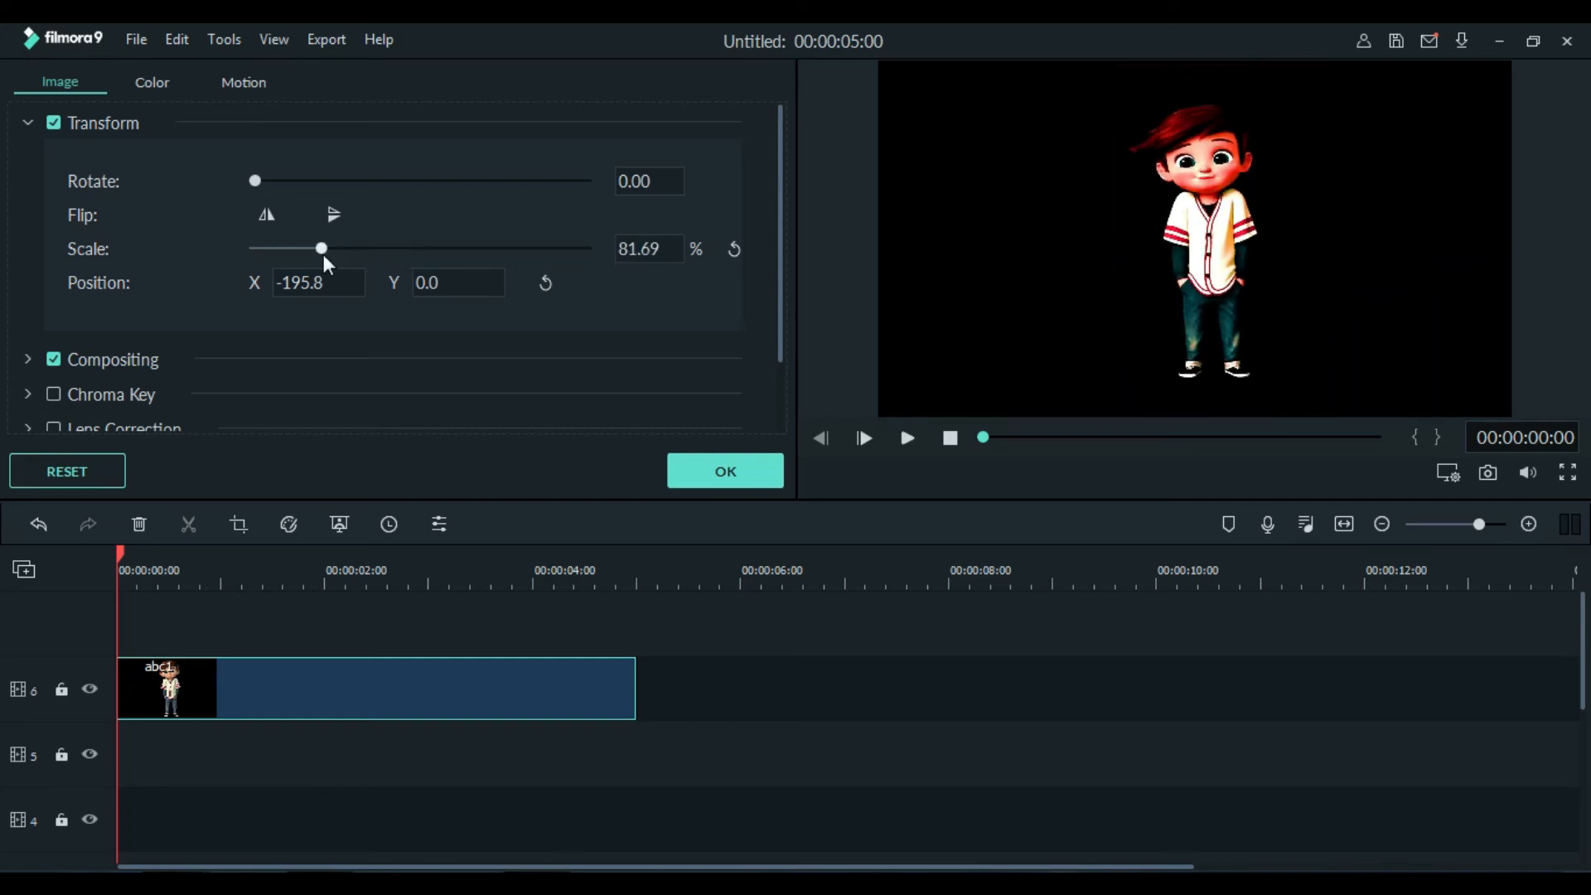
# Flip the abc1 clip horizontally so the character is mirrored
pyautogui.click(270, 220)
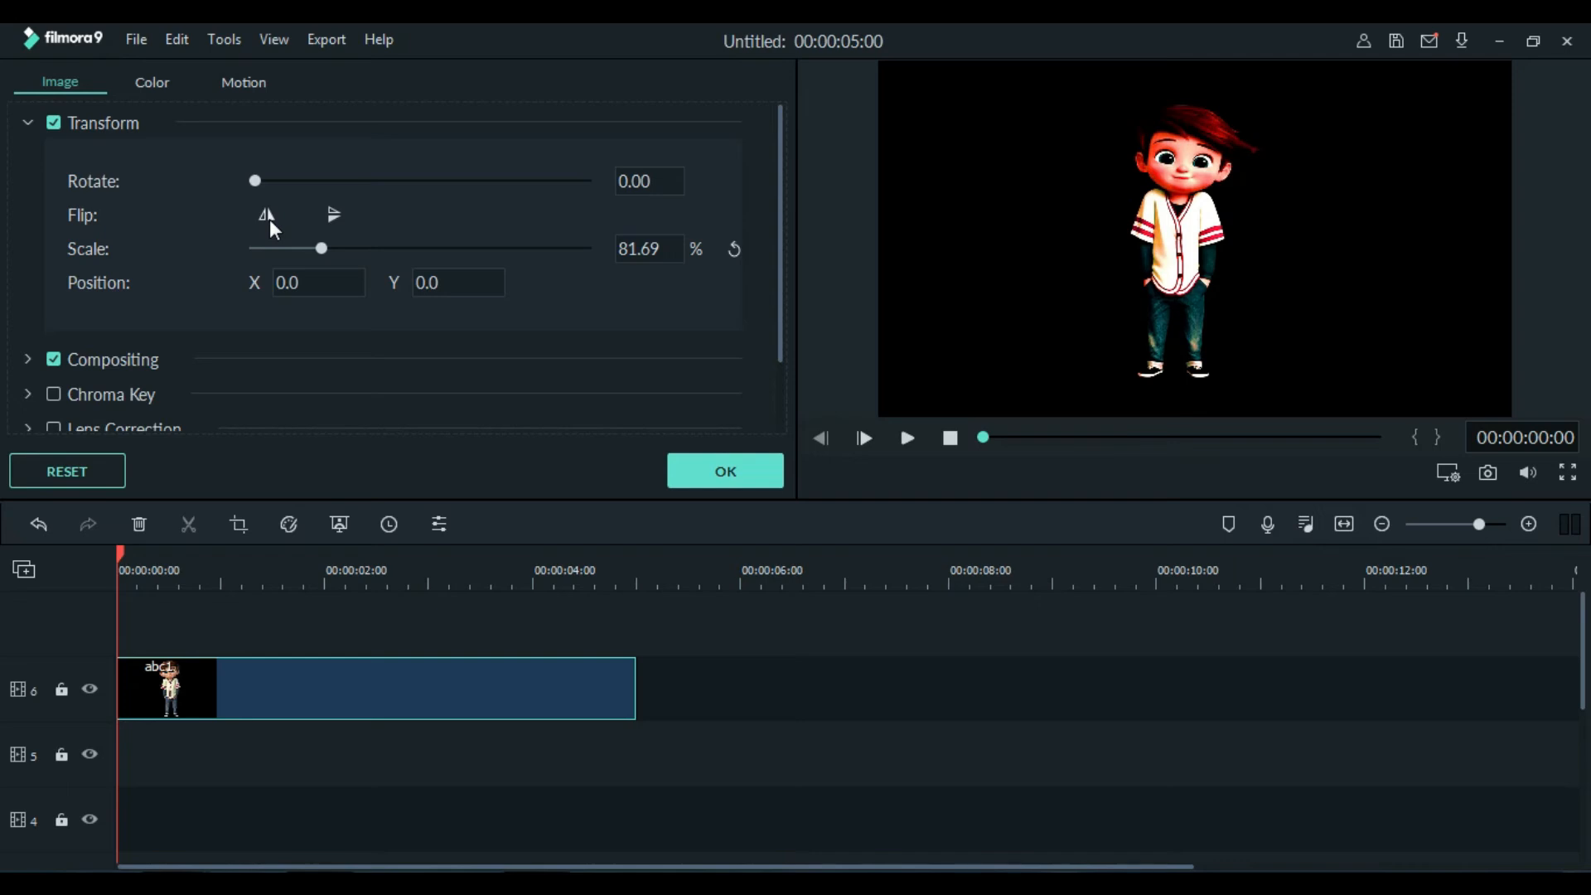
pyautogui.click(270, 218)
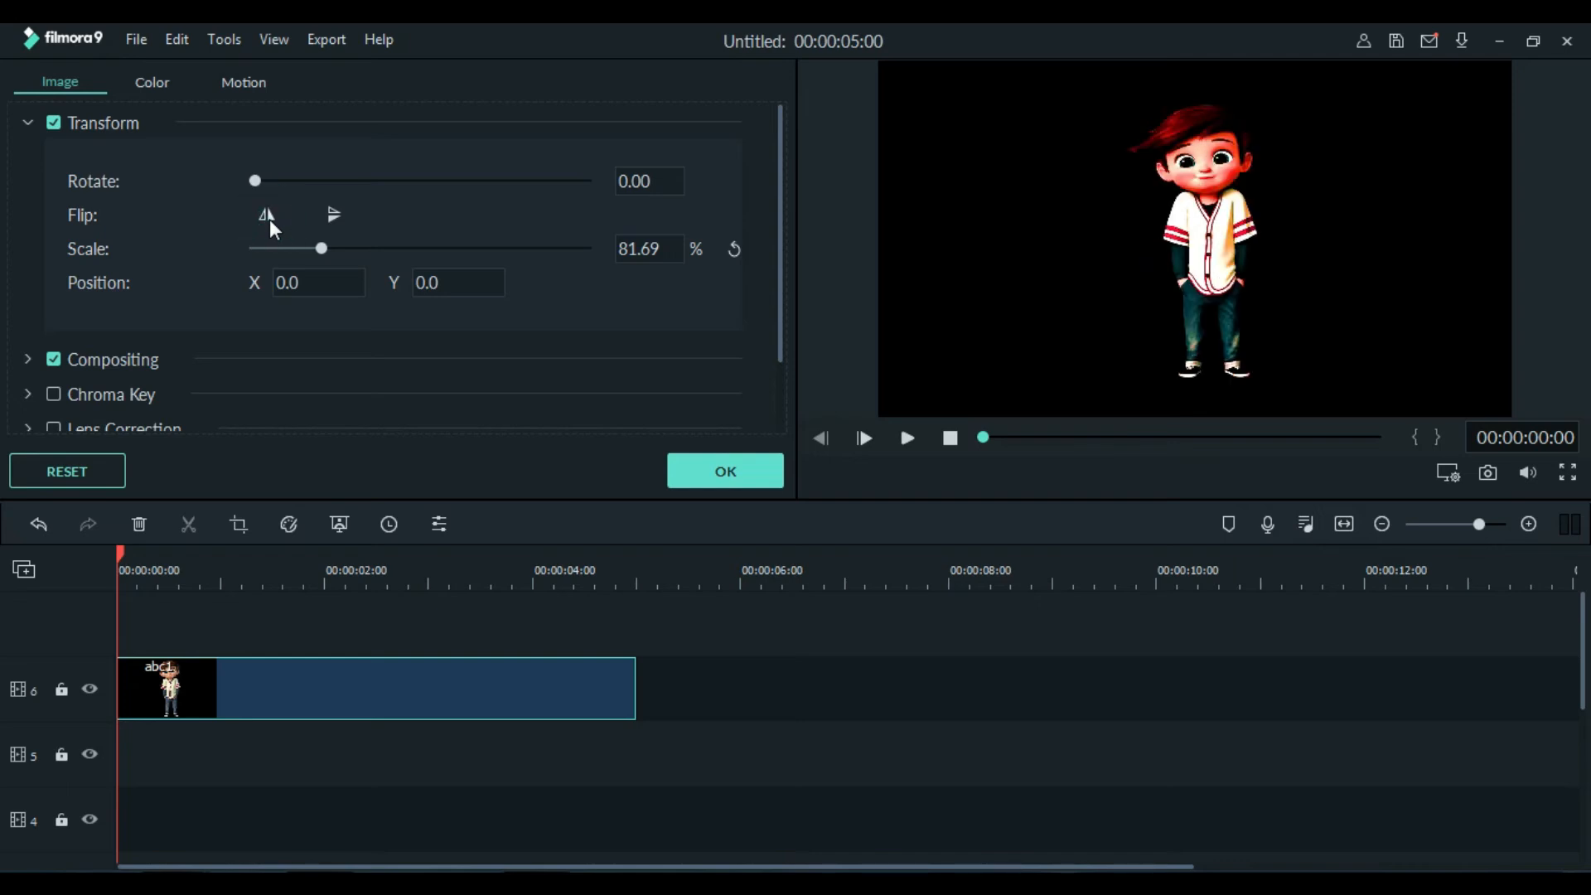
pyautogui.click(266, 216)
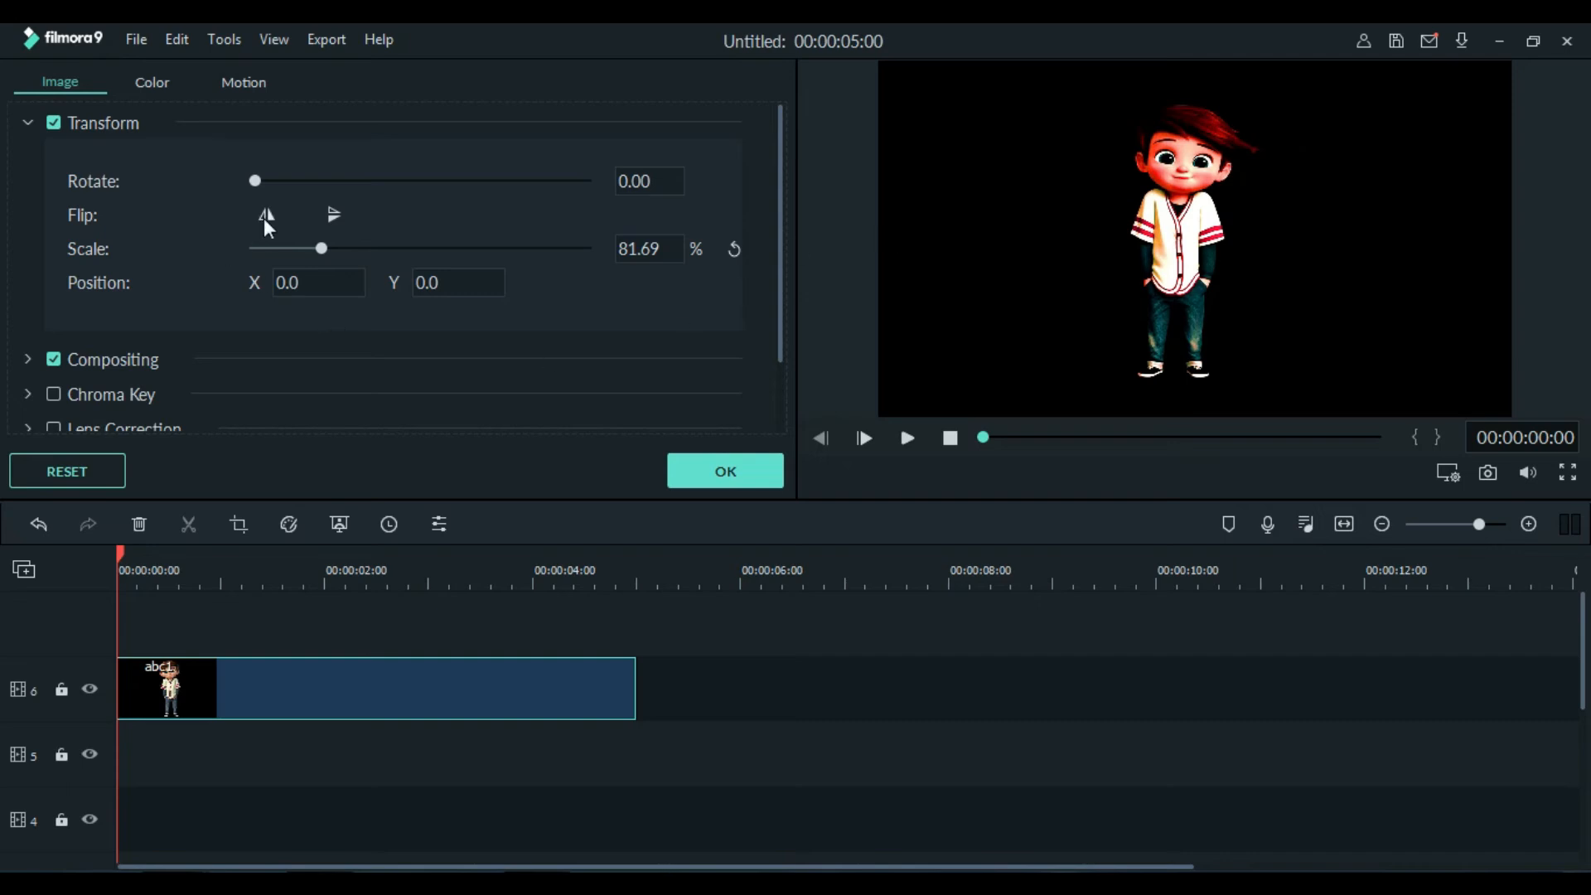
# Try flipping the abc1 clip vertically at the start of the timeline and restore it upright
pyautogui.click(335, 216)
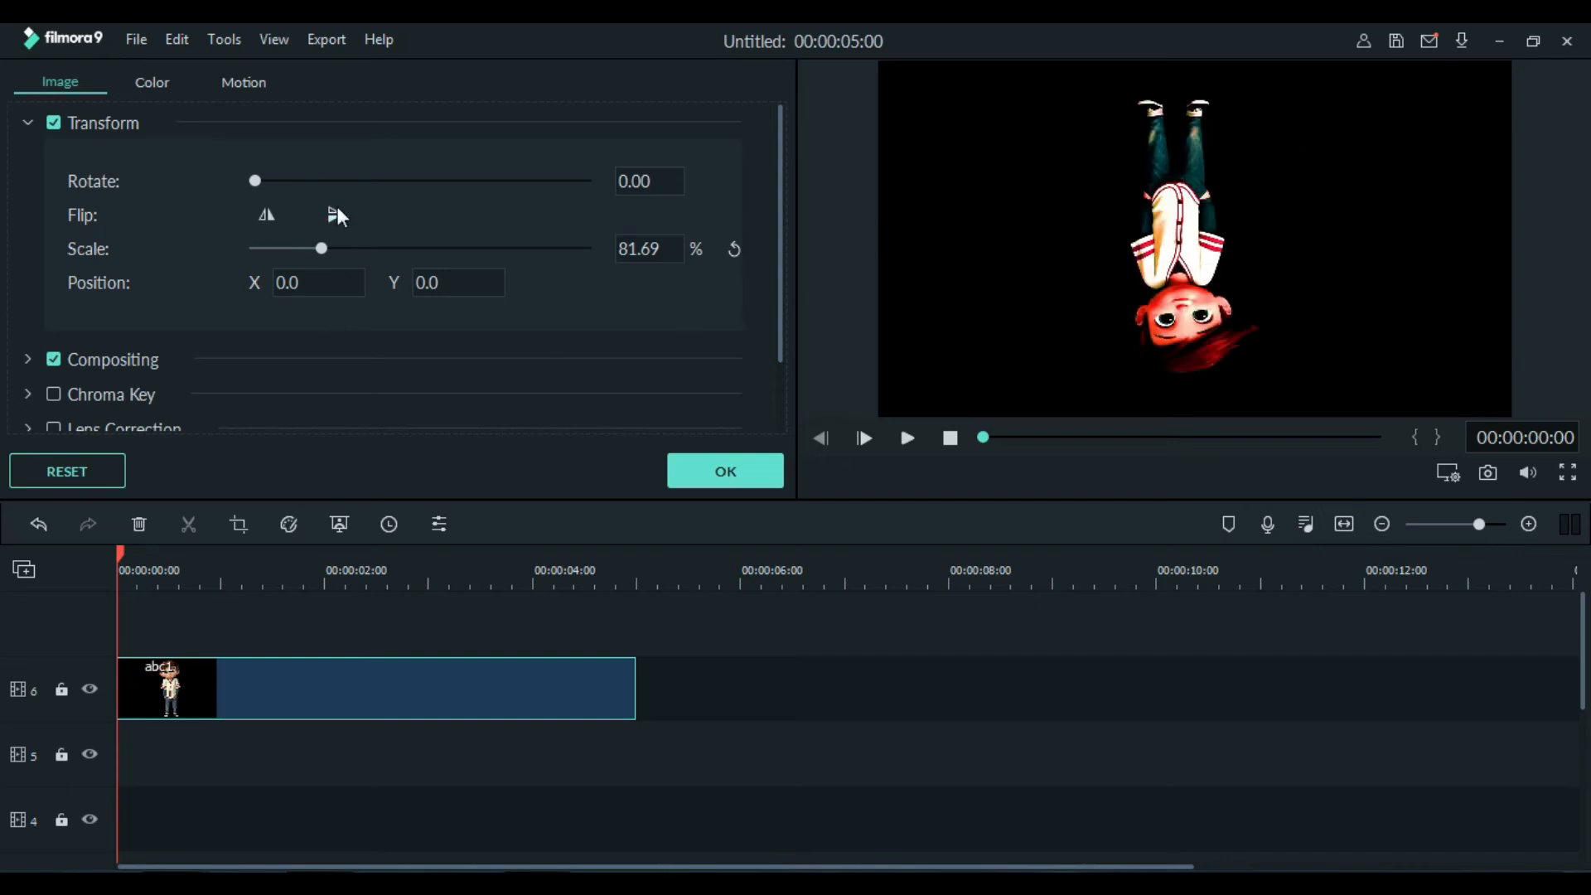
pyautogui.click(336, 214)
pyautogui.click(336, 214)
pyautogui.click(337, 214)
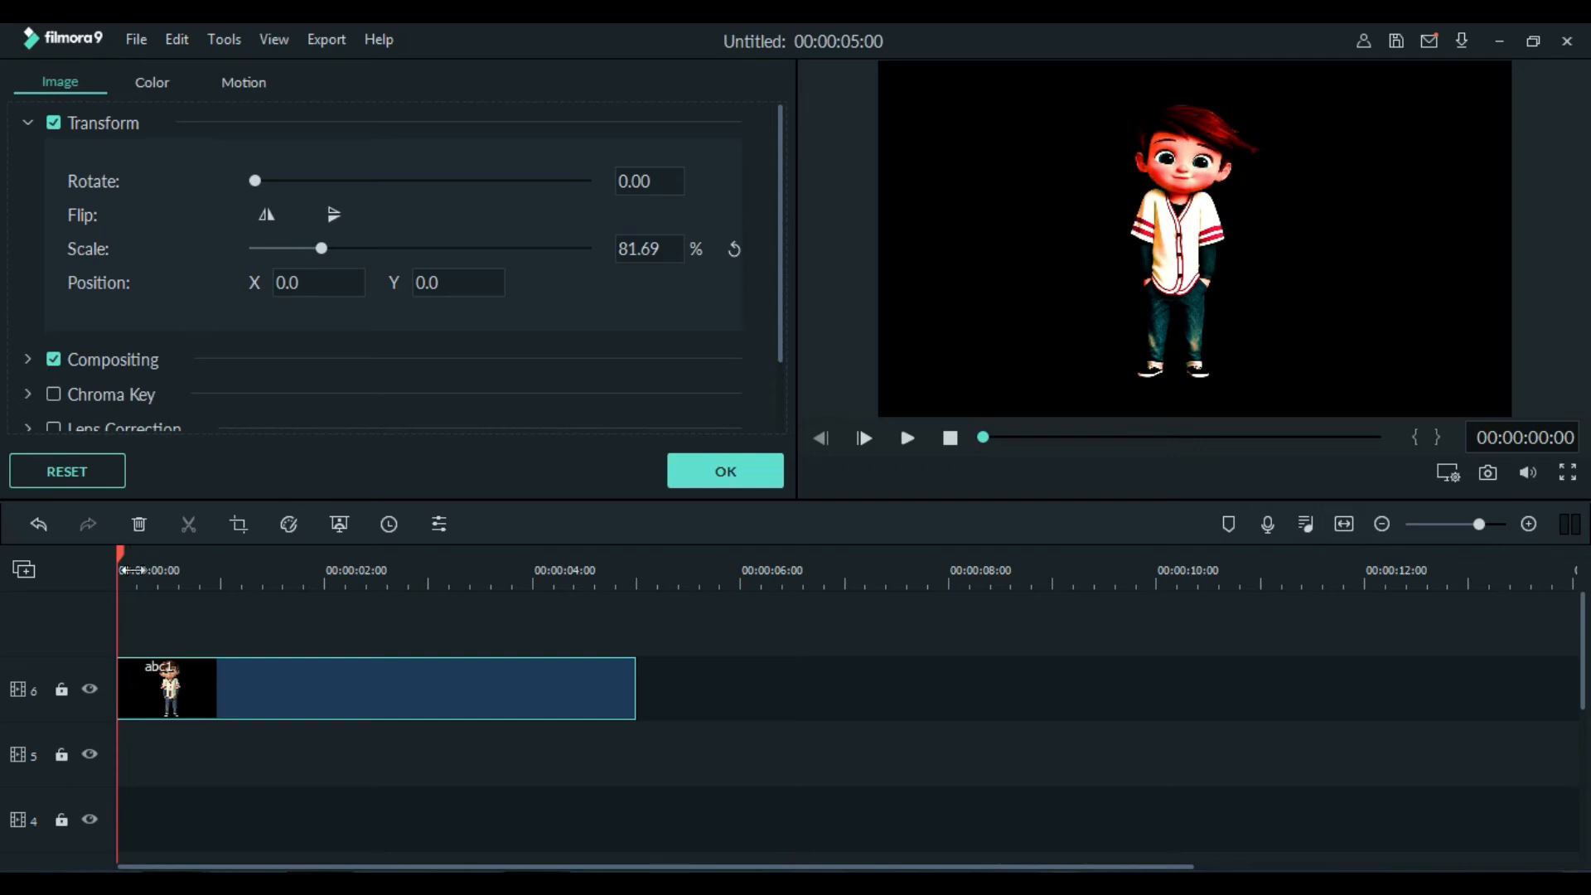
# Try flipping the abc1 clip vertically at 00:00:00:23 and flipping it back at 00:00:01:24
pyautogui.moveTo(117, 549); pyautogui.dragTo(215, 546)
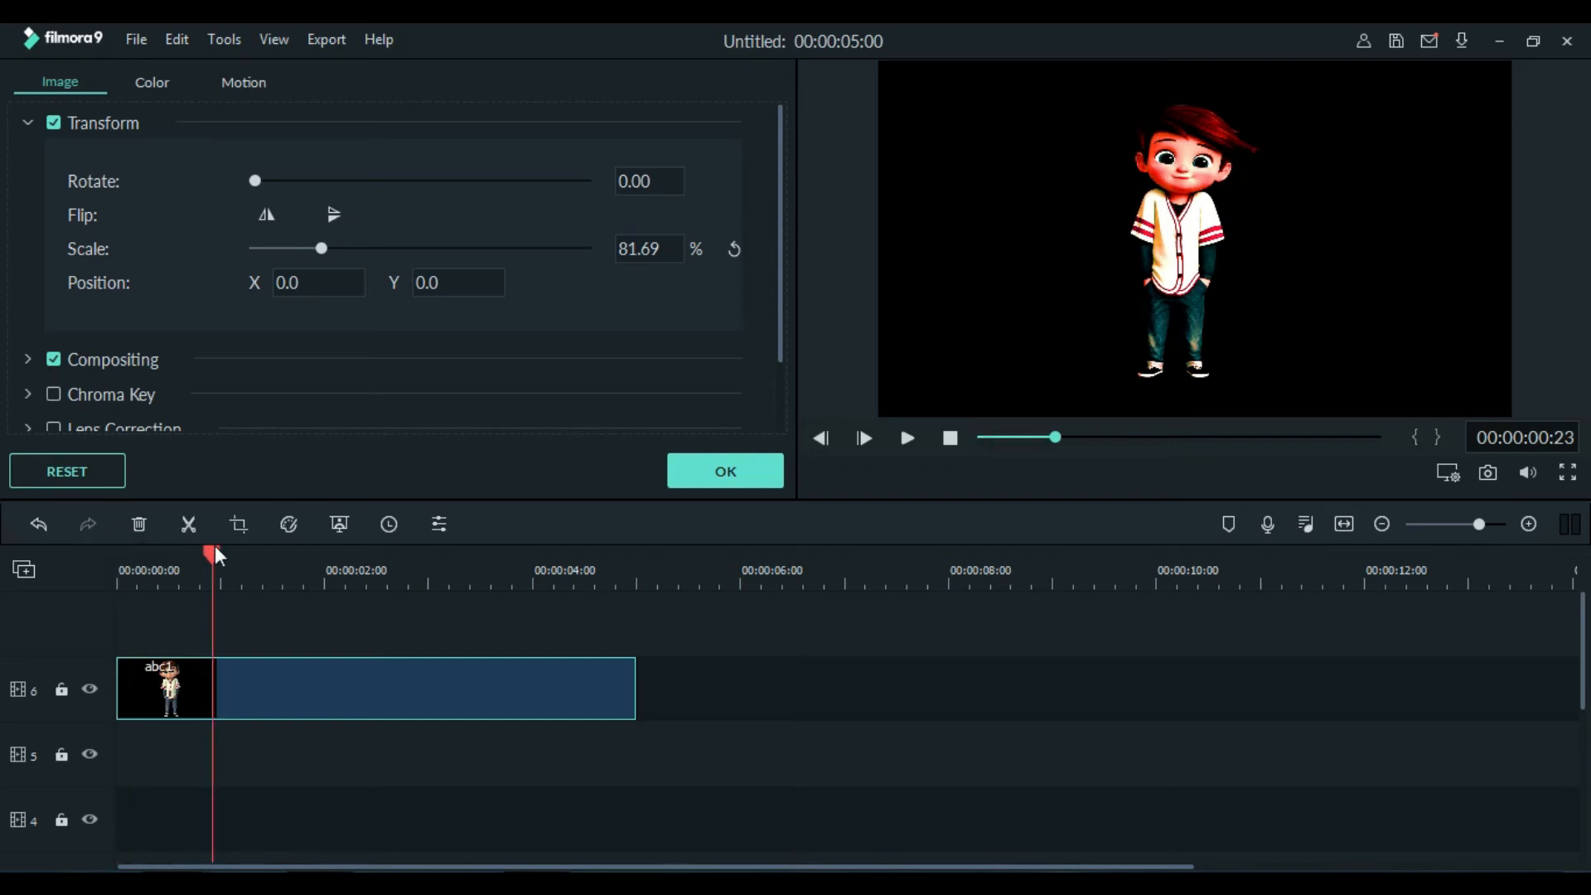
pyautogui.click(332, 215)
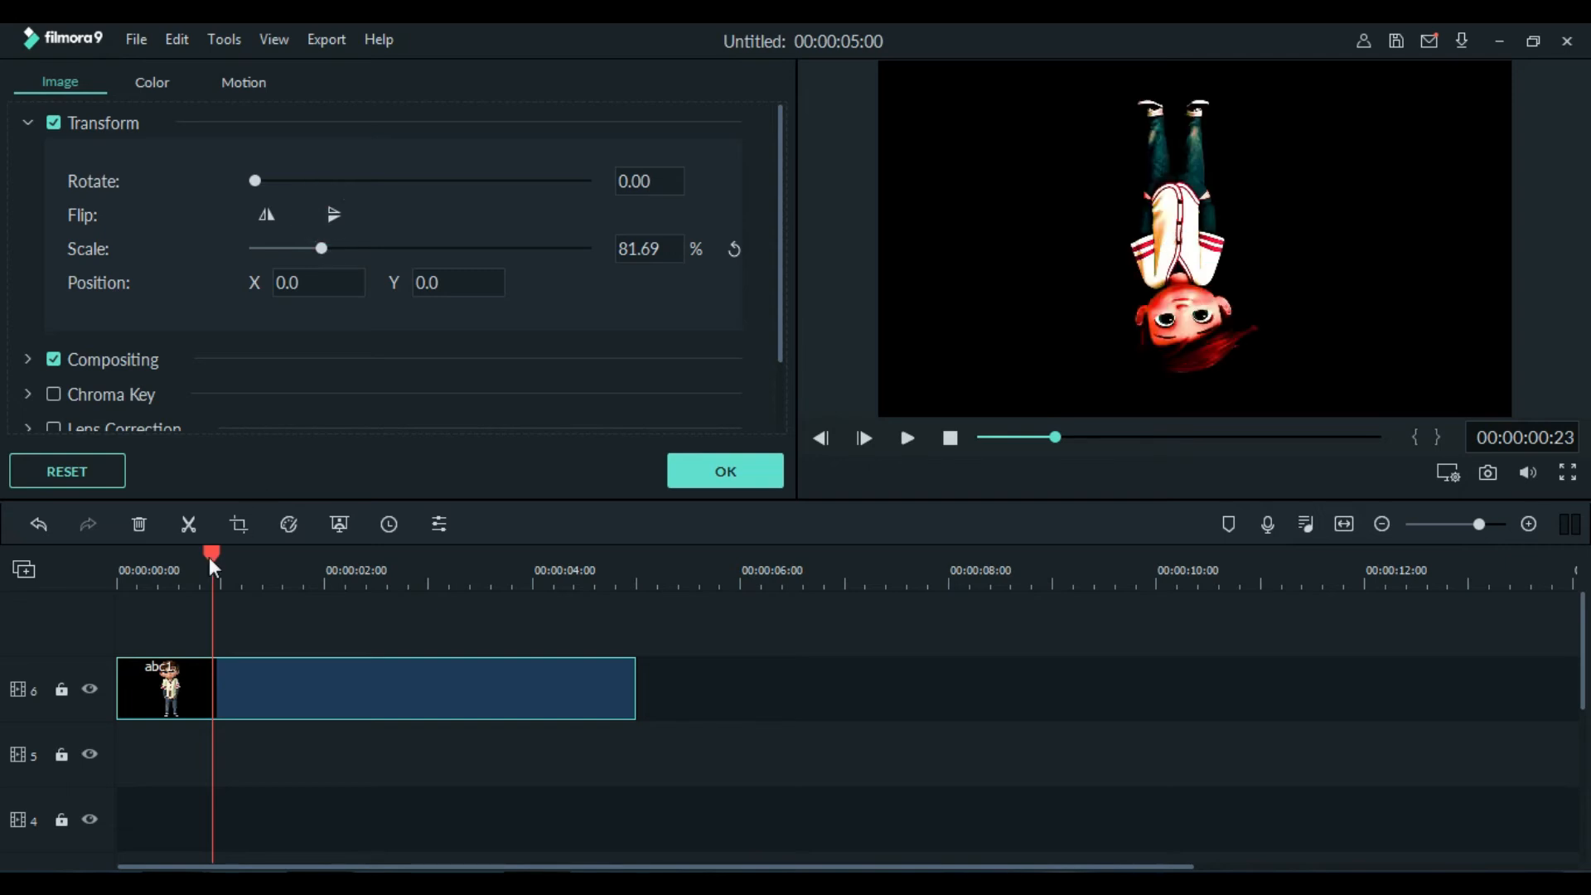
pyautogui.moveTo(211, 553); pyautogui.dragTo(320, 554)
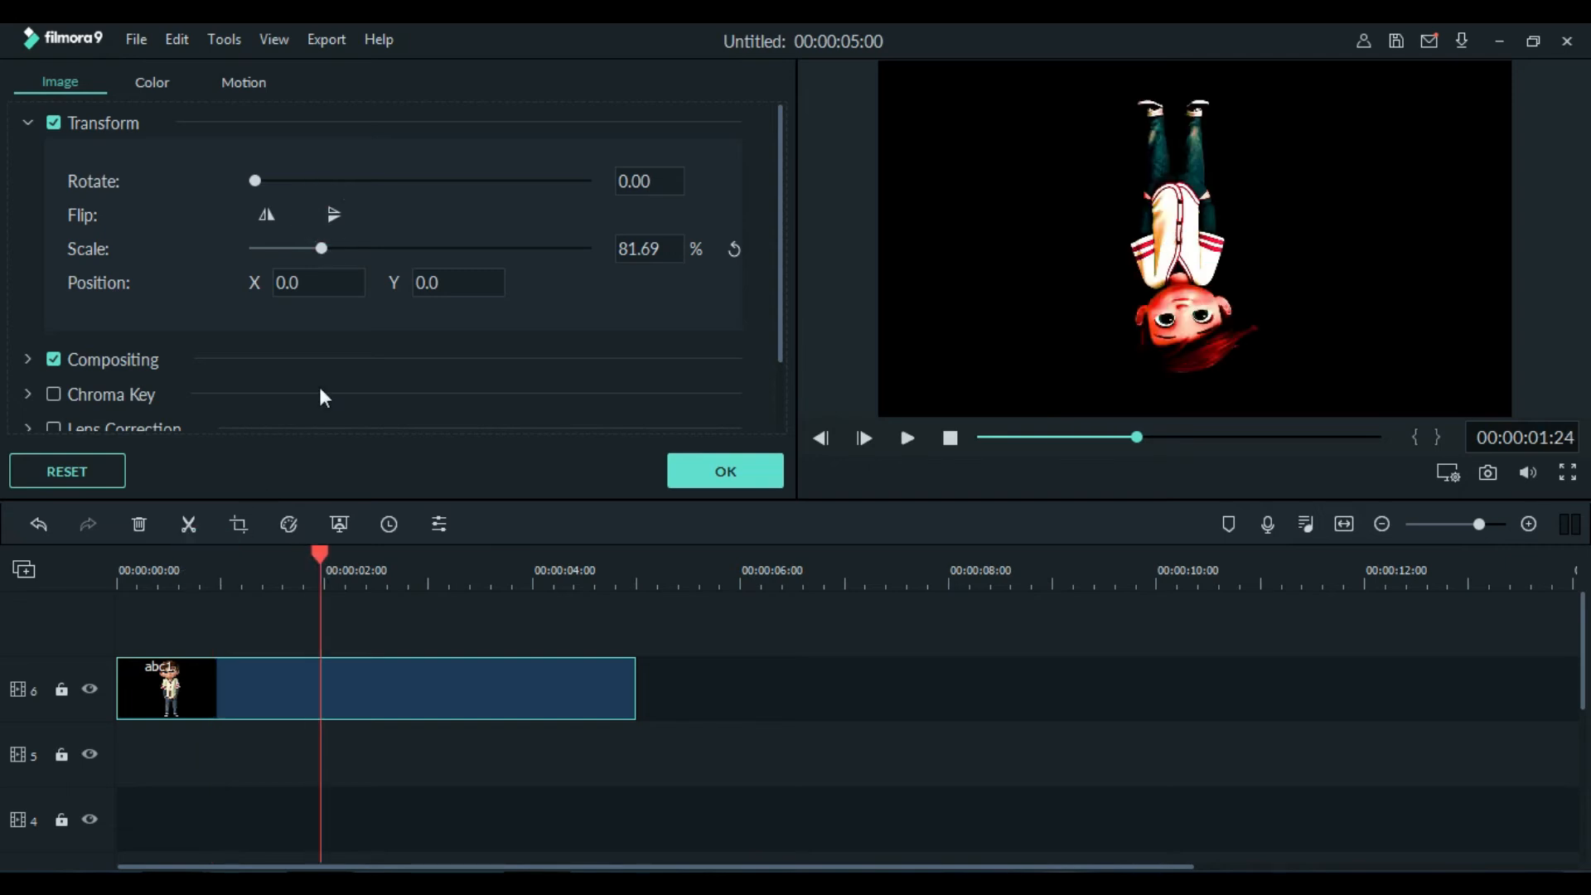
pyautogui.click(334, 215)
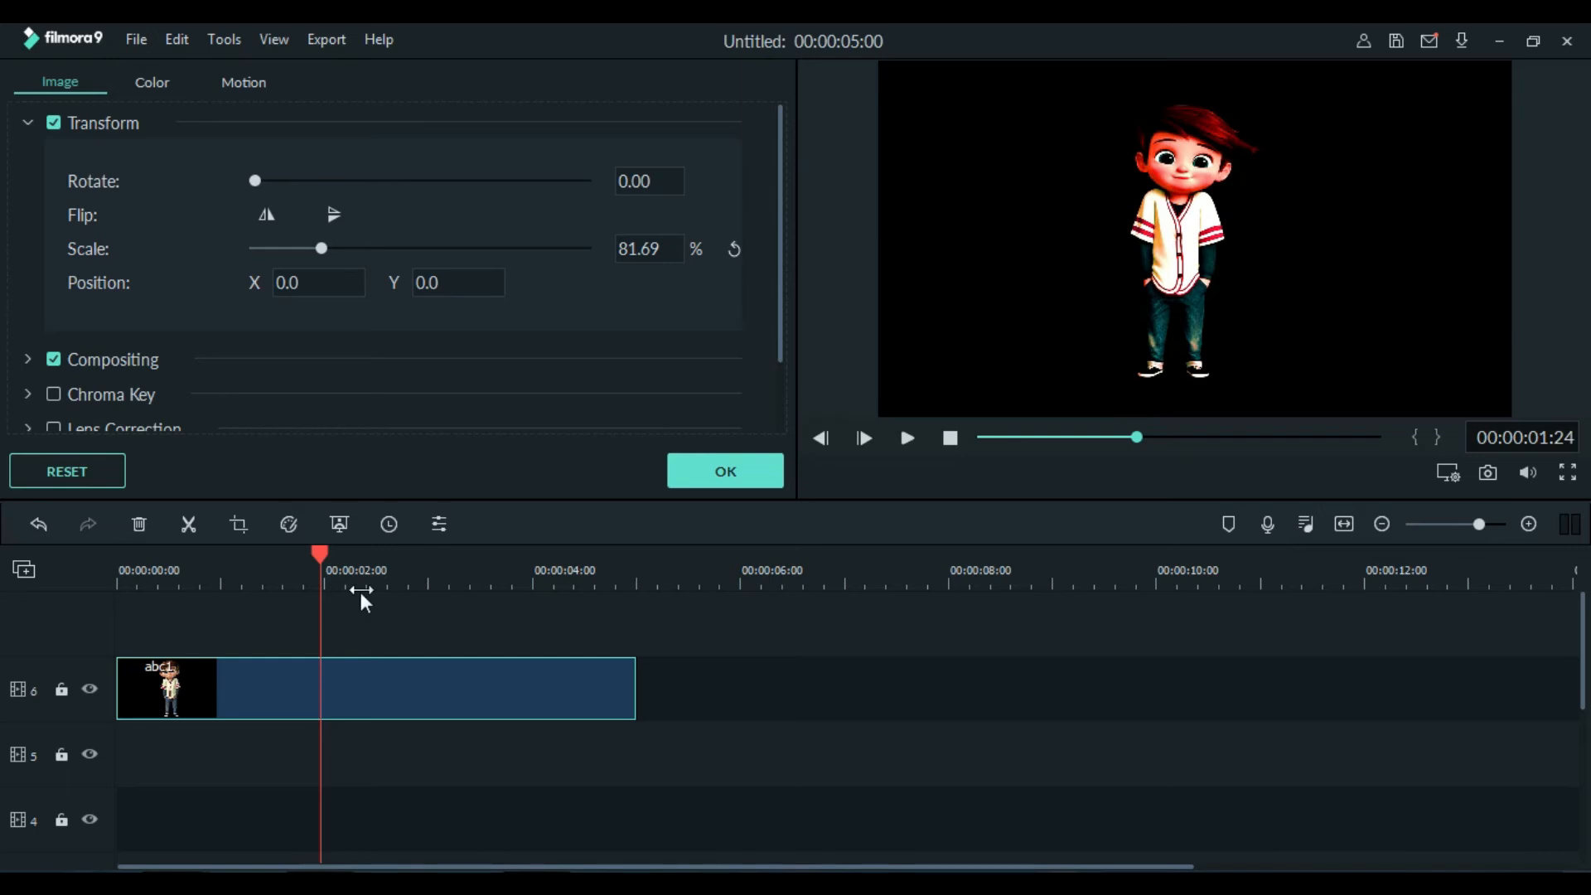
# Play the abc1 clip from the beginning to check the flips, and return the playhead to the start
pyautogui.click(320, 557)
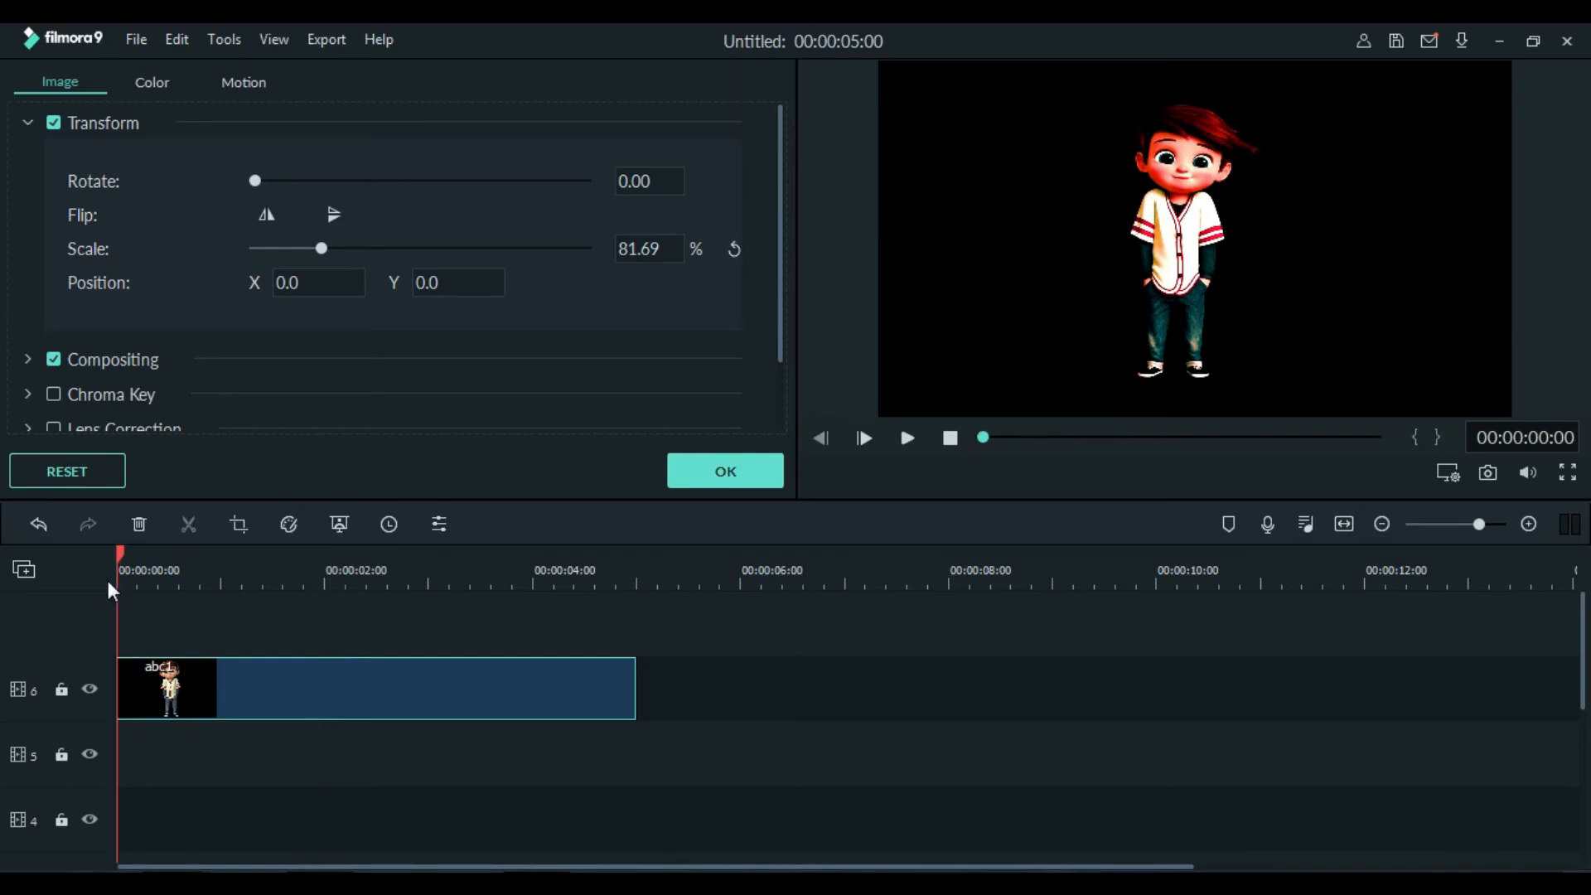
pyautogui.click(906, 439)
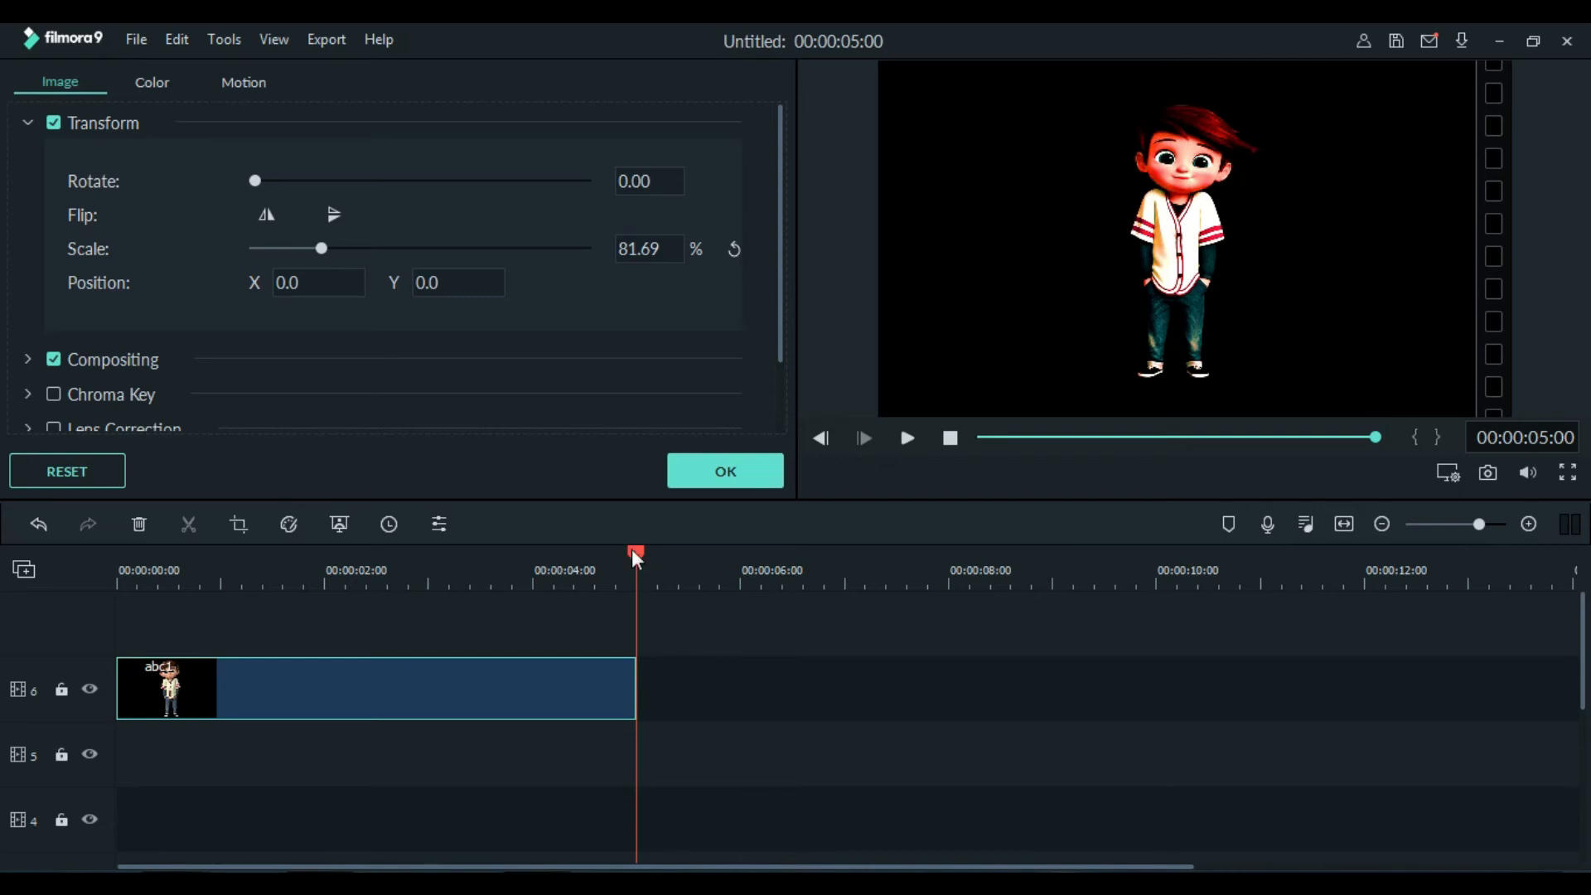
pyautogui.moveTo(636, 557); pyautogui.dragTo(99, 585)
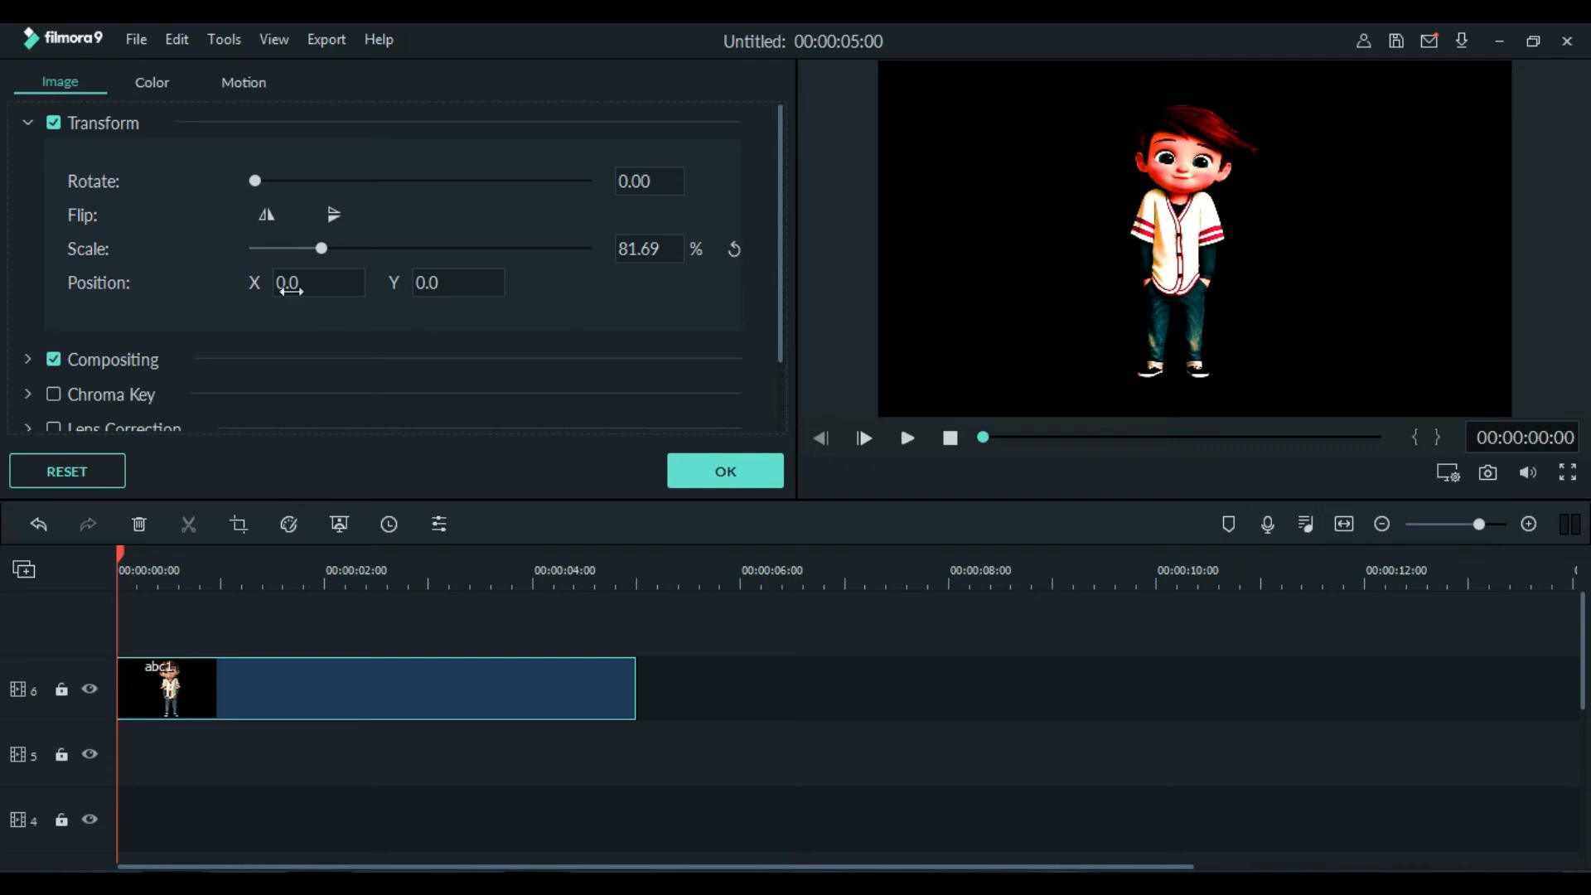
# Set the abc1 clip's position to X 169.0 and Y -31.0
pyautogui.moveTo(288, 284); pyautogui.dragTo(868, 452)
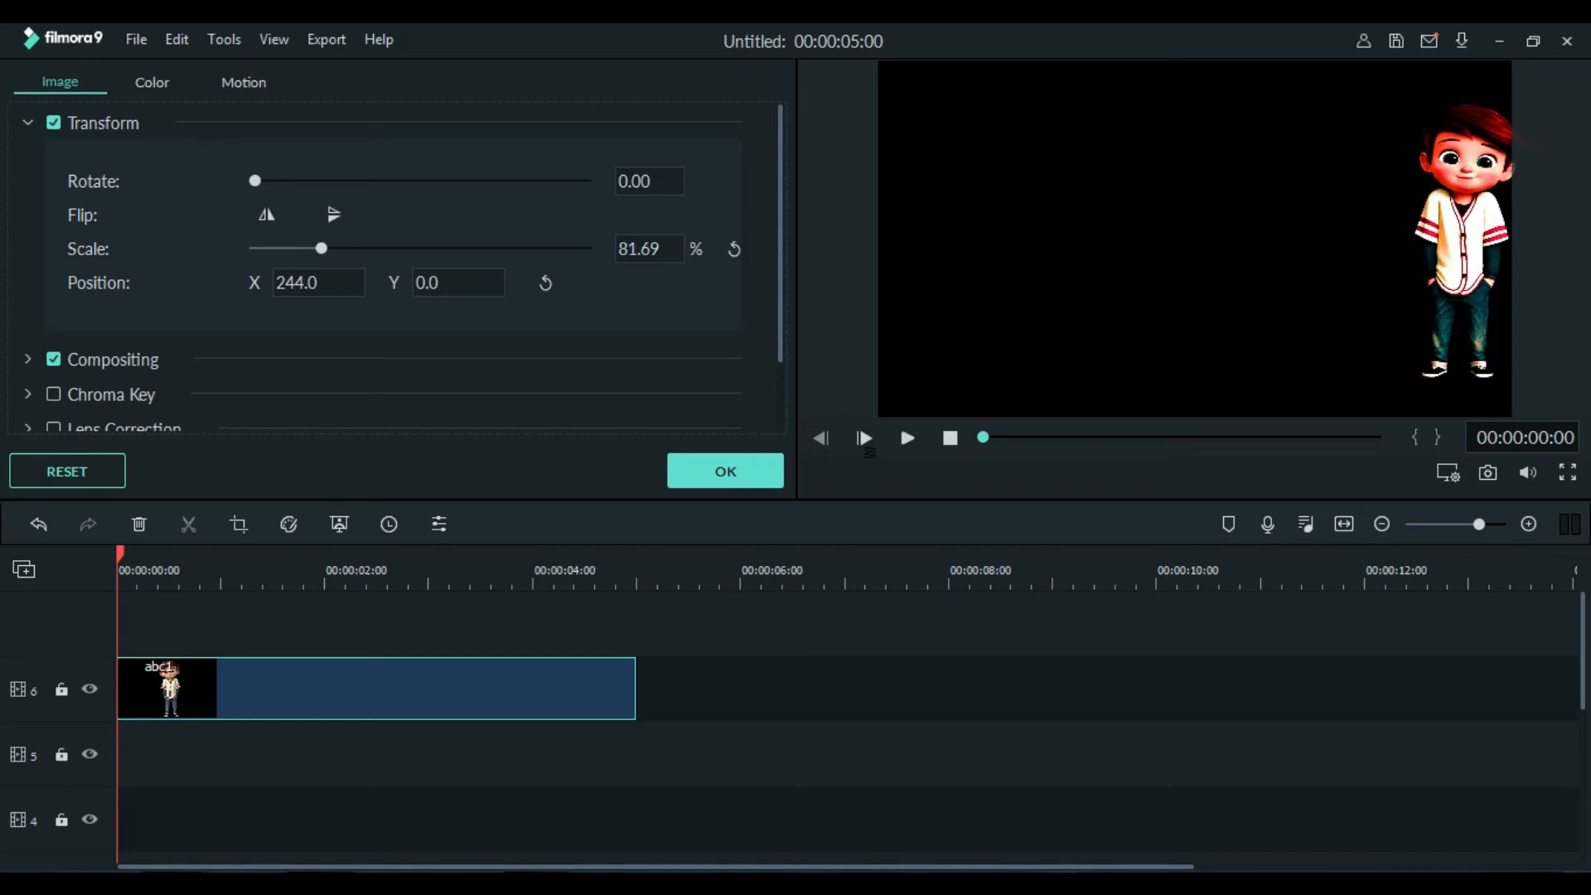
pyautogui.moveTo(869, 452); pyautogui.dragTo(805, 459)
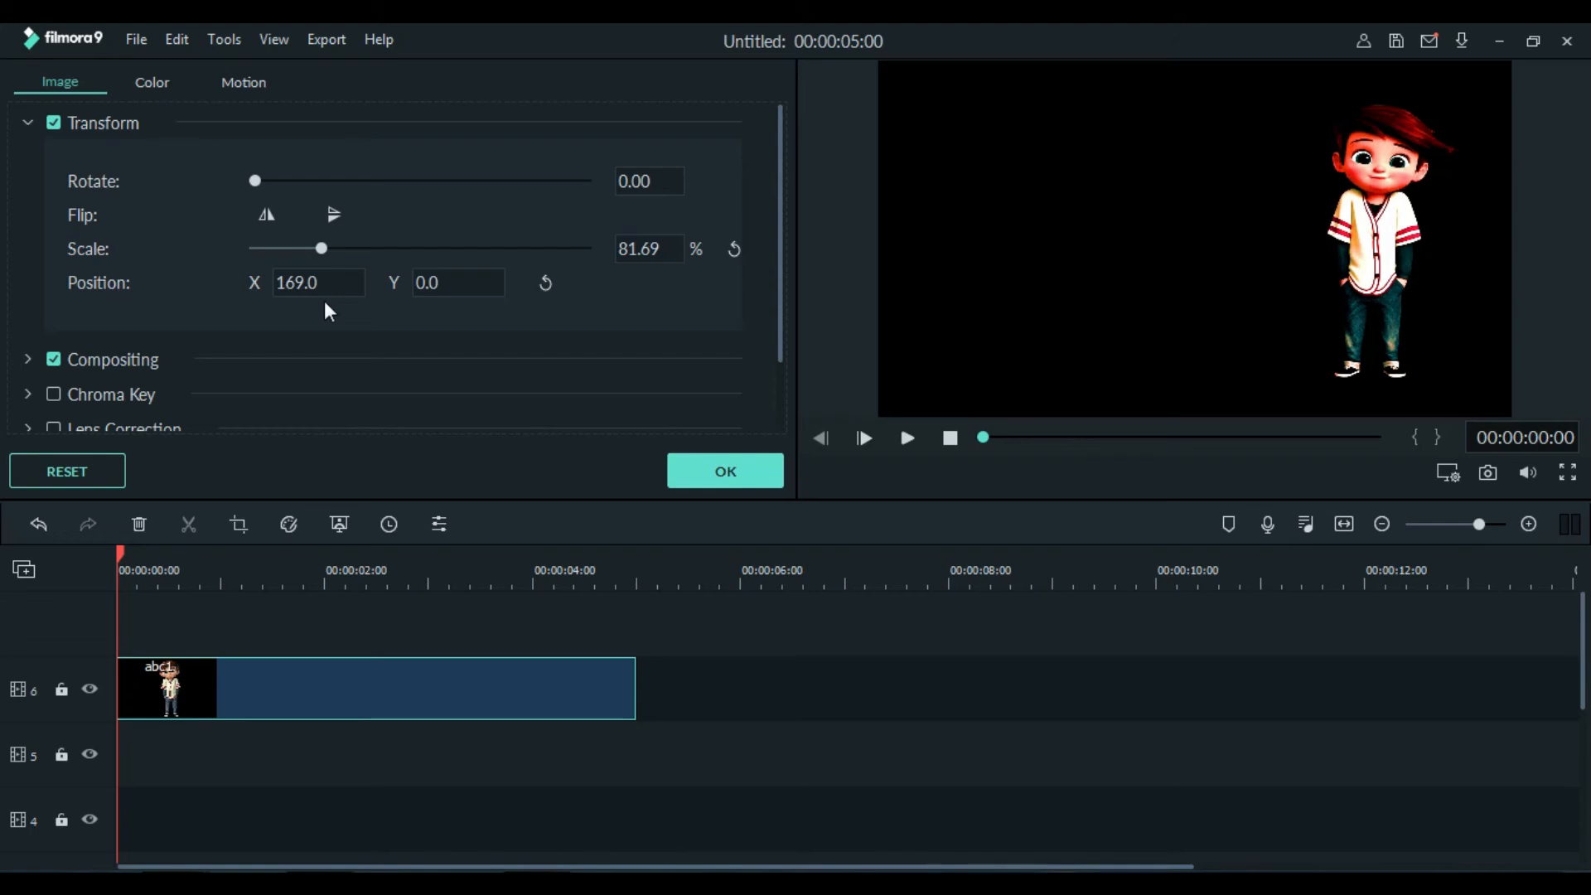
pyautogui.click(447, 287)
pyautogui.click(442, 287)
pyautogui.moveTo(425, 283); pyautogui.dragTo(456, 283)
pyautogui.moveTo(829, 446); pyautogui.dragTo(742, 447)
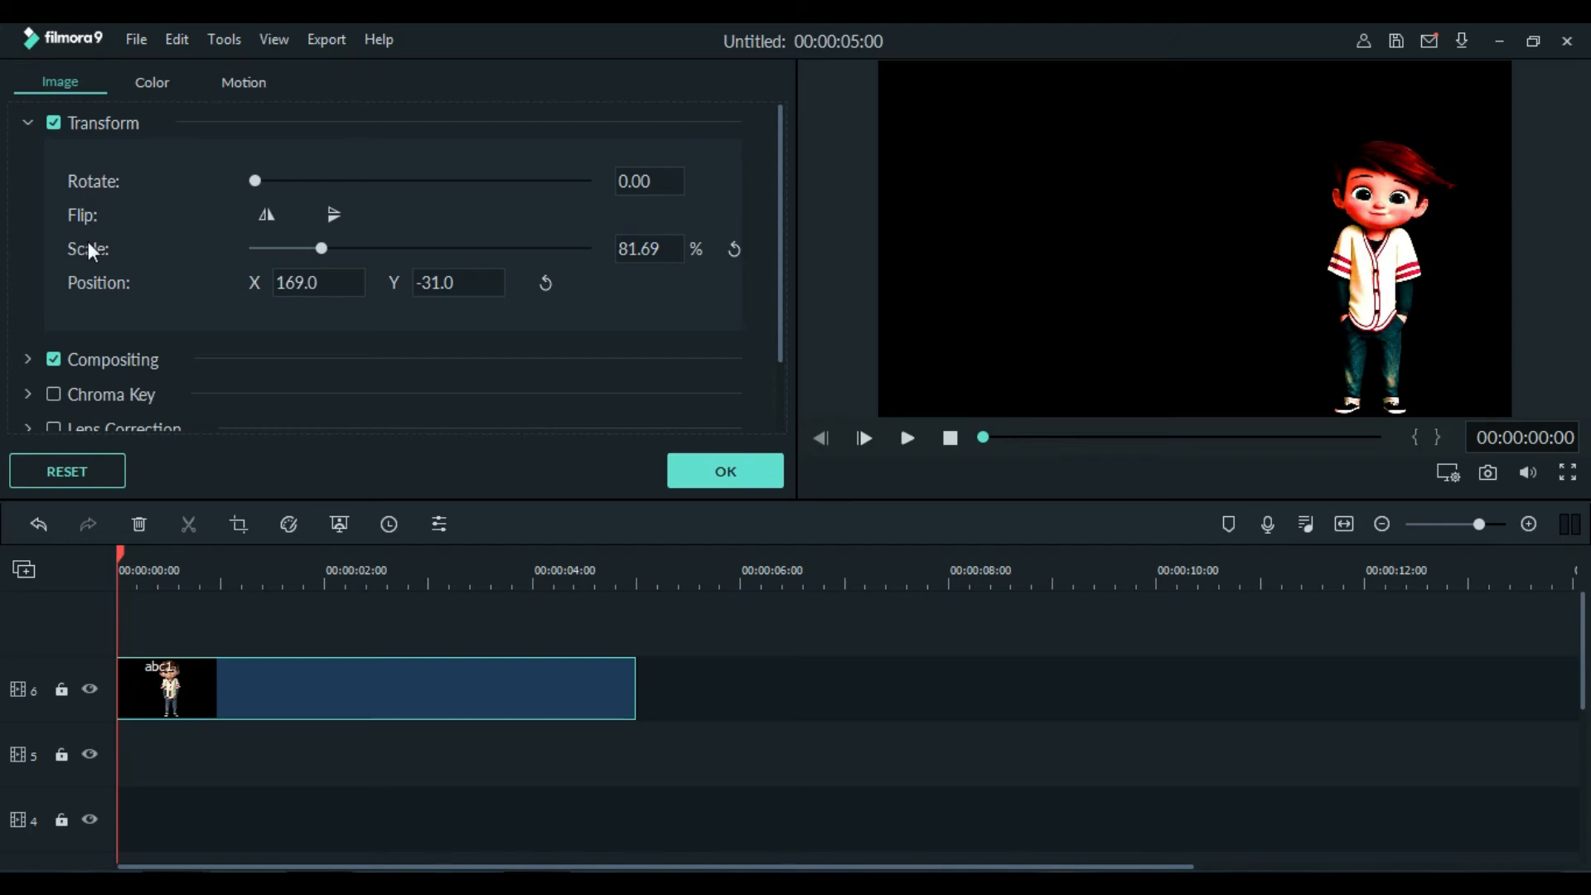
# Try the Multiply and Darken blending modes on the abc1 clip and set the mode back to Normal
pyautogui.click(32, 126)
pyautogui.click(28, 159)
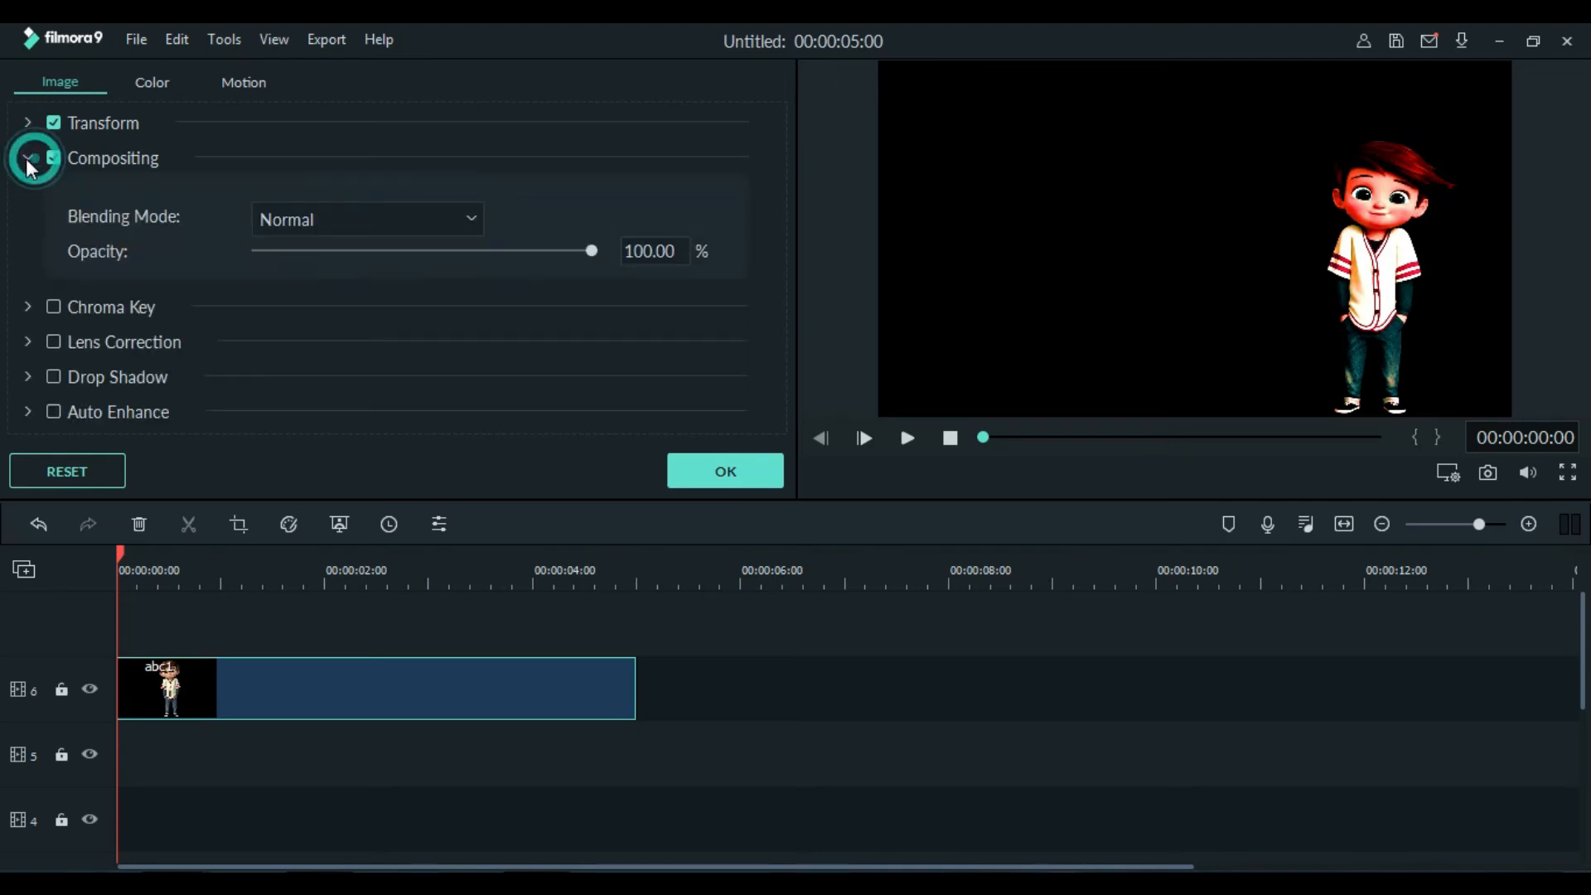
pyautogui.click(365, 230)
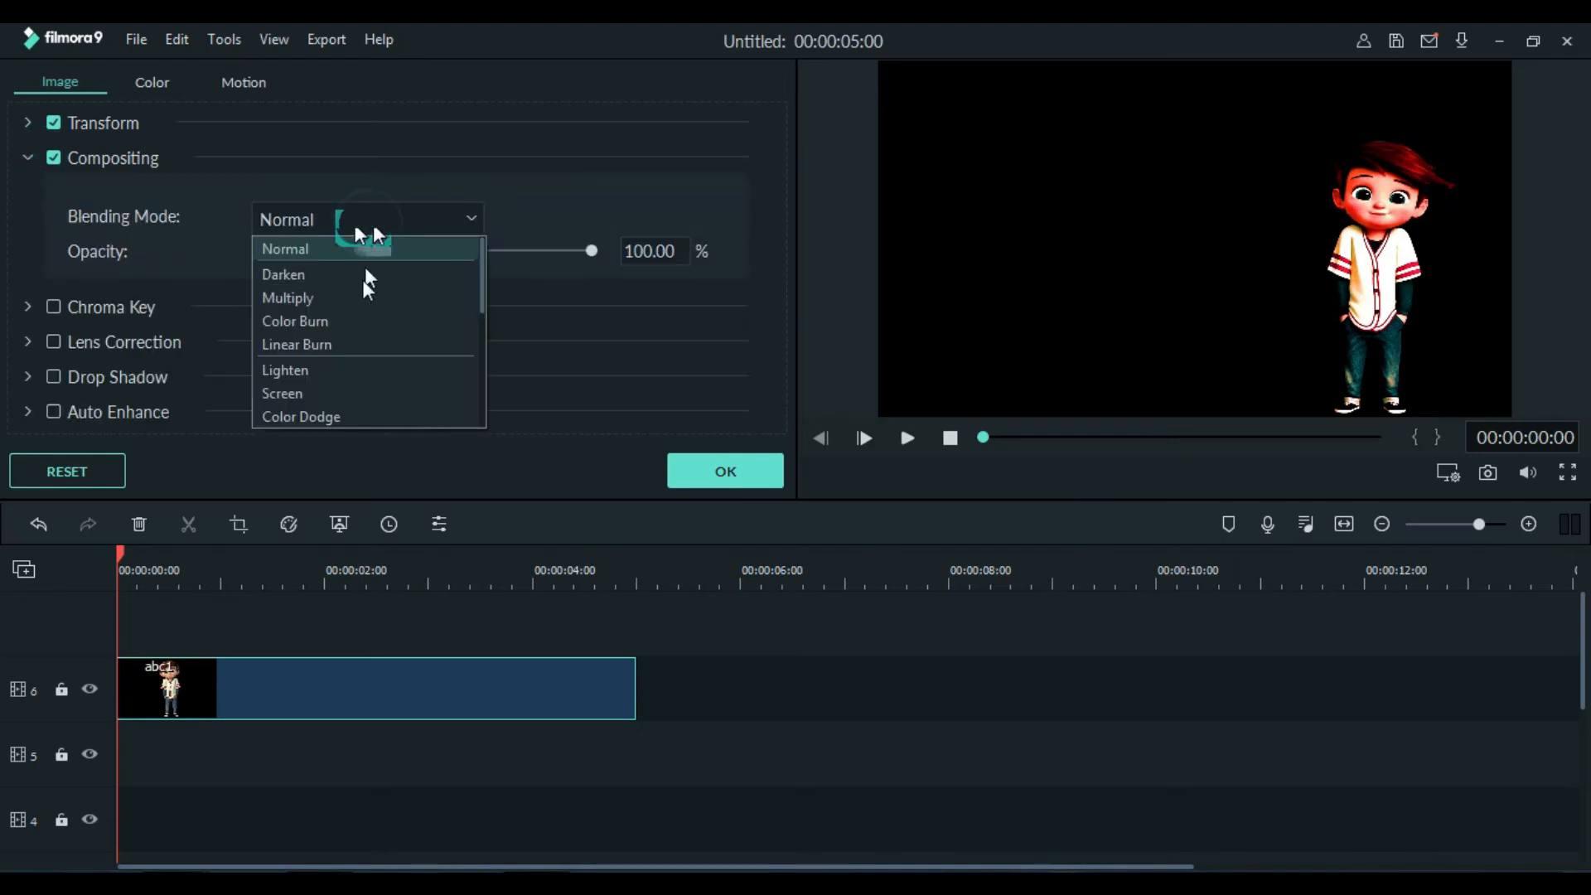
pyautogui.click(364, 299)
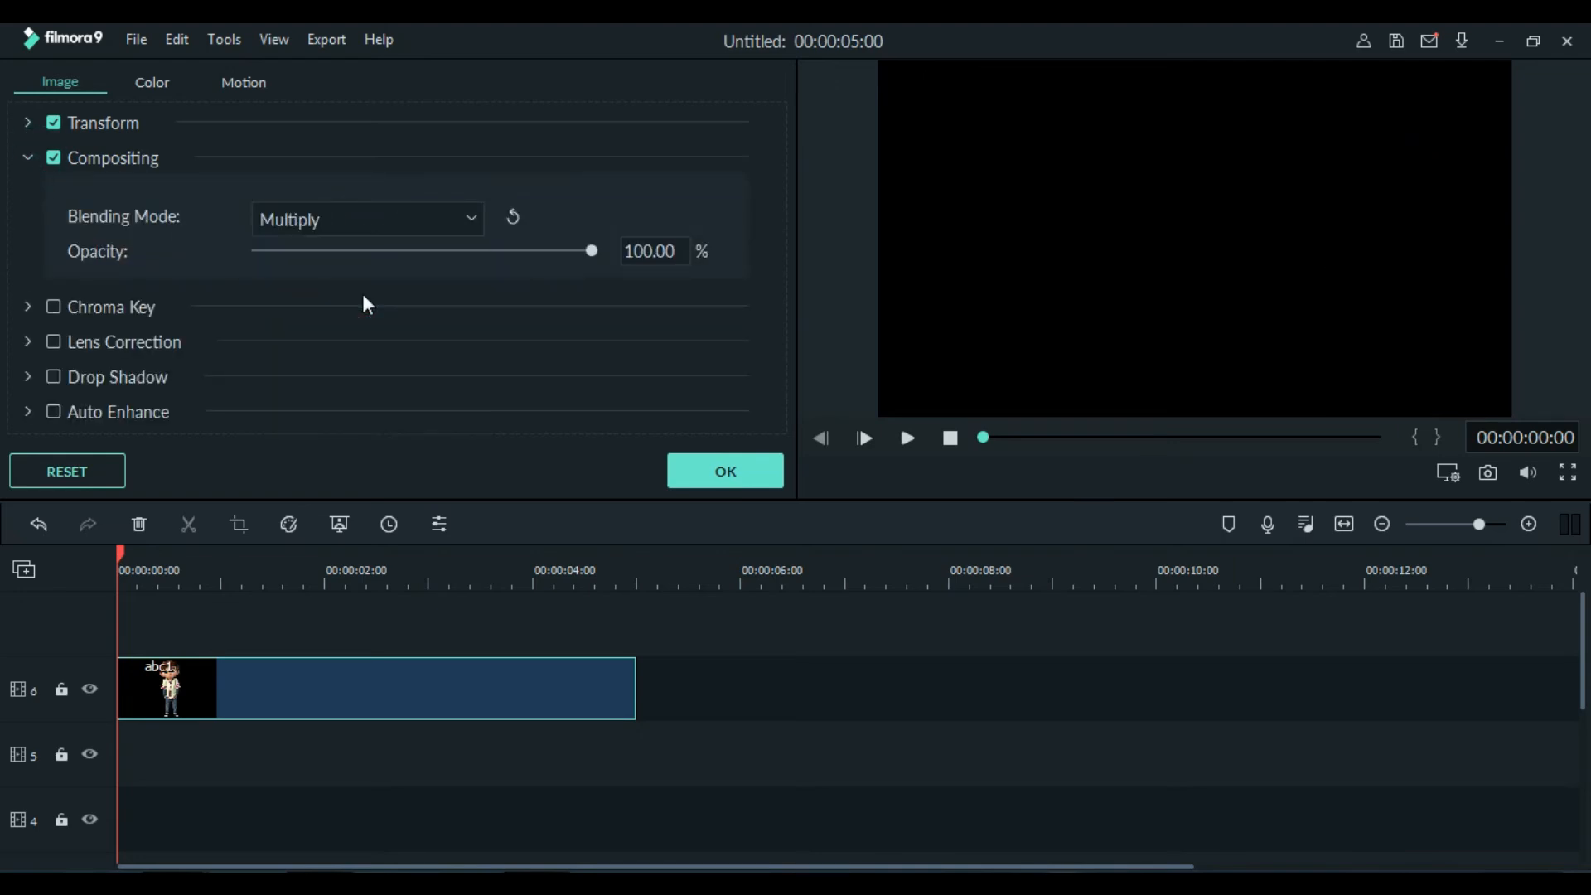
pyautogui.click(390, 217)
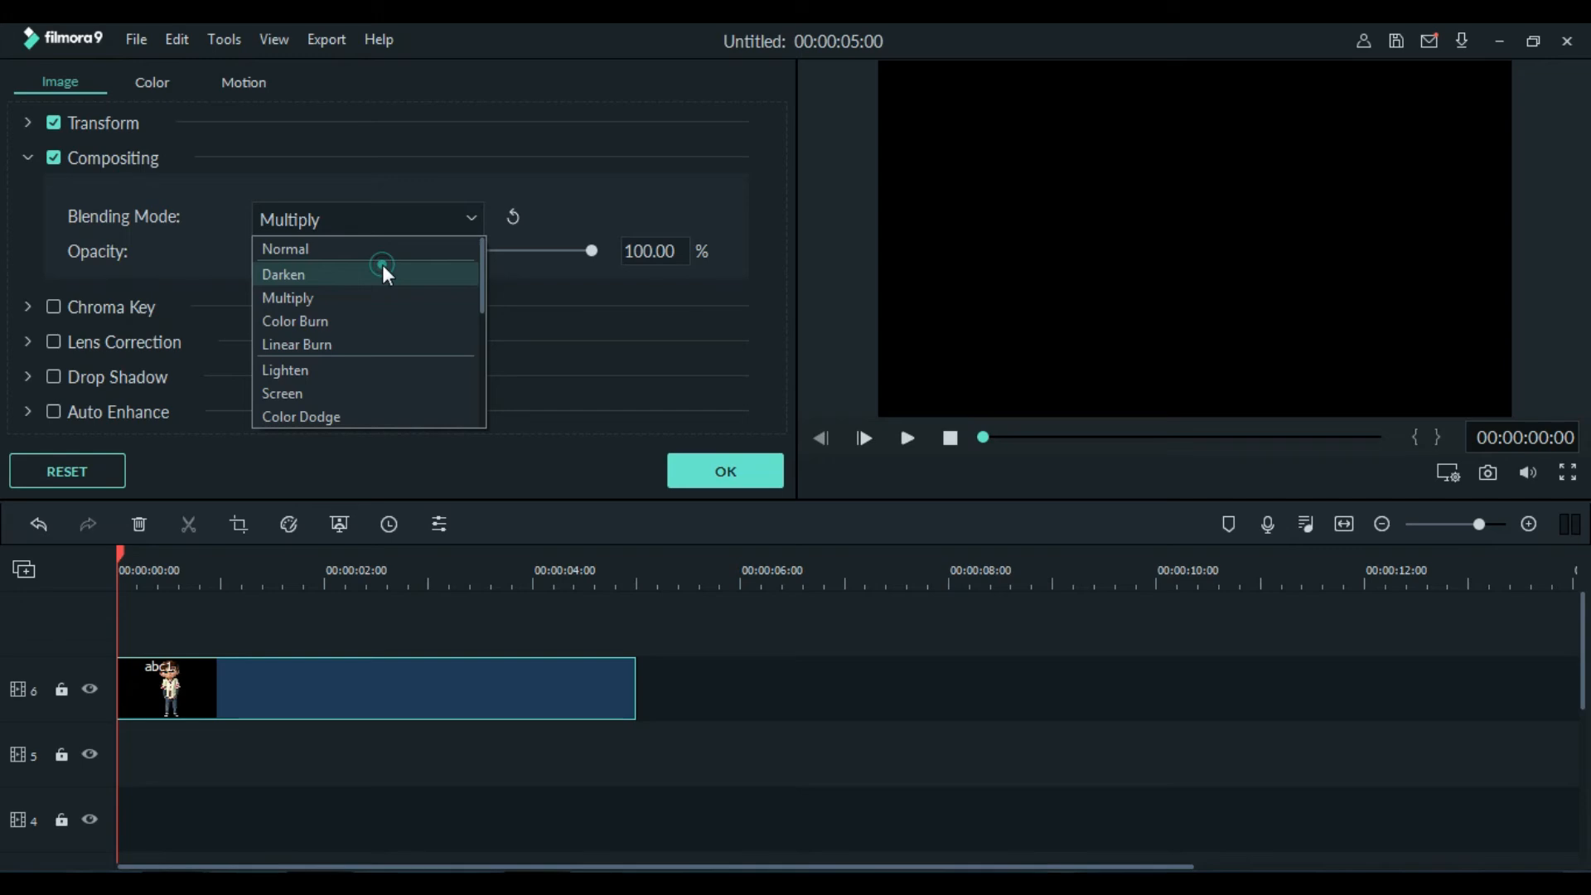
pyautogui.click(383, 270)
pyautogui.click(395, 224)
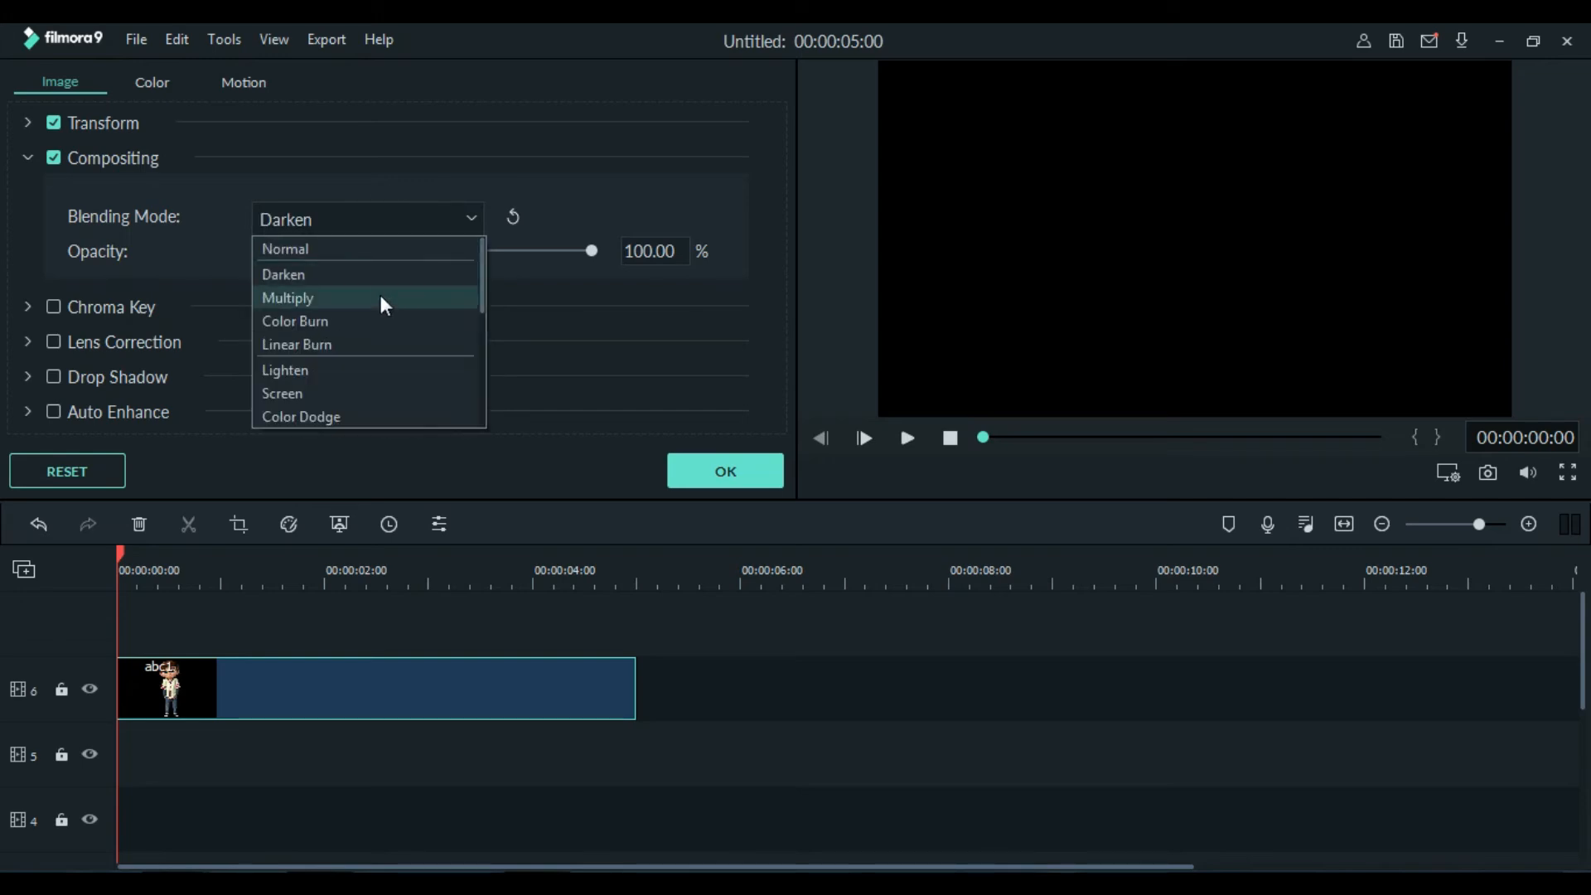
pyautogui.click(383, 300)
pyautogui.click(392, 222)
pyautogui.click(385, 240)
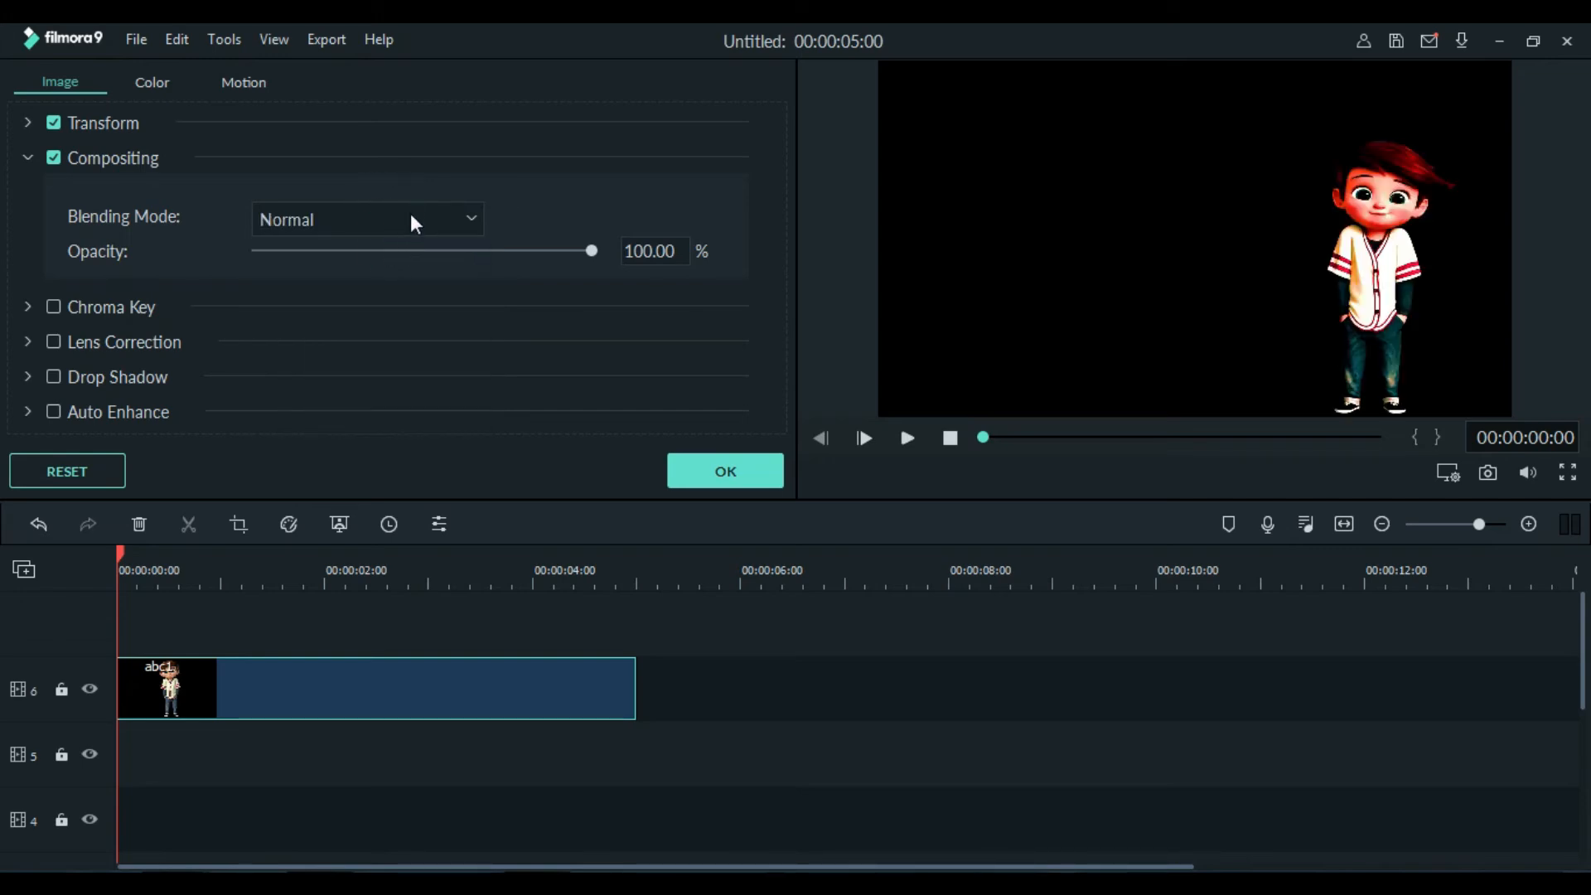
# Try the Lighten and Darken blending modes on the abc1 clip at 100% opacity
pyautogui.click(410, 215)
pyautogui.click(412, 214)
pyautogui.click(407, 219)
pyautogui.click(427, 375)
pyautogui.moveTo(592, 252); pyautogui.dragTo(649, 253)
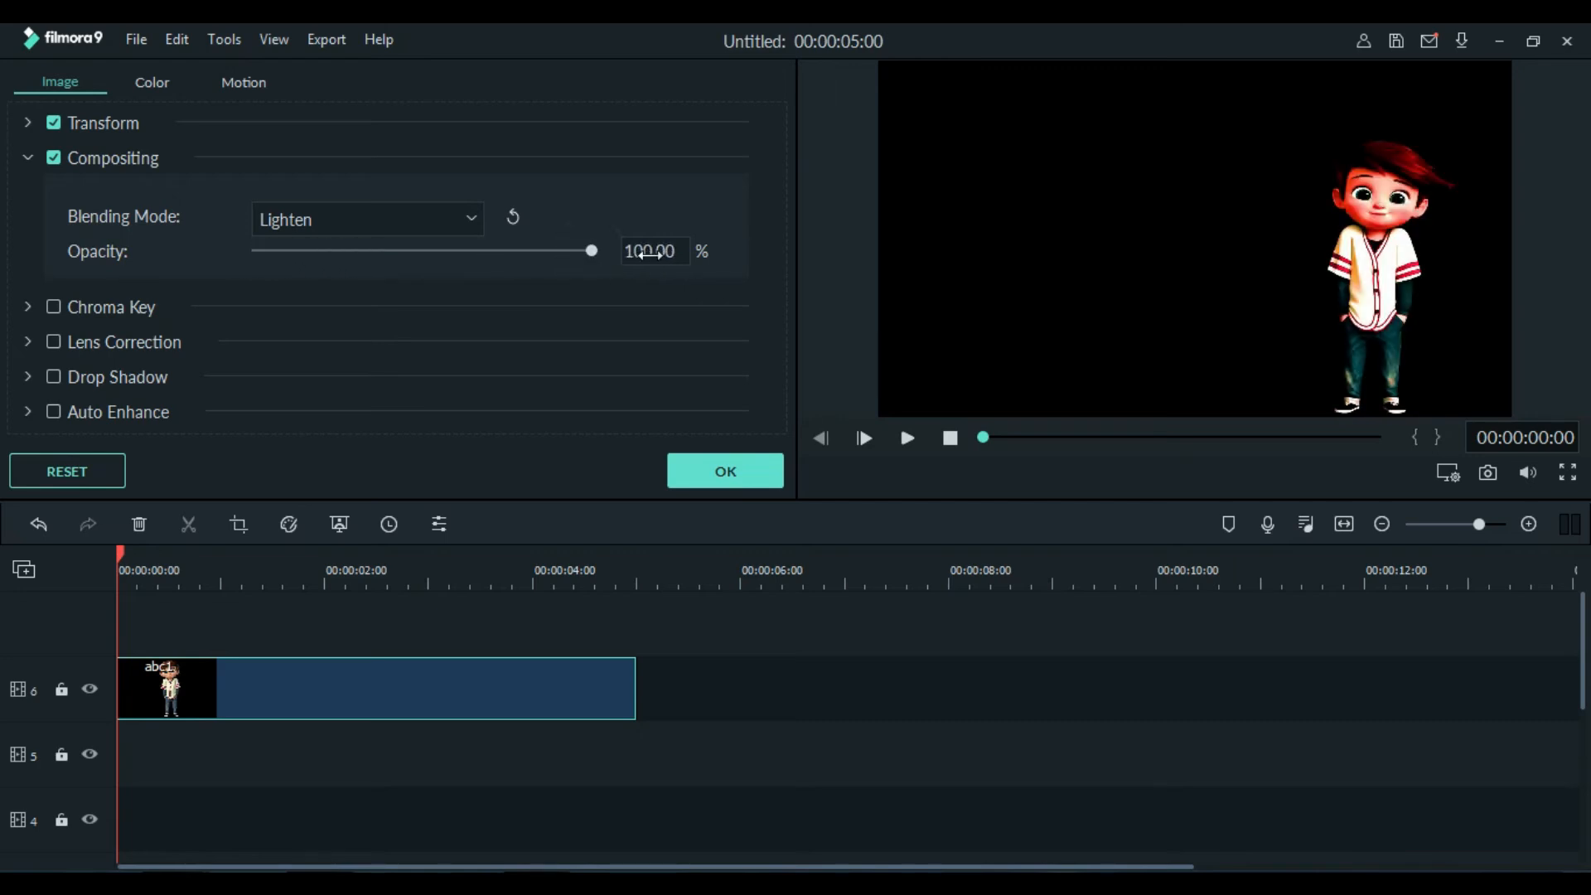
pyautogui.click(434, 208)
pyautogui.click(391, 272)
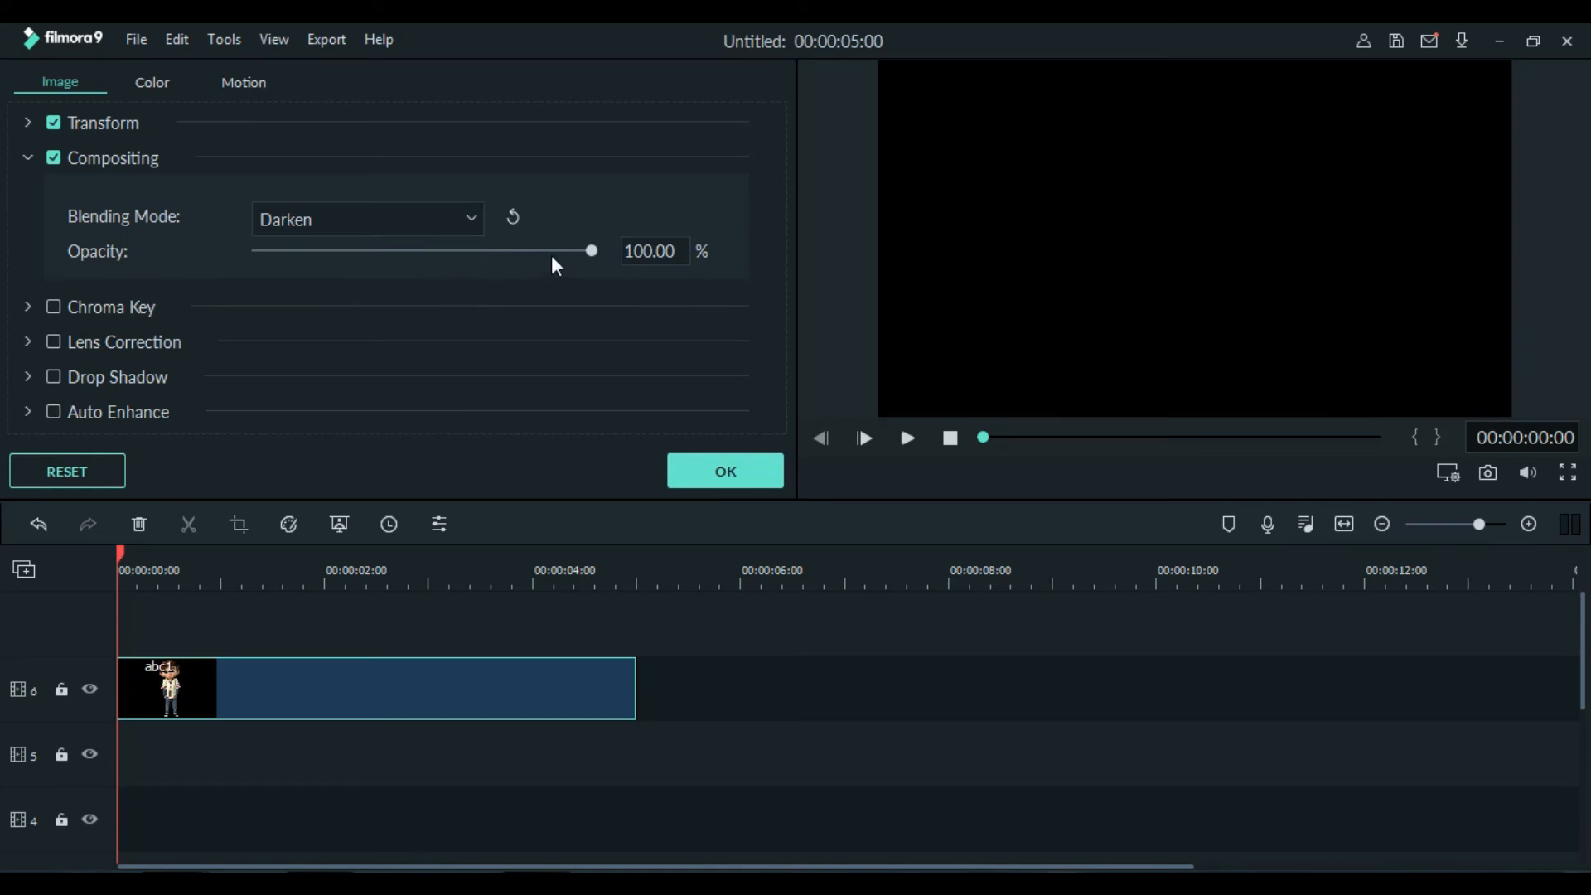
pyautogui.moveTo(594, 250)
pyautogui.mouseDown()
pyautogui.moveTo(232, 267)
pyautogui.moveTo(404, 248)
pyautogui.moveTo(605, 260)
pyautogui.mouseUp()
# Try the Color Burn blending mode on the abc1 clip with opacity lowered to 2.09%
pyautogui.click(470, 214)
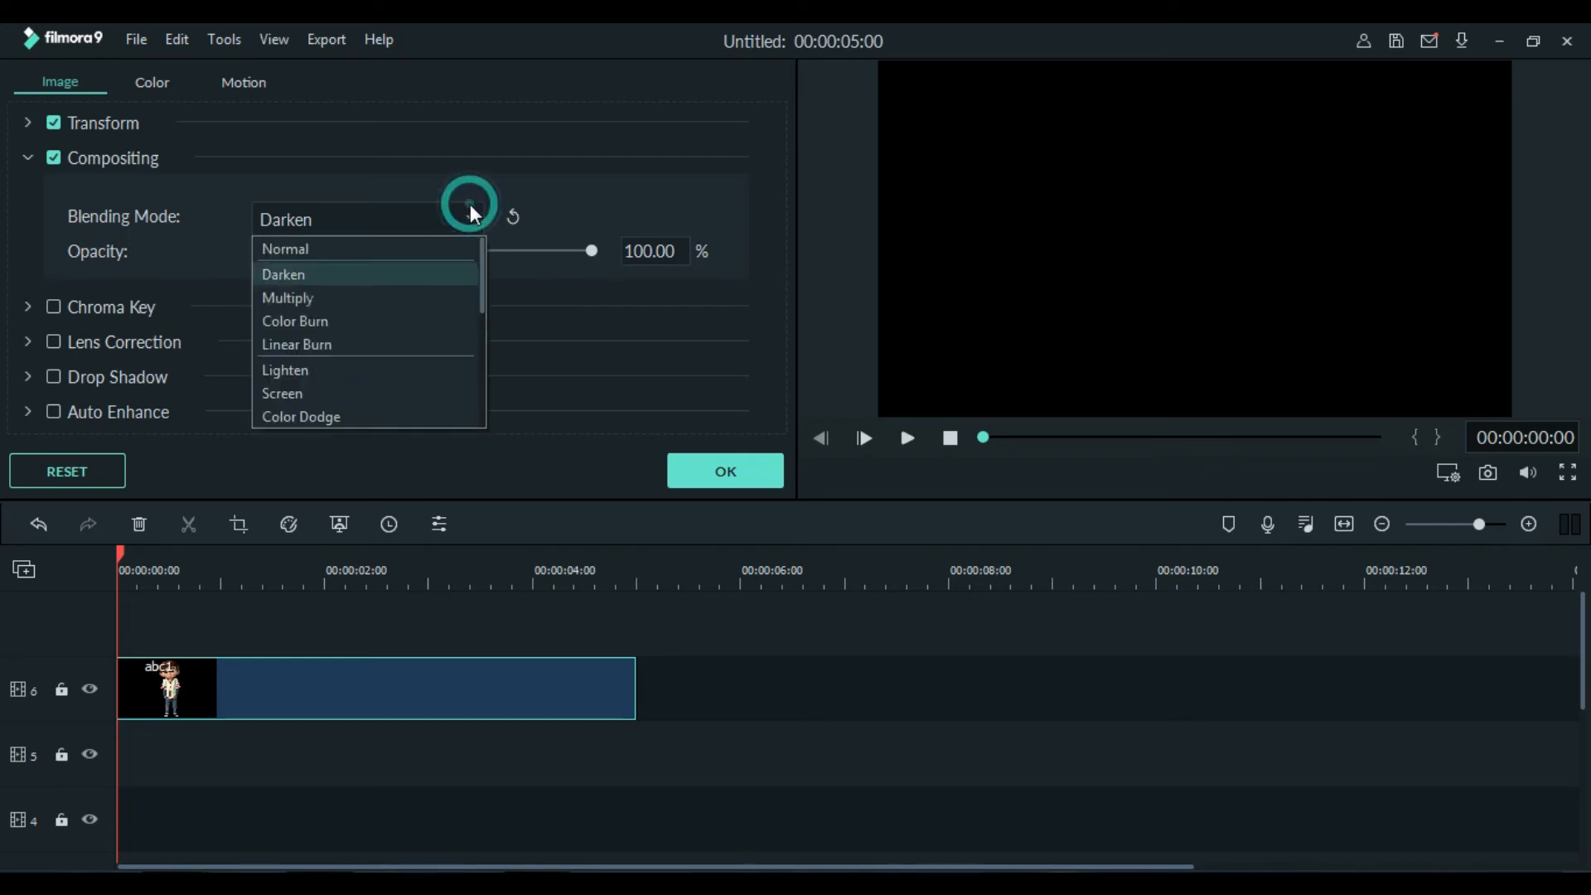
pyautogui.click(399, 322)
pyautogui.moveTo(590, 258); pyautogui.dragTo(258, 262)
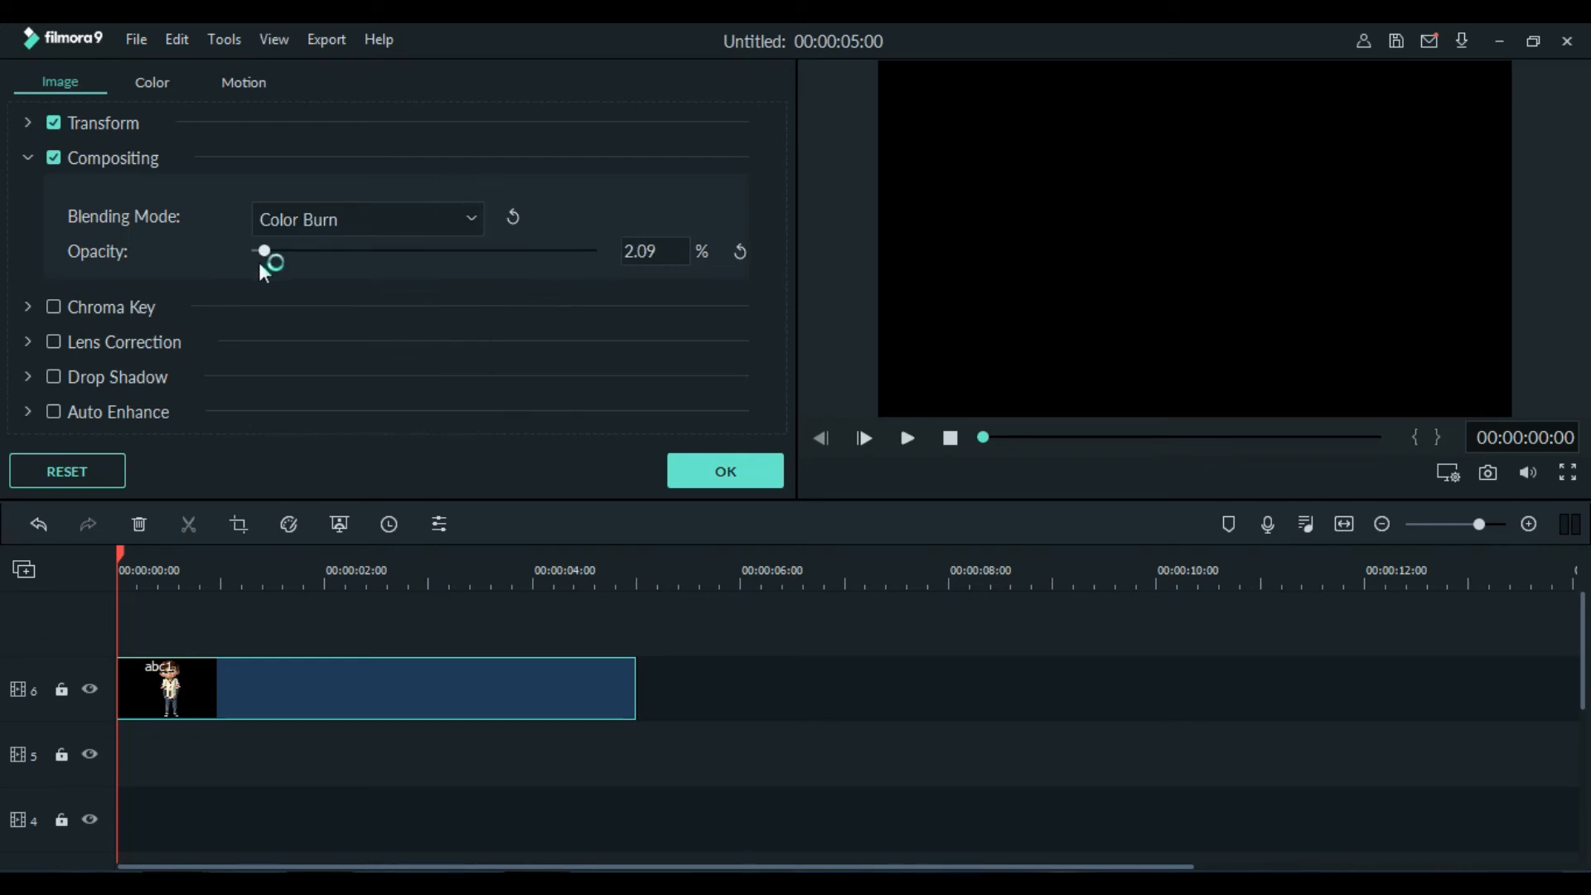
# Set the abc1 clip's blending mode to Screen with opacity at 100%
pyautogui.click(361, 231)
pyautogui.click(377, 391)
pyautogui.moveTo(265, 247); pyautogui.dragTo(625, 257)
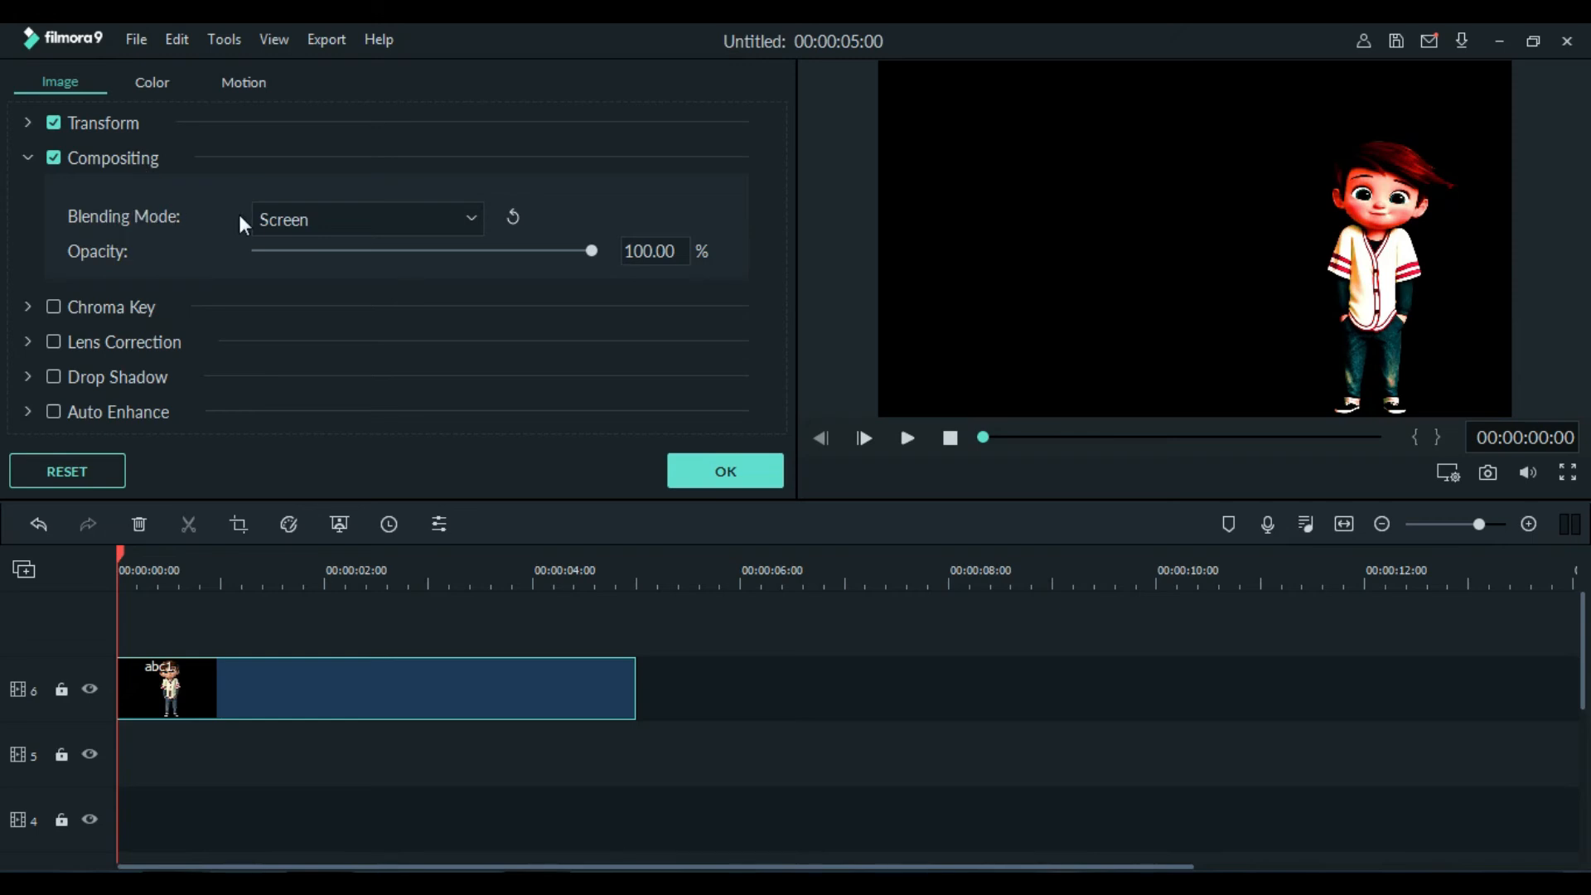
pyautogui.click(25, 157)
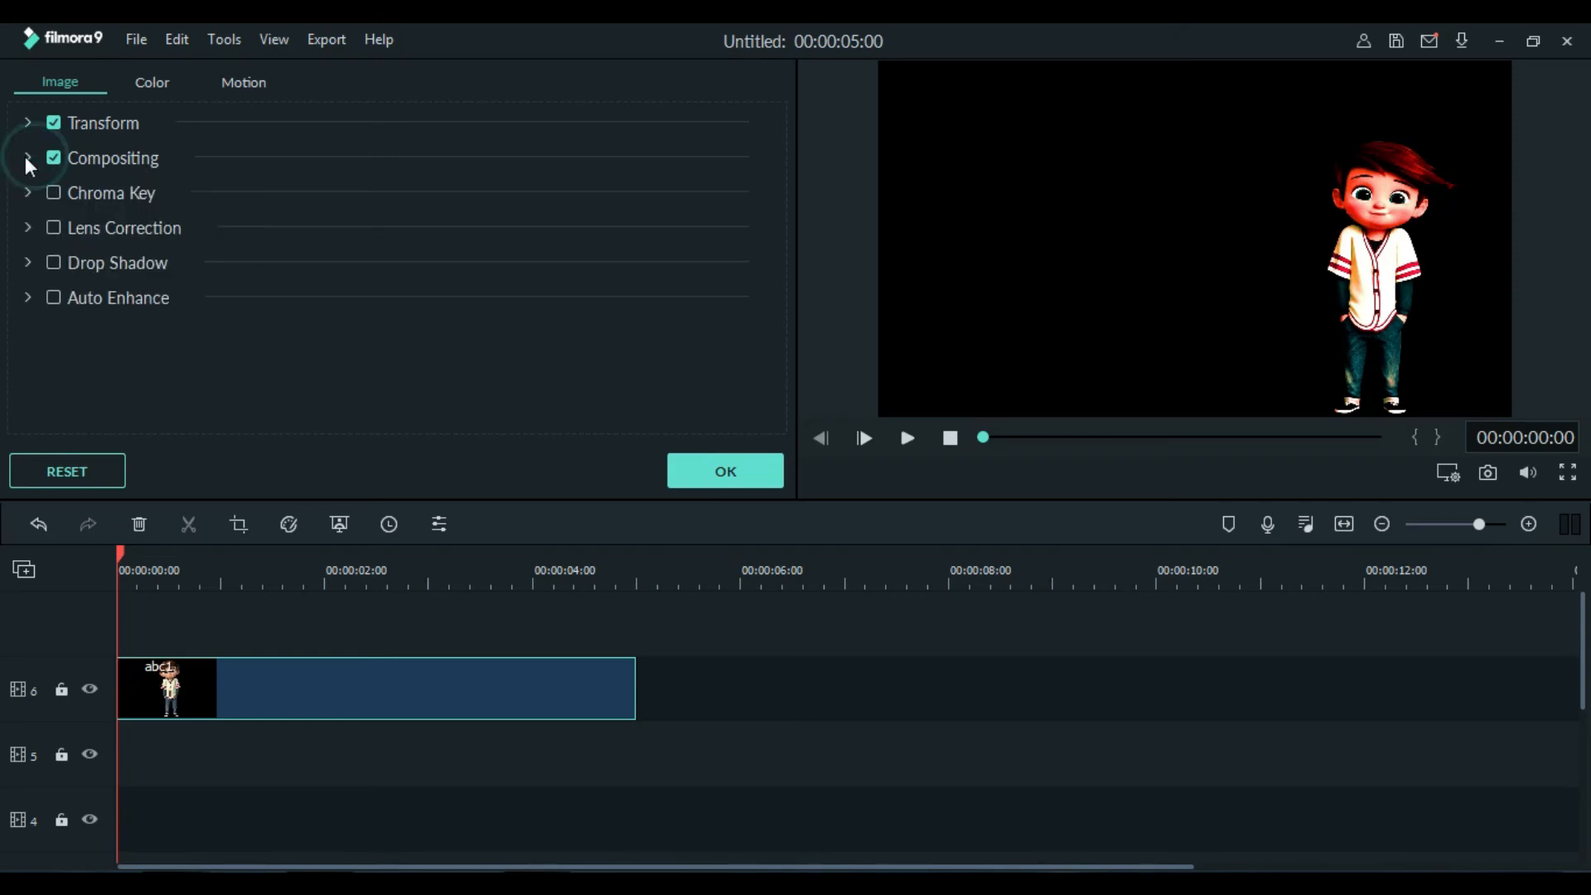
# Enable Chroma Key on the abc1 clip, and enable Lens Correction with the GoPro Hero 7 profile
pyautogui.click(53, 192)
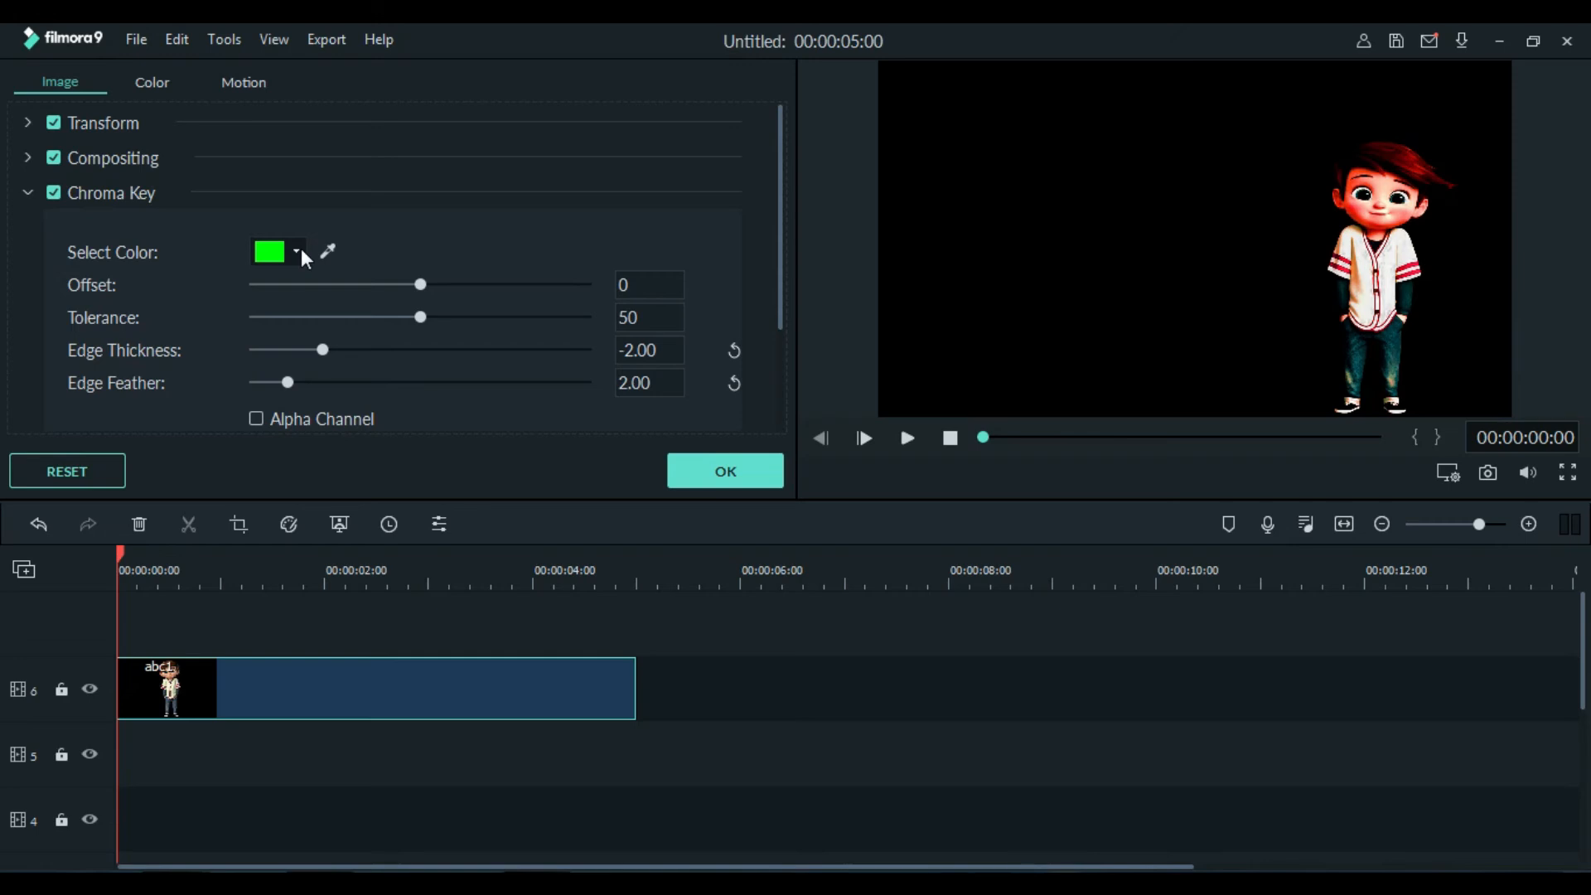
pyautogui.click(27, 194)
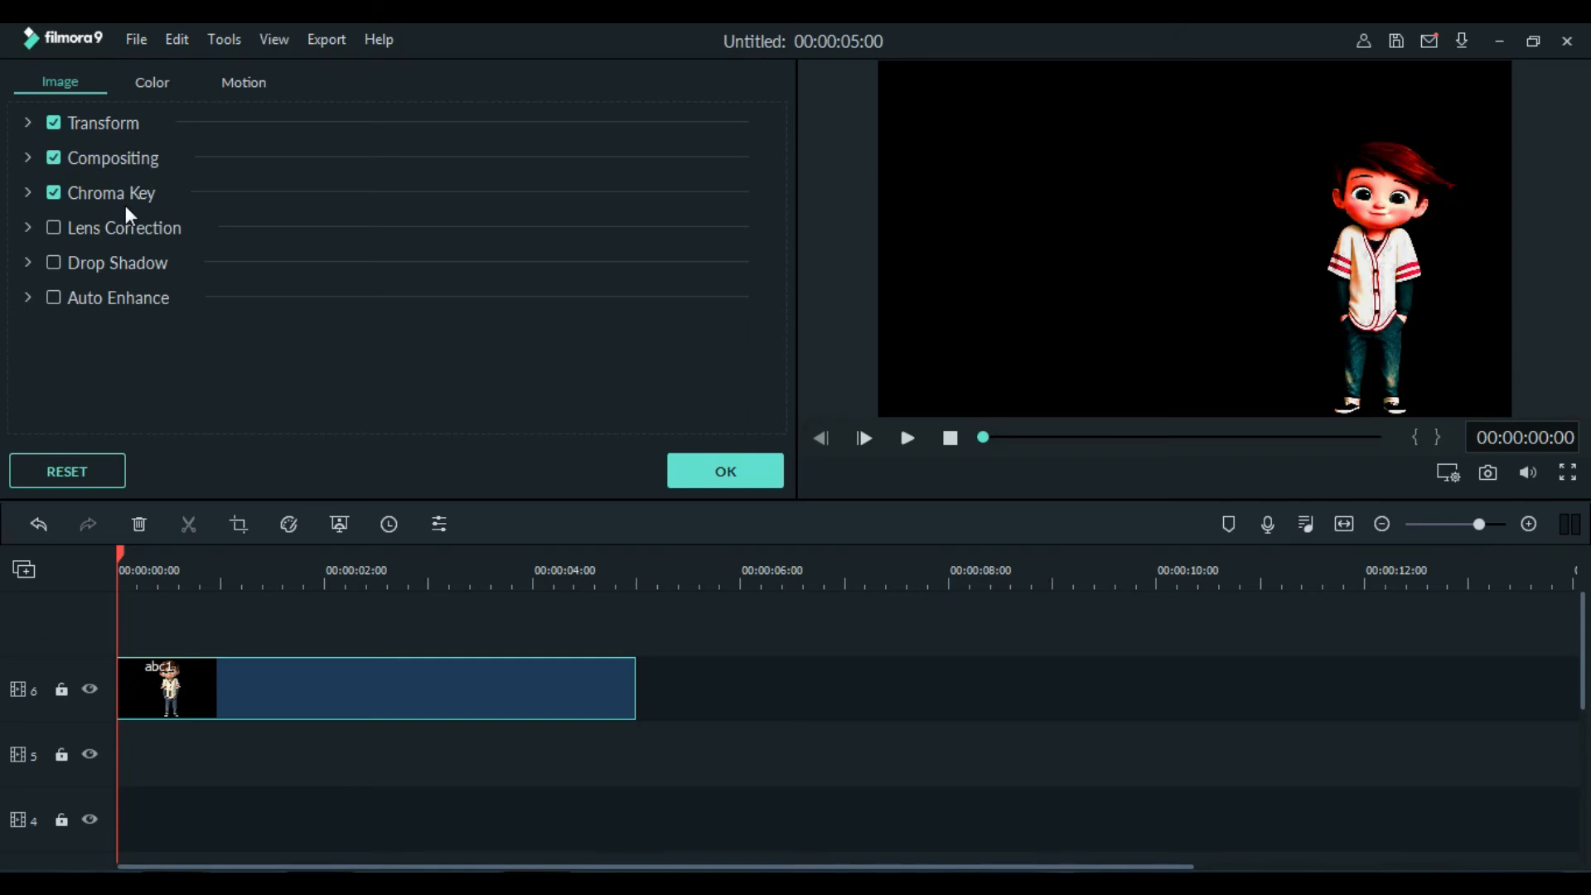
pyautogui.click(24, 227)
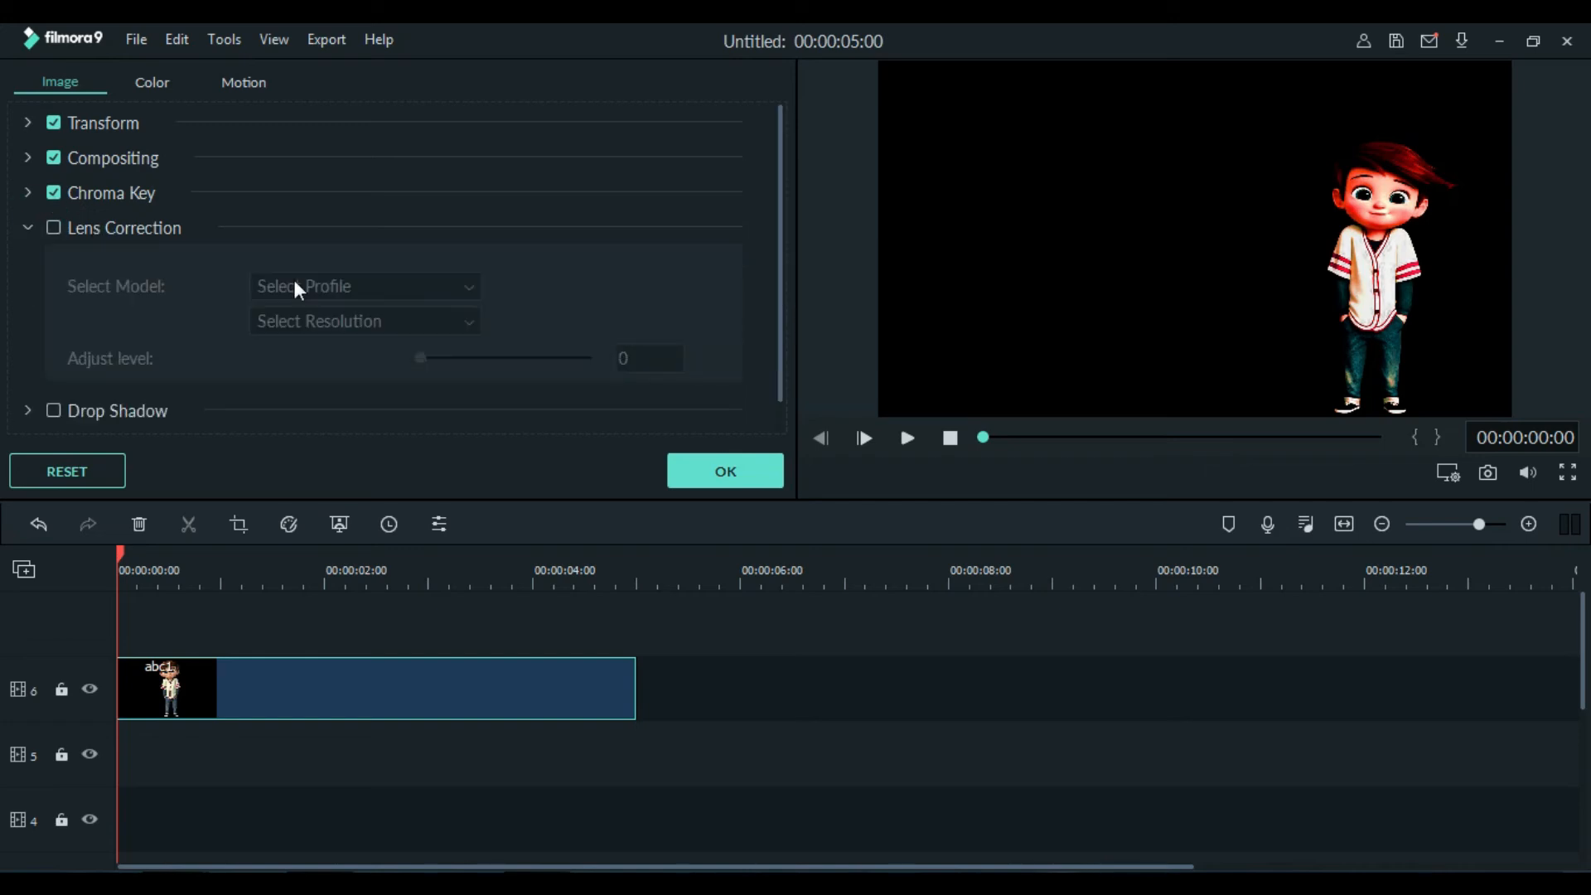
pyautogui.click(53, 226)
pyautogui.click(353, 285)
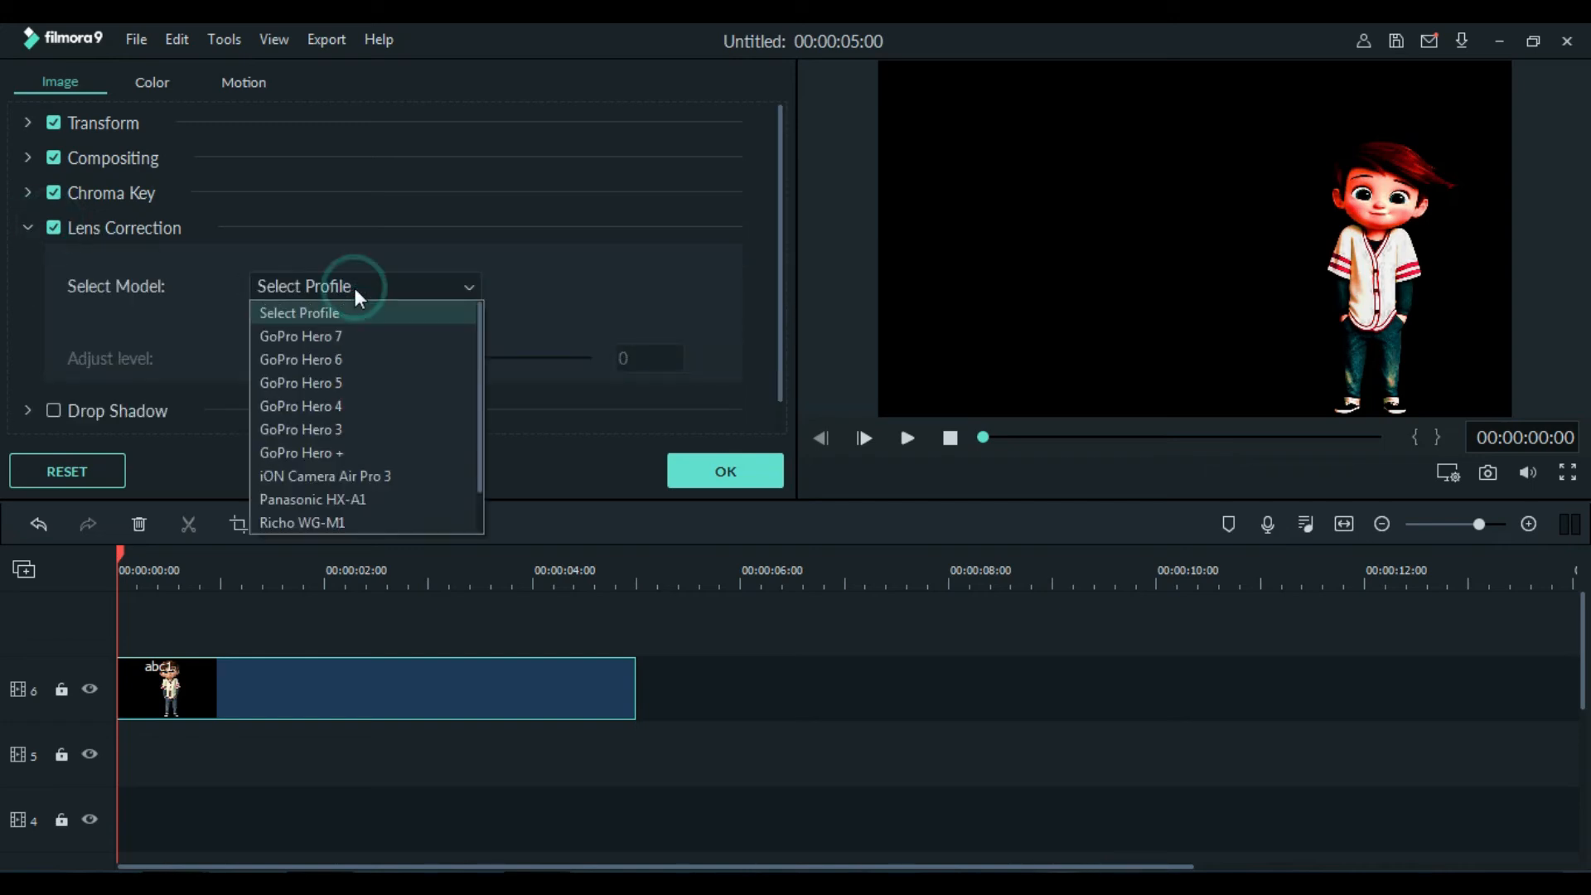
pyautogui.click(342, 336)
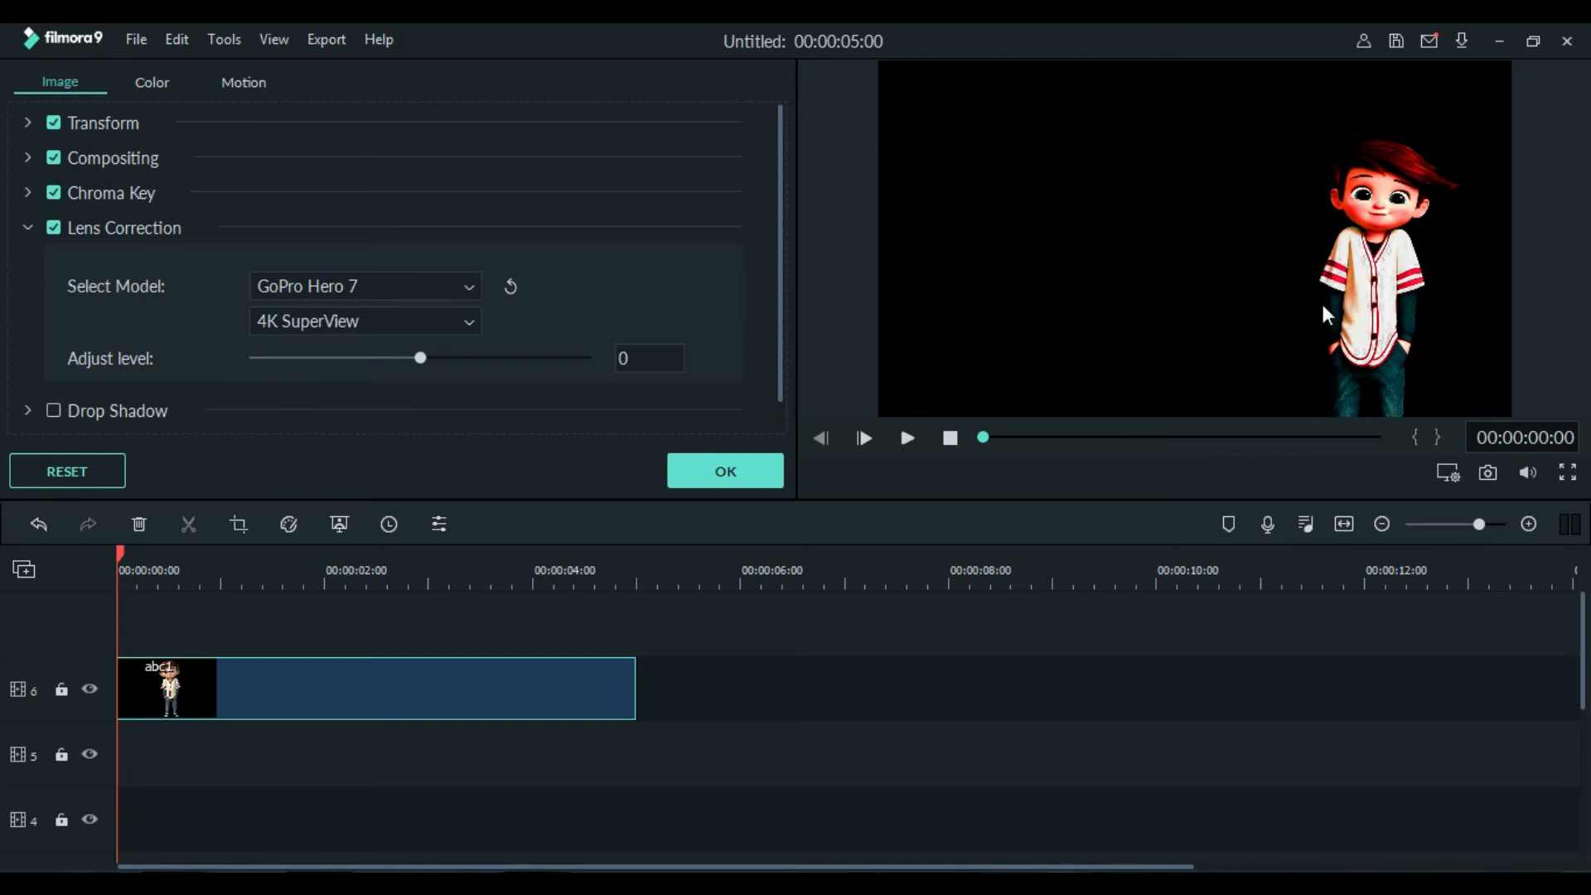
# Clear the lens profile on the abc1 clip, reselect GoPro Hero 7, and set its adjust level to -10
pyautogui.click(459, 286)
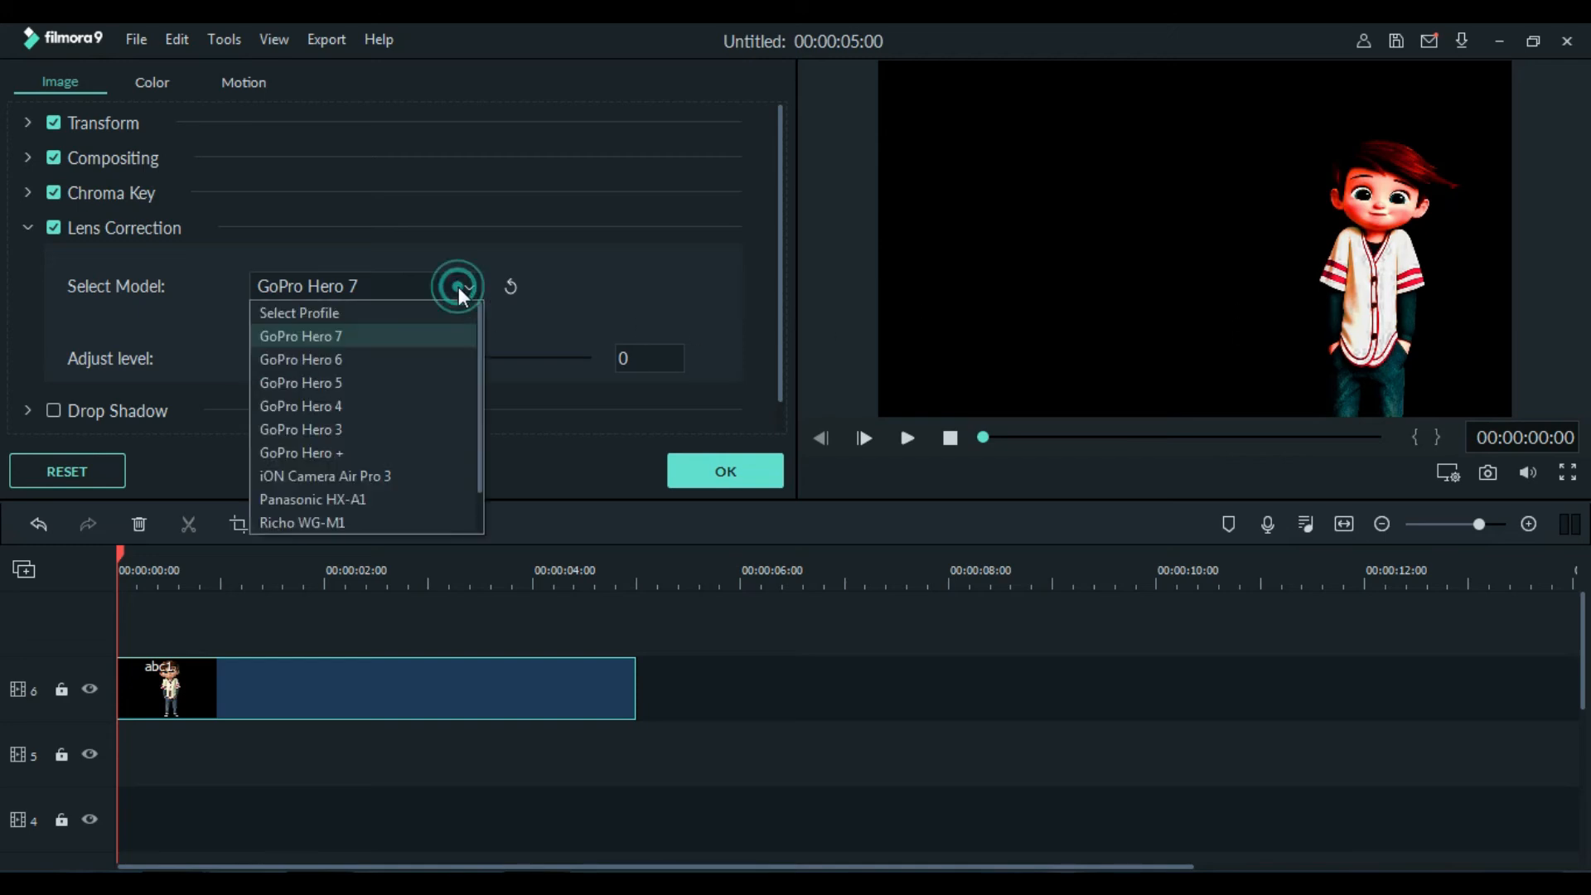
pyautogui.click(415, 312)
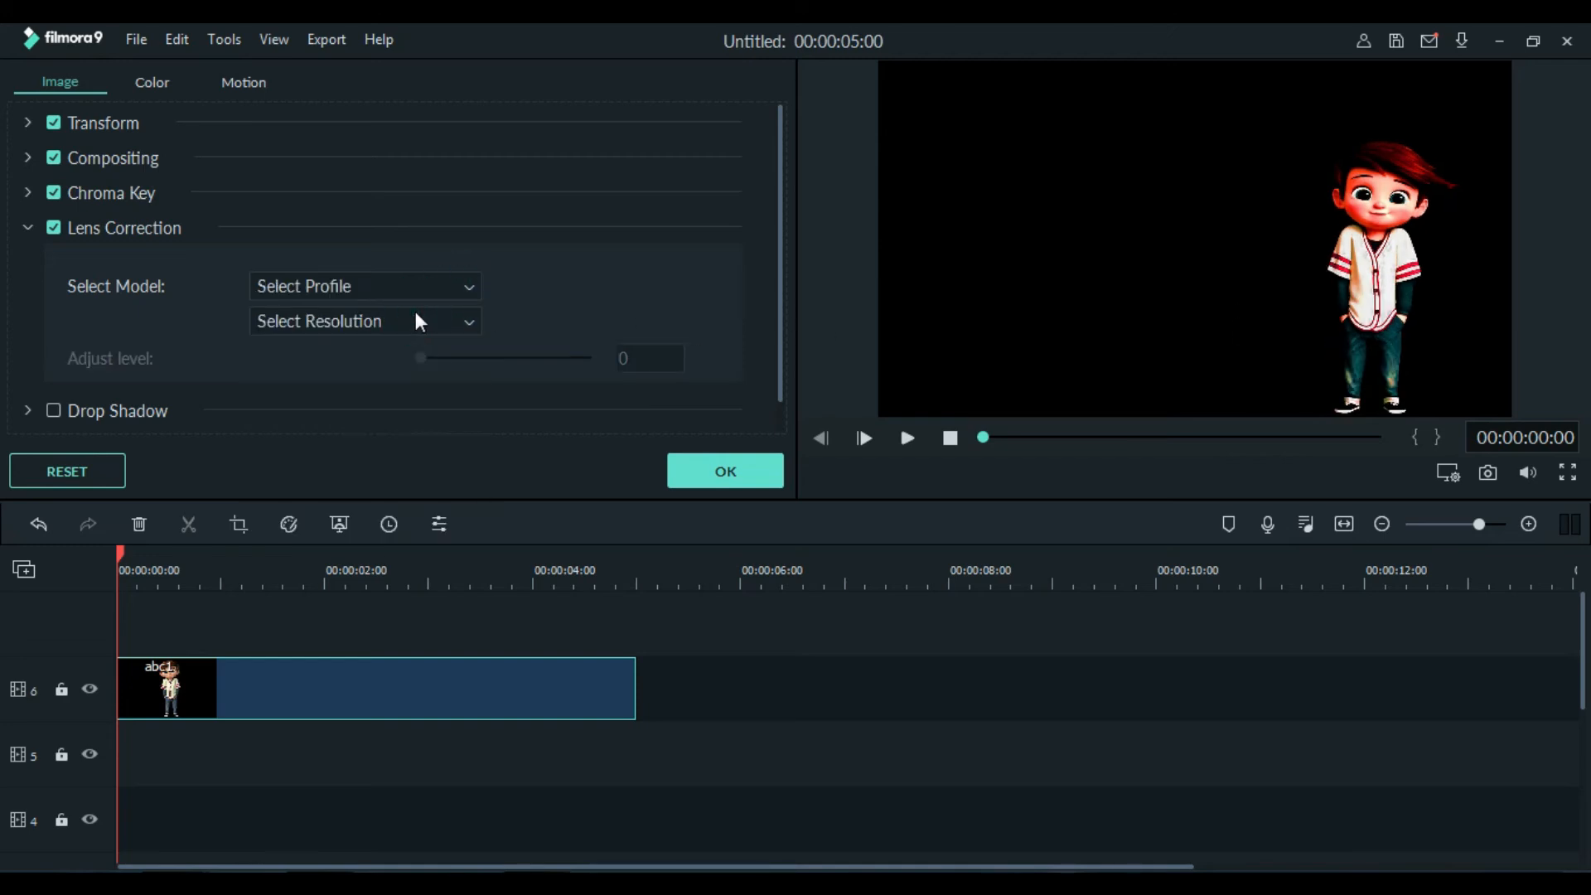
pyautogui.click(419, 282)
pyautogui.click(395, 336)
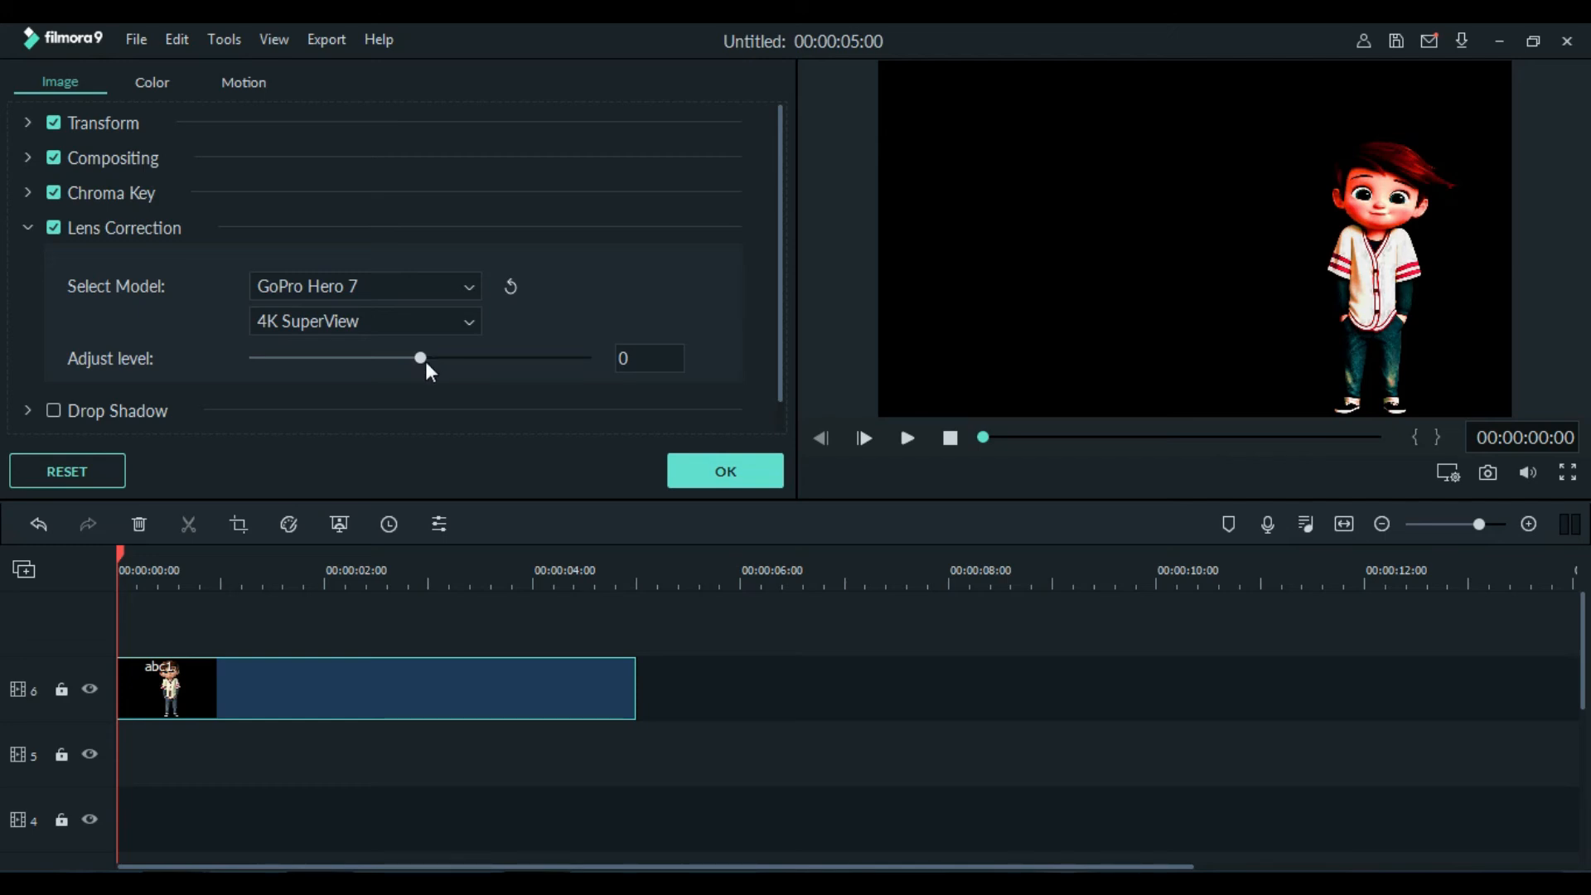
pyautogui.moveTo(418, 357)
pyautogui.mouseDown()
pyautogui.moveTo(572, 361)
pyautogui.moveTo(403, 359)
pyautogui.mouseUp()
# Reset the lens model selection and choose the GoPro Hero + profile for the abc1 clip
pyautogui.click(413, 286)
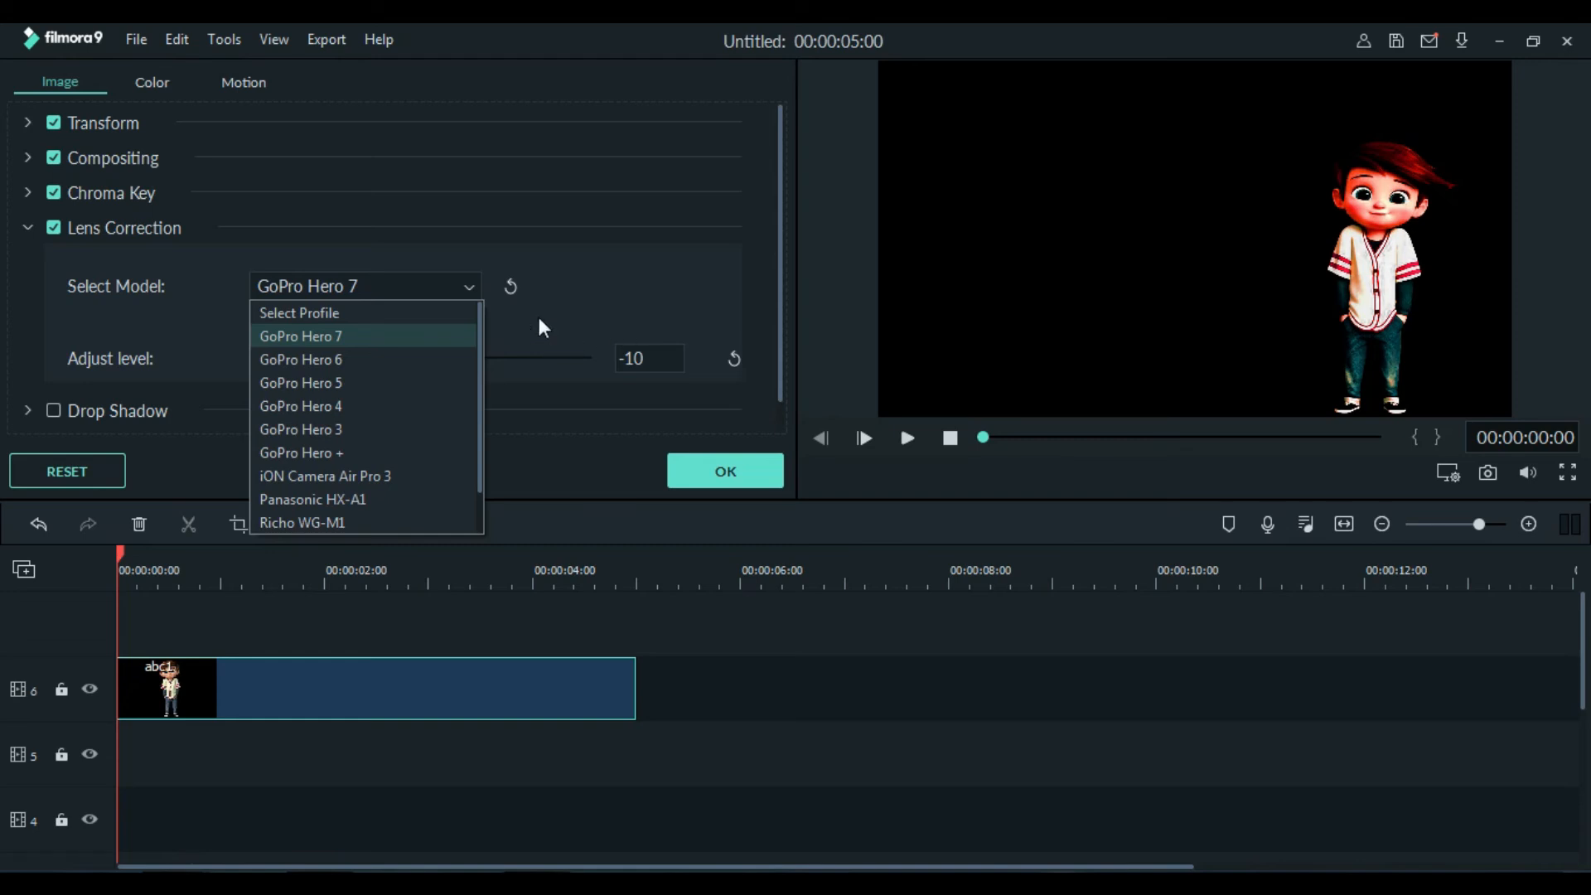
pyautogui.click(622, 284)
pyautogui.click(435, 286)
pyautogui.click(392, 311)
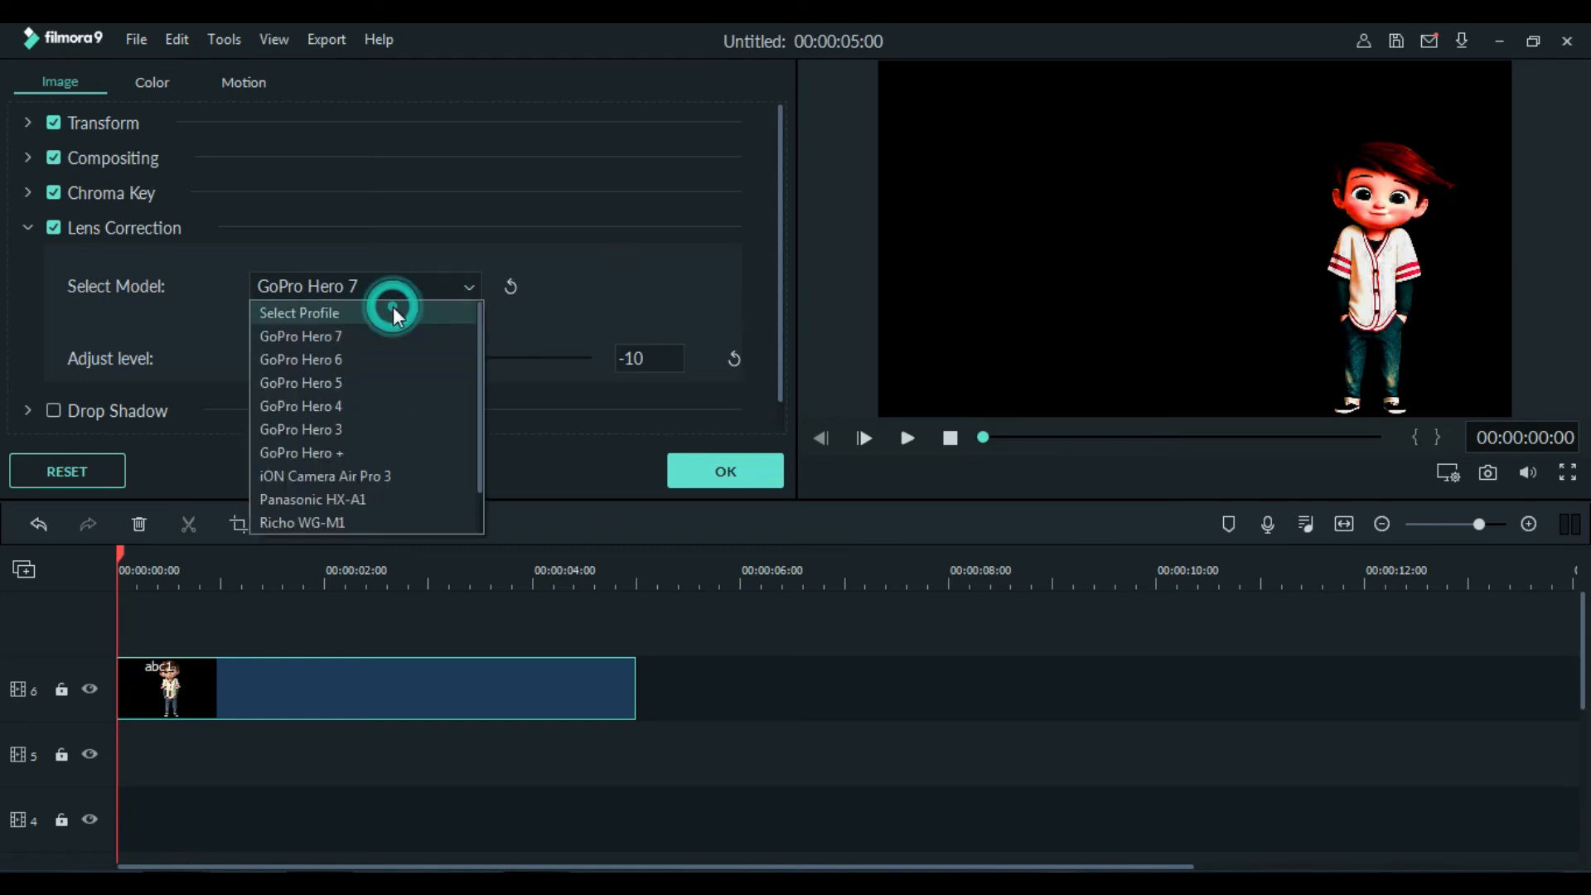
pyautogui.click(419, 290)
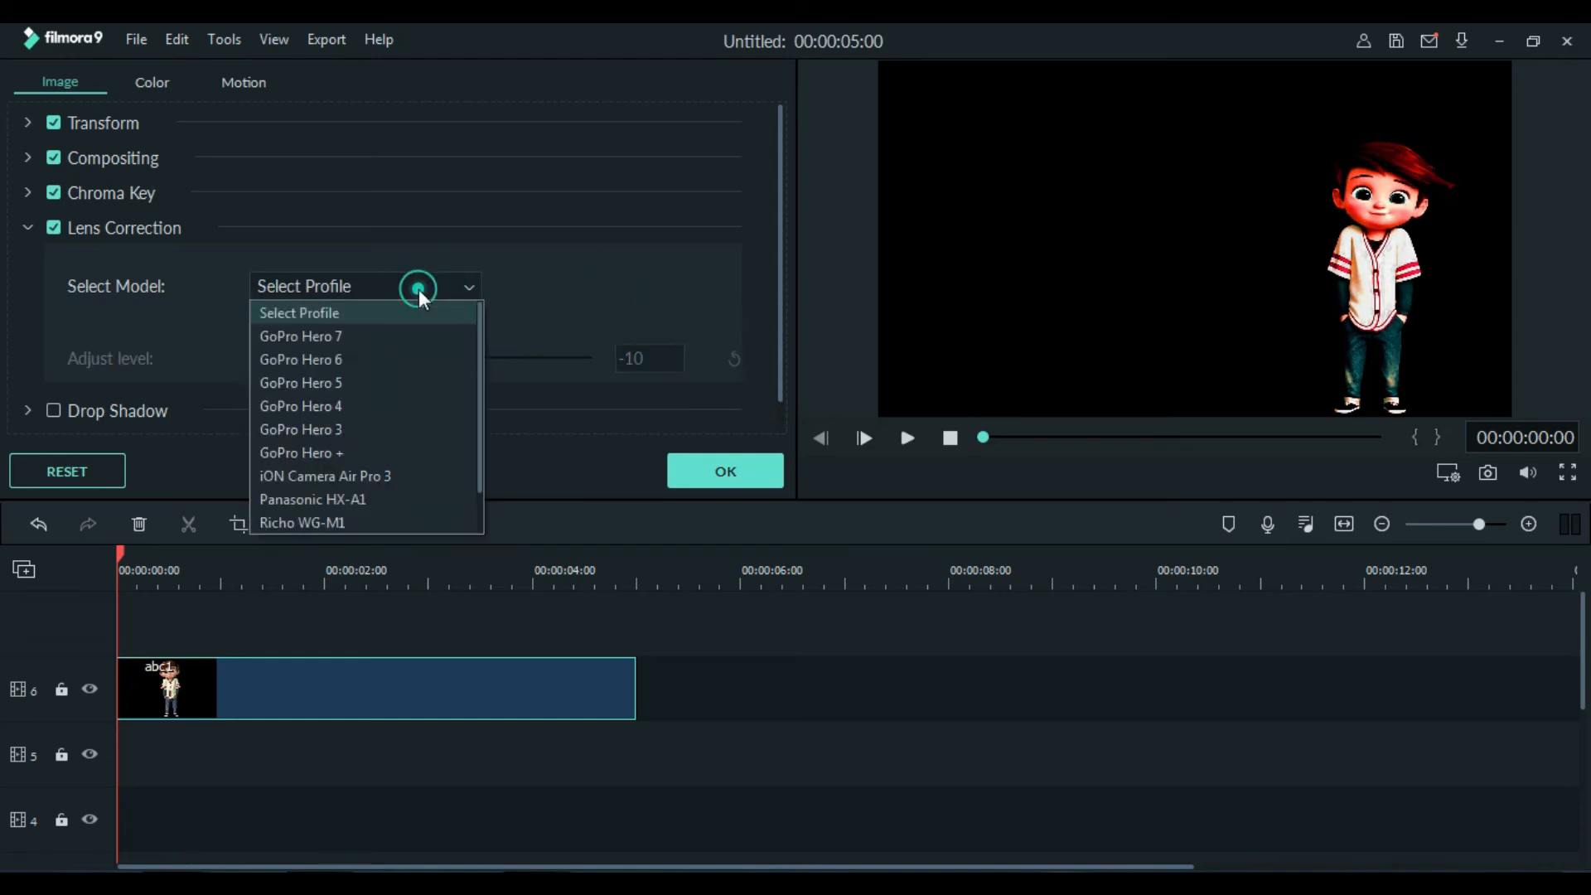
pyautogui.click(375, 454)
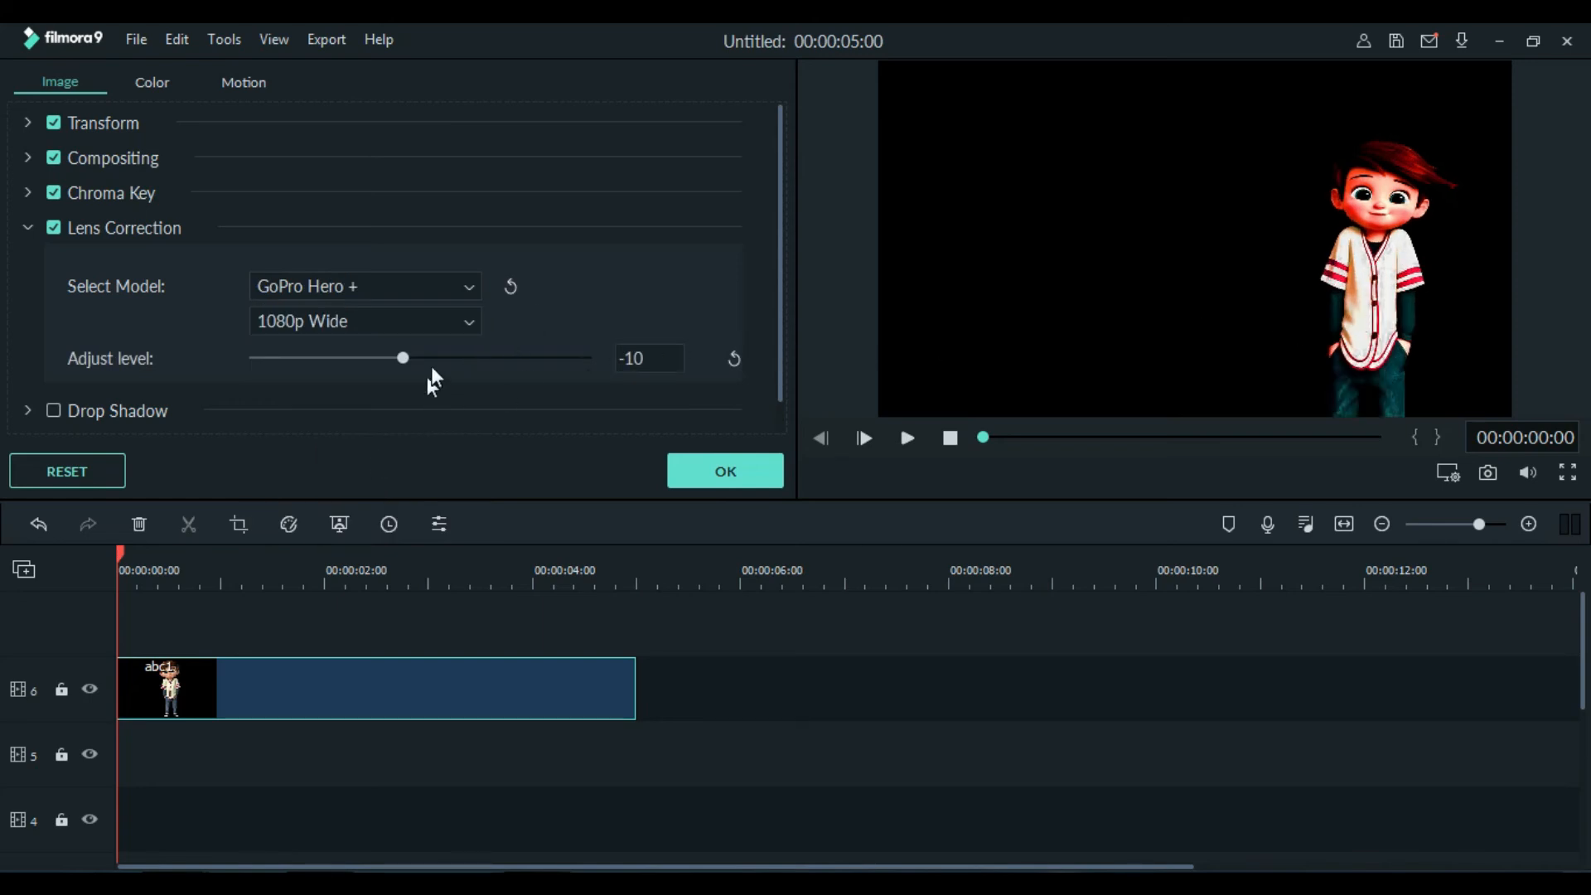
# Try the 720p Wide lens resolution, return to 1080p Wide, and set the adjust level to -23
pyautogui.click(369, 318)
pyautogui.click(374, 325)
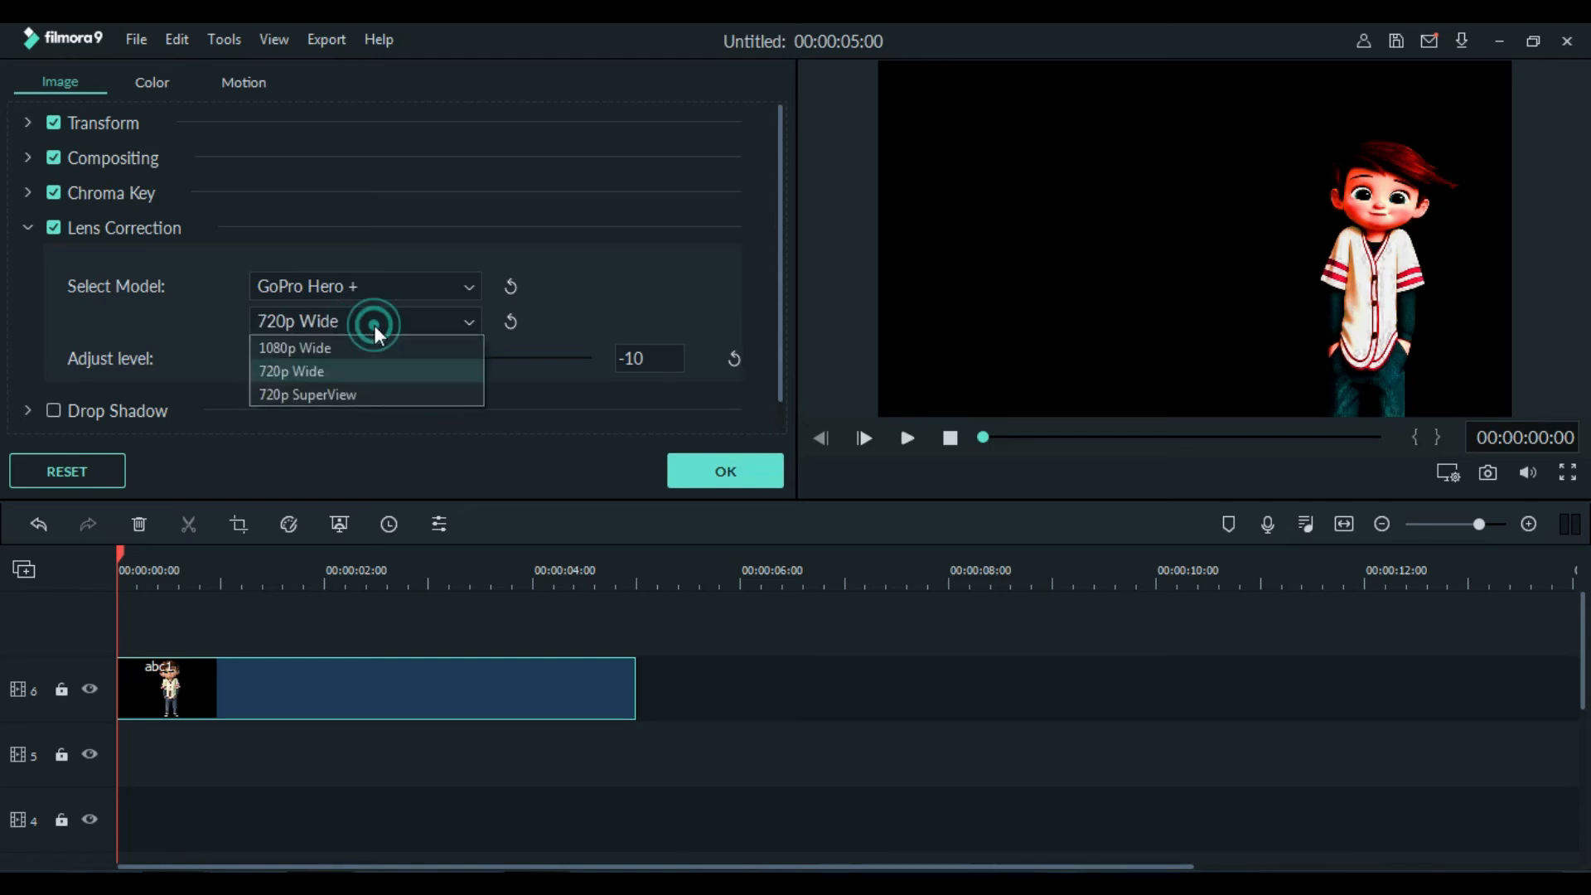
pyautogui.click(373, 340)
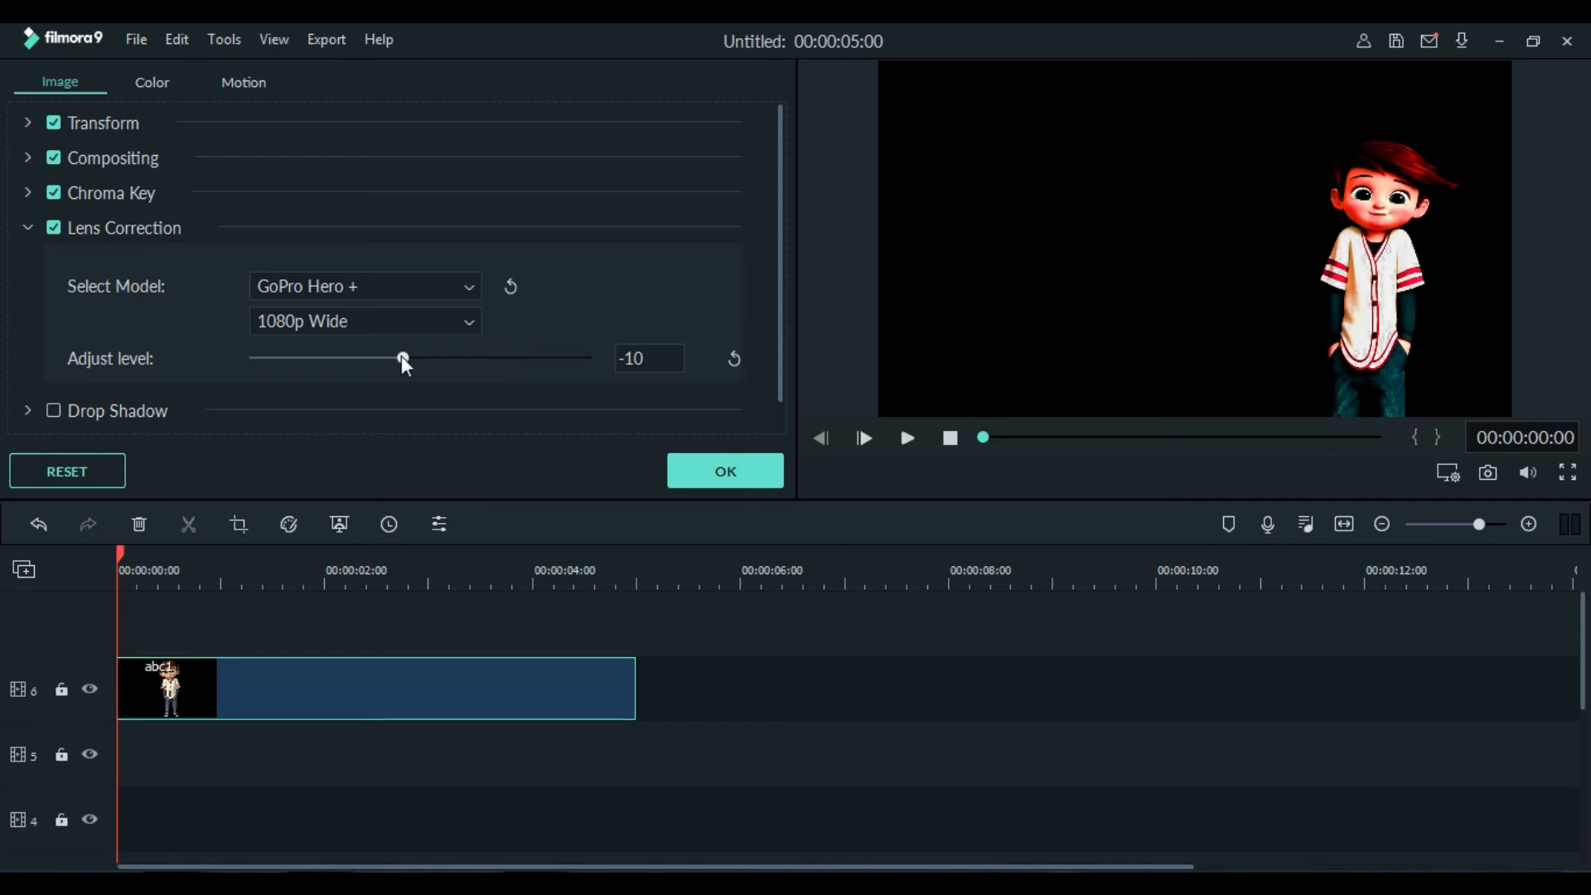
pyautogui.moveTo(430, 355); pyautogui.dragTo(380, 362)
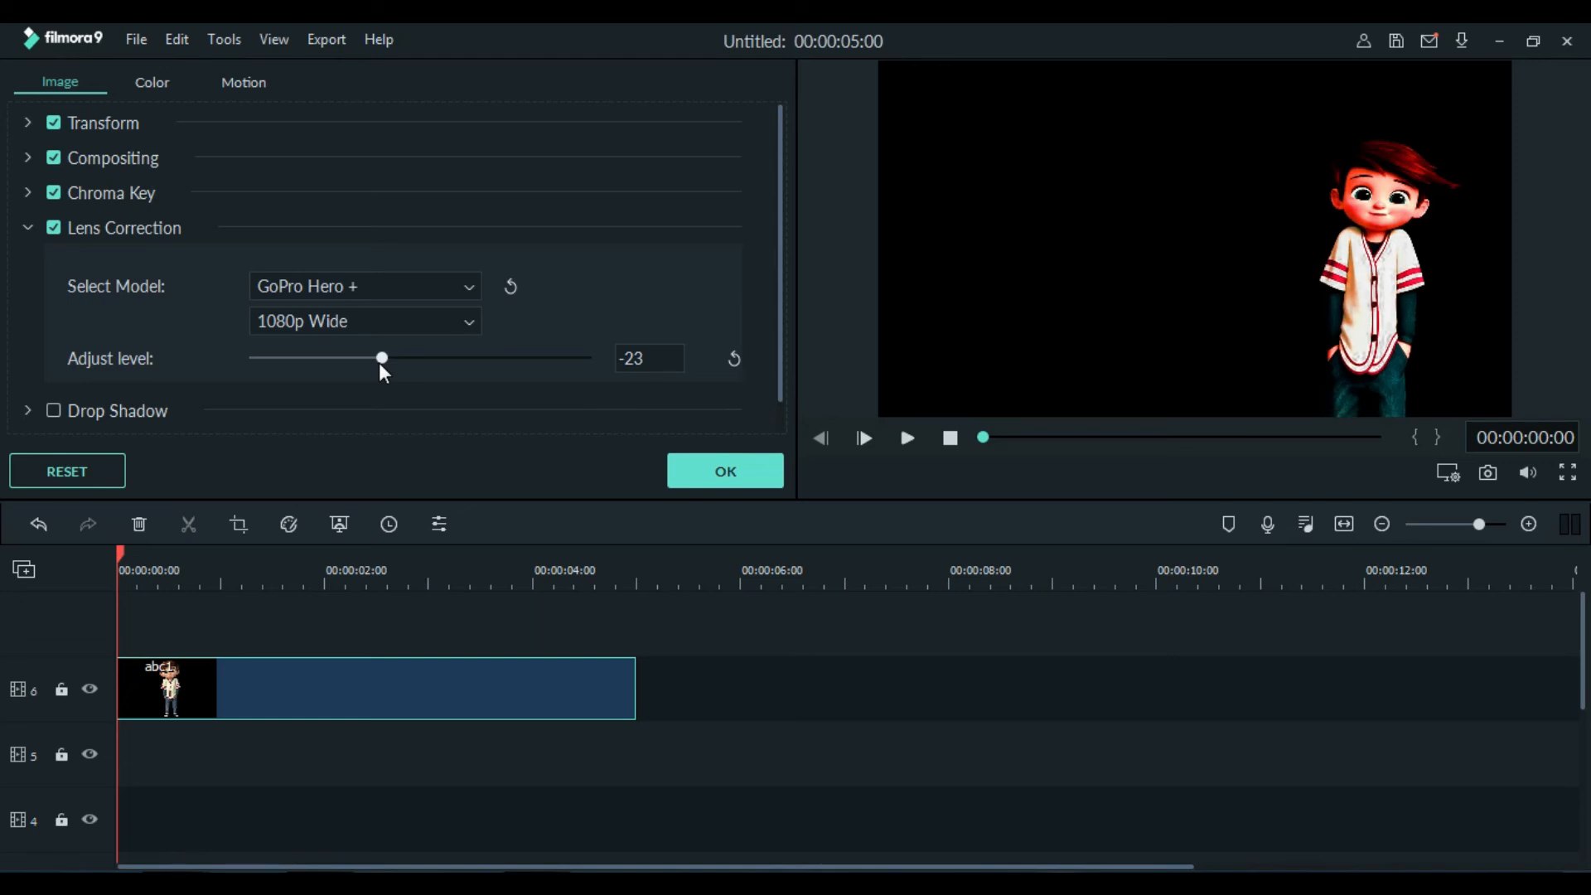
pyautogui.click(26, 227)
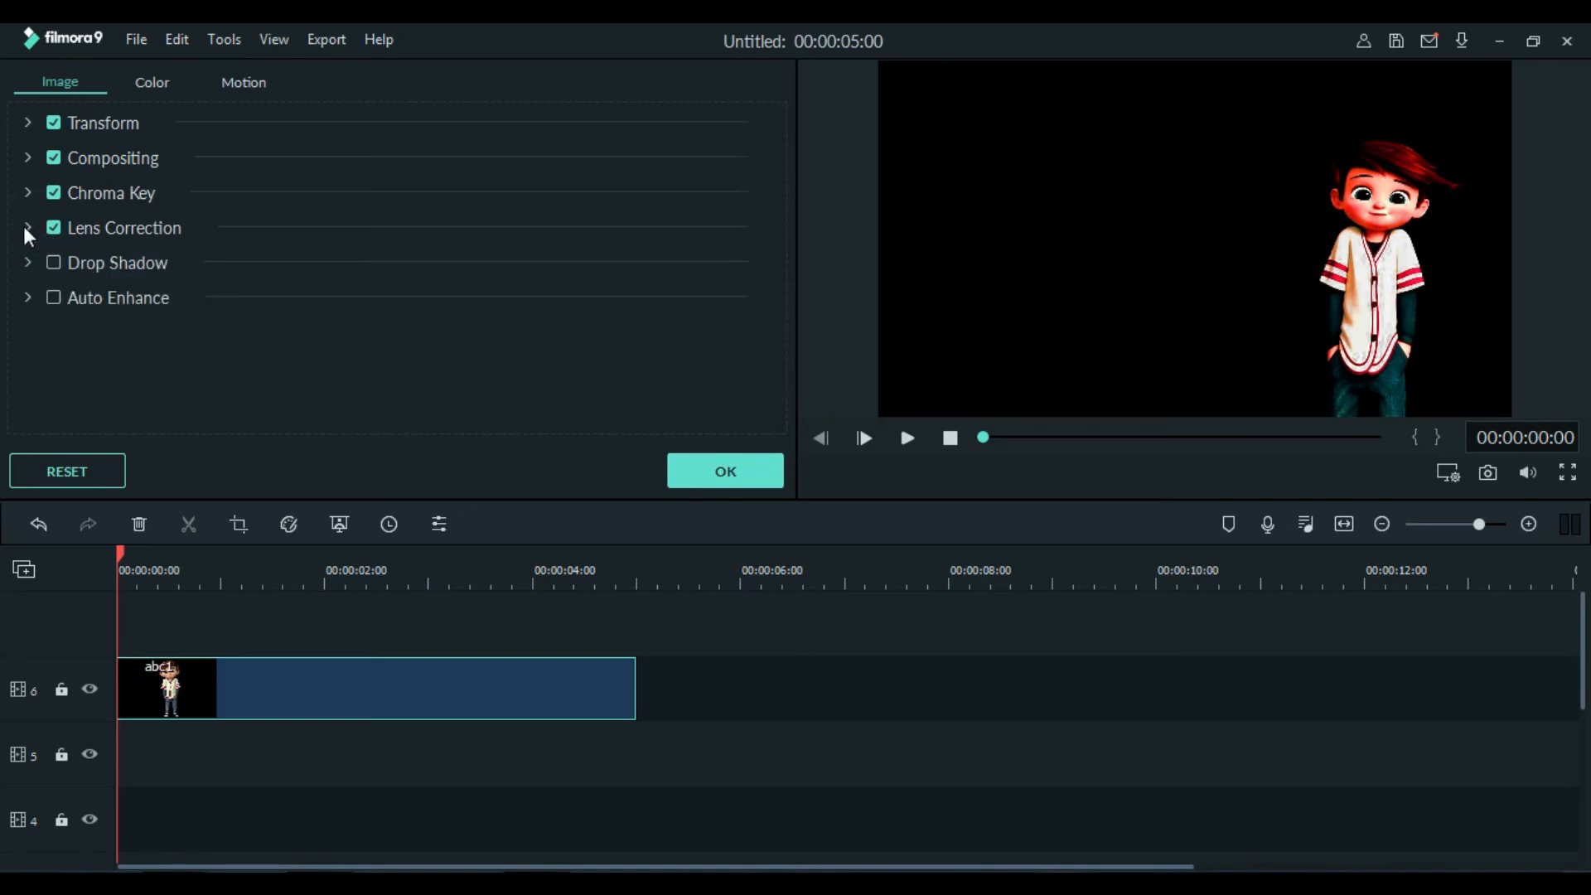
# Enable Drop Shadow with a distance of 22 and Auto Enhance on the abc1 clip, and apply the settings
pyautogui.click(62, 262)
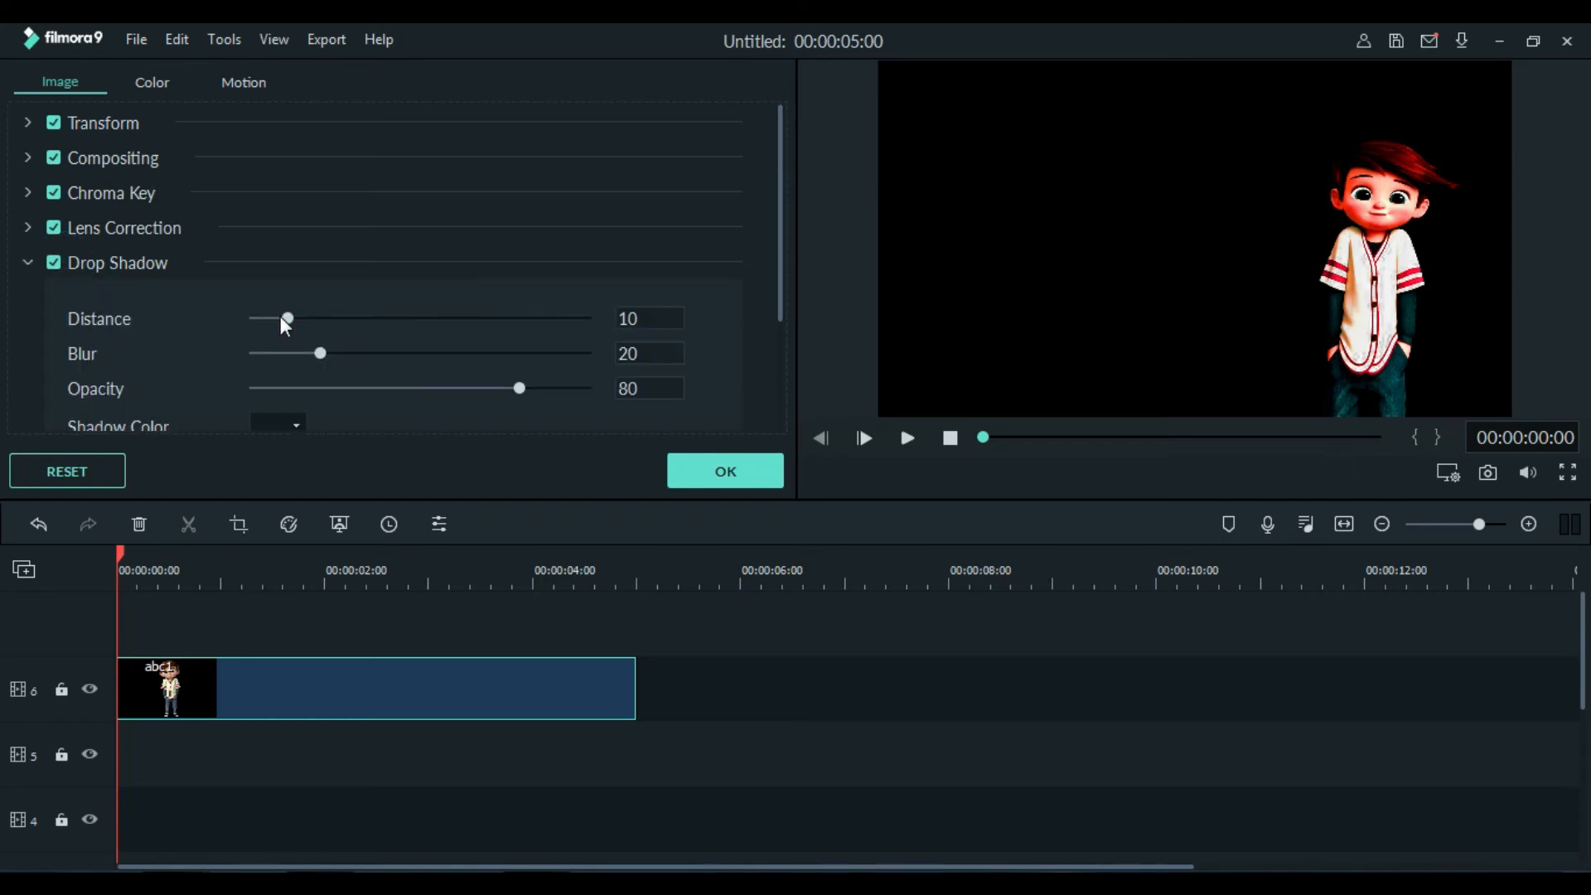
pyautogui.moveTo(285, 320); pyautogui.dragTo(327, 317)
pyautogui.moveTo(778, 265); pyautogui.dragTo(779, 324)
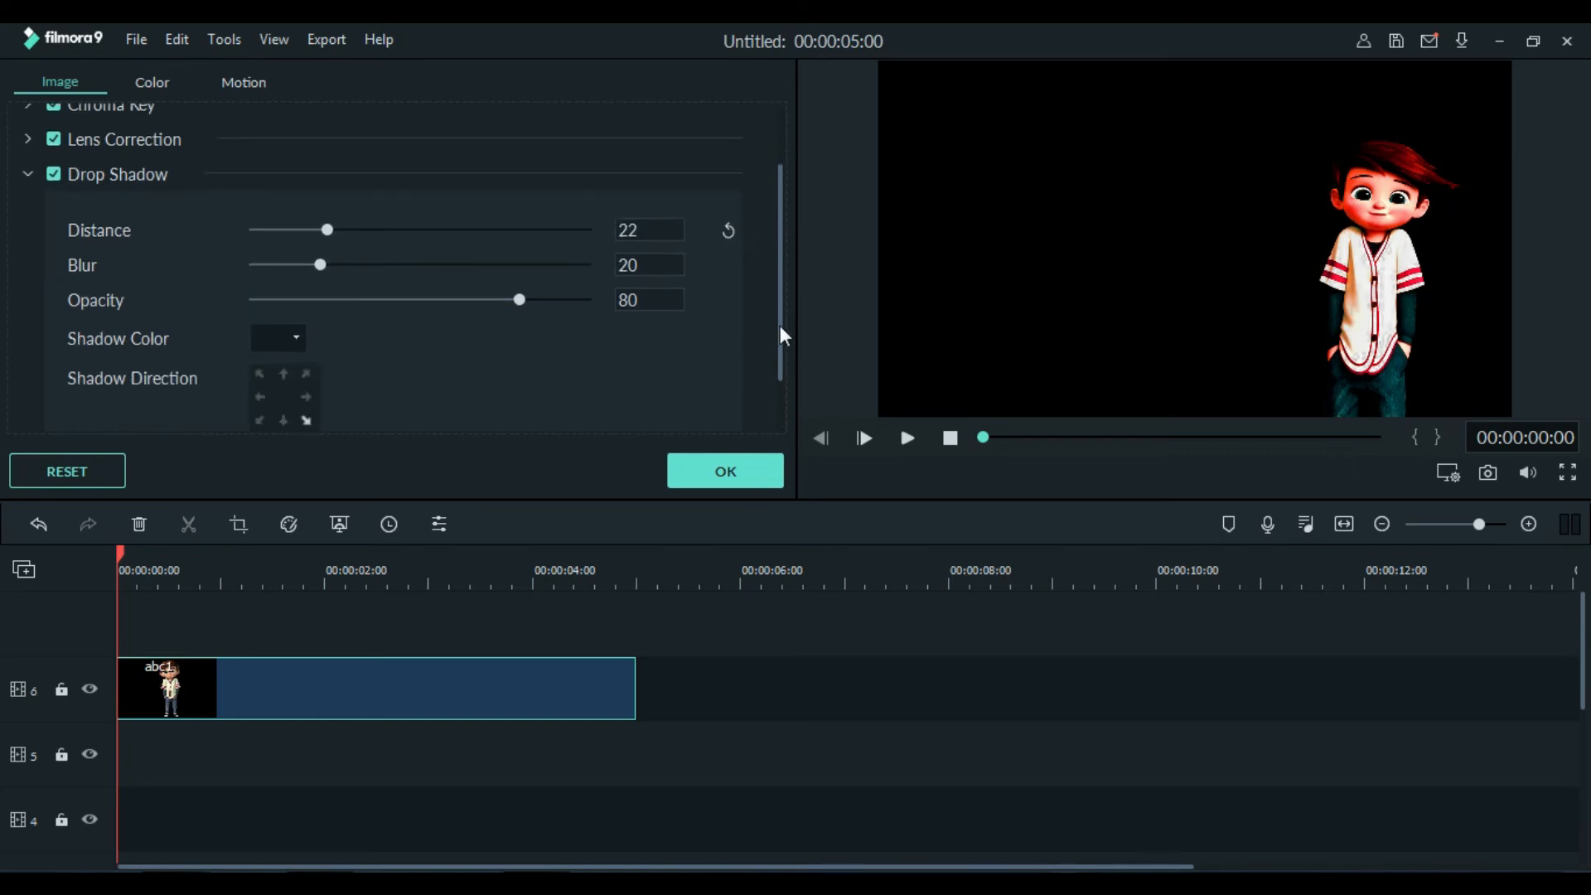
pyautogui.click(290, 338)
pyautogui.click(28, 174)
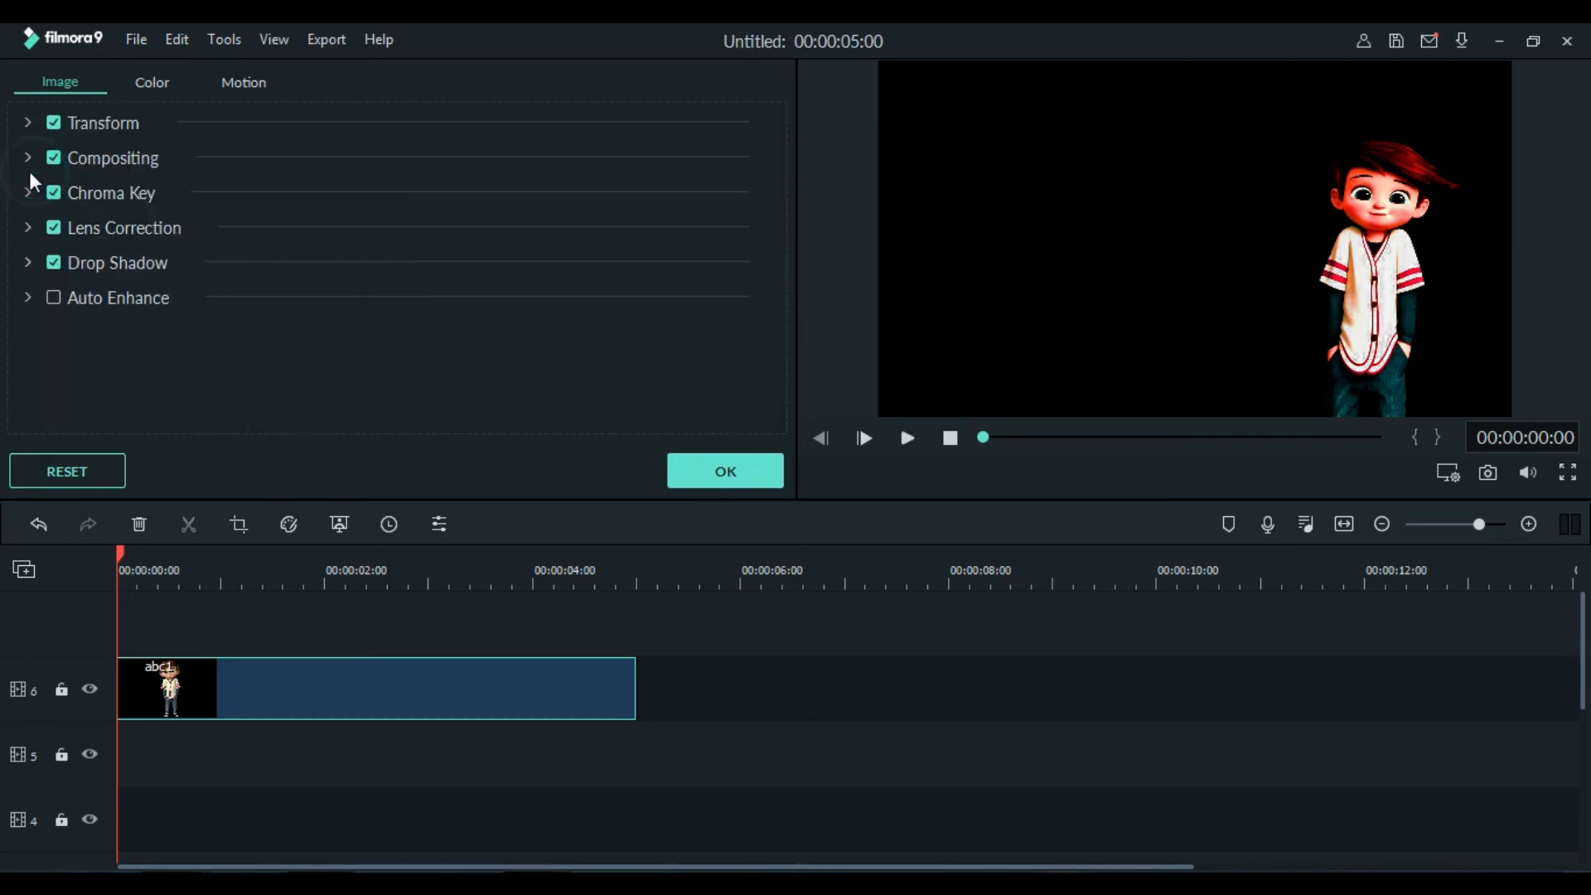
pyautogui.click(50, 300)
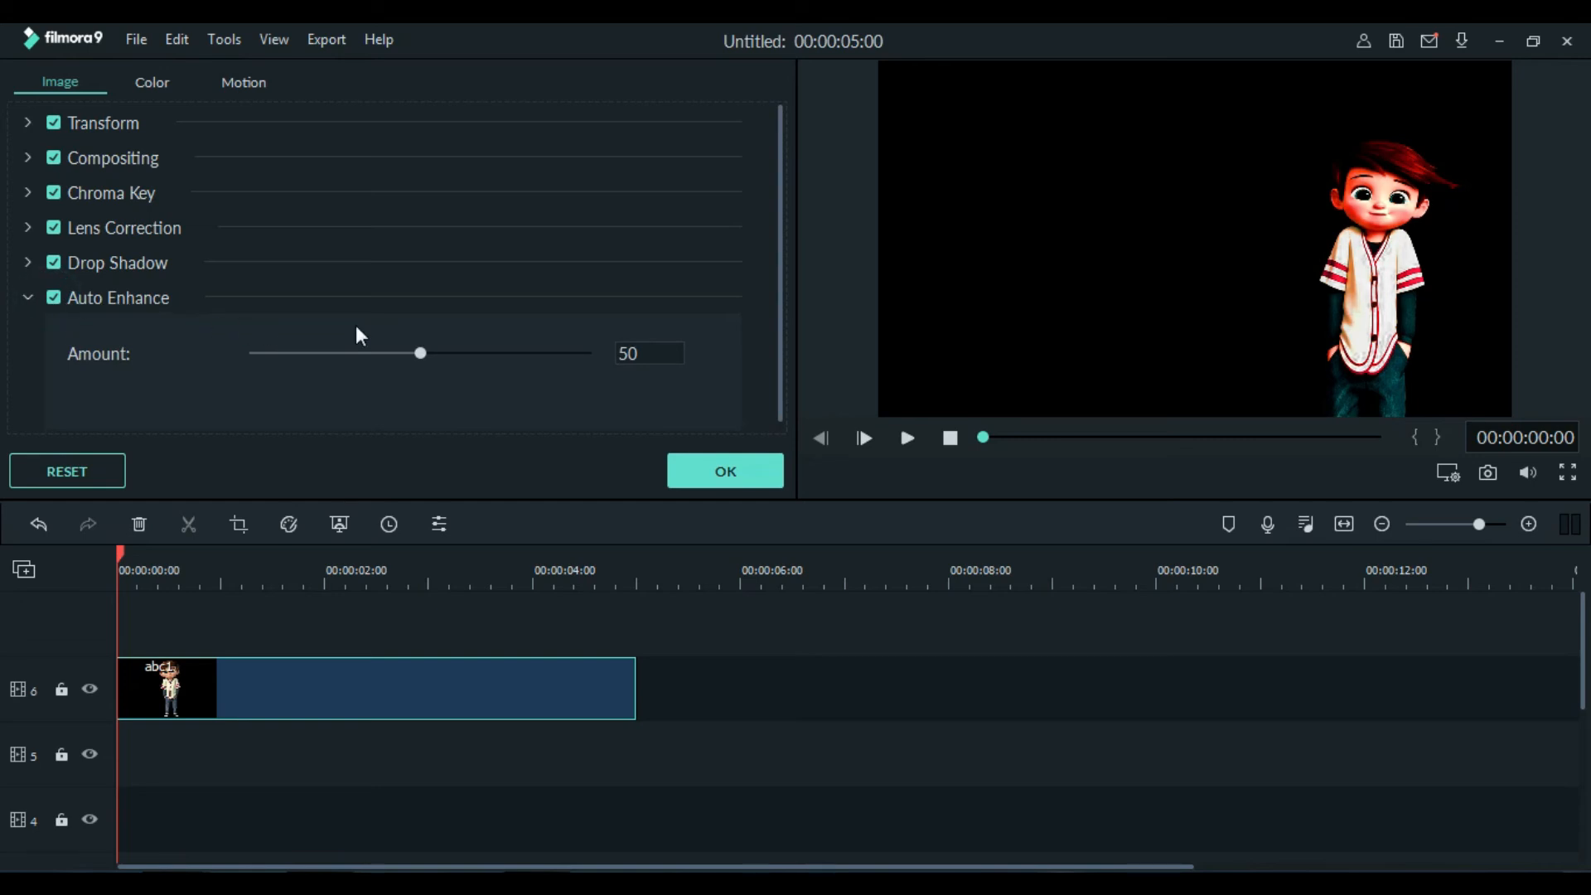
pyautogui.click(725, 474)
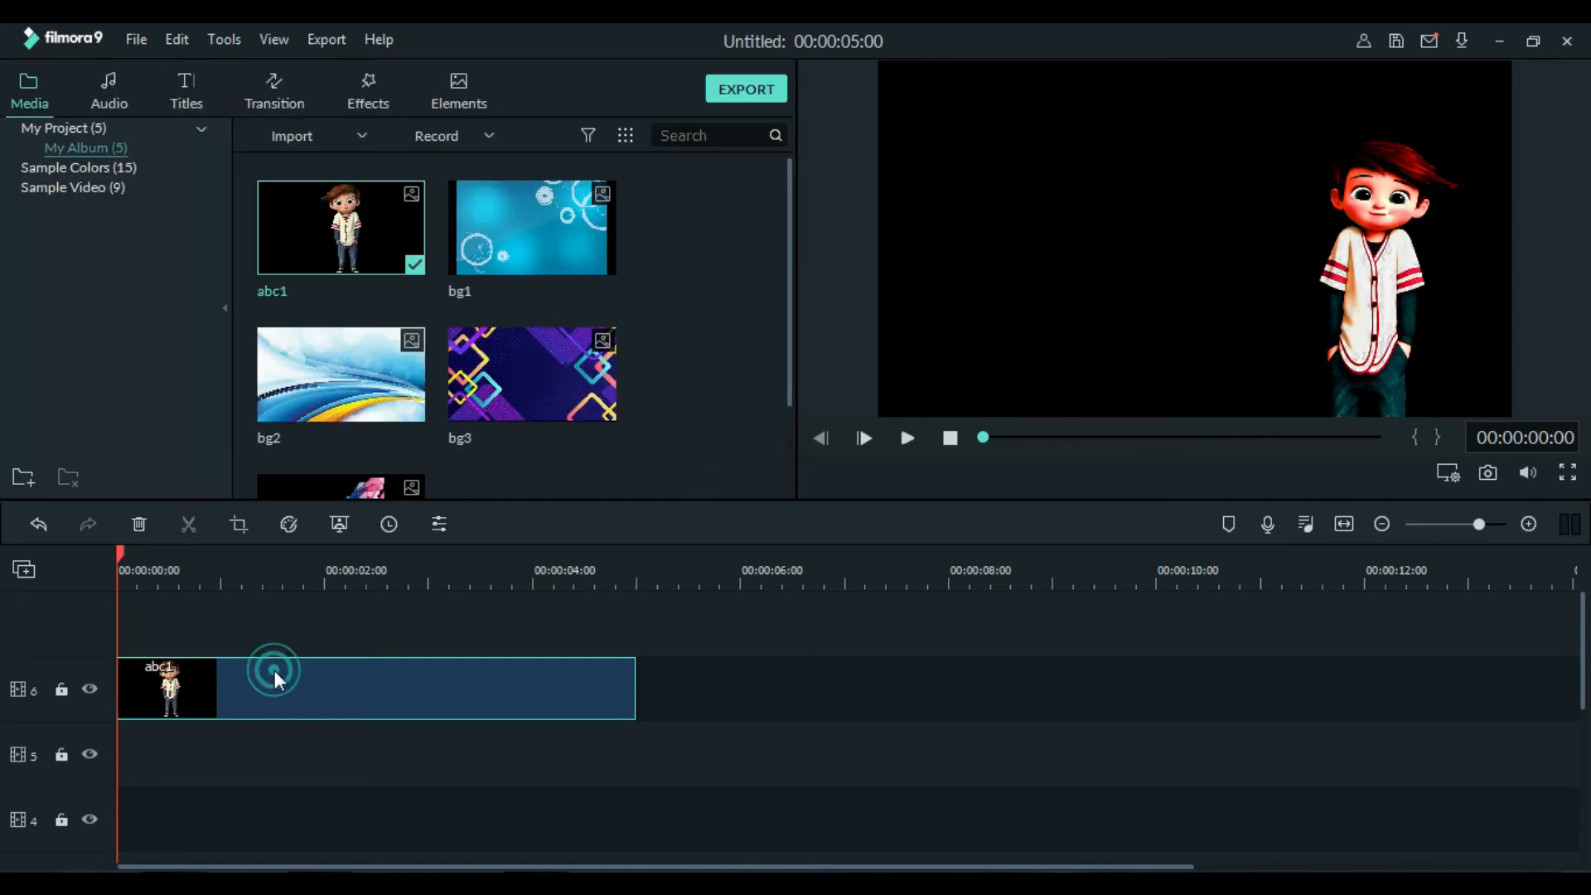
# Replace the abc1 clip on video track 6 with the bg1 image
pyautogui.press('Delete')
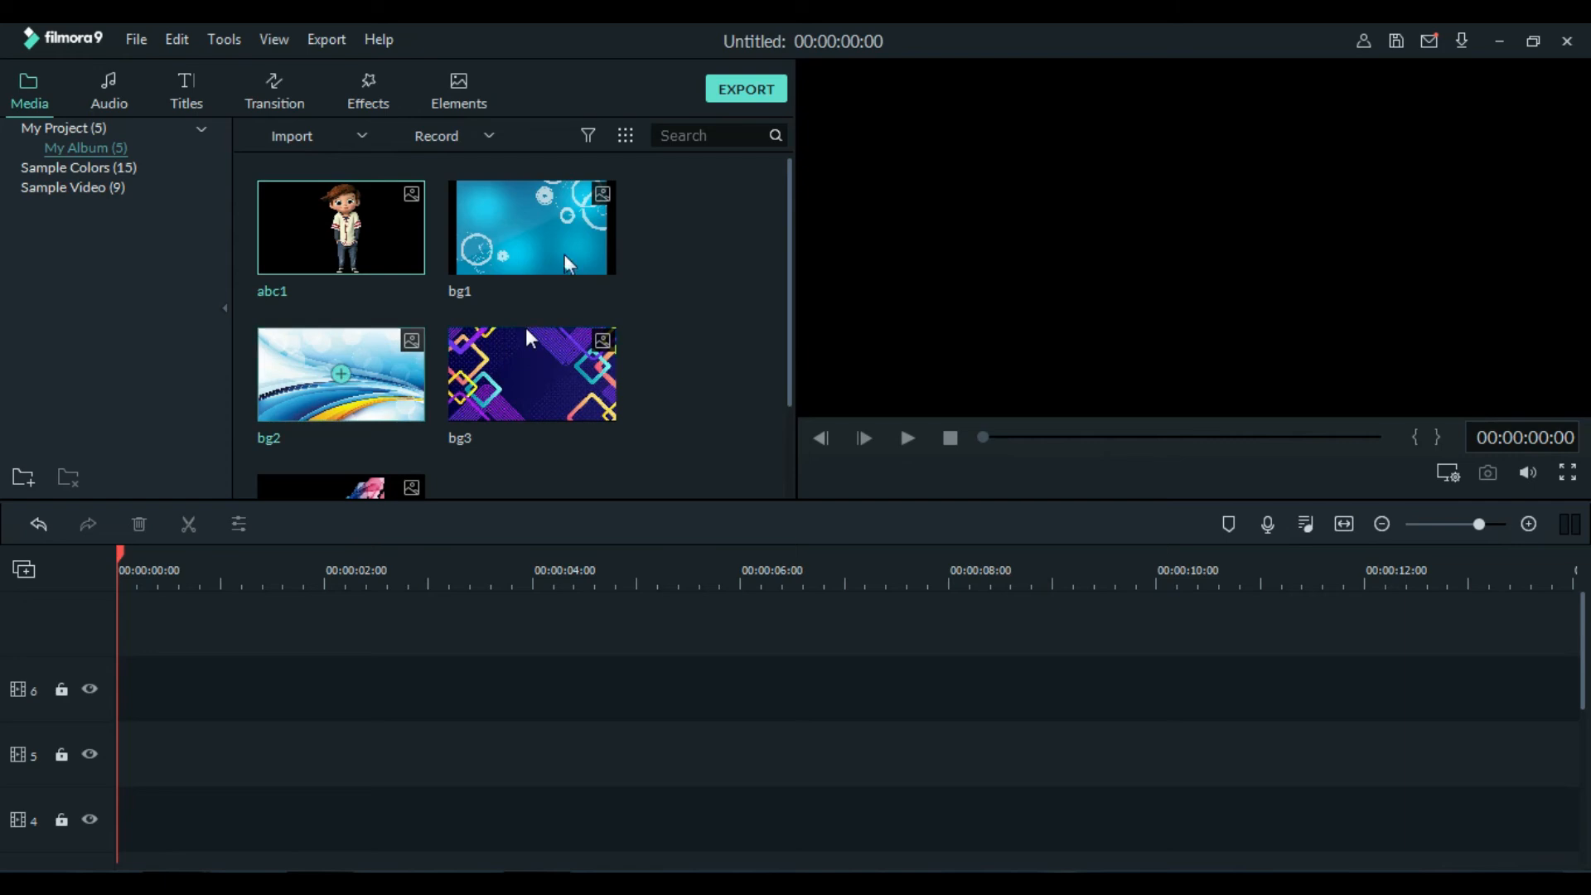
pyautogui.moveTo(579, 244); pyautogui.dragTo(209, 704)
# Scale the bg1 clip to 116.90%, apply the change, and delete the clip from the timeline
pyautogui.doubleClick(248, 693)
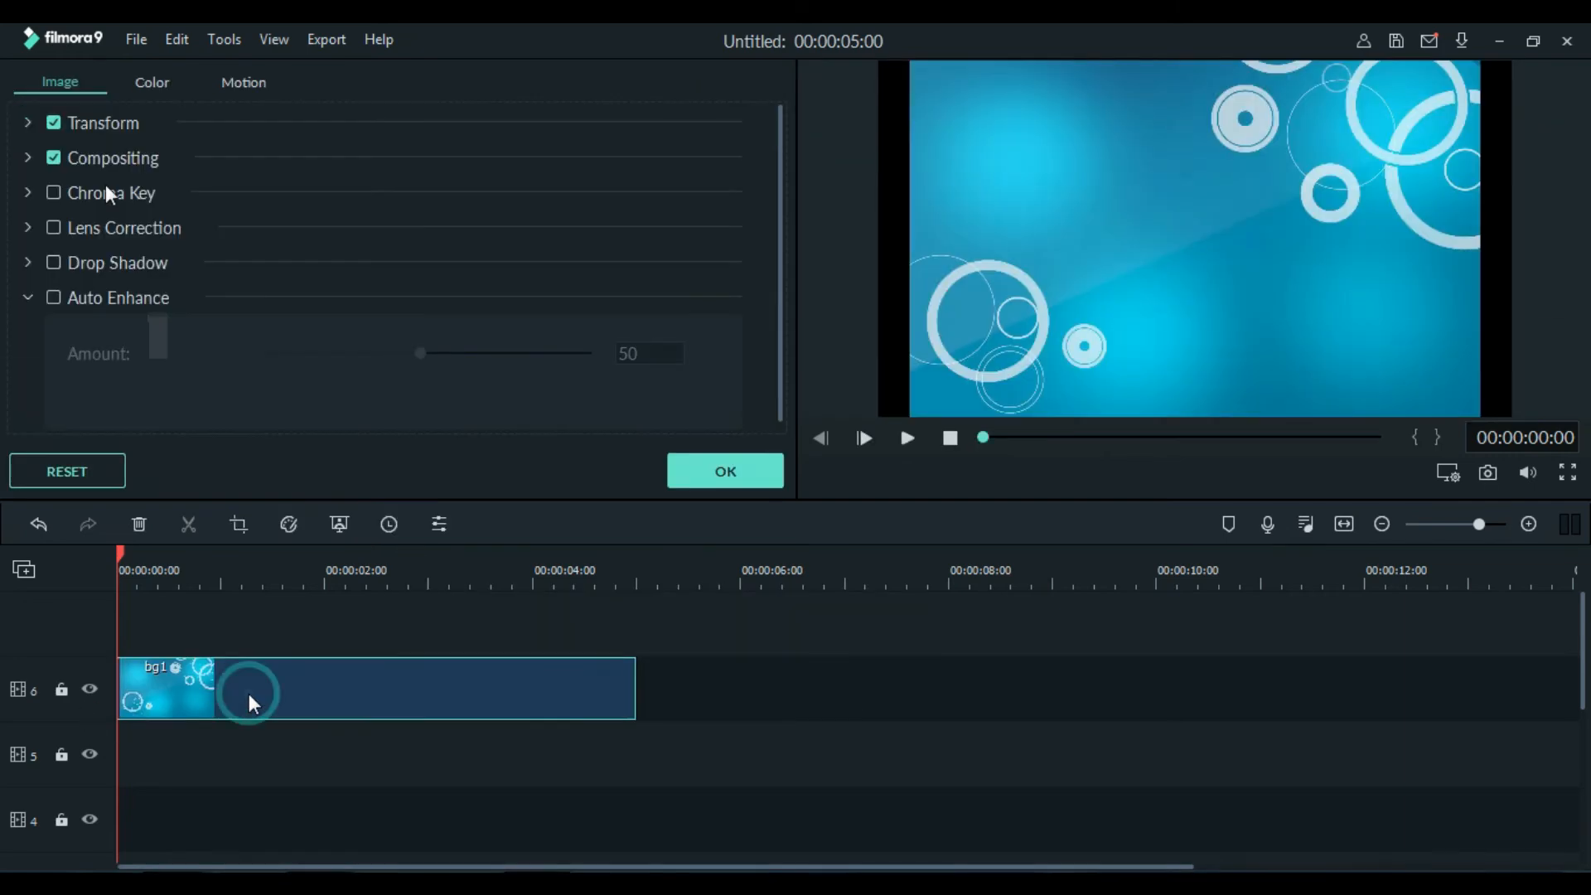
pyautogui.click(28, 125)
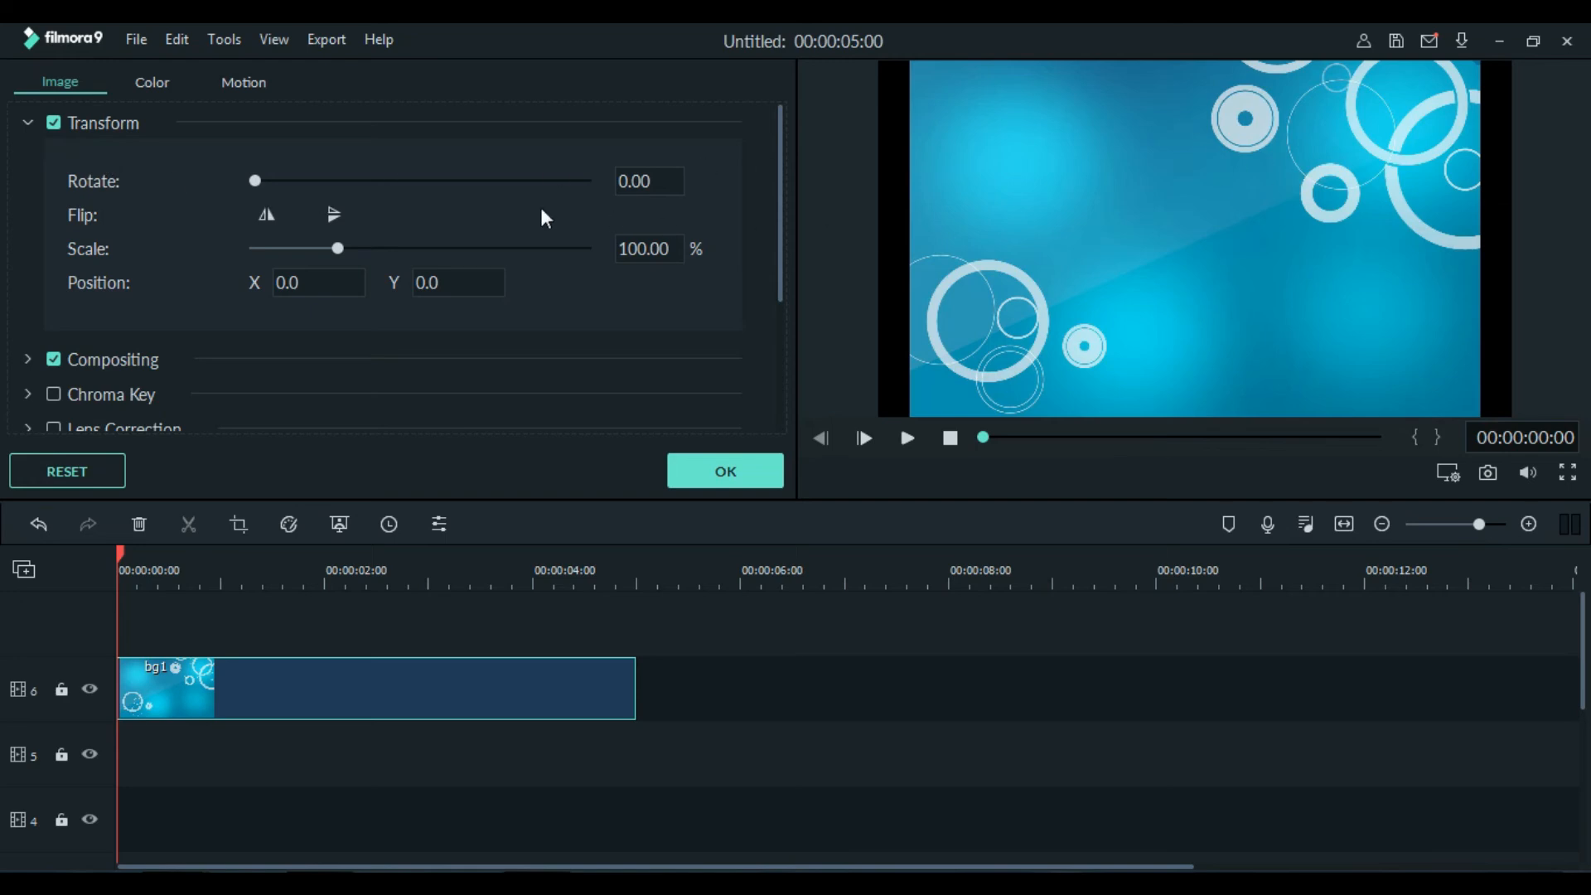
pyautogui.moveTo(339, 246); pyautogui.dragTo(356, 252)
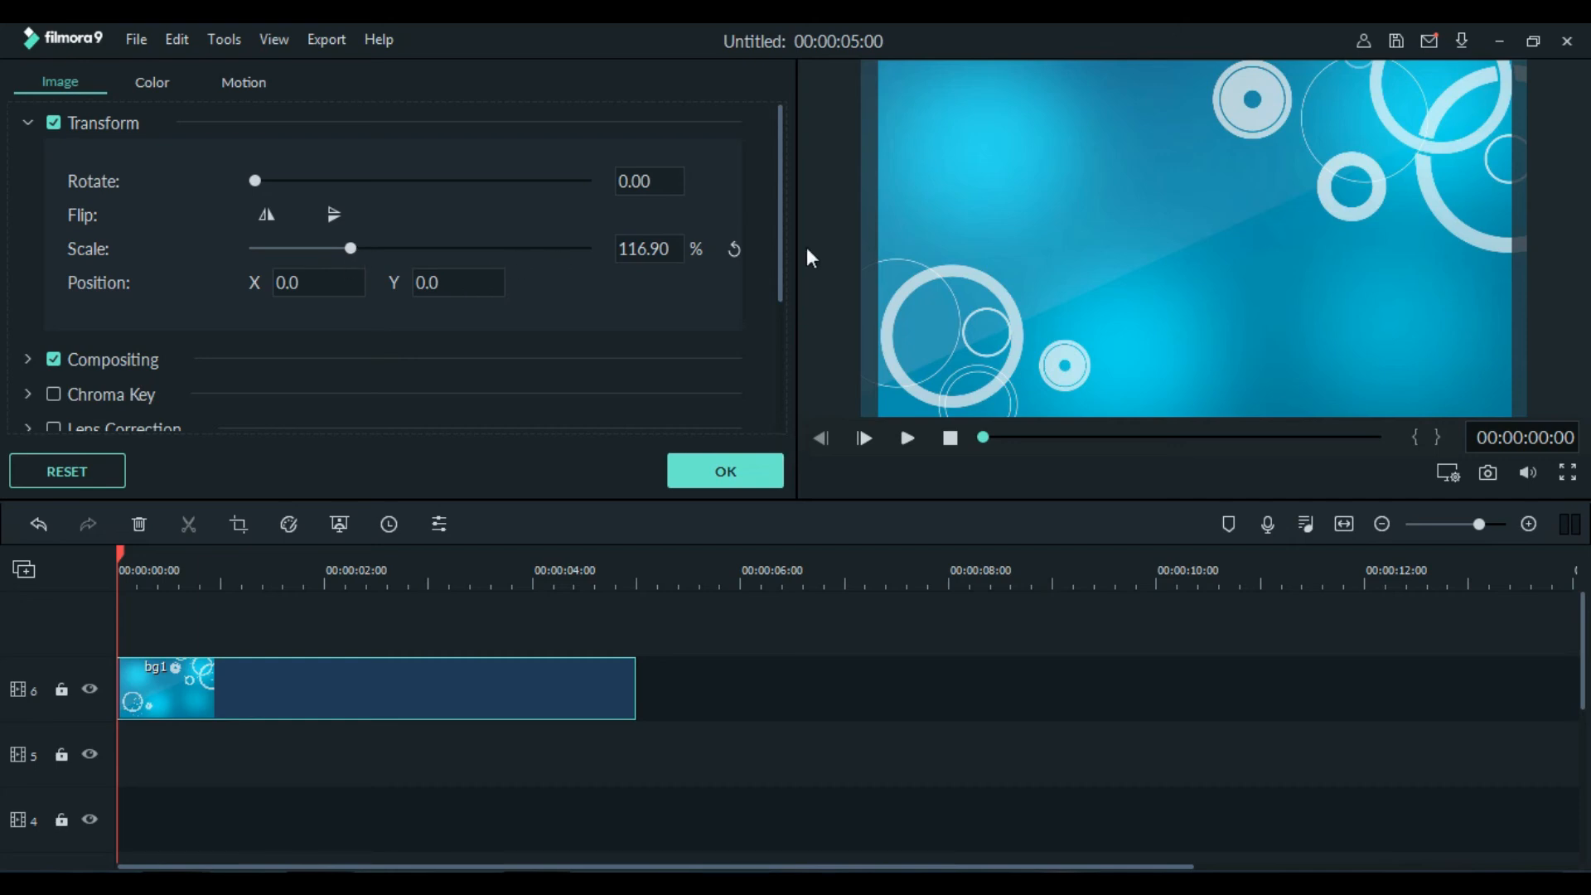
pyautogui.click(713, 471)
pyautogui.press('Delete')
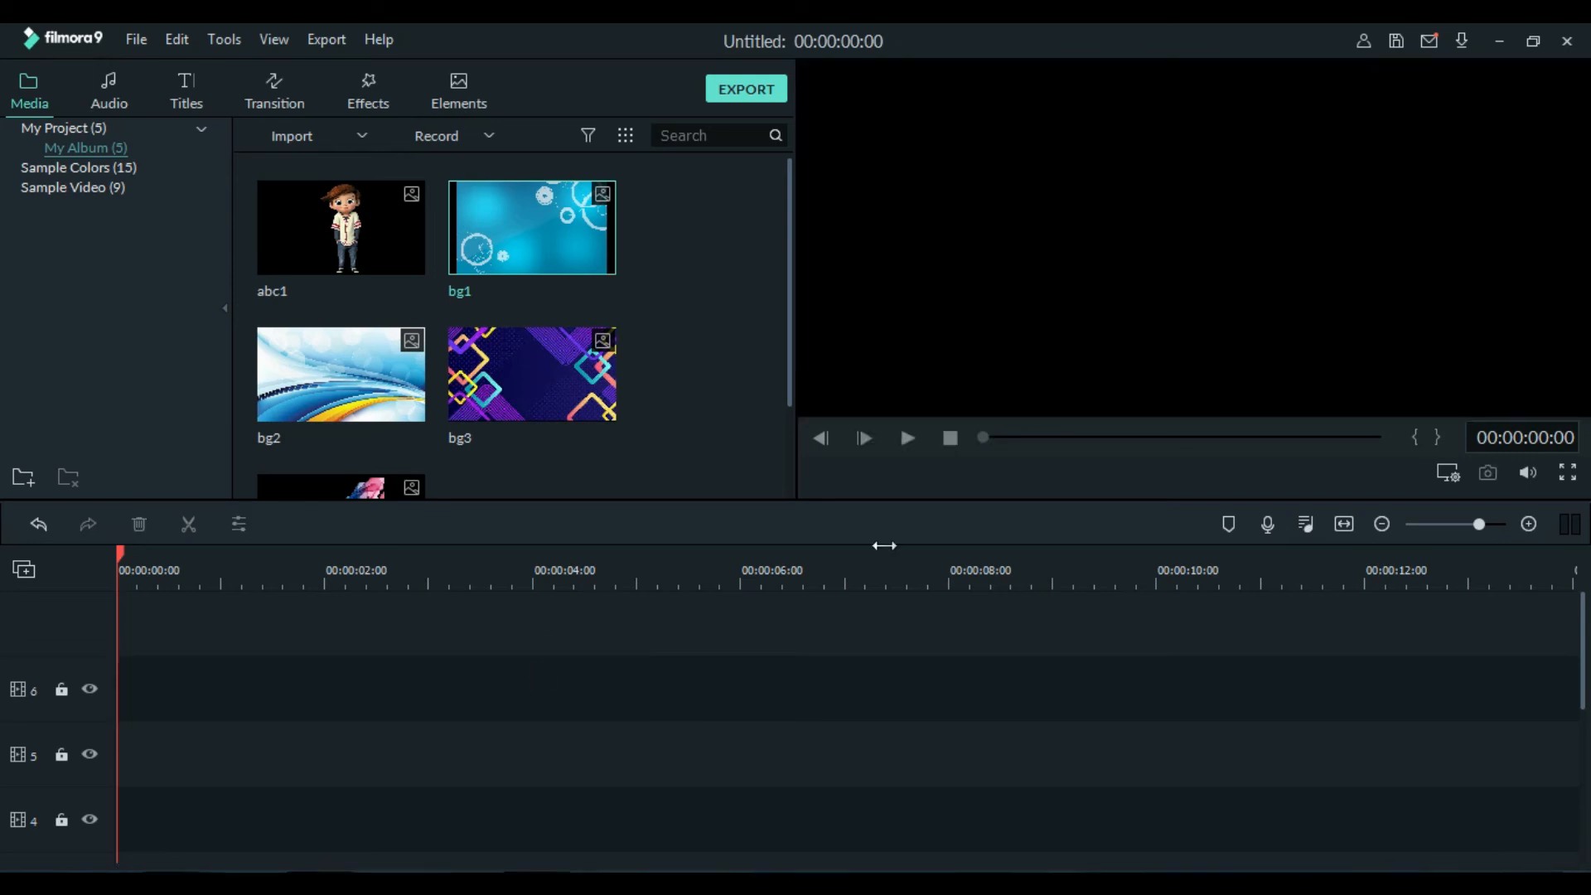
# Place the bg1 image at the start of video track 6 and set its scale to 111%
pyautogui.moveTo(593, 247); pyautogui.dragTo(55, 711)
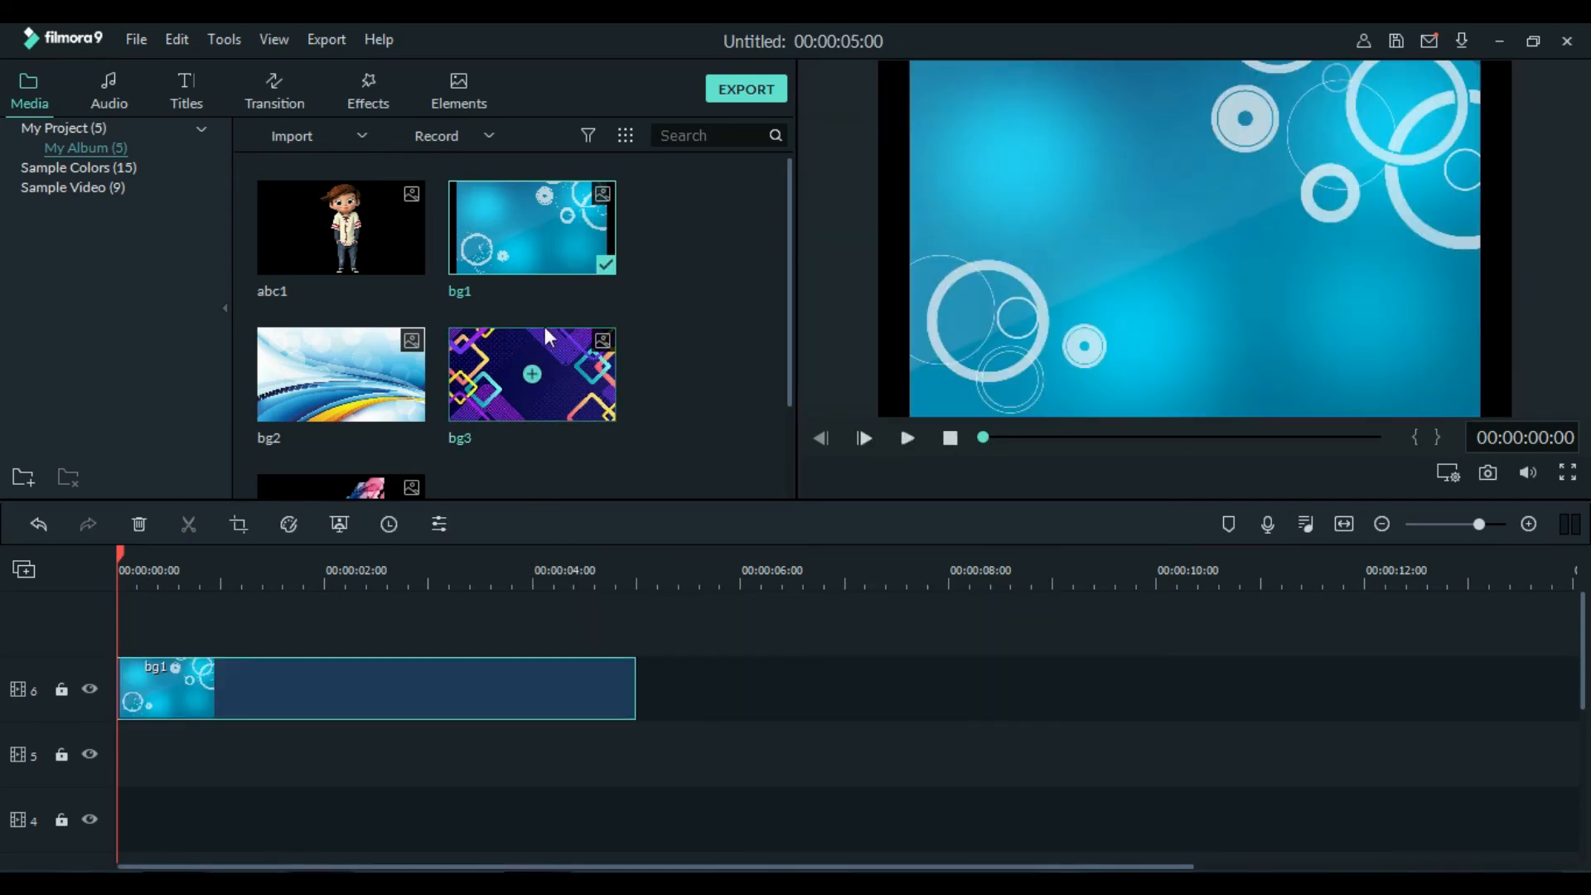
pyautogui.doubleClick(484, 676)
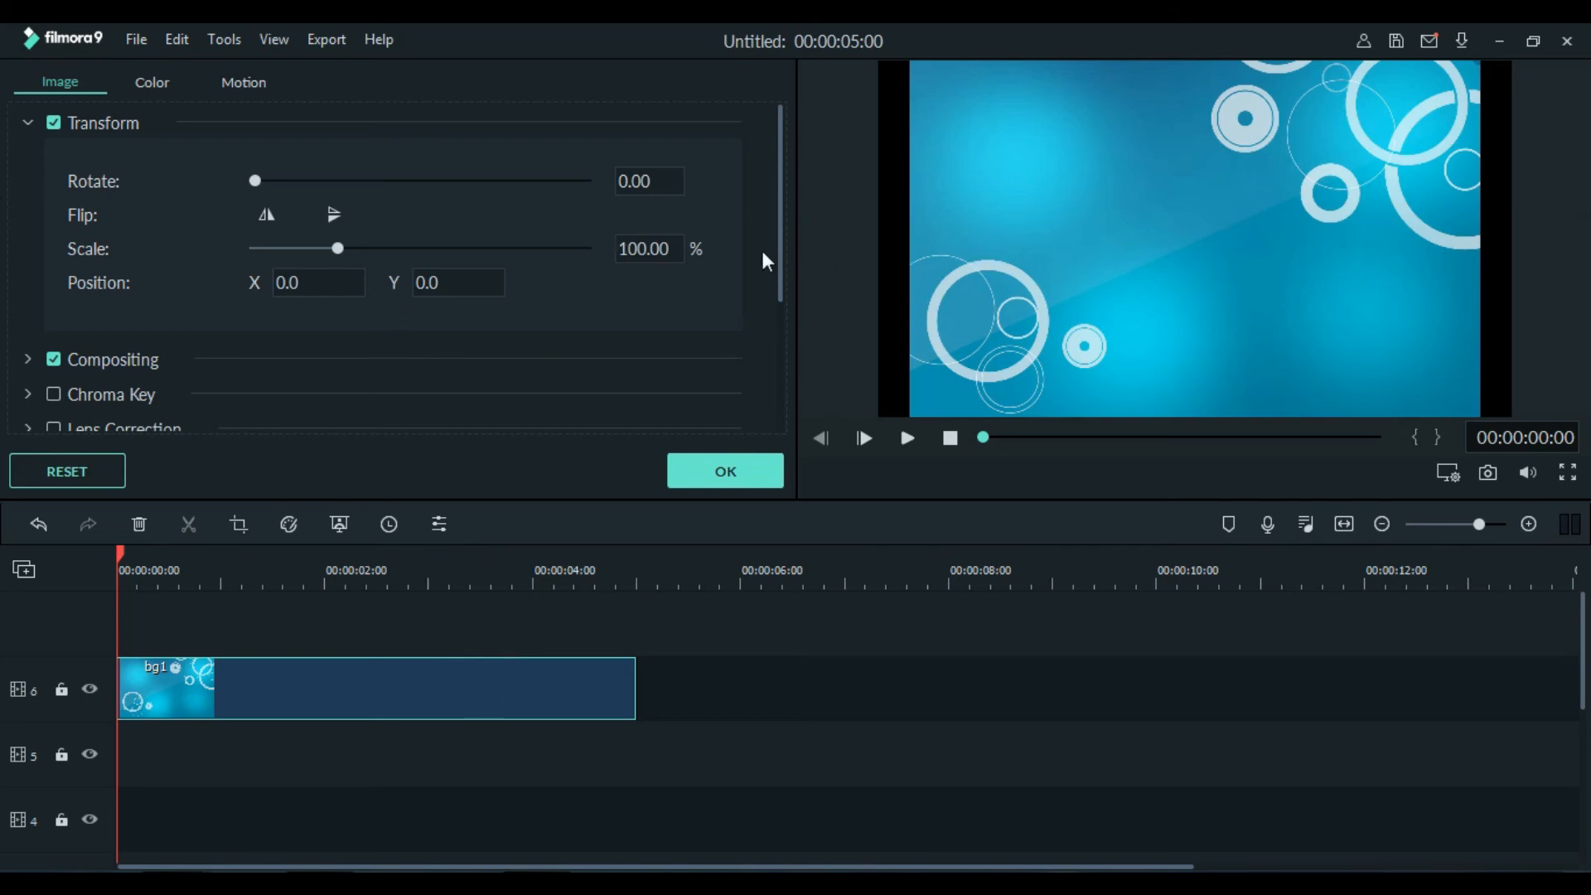
pyautogui.click(632, 251)
pyautogui.moveTo(632, 251); pyautogui.dragTo(634, 251)
pyautogui.moveTo(802, 448)
pyautogui.mouseDown()
pyautogui.moveTo(821, 445)
pyautogui.moveTo(807, 446)
pyautogui.mouseUp()
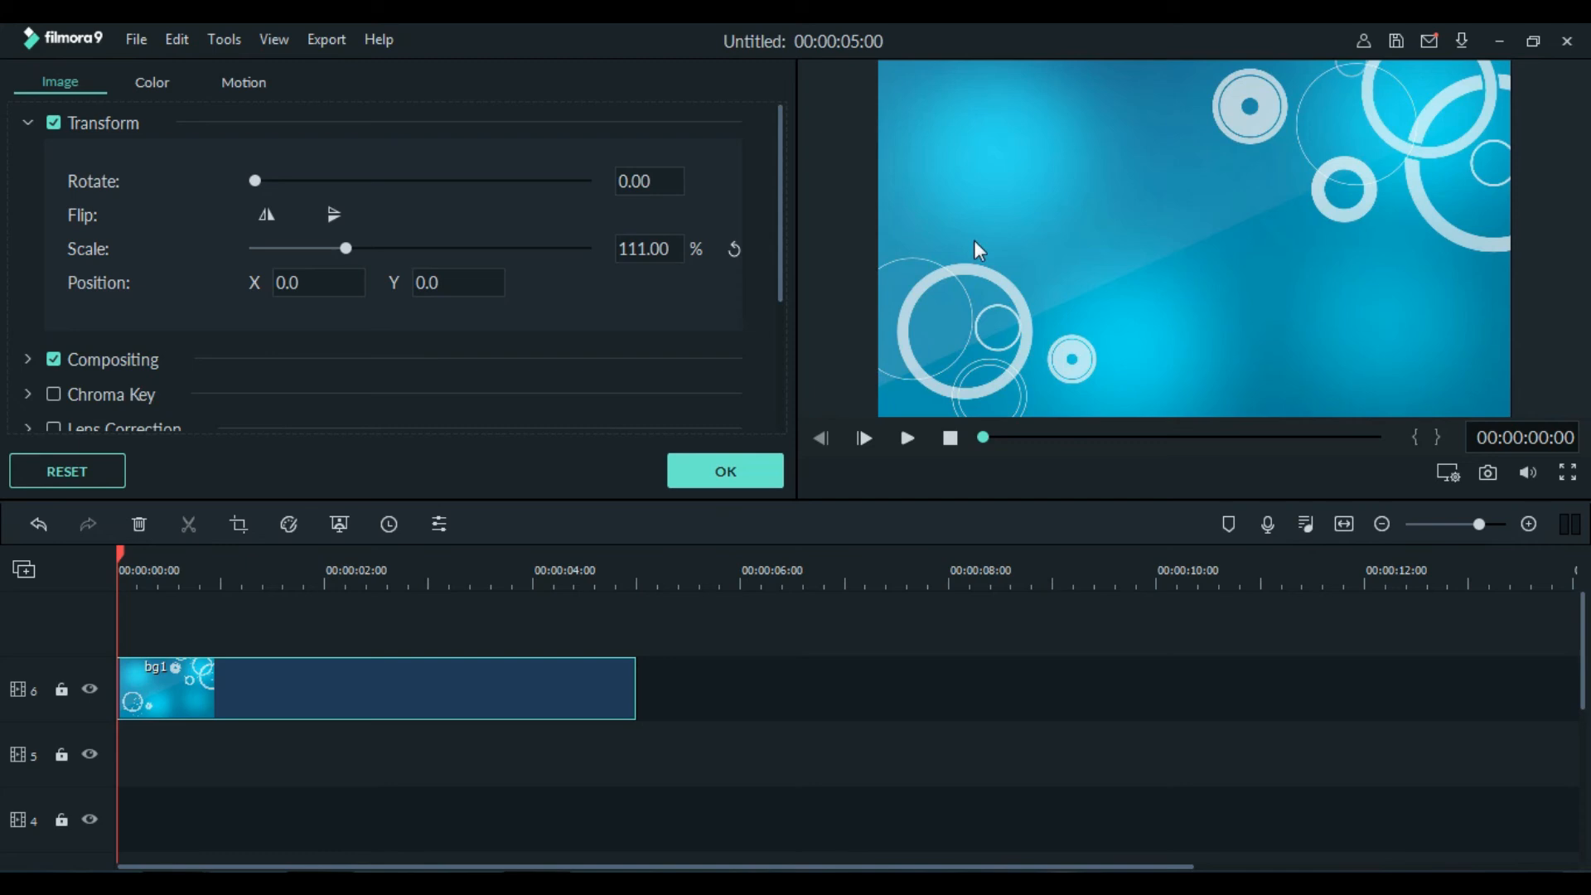
pyautogui.click(31, 123)
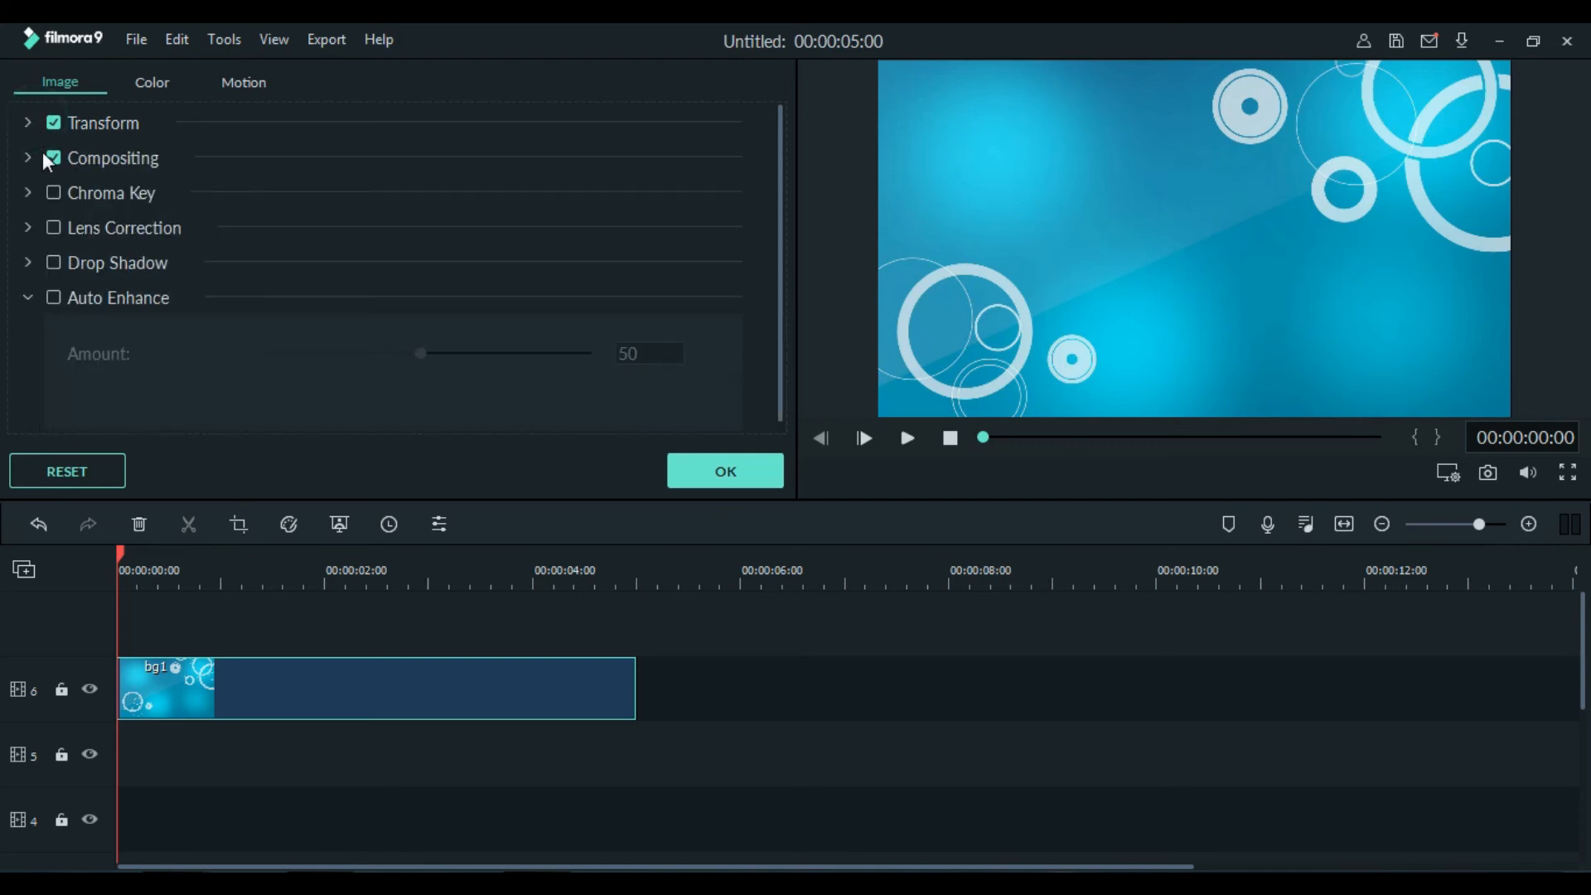
# Try the Darken, Multiply and Lighten blending modes on the bg1 clip
pyautogui.click(25, 159)
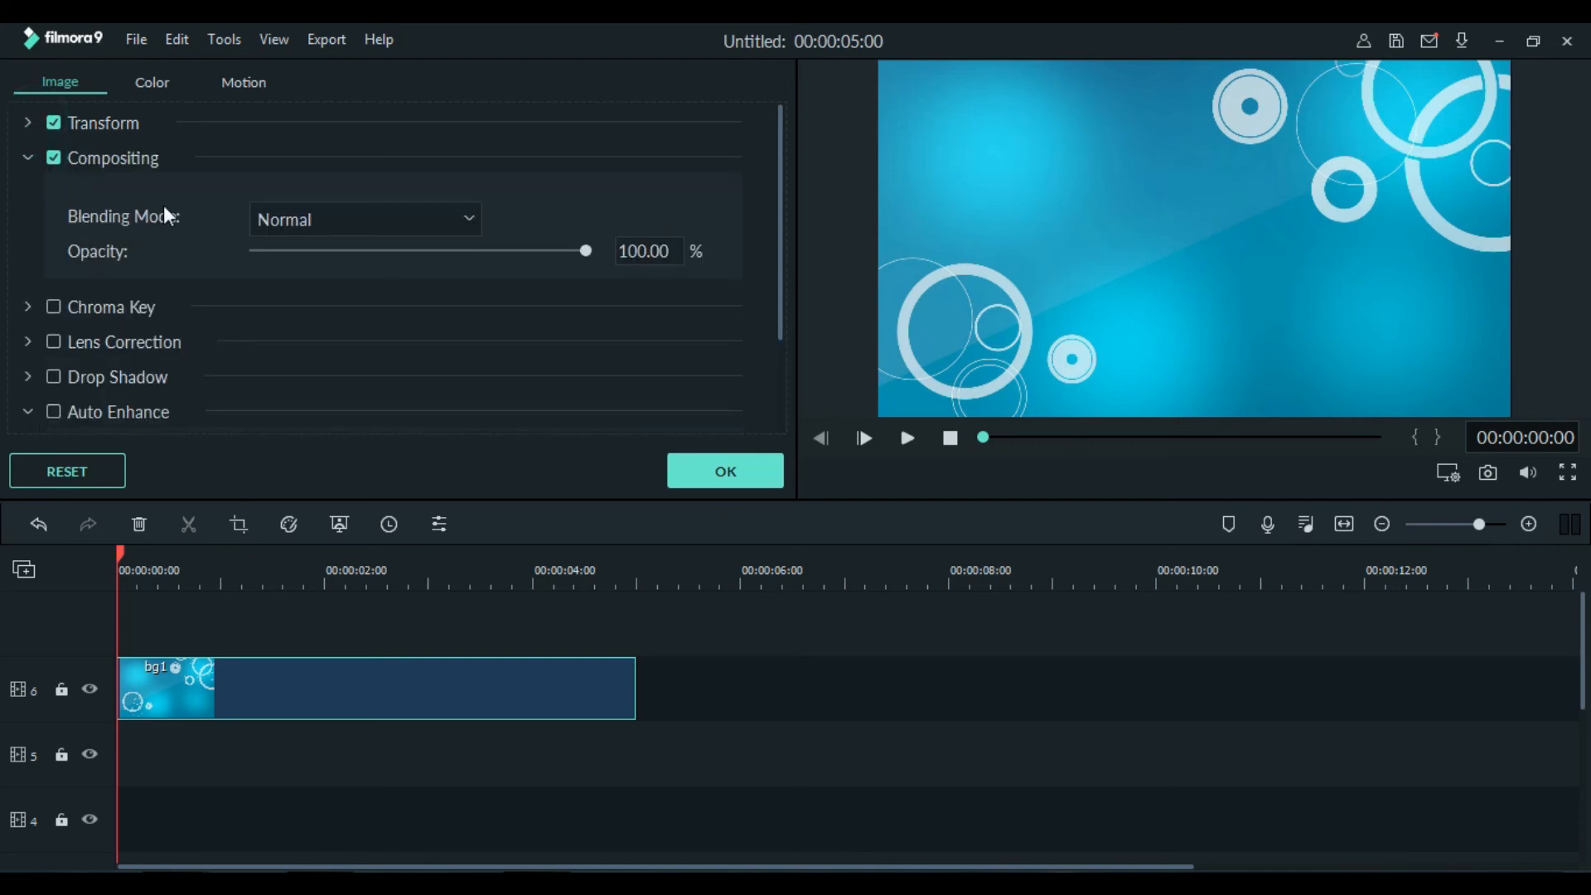
pyautogui.click(360, 217)
pyautogui.click(345, 273)
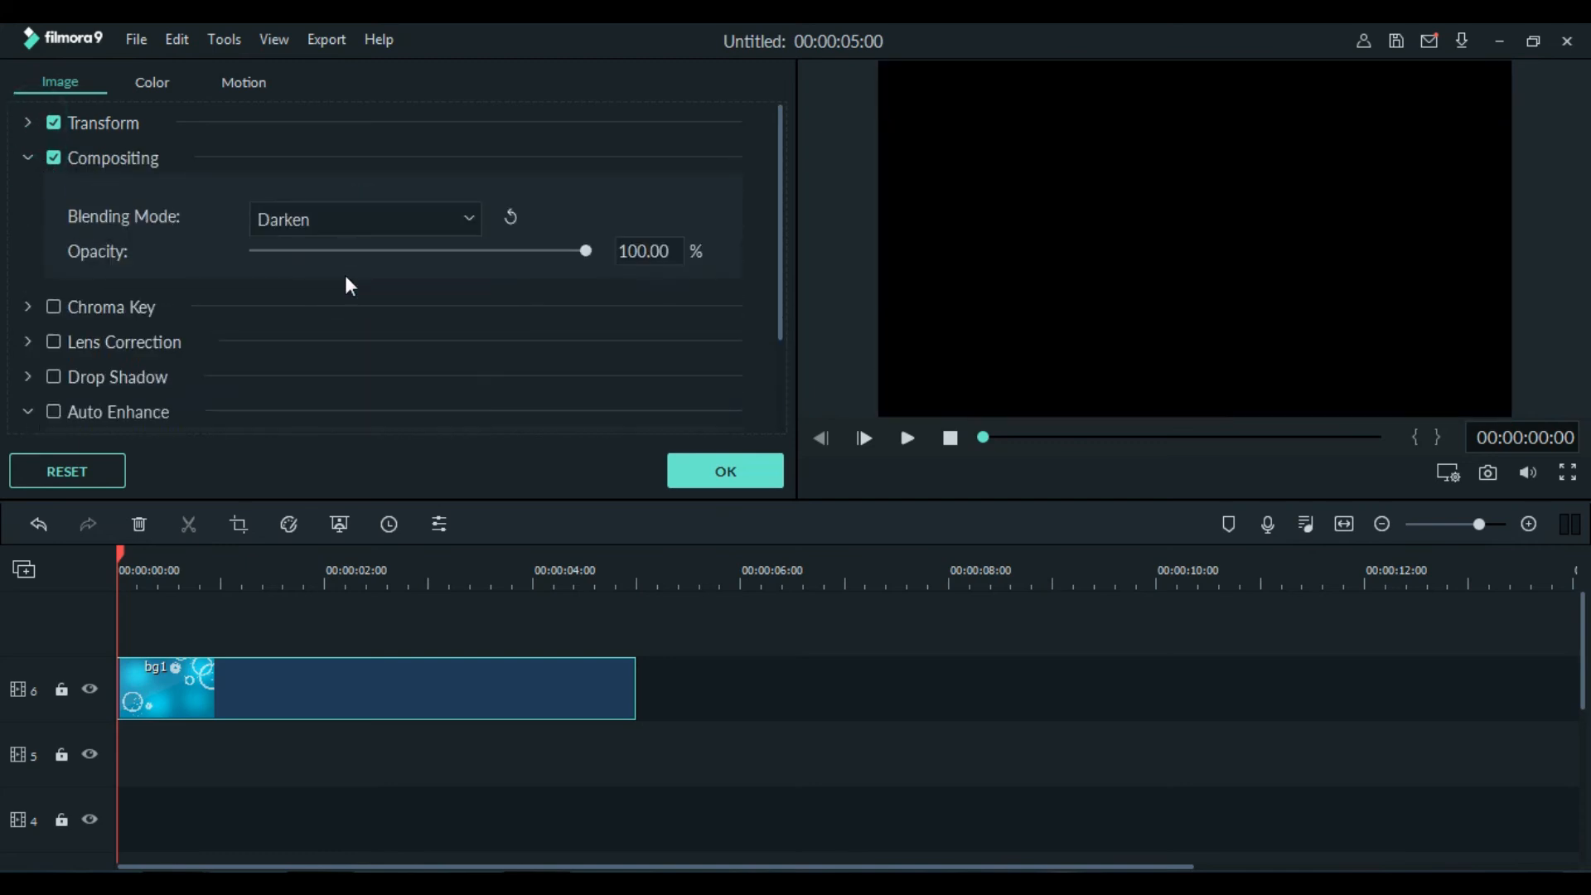
pyautogui.click(364, 221)
pyautogui.click(350, 292)
pyautogui.click(384, 218)
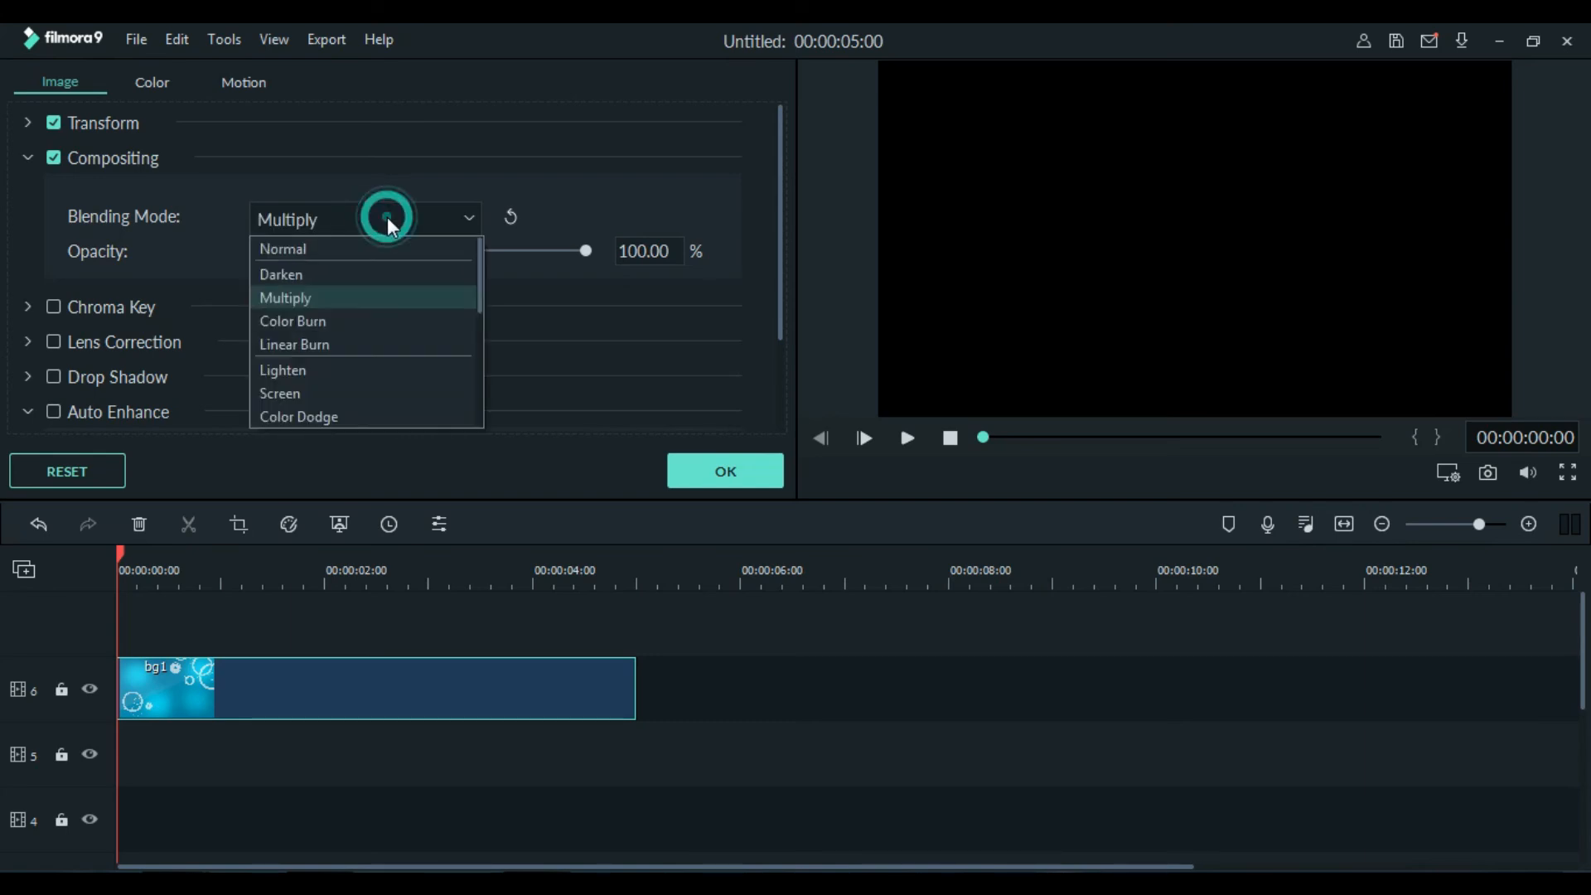
pyautogui.click(340, 379)
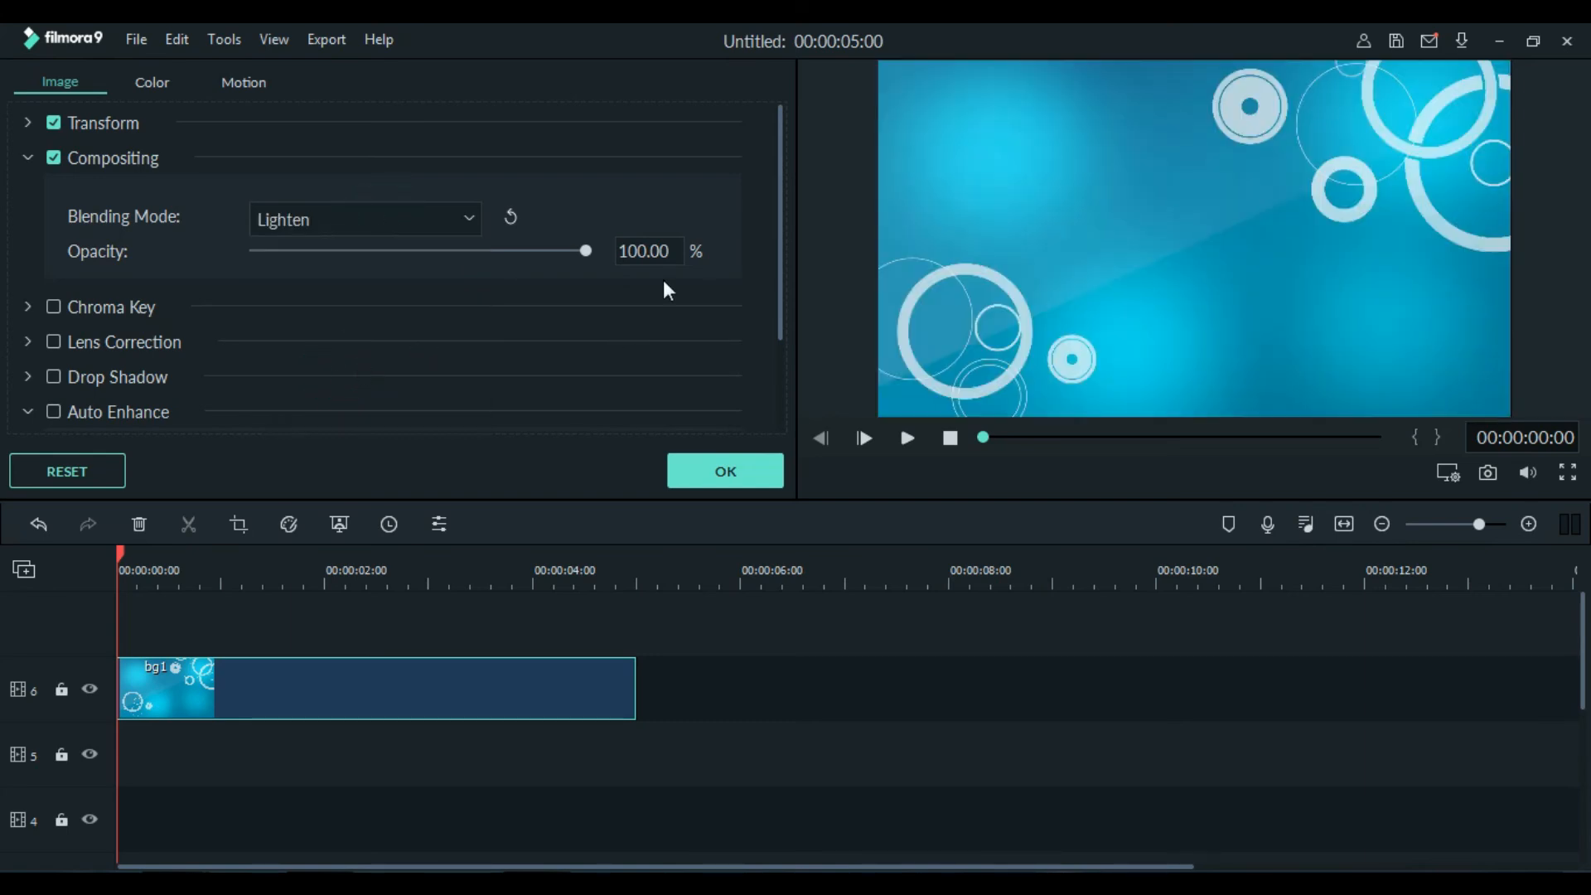
# Try the Screen and Color Dodge blending modes on the bg1 clip
pyautogui.click(409, 218)
pyautogui.click(354, 393)
pyautogui.click(390, 219)
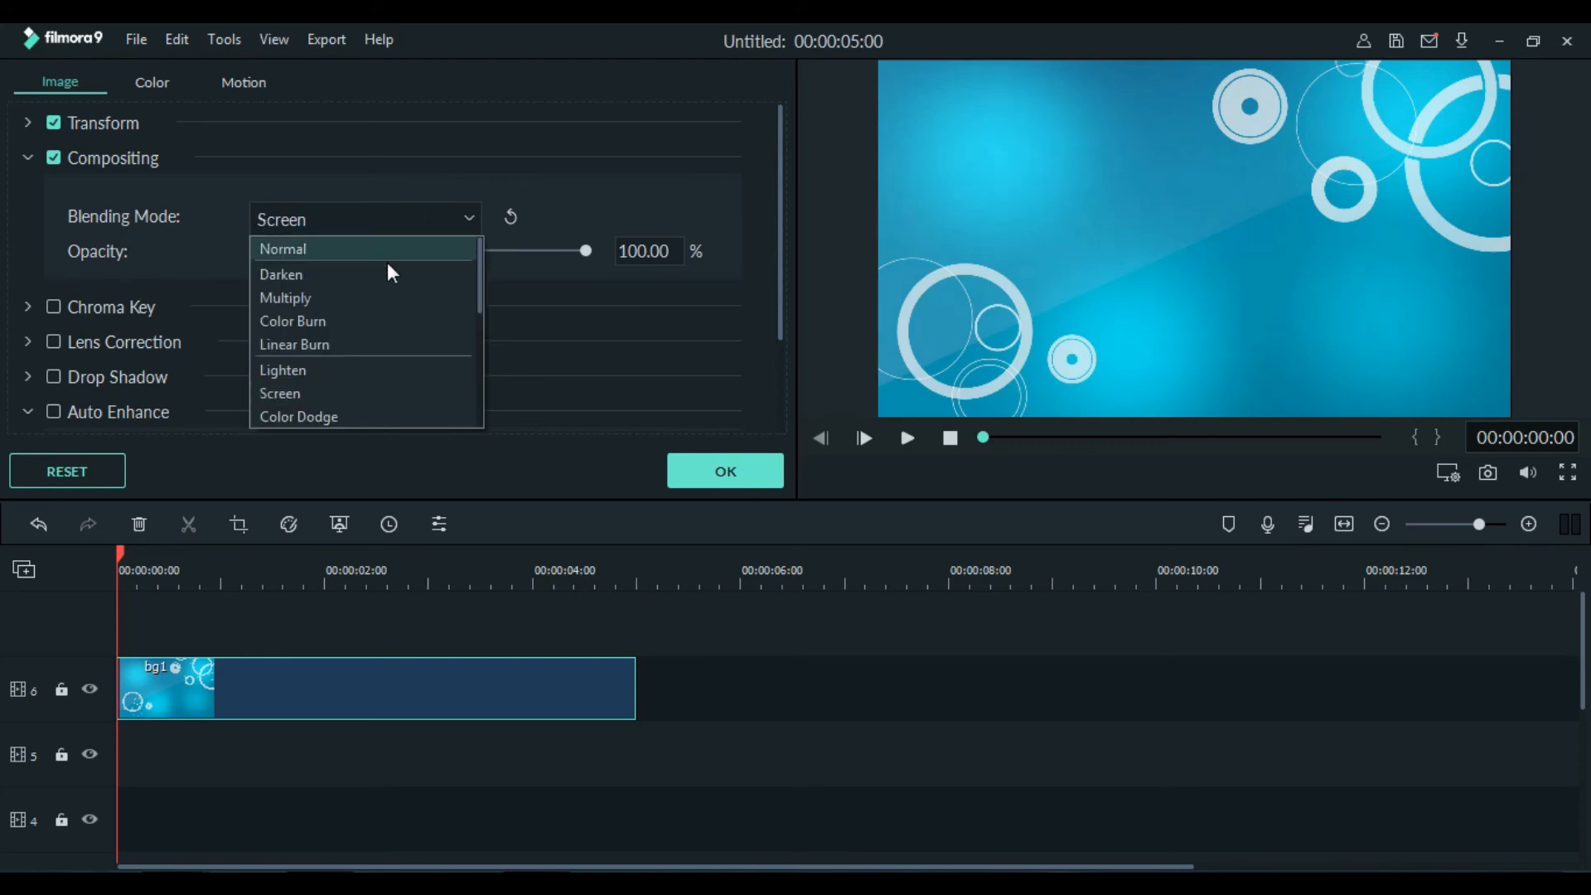
pyautogui.click(357, 411)
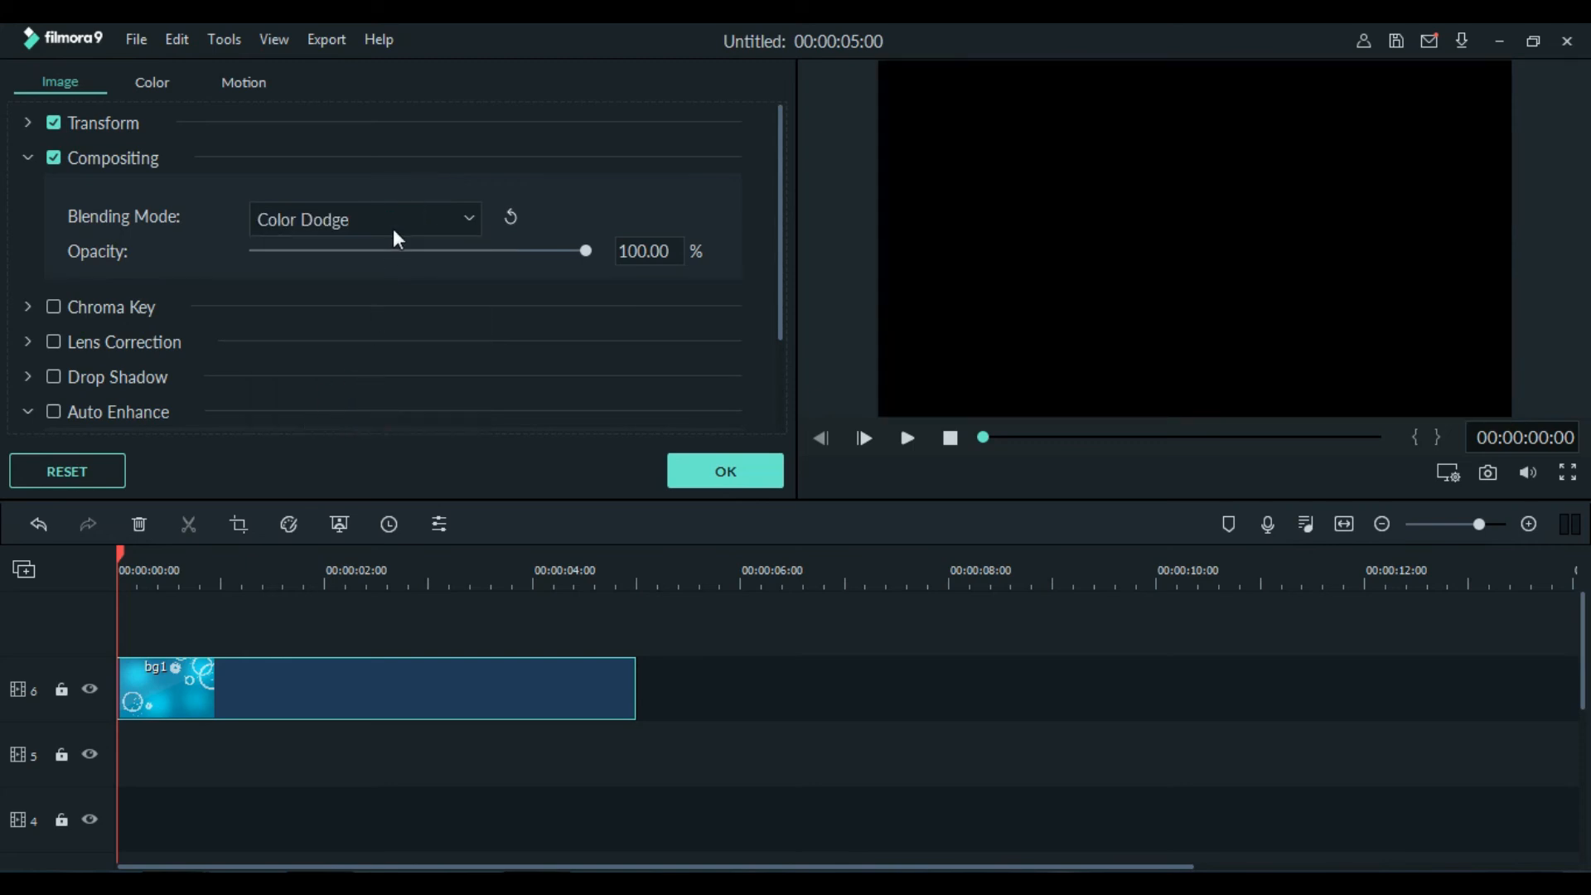
# Set the bg1 clip's blending mode to Lighten and collapse the compositing settings
pyautogui.click(397, 232)
pyautogui.click(368, 381)
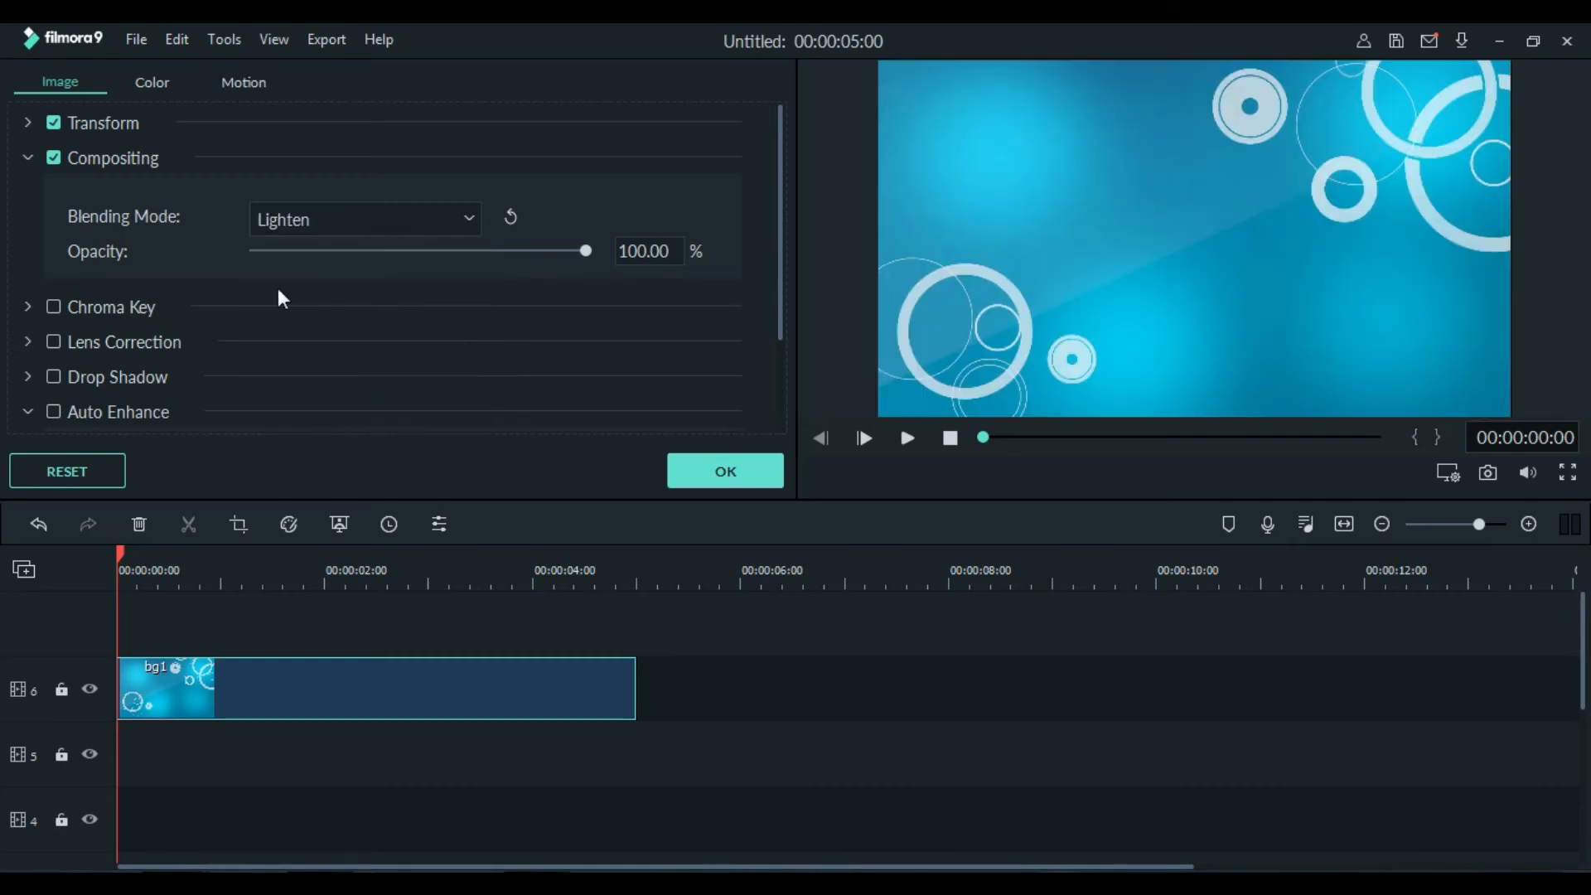
pyautogui.click(28, 156)
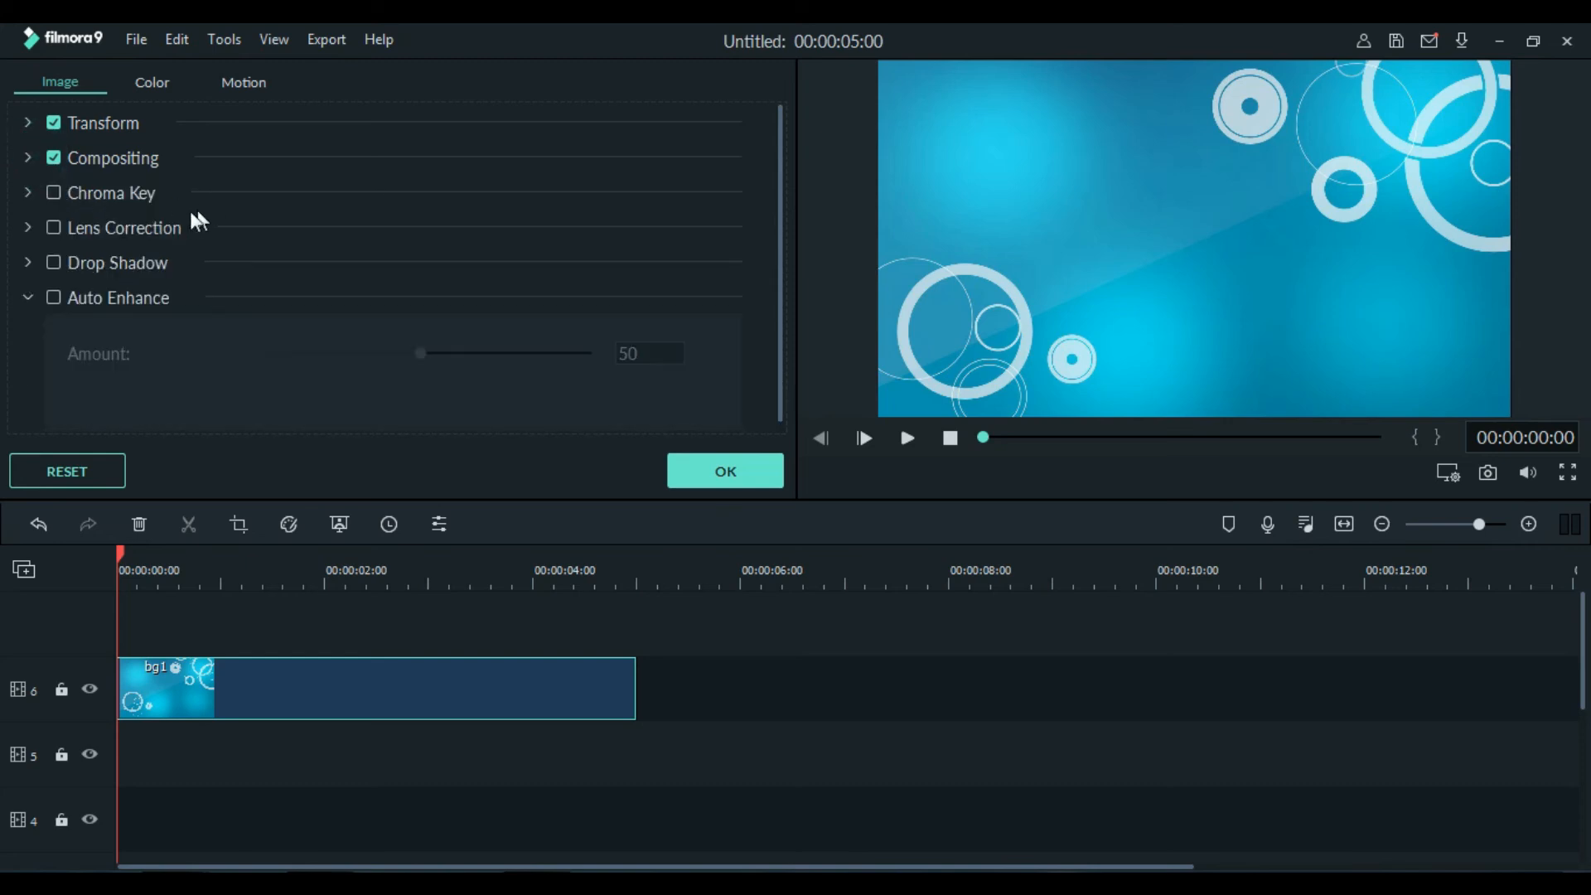
# Enable Chroma Key on the bg1 clip to show its settings, and disable it again
pyautogui.click(52, 191)
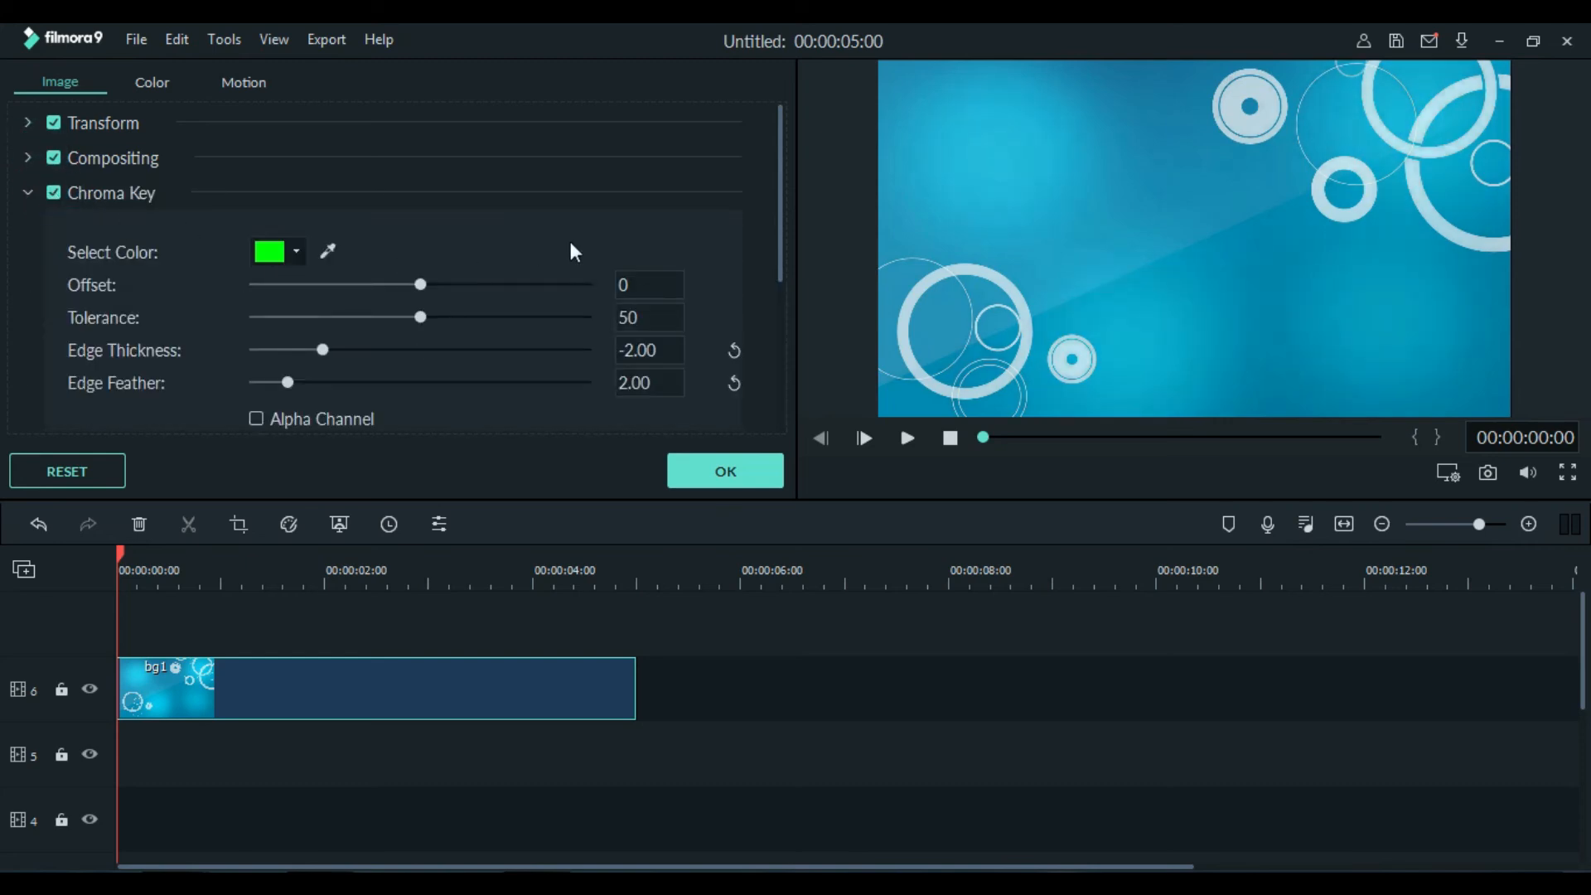
pyautogui.click(35, 190)
pyautogui.click(54, 196)
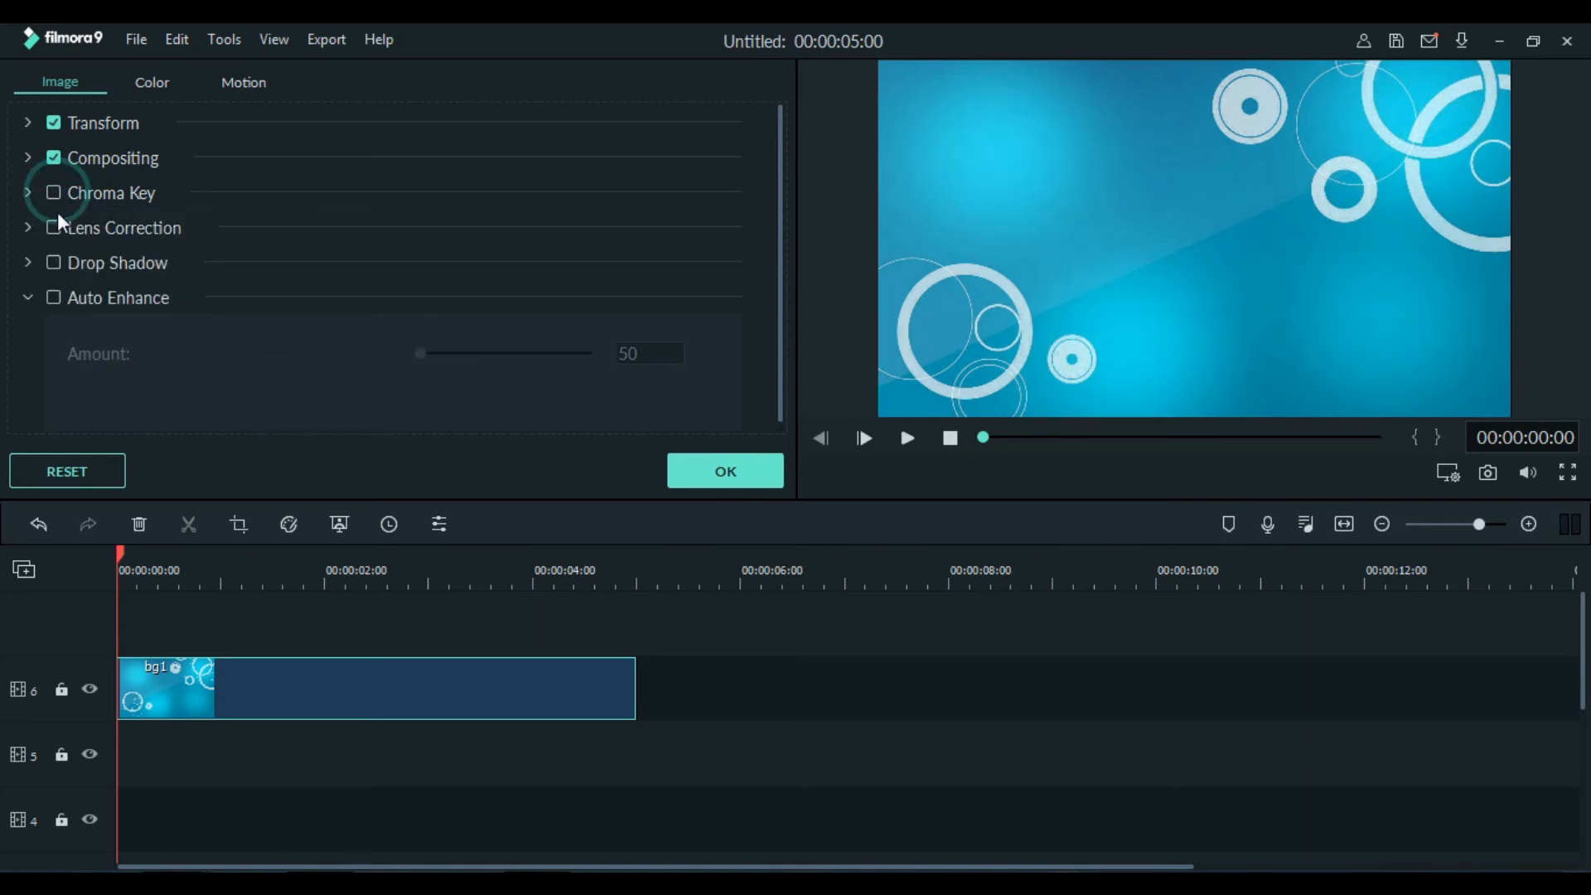
# Enable Lens Correction on the bg1 clip, try the GoPro Hero 5 profile, clear it, and choose GoPro Hero 7
pyautogui.click(54, 228)
pyautogui.click(416, 285)
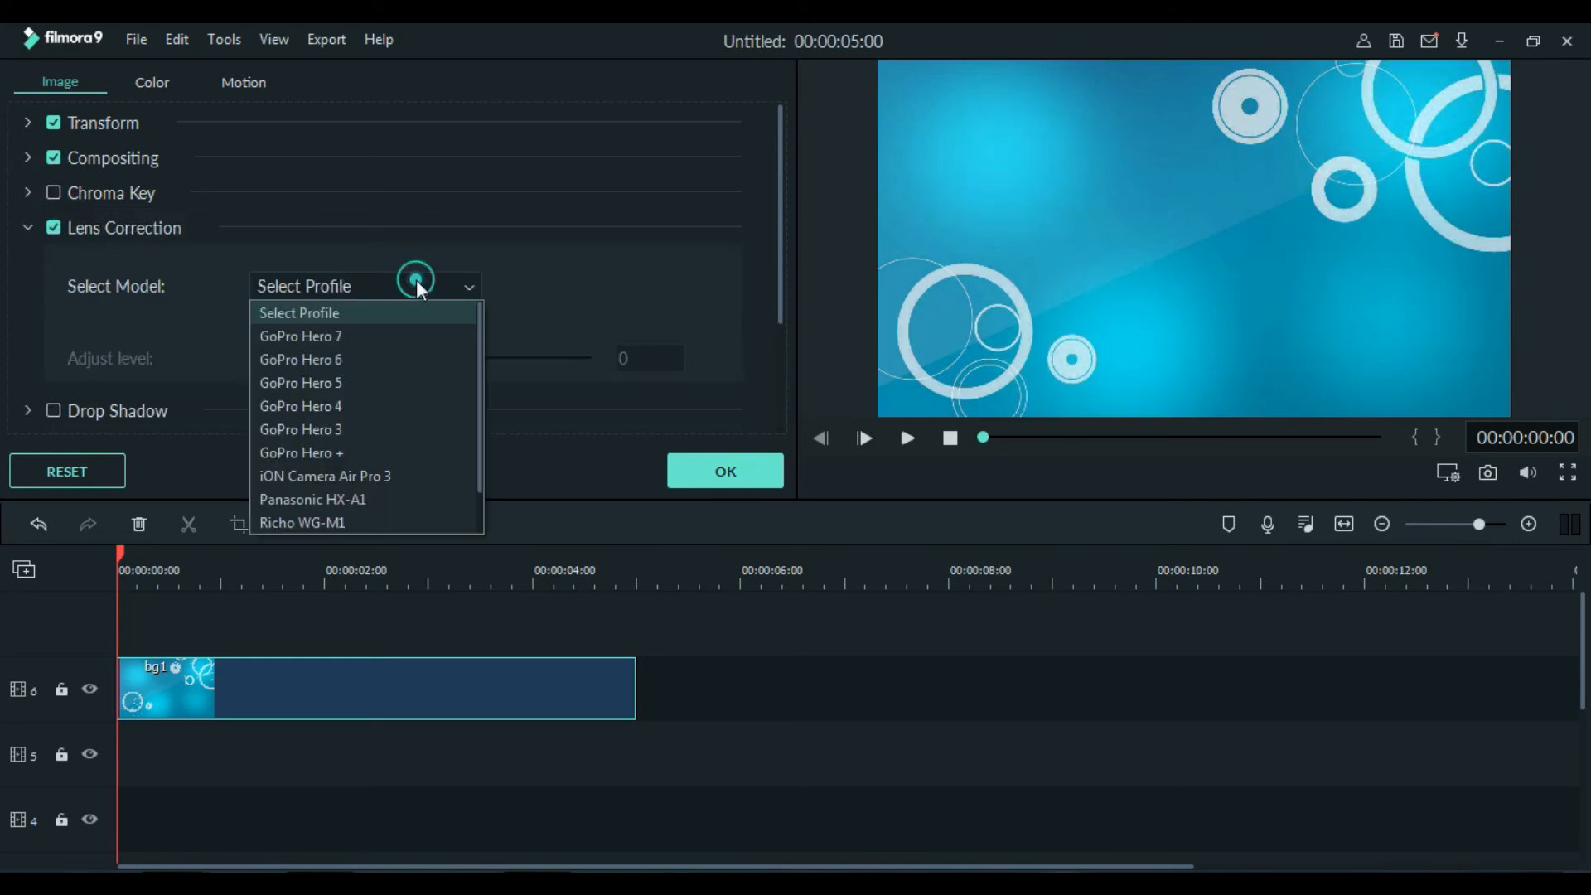
pyautogui.click(369, 384)
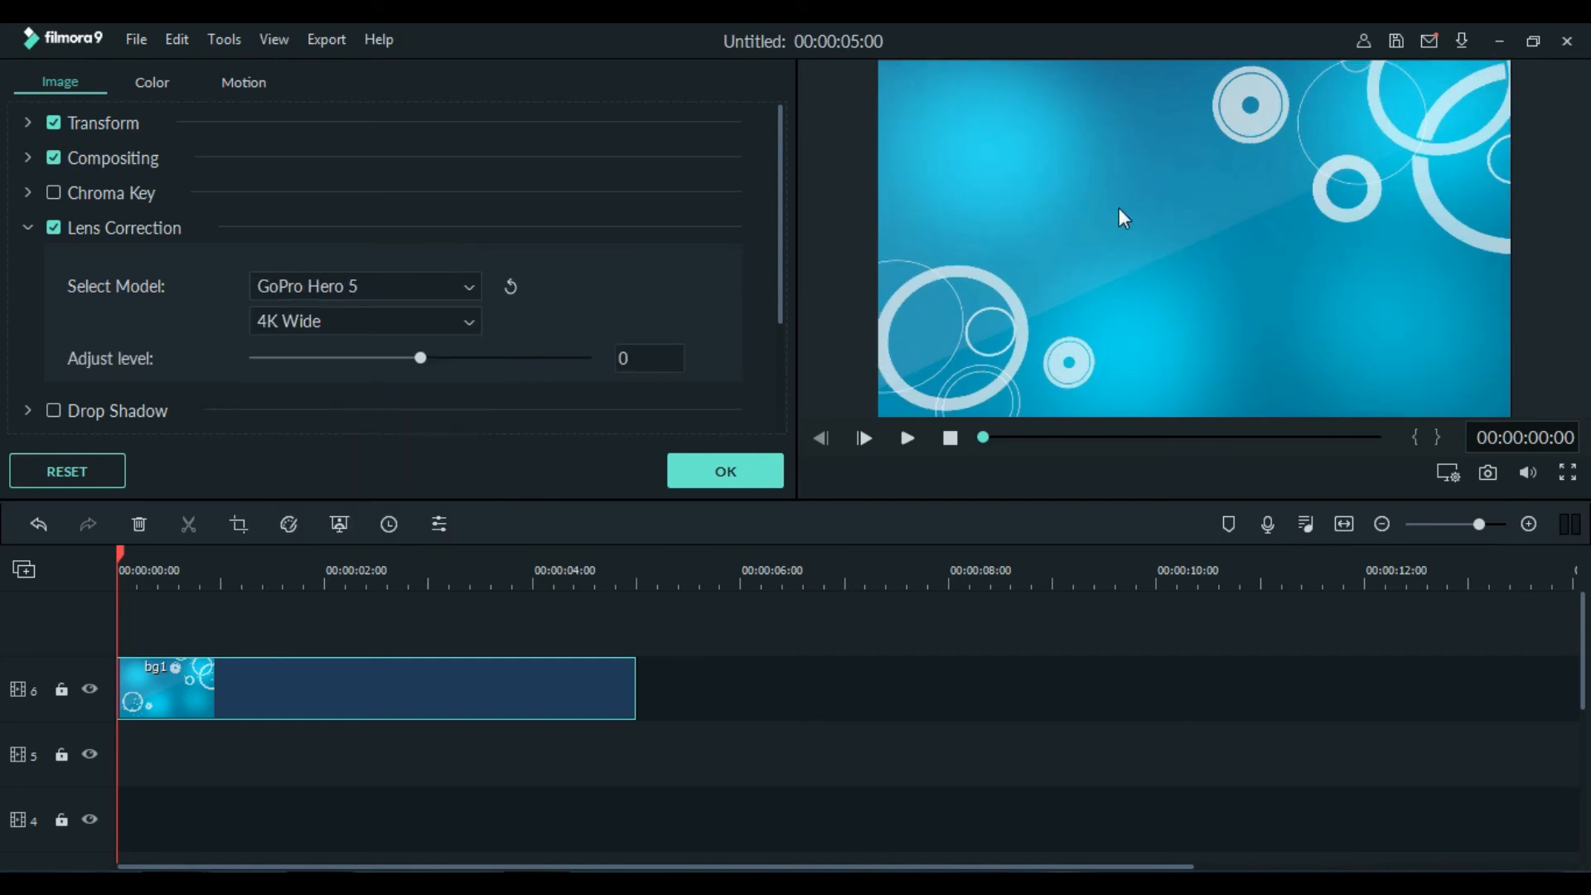
pyautogui.click(325, 290)
pyautogui.click(326, 315)
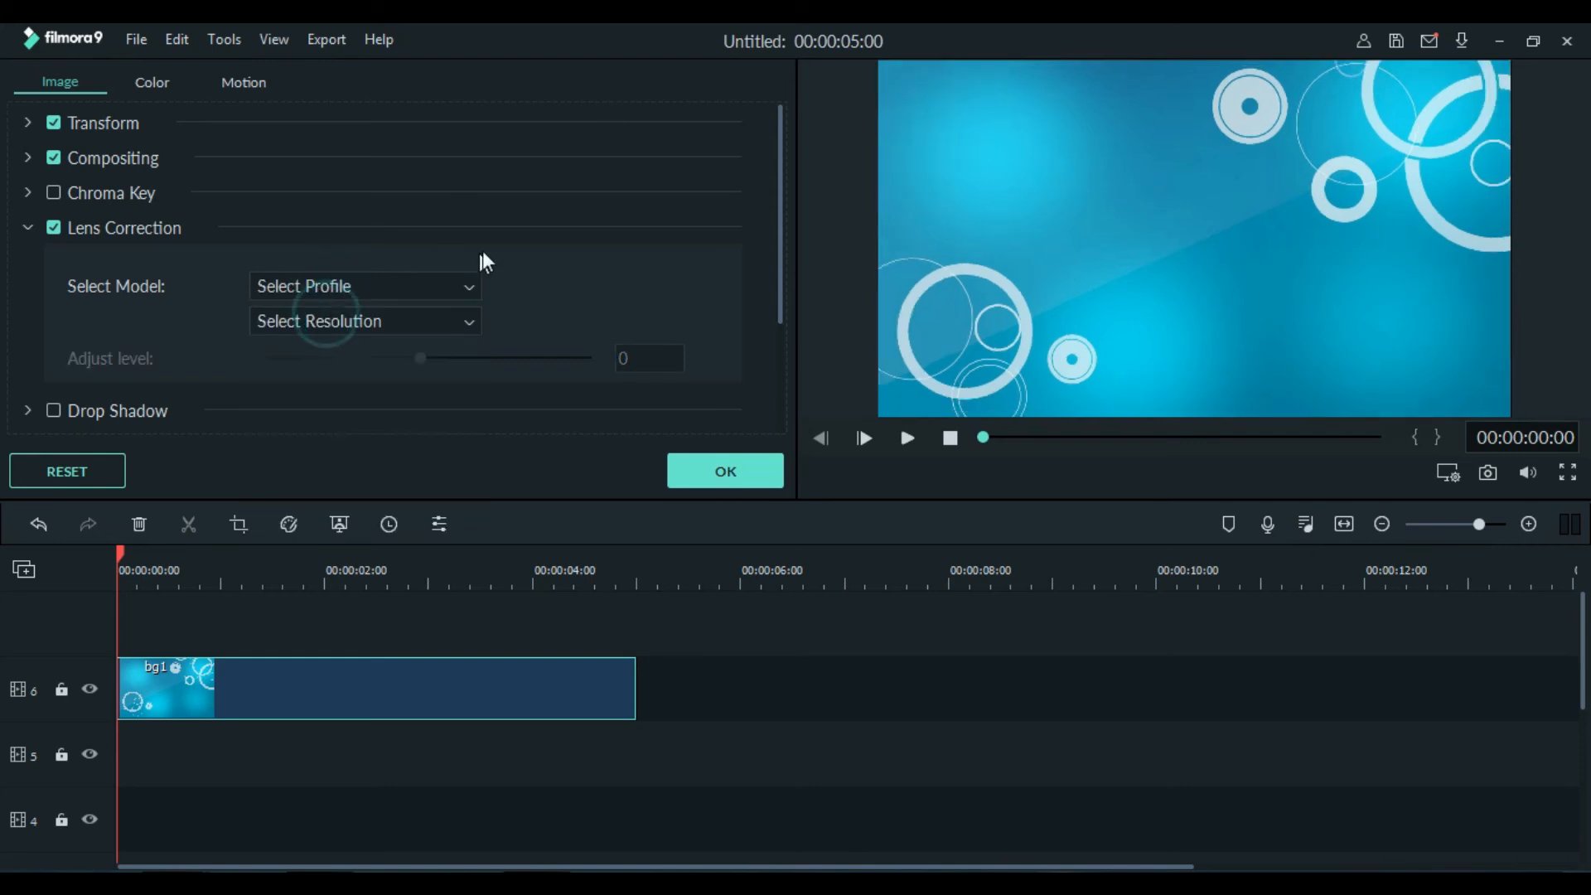
pyautogui.click(434, 289)
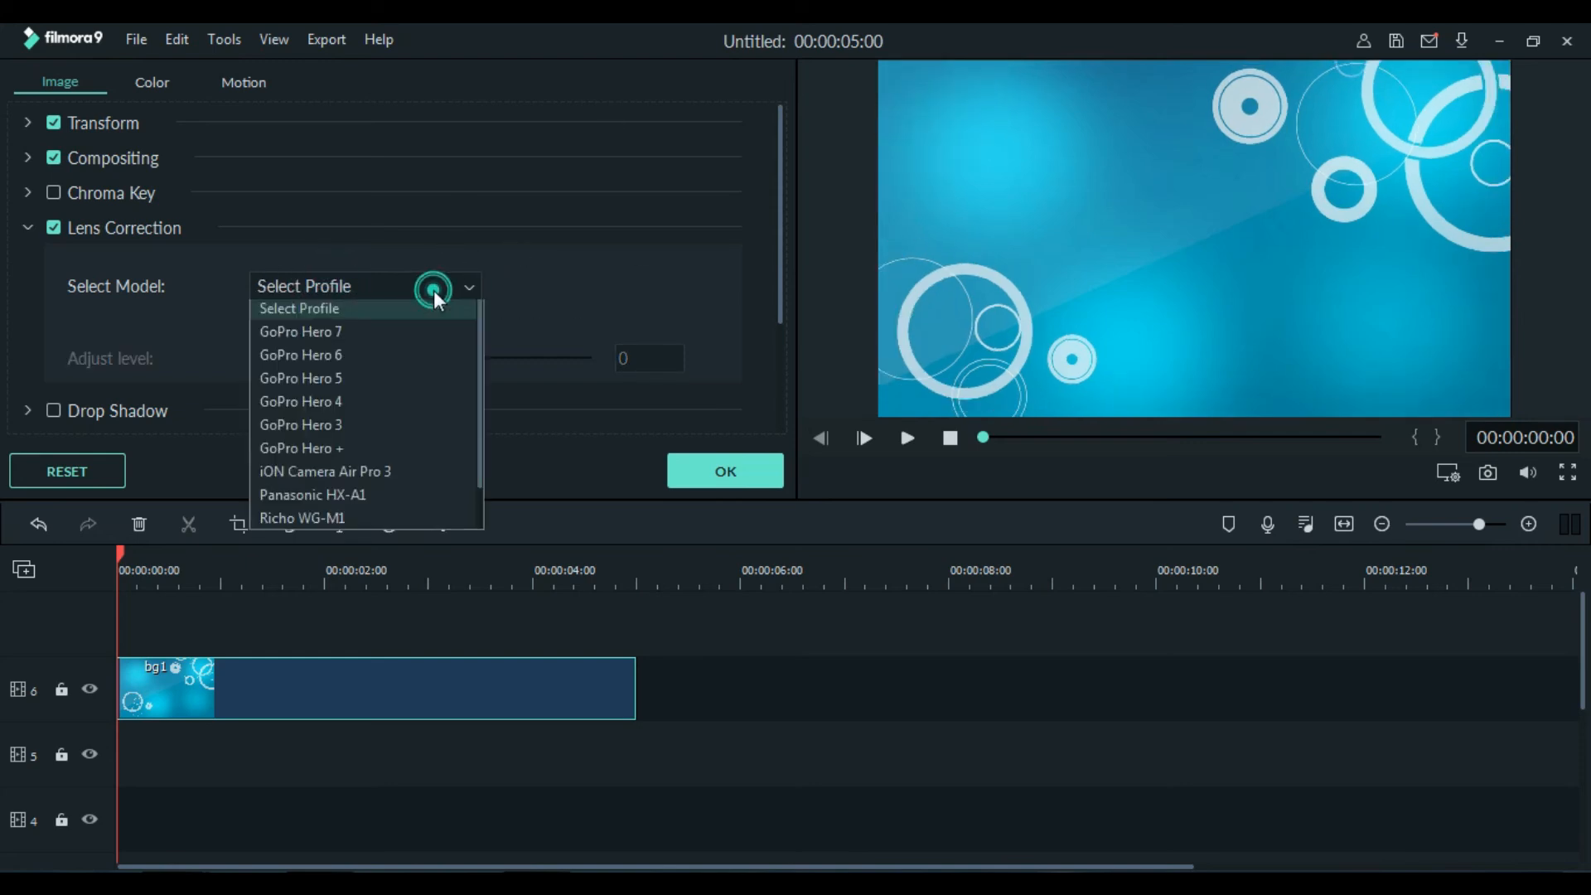
pyautogui.click(404, 333)
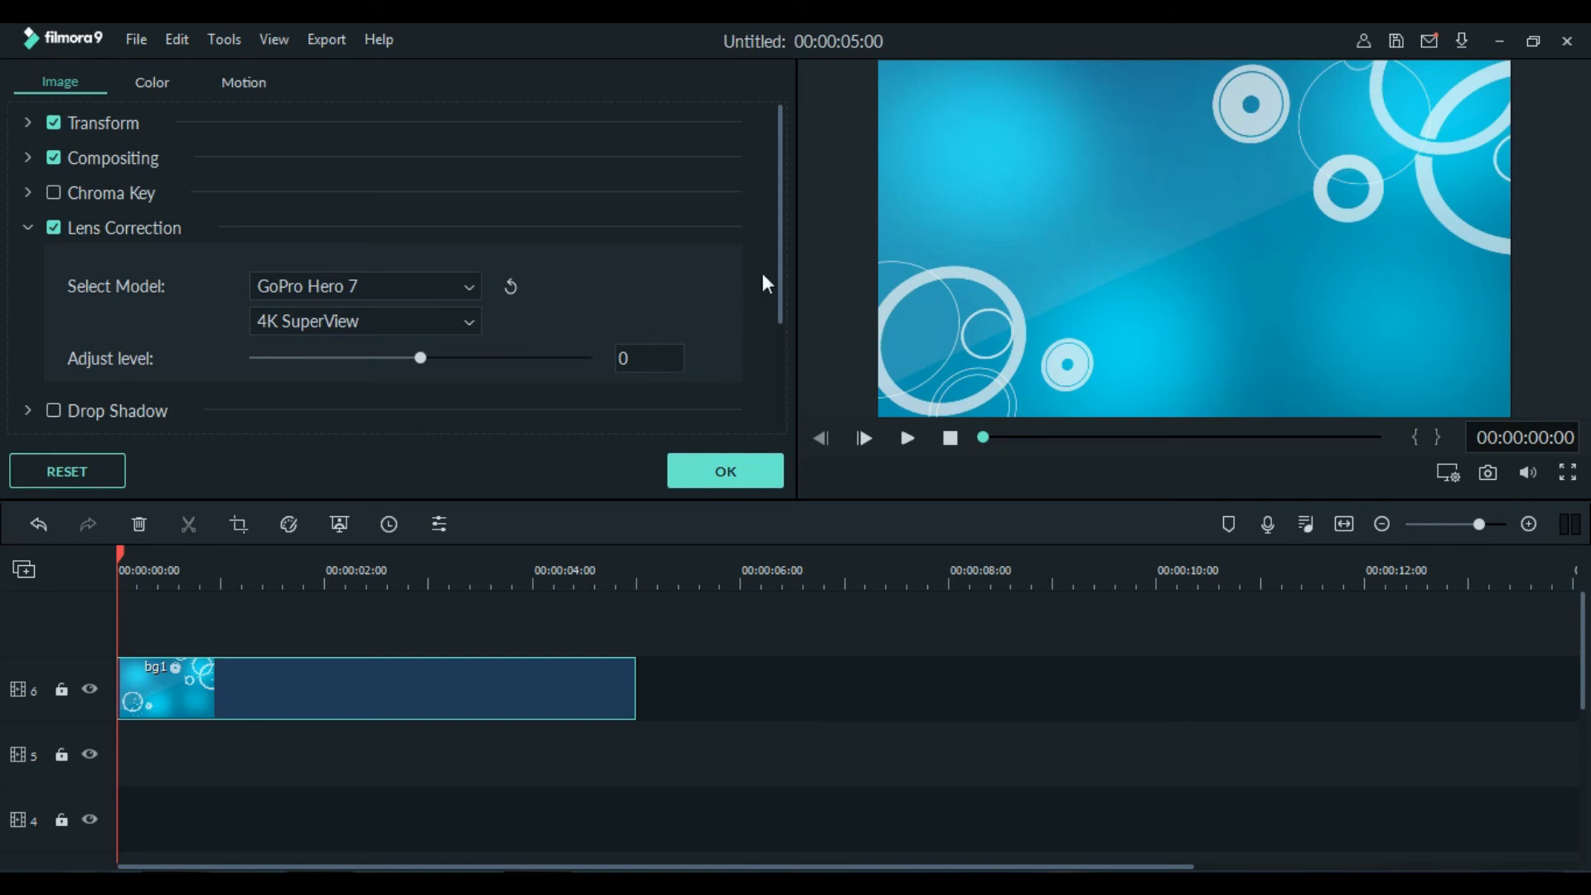
# Enable Auto Enhance on the bg1 clip, raise its amount to near the maximum, and apply the image settings
pyautogui.moveTo(778, 244); pyautogui.dragTo(778, 342)
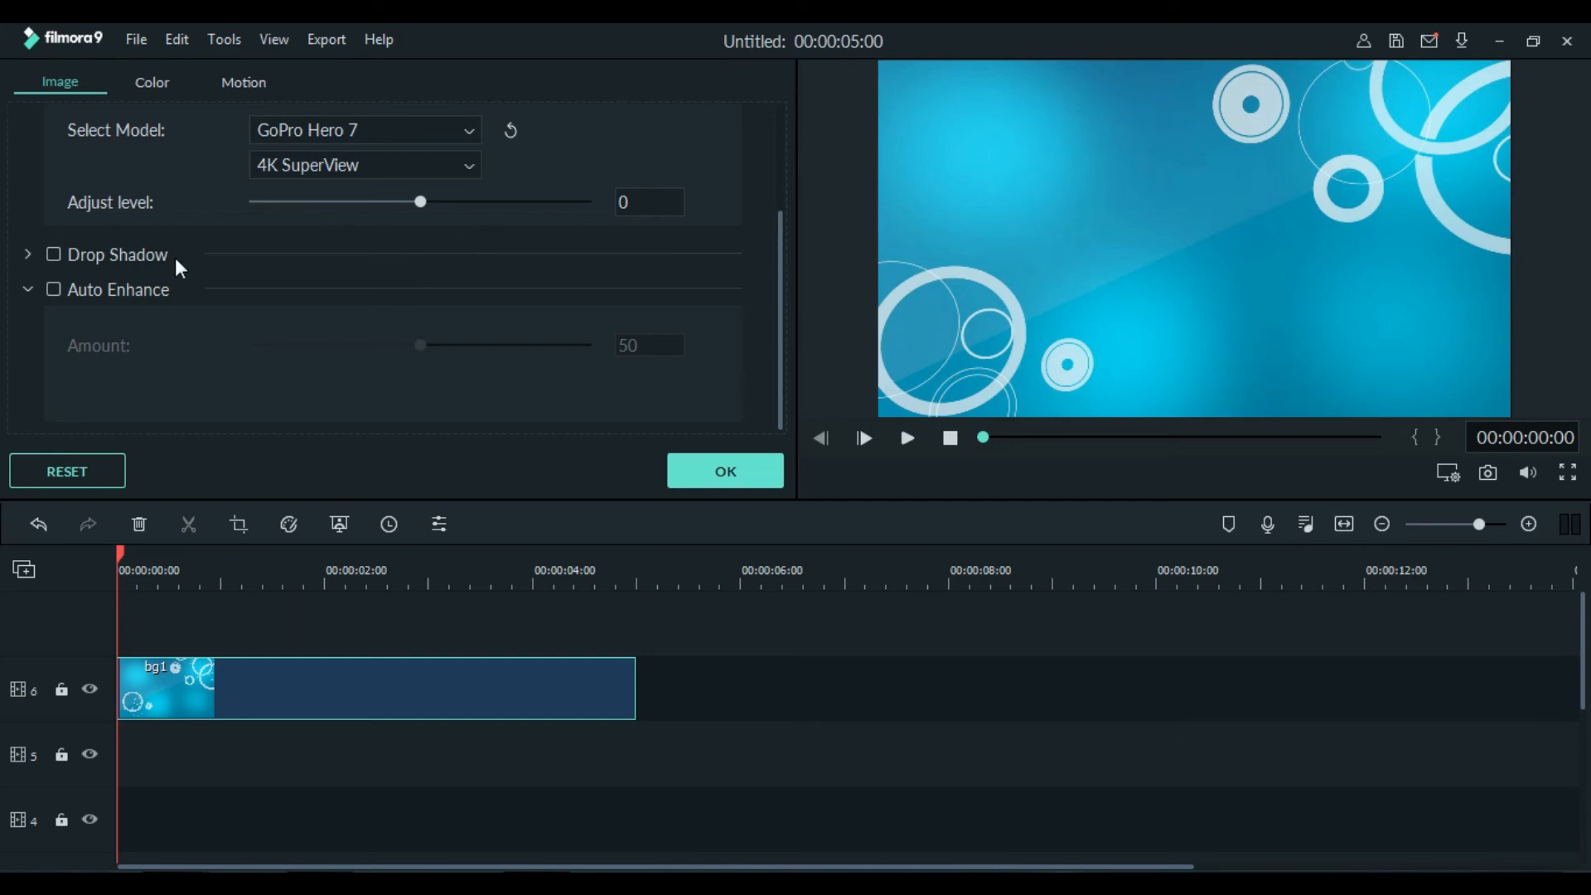
pyautogui.click(52, 290)
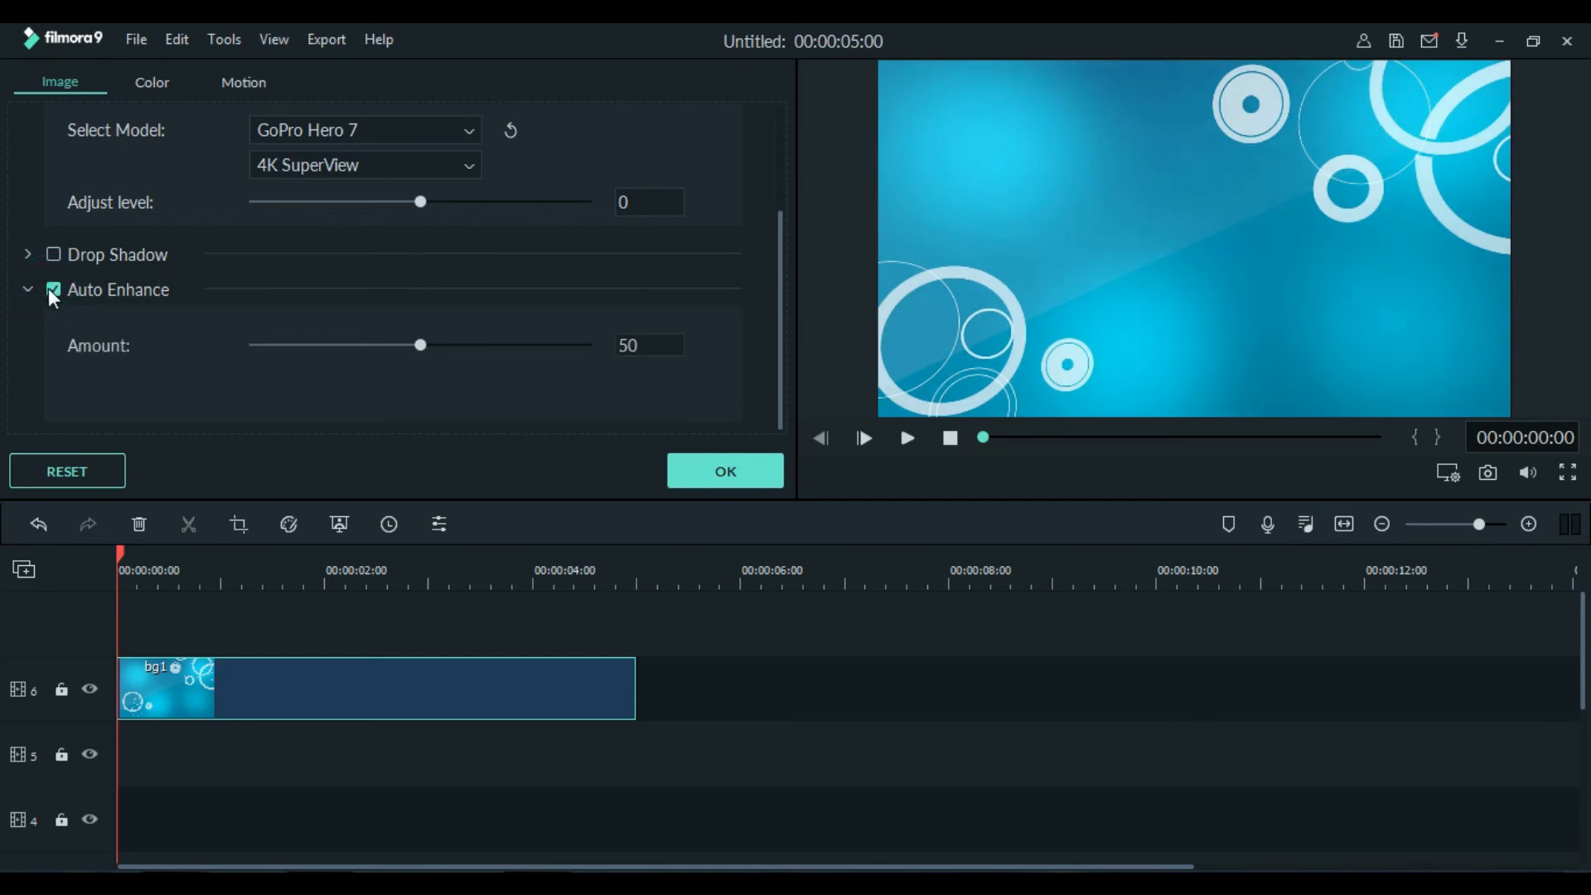
pyautogui.moveTo(425, 346); pyautogui.dragTo(564, 347)
pyautogui.click(692, 471)
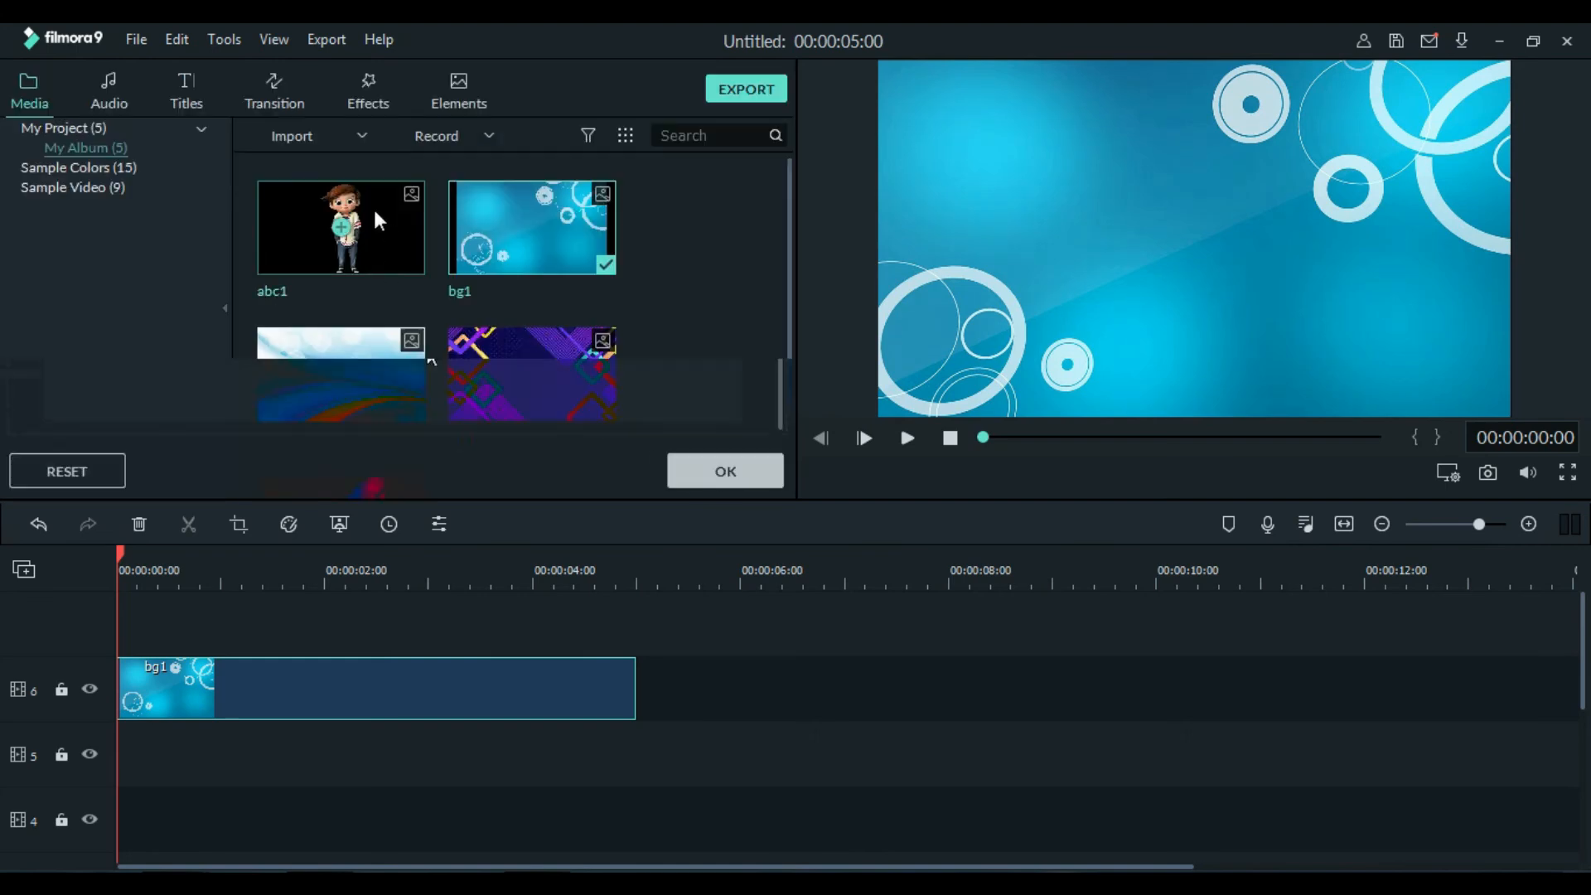
# Place the abc1 character on track 7 above bg1 at the start of the timeline, and lock track 6
pyautogui.moveTo(256, 587); pyautogui.dragTo(106, 634)
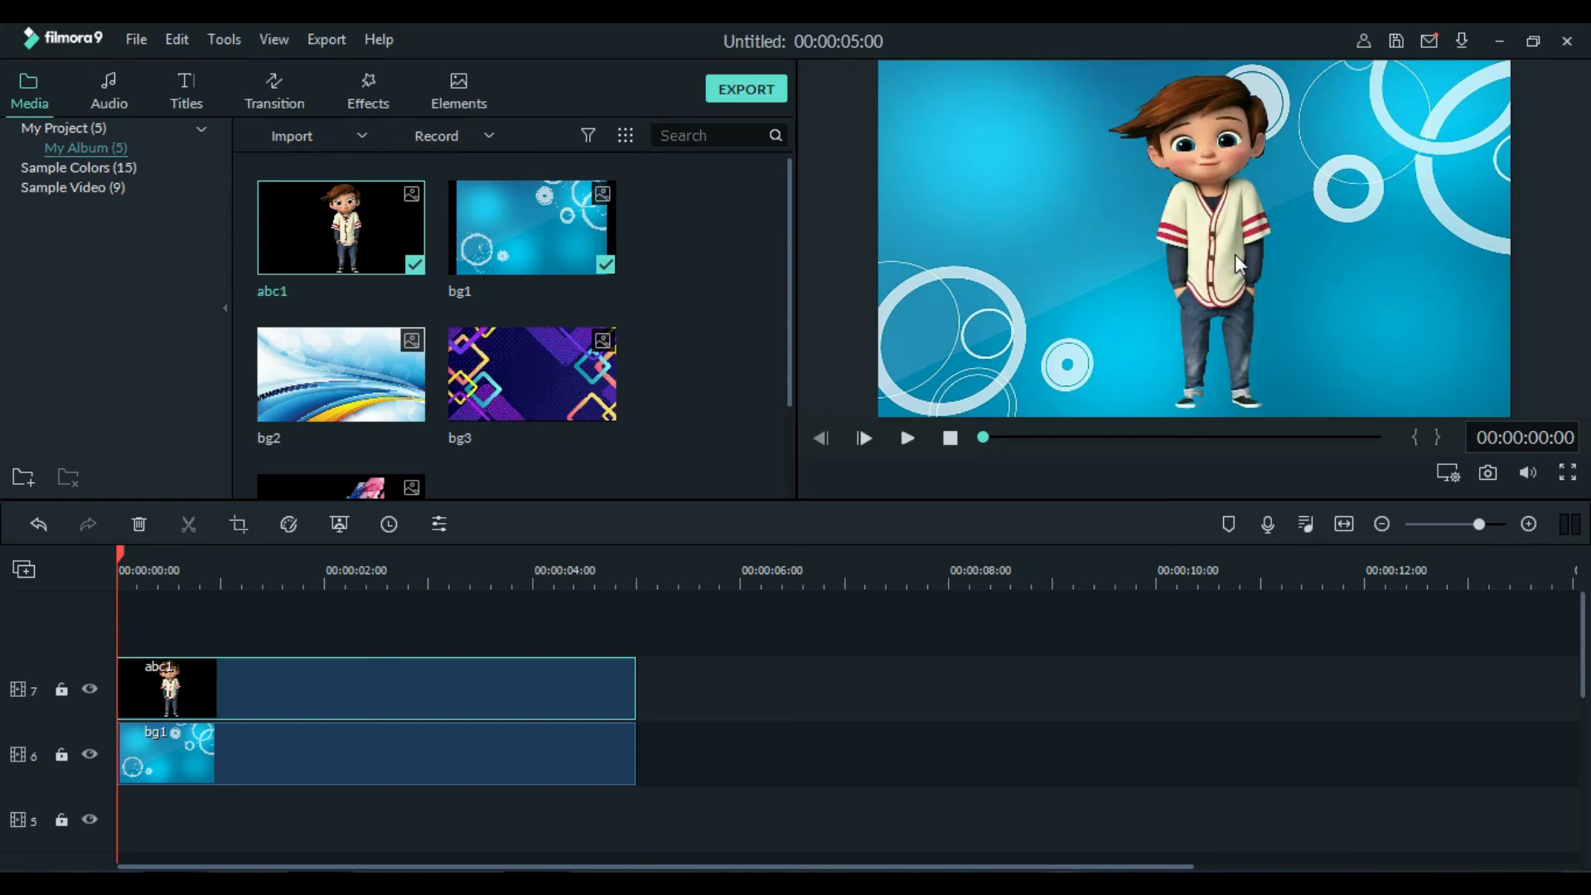
pyautogui.click(62, 754)
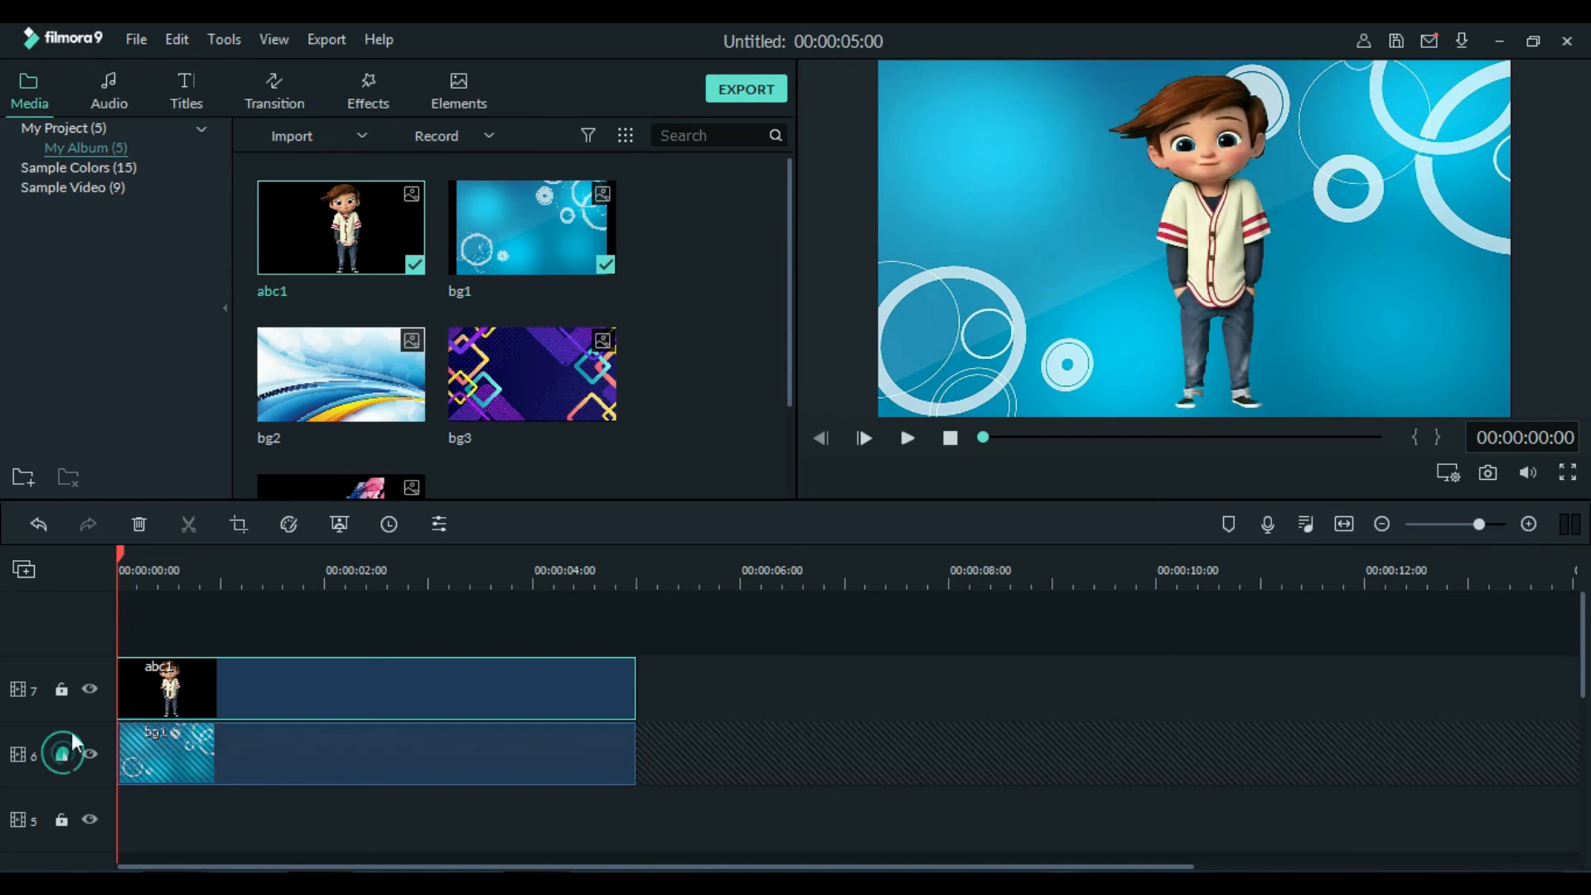
# Enable Drop Shadow on the abc1 clip, try a brown shadow color, and apply a light blue one
pyautogui.doubleClick(301, 693)
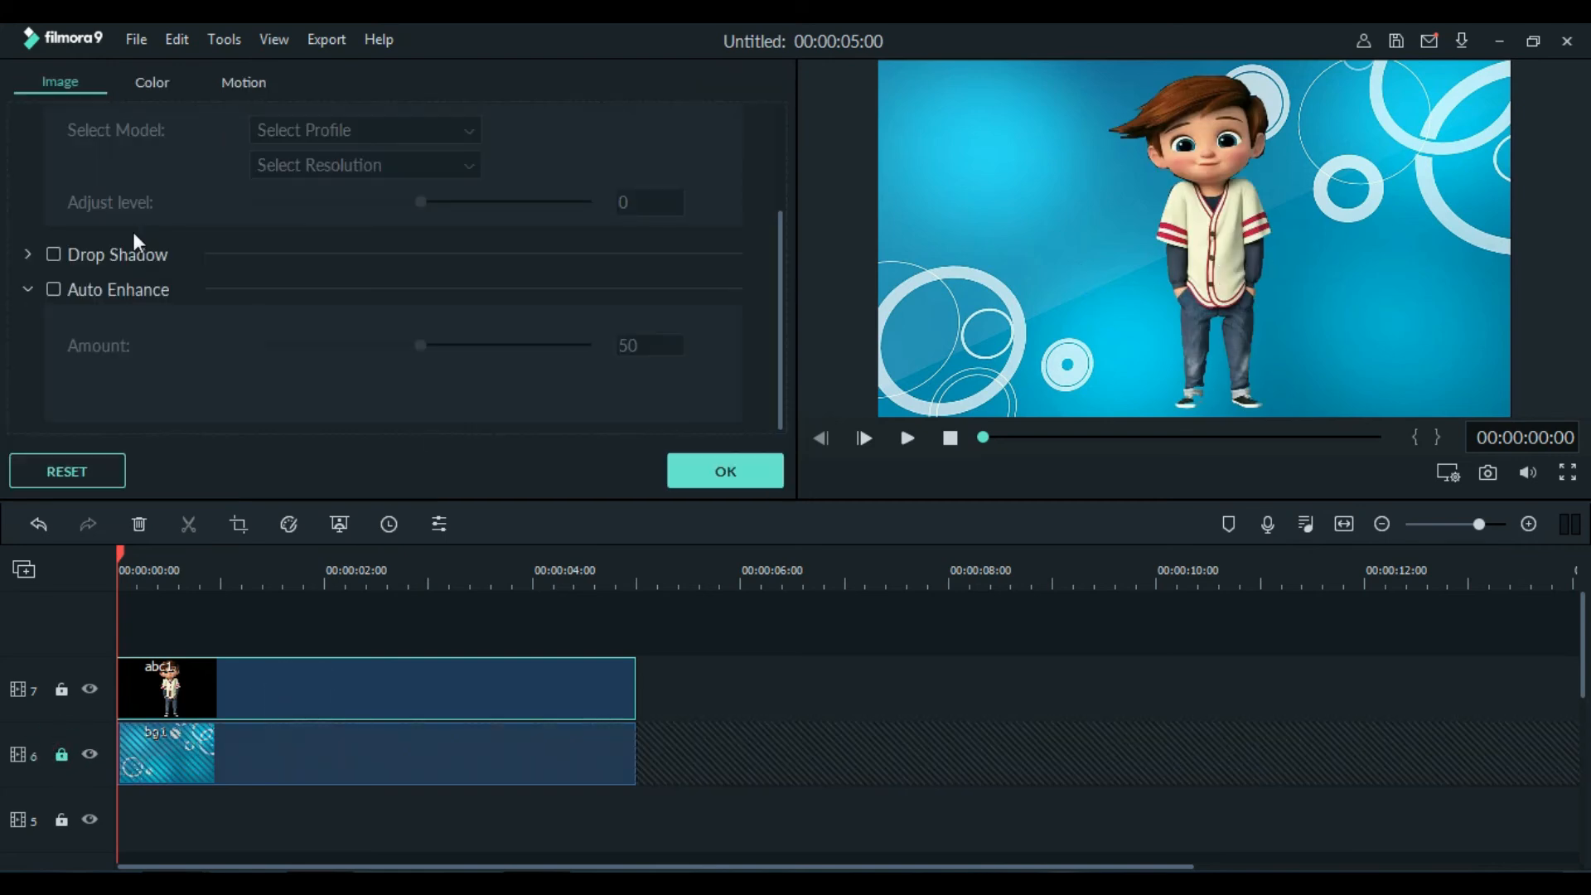
pyautogui.click(55, 254)
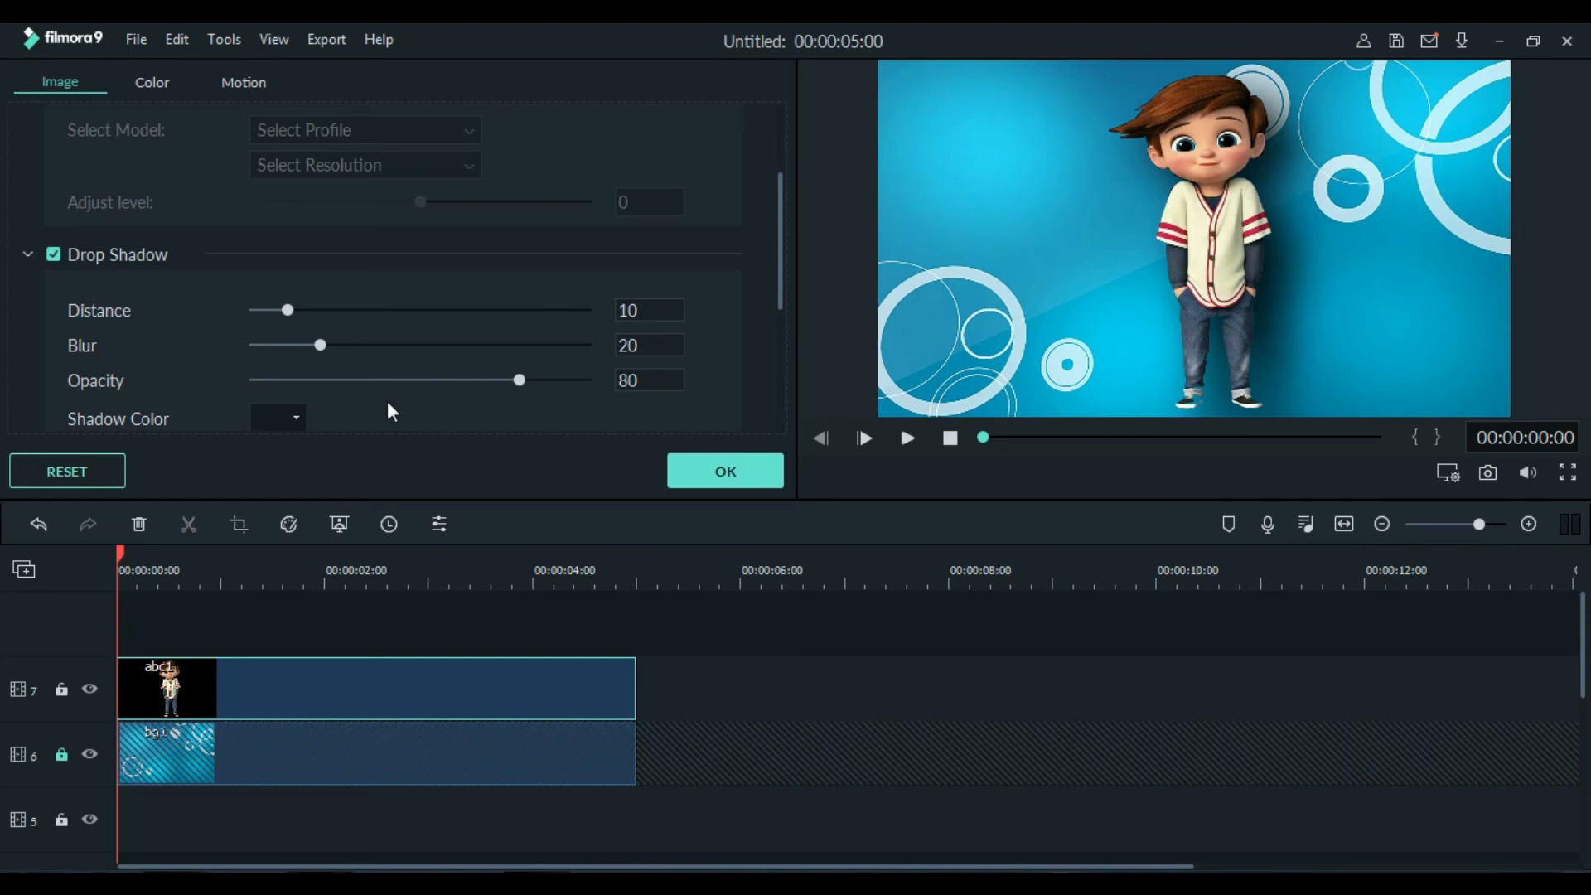
pyautogui.click(298, 414)
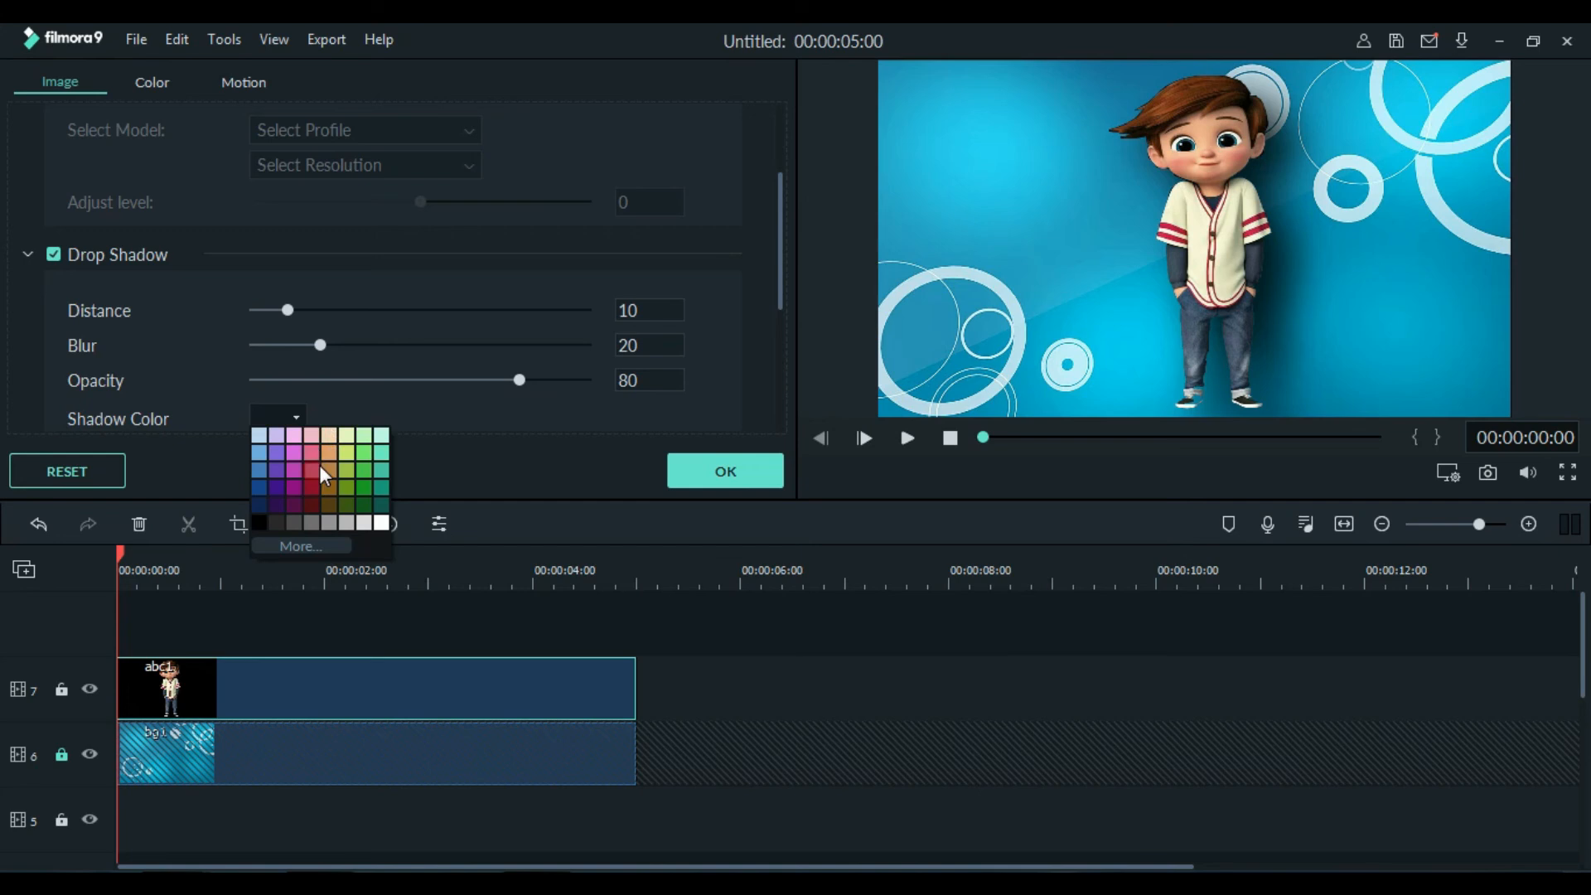
pyautogui.click(329, 486)
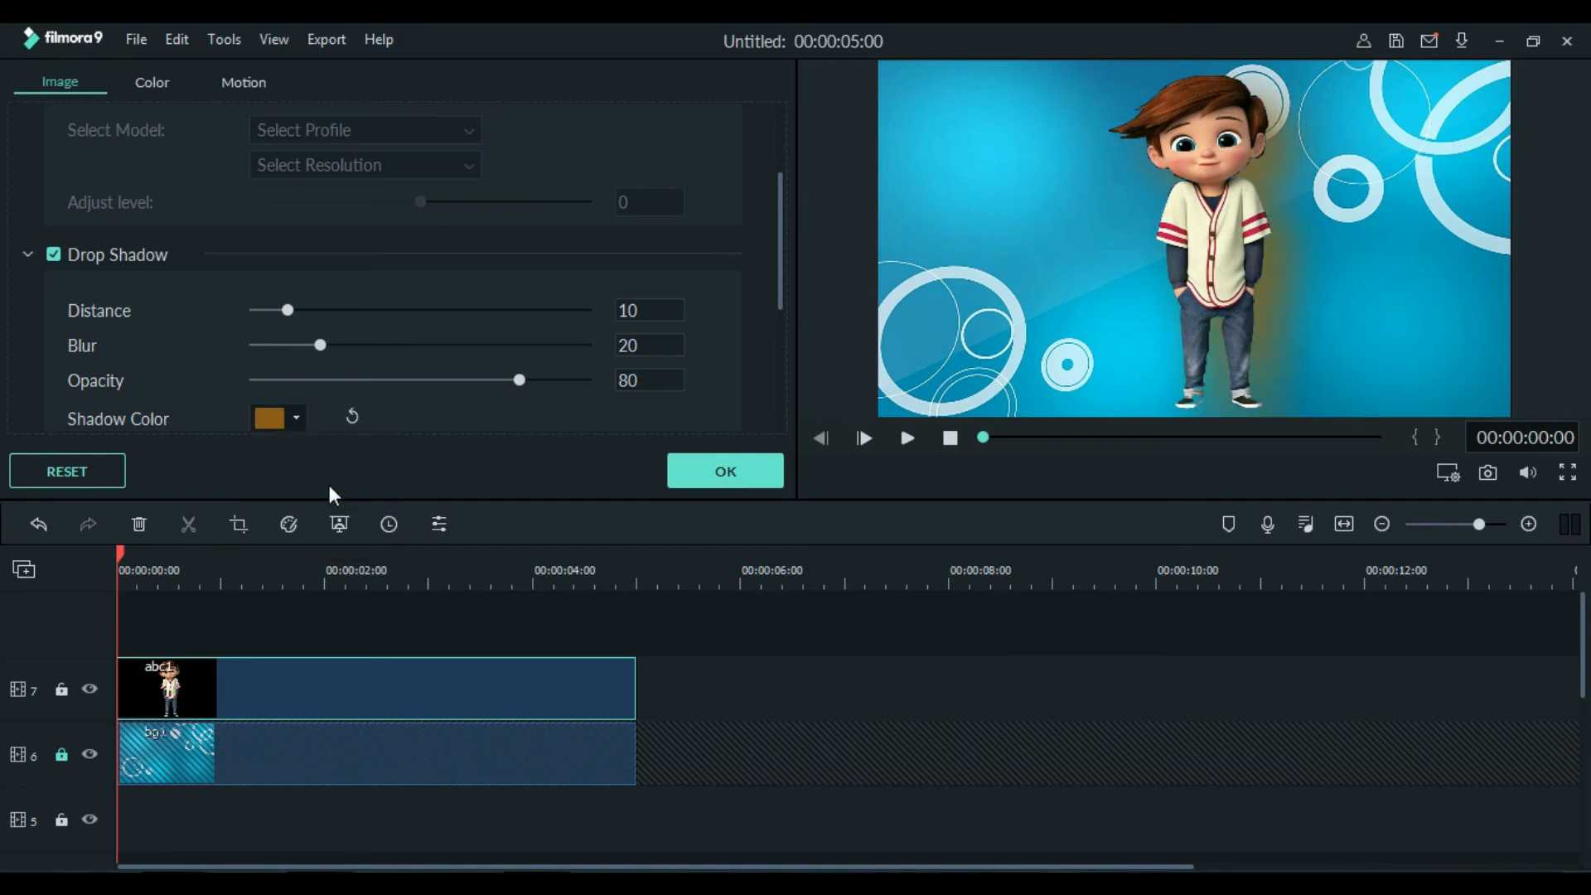
pyautogui.click(296, 417)
pyautogui.click(259, 437)
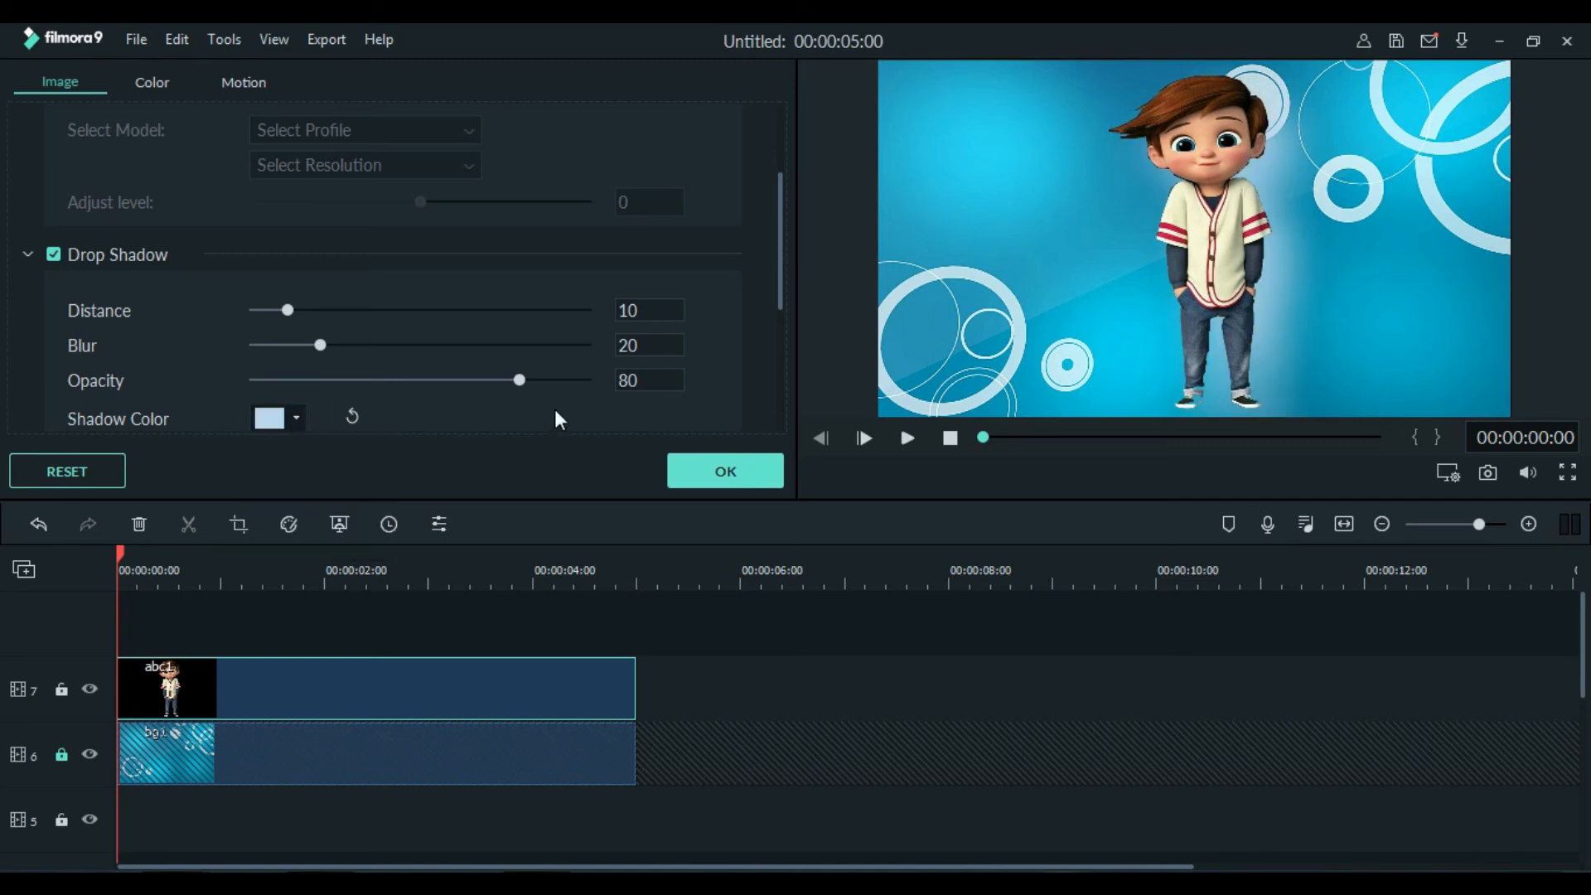
pyautogui.click(684, 464)
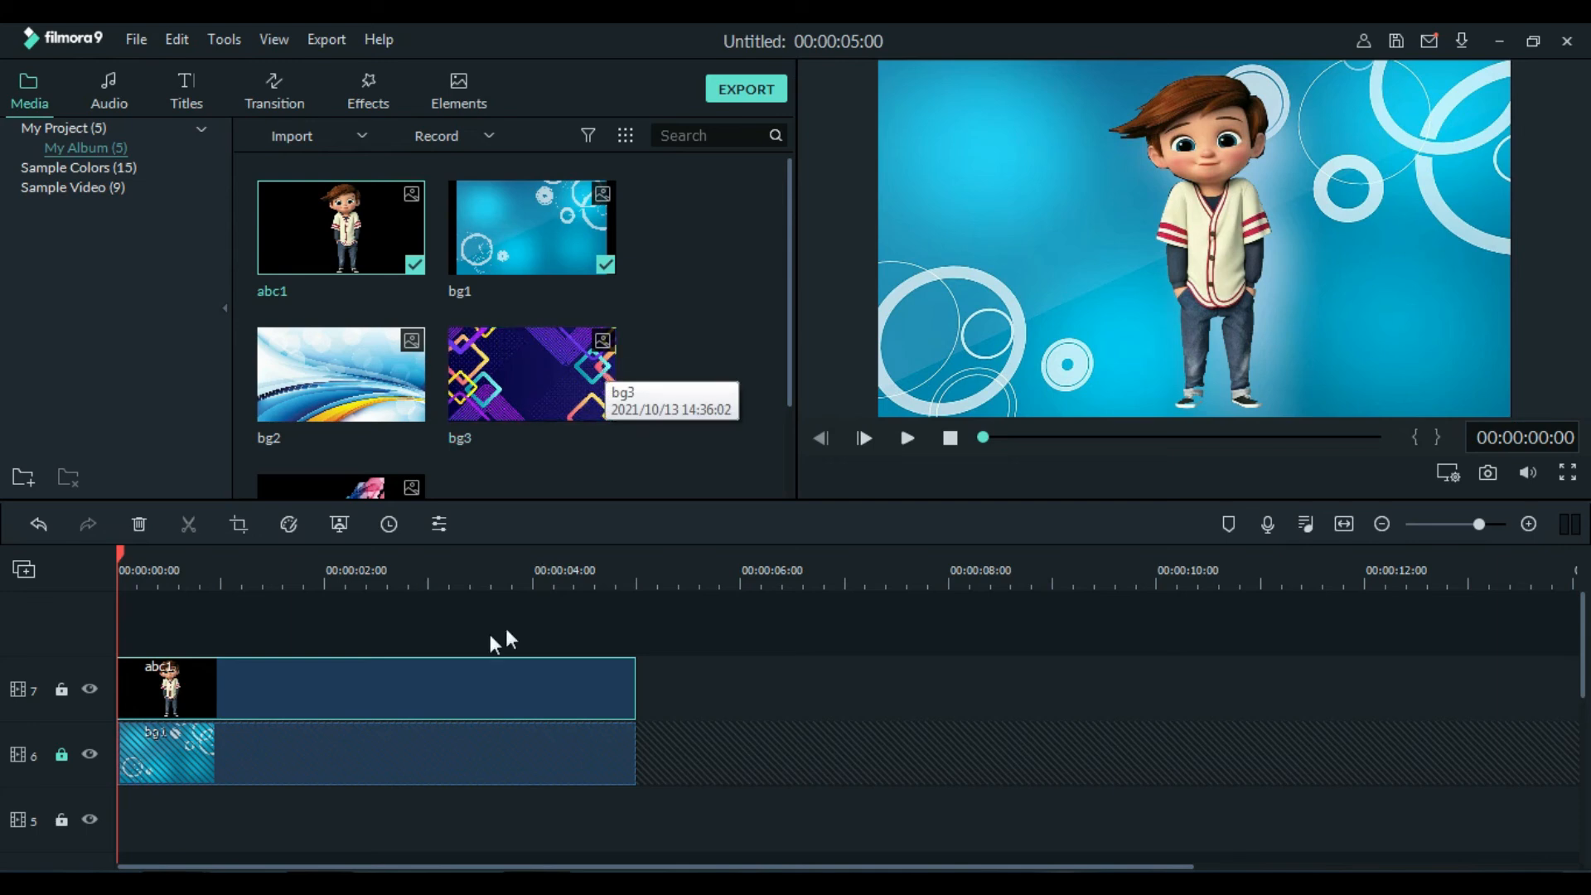
# Unlock track 6 and replace its bg1 clip with the bg2 background at the start of the timeline
pyautogui.click(56, 758)
pyautogui.click(209, 748)
pyautogui.press('Delete')
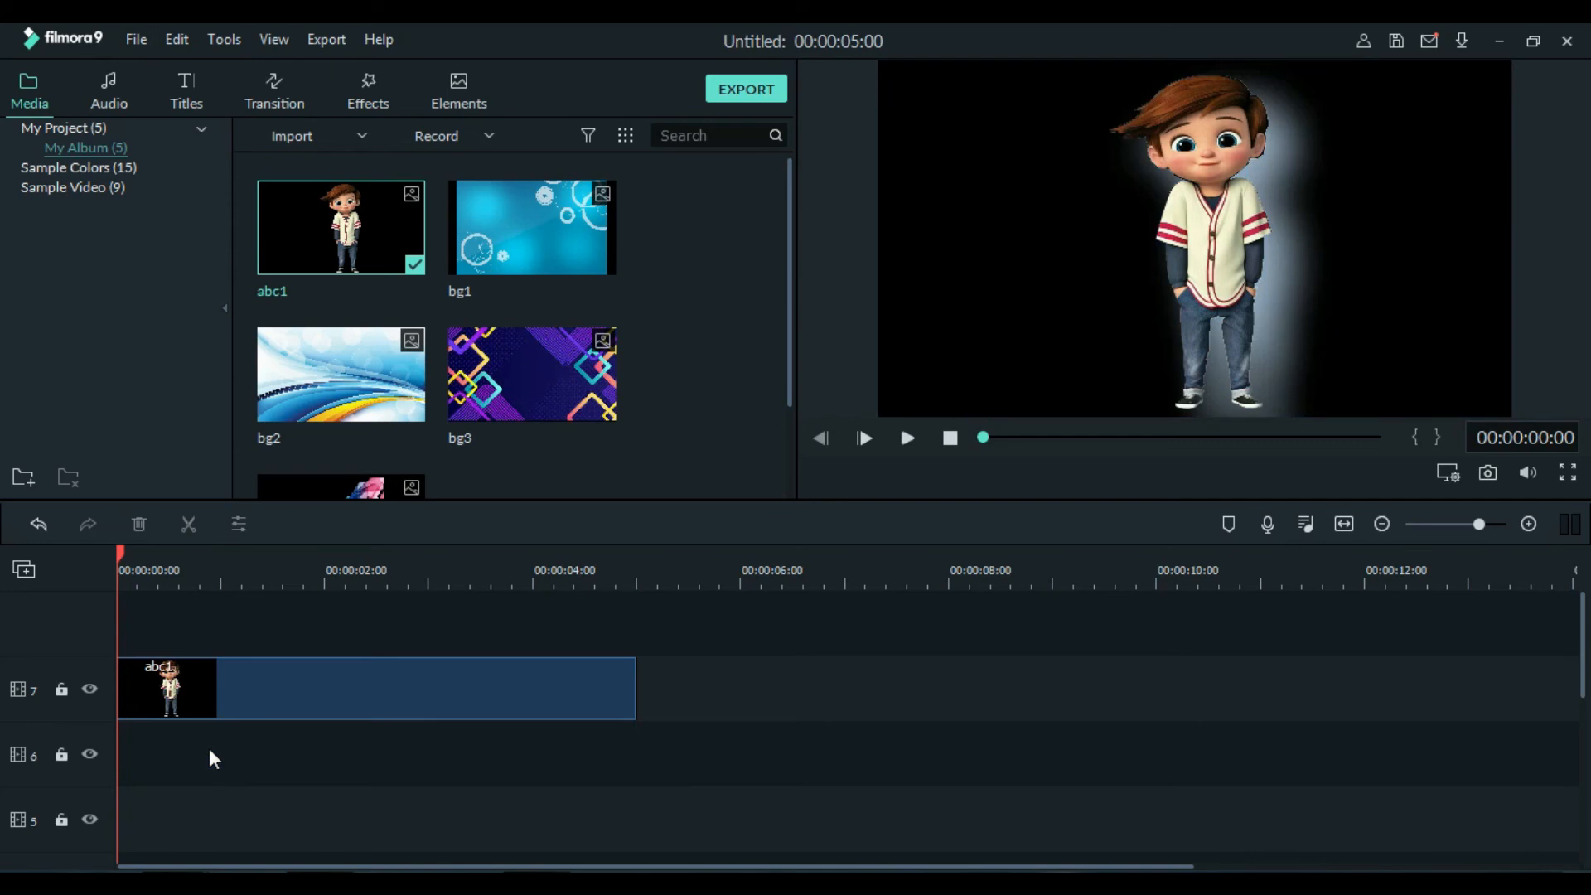
pyautogui.moveTo(366, 407); pyautogui.dragTo(106, 742)
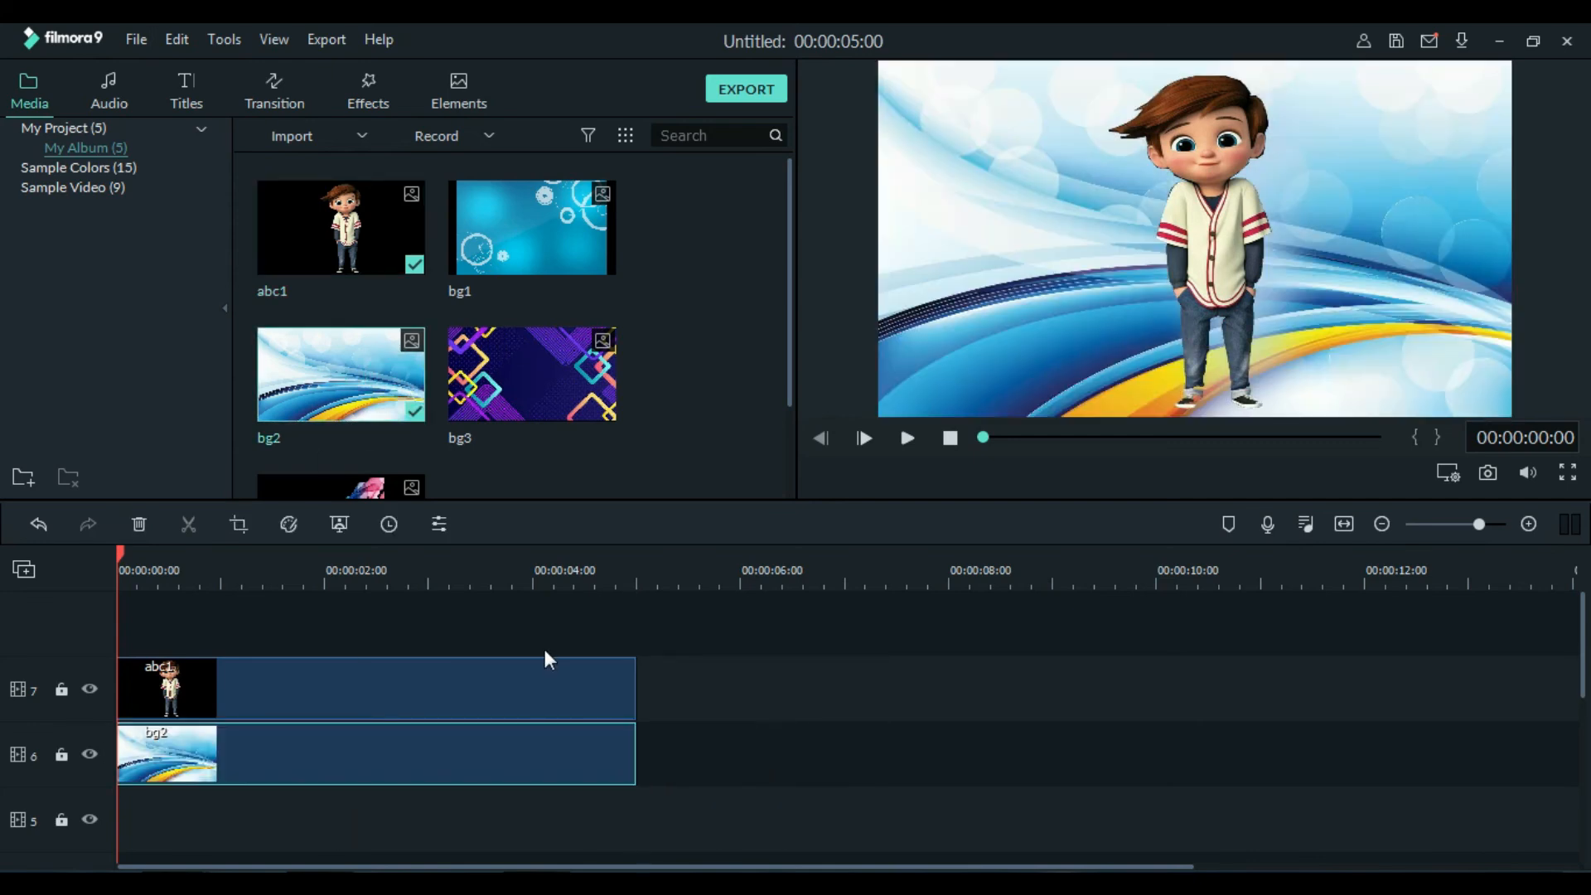
# Move the abc1 character to the right side of the video frame, level with its current height
pyautogui.click(1219, 254)
pyautogui.moveTo(1219, 254); pyautogui.dragTo(1407, 265)
pyautogui.click(1248, 472)
pyautogui.click(843, 375)
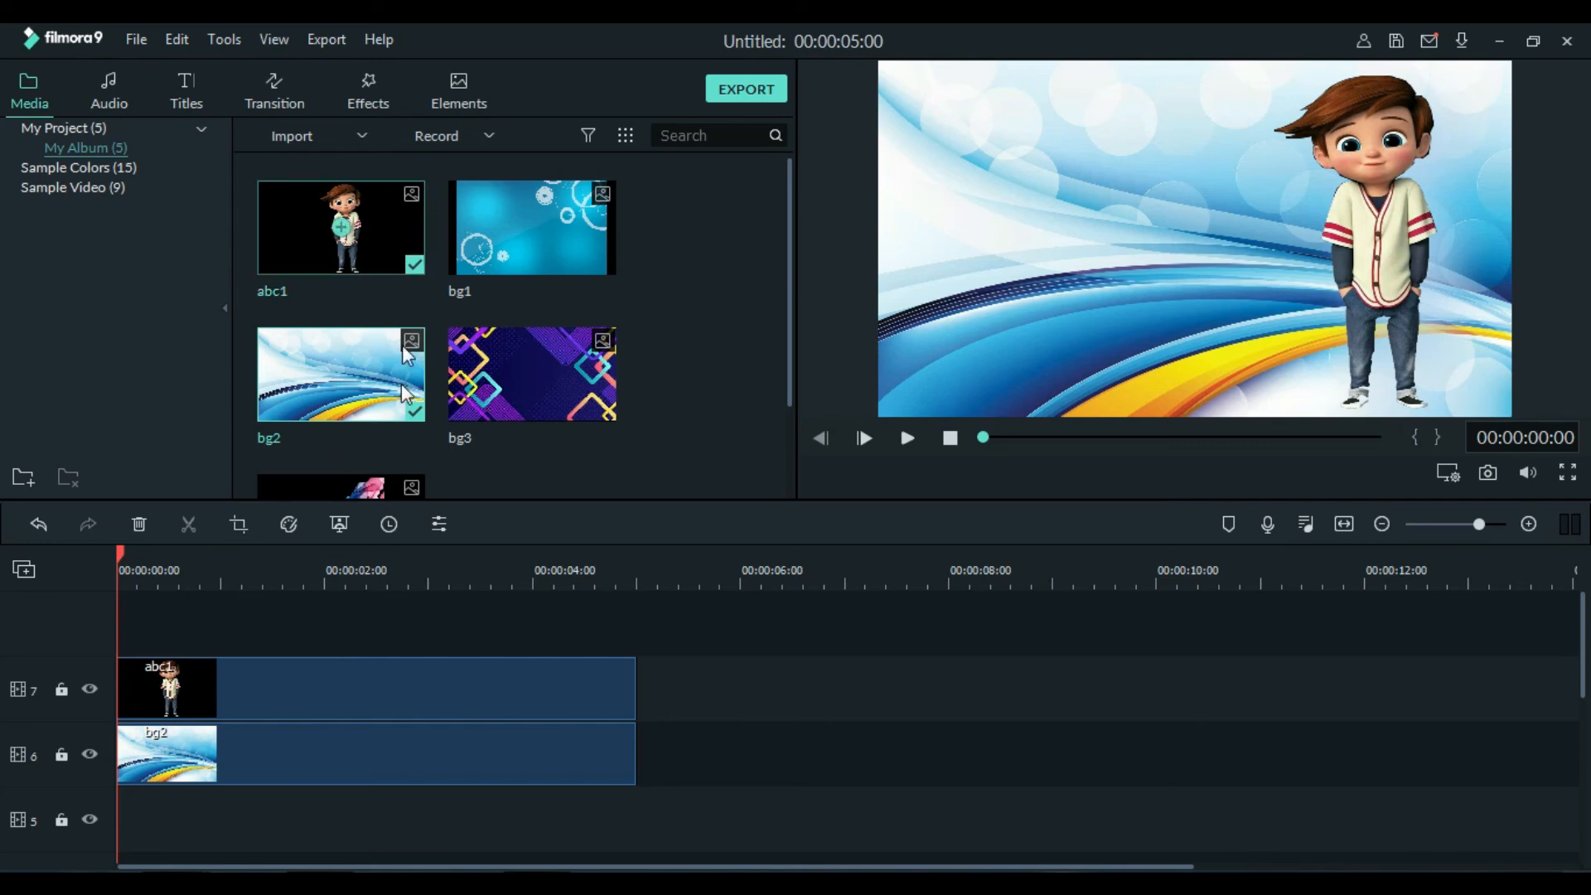
# Check the abc1 clip's drop shadow settings and lock the track holding the bg2 clip
pyautogui.click(237, 529)
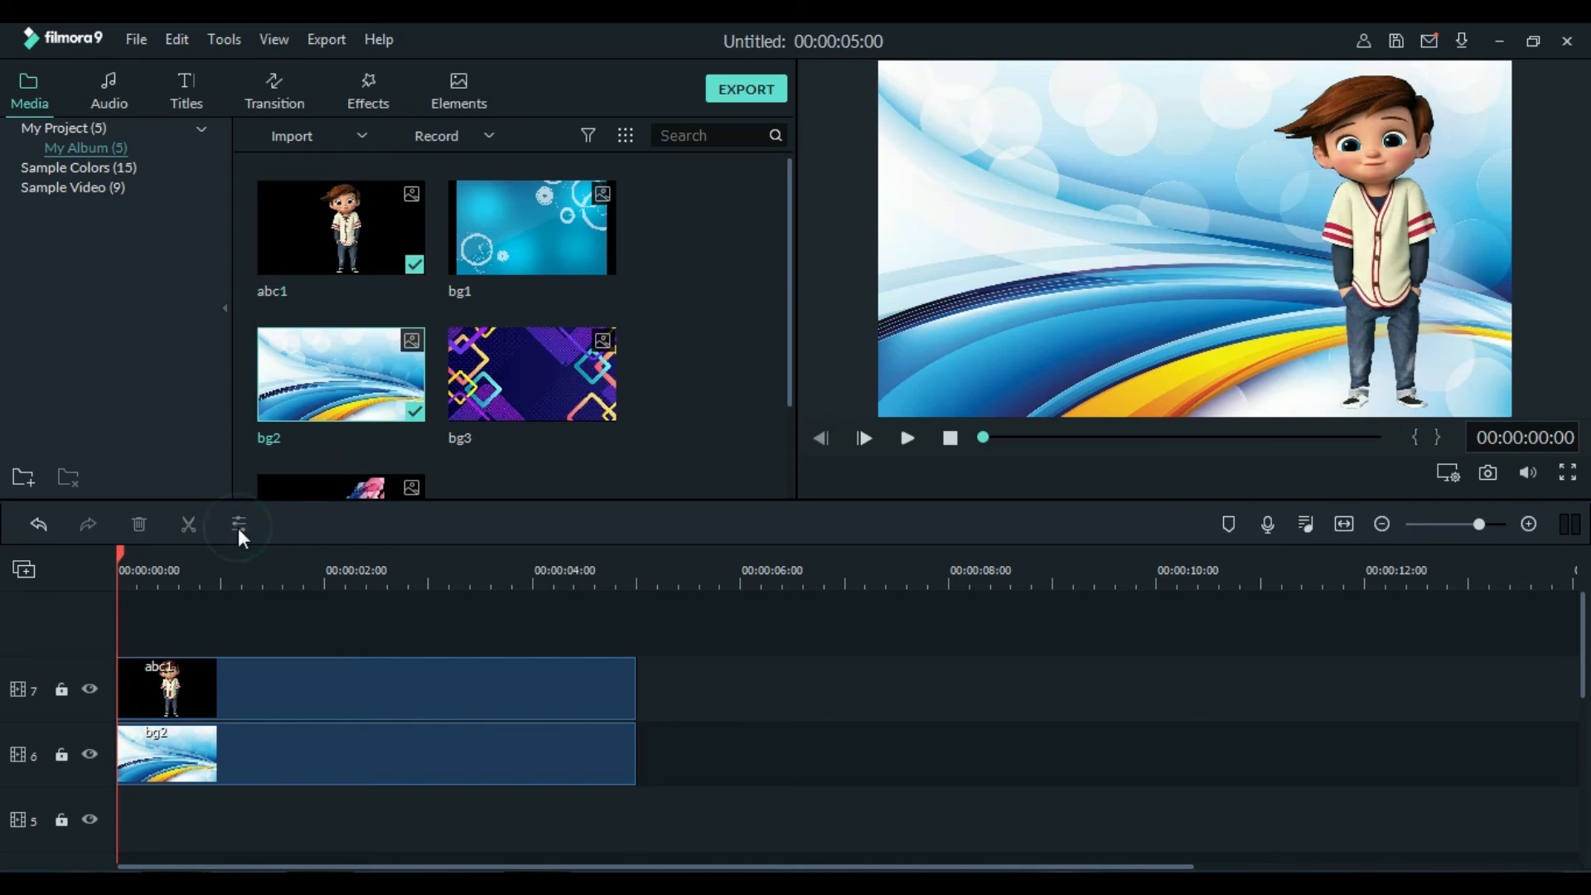
pyautogui.doubleClick(239, 684)
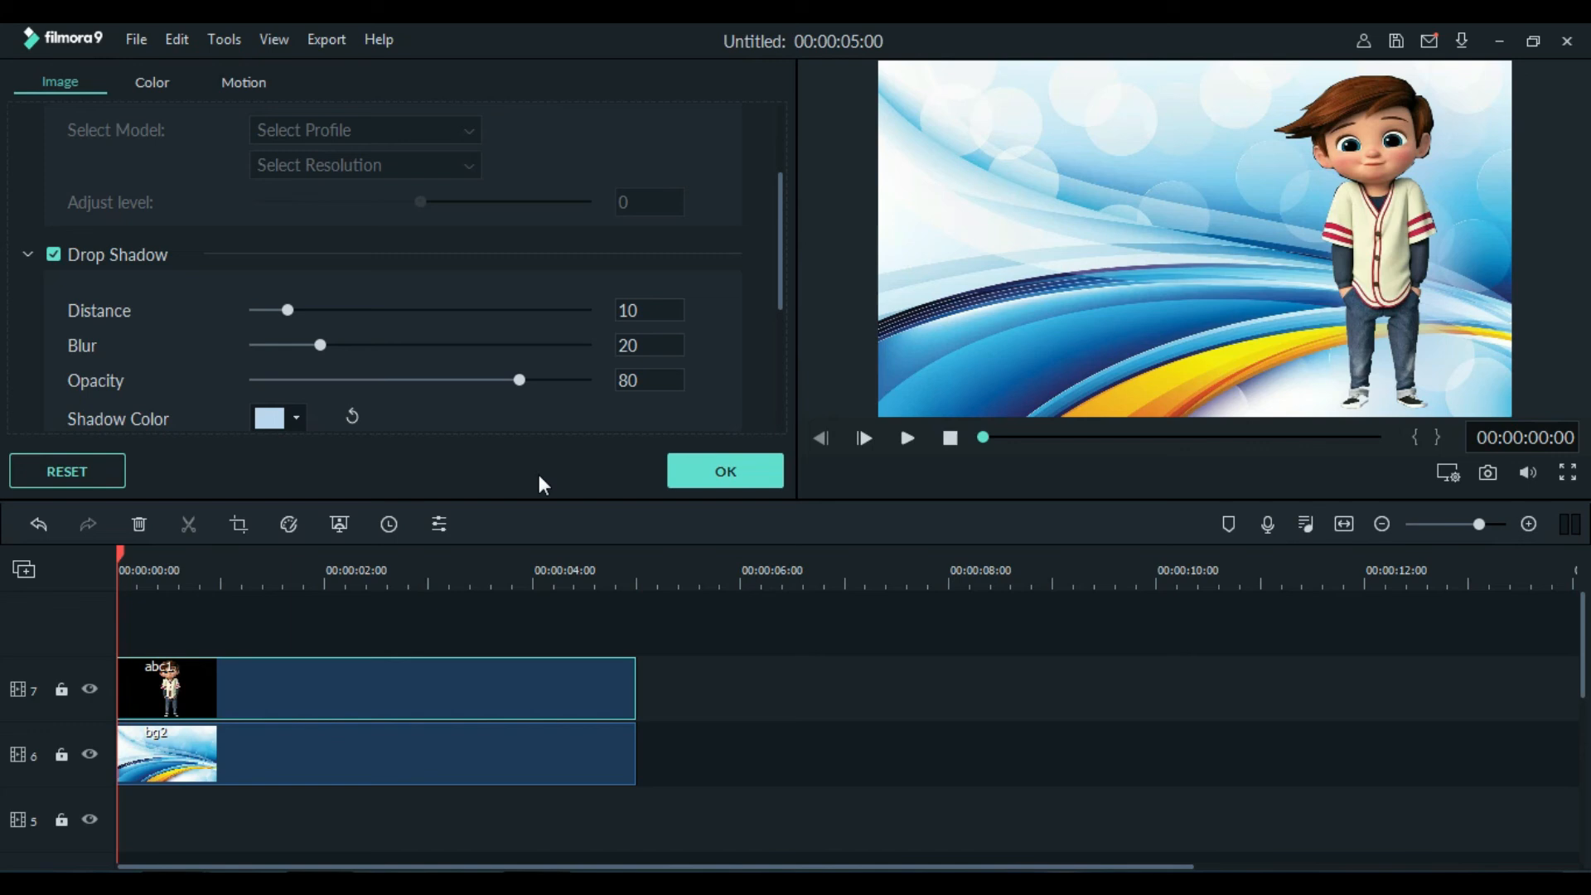
pyautogui.click(692, 471)
pyautogui.click(60, 755)
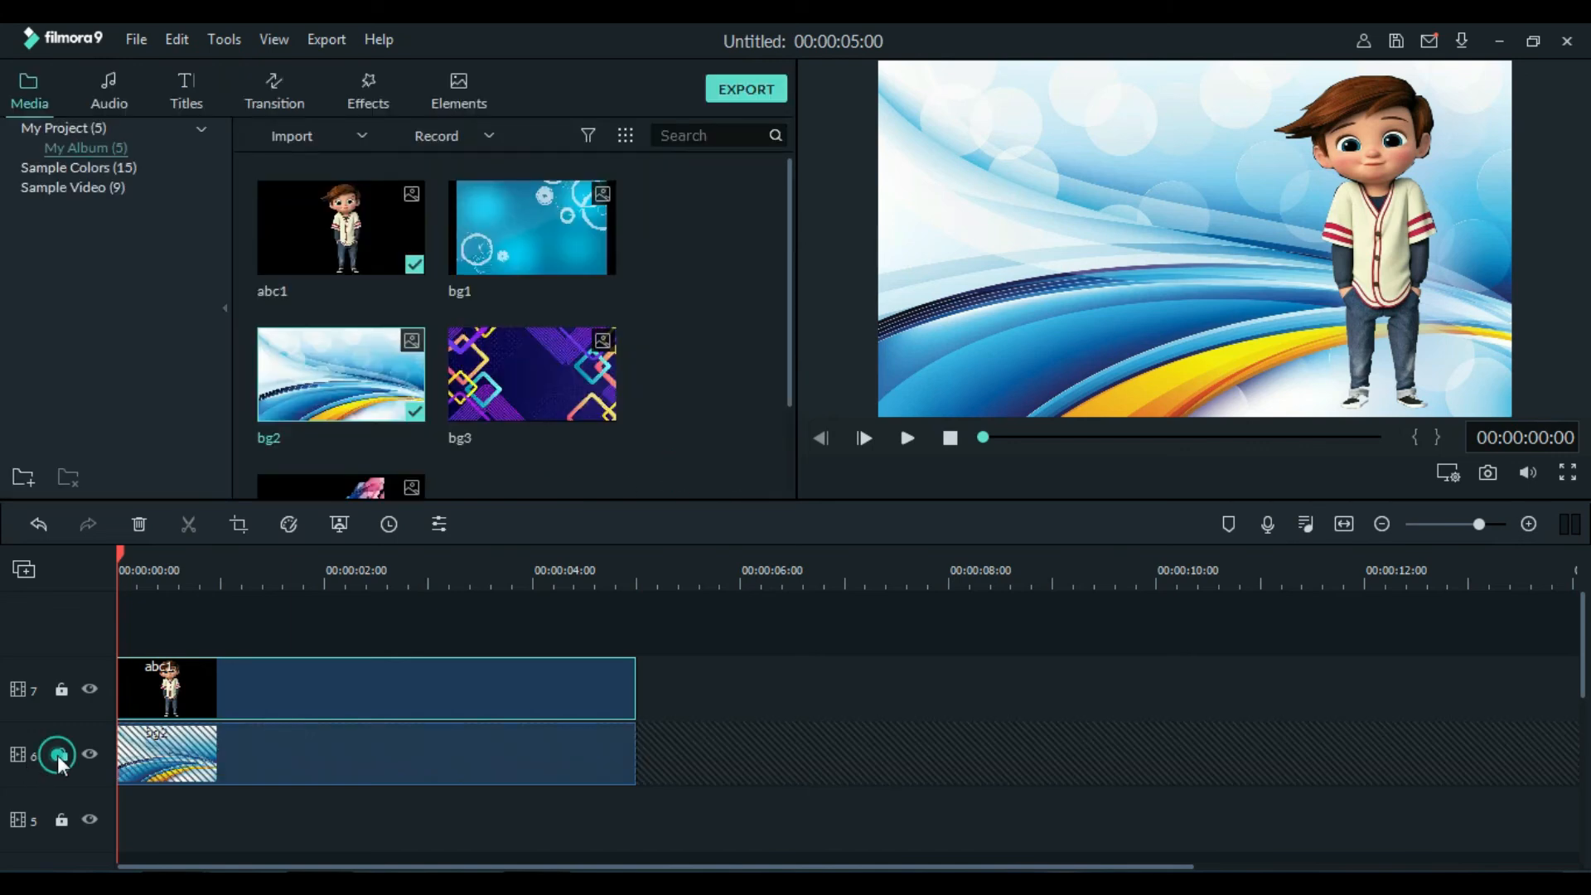
pyautogui.click(790, 672)
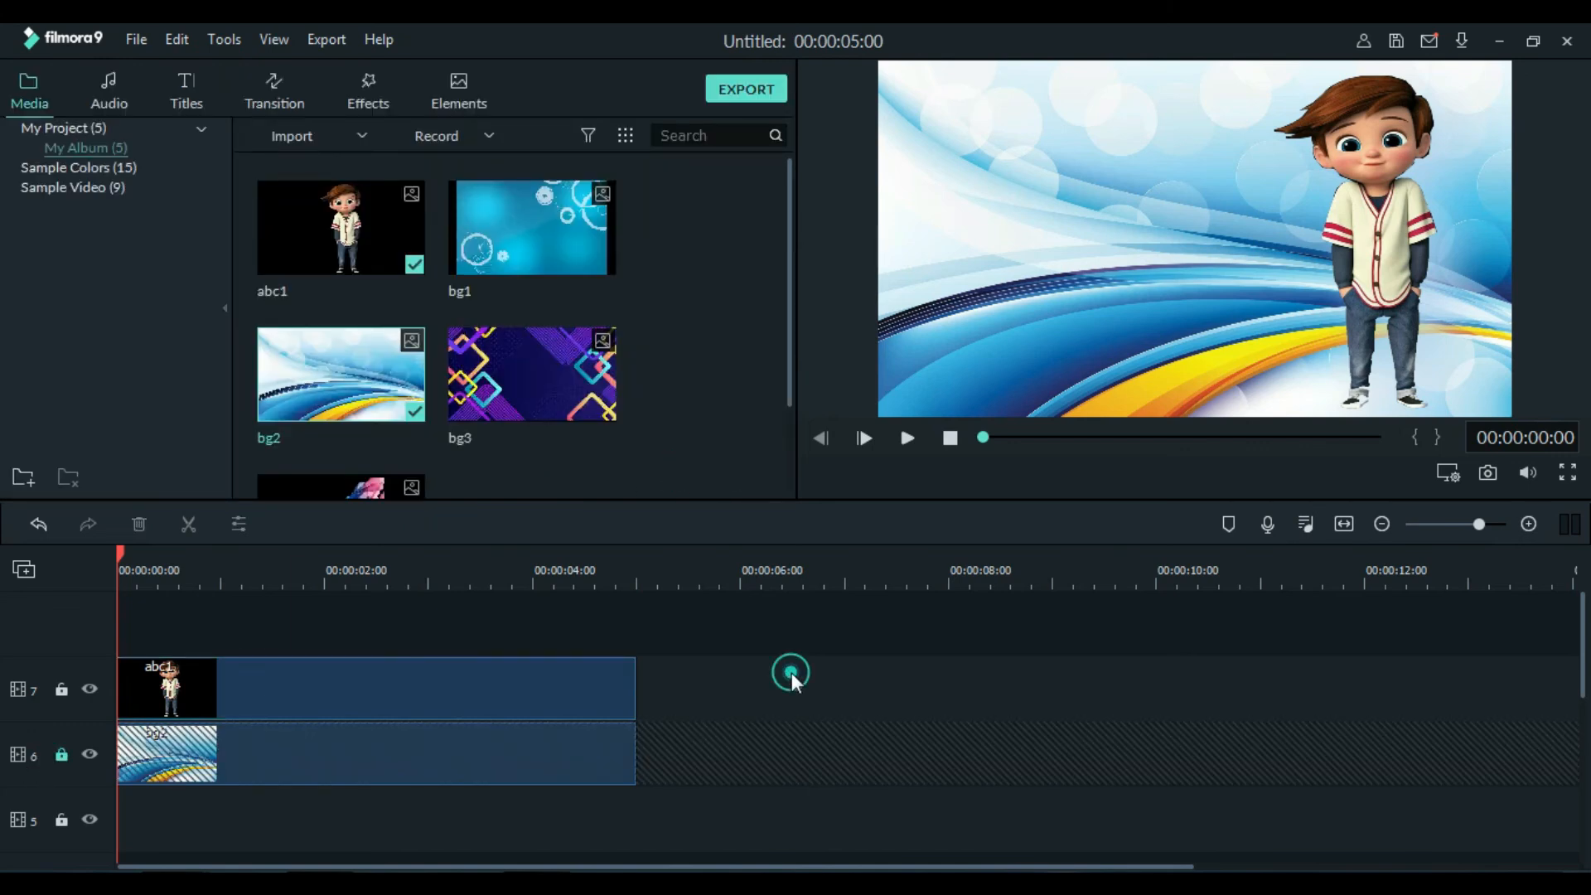
# Apply a Pan & Zoom to the abc1 clip with the start frame reduced to about 1137 x 1687
pyautogui.doubleClick(305, 692)
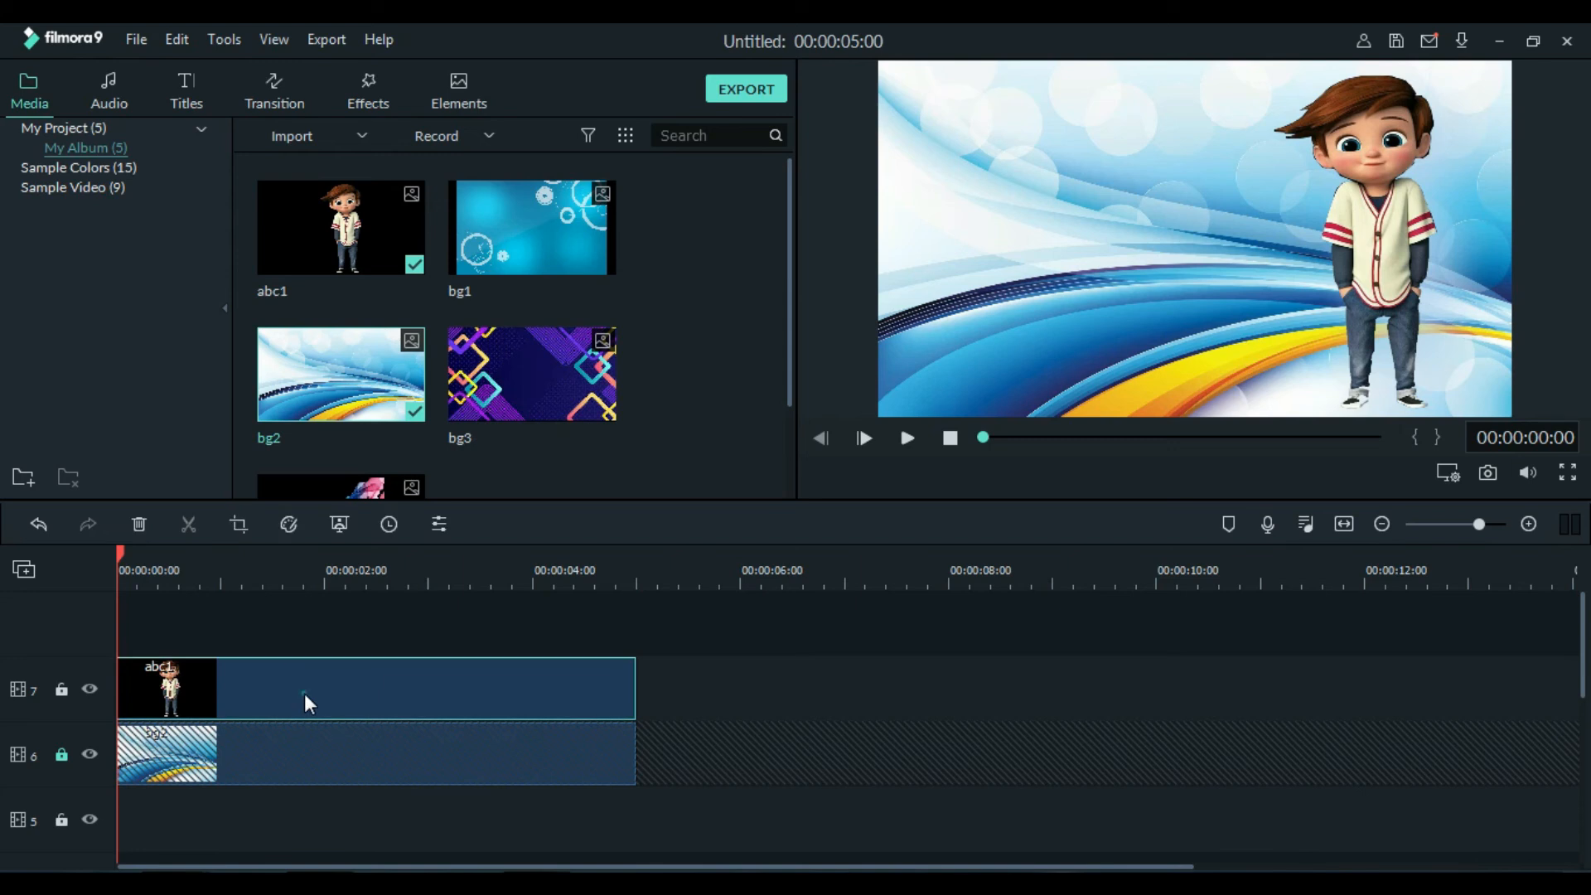
pyautogui.click(239, 522)
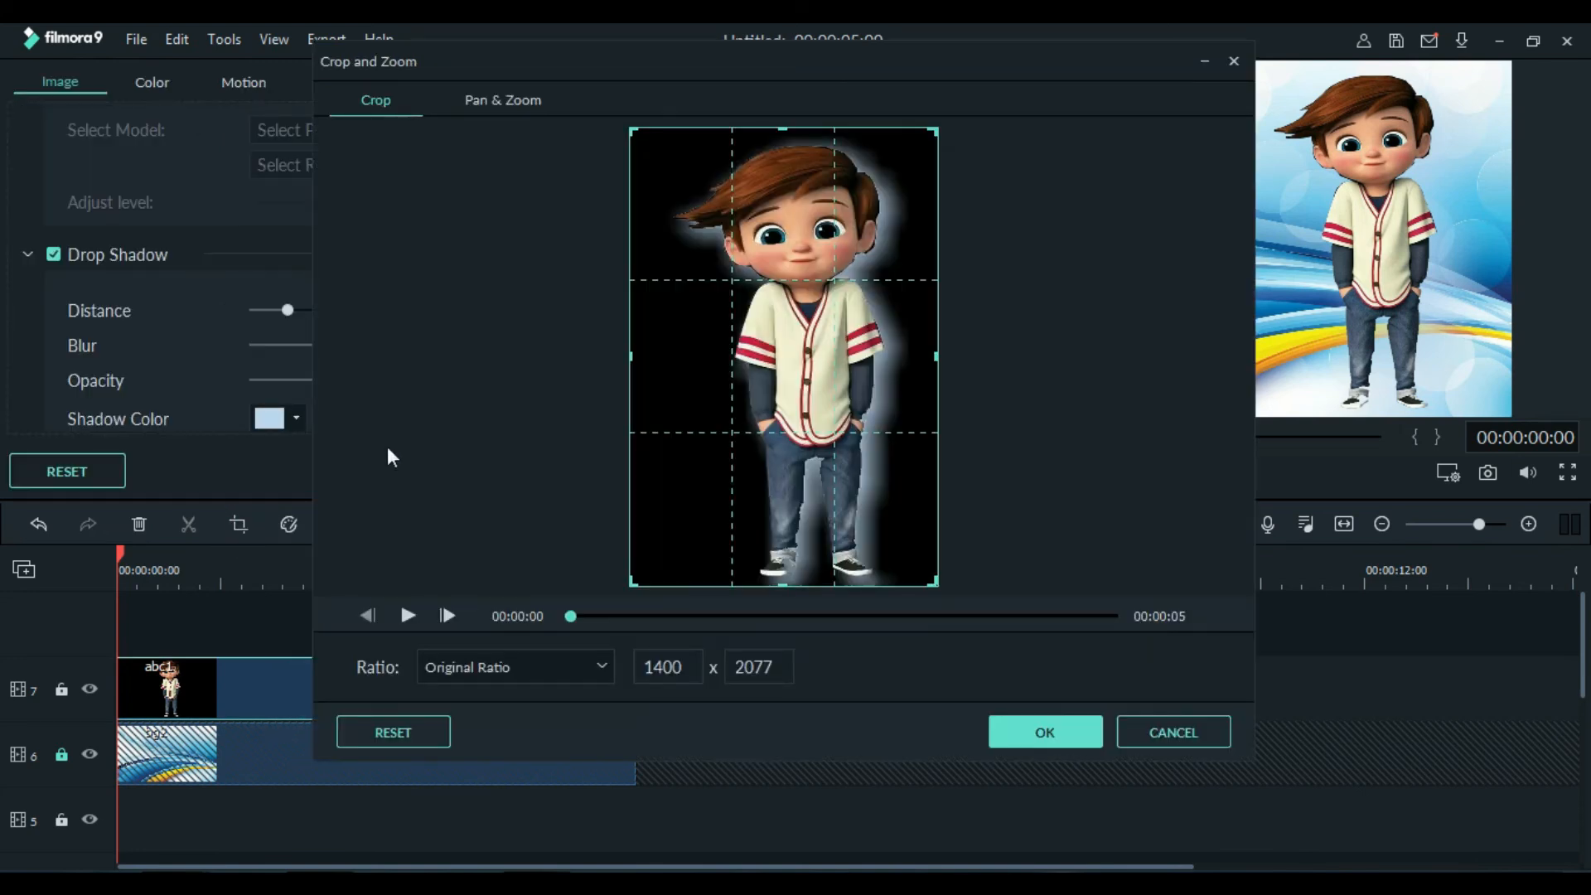
pyautogui.click(489, 101)
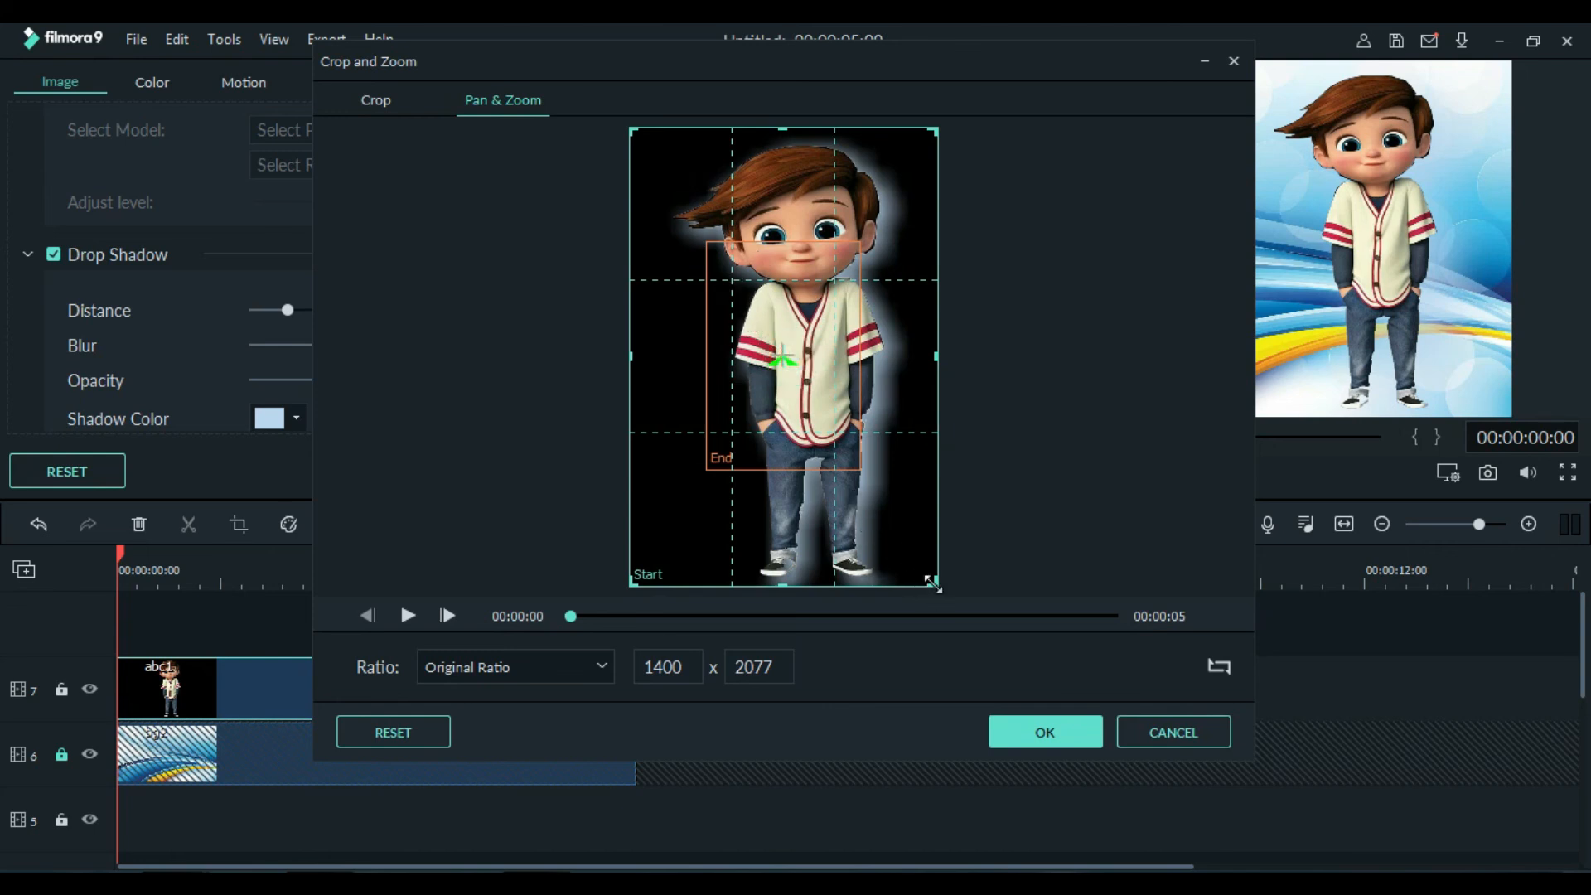
pyautogui.moveTo(932, 582); pyautogui.dragTo(909, 498)
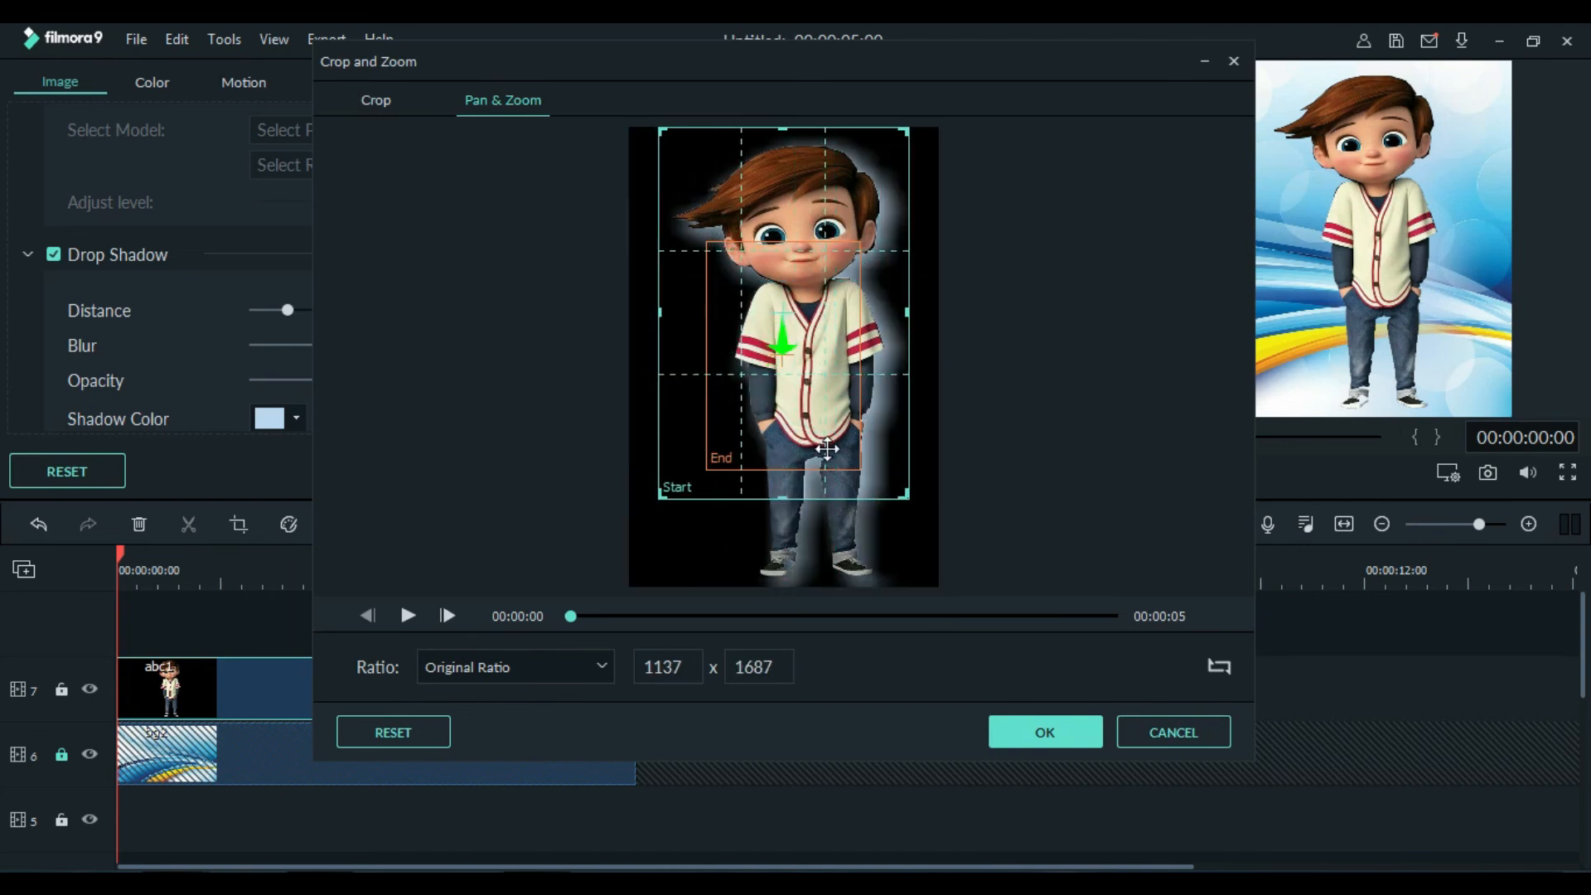
pyautogui.click(1036, 739)
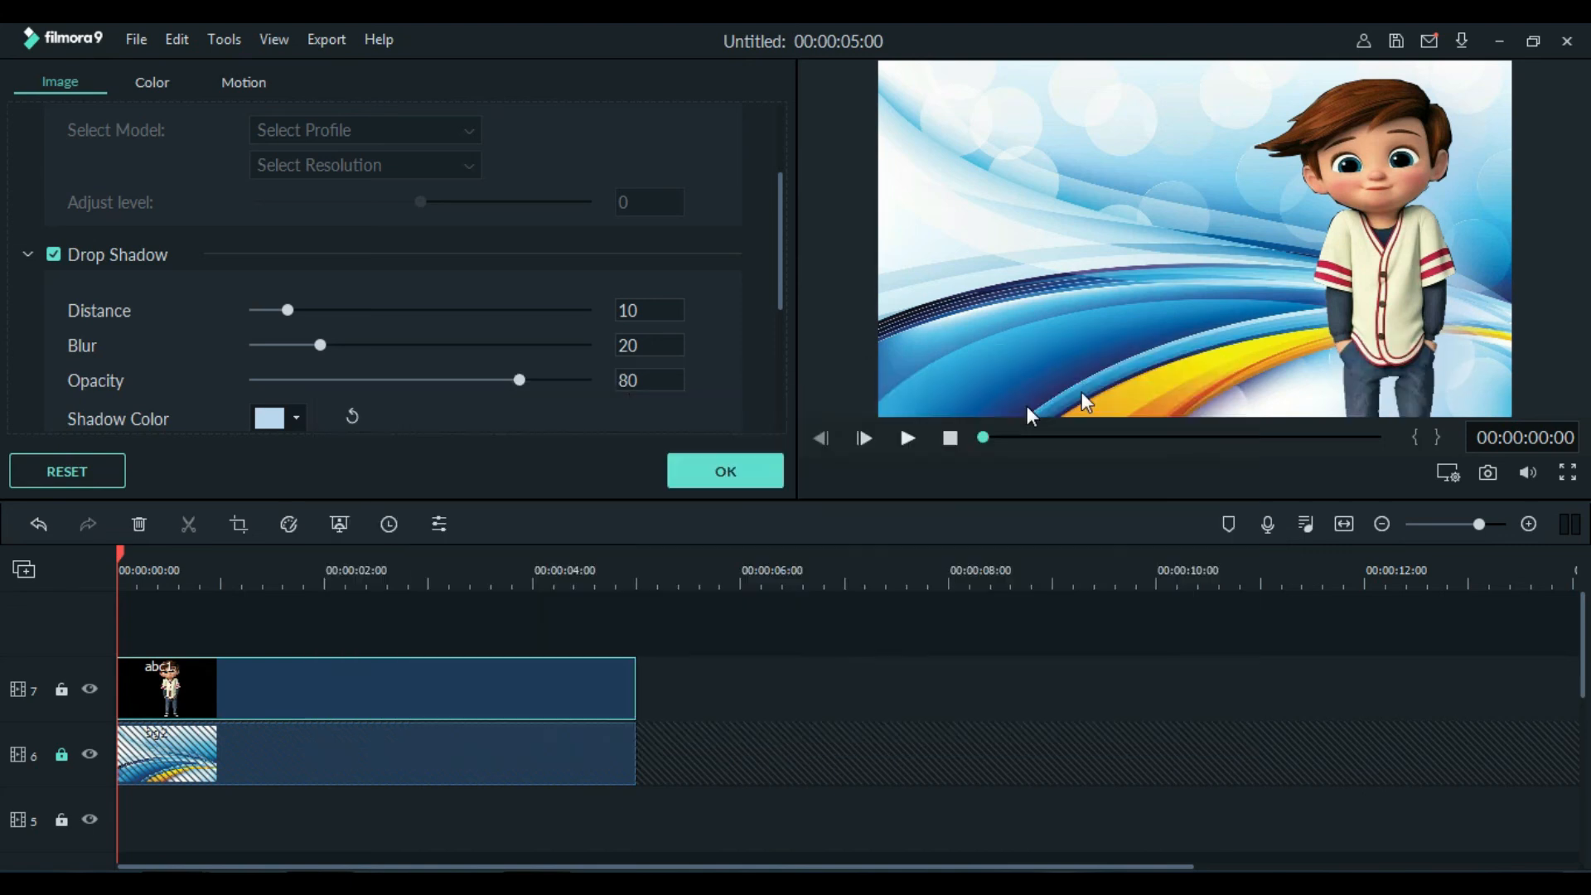
# Play back the Pan & Zoom animation, close the clip settings, undo the effect, and return the playhead to the start
pyautogui.click(907, 445)
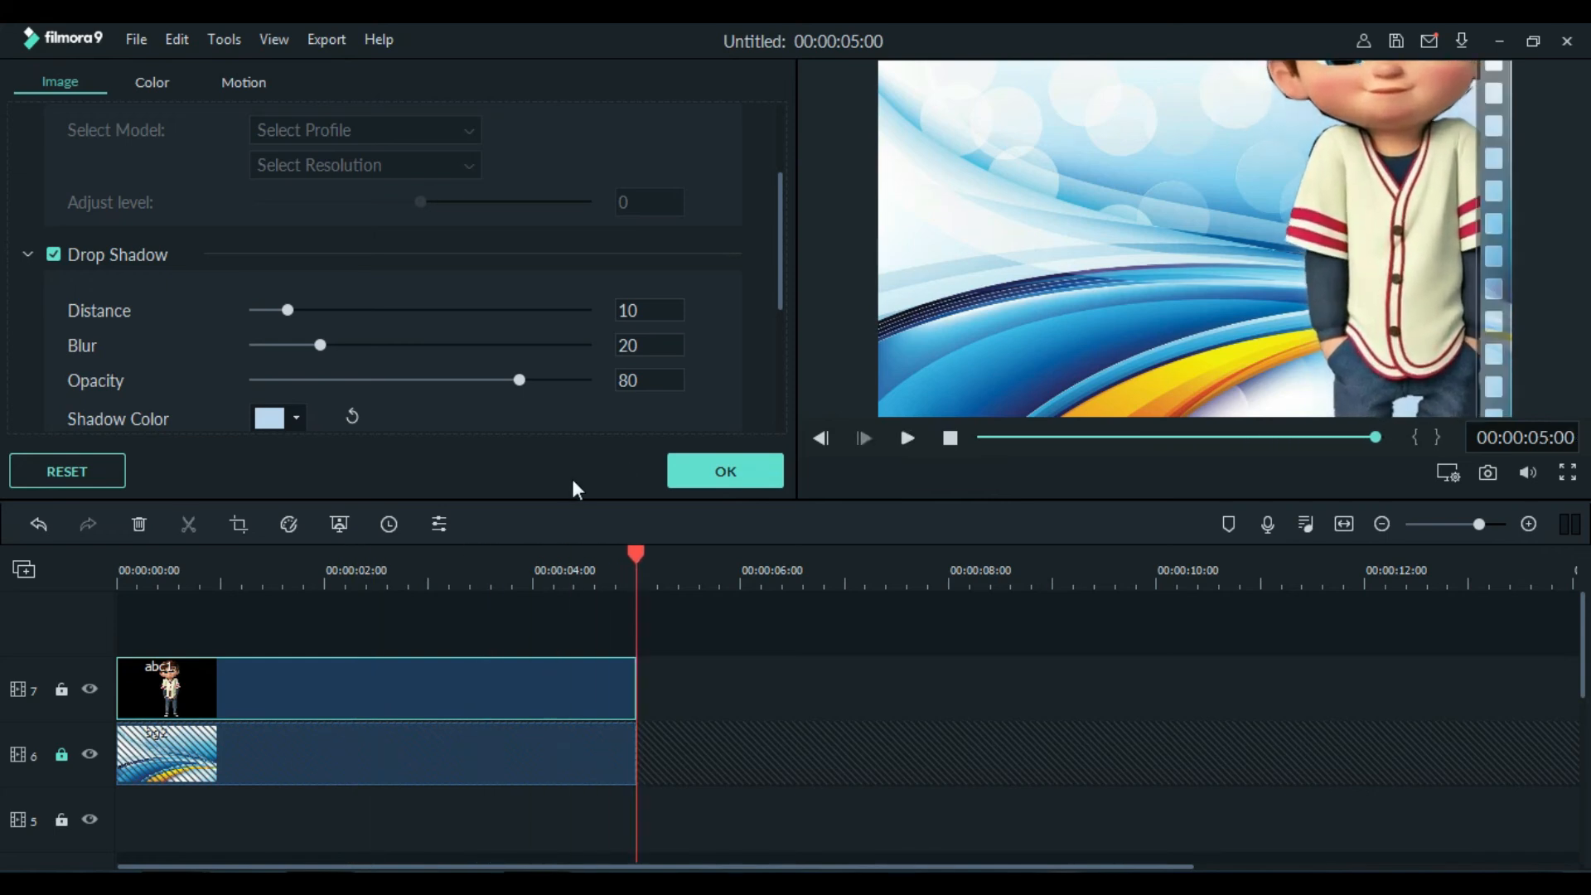
pyautogui.click(708, 472)
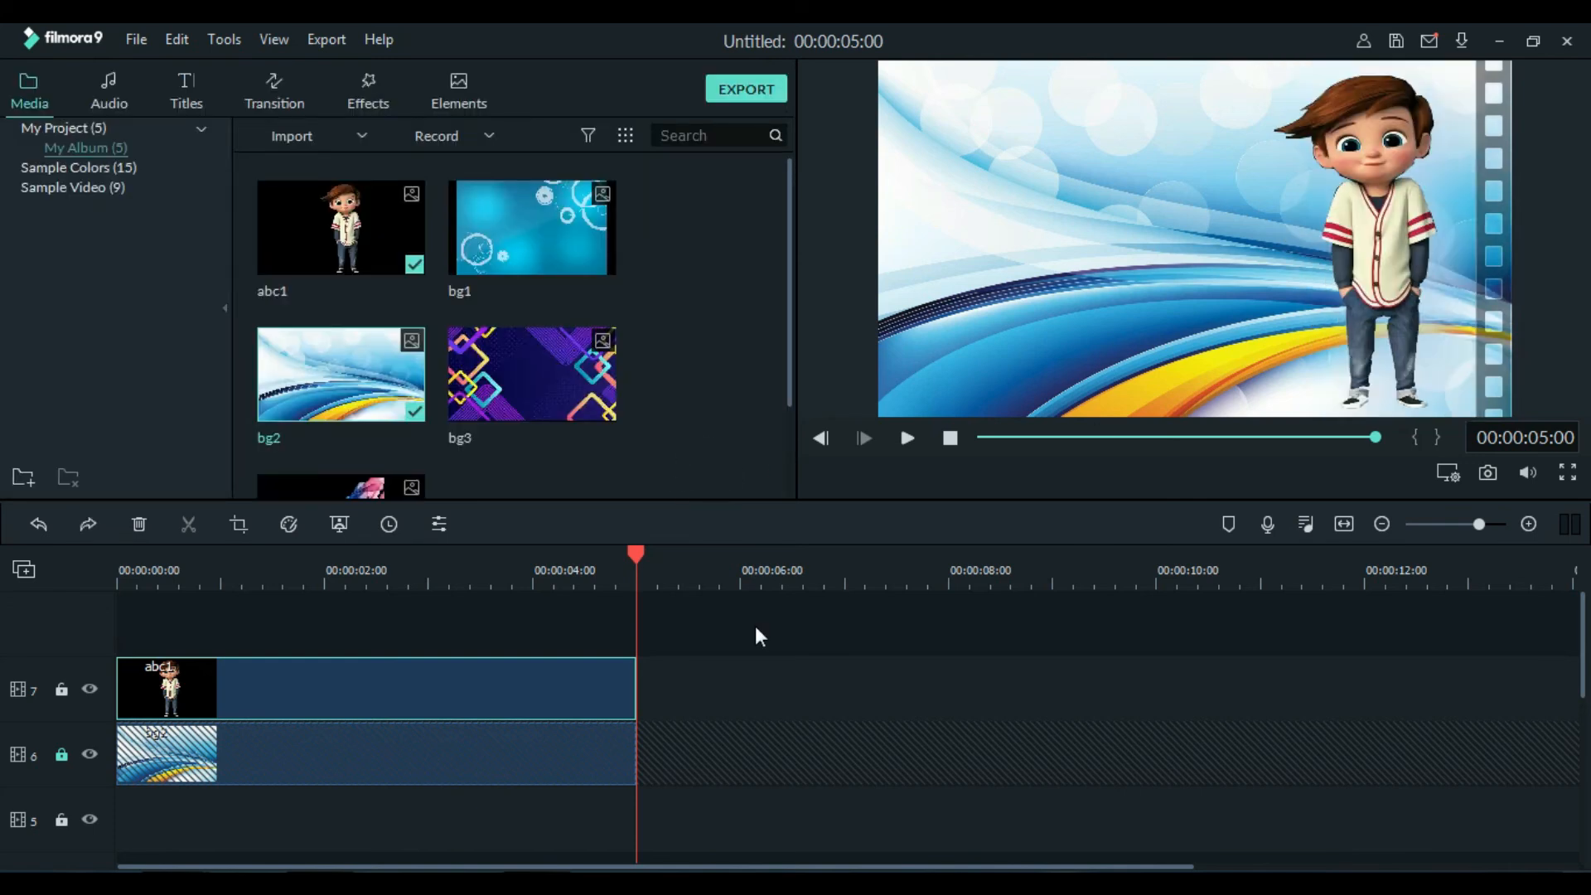
pyautogui.press('Home')
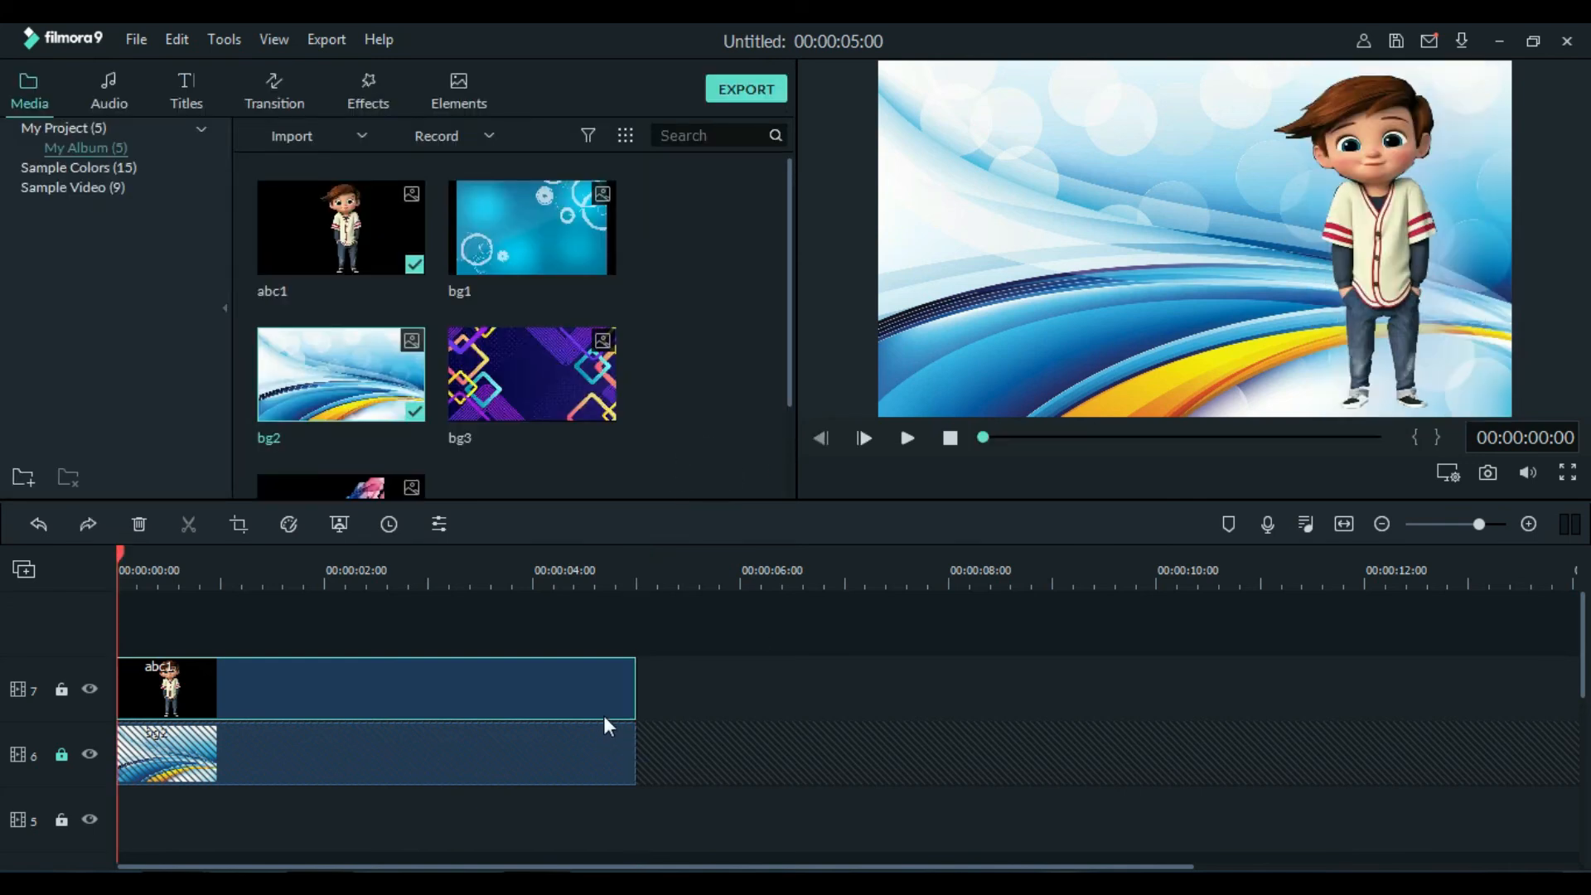
# Crop the abc1 clip to about 947 x 1405 around the character's head and torso, keeping the original ratio
pyautogui.doubleClick(255, 683)
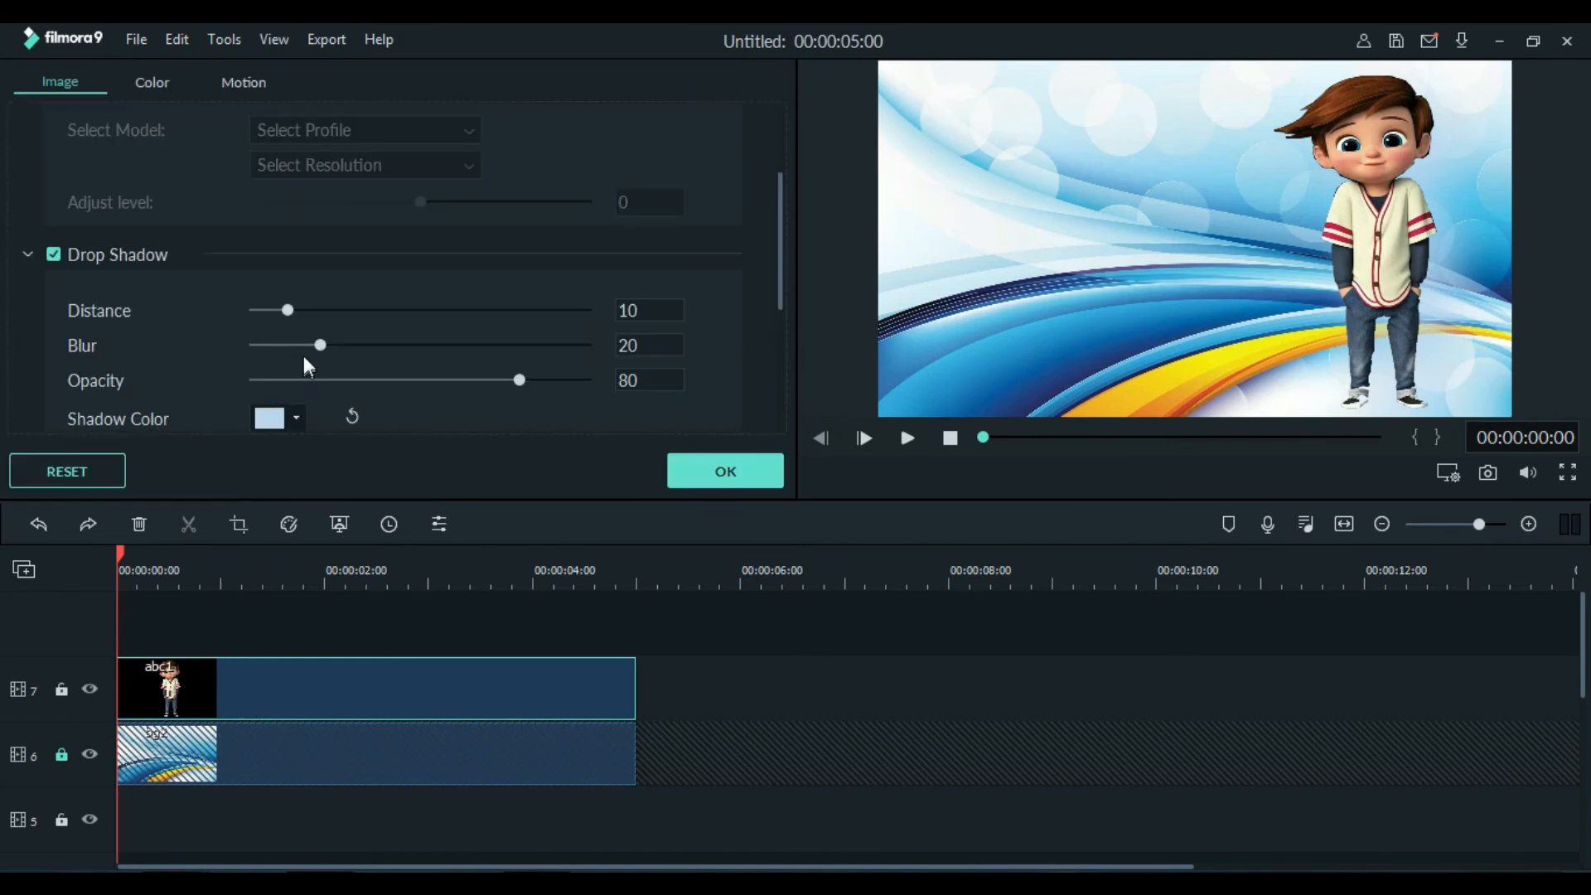
pyautogui.click(766, 459)
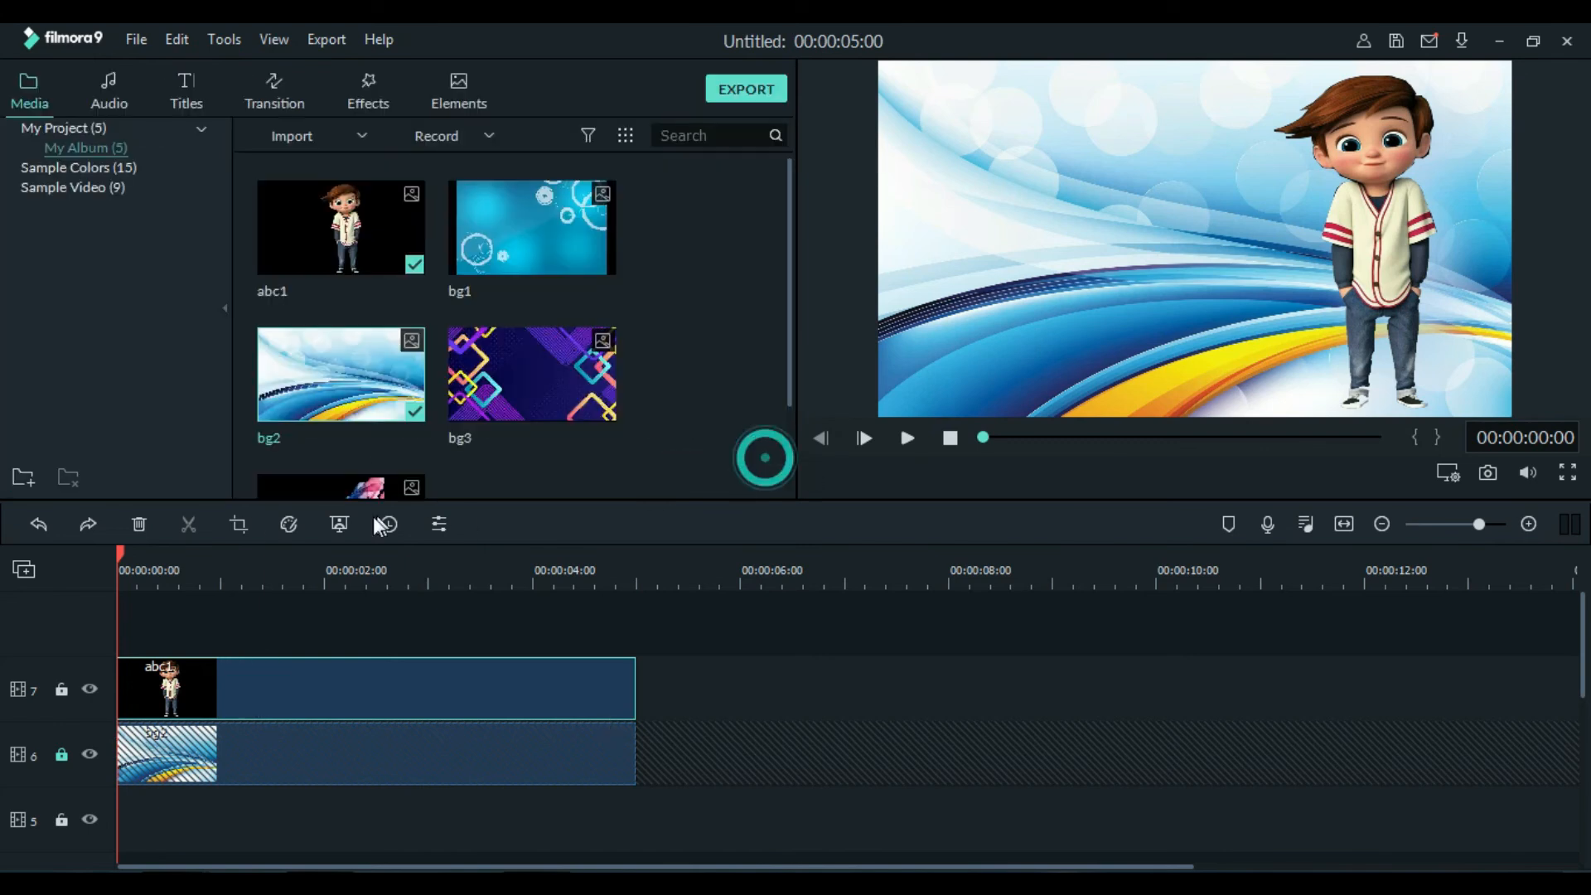
pyautogui.click(240, 524)
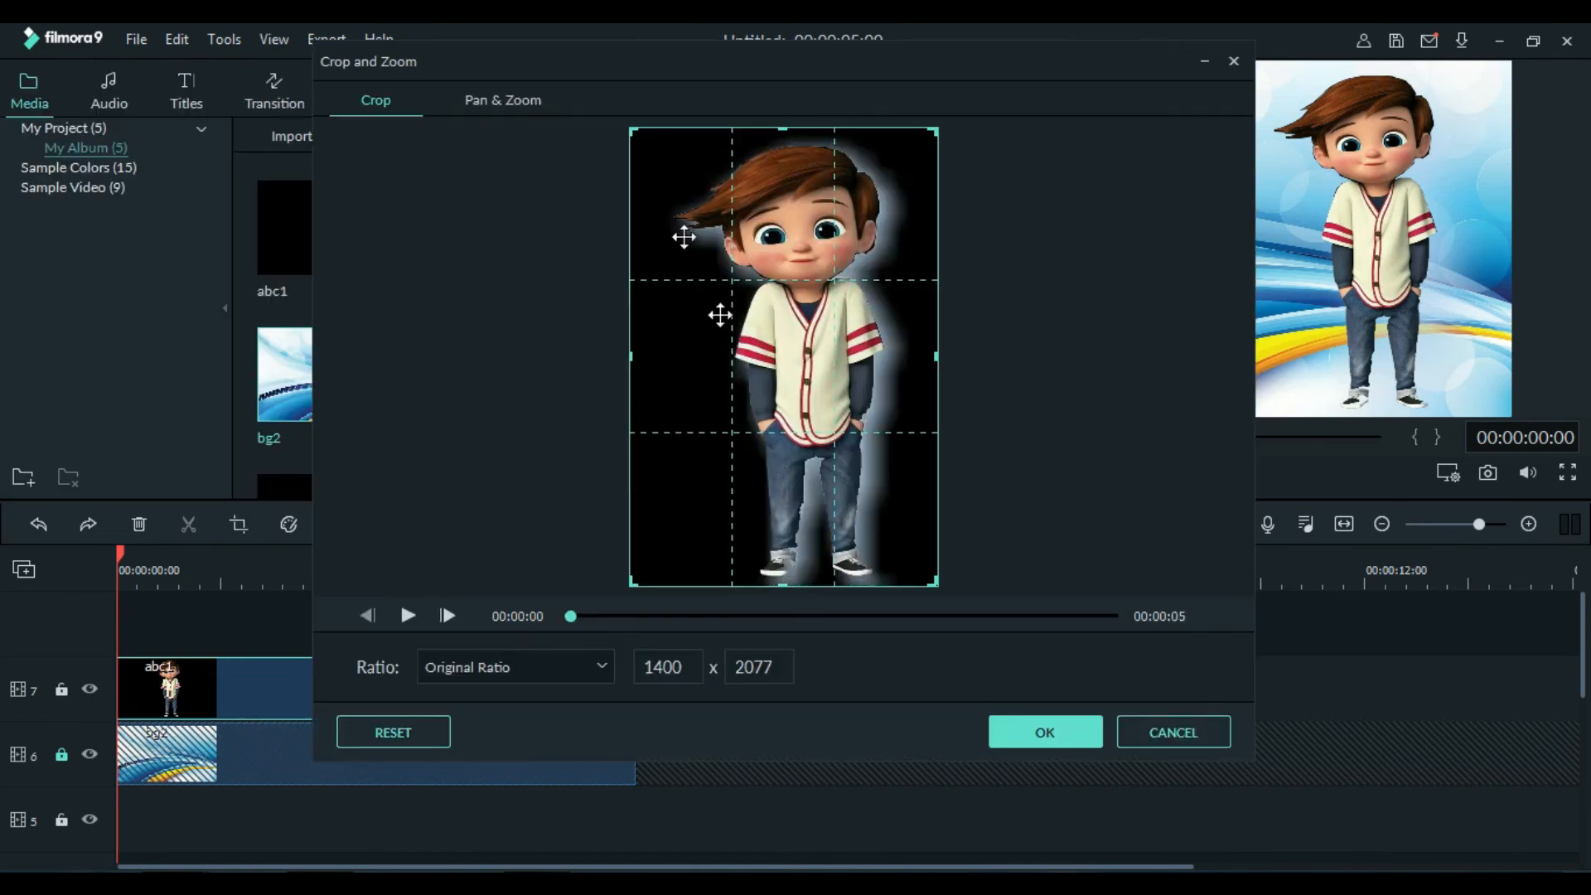
pyautogui.moveTo(779, 580); pyautogui.dragTo(777, 382)
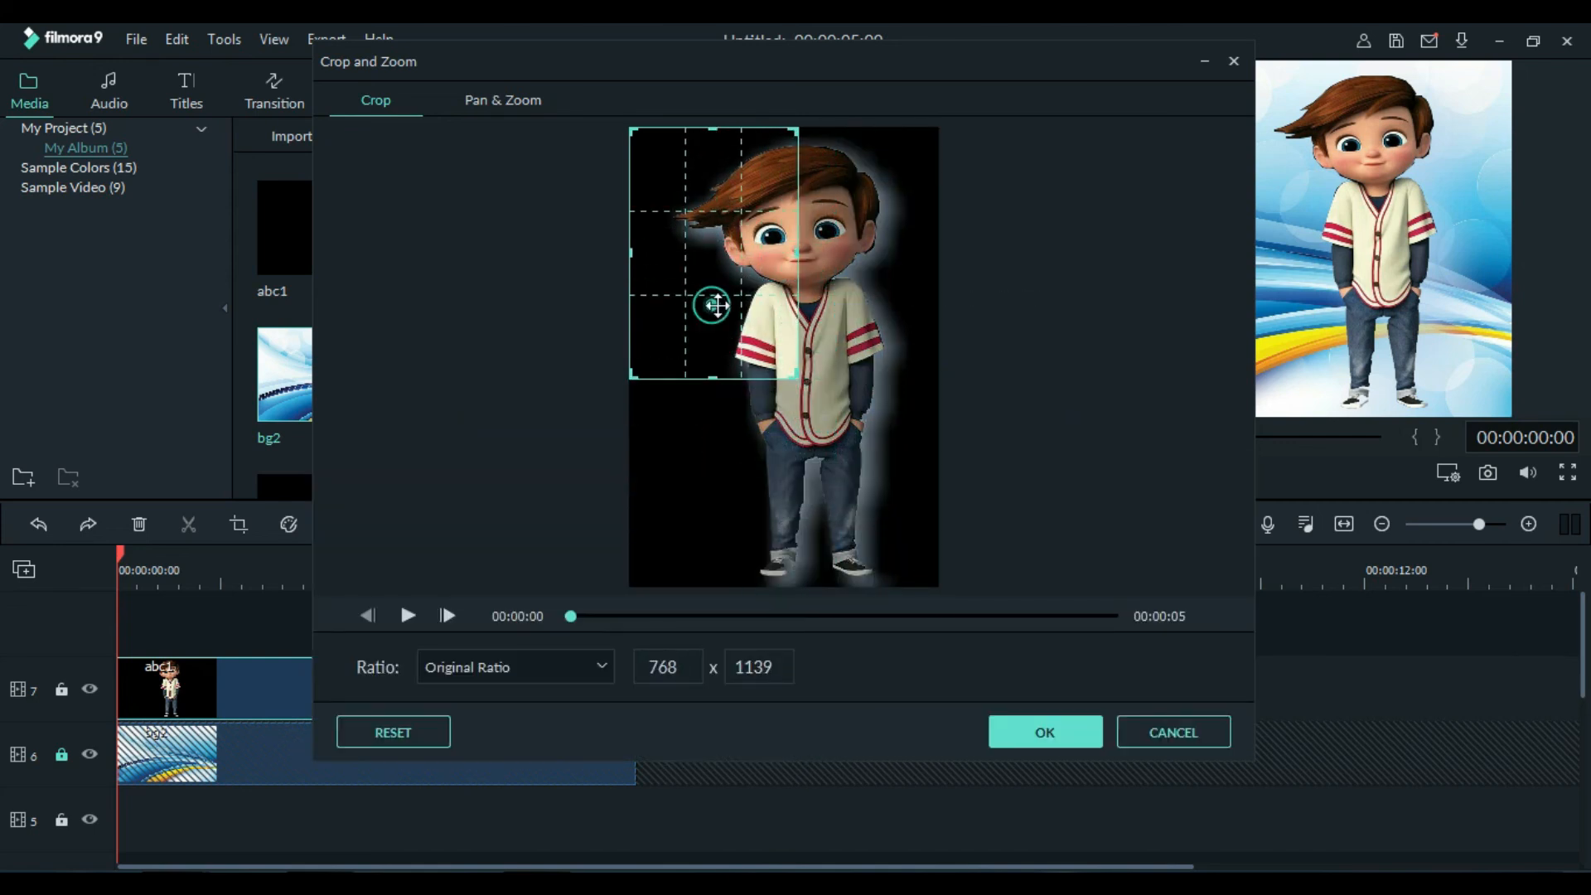
pyautogui.moveTo(714, 309); pyautogui.dragTo(792, 308)
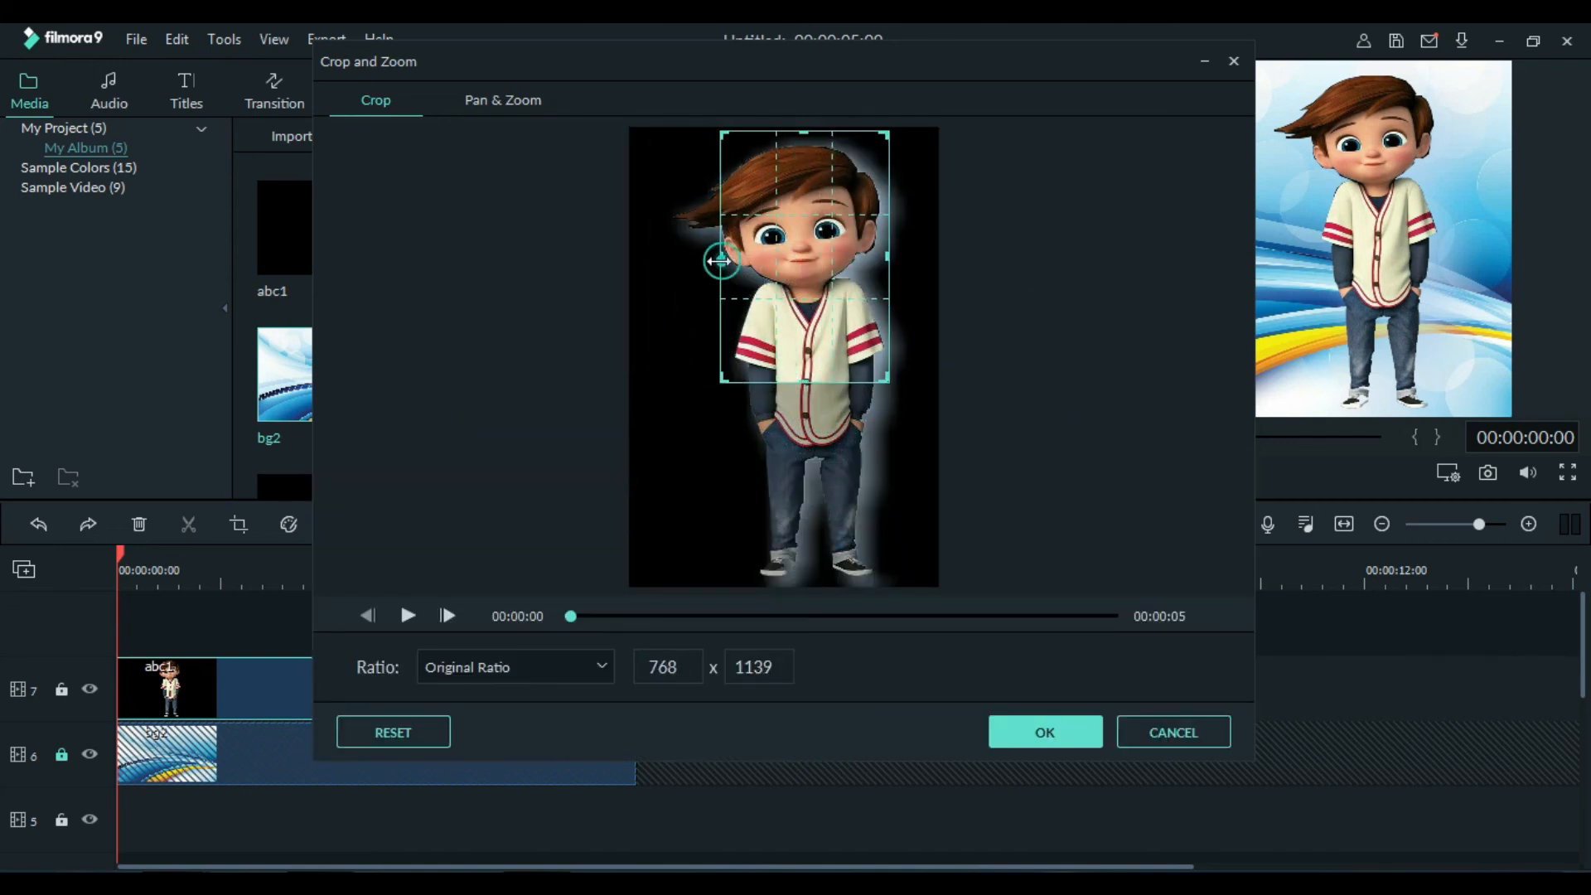
pyautogui.moveTo(721, 261); pyautogui.dragTo(682, 261)
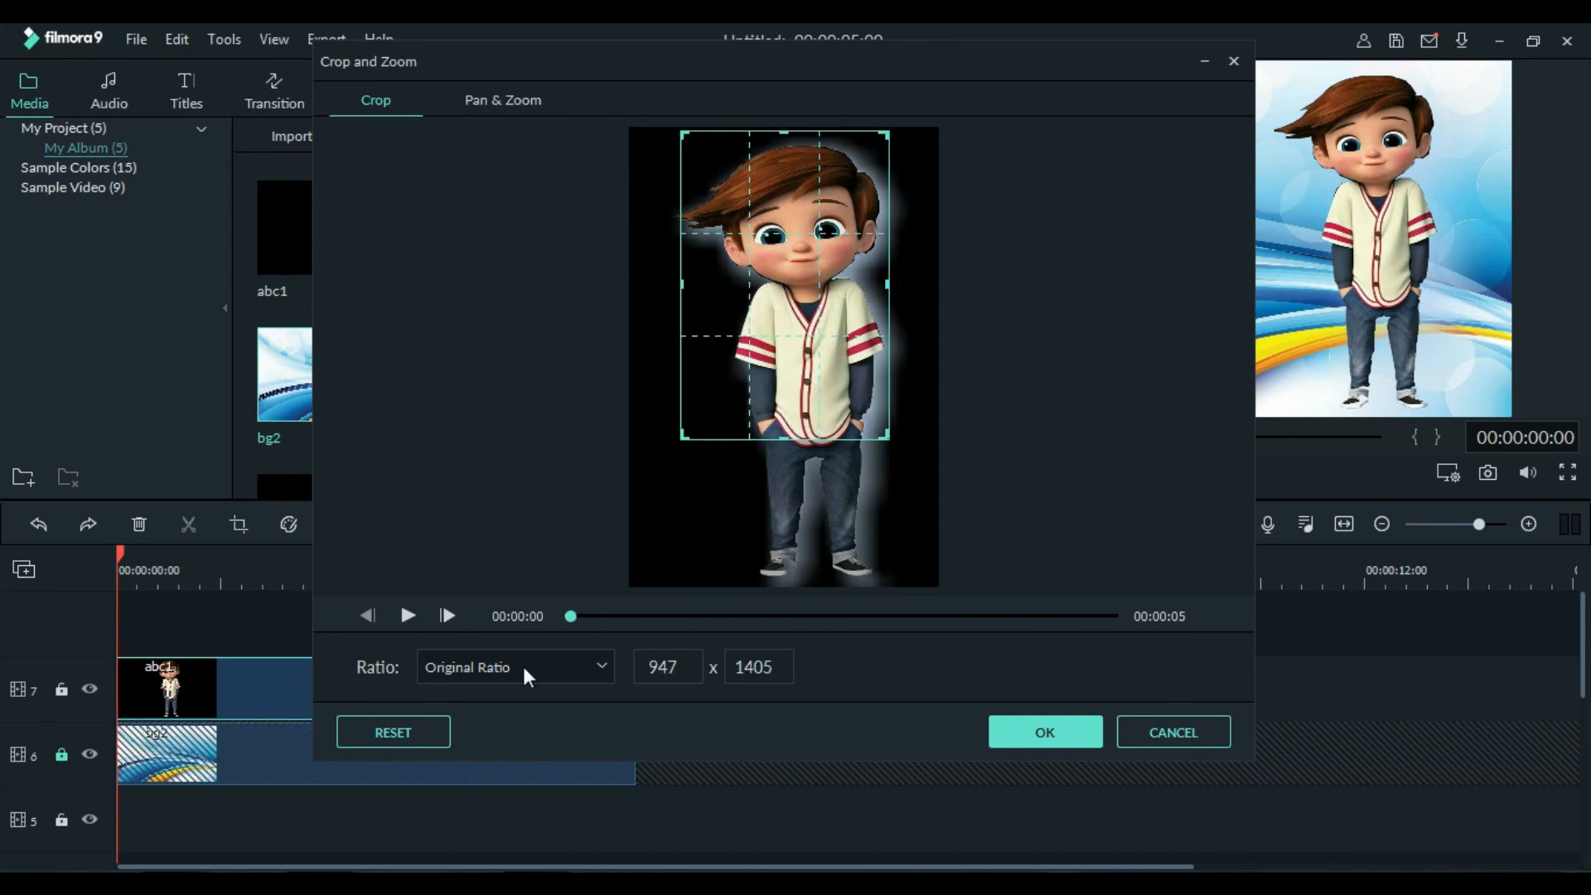
pyautogui.click(1072, 739)
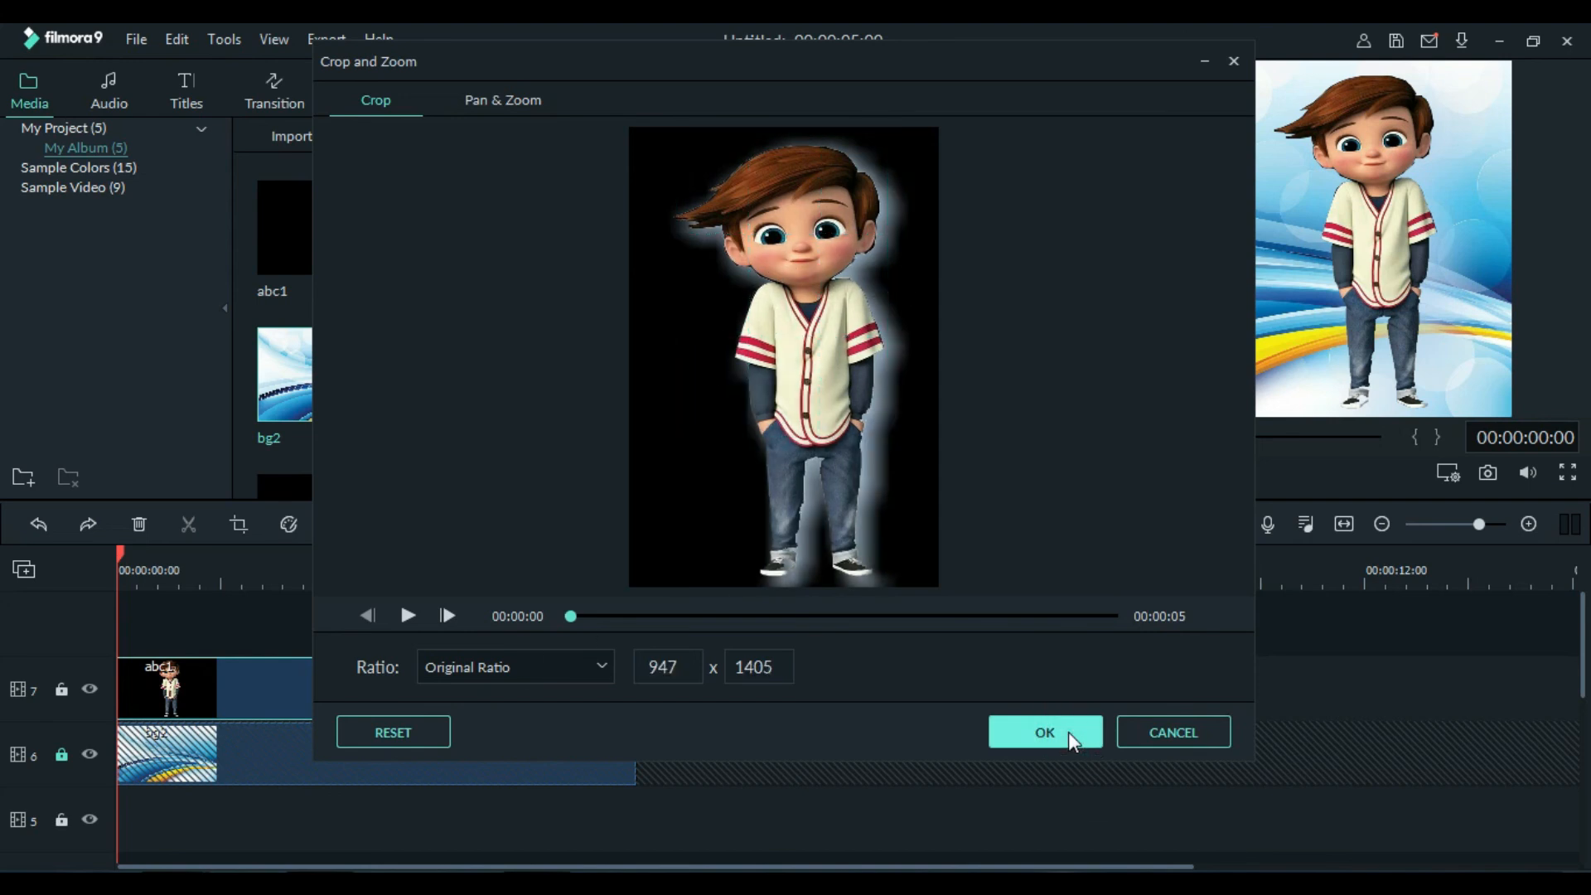
# Play back the cropped abc1 clip full screen and return to the editor
pyautogui.click(1570, 472)
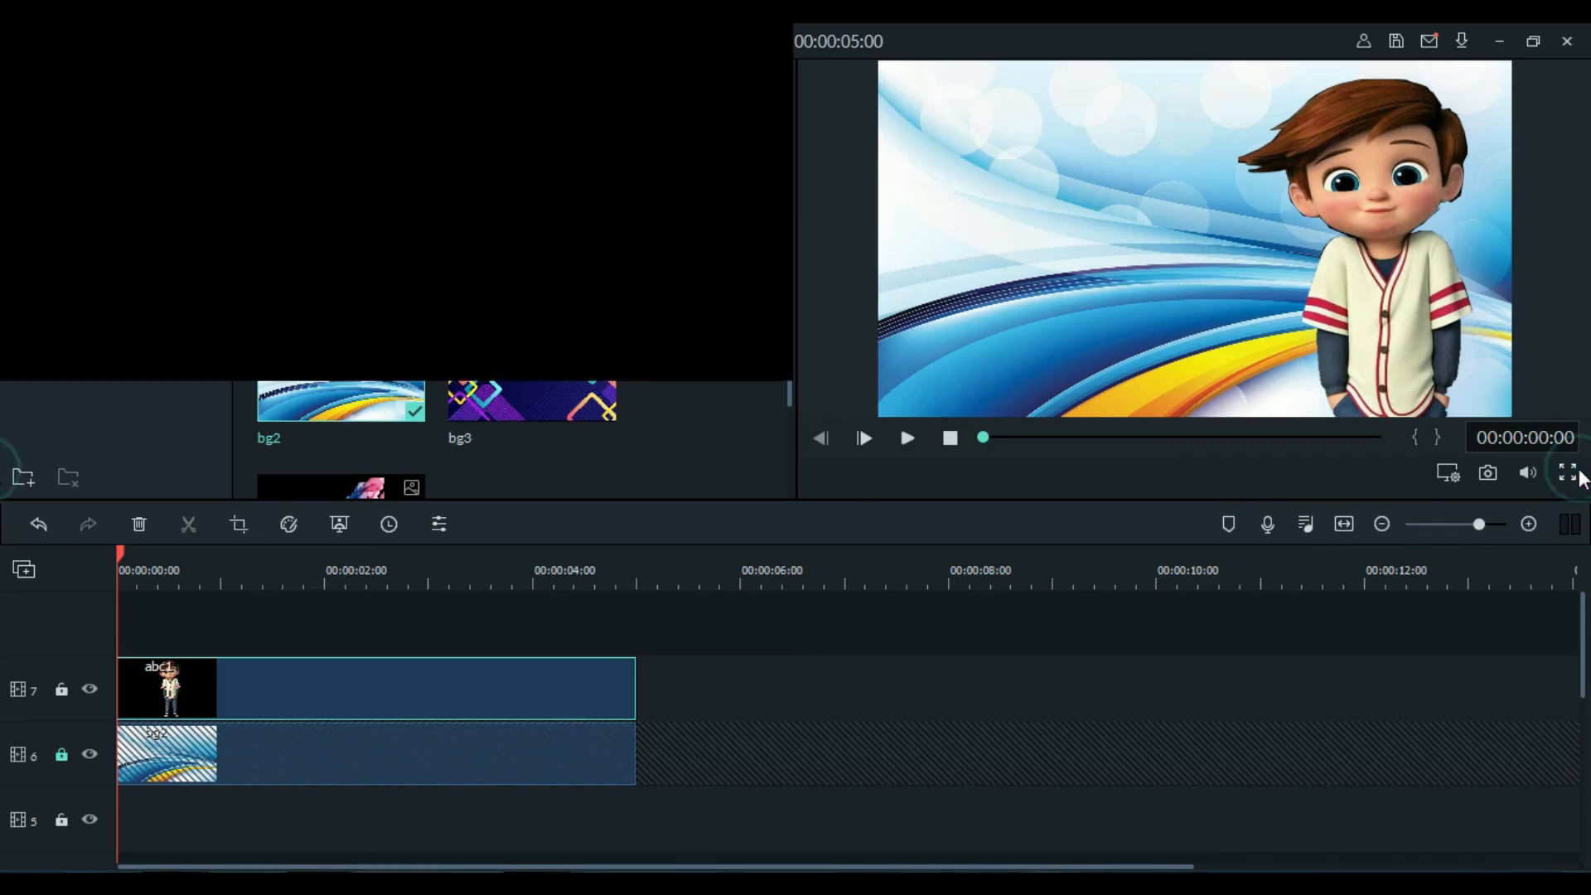
pyautogui.click(115, 862)
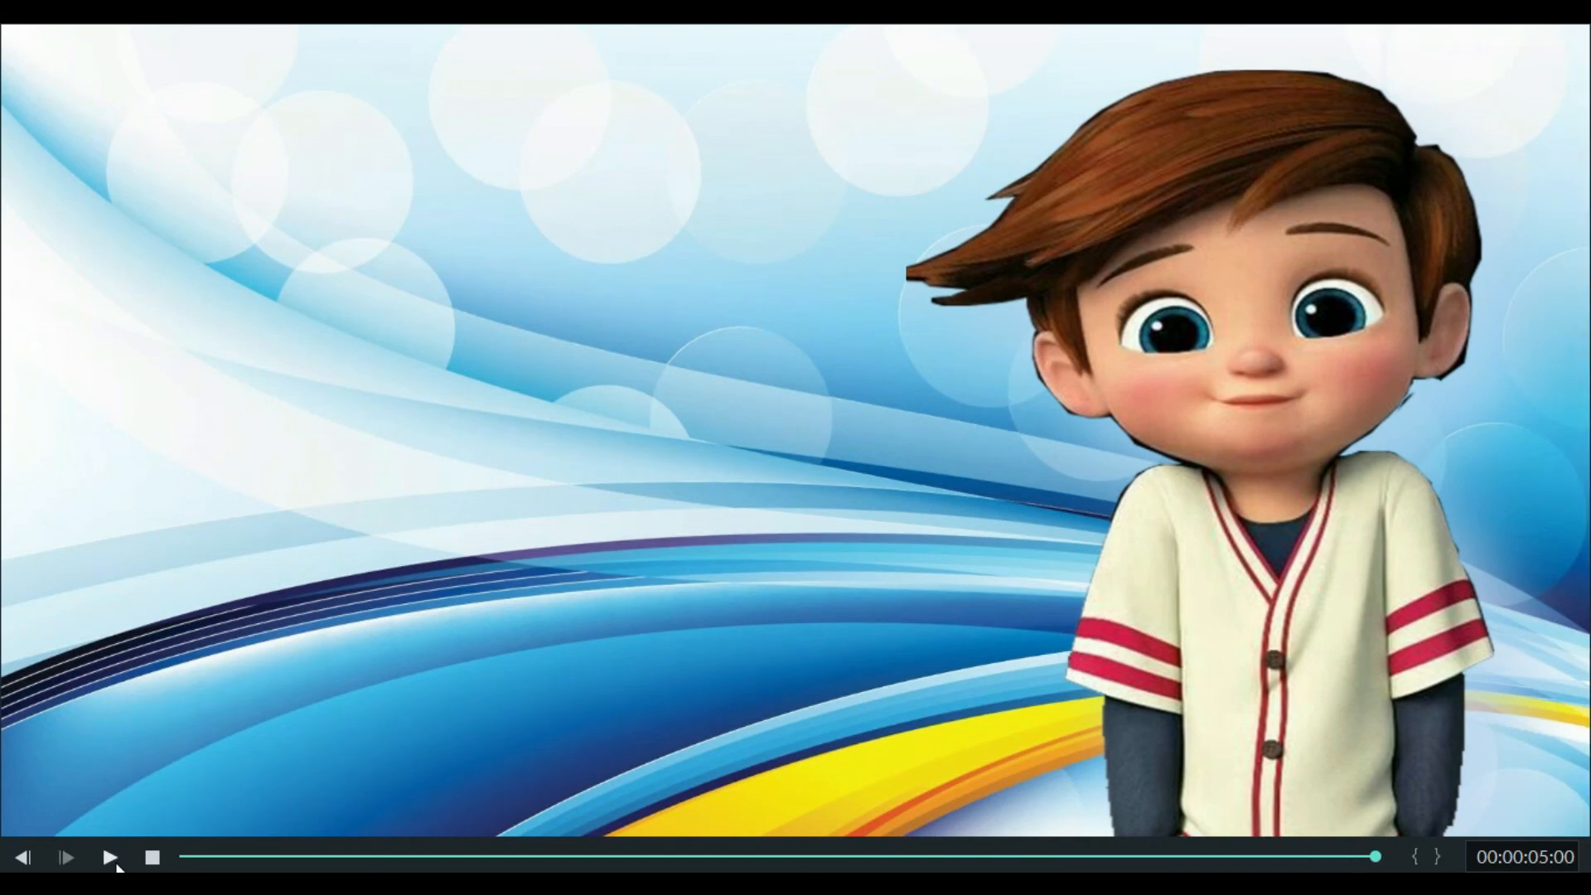
pyautogui.press('Escape')
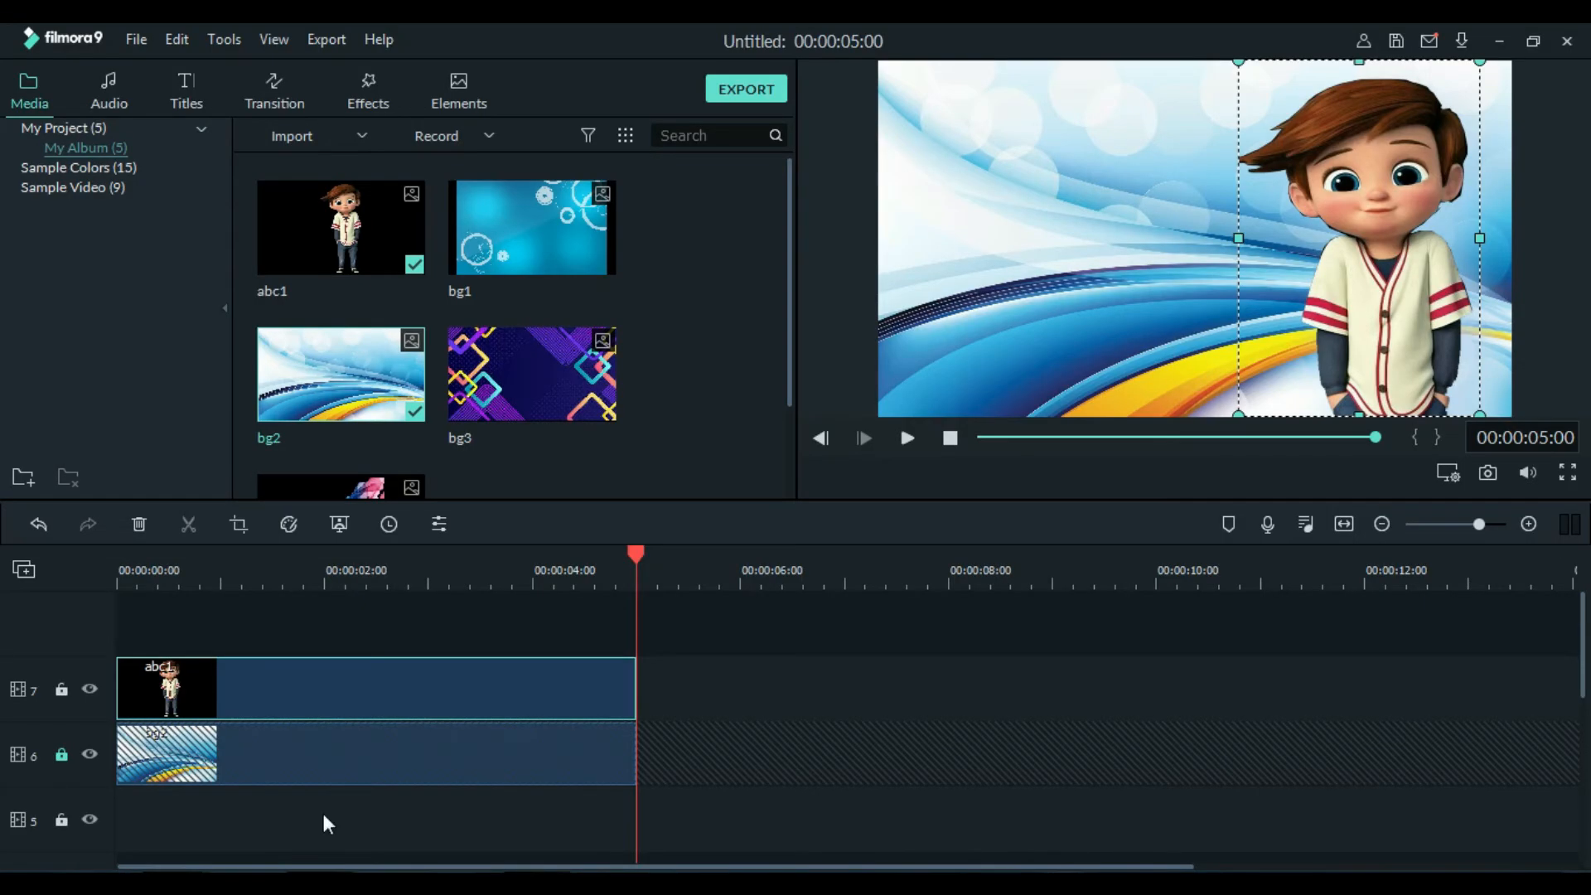
# Enlarge the abc1 clip's crop frame to about 1395 x 2070, and reset the crop to the full image
pyautogui.doubleClick(296, 667)
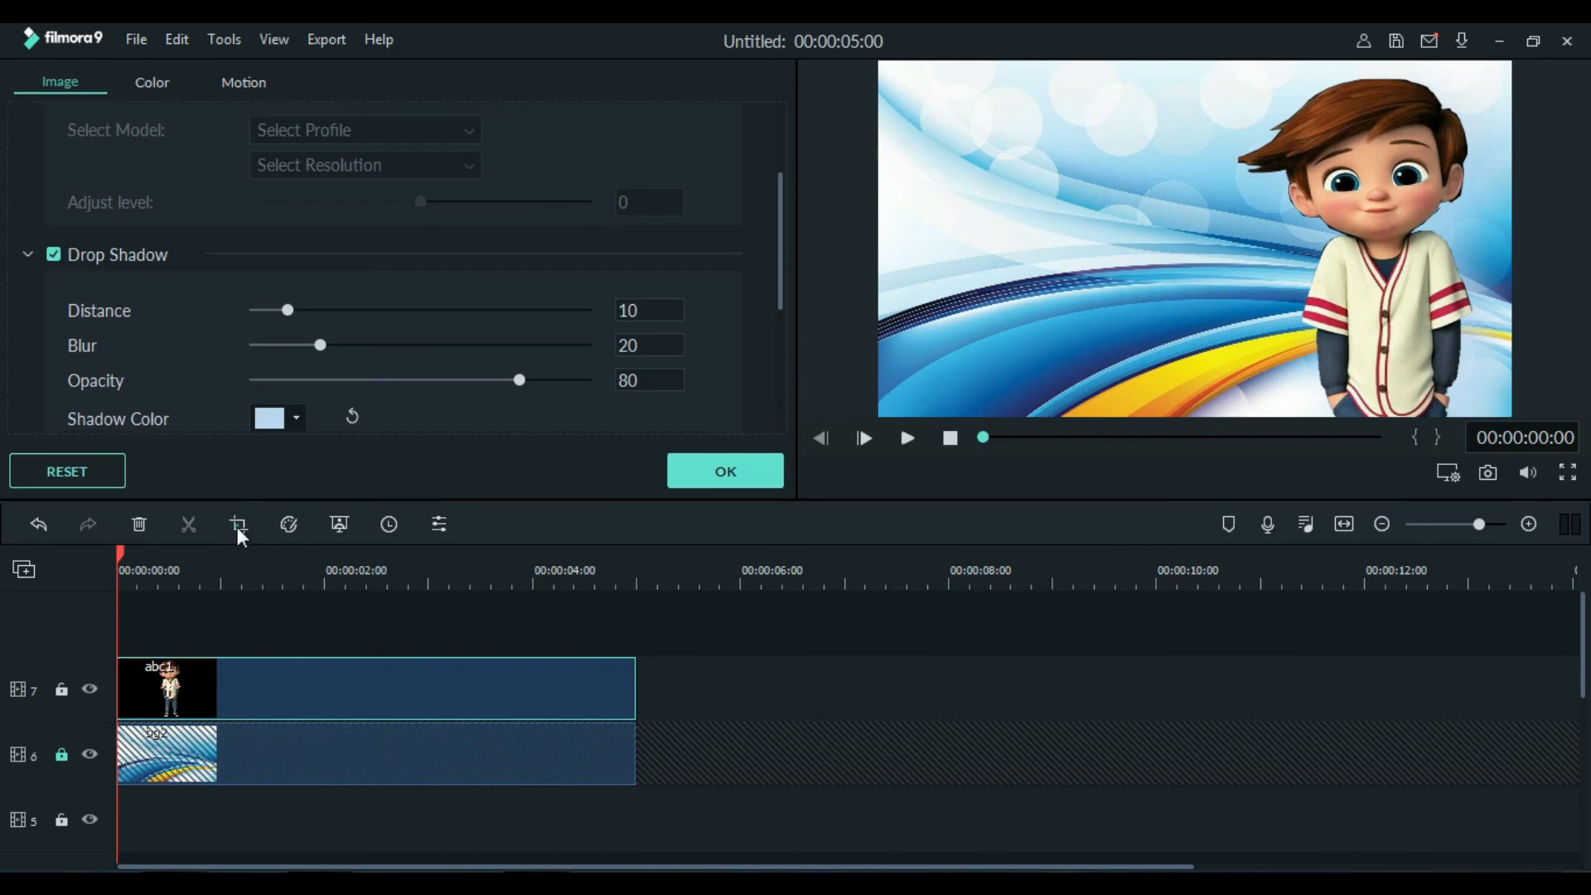
pyautogui.hotkey('alt', 'c')
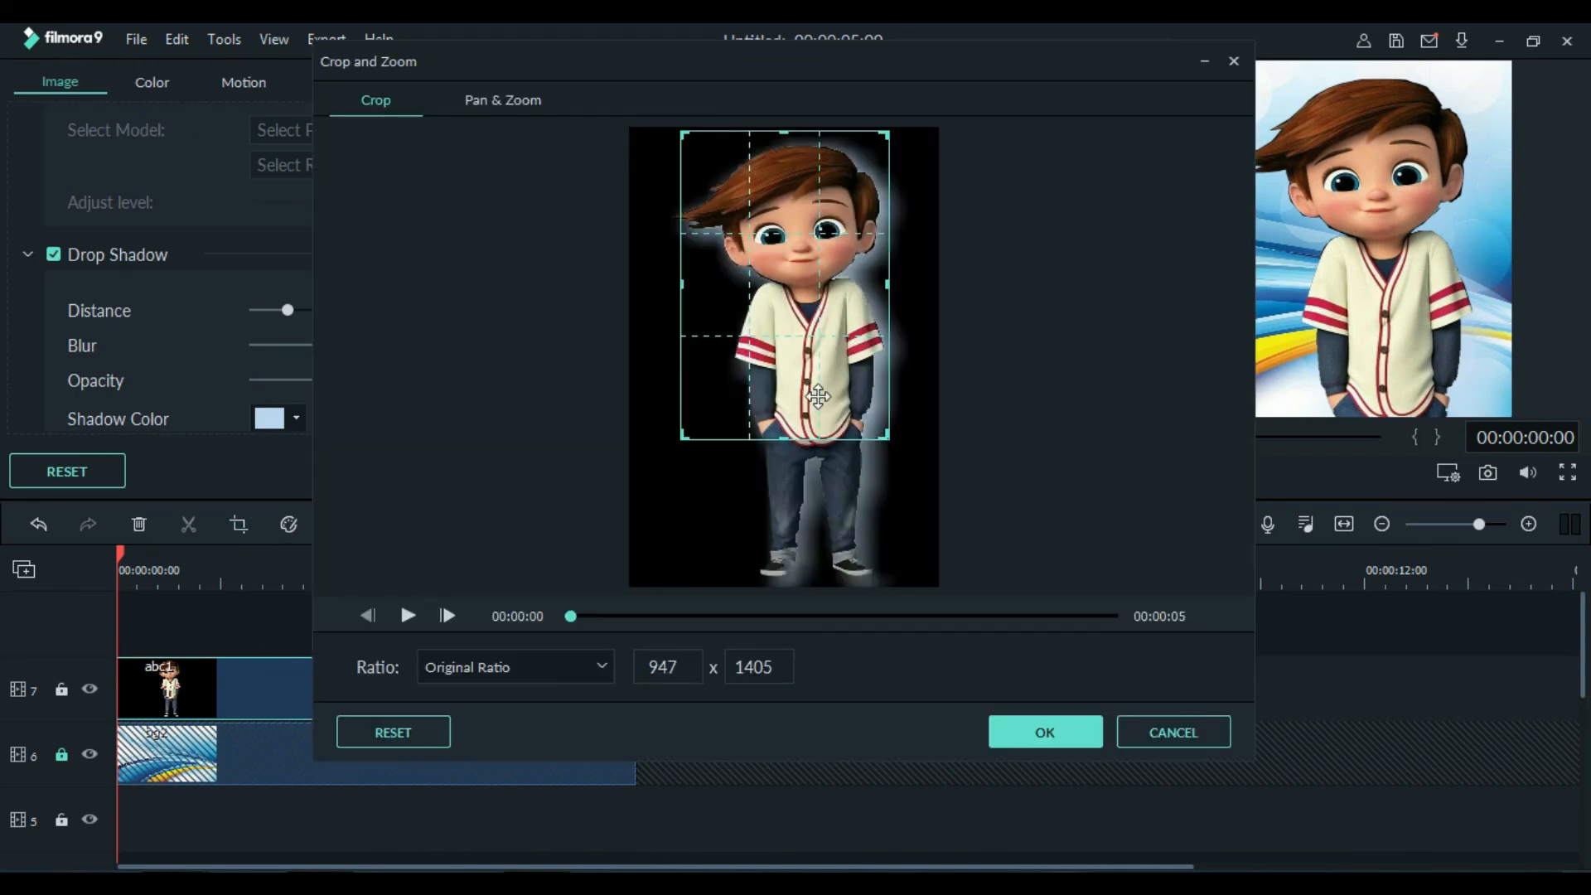
pyautogui.moveTo(886, 438); pyautogui.dragTo(985, 643)
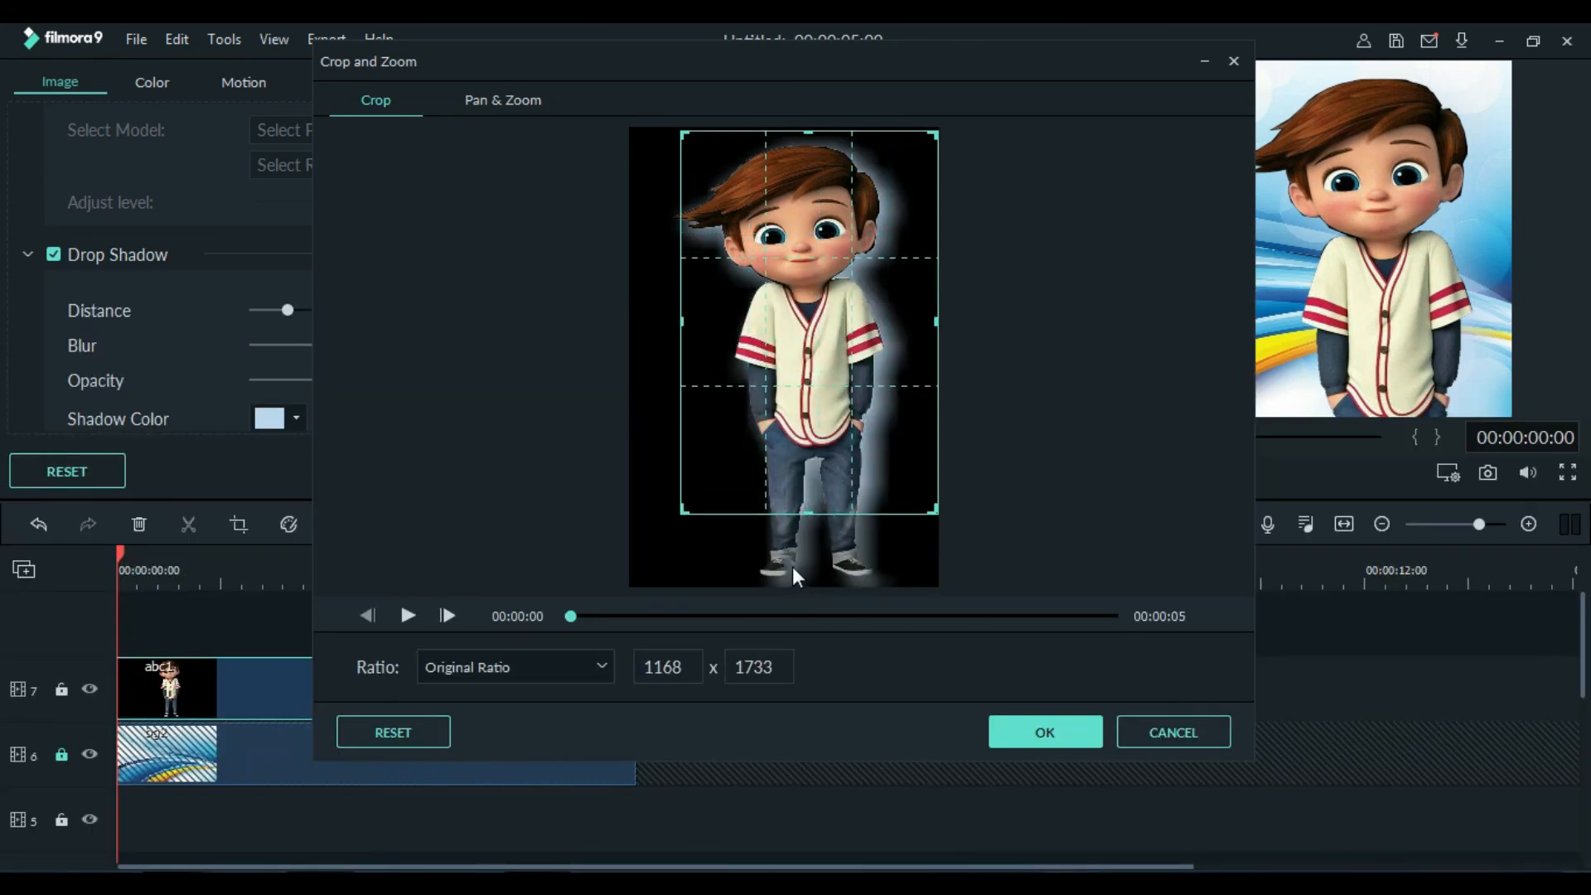
pyautogui.moveTo(681, 513); pyautogui.dragTo(605, 586)
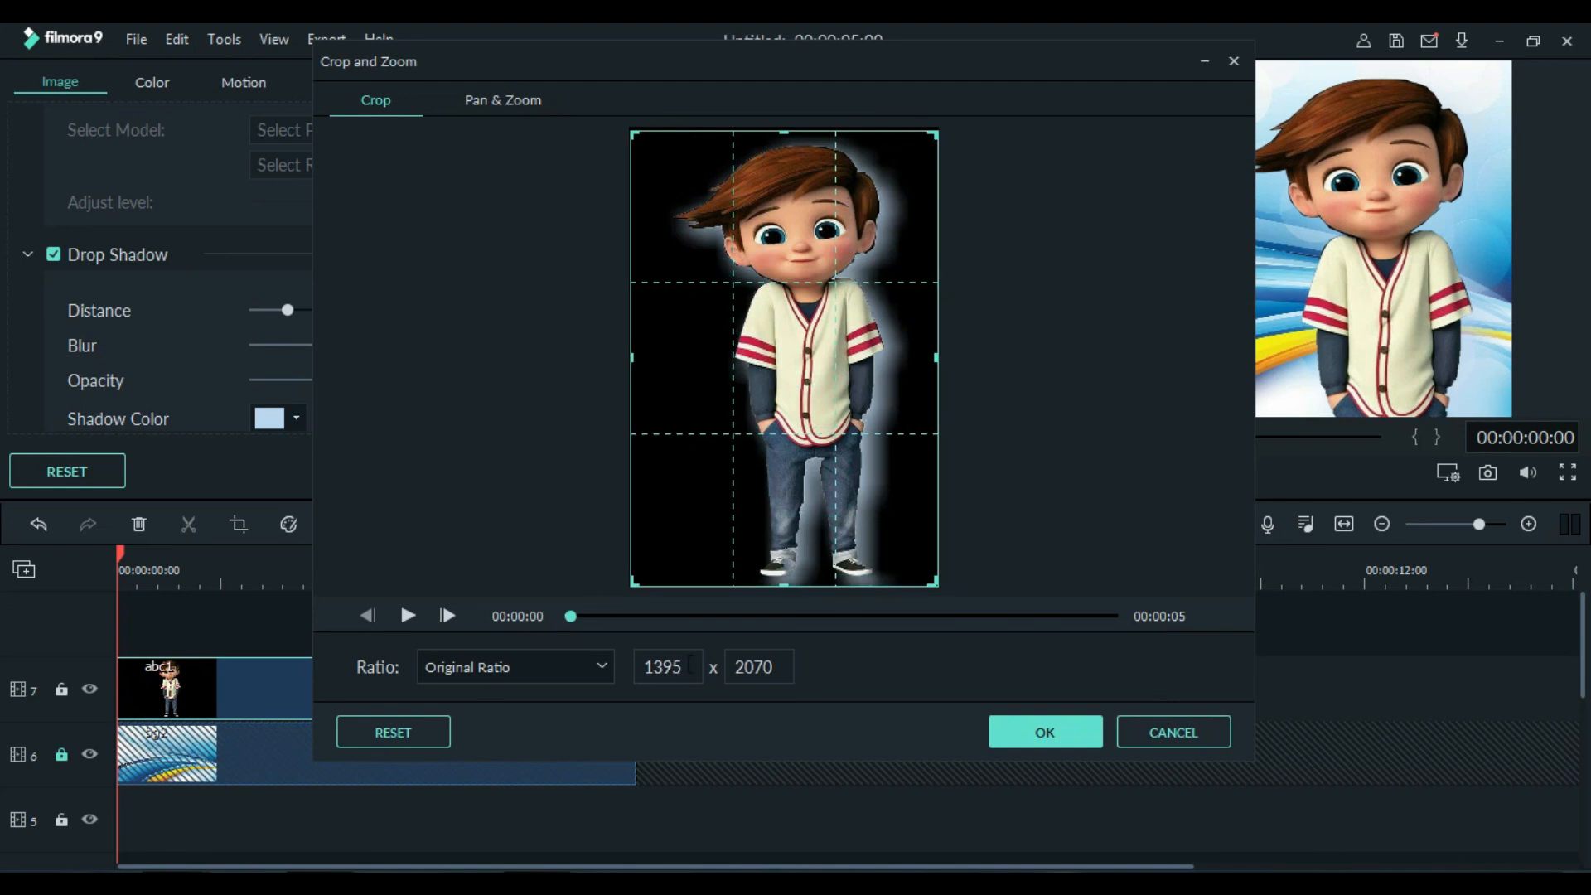
pyautogui.click(412, 728)
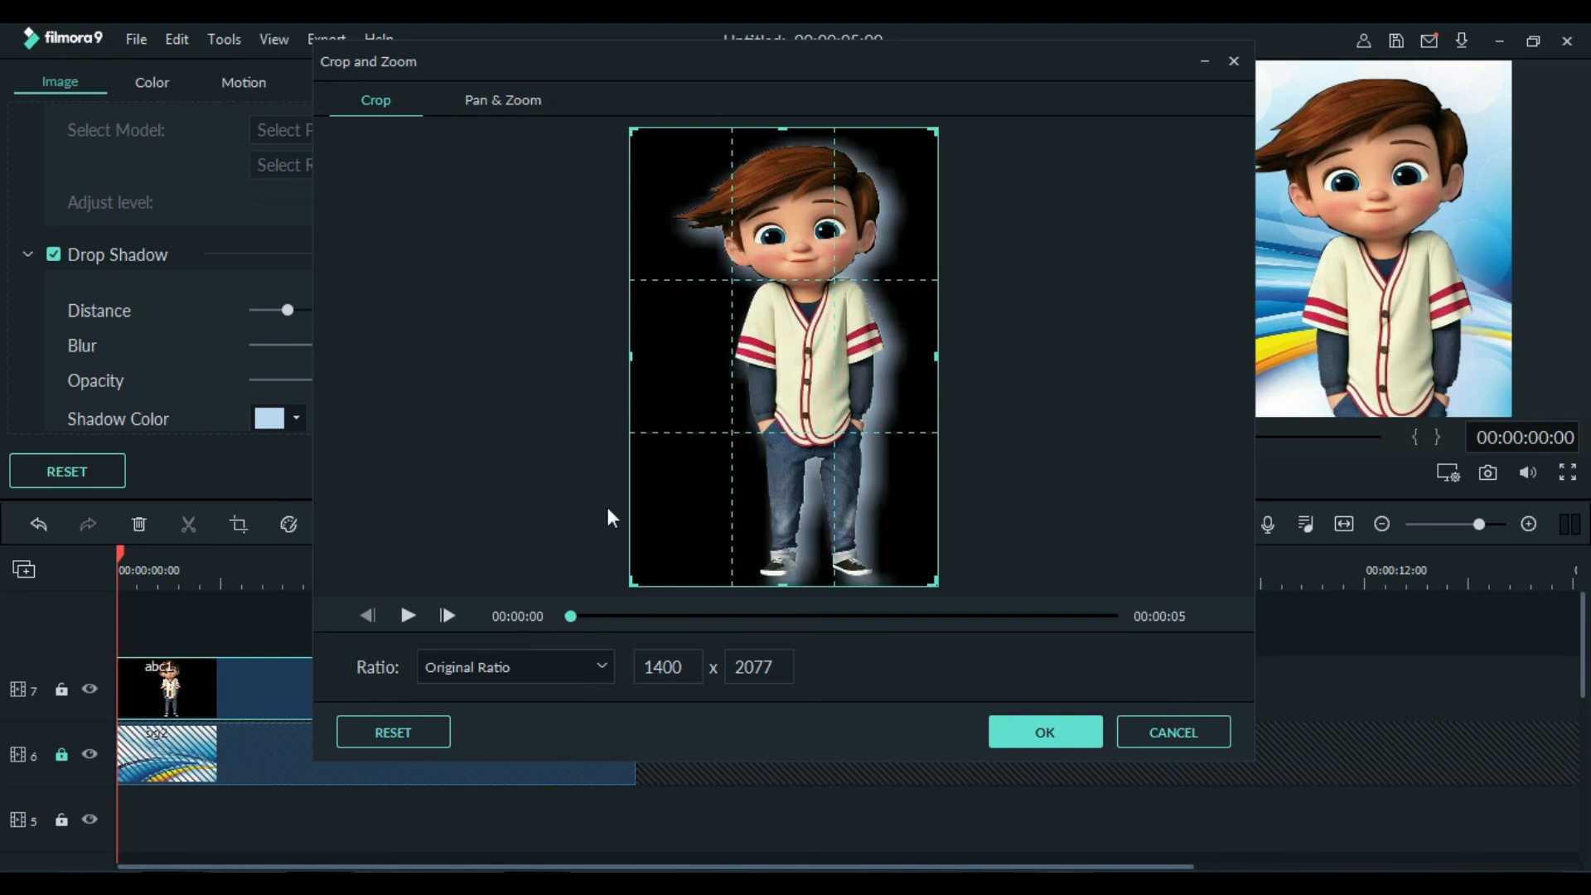
# Apply a Pan & Zoom to the abc1 clip with the start frame reduced to about 1184 x 1757
pyautogui.click(521, 96)
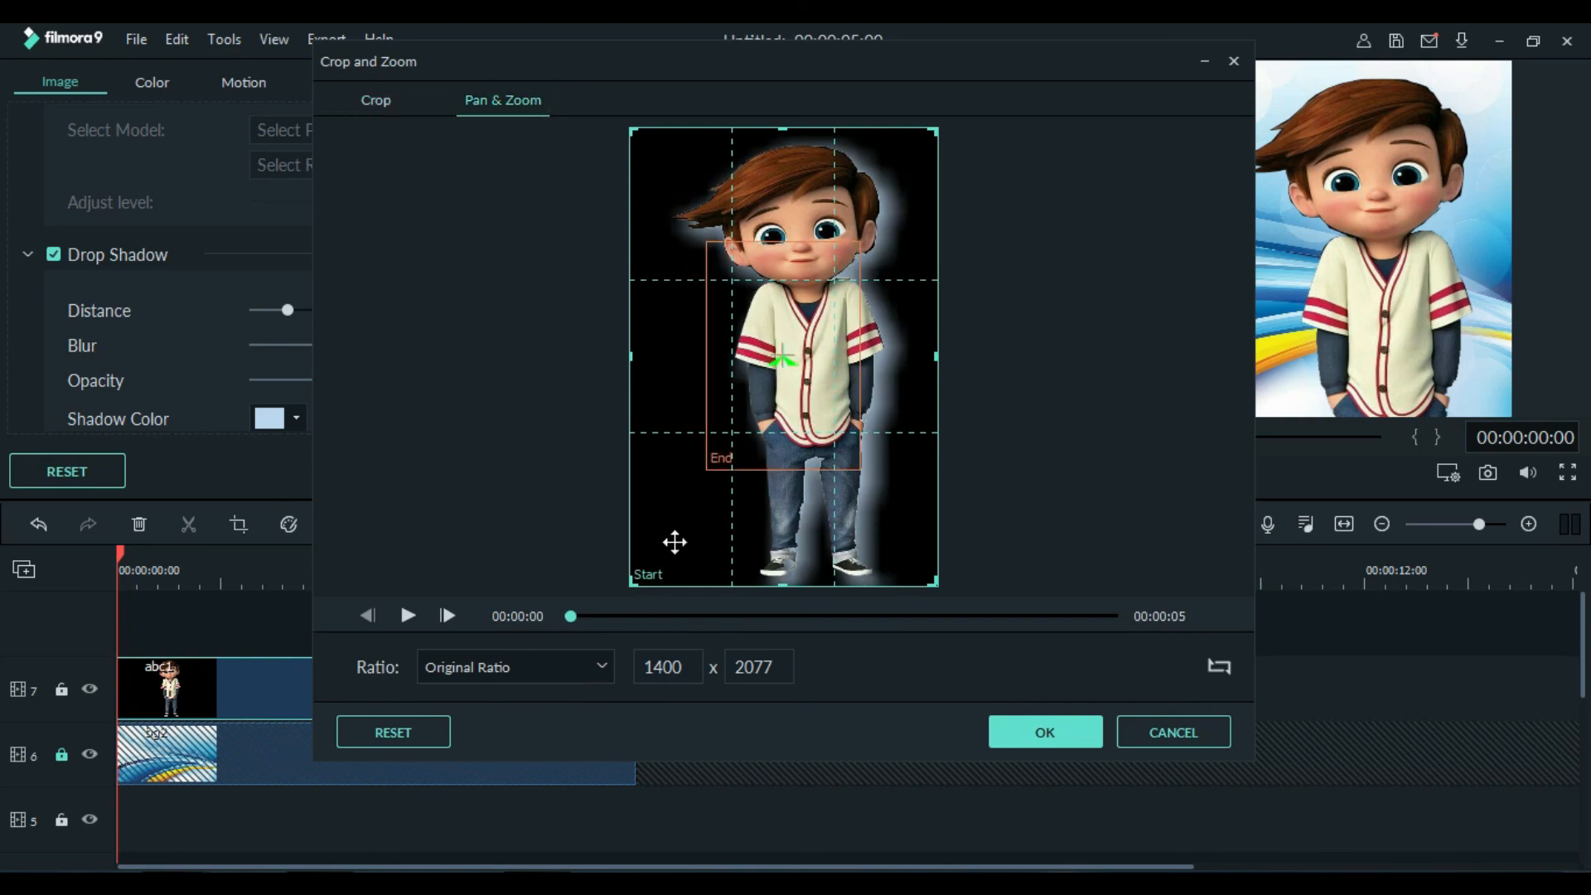
pyautogui.moveTo(639, 580); pyautogui.dragTo(676, 535)
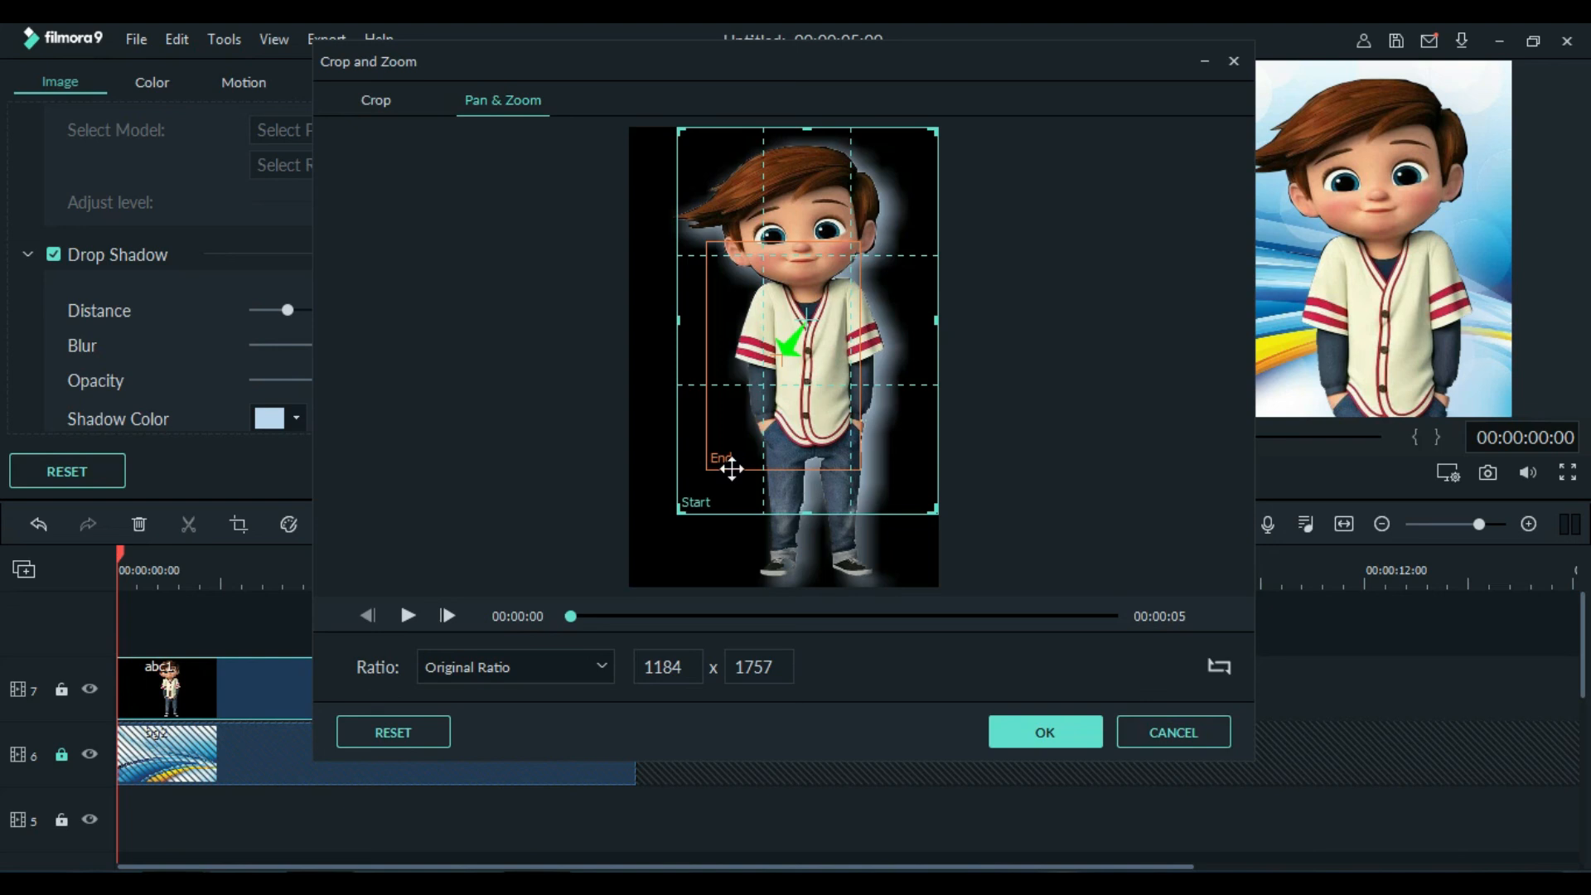
pyautogui.moveTo(790, 355); pyautogui.dragTo(792, 257)
pyautogui.click(1032, 736)
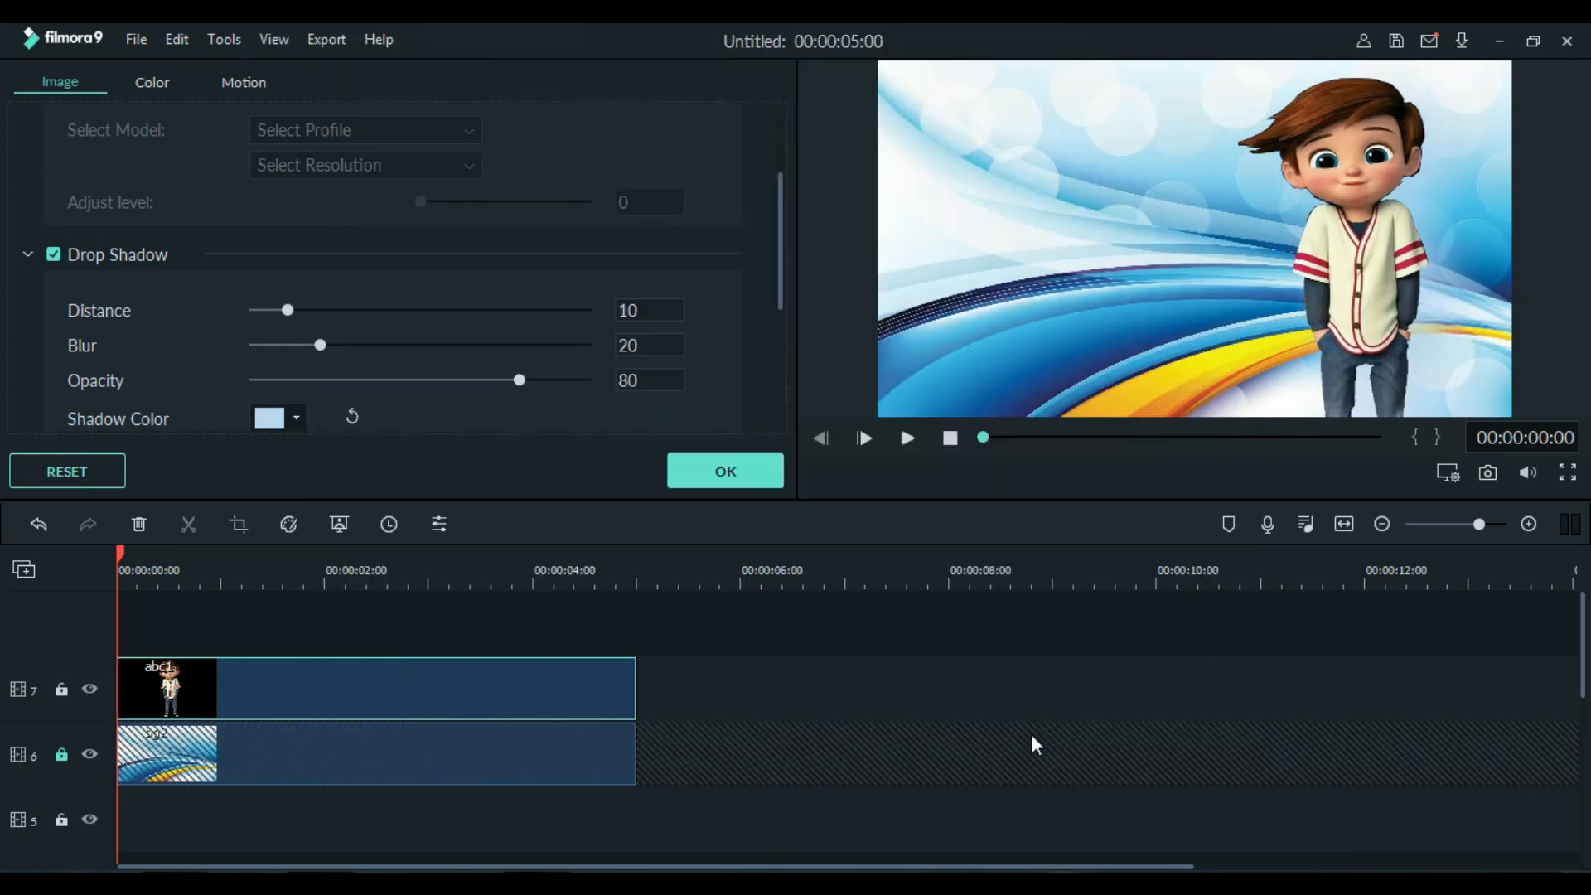
# Play back the Pan & Zoom animation full screen, and close the clip settings
pyautogui.click(1567, 474)
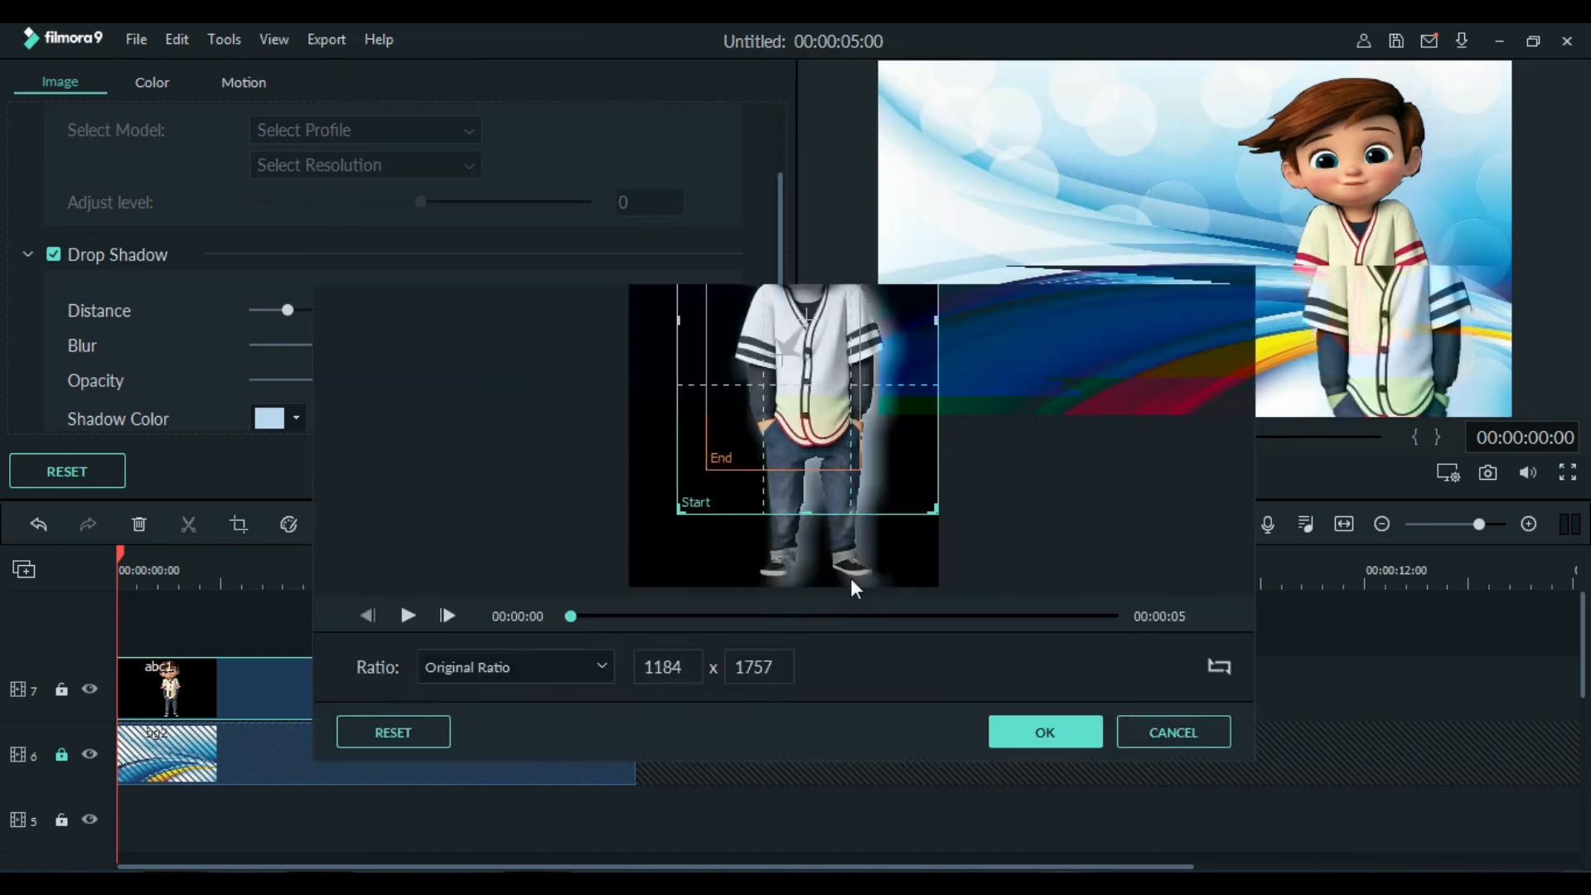
pyautogui.click(111, 857)
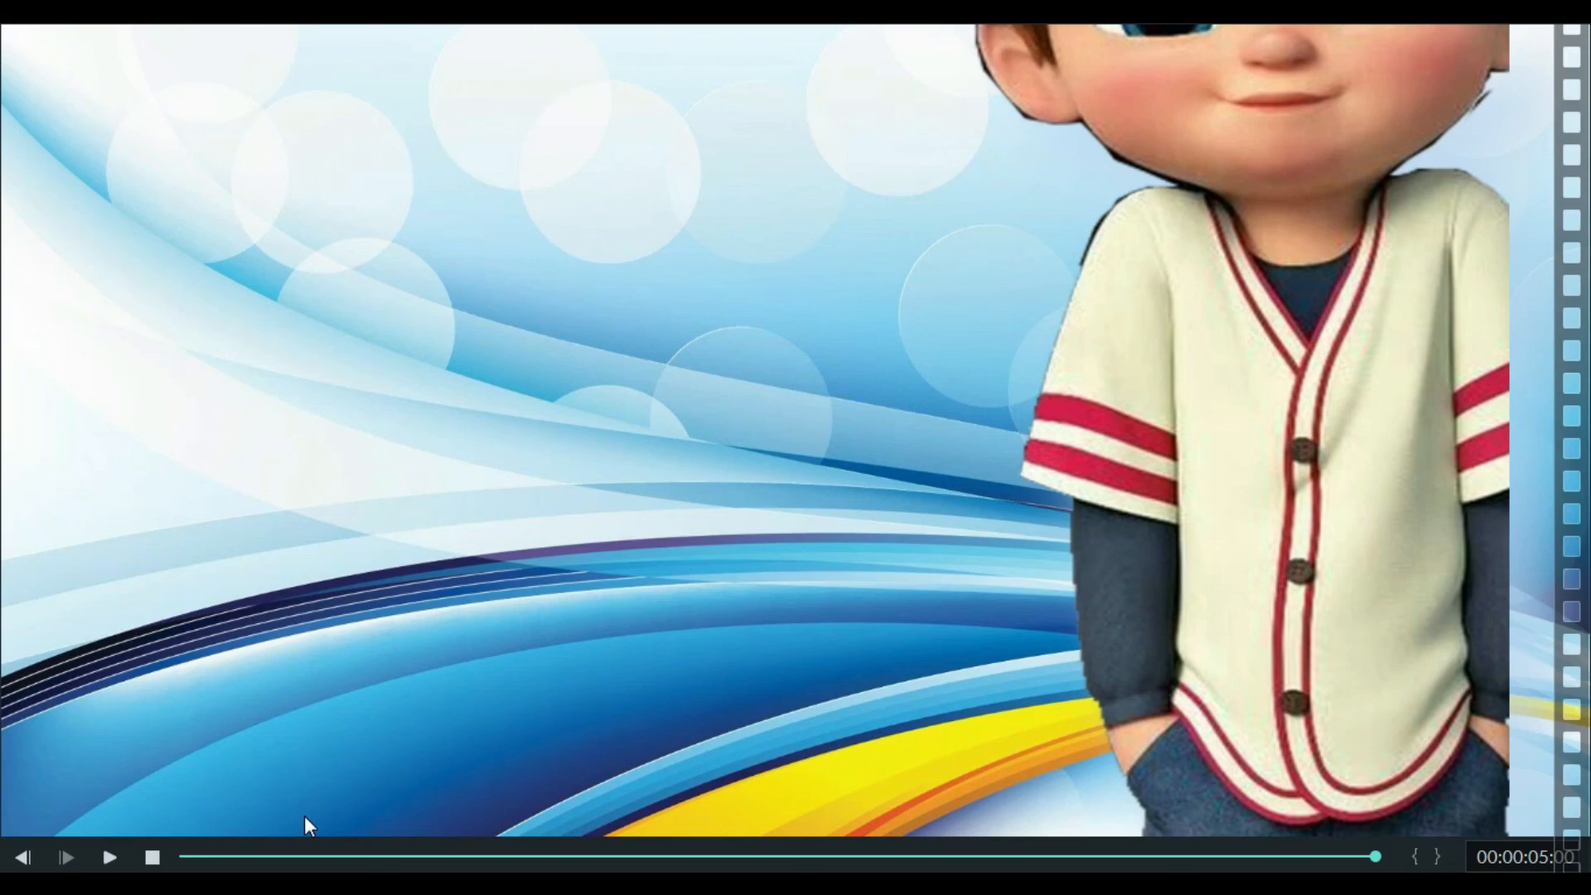
pyautogui.press('Escape')
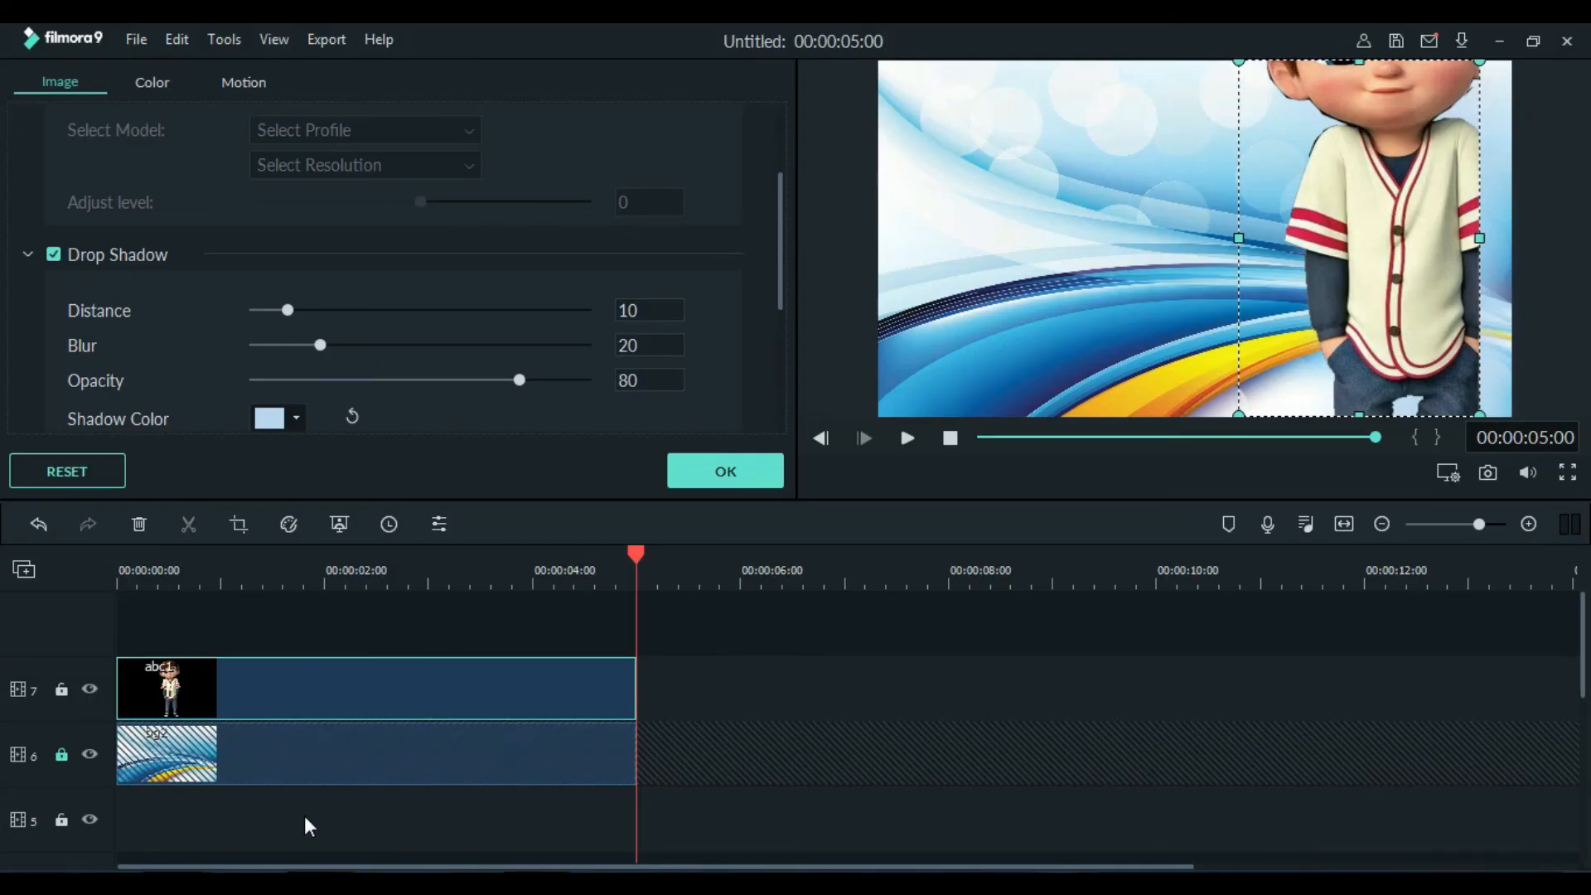
pyautogui.click(708, 470)
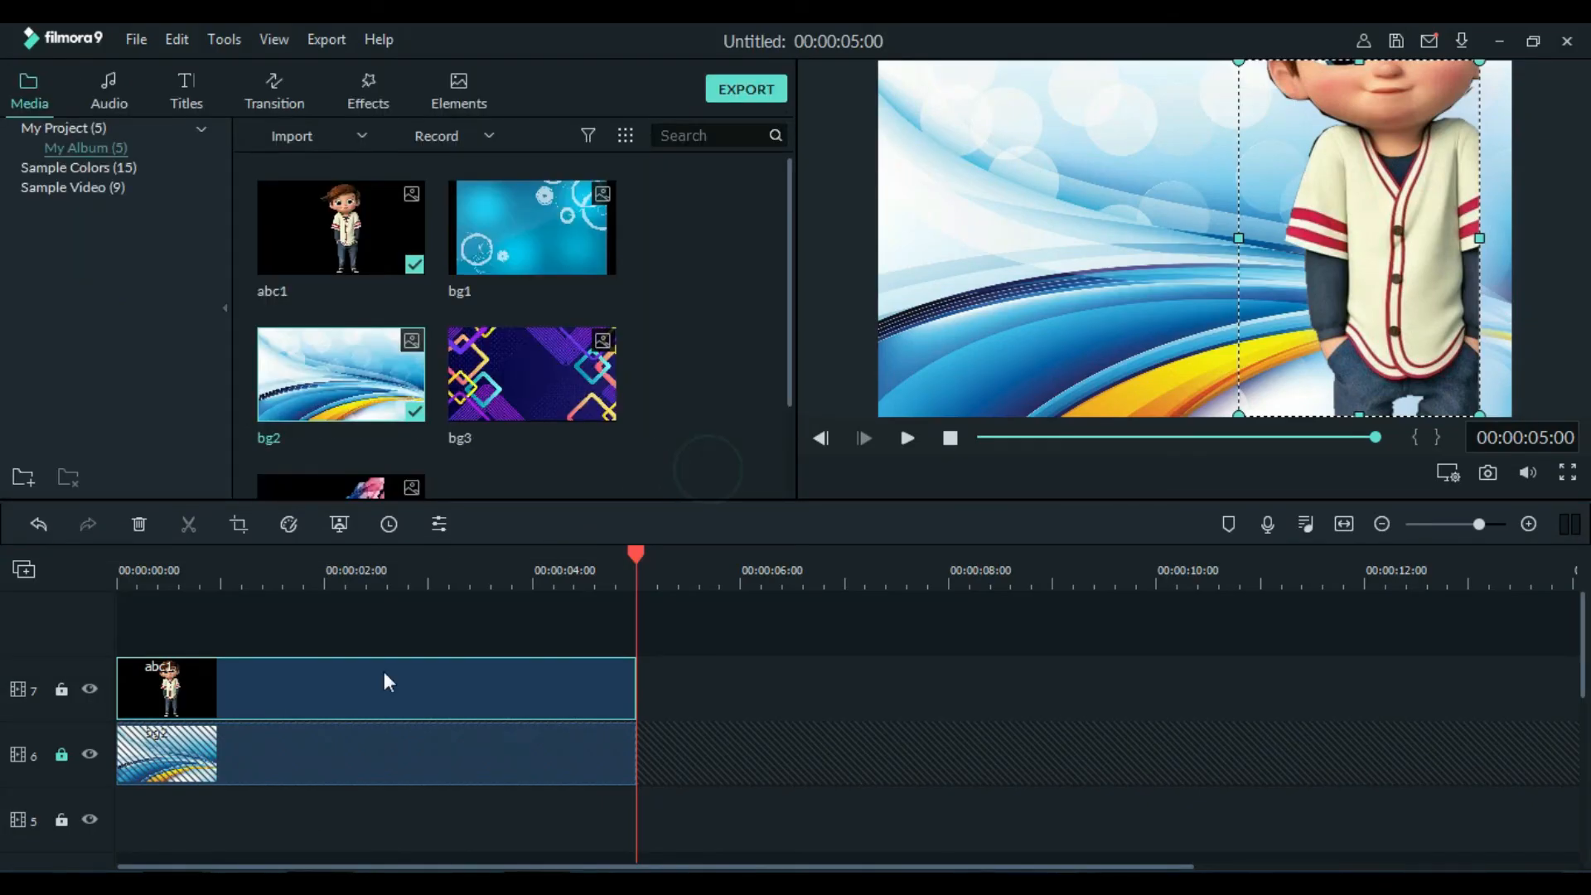
# Delete the abc1 clip from track 7 and place a fresh copy of abc1 at the start of that track
pyautogui.press('Delete')
pyautogui.moveTo(359, 241)
pyautogui.moveTo(360, 241); pyautogui.dragTo(206, 688)
# Apply a Pan & Zoom to the new abc1 clip with a start frame of about 800 x 1187 at the image's upper-left corner
pyautogui.doubleClick(207, 688)
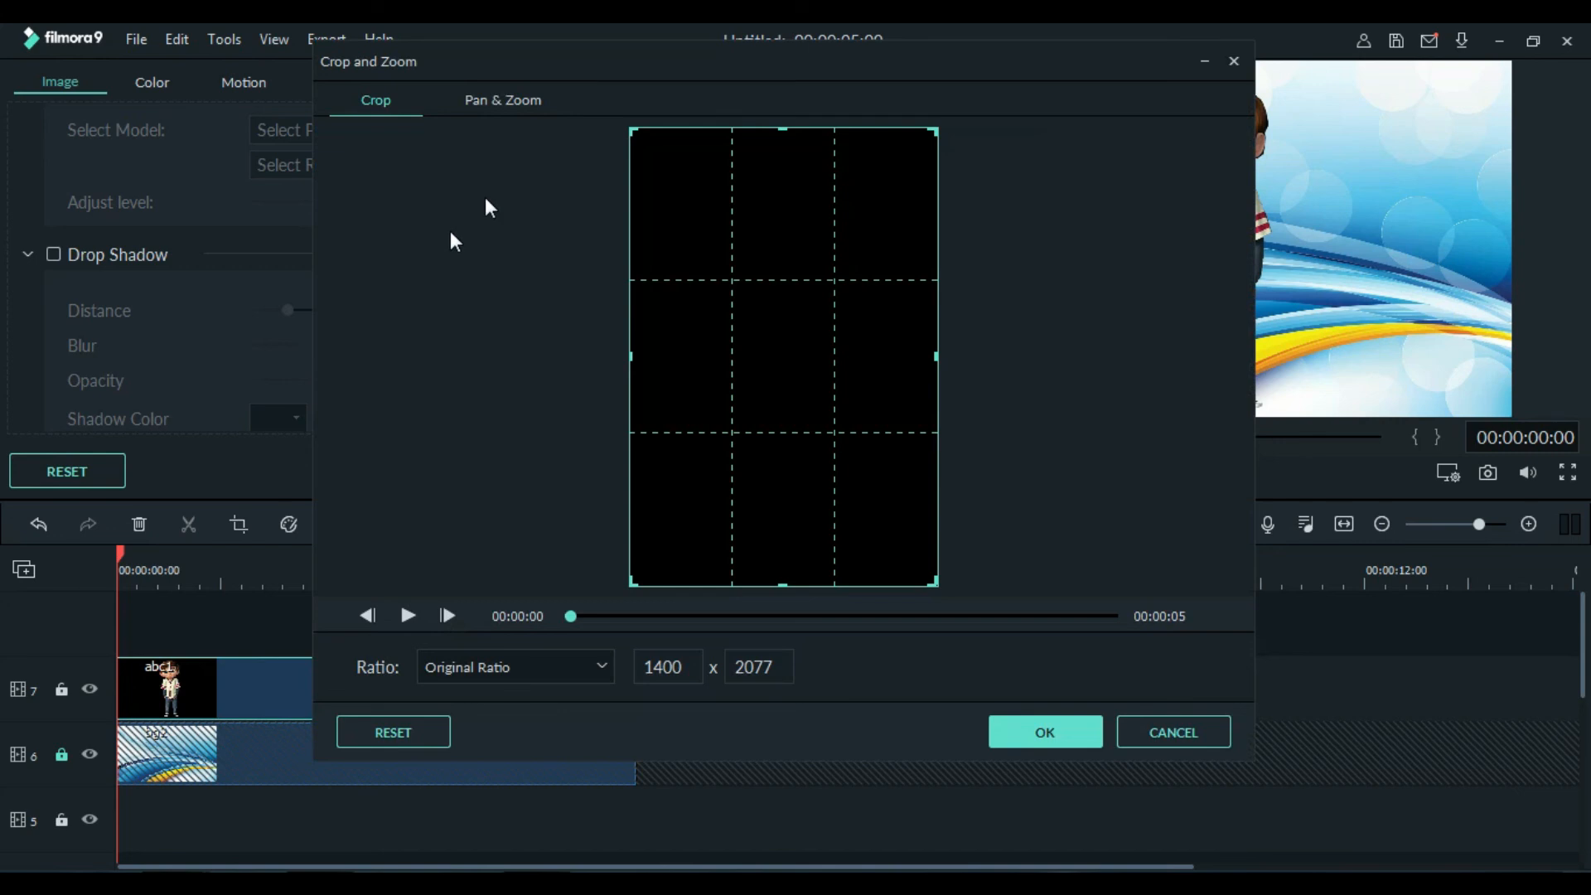
pyautogui.click(497, 98)
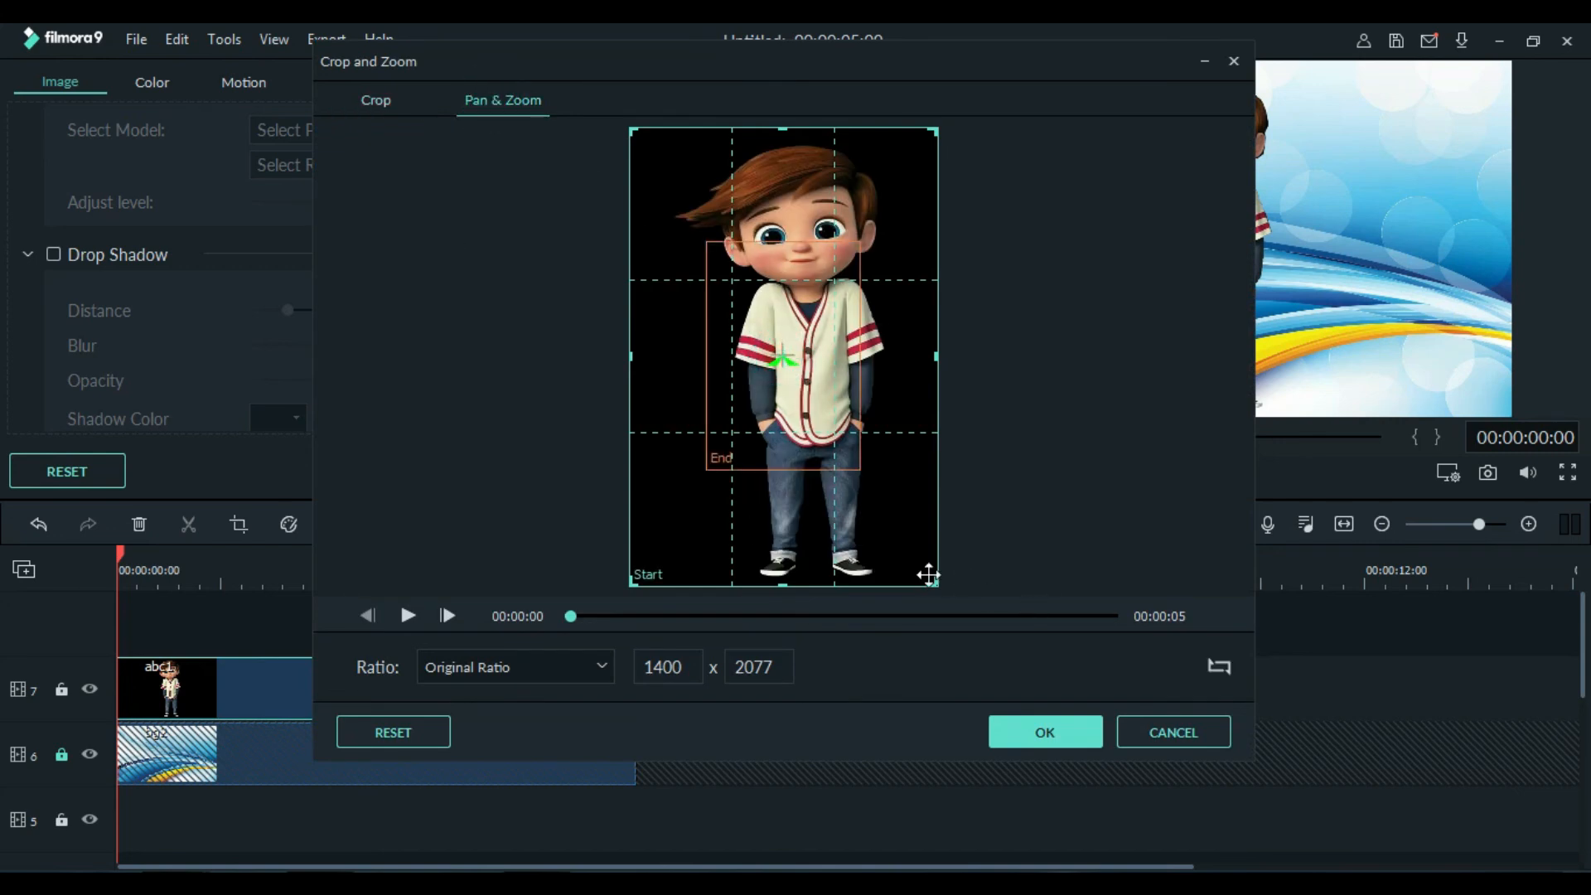
pyautogui.moveTo(934, 583); pyautogui.dragTo(802, 396)
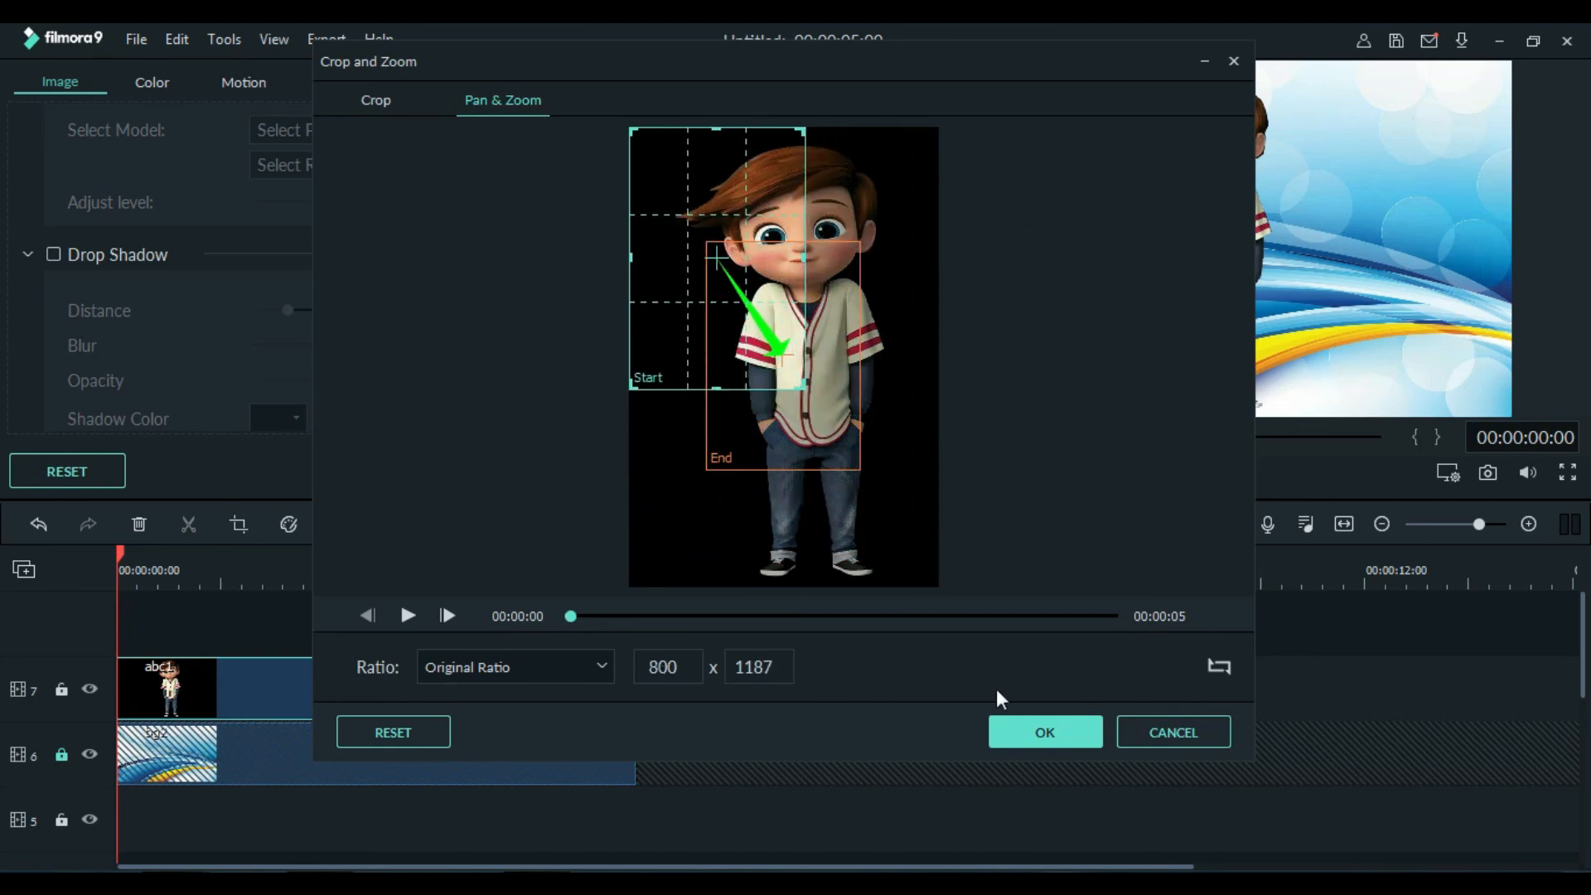
pyautogui.click(1014, 731)
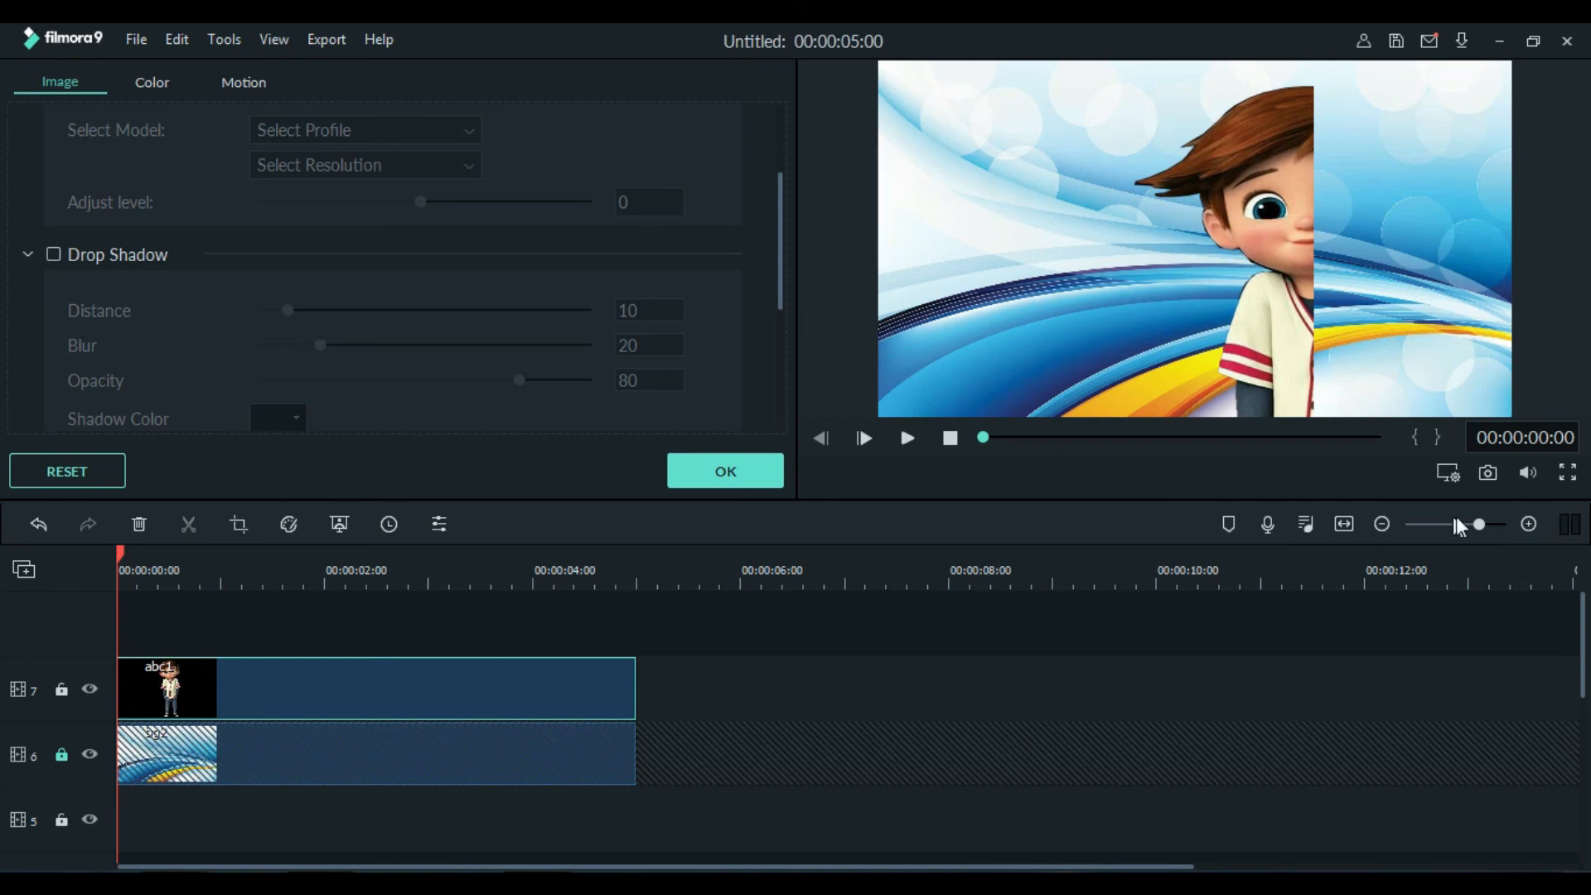
# Play back the new clip's Pan & Zoom full screen and close its settings
pyautogui.click(1566, 471)
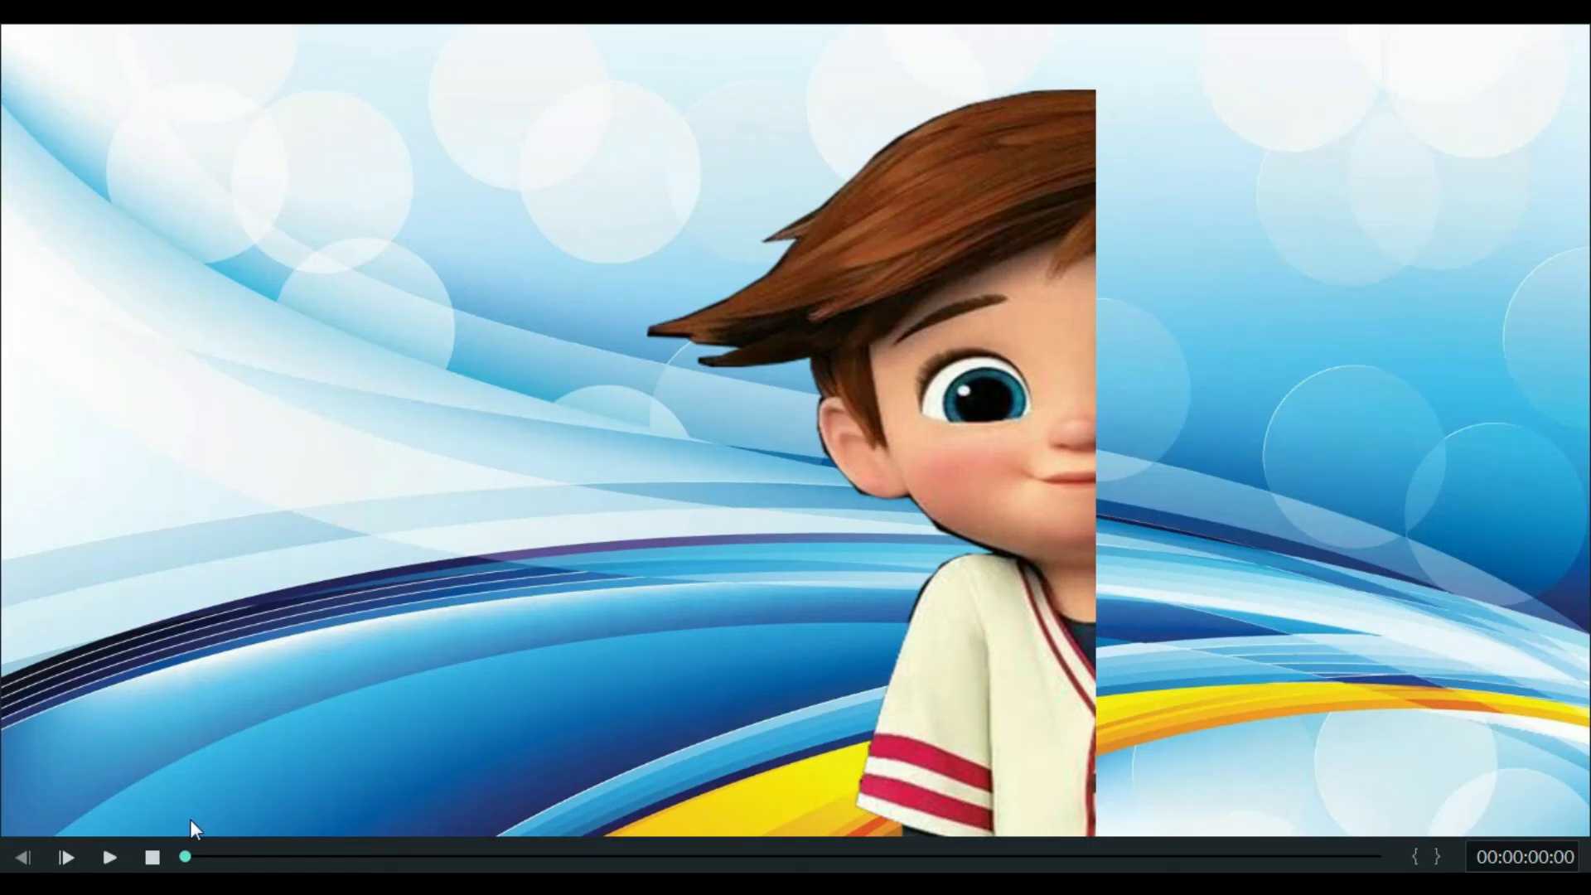
pyautogui.click(109, 855)
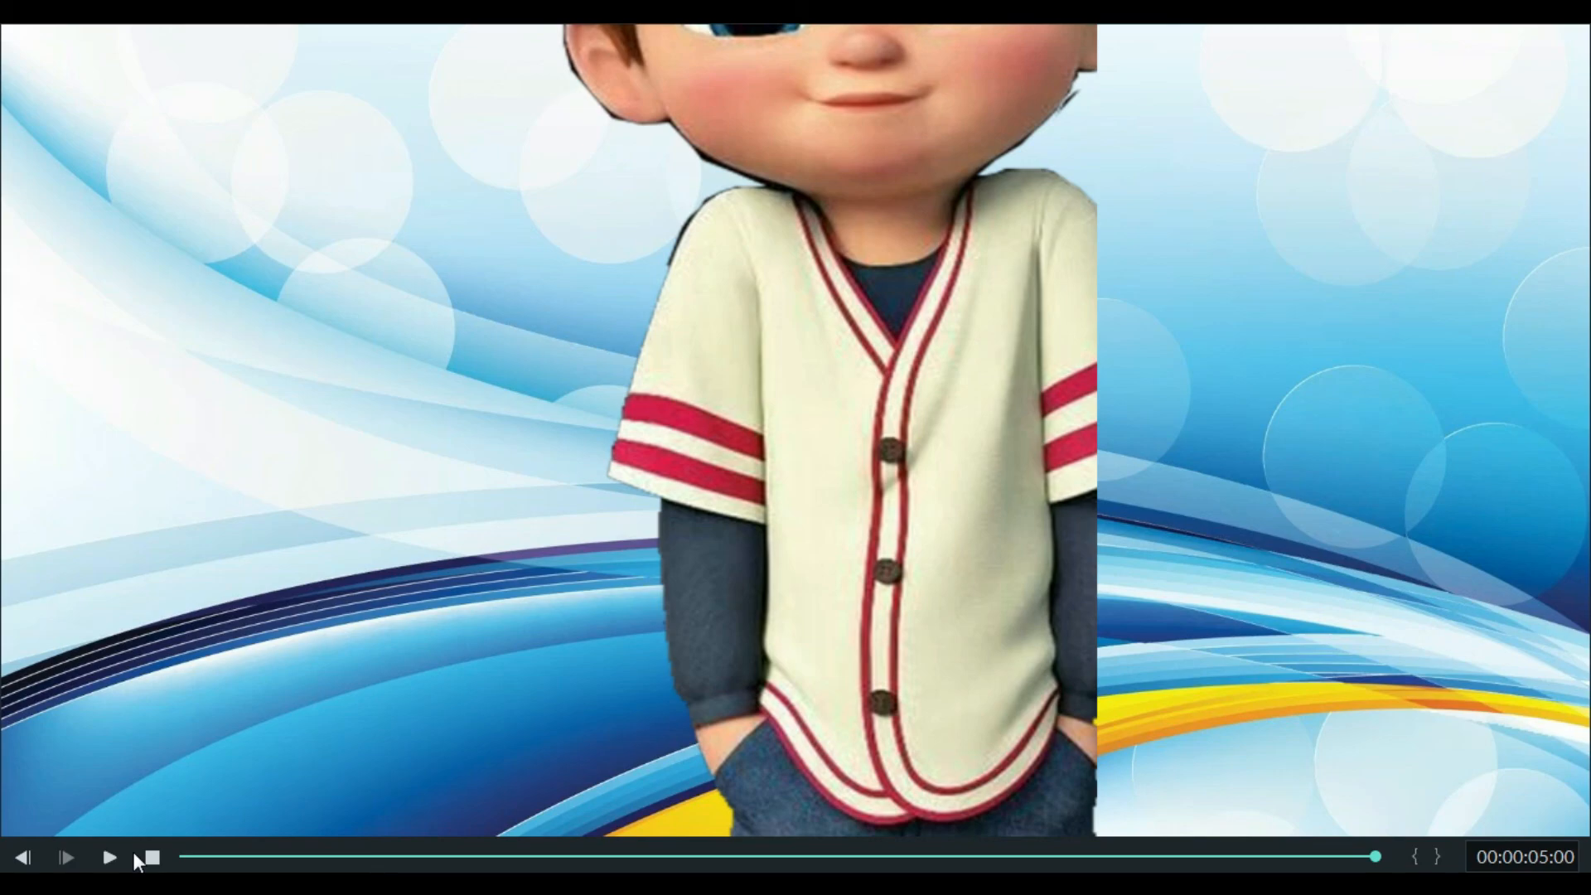
pyautogui.press('Escape')
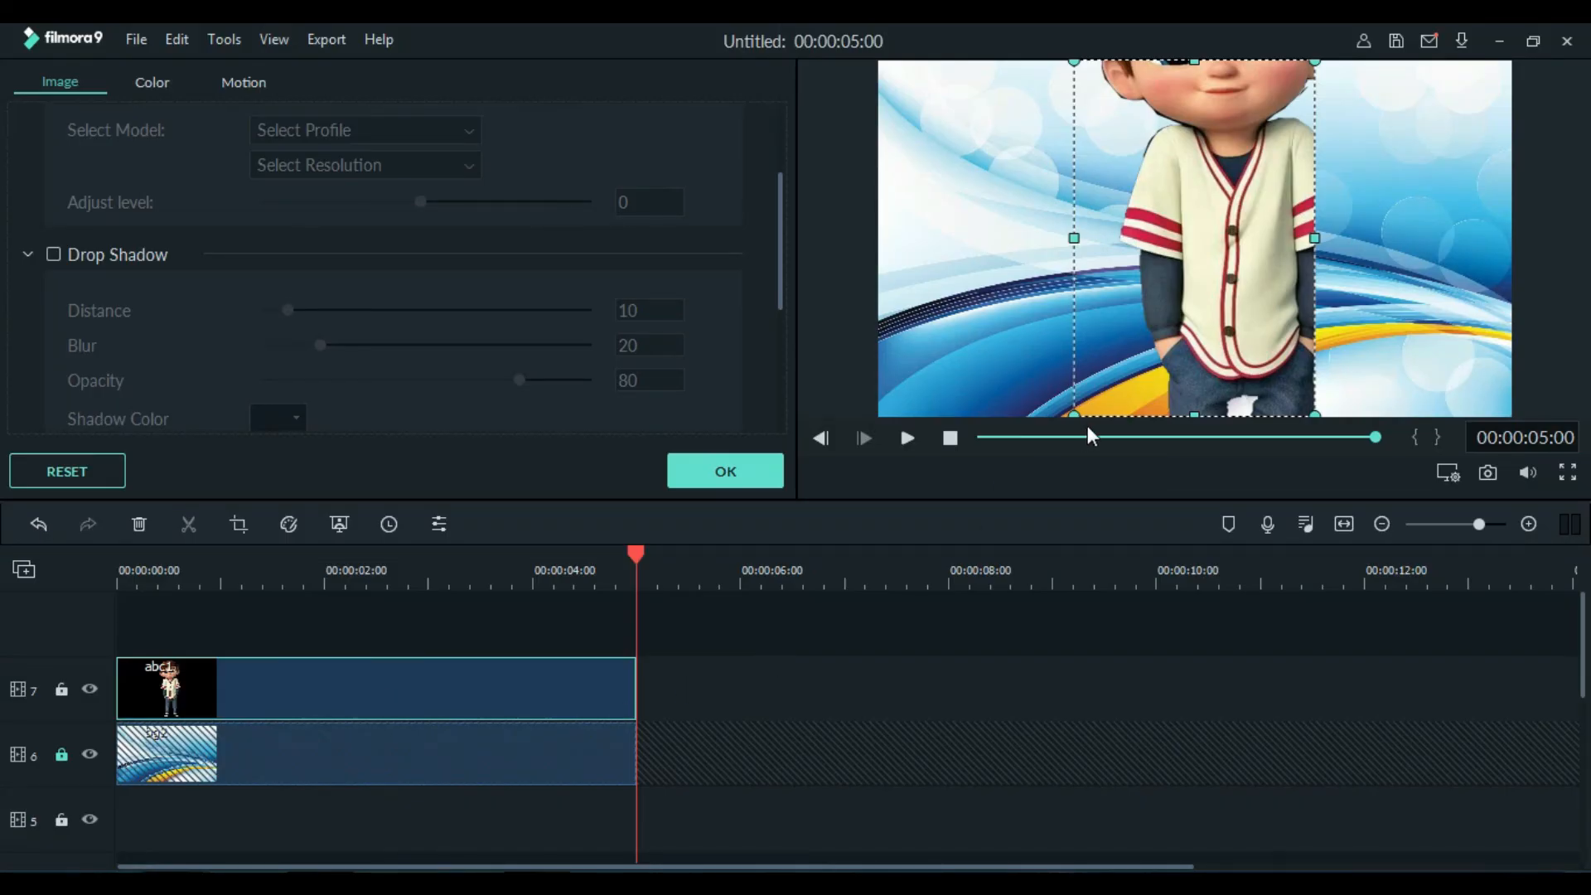
pyautogui.click(690, 469)
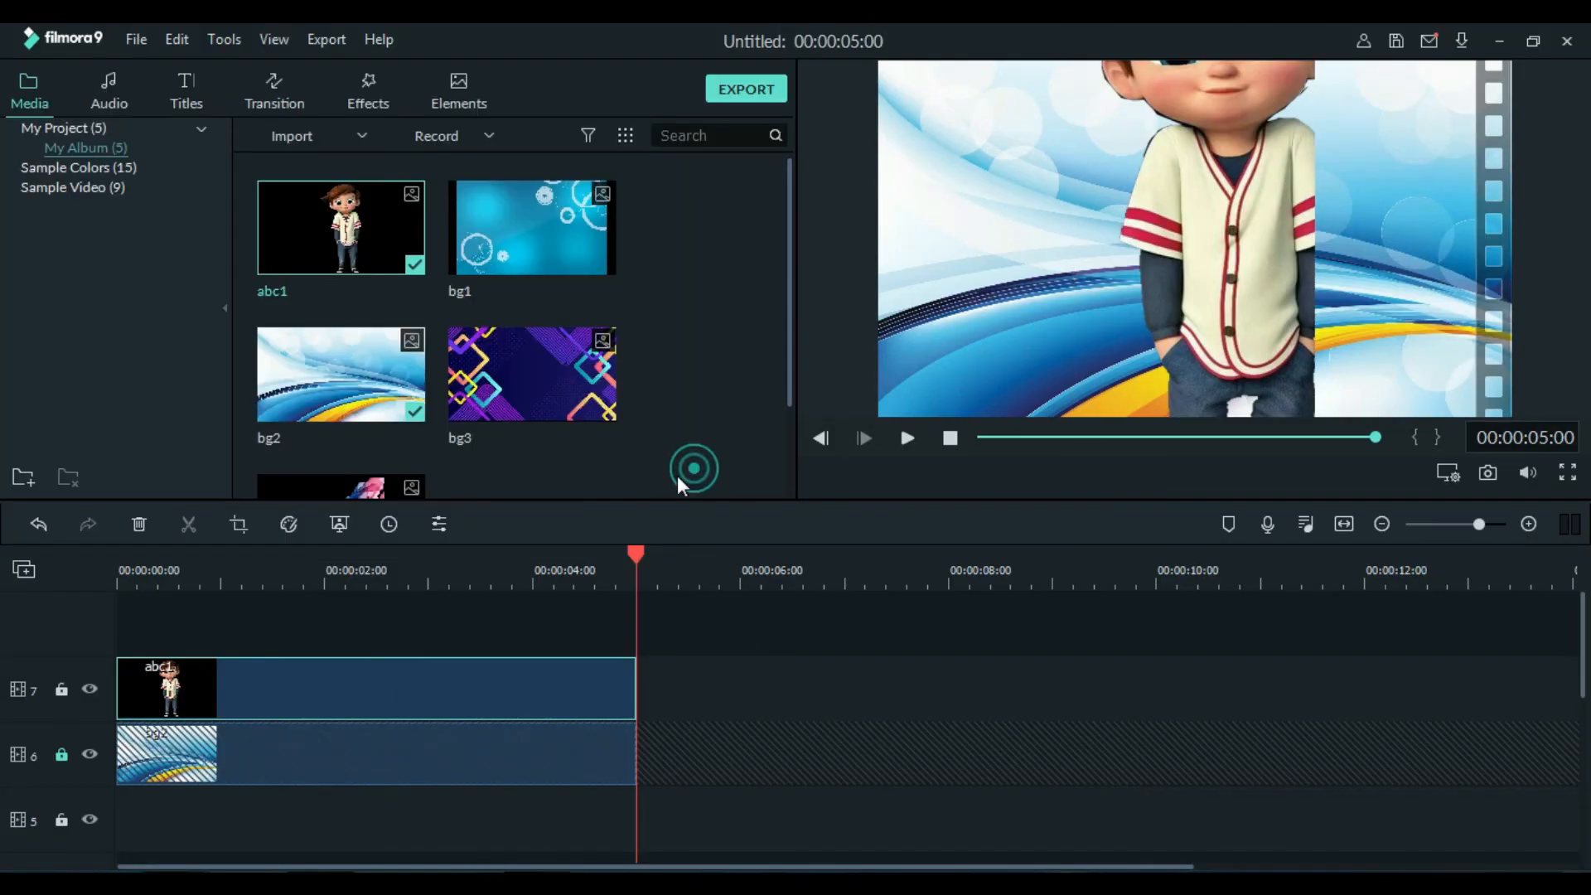
# Replace the zoomed abc1 clip on track 7 with an unedited copy of abc1 from the media library
pyautogui.doubleClick(454, 687)
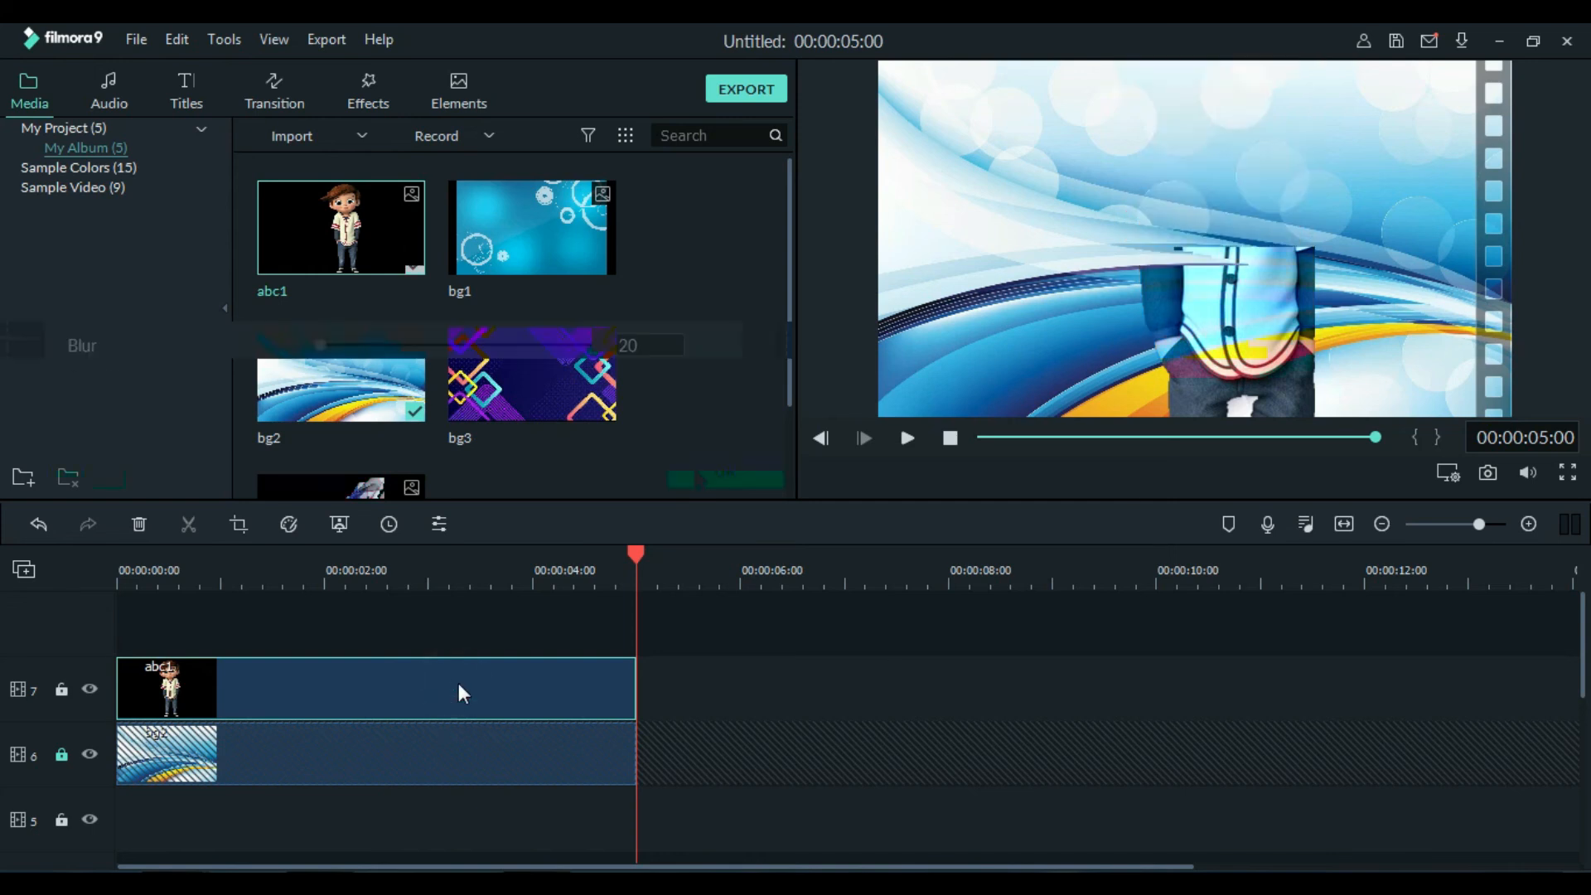
pyautogui.press('Delete')
pyautogui.moveTo(370, 247); pyautogui.dragTo(70, 701)
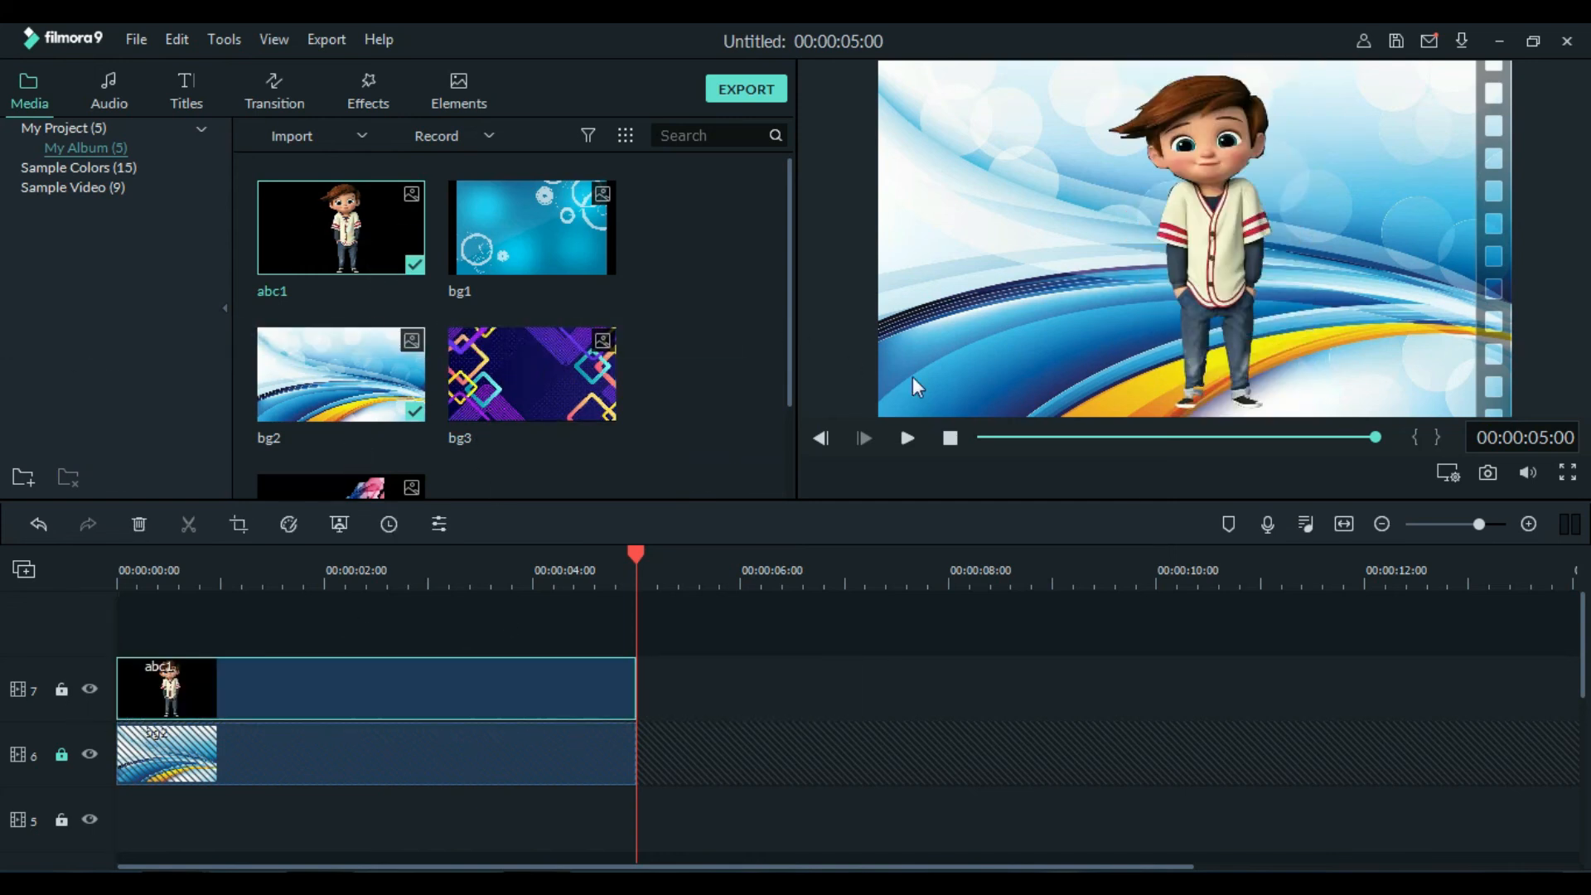
# Apply a Pan & Zoom to abc1 with a start frame of about 963 x 1429 around the head and torso, and play it full screen
pyautogui.doubleClick(300, 686)
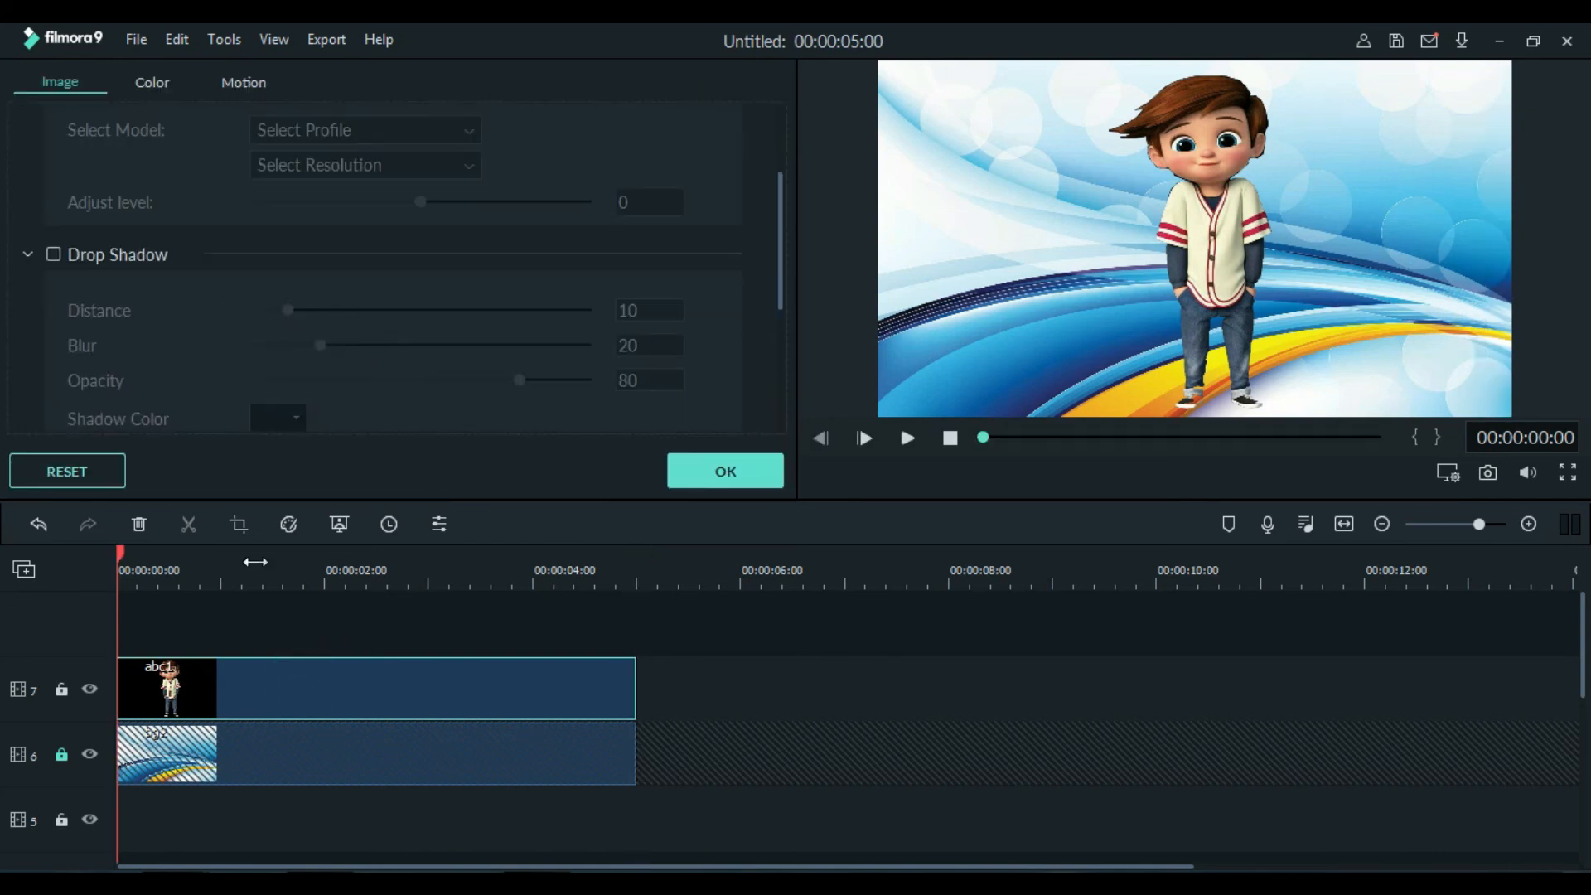
pyautogui.click(241, 523)
pyautogui.click(505, 99)
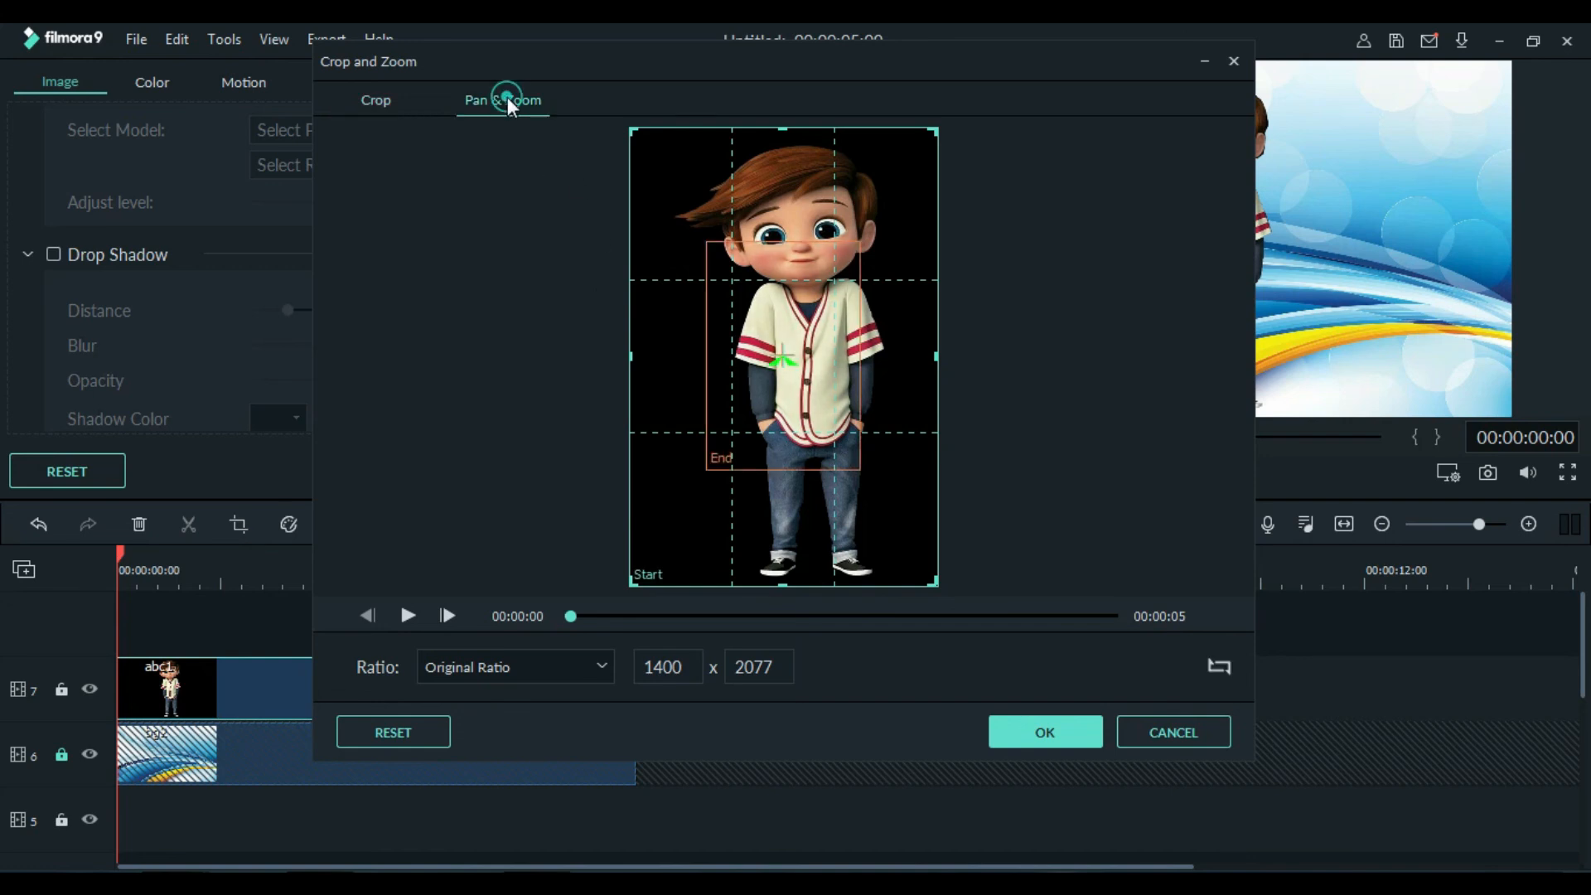
pyautogui.moveTo(636, 573); pyautogui.dragTo(780, 285)
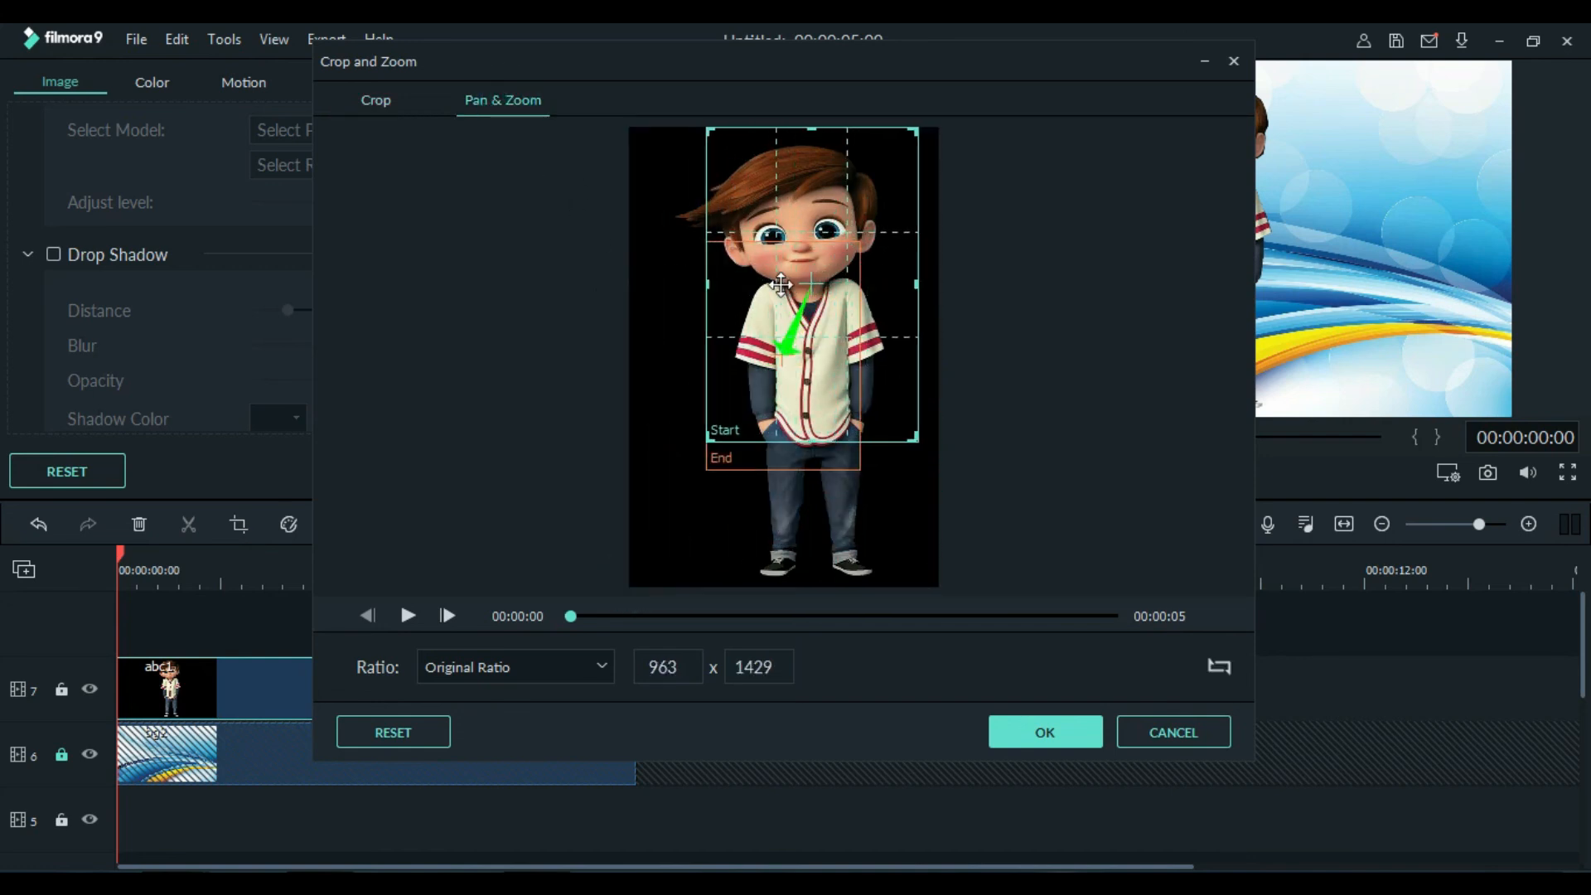
pyautogui.click(1028, 742)
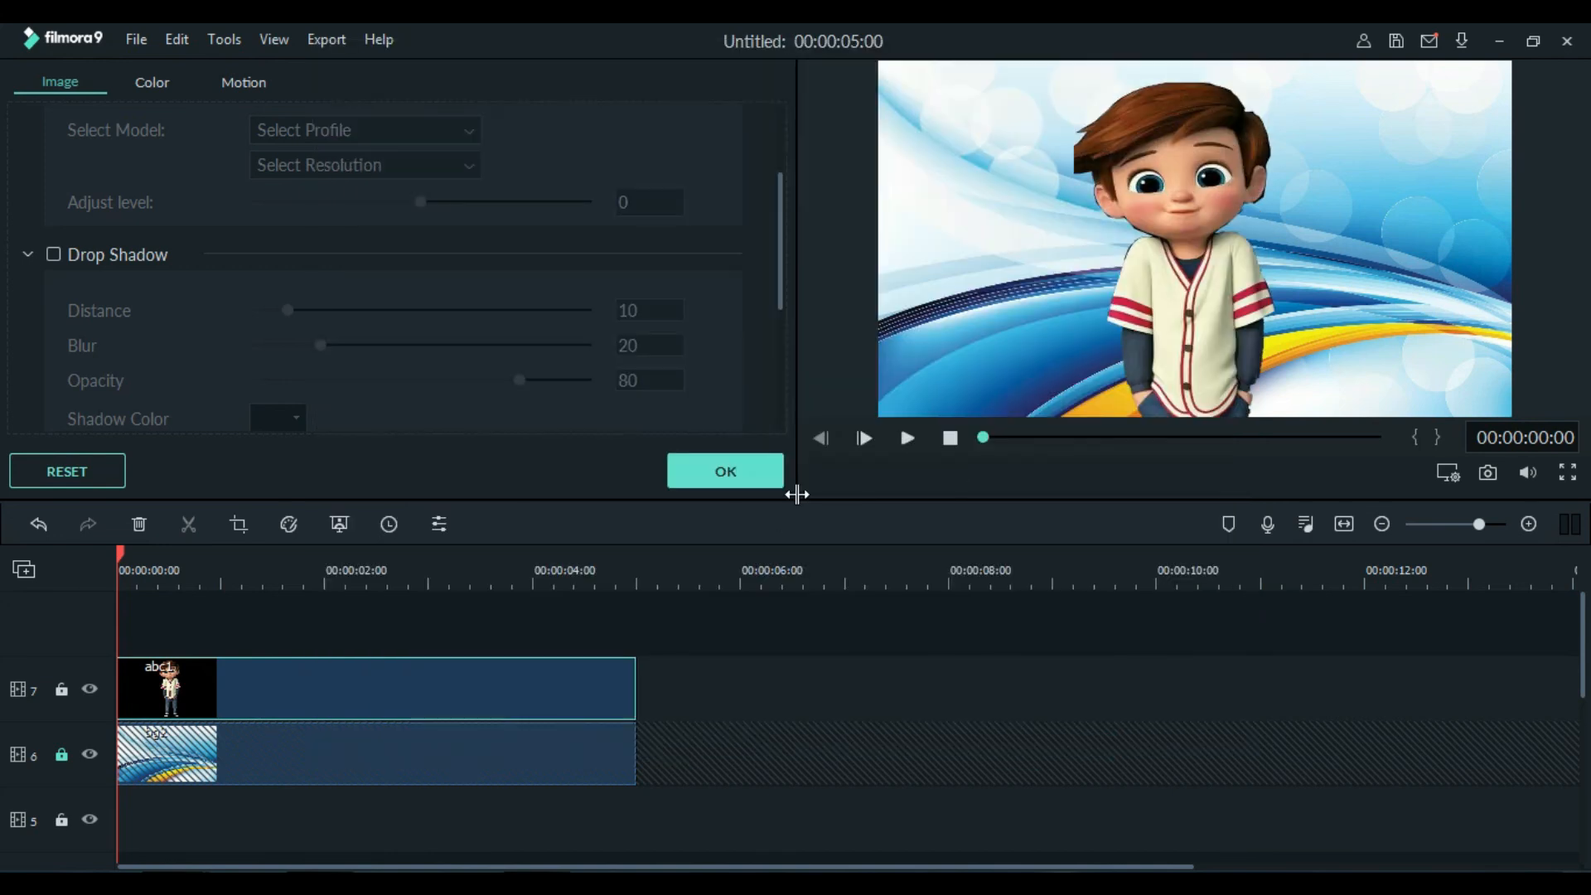
pyautogui.click(1567, 472)
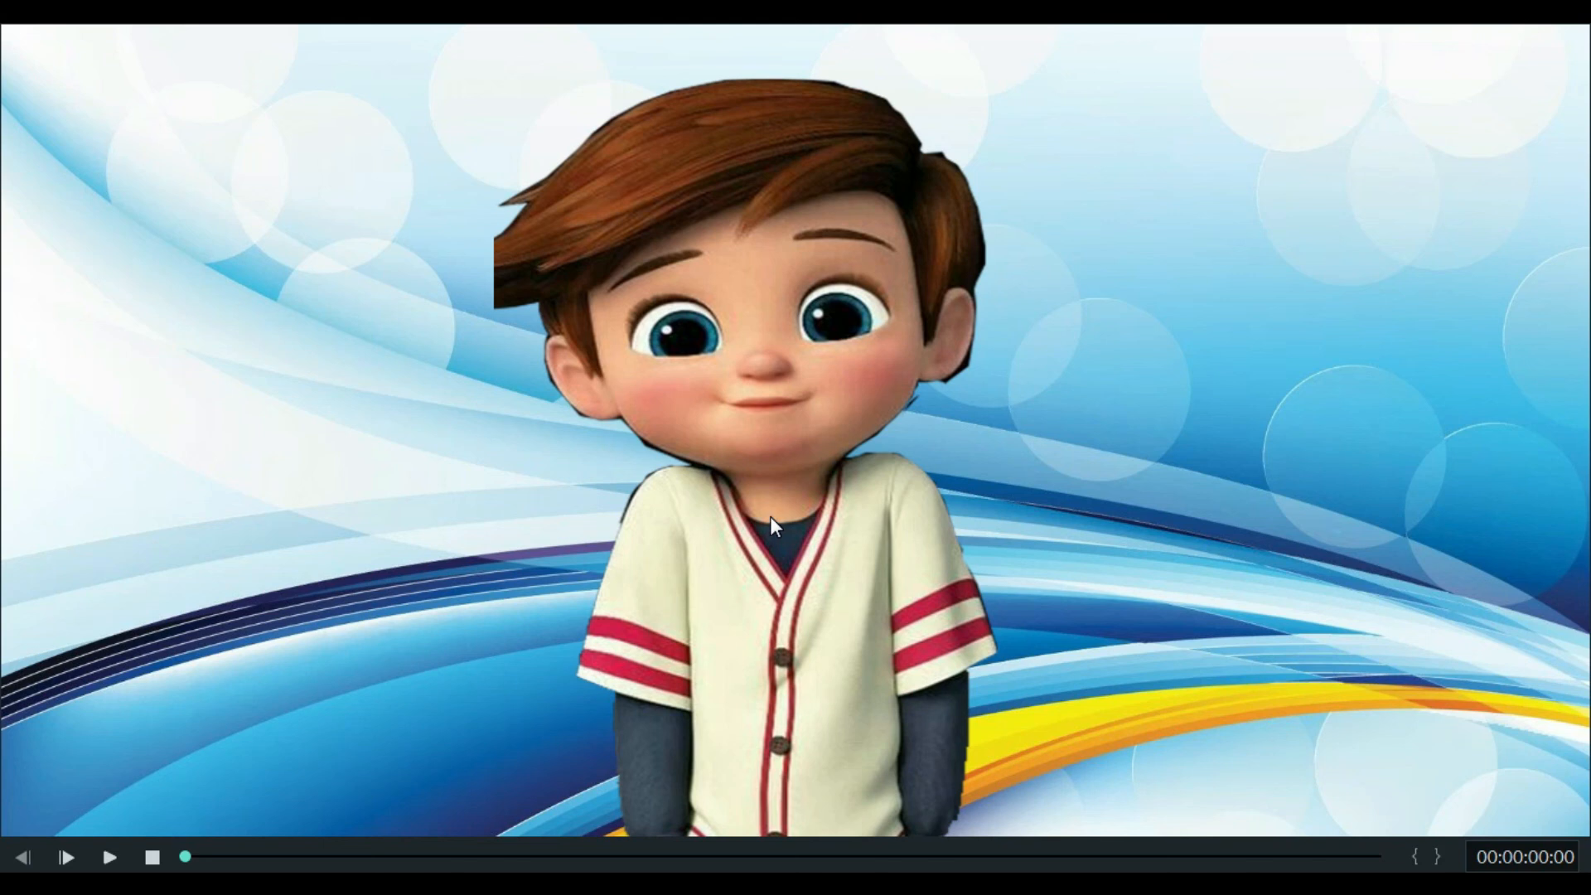
pyautogui.click(110, 858)
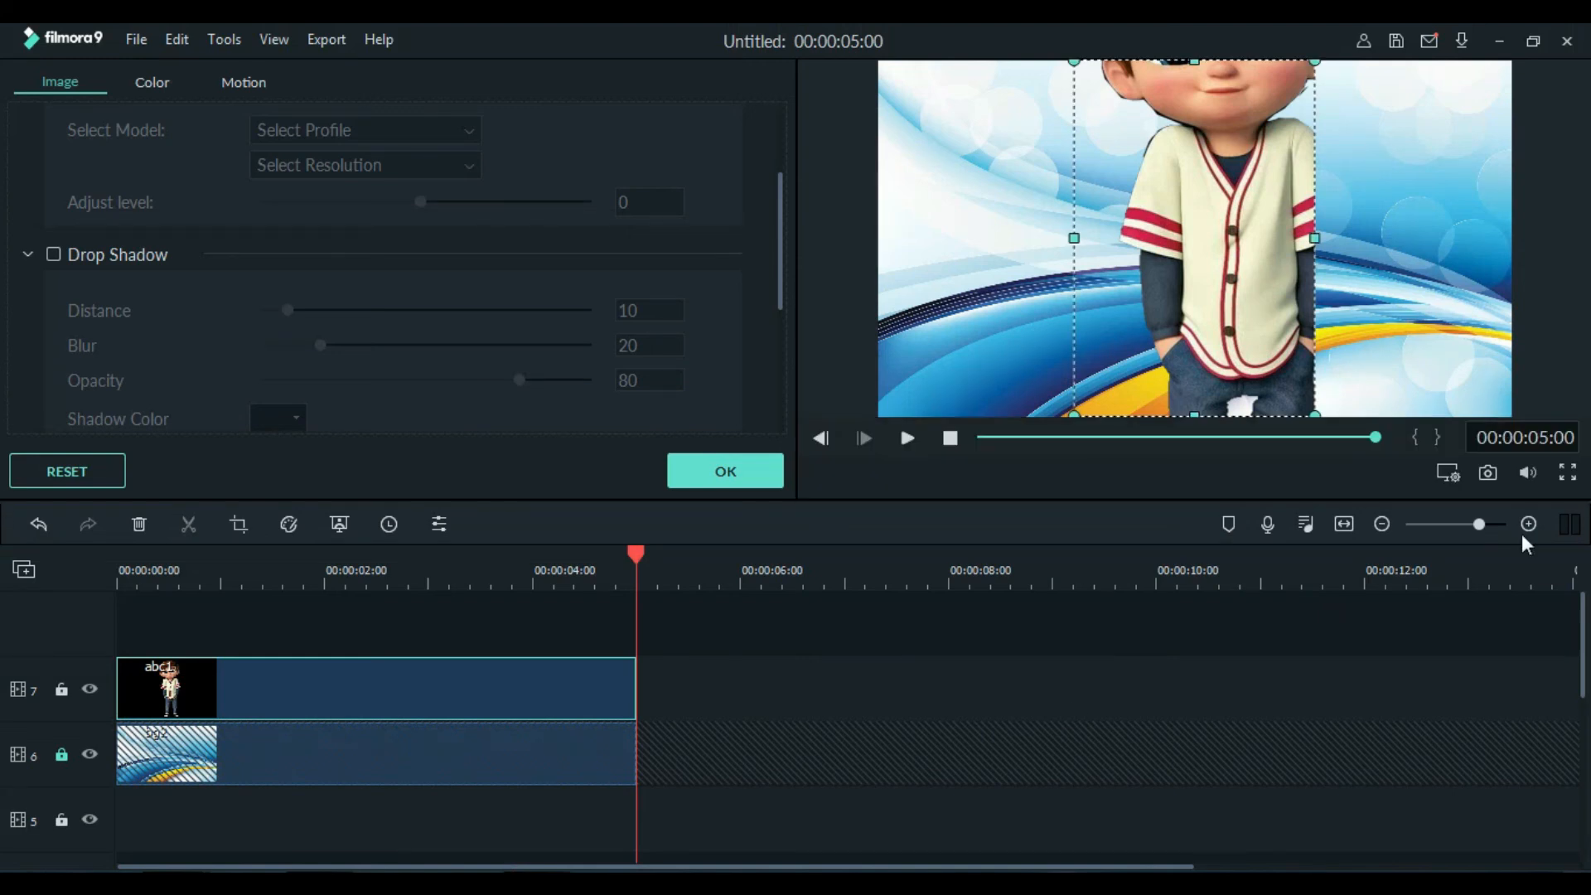
# Replace the abc1 clip on track 7 with a fresh copy of abc1 from the media library
pyautogui.click(400, 678)
pyautogui.press('Delete')
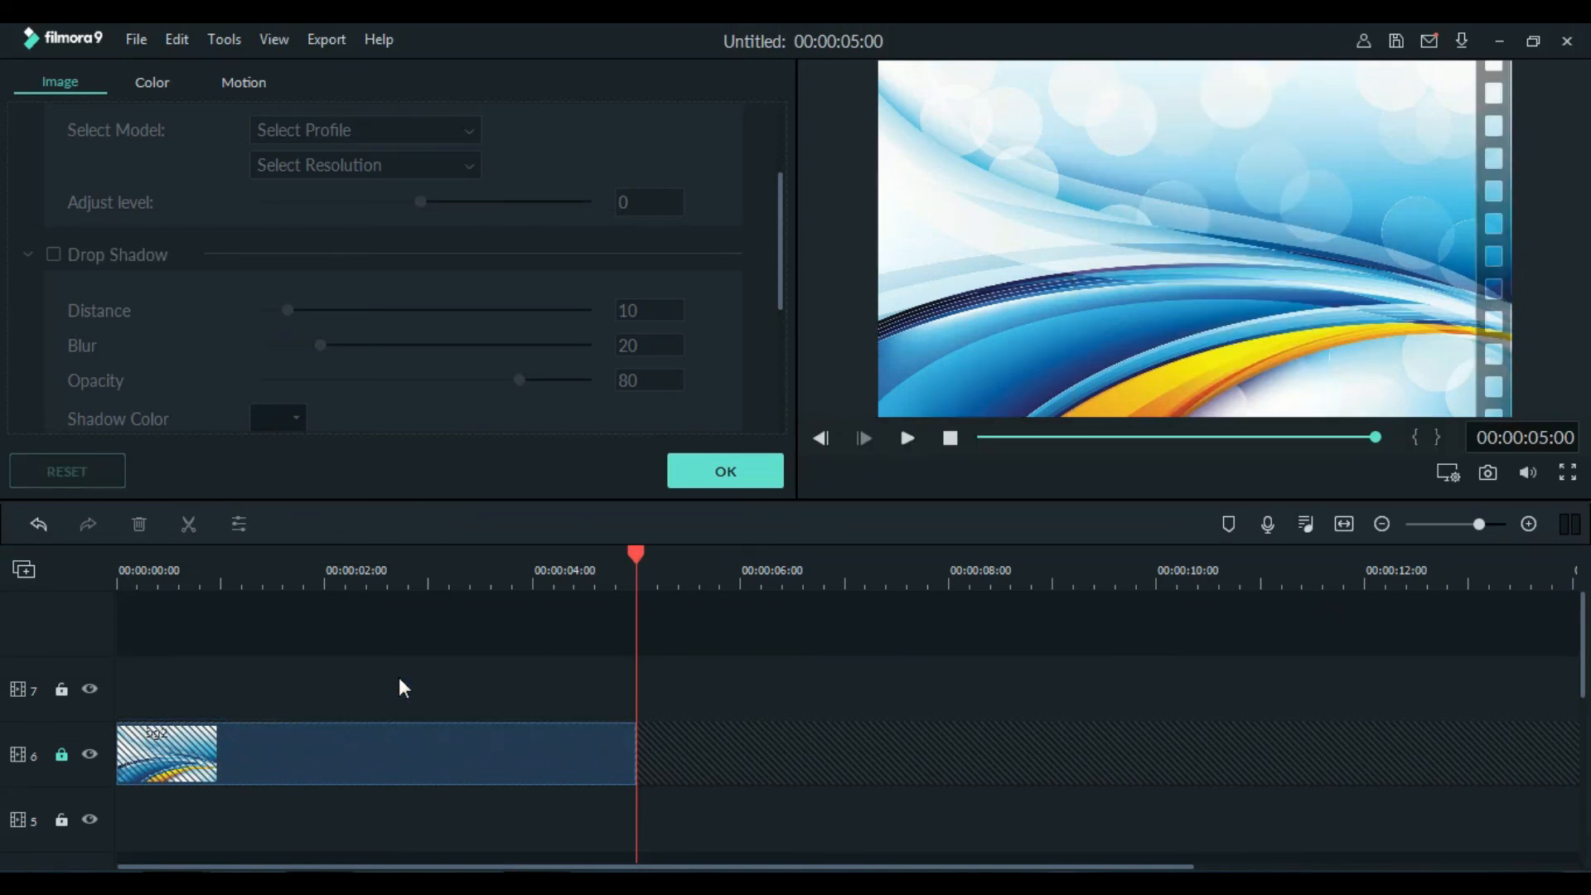
pyautogui.click(719, 469)
pyautogui.moveTo(388, 225); pyautogui.dragTo(55, 698)
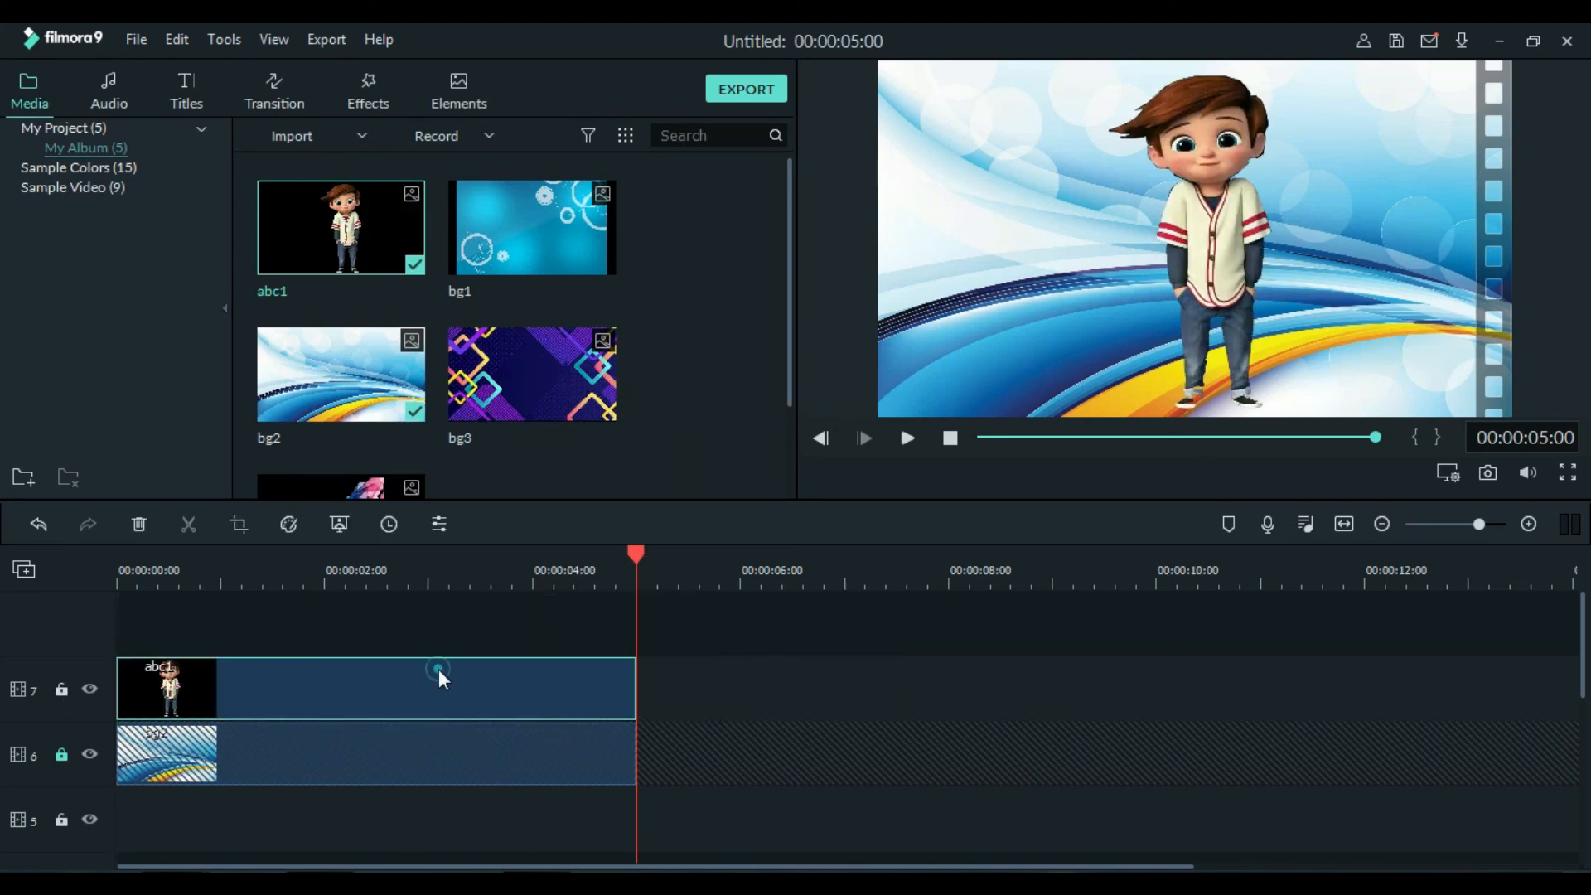
# Apply a custom-ratio Pan & Zoom to the new abc1 clip with a full-width start frame of about 1400 x 1115 along the image's upper edge
pyautogui.doubleClick(439, 673)
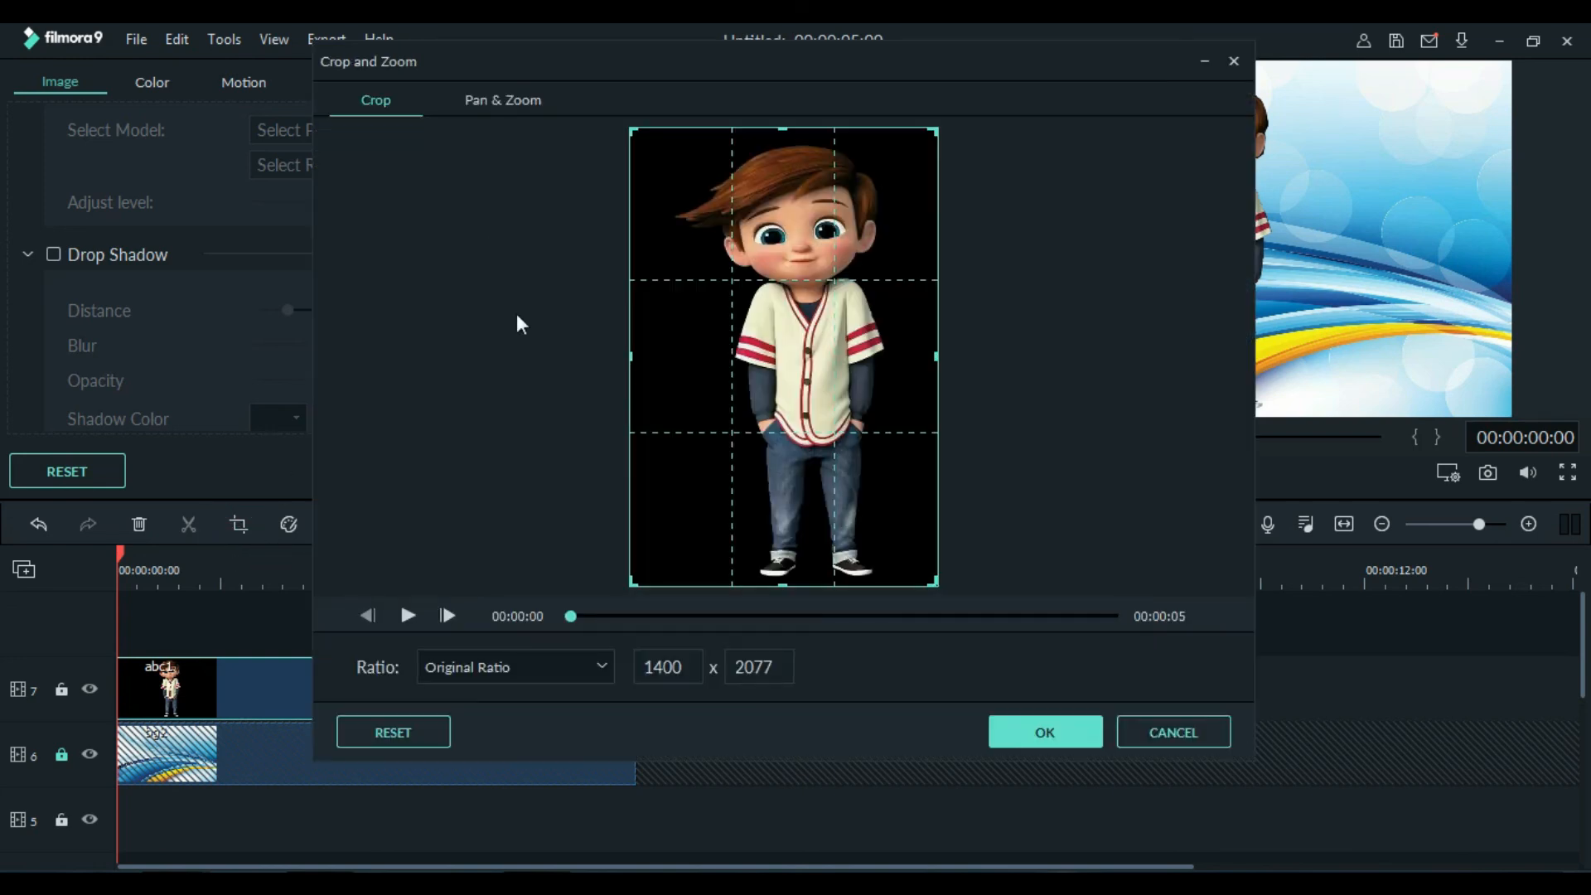
pyautogui.click(479, 103)
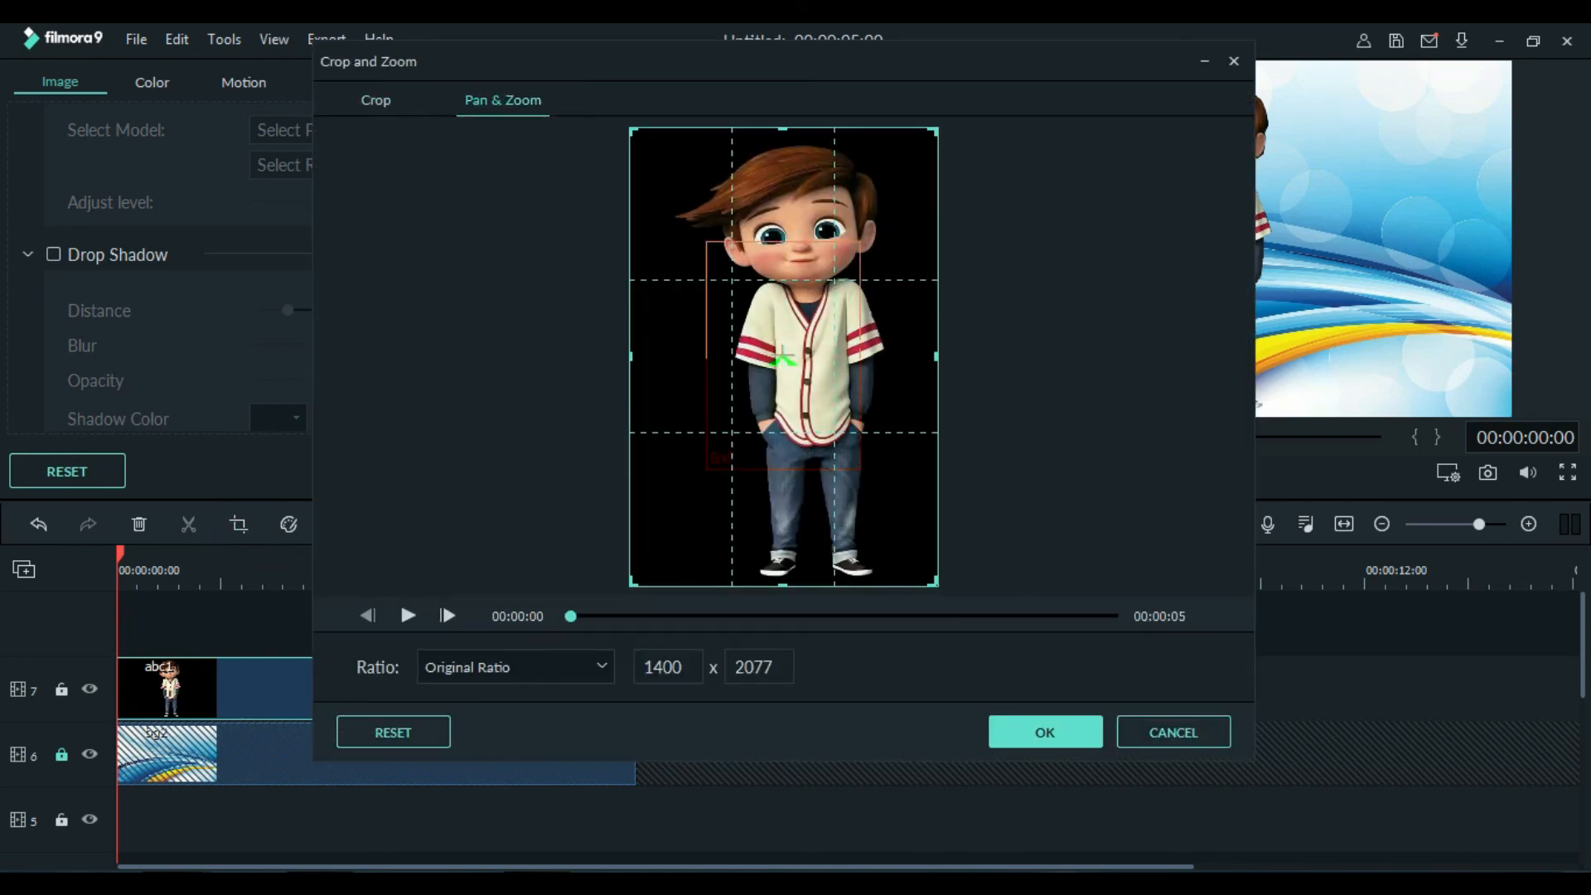
pyautogui.click(514, 671)
pyautogui.click(494, 822)
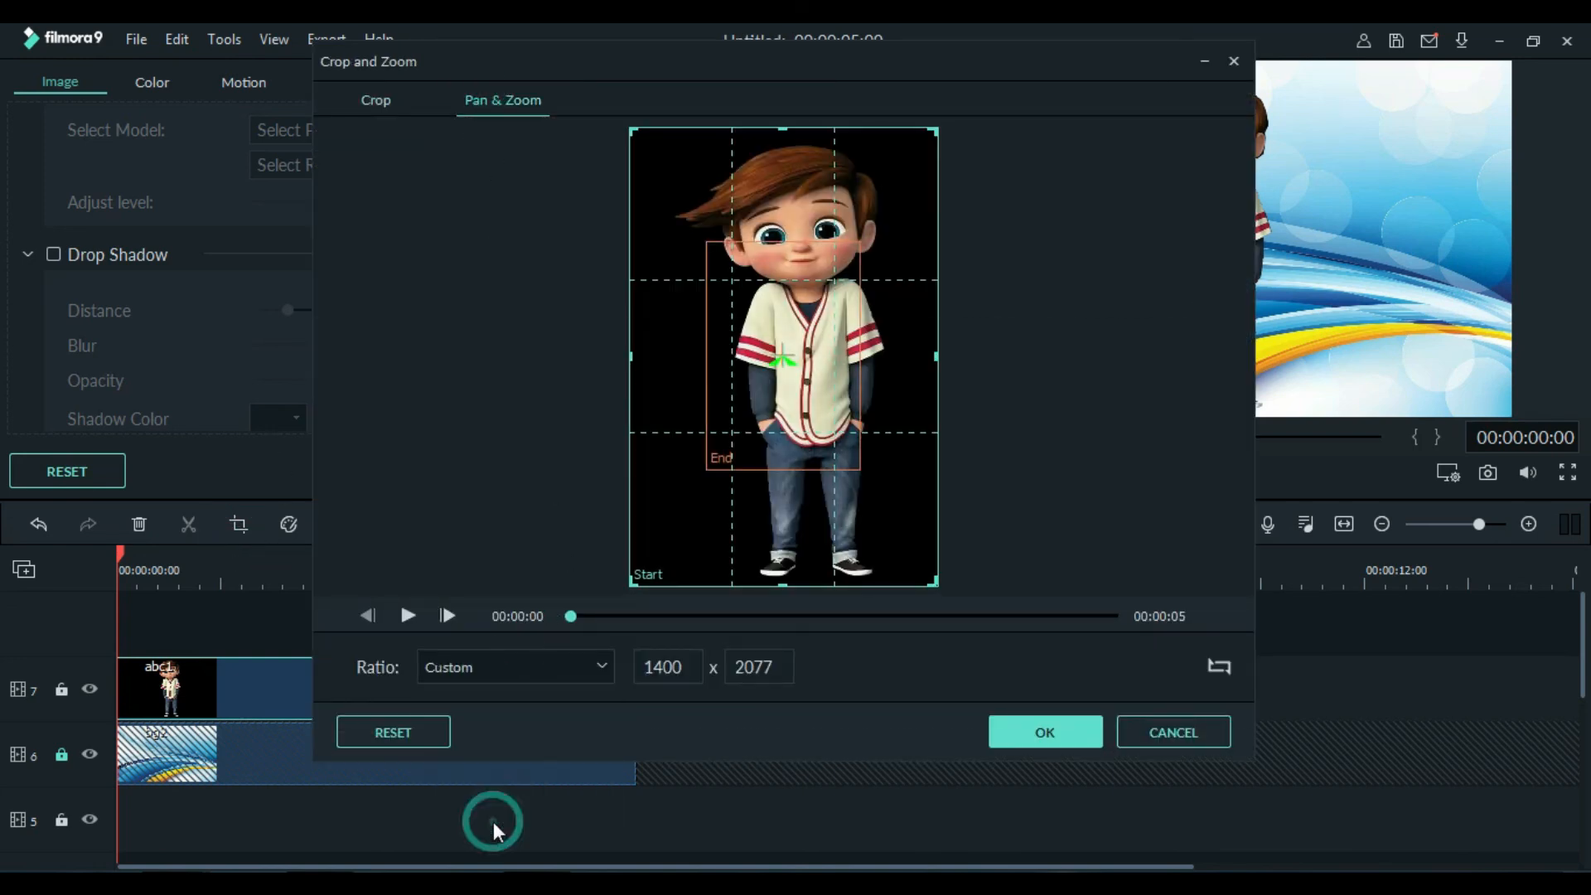
pyautogui.moveTo(783, 585); pyautogui.dragTo(814, 372)
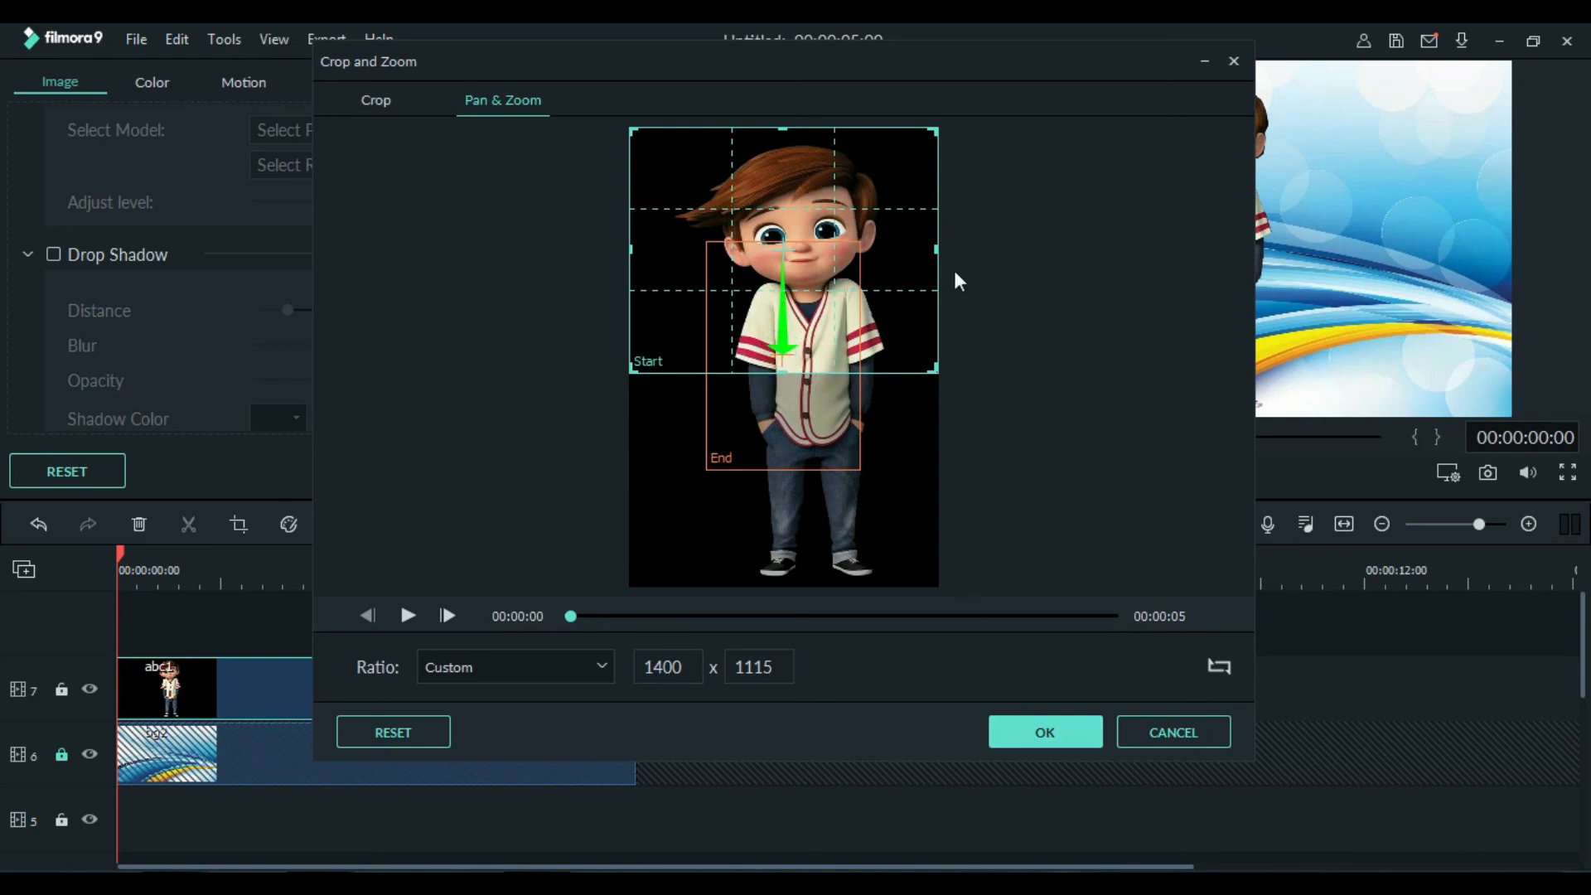
pyautogui.click(1046, 733)
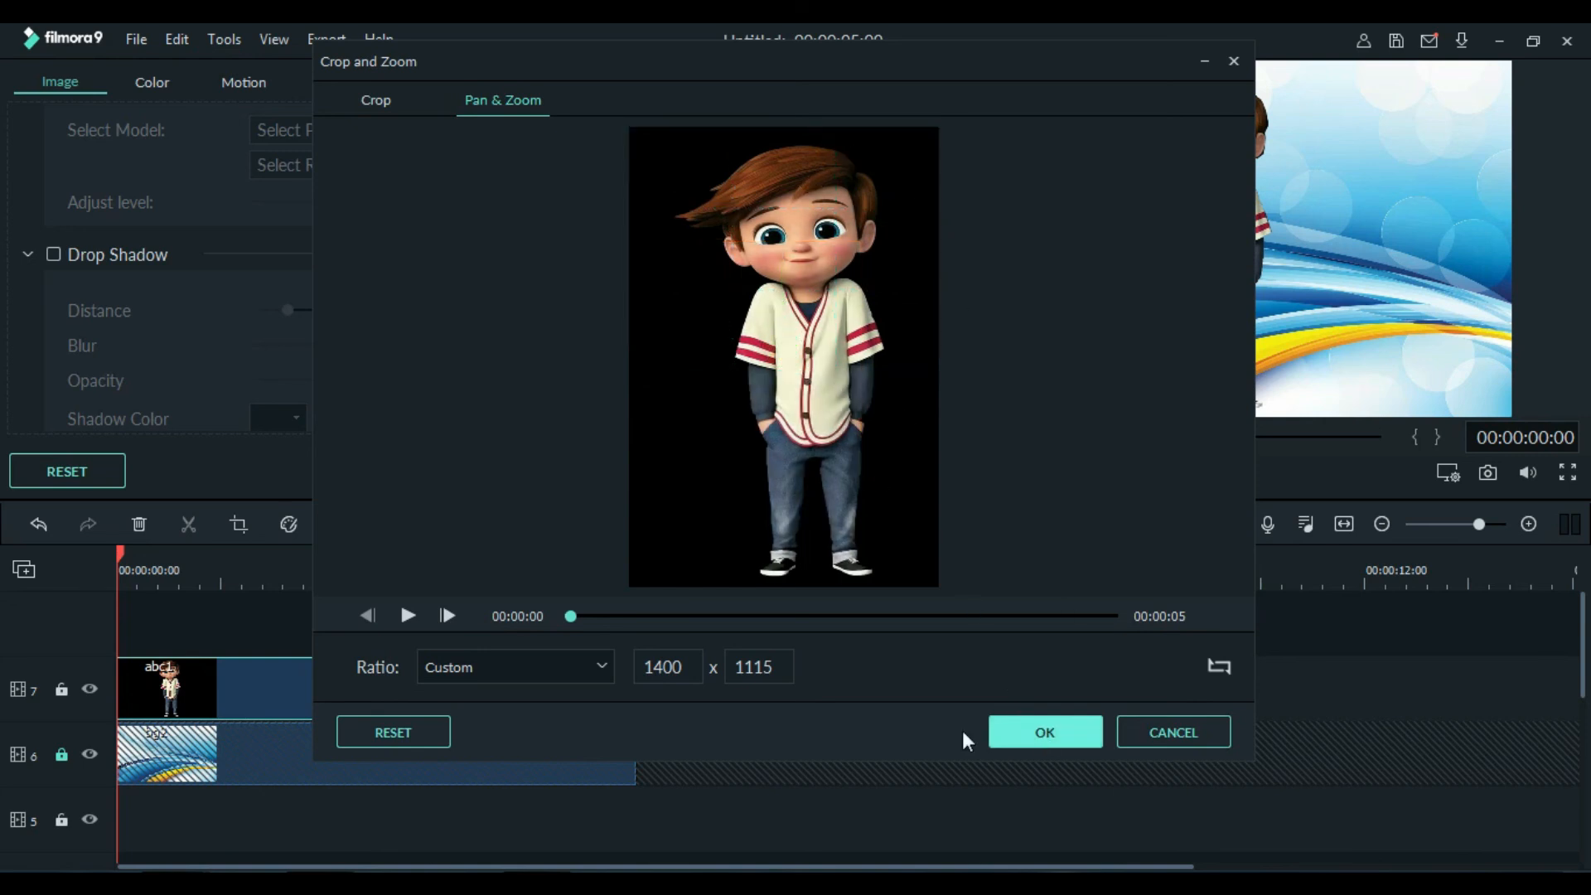
# Play back the custom-ratio Pan & Zoom full screen and delete the abc1 clip from track 7
pyautogui.click(1567, 472)
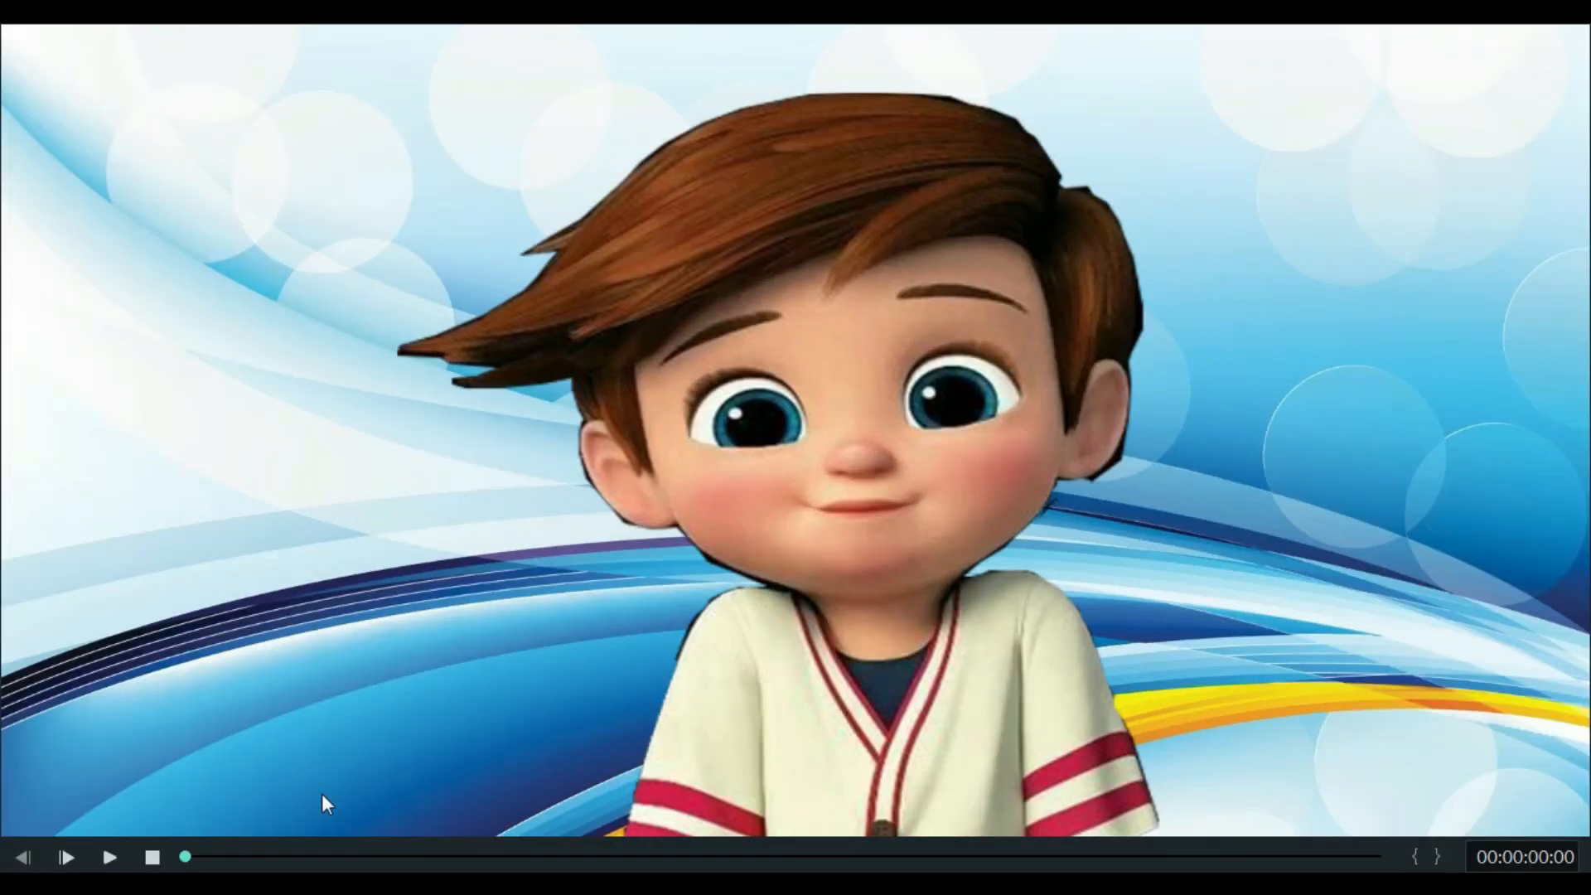
pyautogui.click(110, 858)
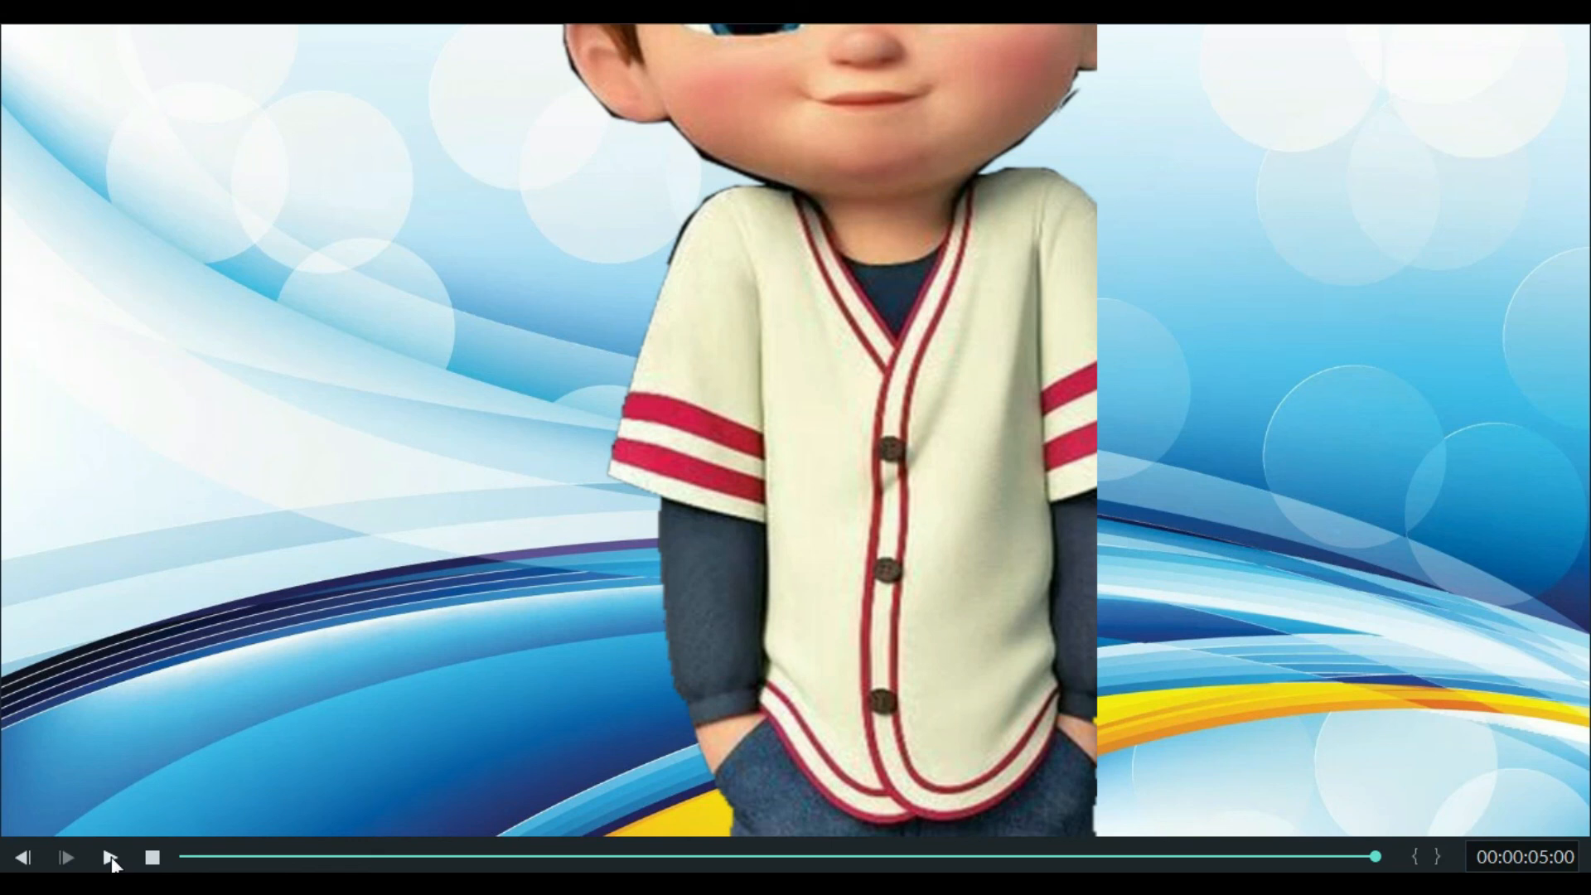
pyautogui.press('Escape')
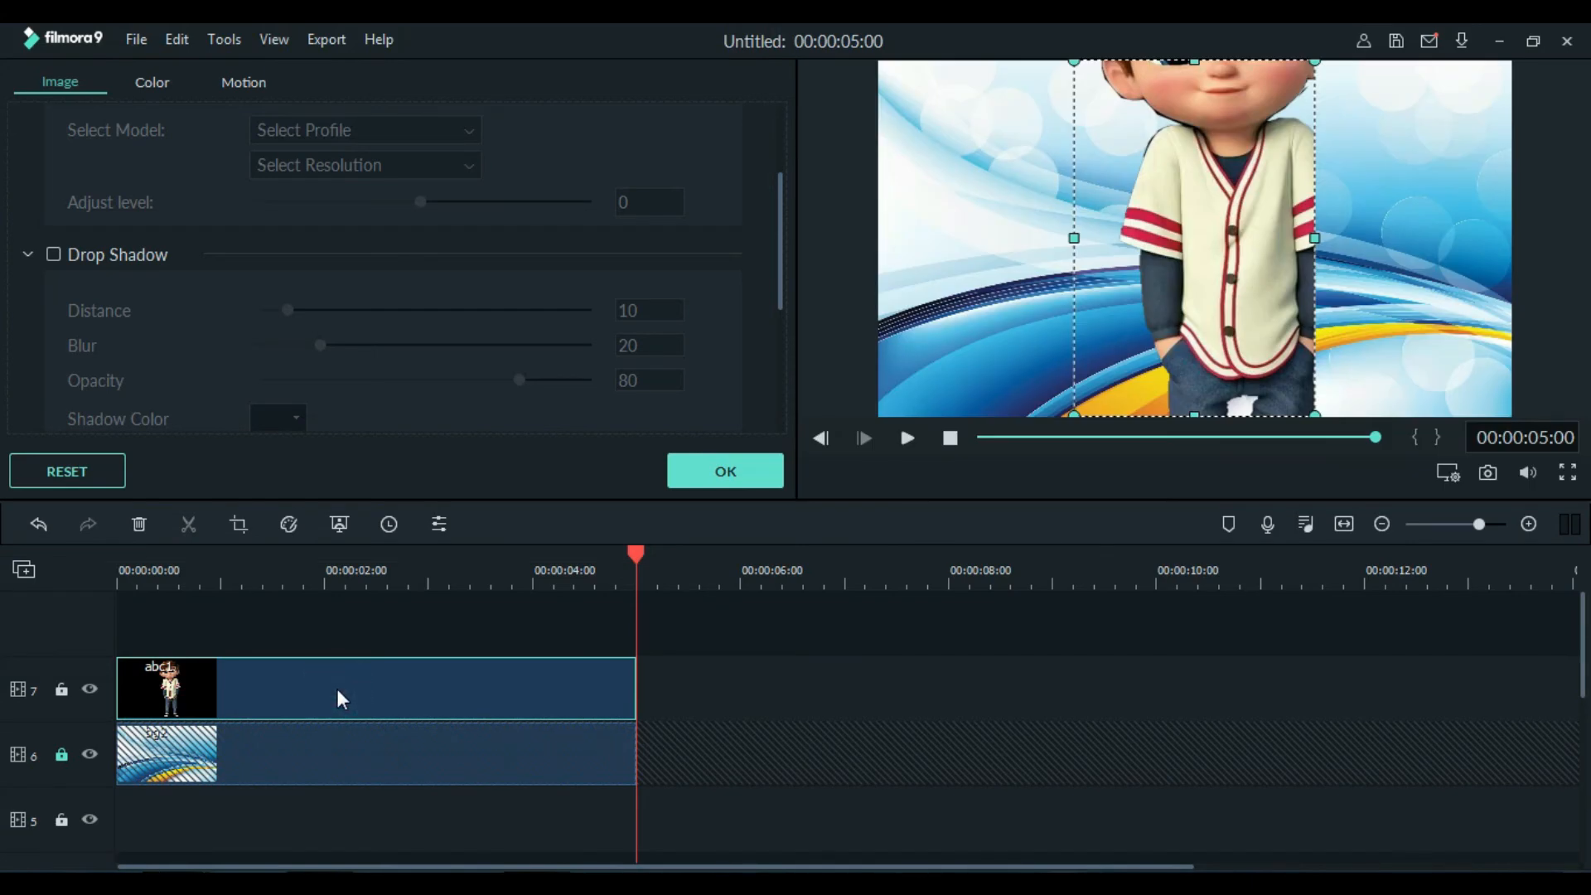
pyautogui.press('Delete')
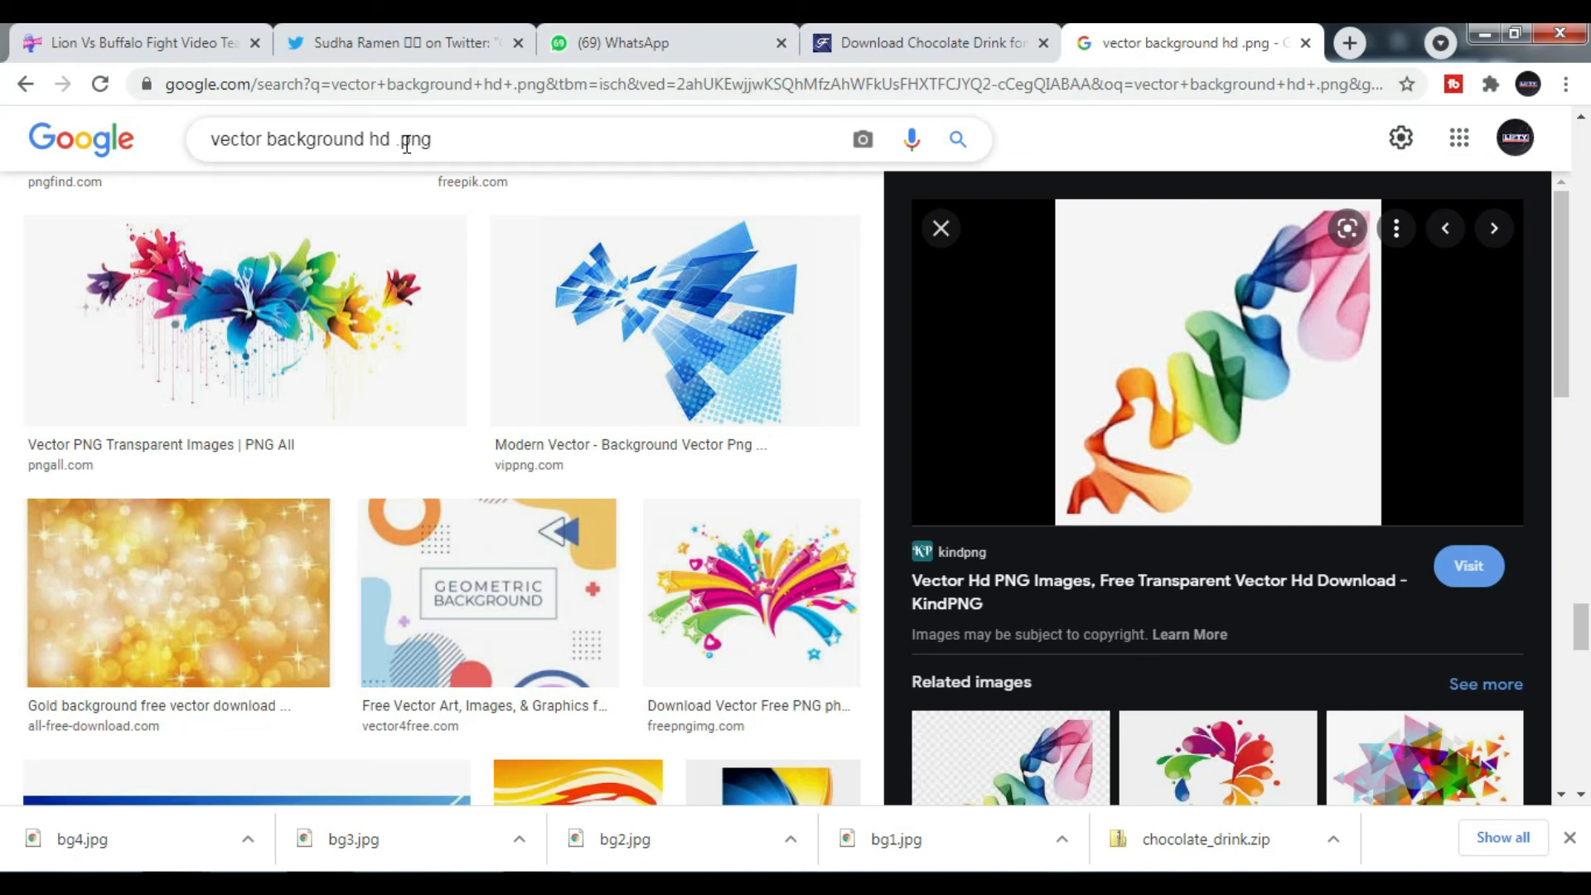
# Switch to the Chrome browser and search Google Images for "apple .png"
pyautogui.click(396, 139)
pyautogui.press('BackSpace')
pyautogui.moveTo(395, 139); pyautogui.dragTo(106, 142)
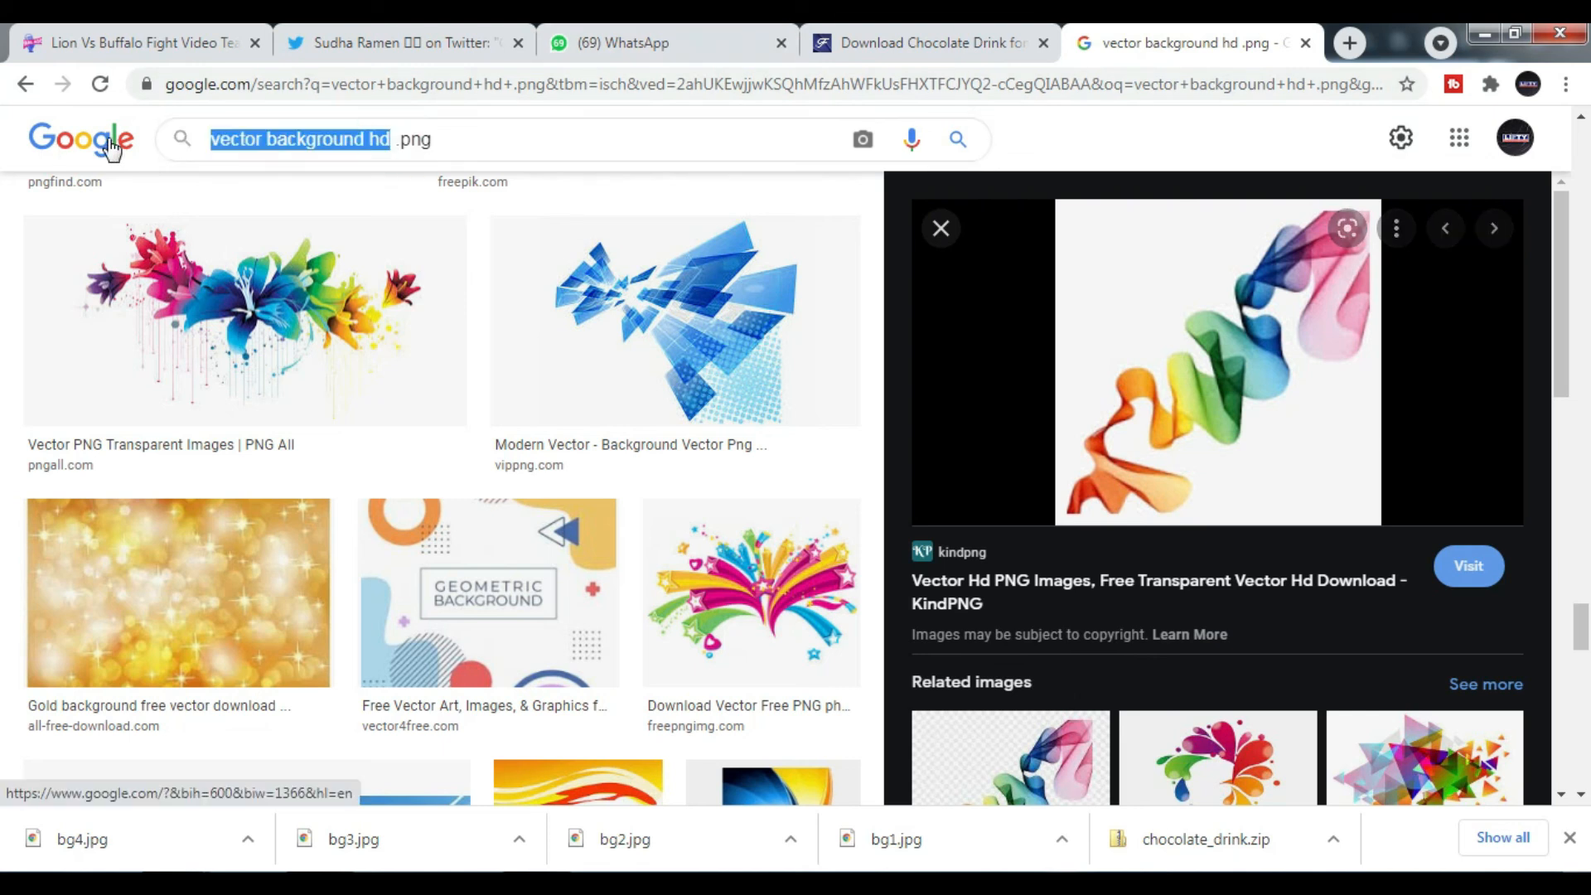
pyautogui.write('apple')
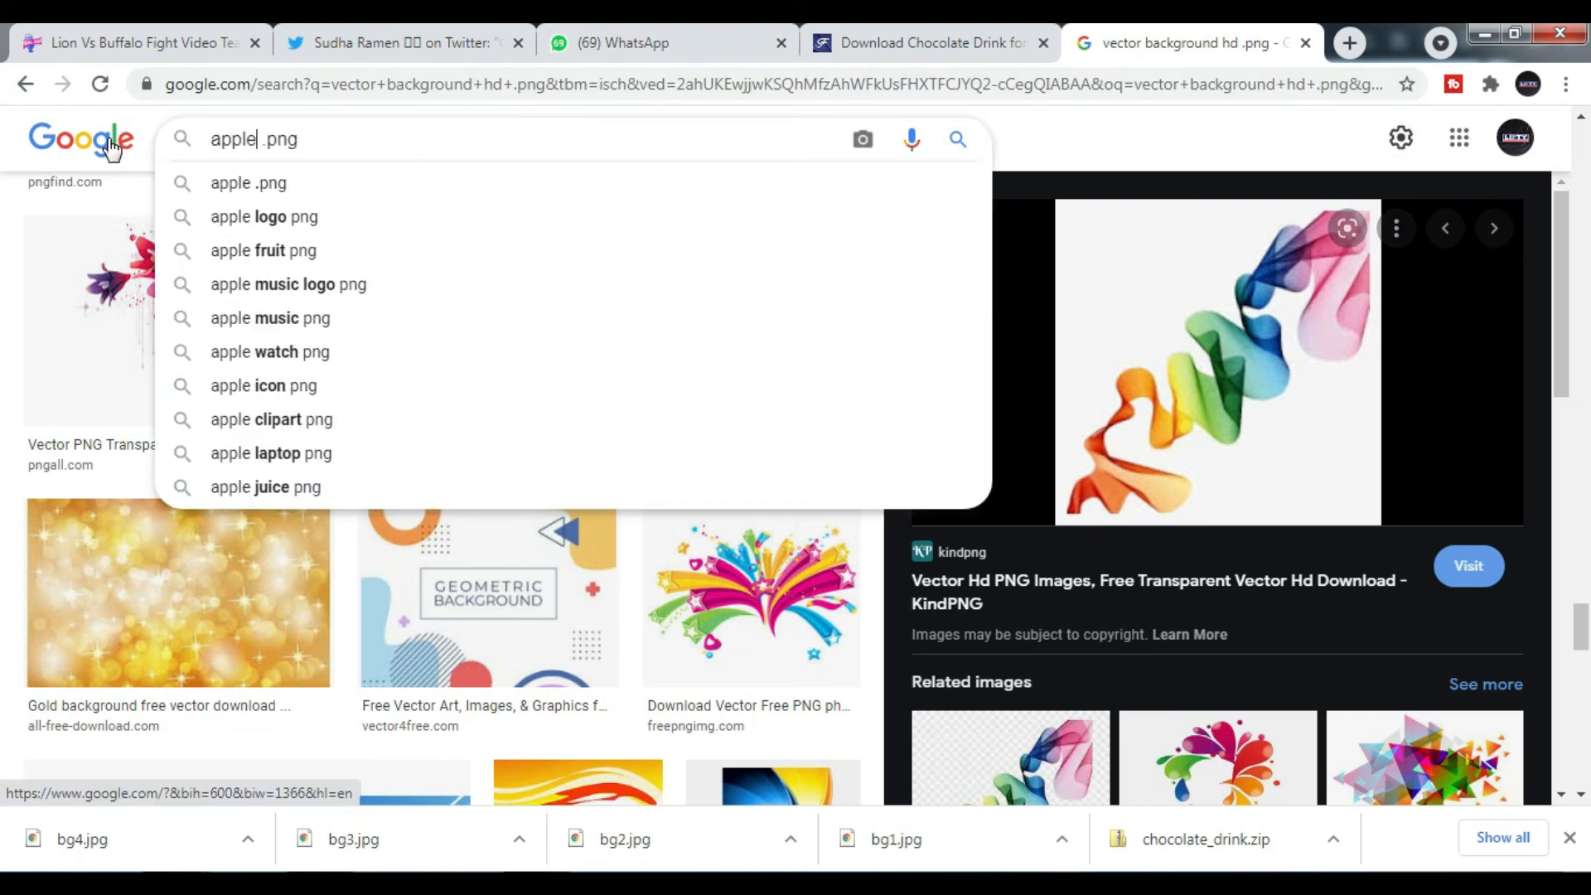
pyautogui.press('Return')
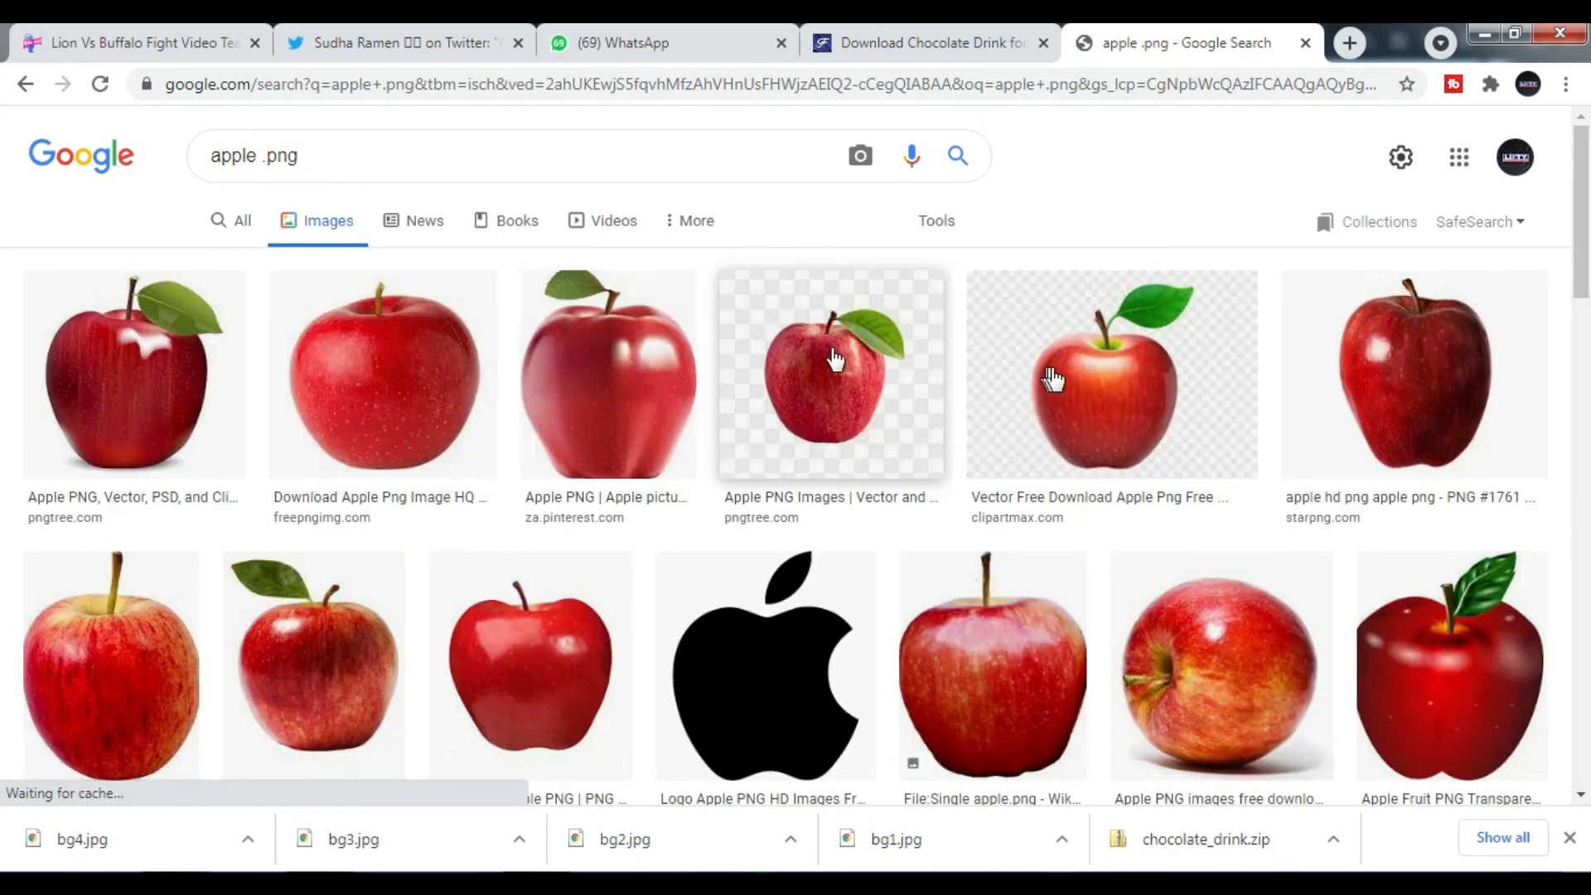
# Save the ClipartMax red apple image with the green leaf to the imgcoll folder as the JPG file download
pyautogui.click(1089, 379)
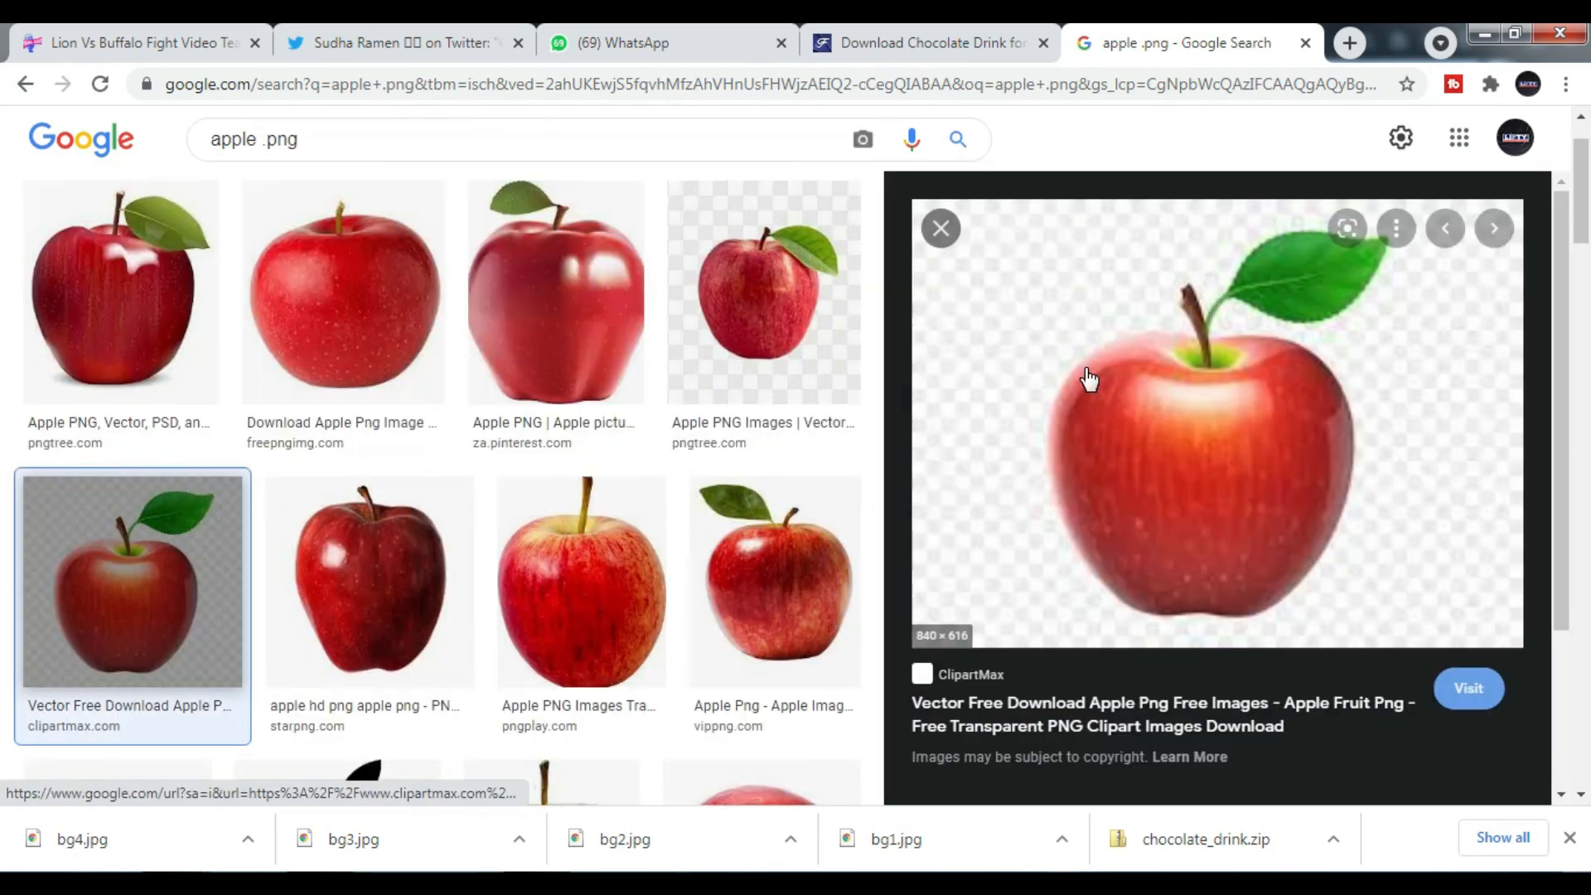
pyautogui.rightClick(1102, 366)
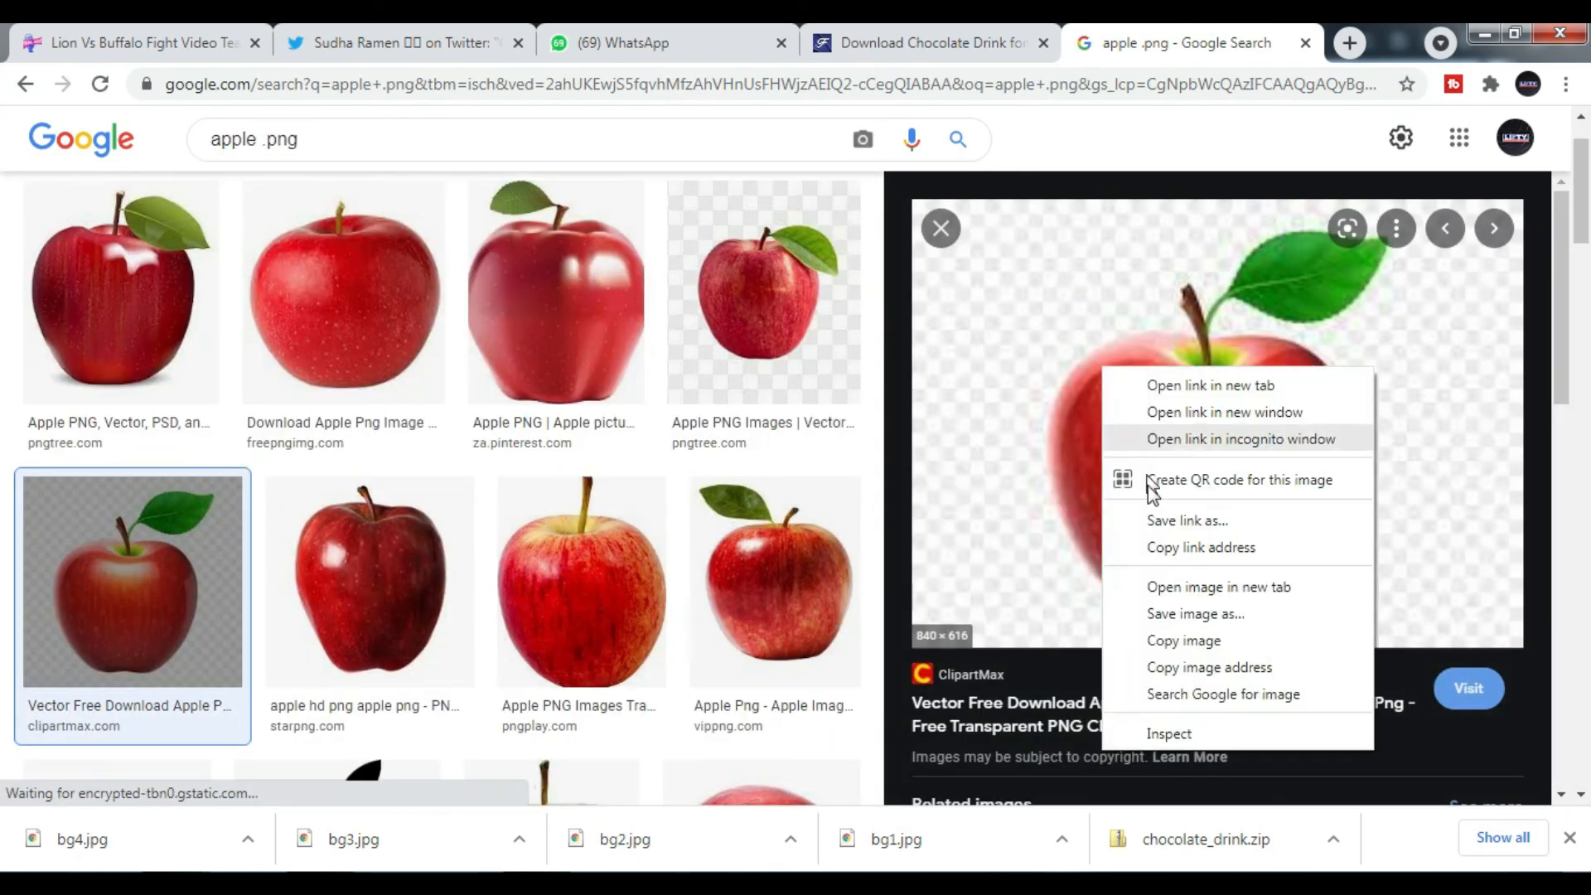
pyautogui.click(1160, 614)
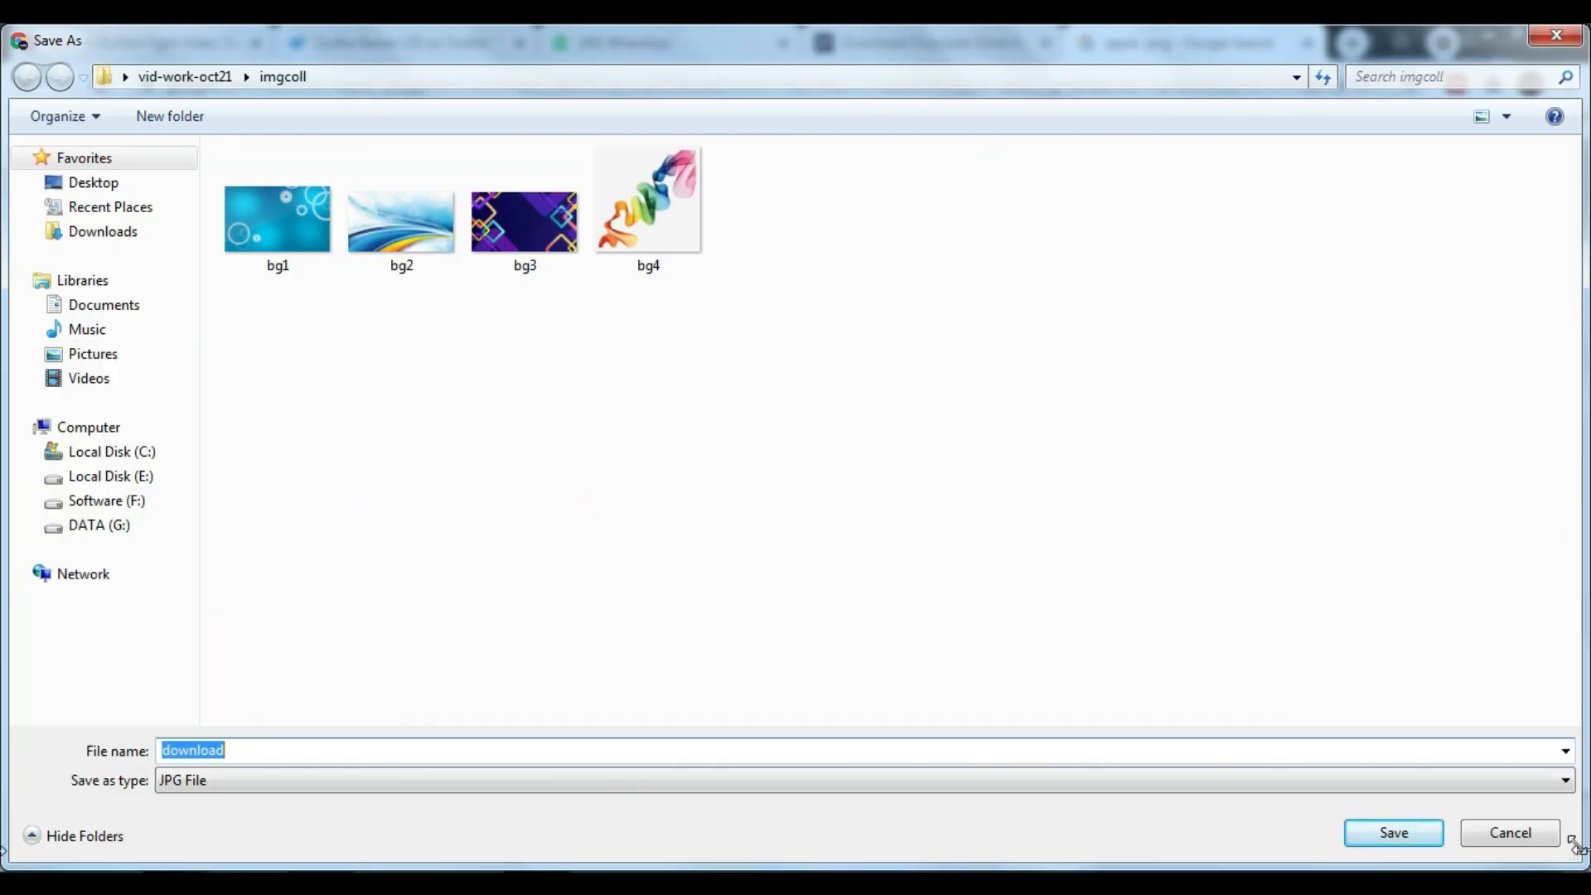
pyautogui.click(1400, 833)
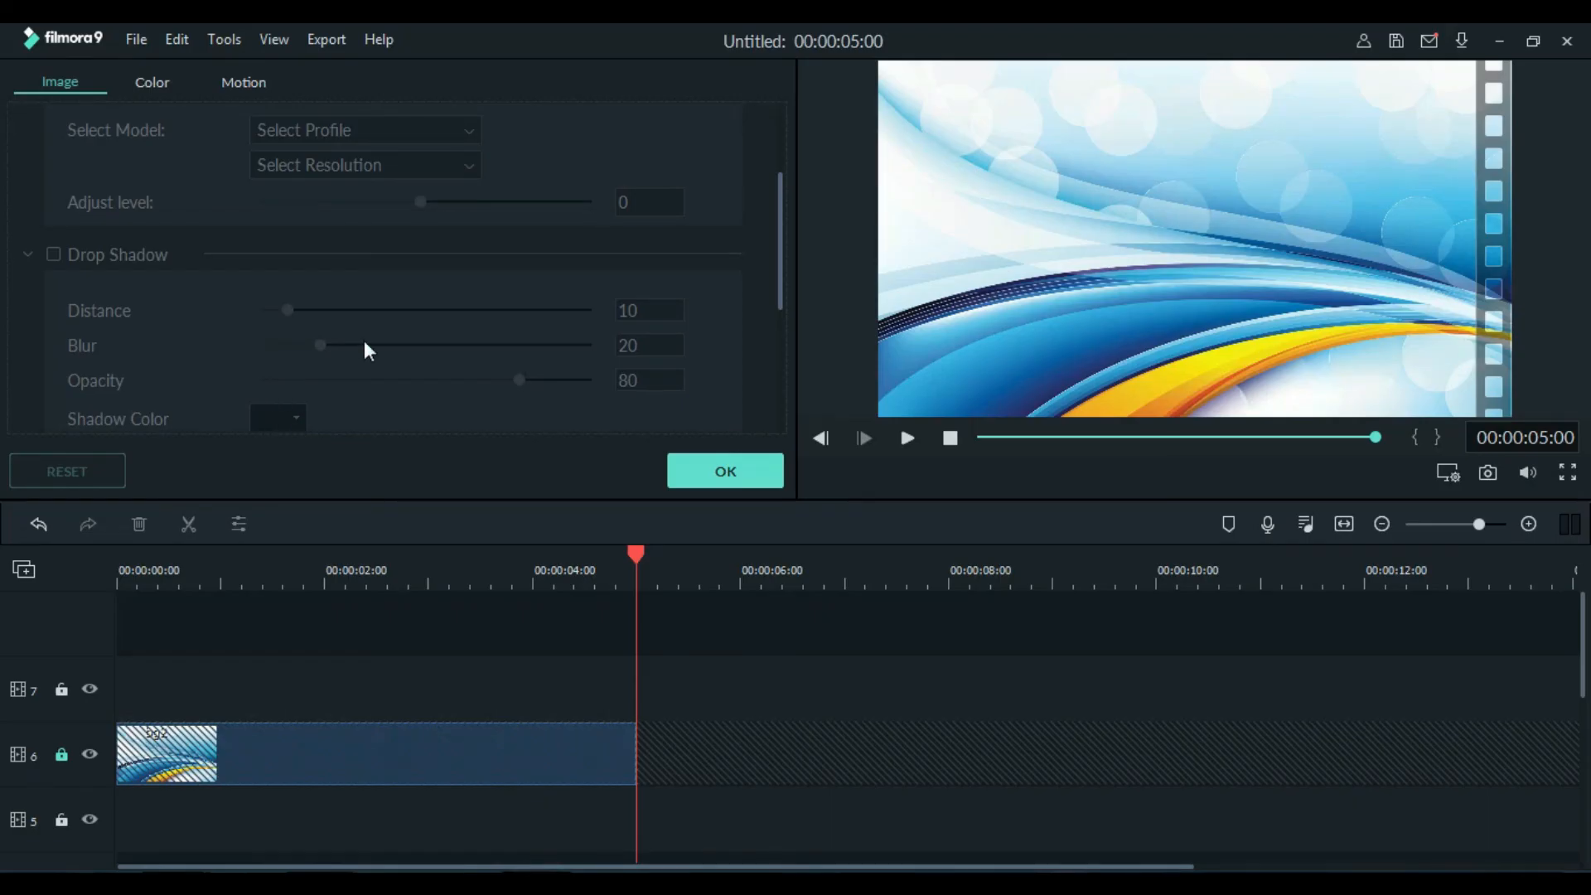
# Back in Filmora, import the download apple image from the imgcoll folder and place it at the start of track 7
pyautogui.click(704, 475)
pyautogui.click(34, 97)
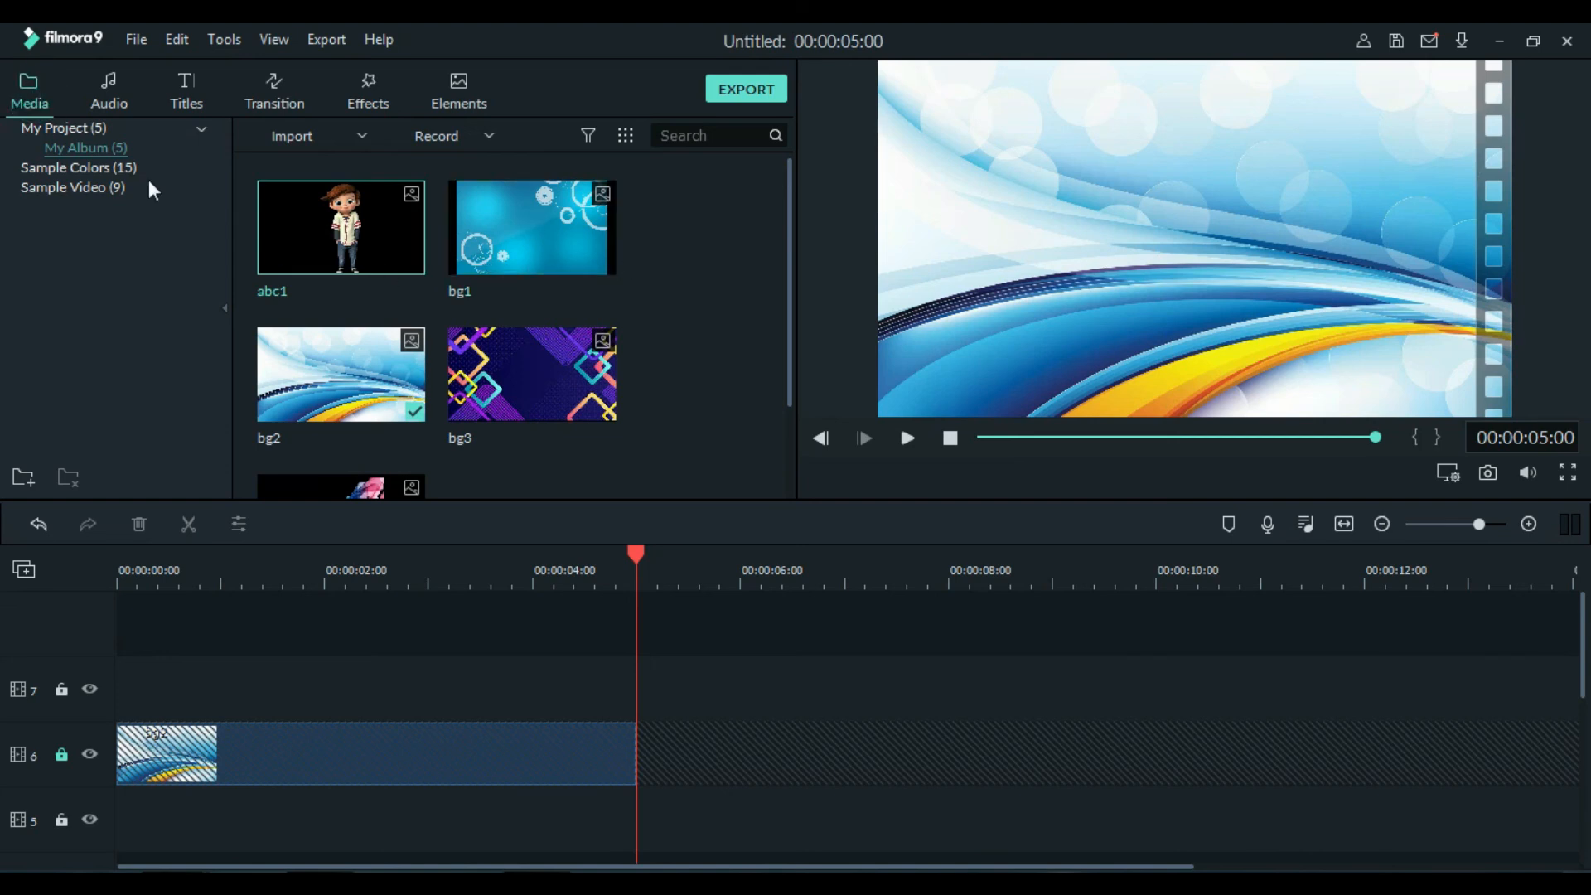
pyautogui.click(38, 99)
pyautogui.rightClick(645, 278)
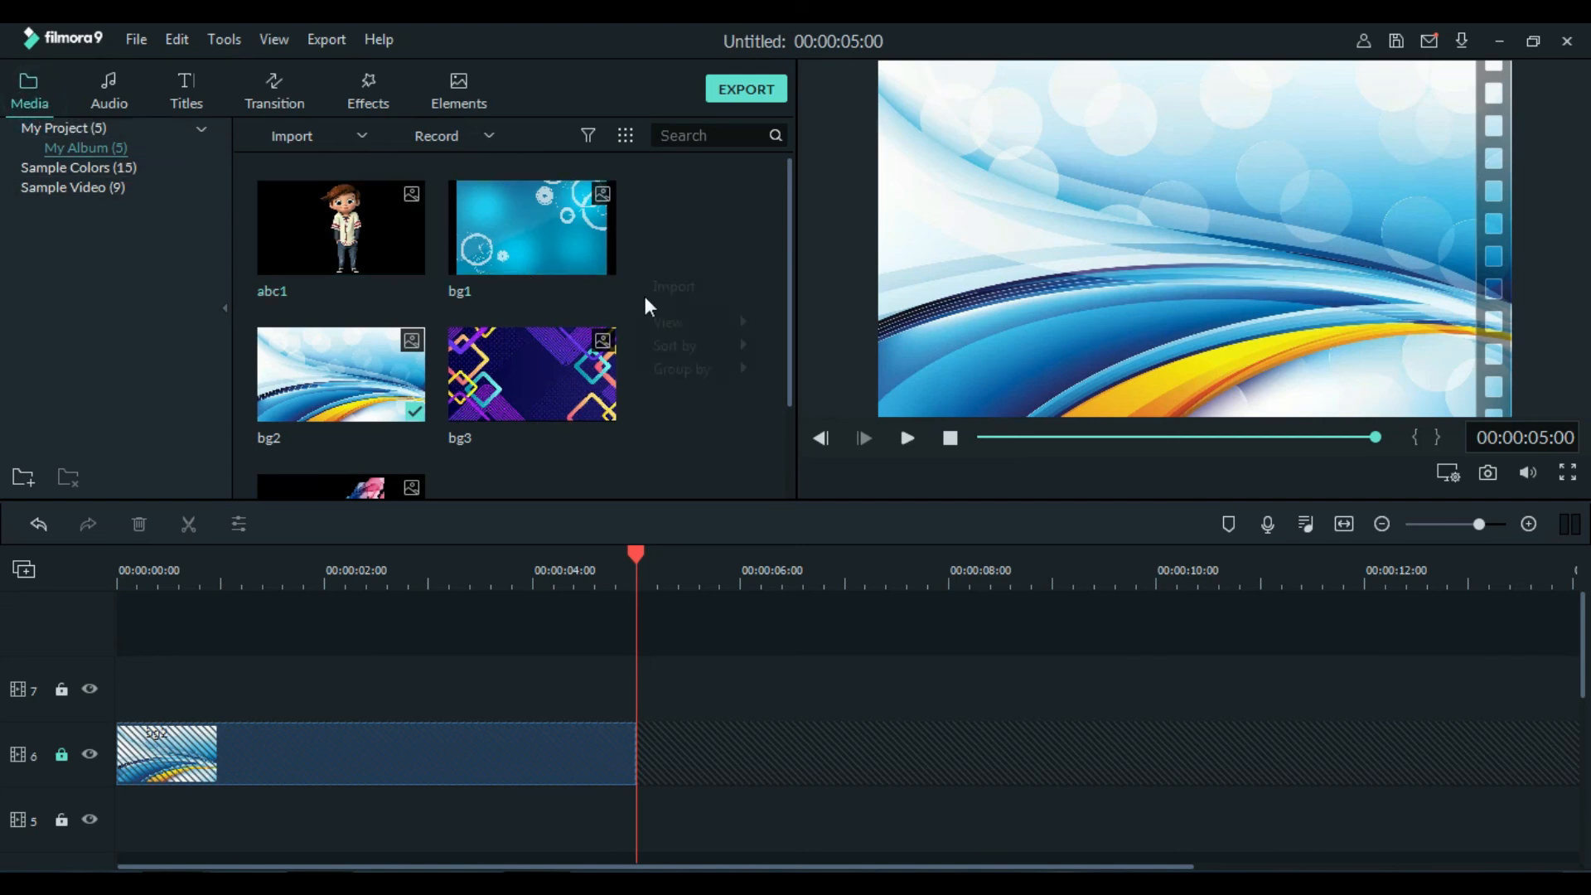
pyautogui.click(663, 286)
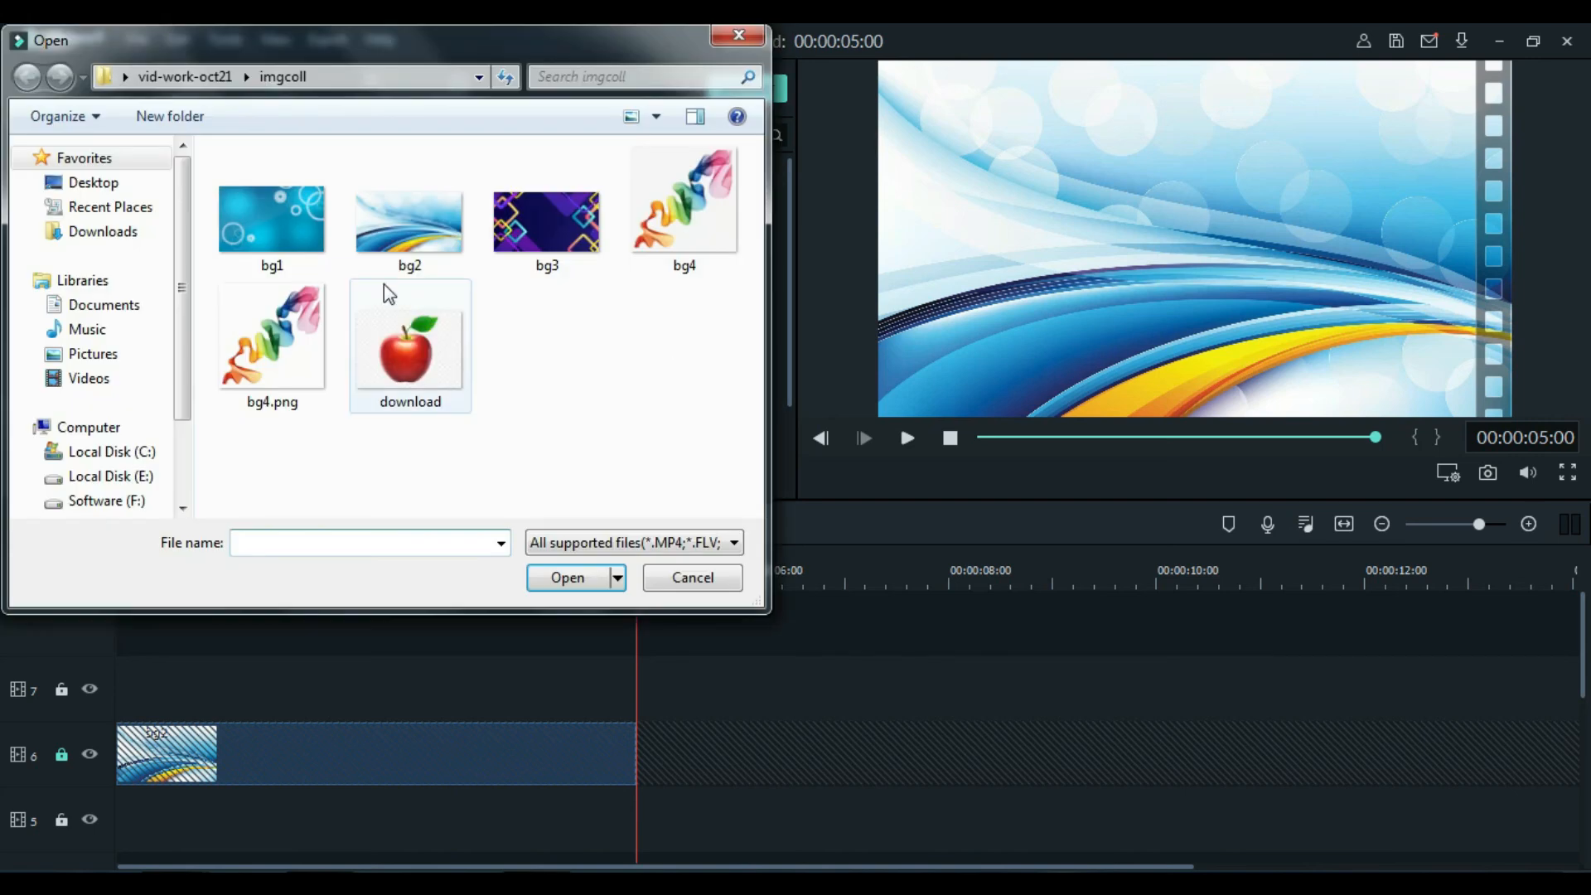
pyautogui.doubleClick(444, 326)
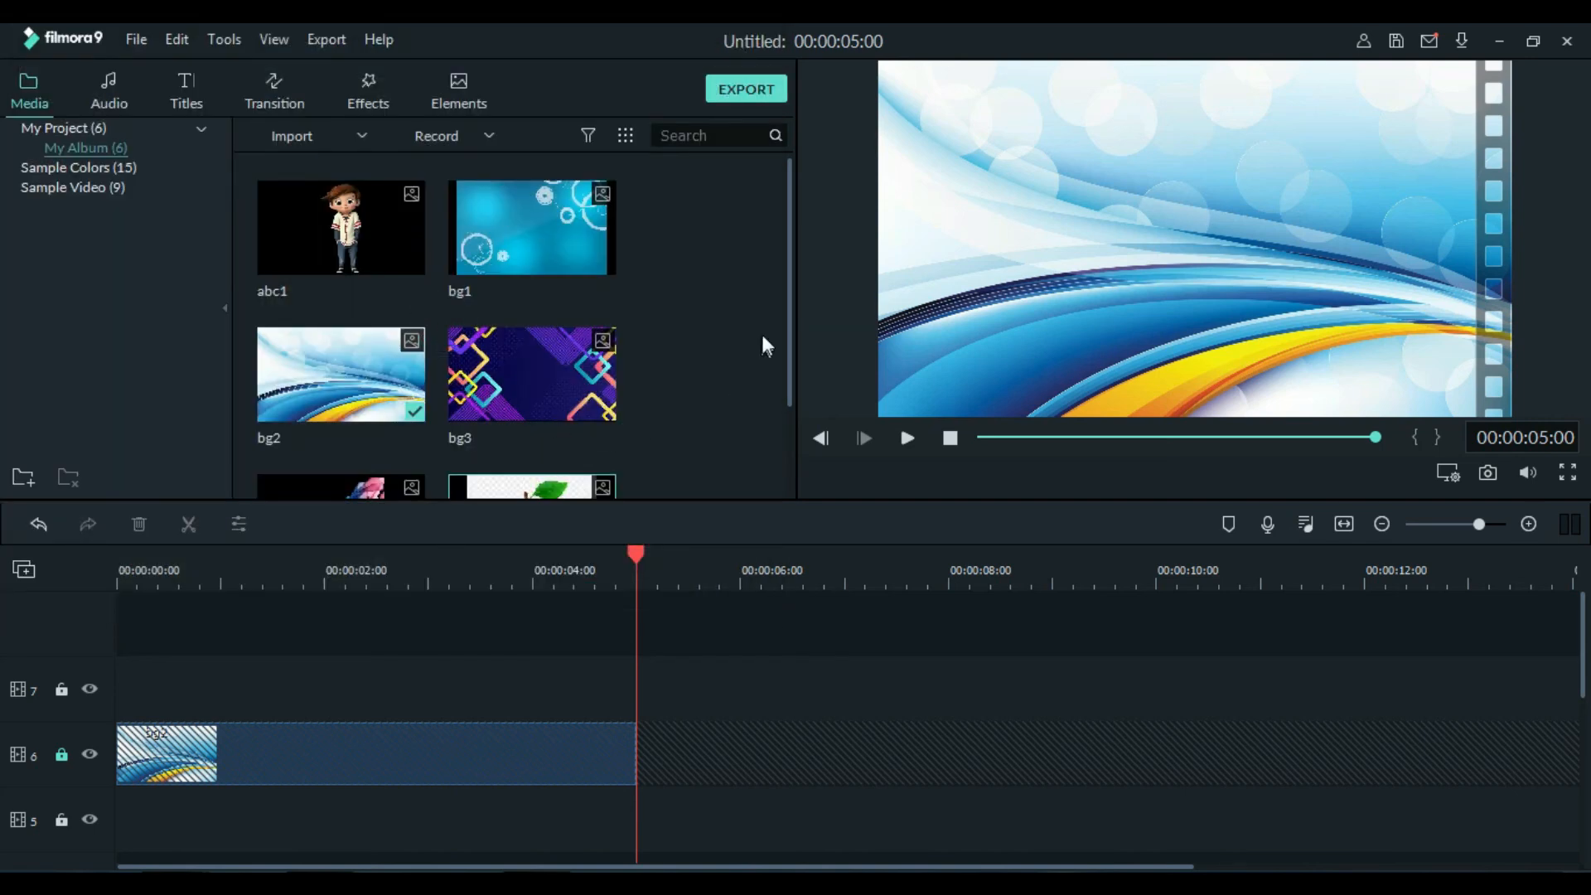
pyautogui.moveTo(787, 276); pyautogui.dragTo(792, 367)
pyautogui.moveTo(543, 397); pyautogui.dragTo(53, 688)
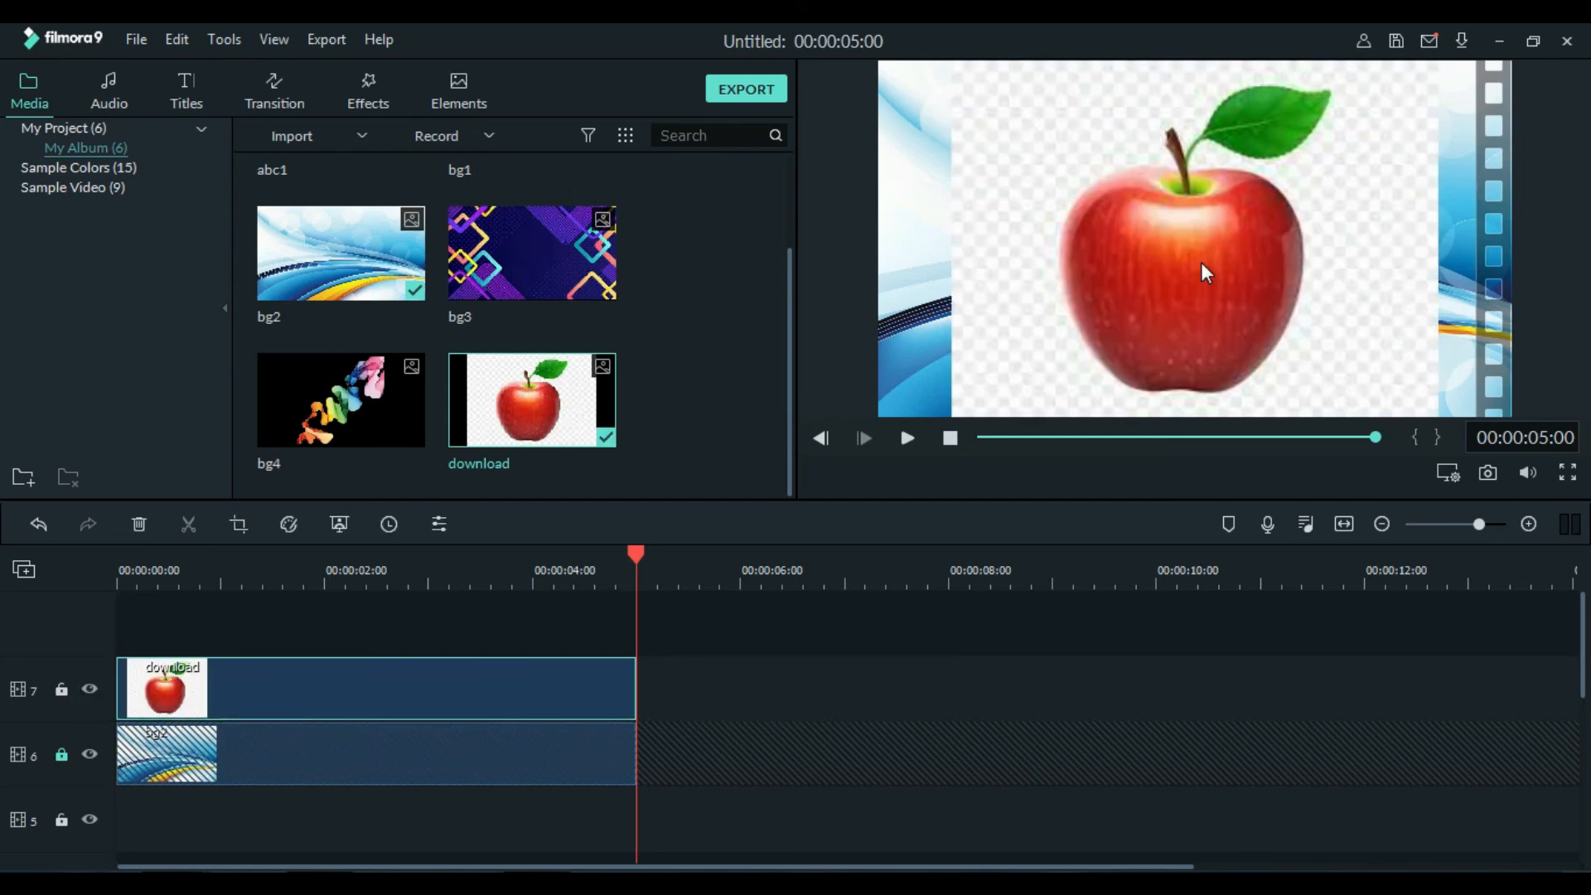
# Crop the apple clip with a custom ratio to about 148 x 169, closely framing the apple and its leaf
pyautogui.click(238, 532)
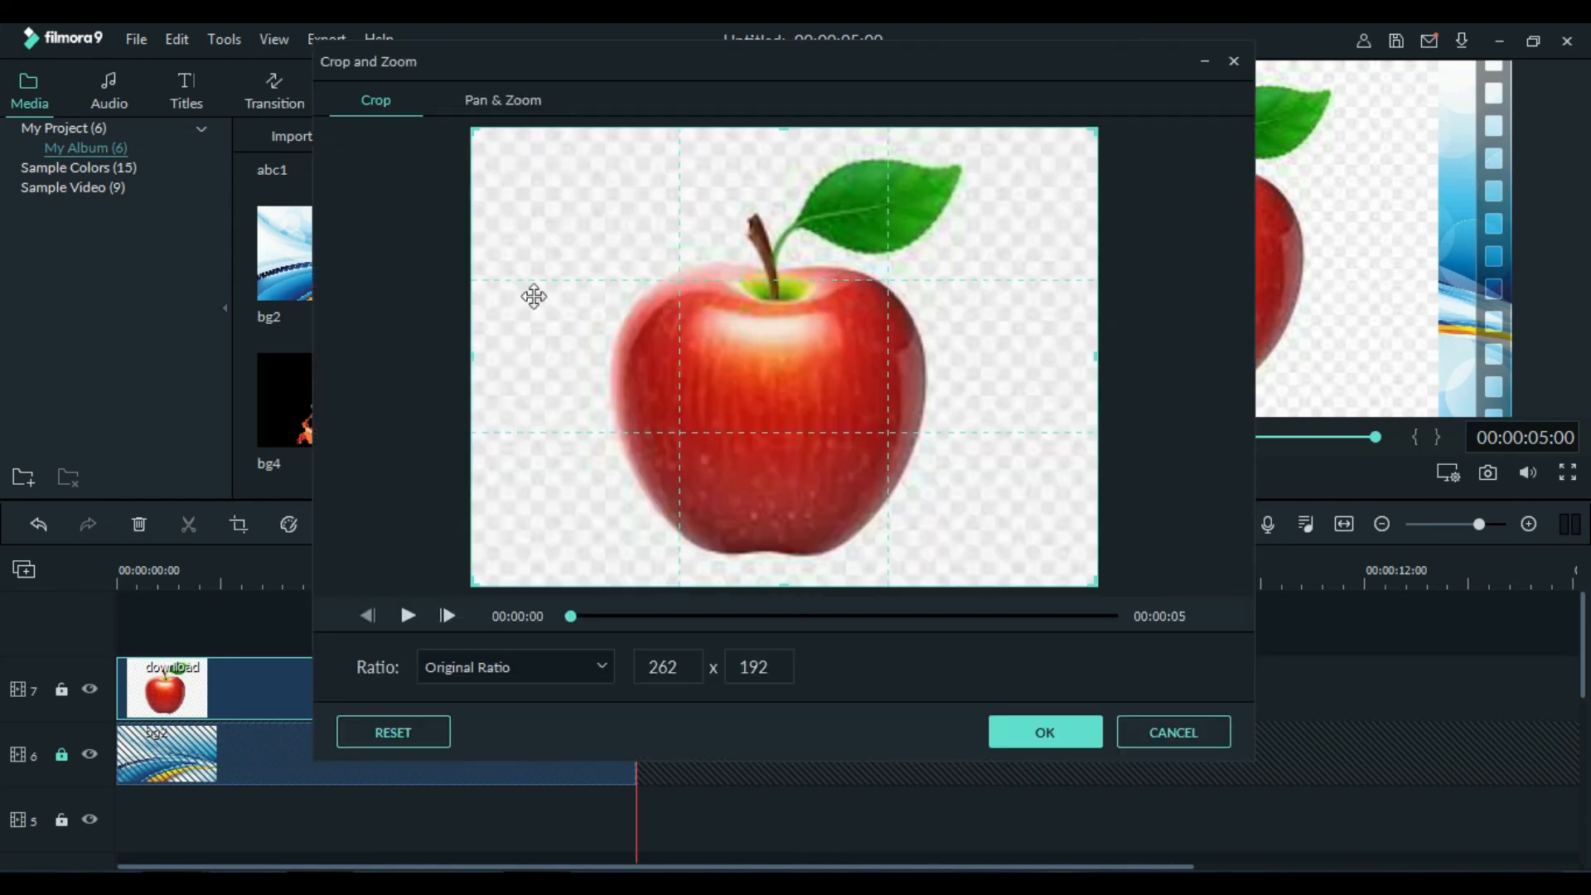
pyautogui.click(465, 669)
pyautogui.click(464, 813)
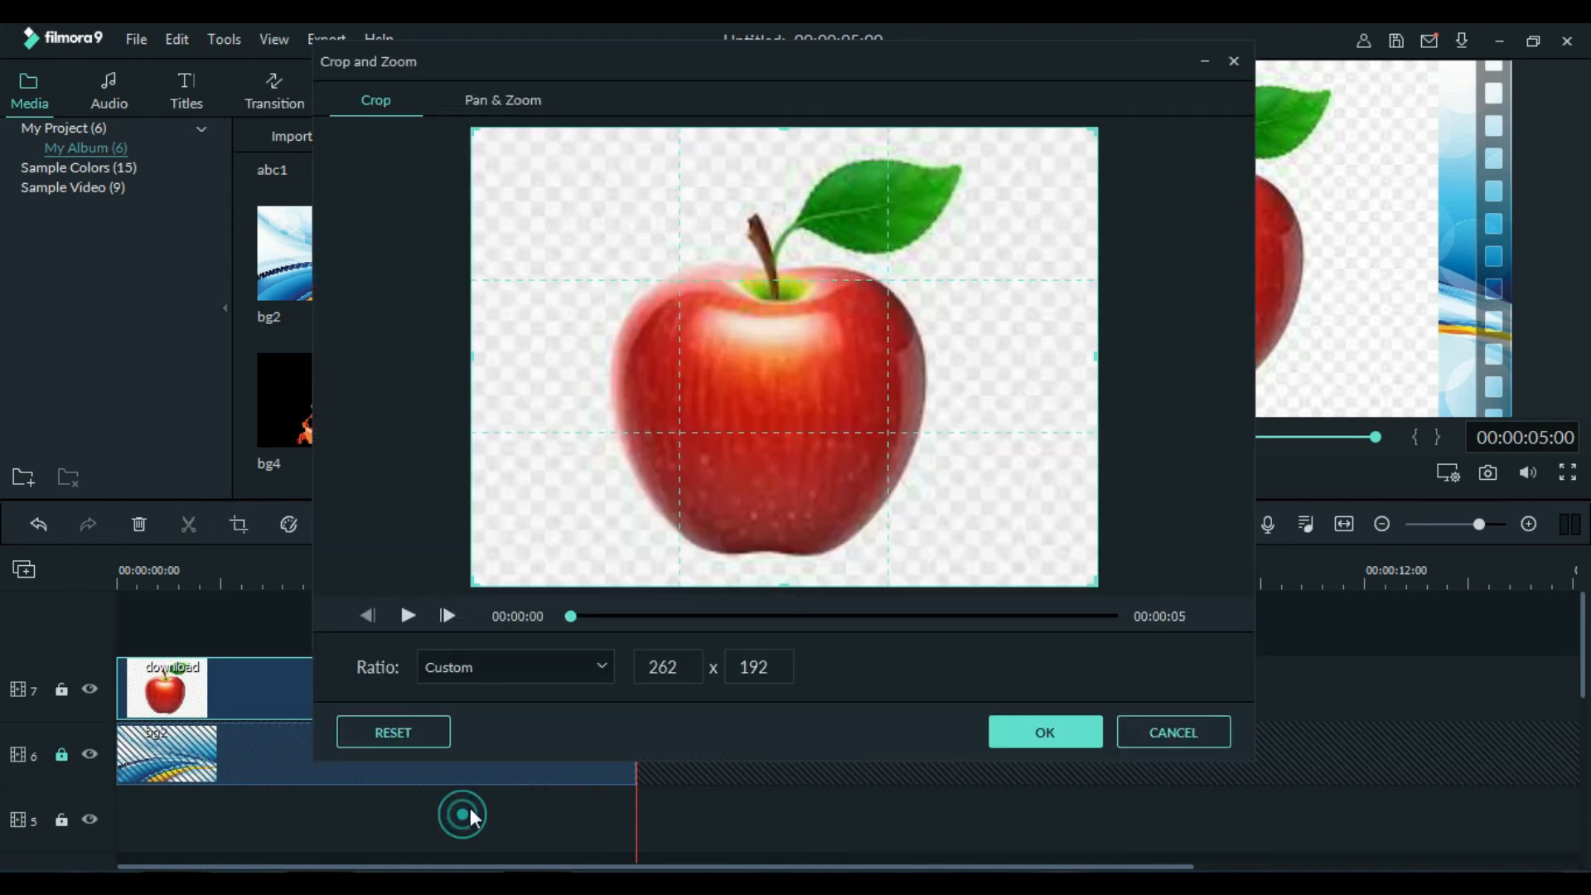
pyautogui.moveTo(475, 354); pyautogui.dragTo(606, 351)
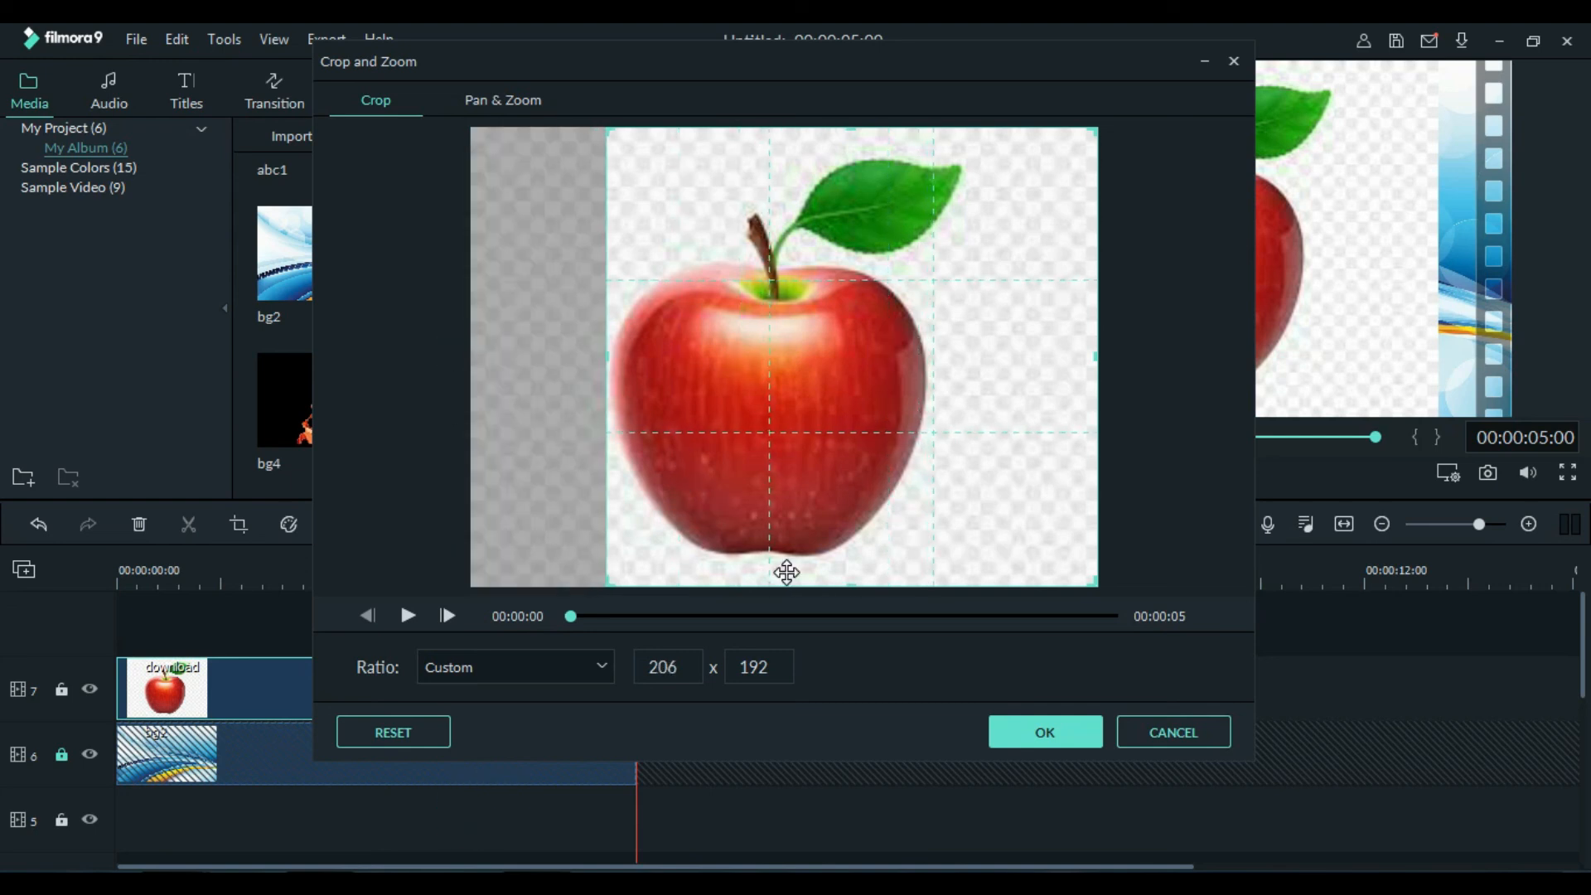
pyautogui.moveTo(846, 580); pyautogui.dragTo(846, 557)
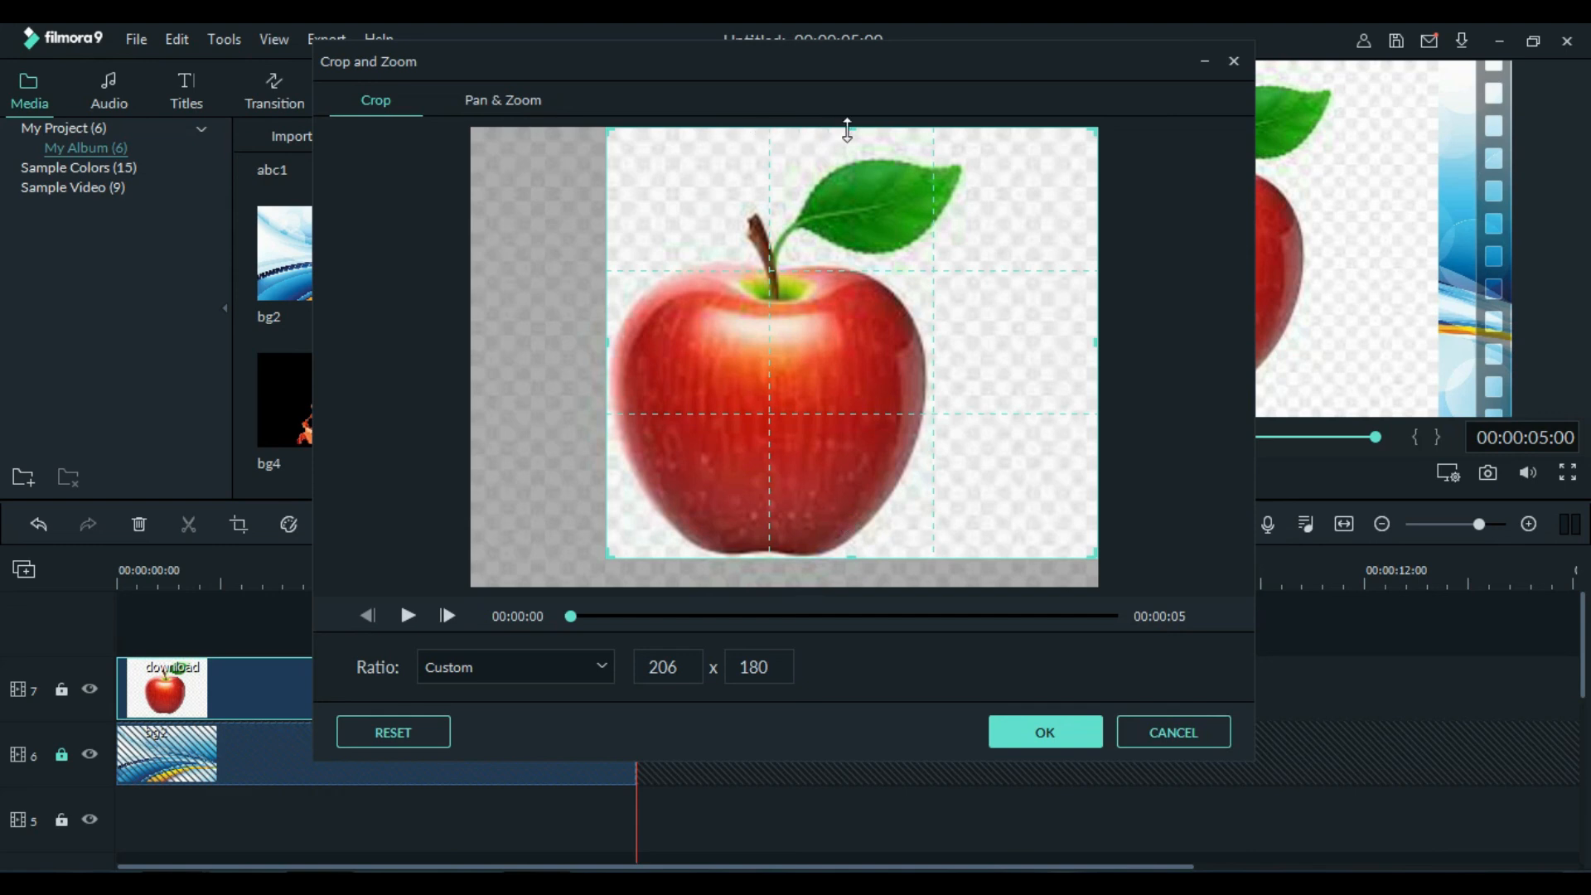
pyautogui.moveTo(845, 130); pyautogui.dragTo(847, 154)
pyautogui.moveTo(1093, 358); pyautogui.dragTo(959, 378)
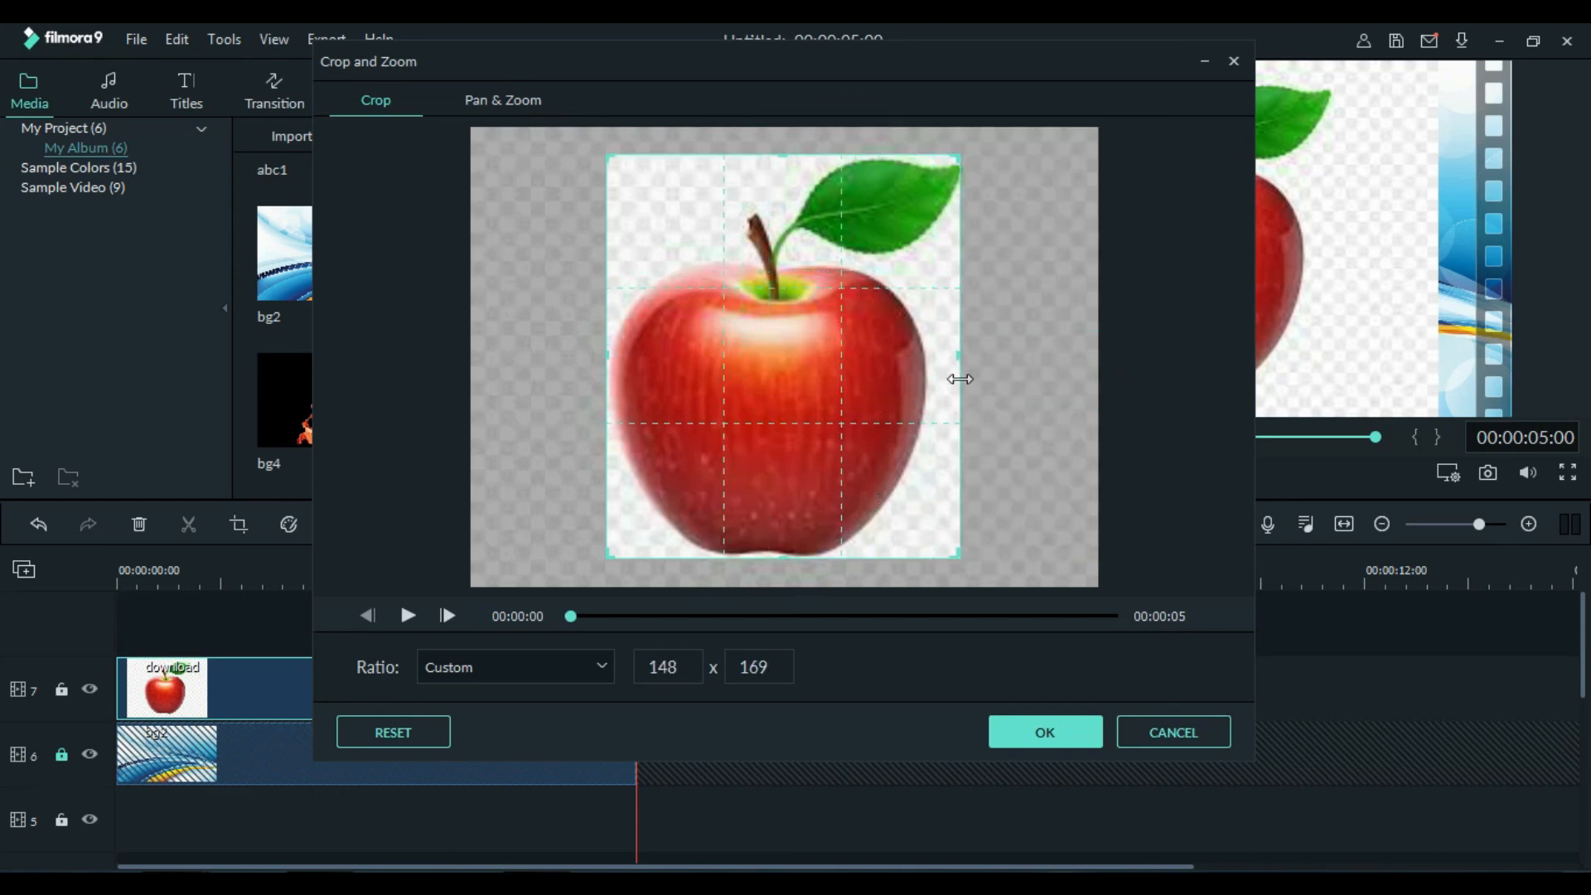
pyautogui.click(1042, 732)
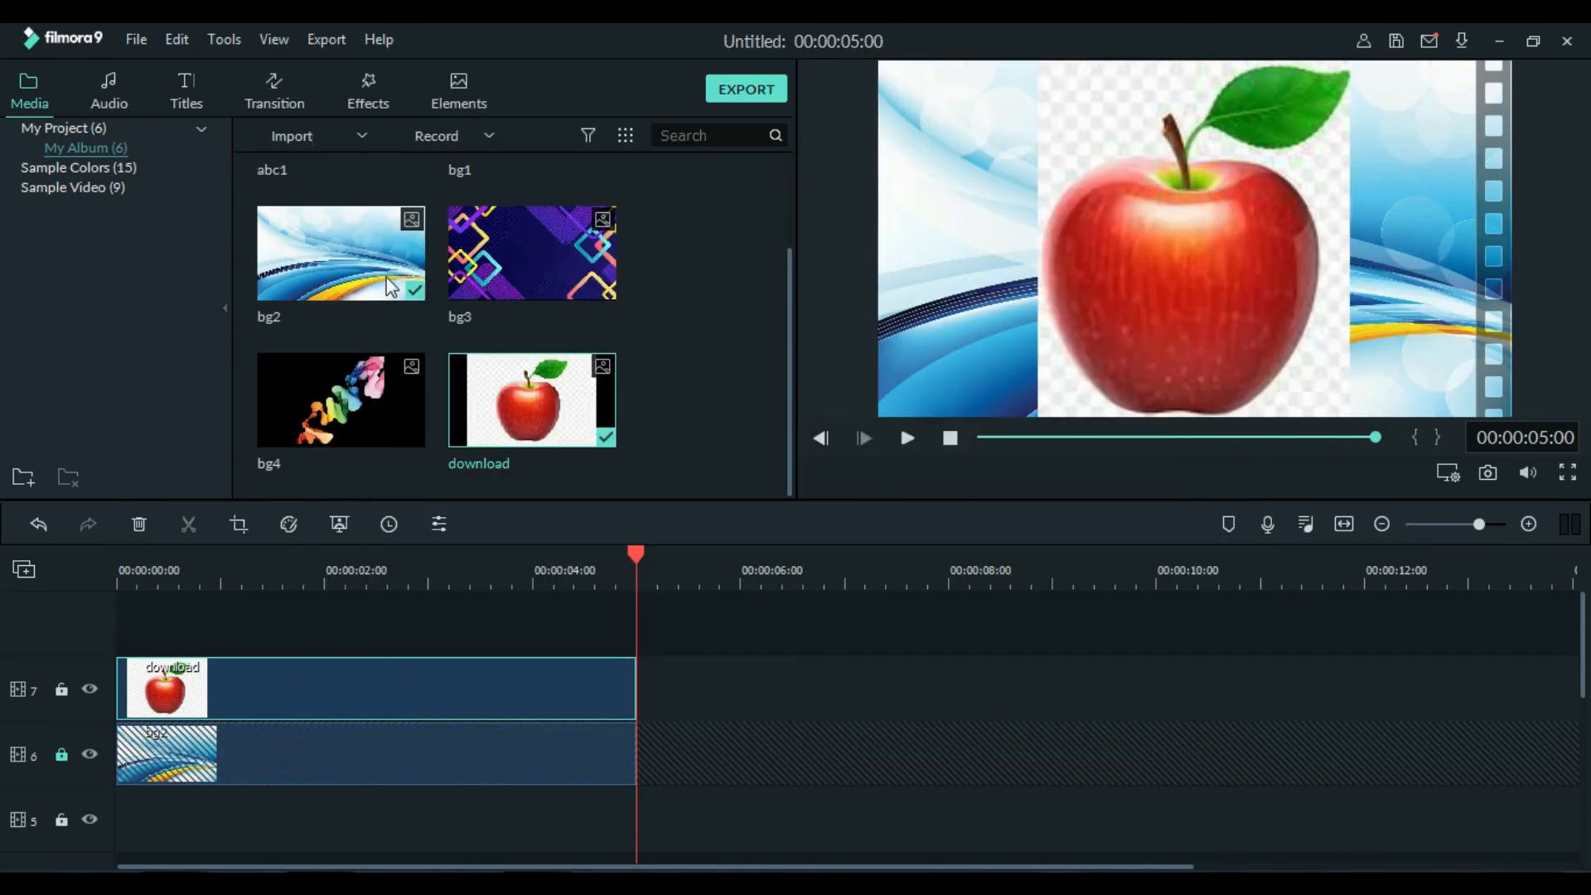
# Set a Pan & Zoom move on the apple clip, shifting the start frame toward the image's lower-left and leaving the end frame centred
pyautogui.hotkey('alt', 'c')
pyautogui.click(520, 96)
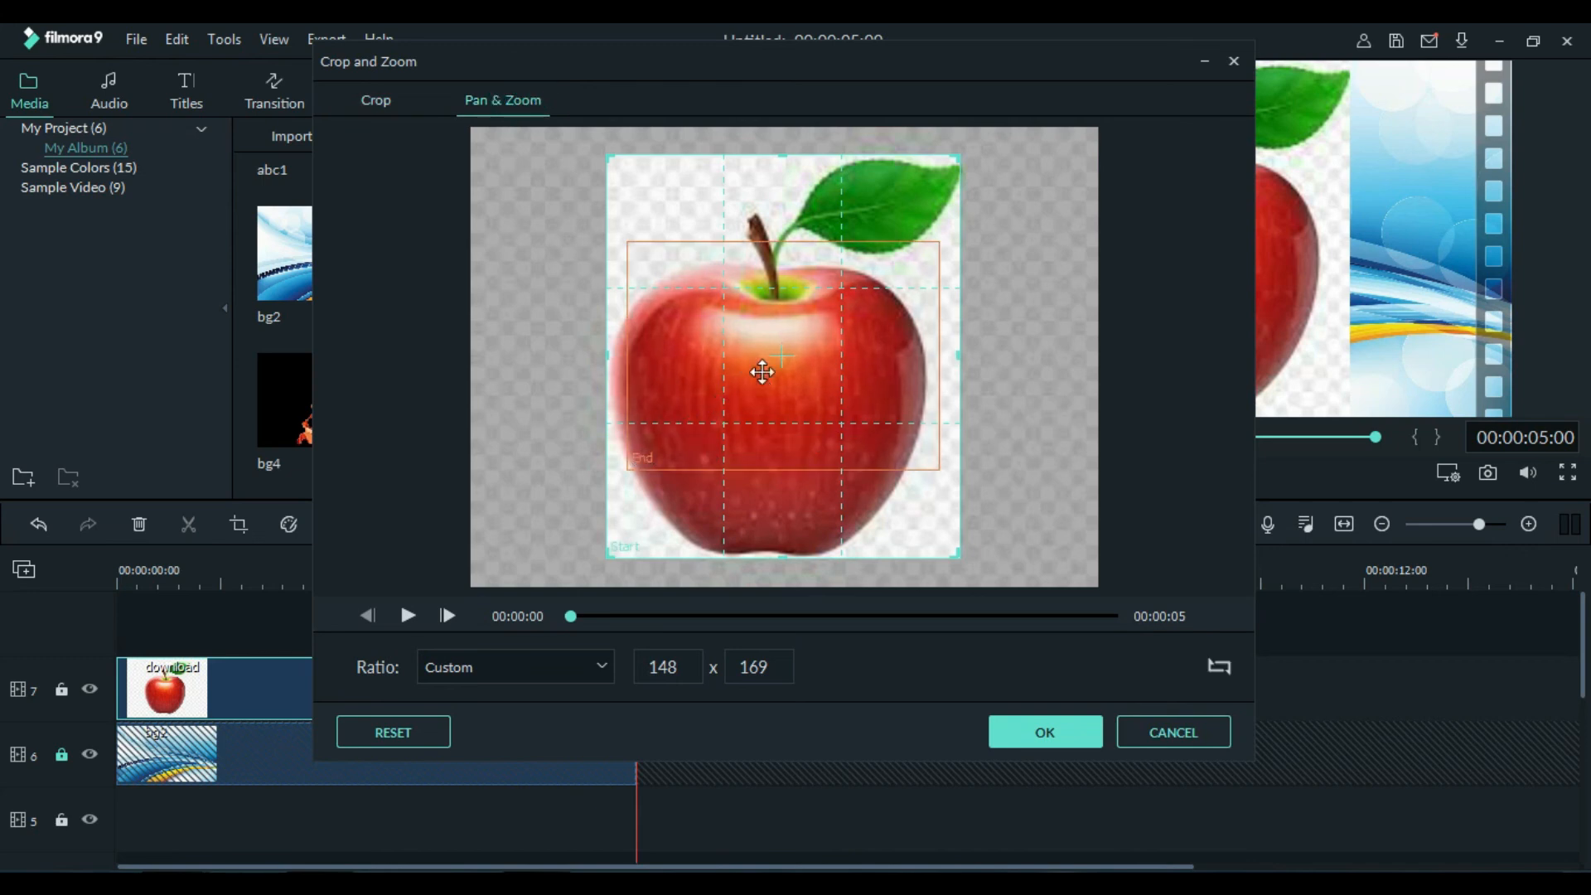
pyautogui.moveTo(828, 348); pyautogui.dragTo(624, 462)
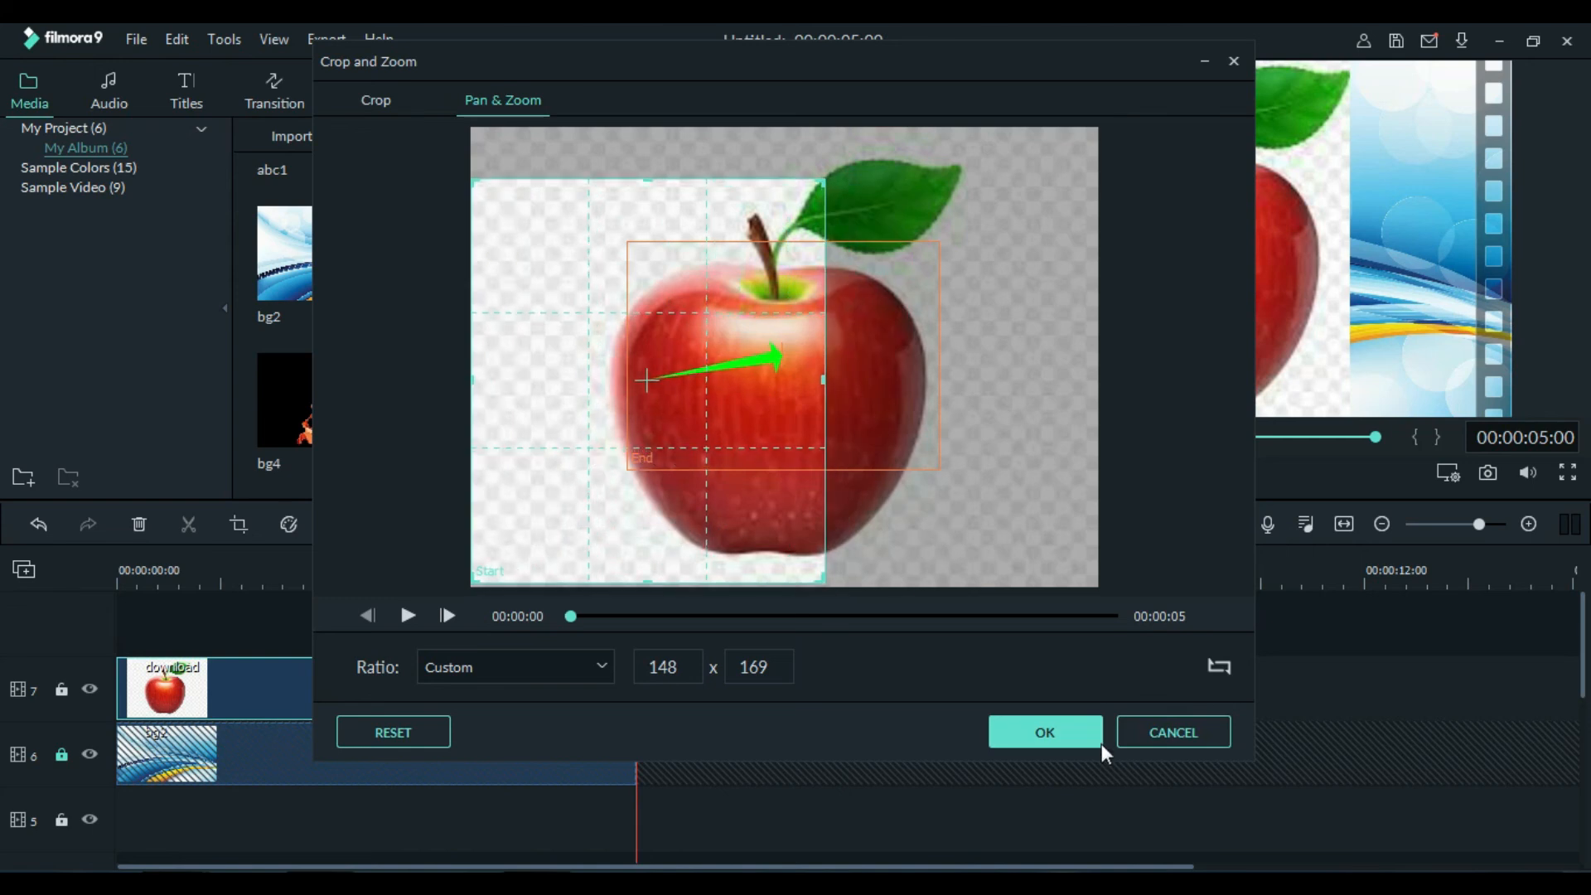
pyautogui.click(1047, 735)
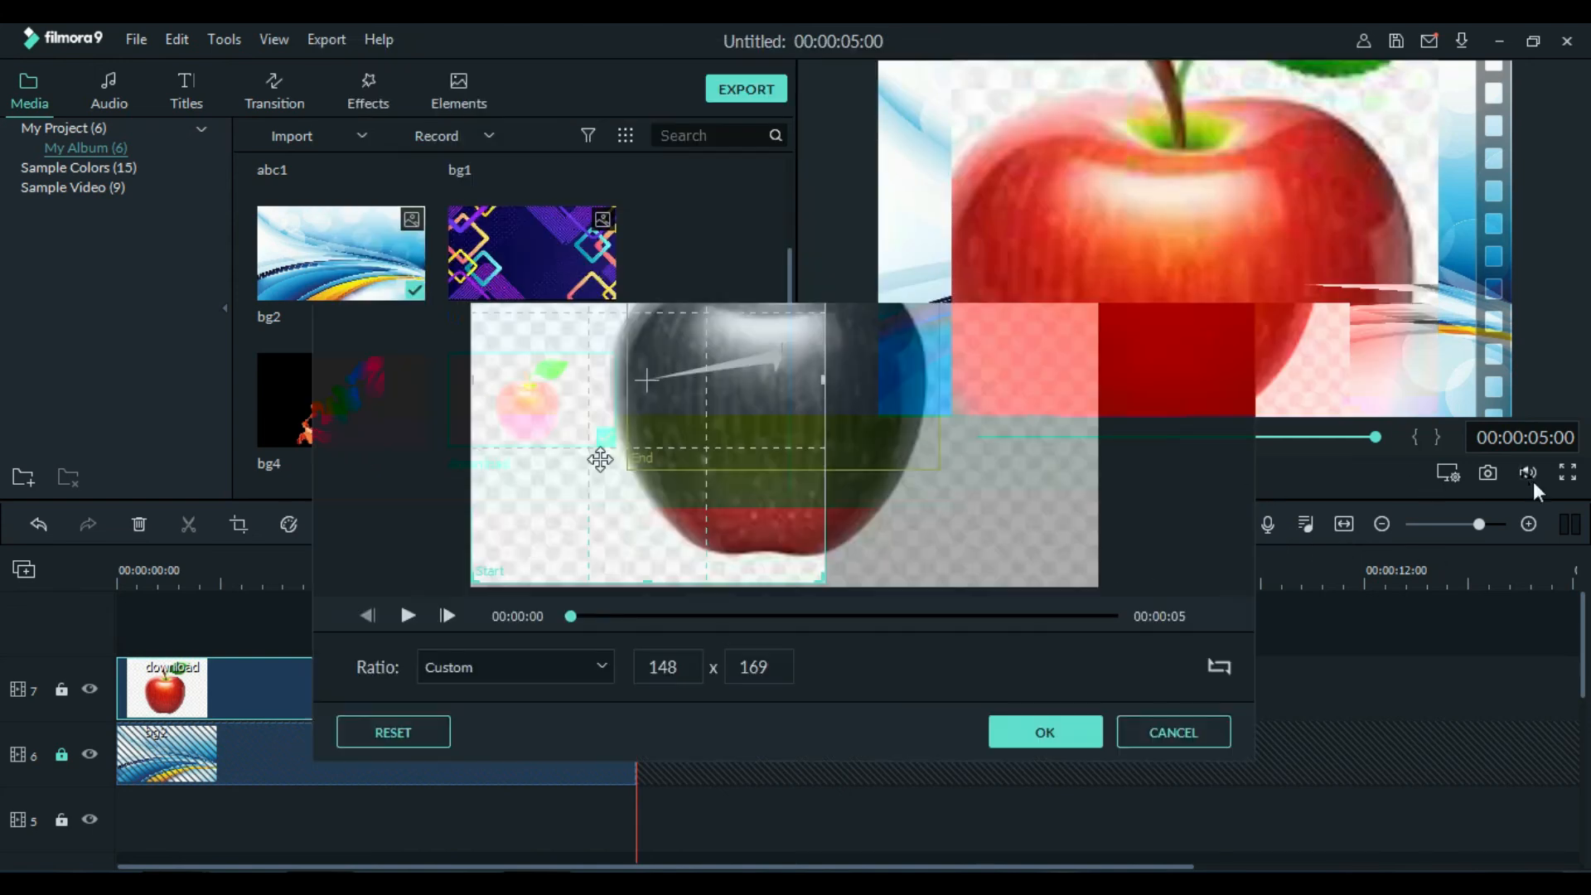
# Preview the apple clip's Pan & Zoom animation in full screen, and return to the editor
pyautogui.click(1566, 470)
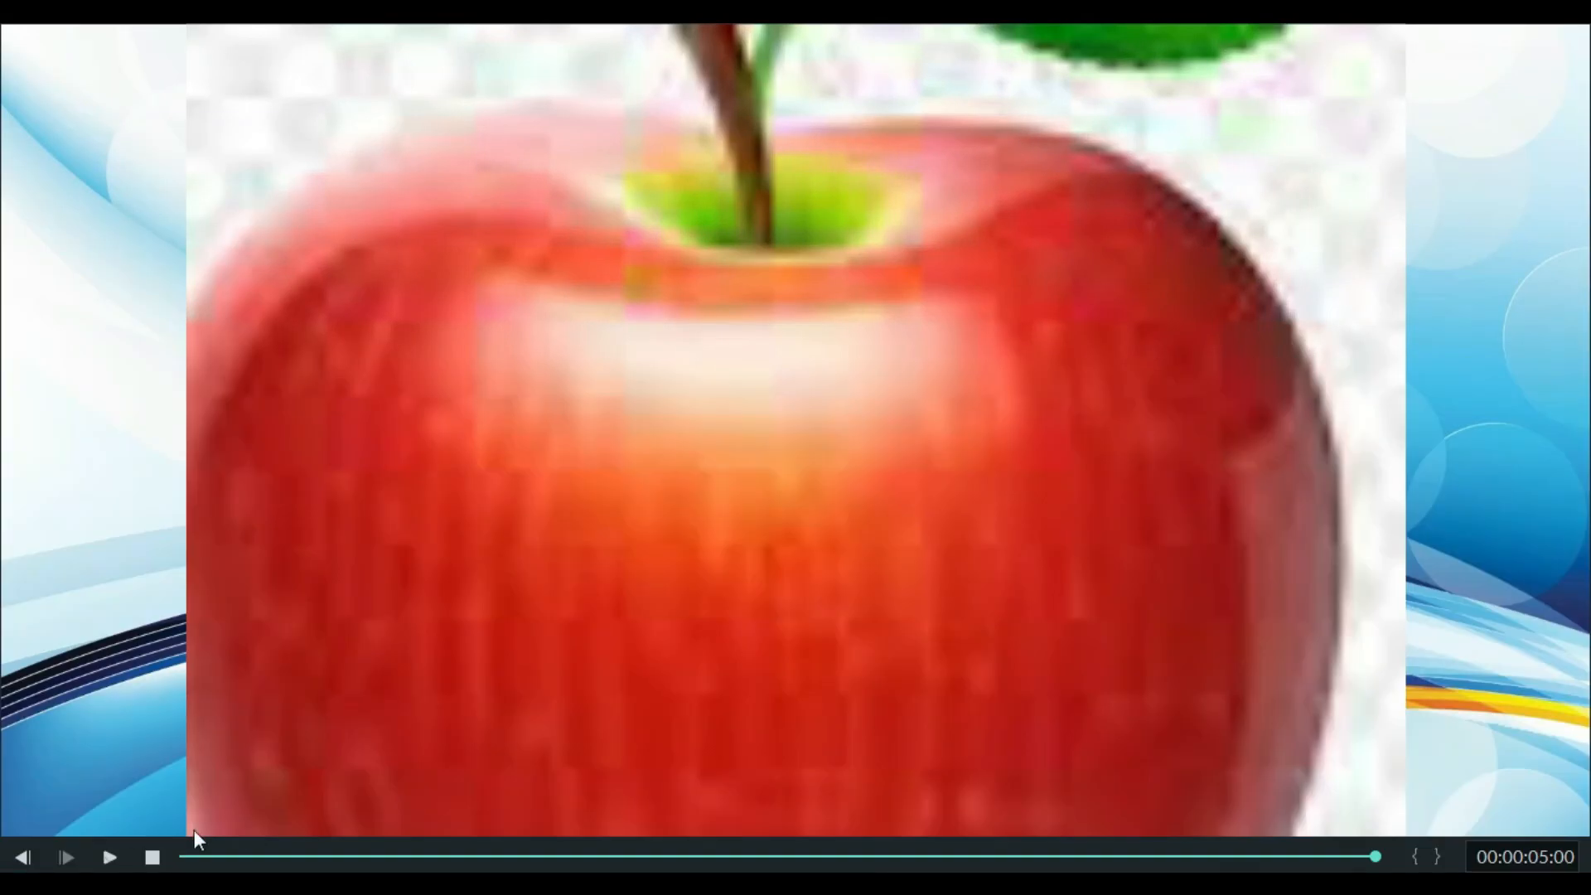
pyautogui.click(108, 856)
pyautogui.press('Escape')
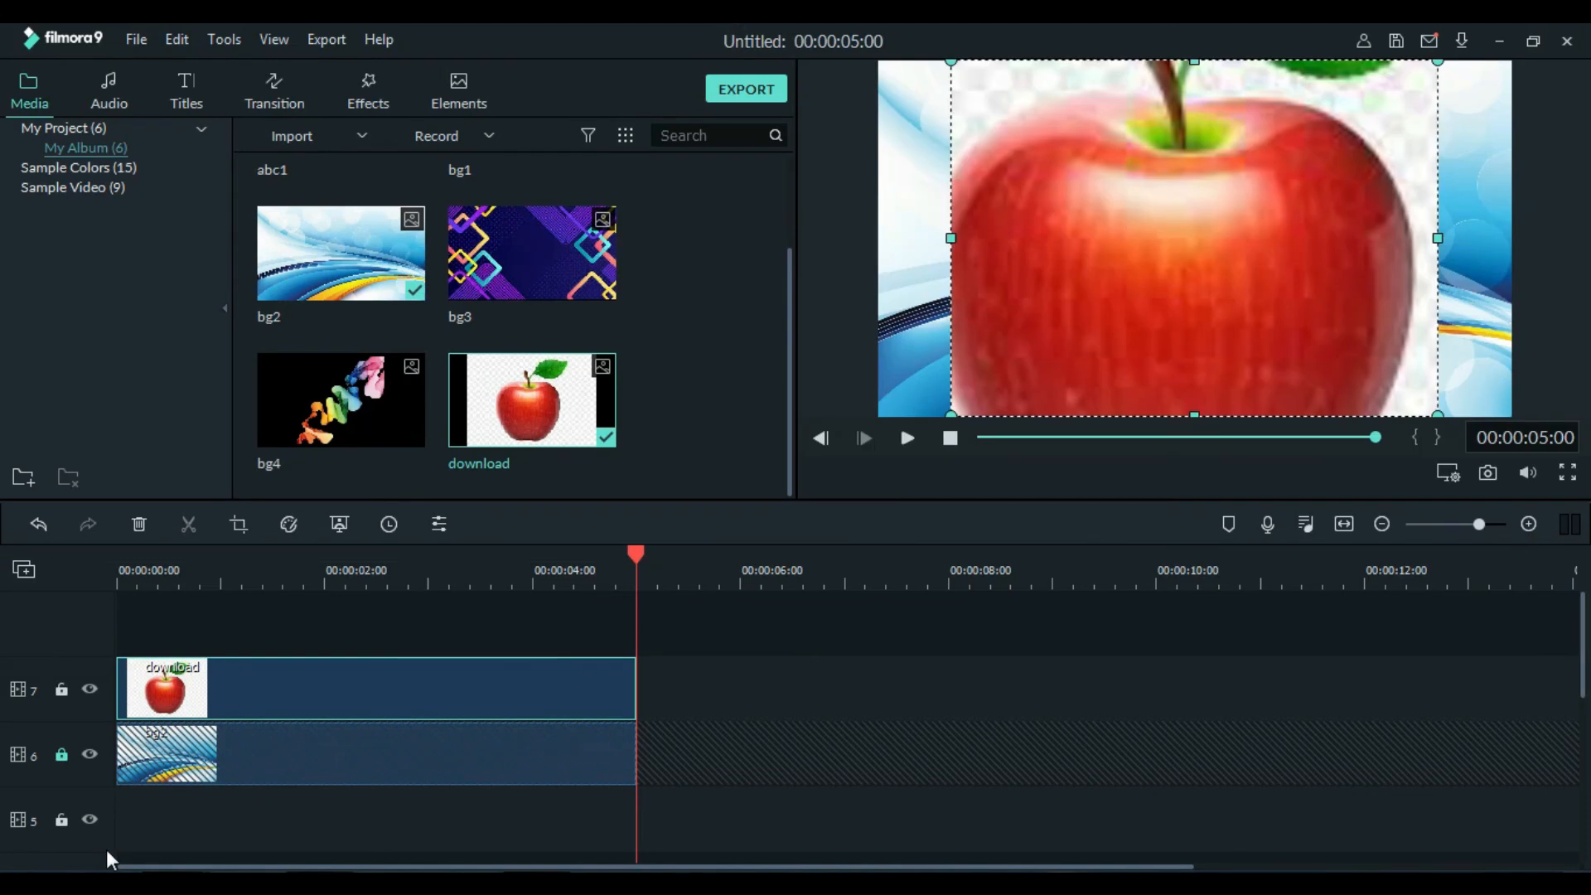
pyautogui.click(714, 321)
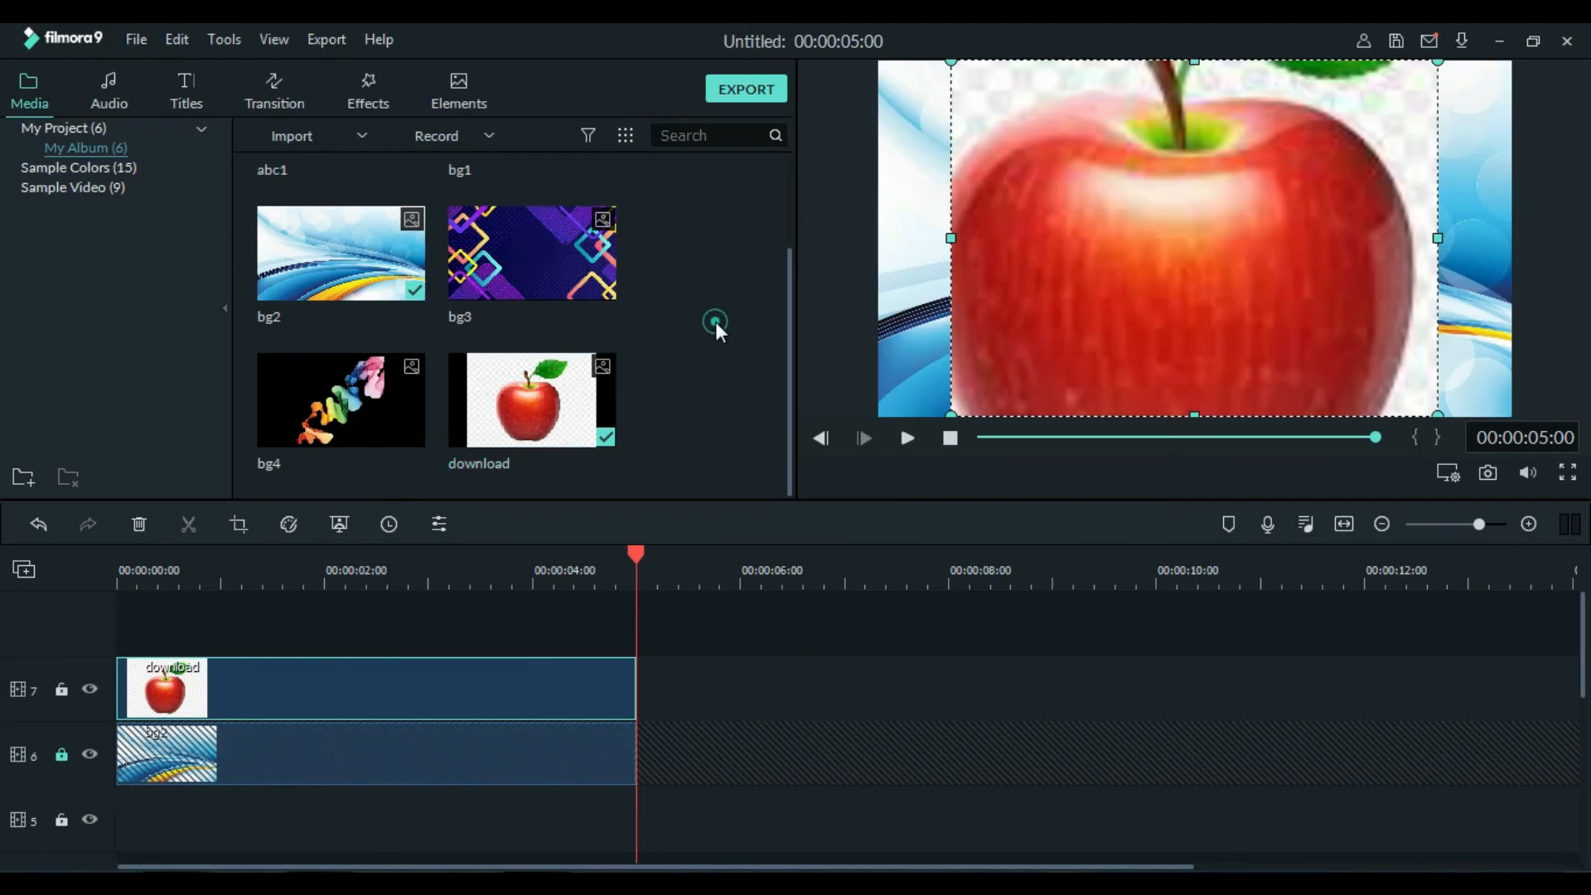
# Unlock track 6 and review the bg2 clip's image settings without altering them
pyautogui.click(71, 756)
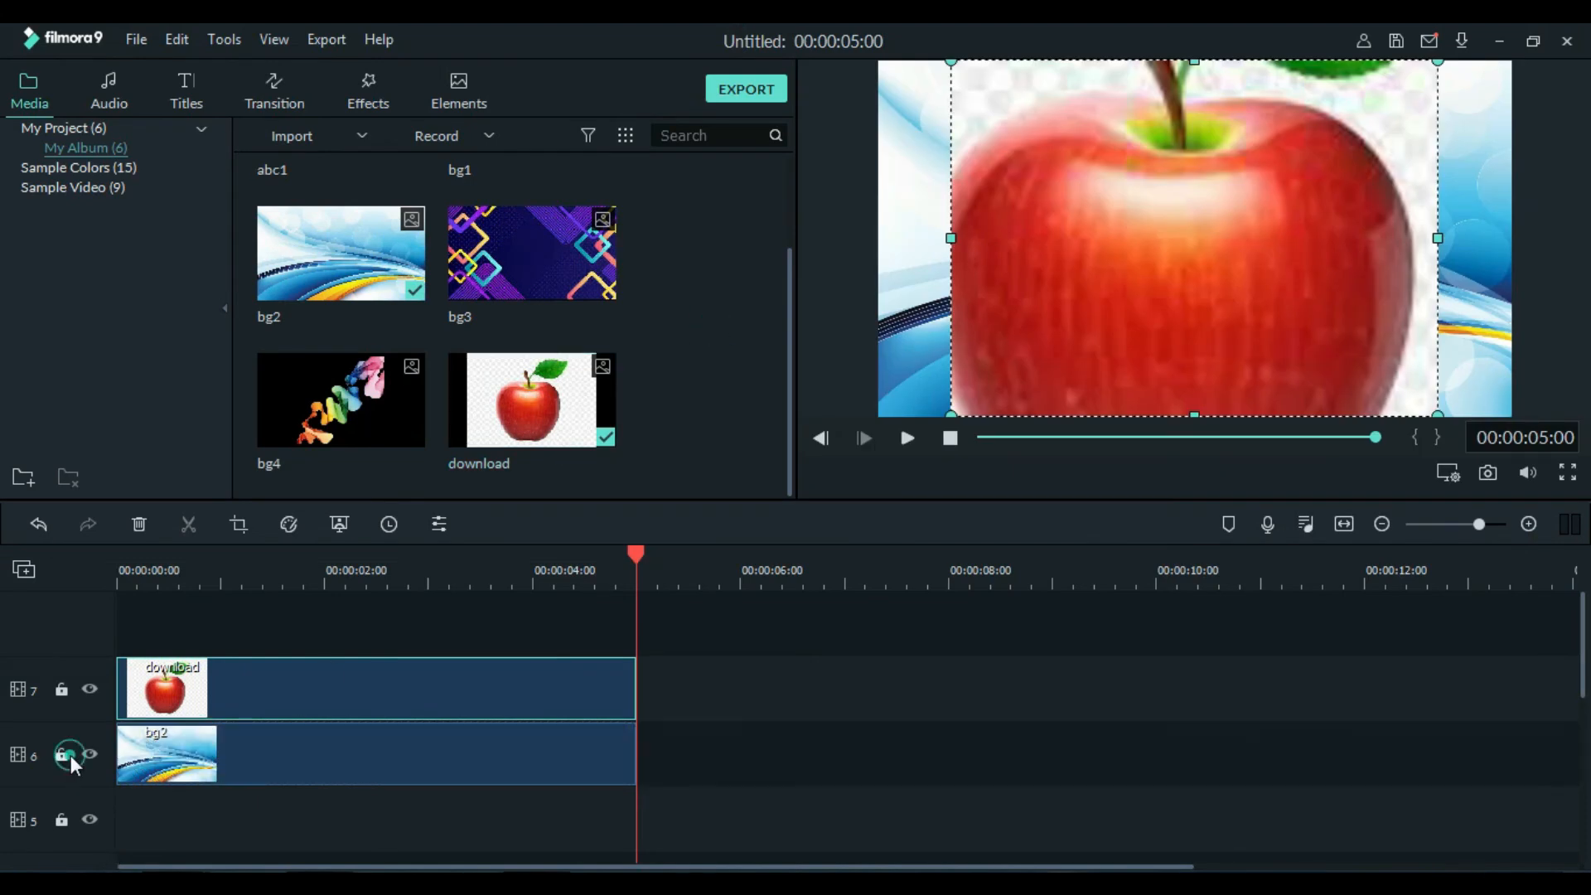
pyautogui.doubleClick(312, 746)
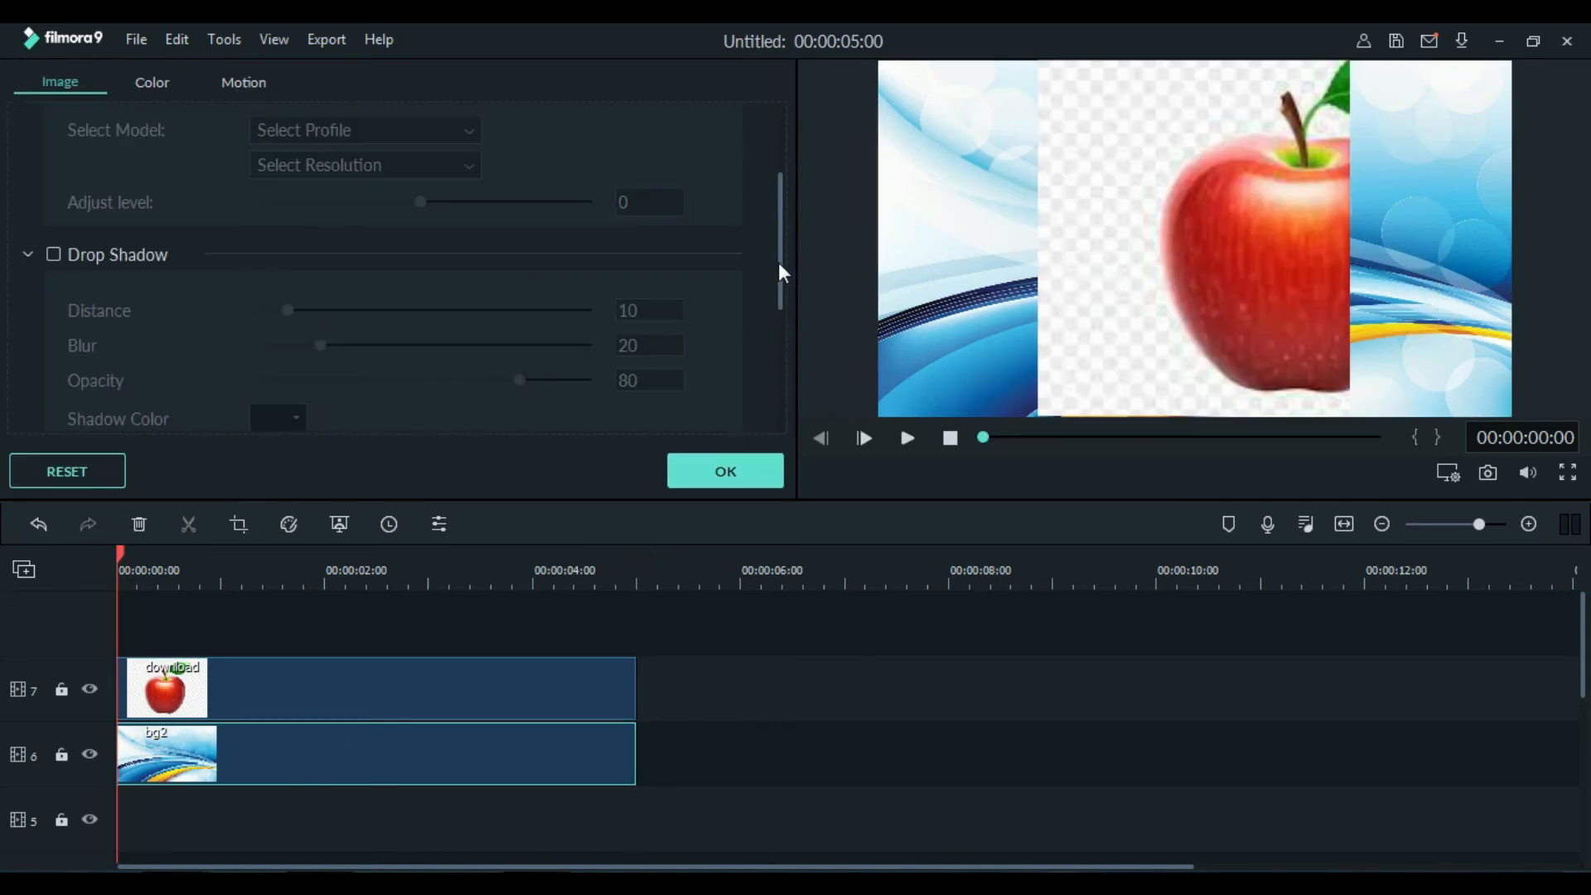
pyautogui.moveTo(778, 261); pyautogui.dragTo(789, 434)
pyautogui.click(734, 472)
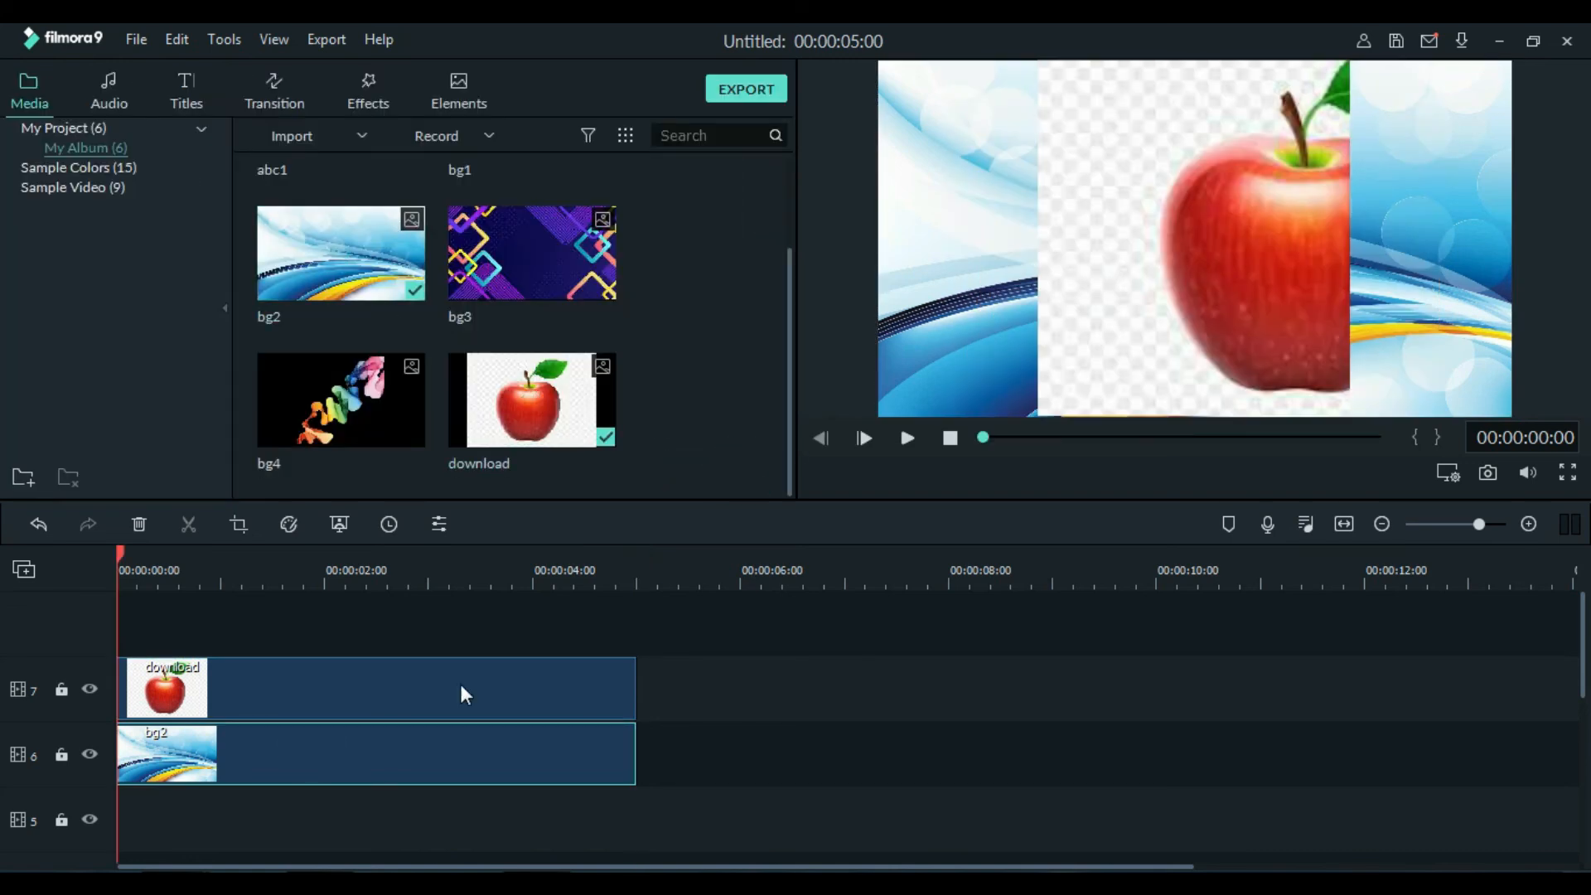
# Open advanced color correction for the bg2 clip and set its white balance to temperature -26.64 and tint -2.36
pyautogui.click(290, 524)
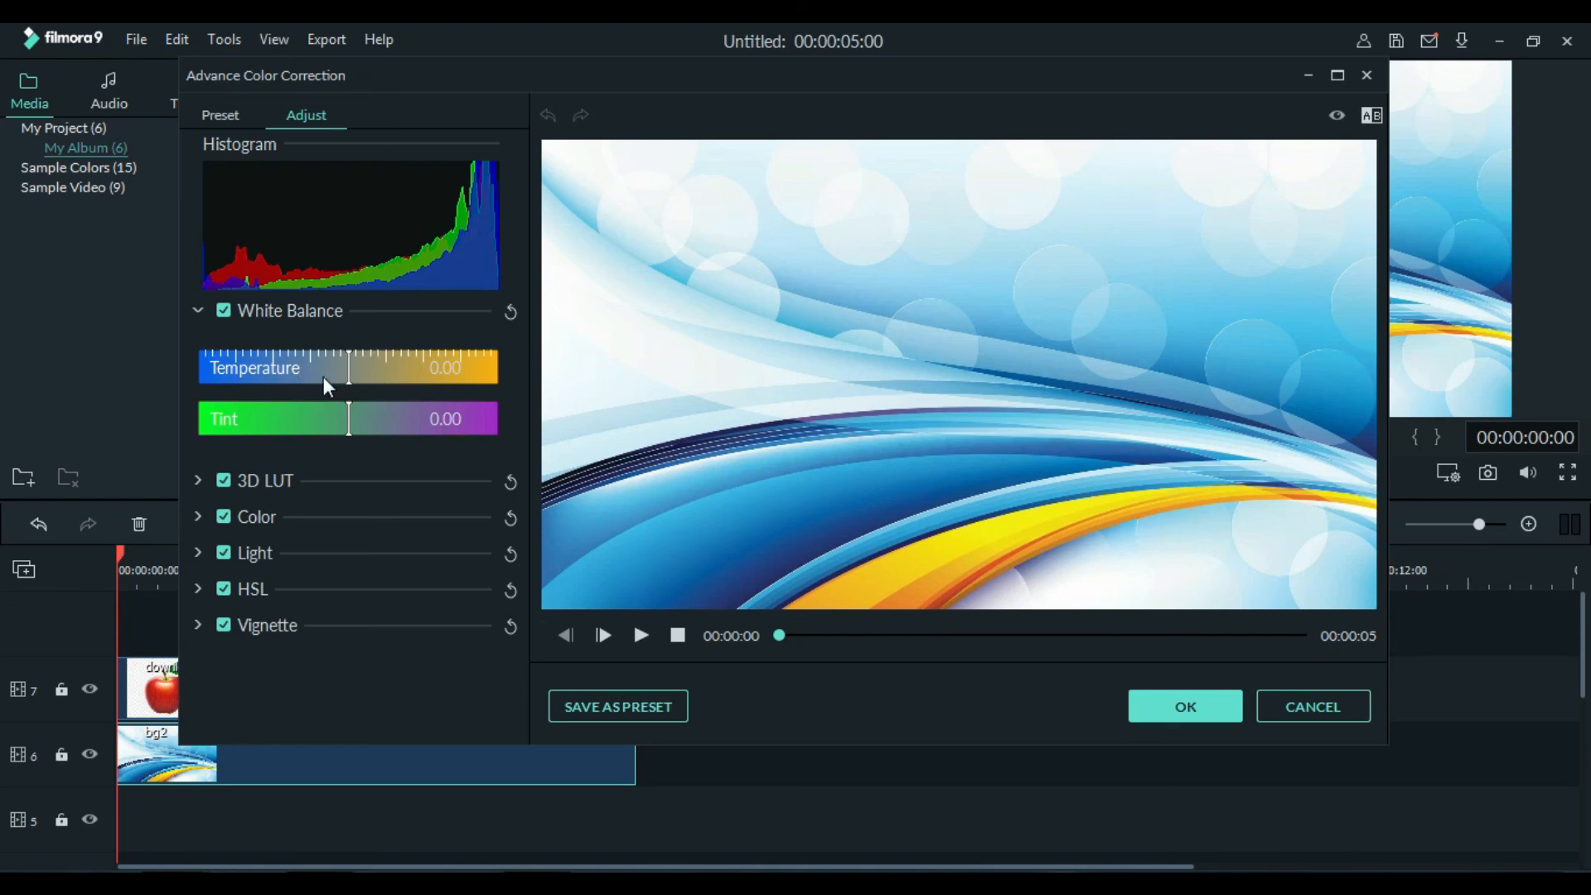
pyautogui.moveTo(350, 383); pyautogui.dragTo(246, 410)
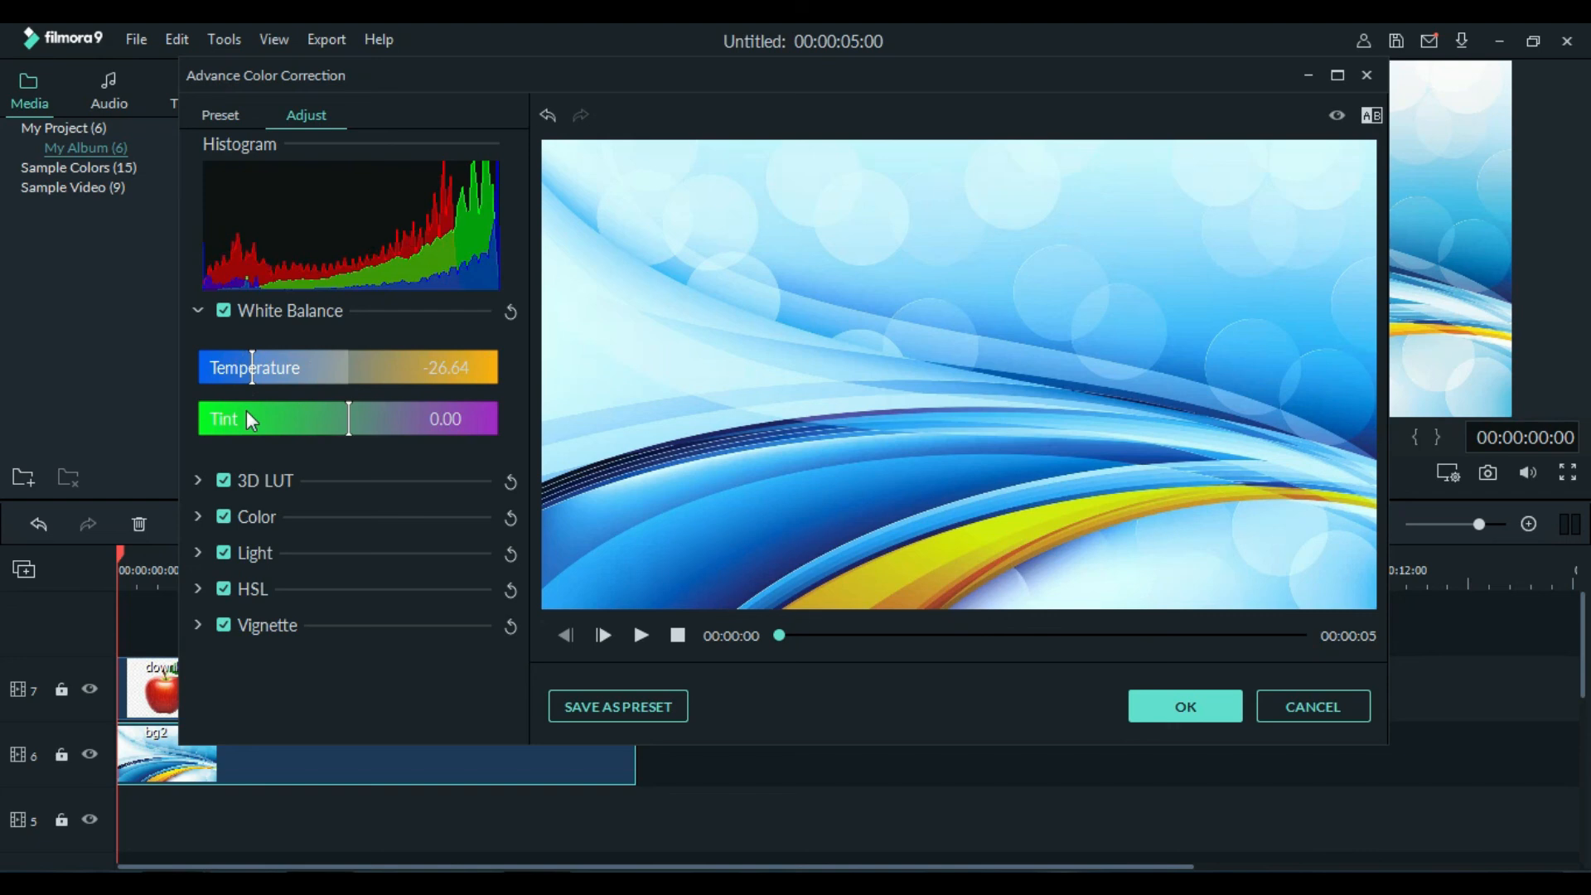
pyautogui.moveTo(350, 434); pyautogui.dragTo(306, 439)
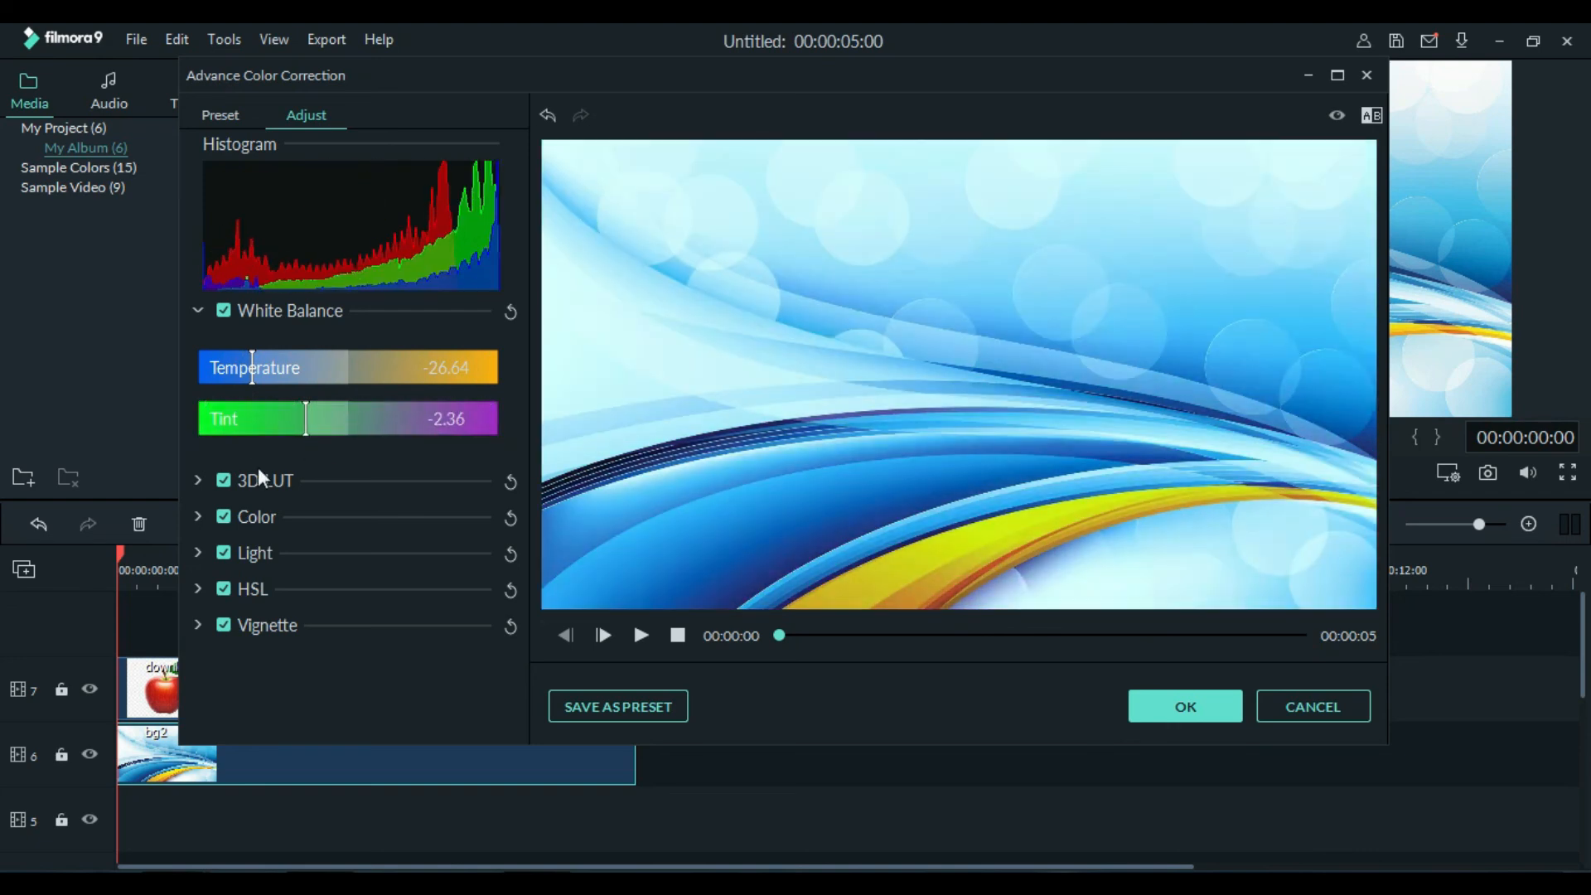
# Apply the Batman 3D LUT to the bg2 clip and raise its color exposure to 44
pyautogui.click(198, 482)
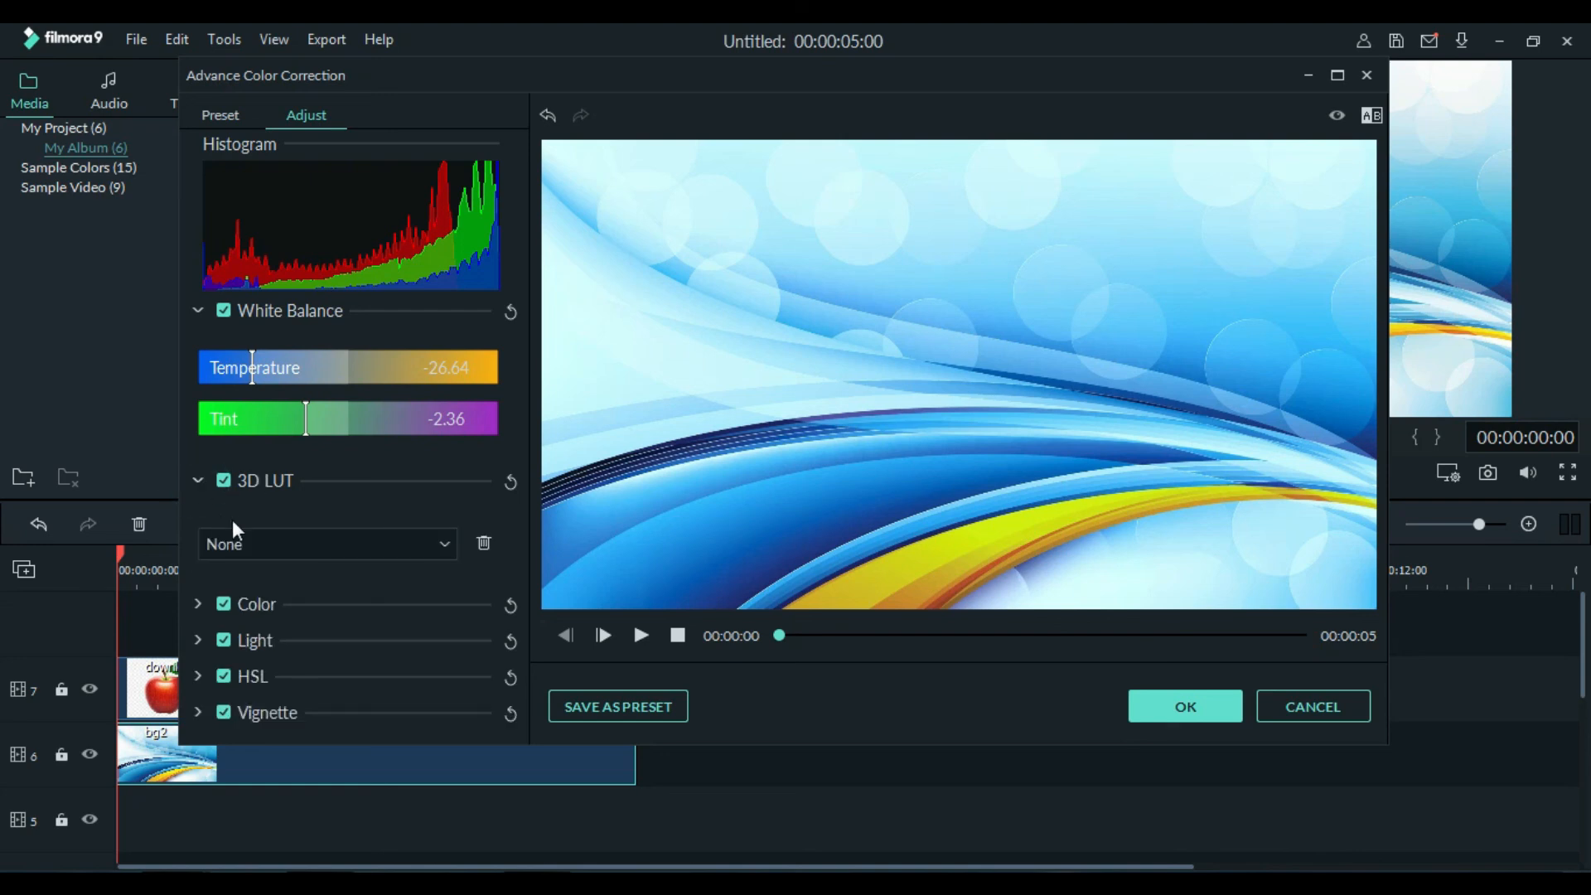
pyautogui.click(240, 545)
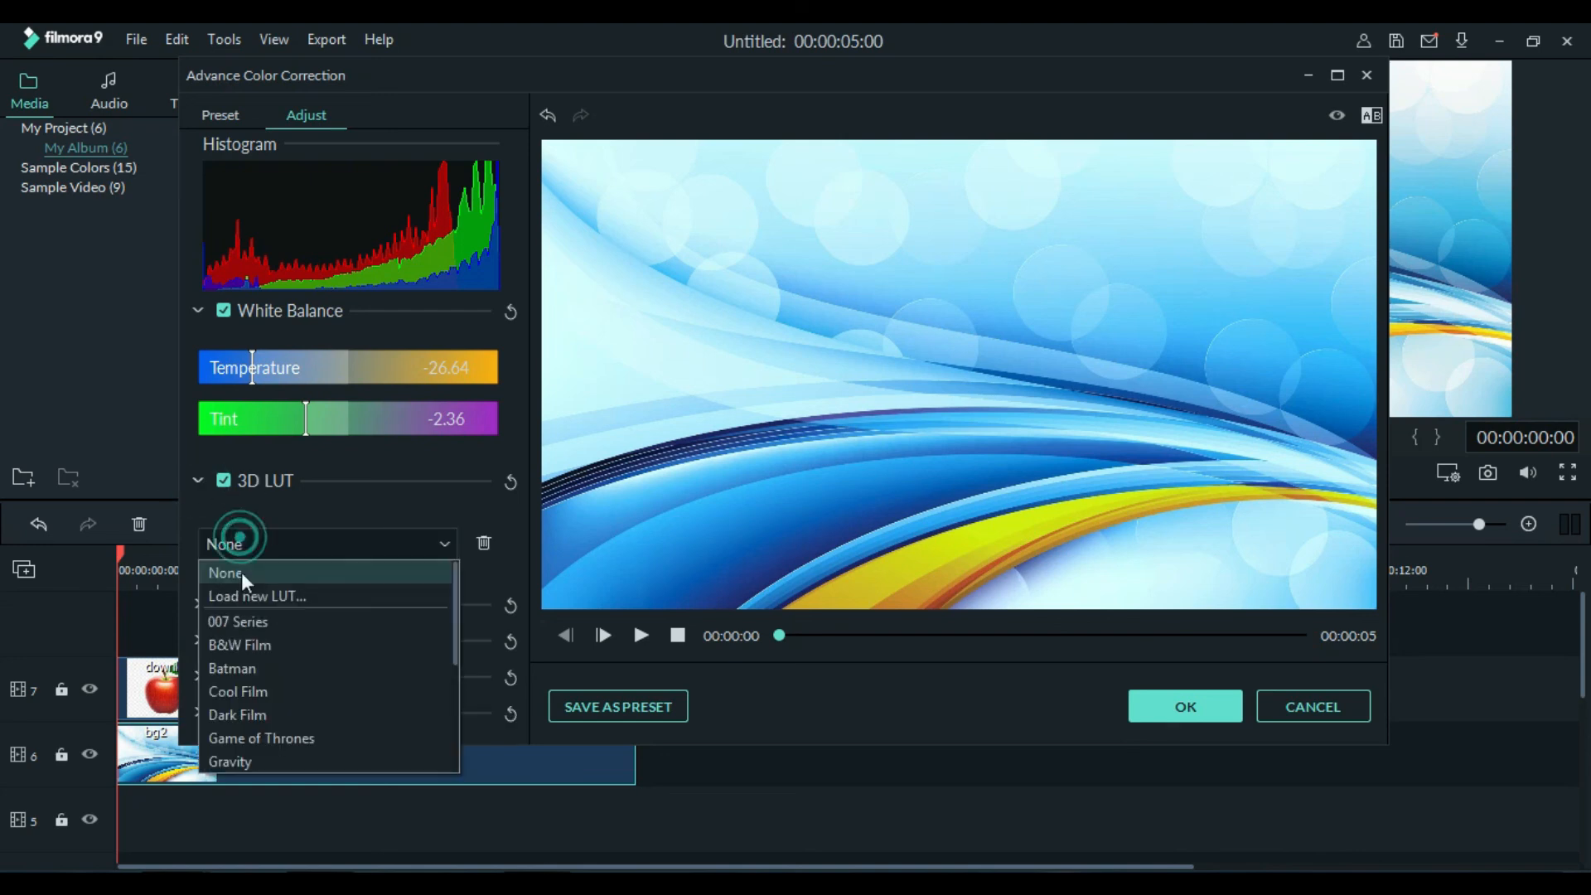
pyautogui.click(257, 663)
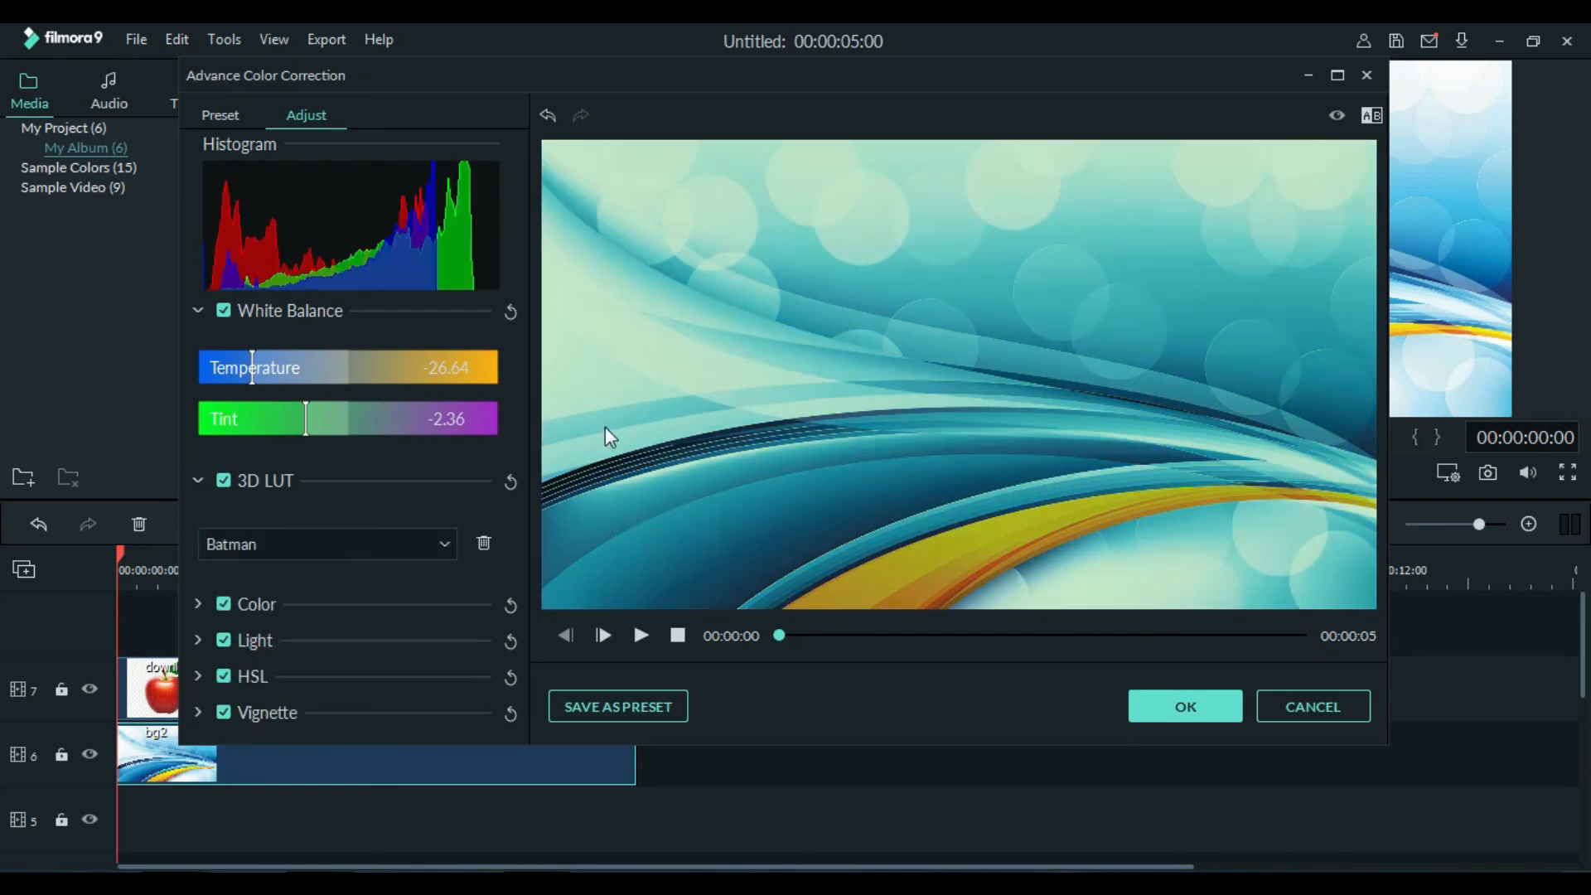
pyautogui.click(199, 481)
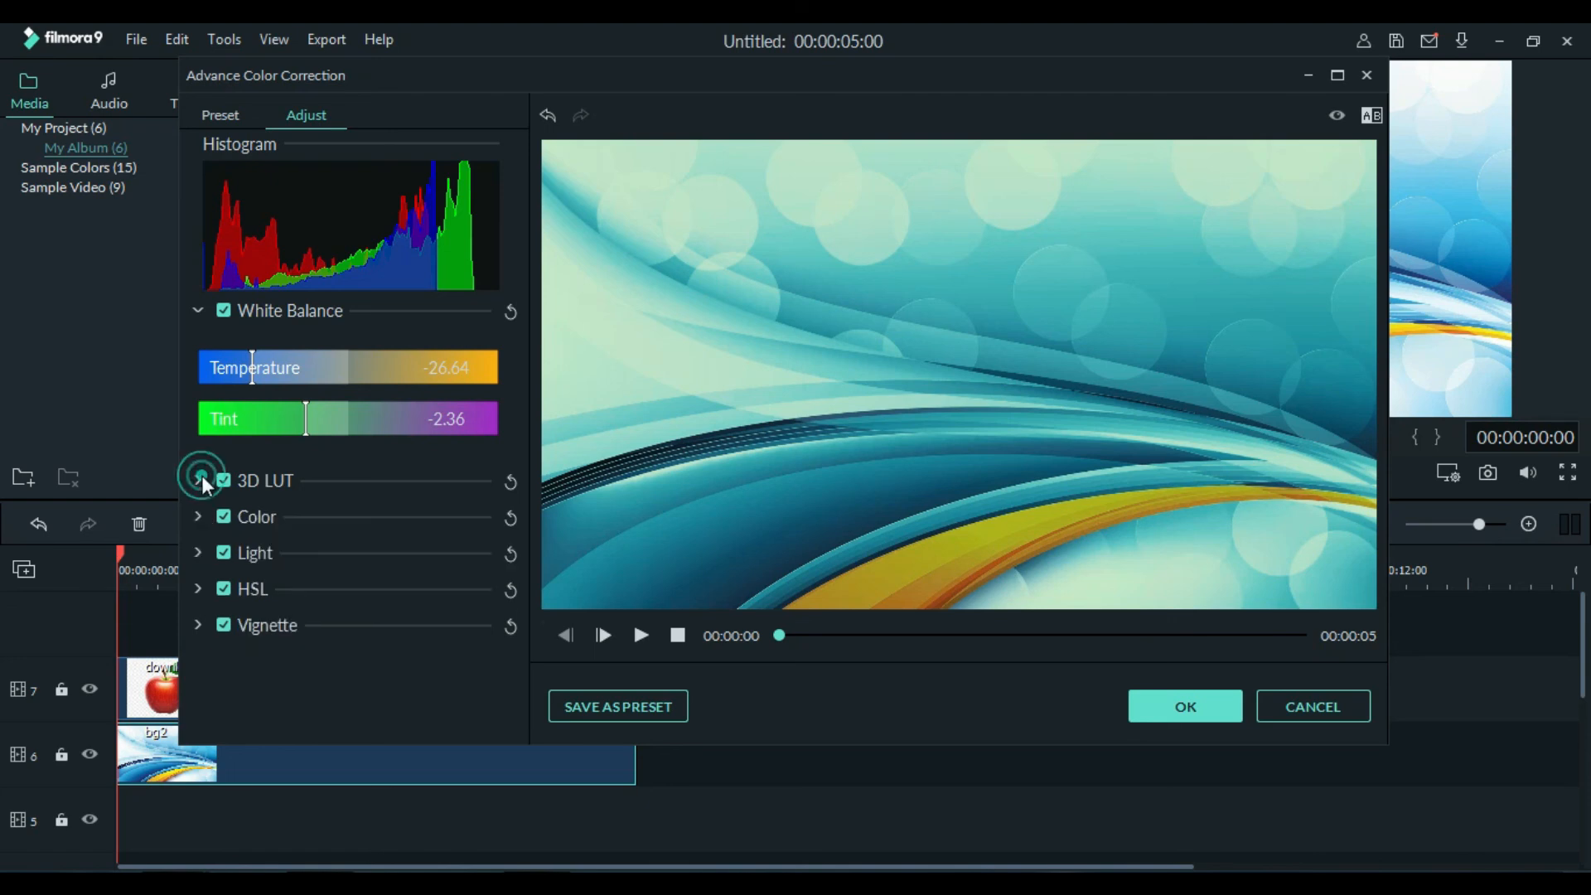
pyautogui.click(200, 517)
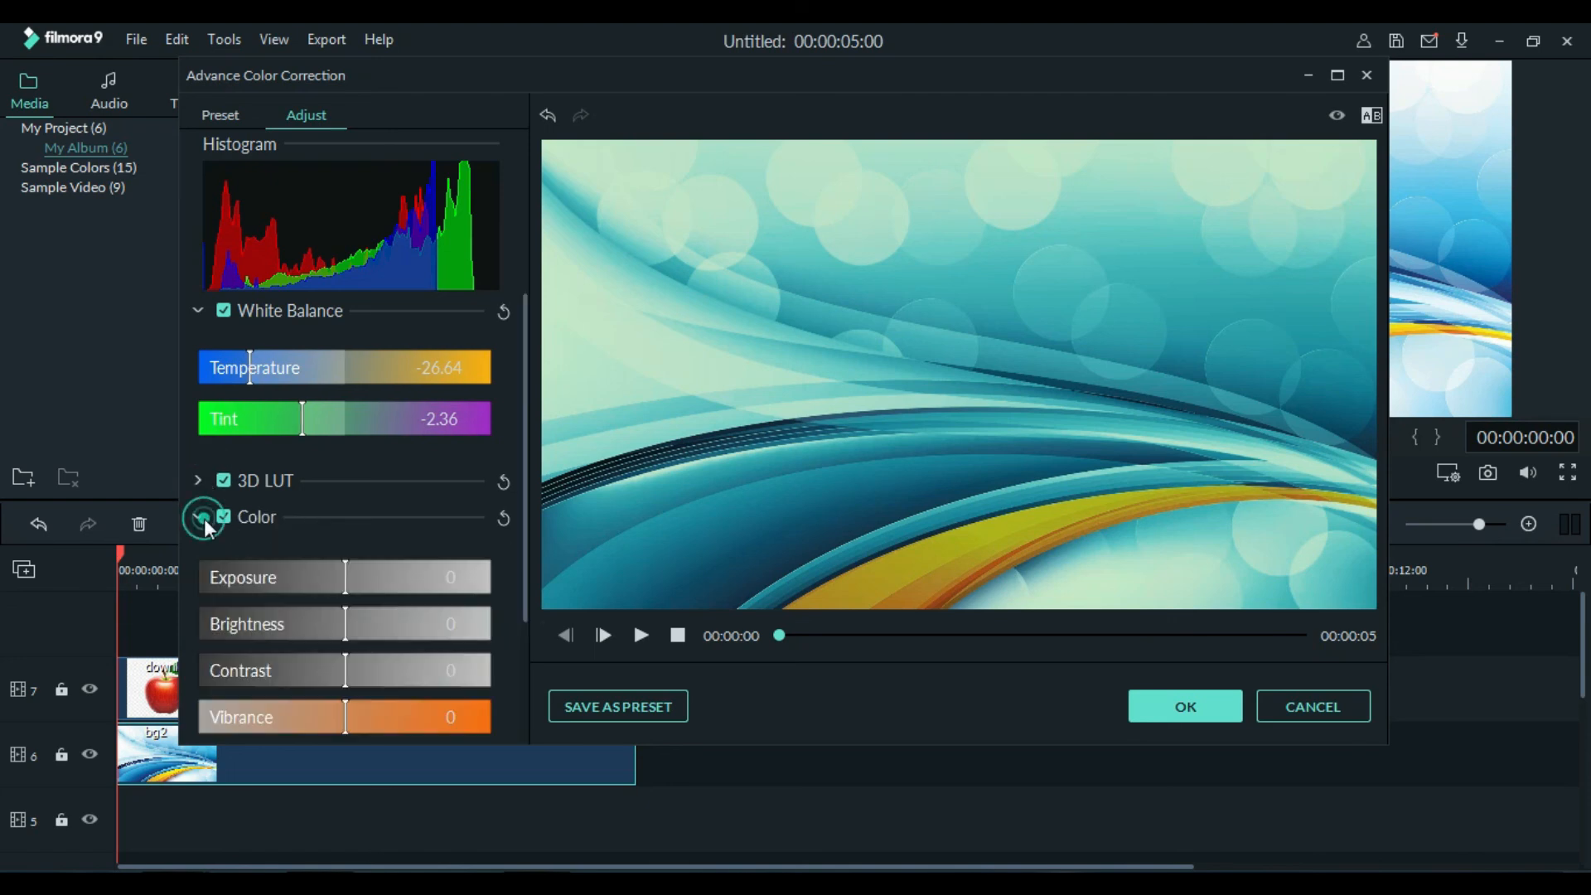
pyautogui.moveTo(342, 562); pyautogui.dragTo(410, 561)
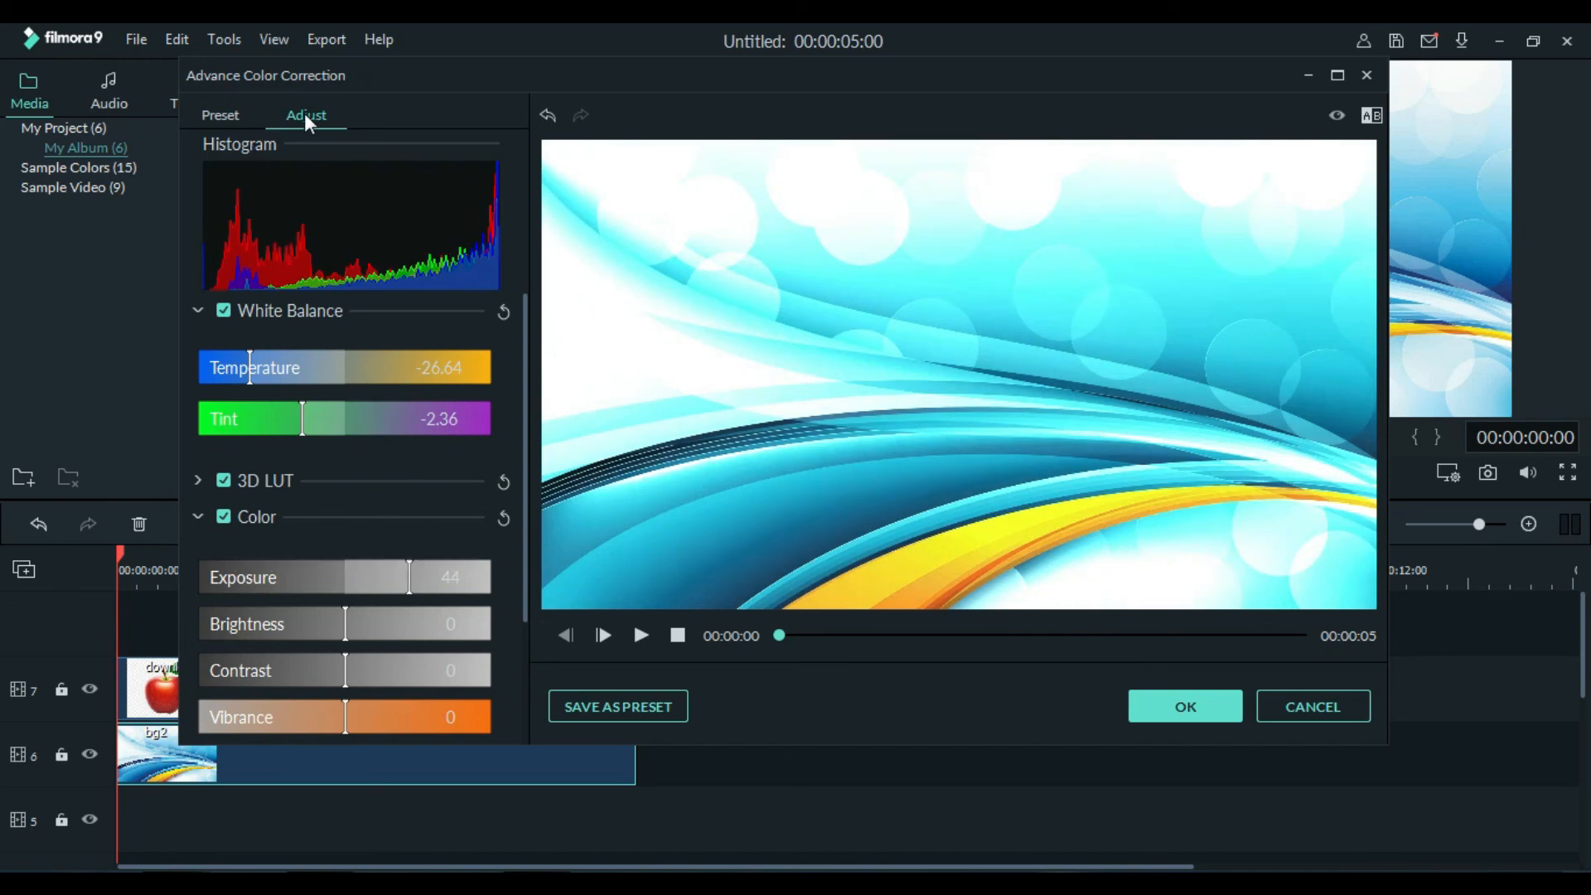
# Try the Warm Max and Cool Max color presets on bg2, and apply the Shadow Details preset
pyautogui.click(233, 114)
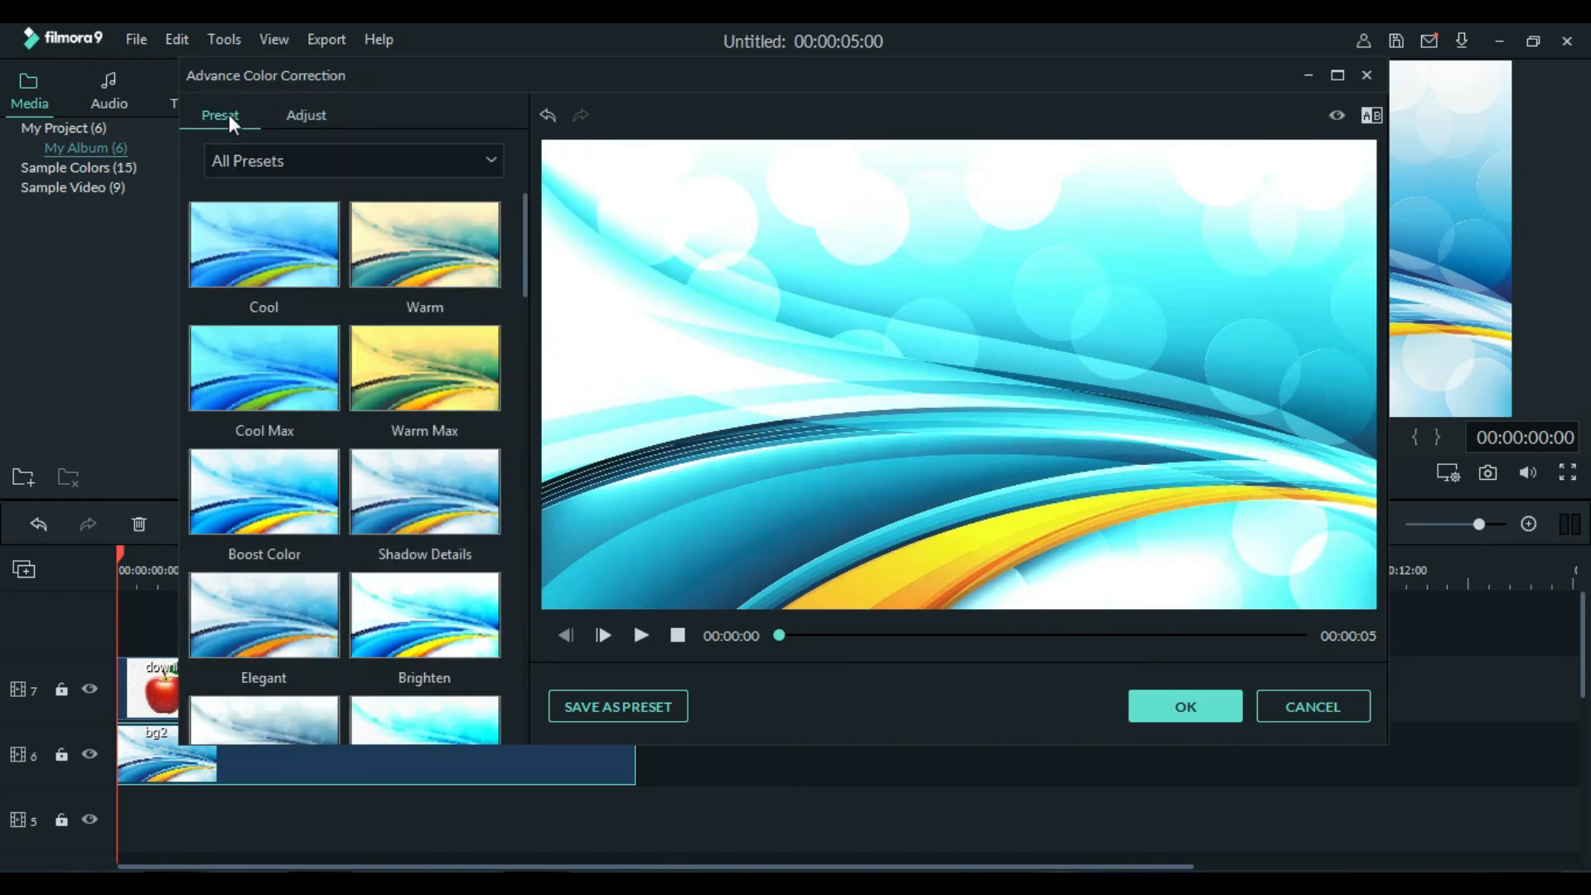
pyautogui.click(447, 401)
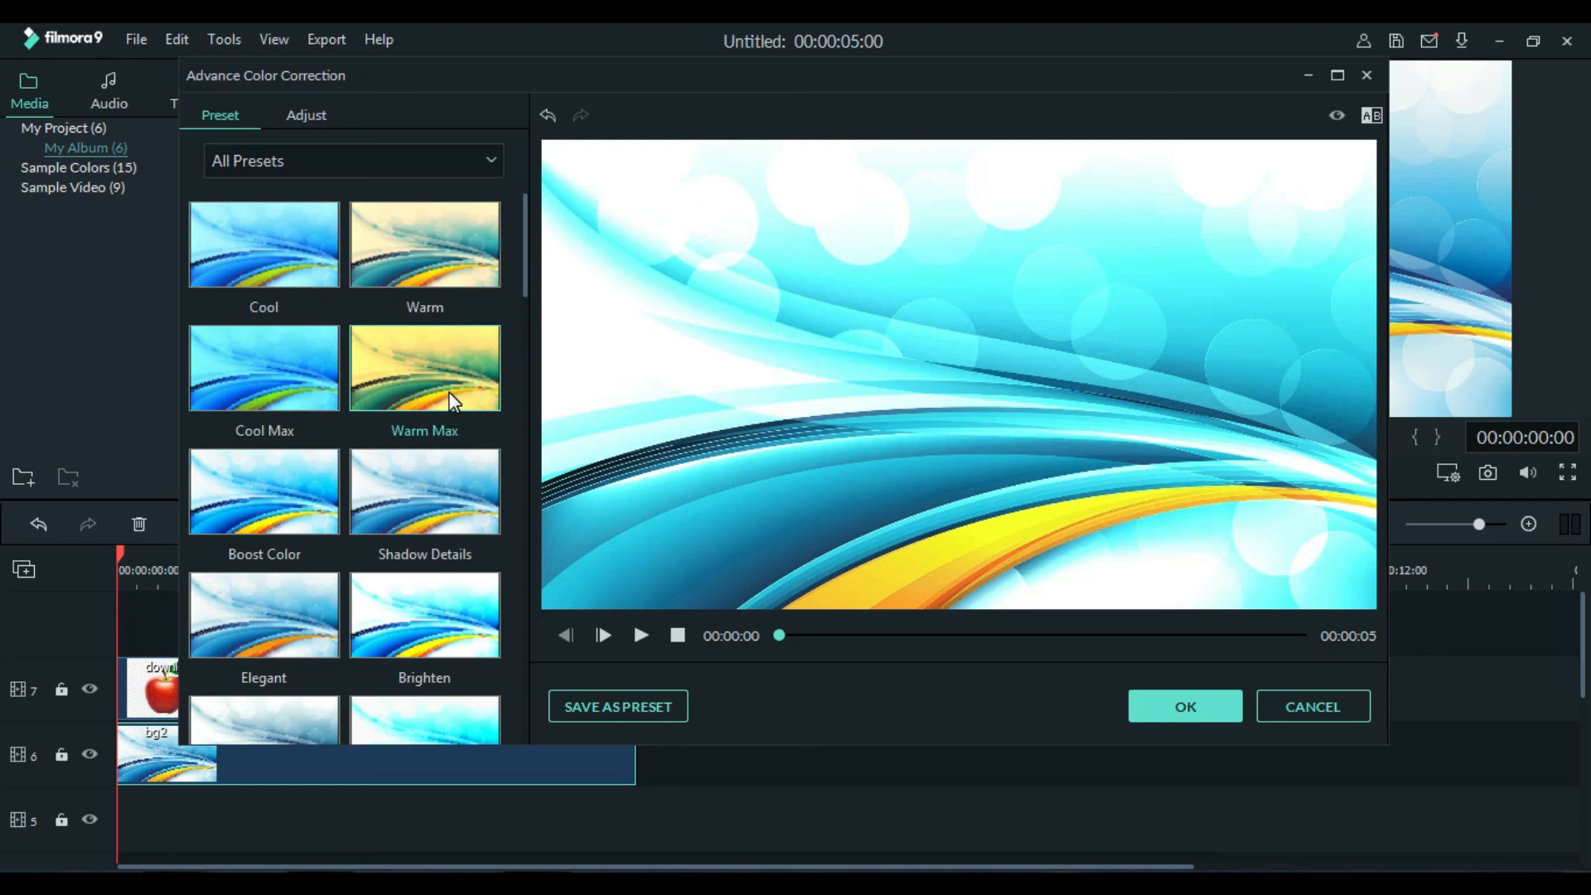
pyautogui.click(276, 388)
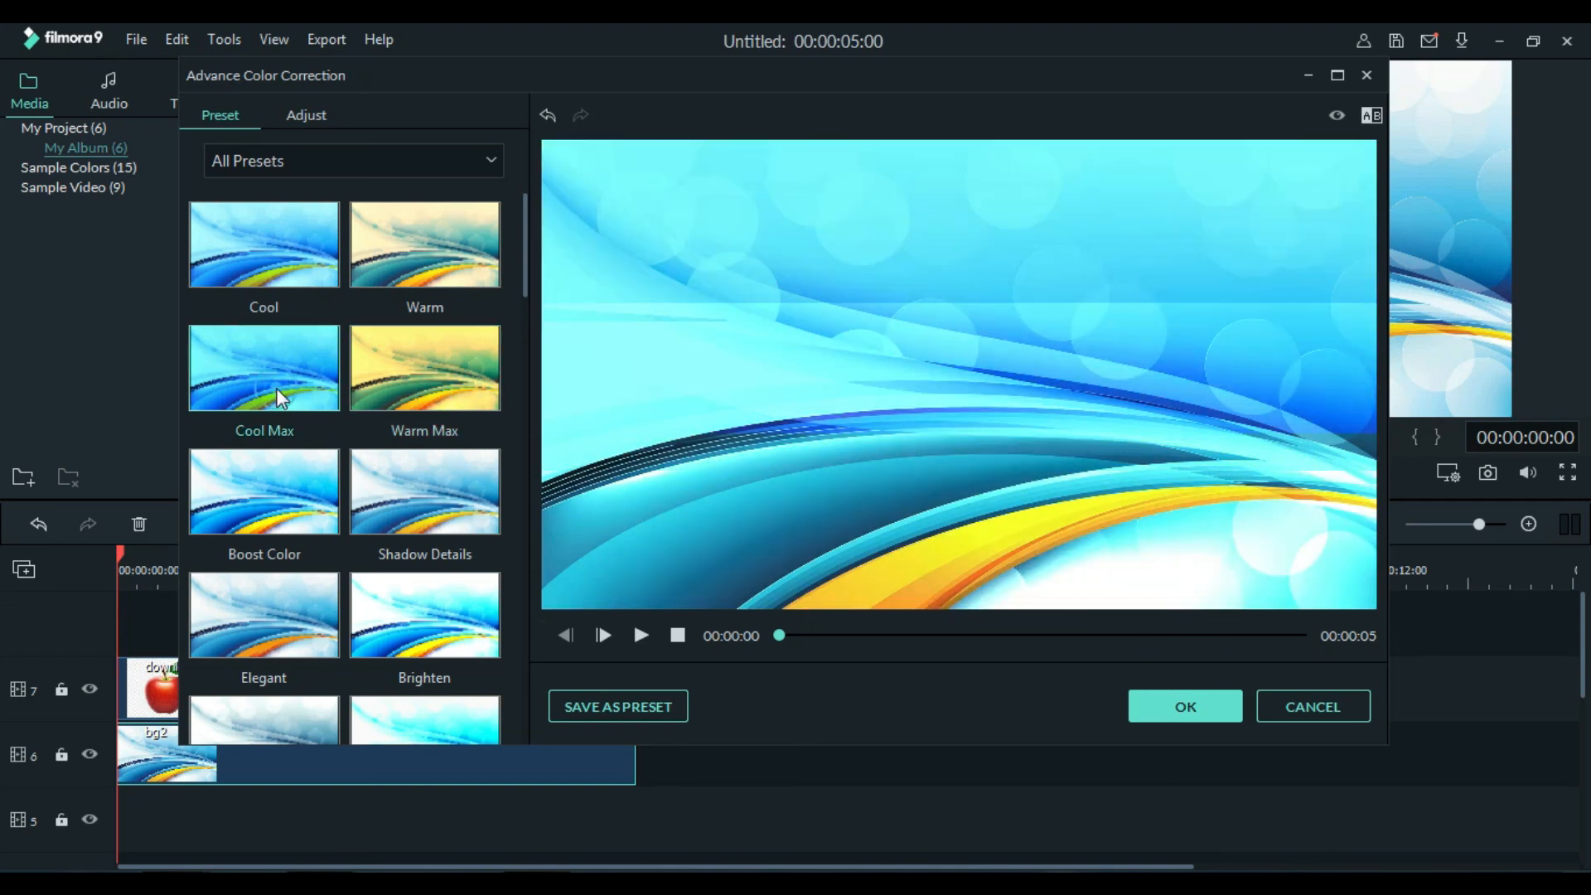
pyautogui.click(401, 486)
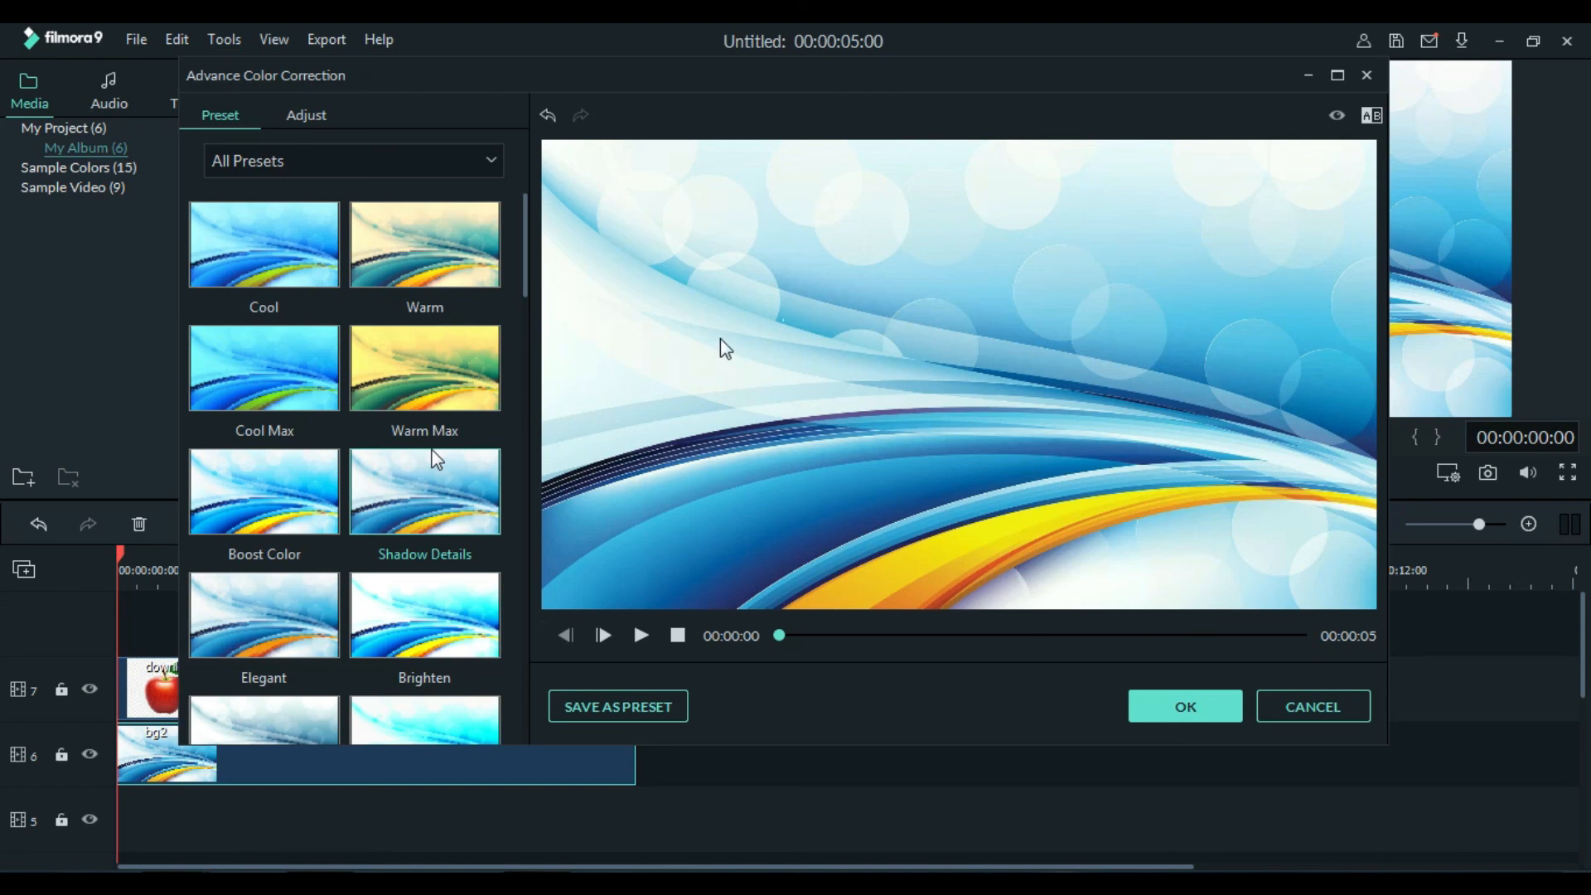
pyautogui.click(1200, 714)
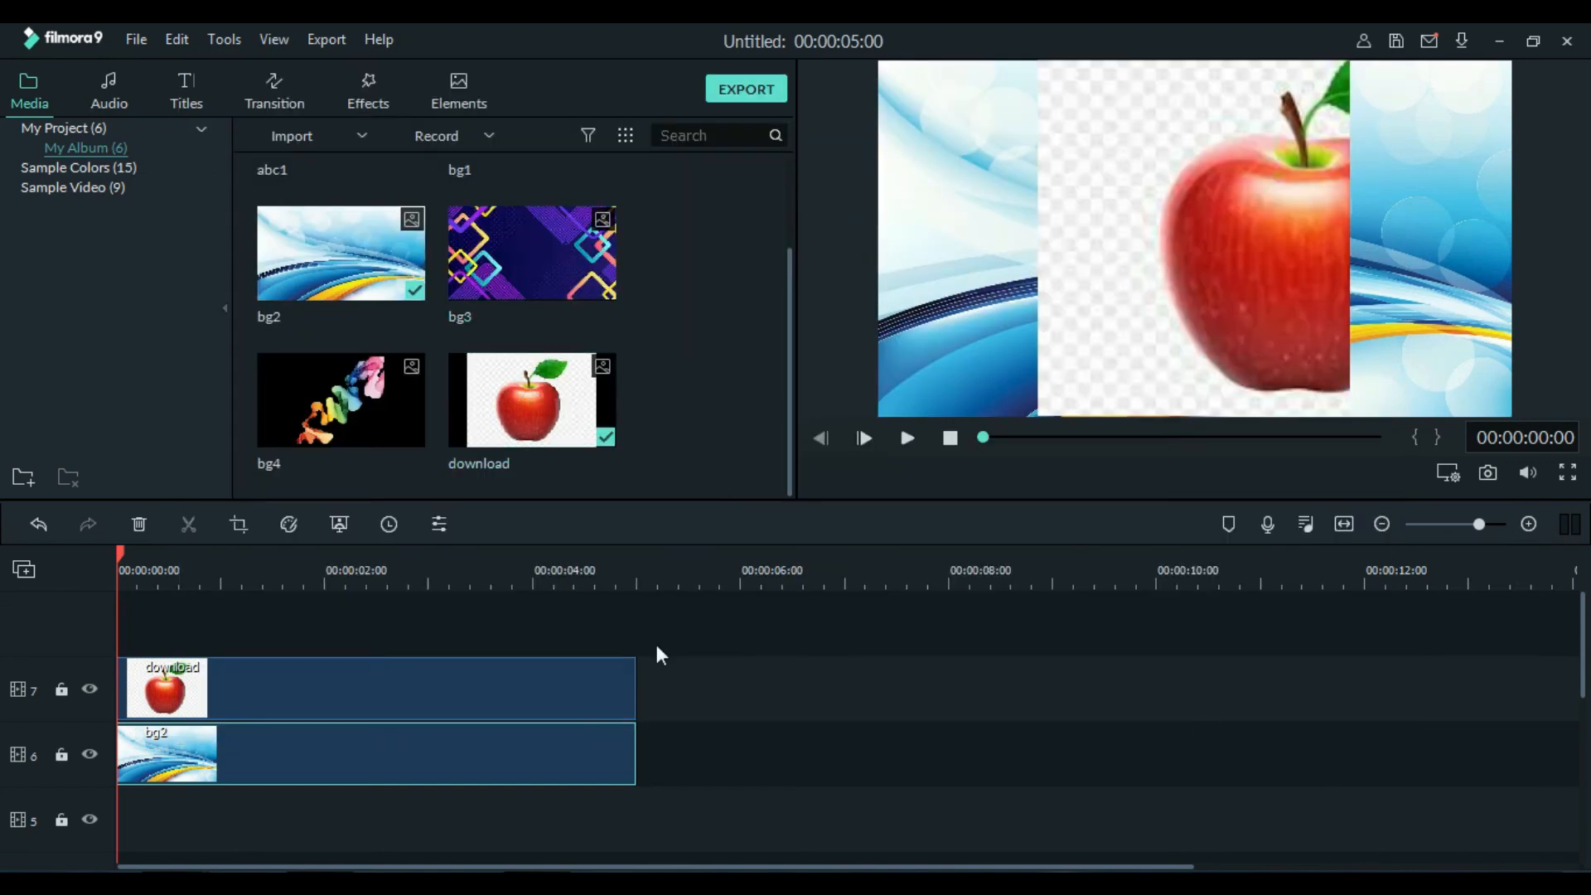